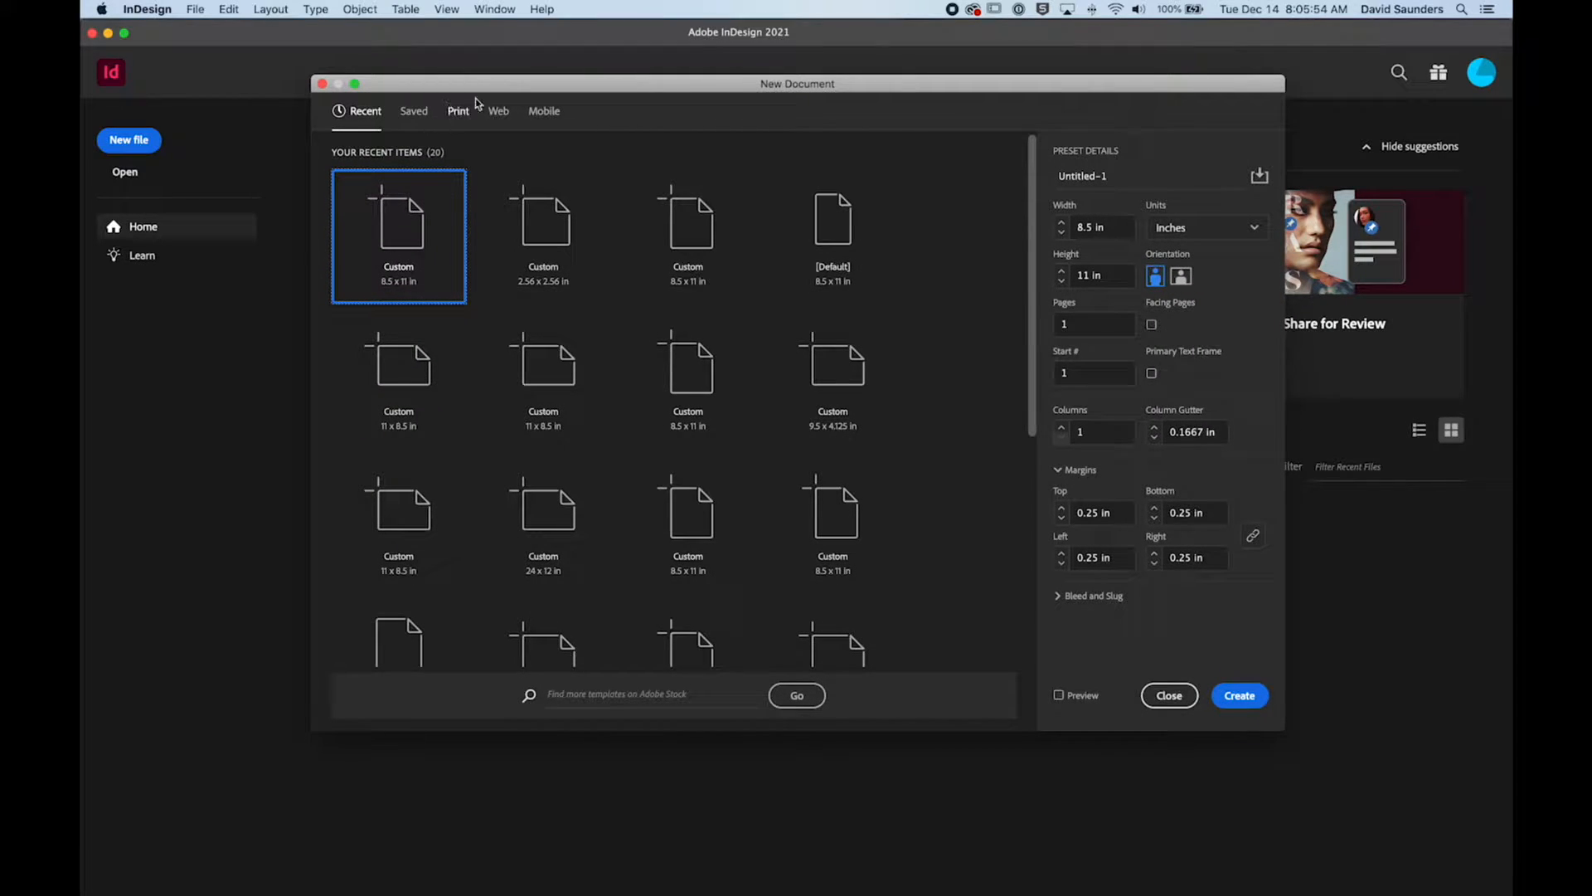
Step: Look through the blank document presets in the Print, Web and Mobile categories
{"action": "left_click_drag", "start_coordinate": [561, 92], "coordinate": [564, 89]}
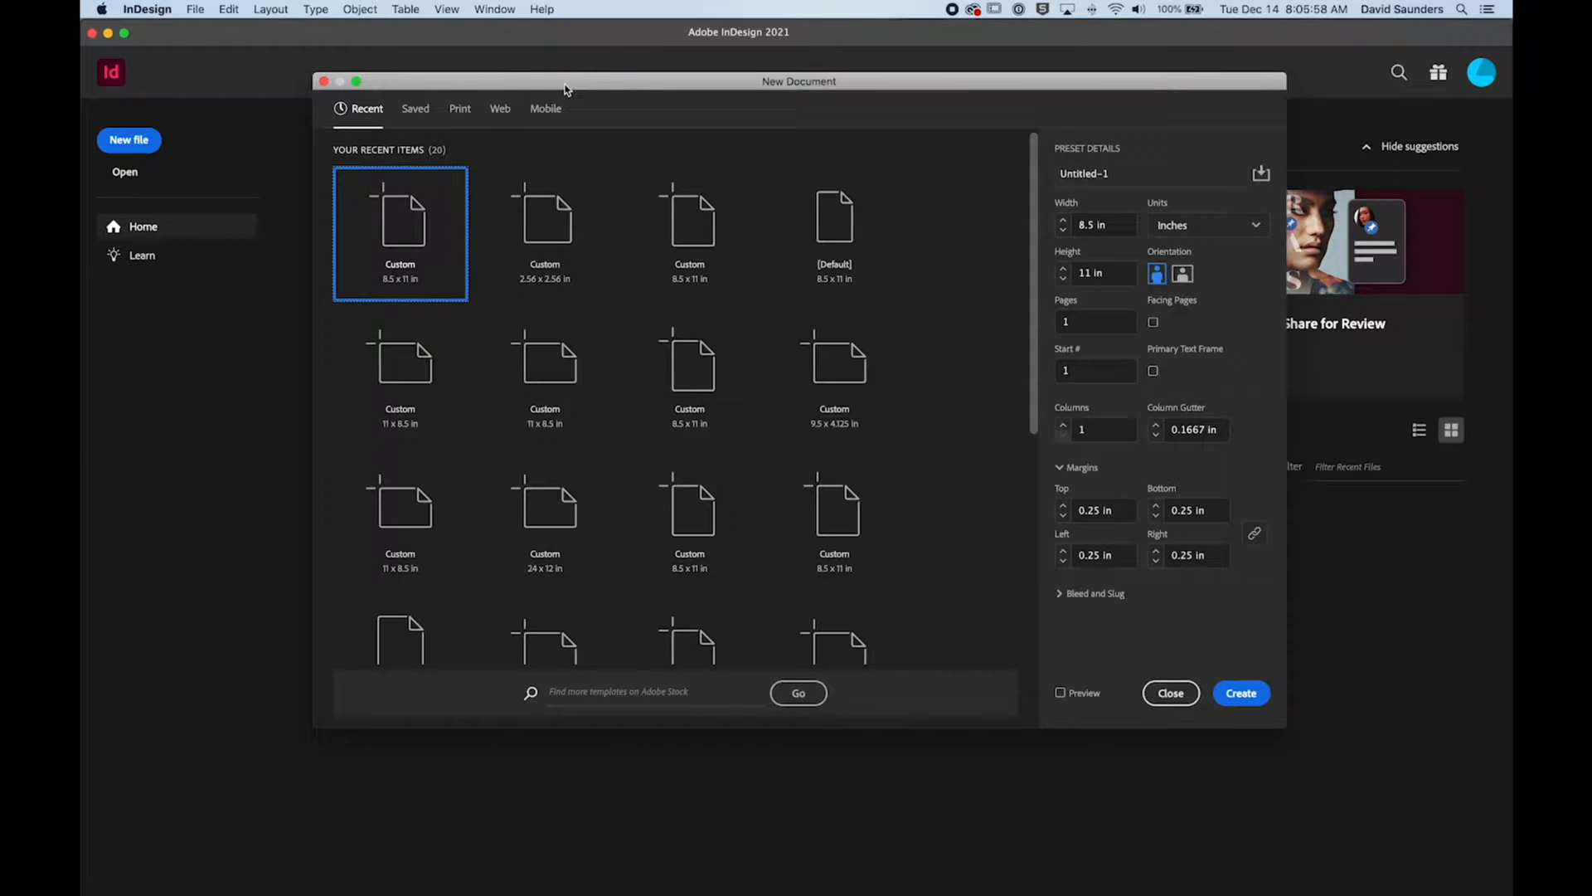
{"action": "left_click", "coordinate": [458, 109]}
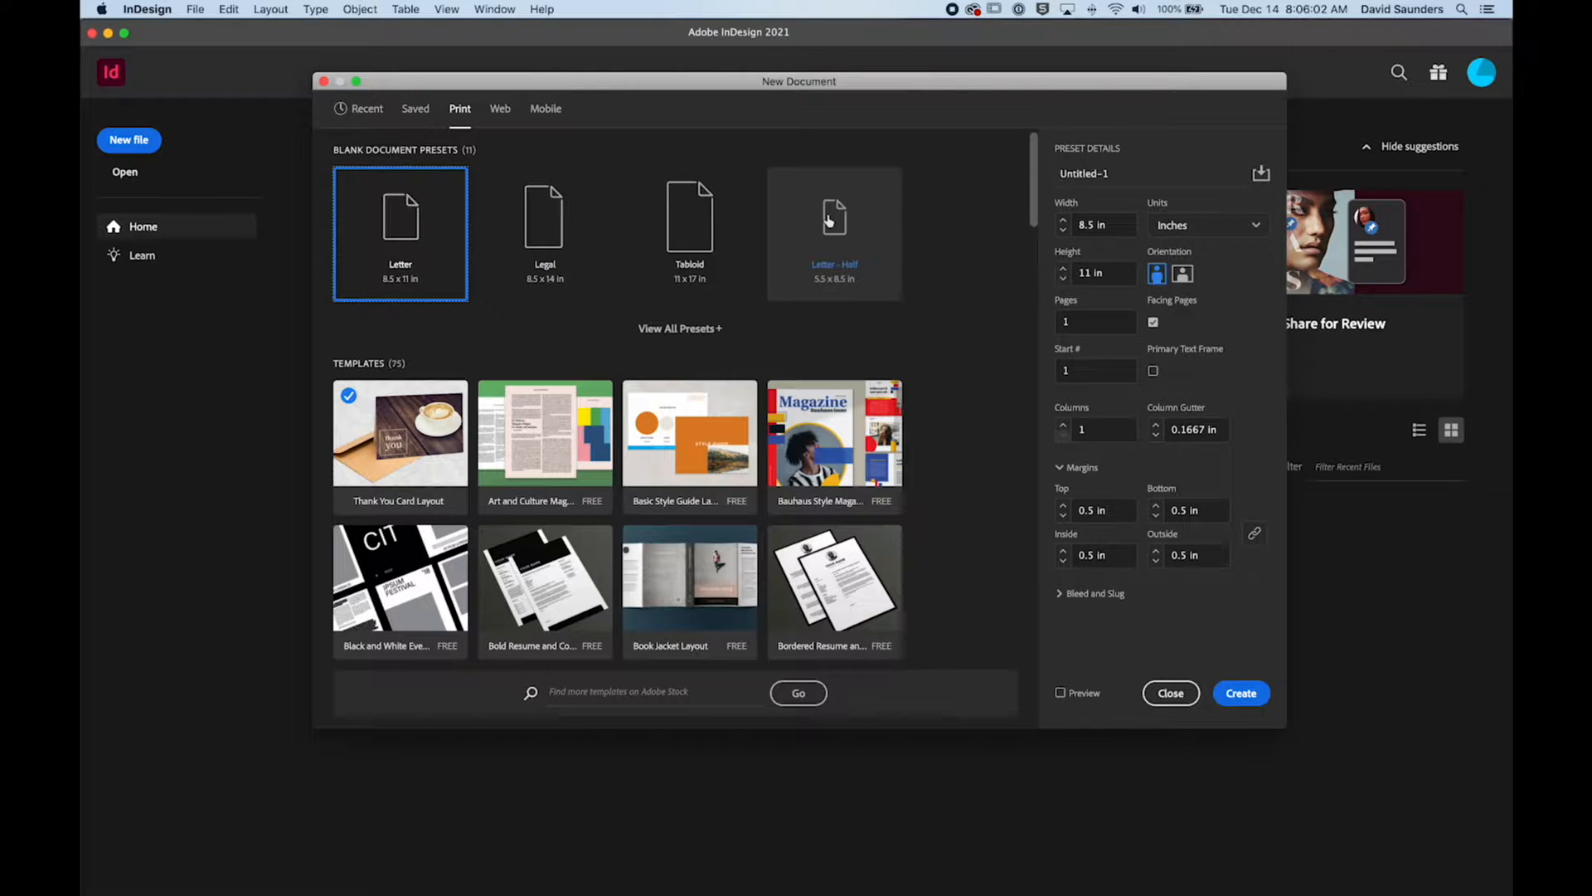
{"action": "left_click_drag", "start_coordinate": [732, 80], "coordinate": [735, 68]}
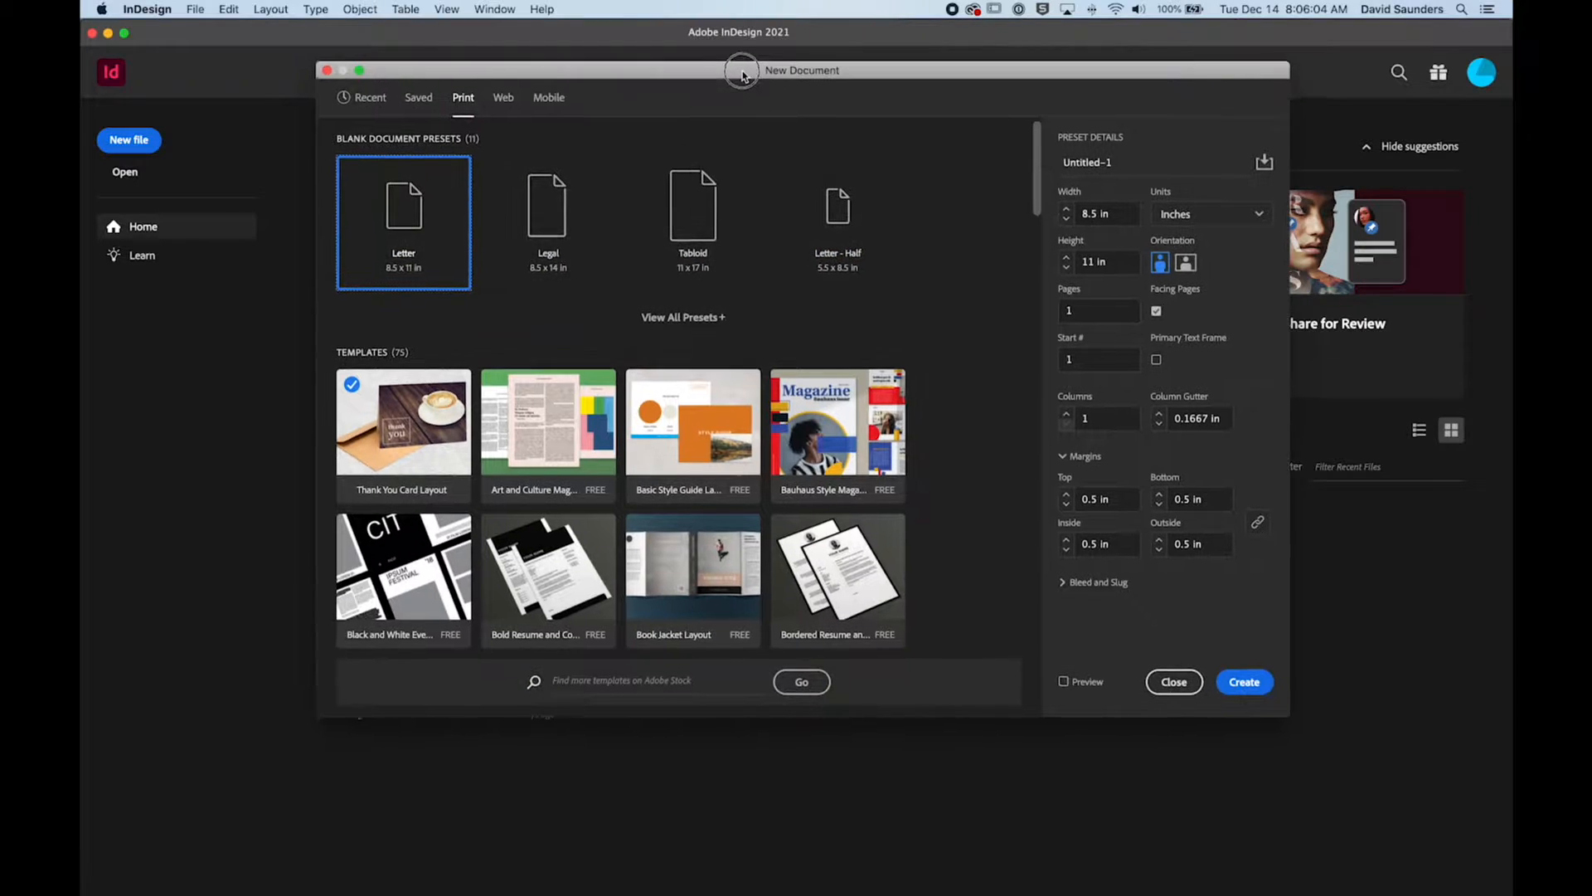
{"action": "left_click", "coordinate": [503, 96]}
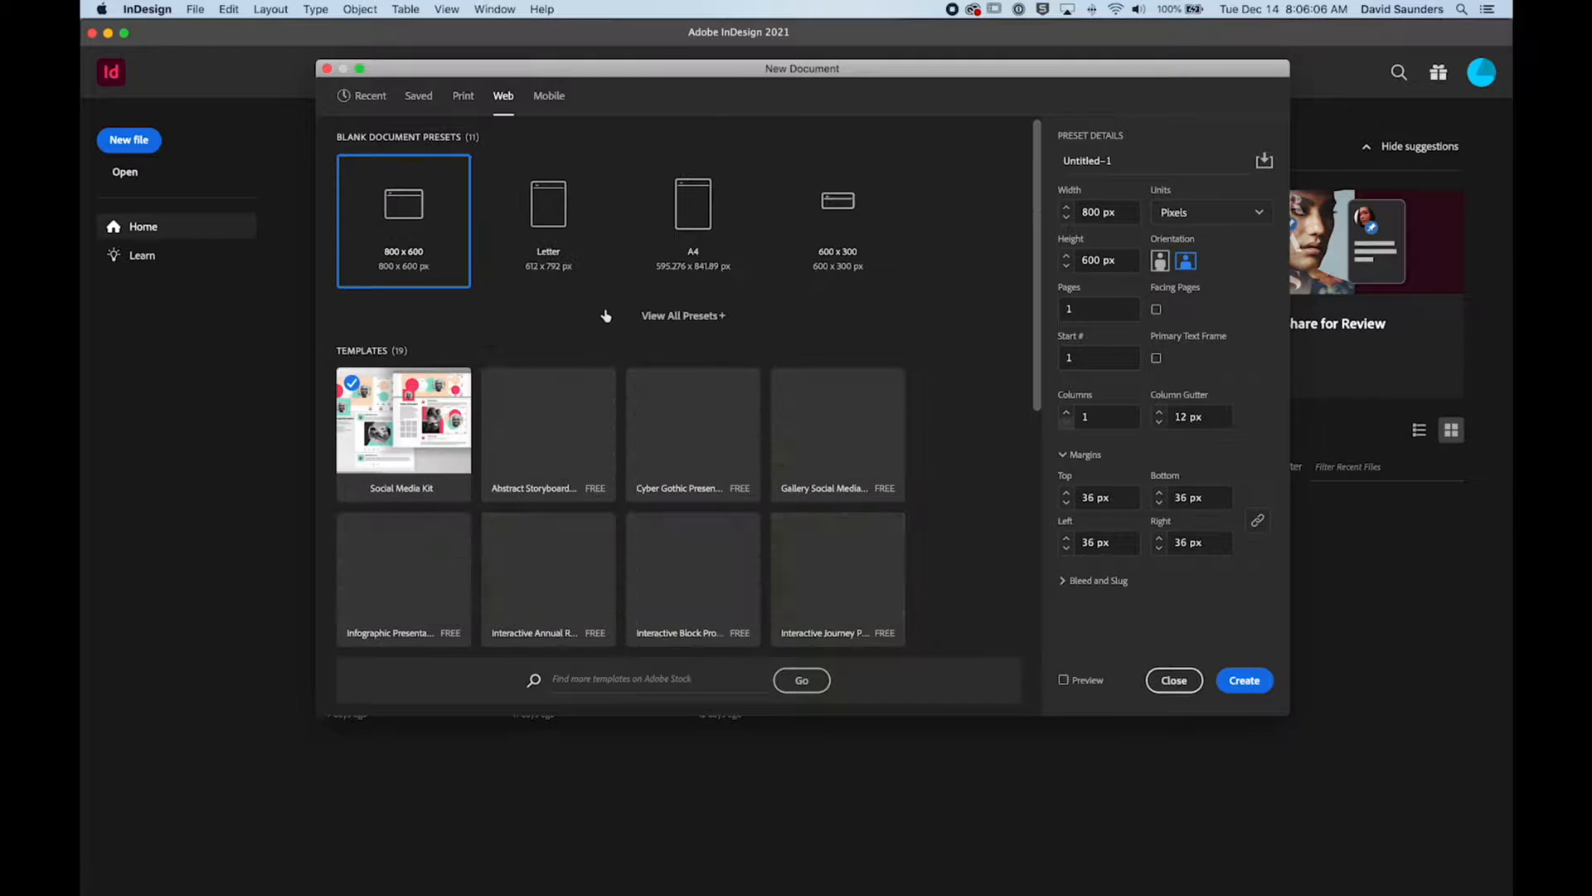
{"action": "left_click_drag", "start_coordinate": [870, 77], "coordinate": [864, 79]}
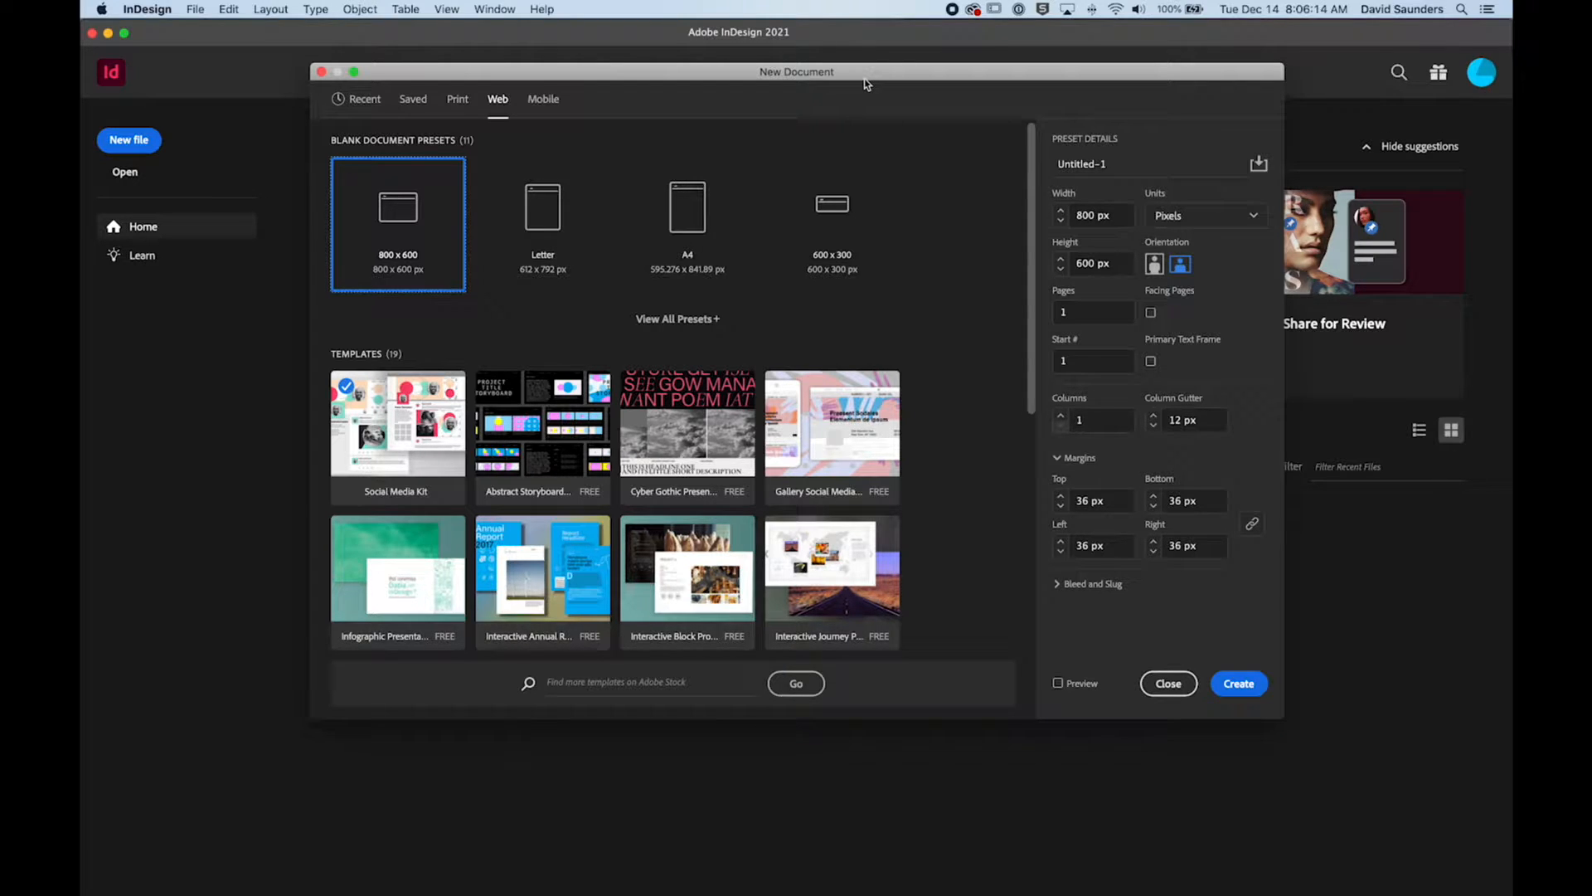
{"action": "left_click_drag", "start_coordinate": [866, 83], "coordinate": [854, 83]}
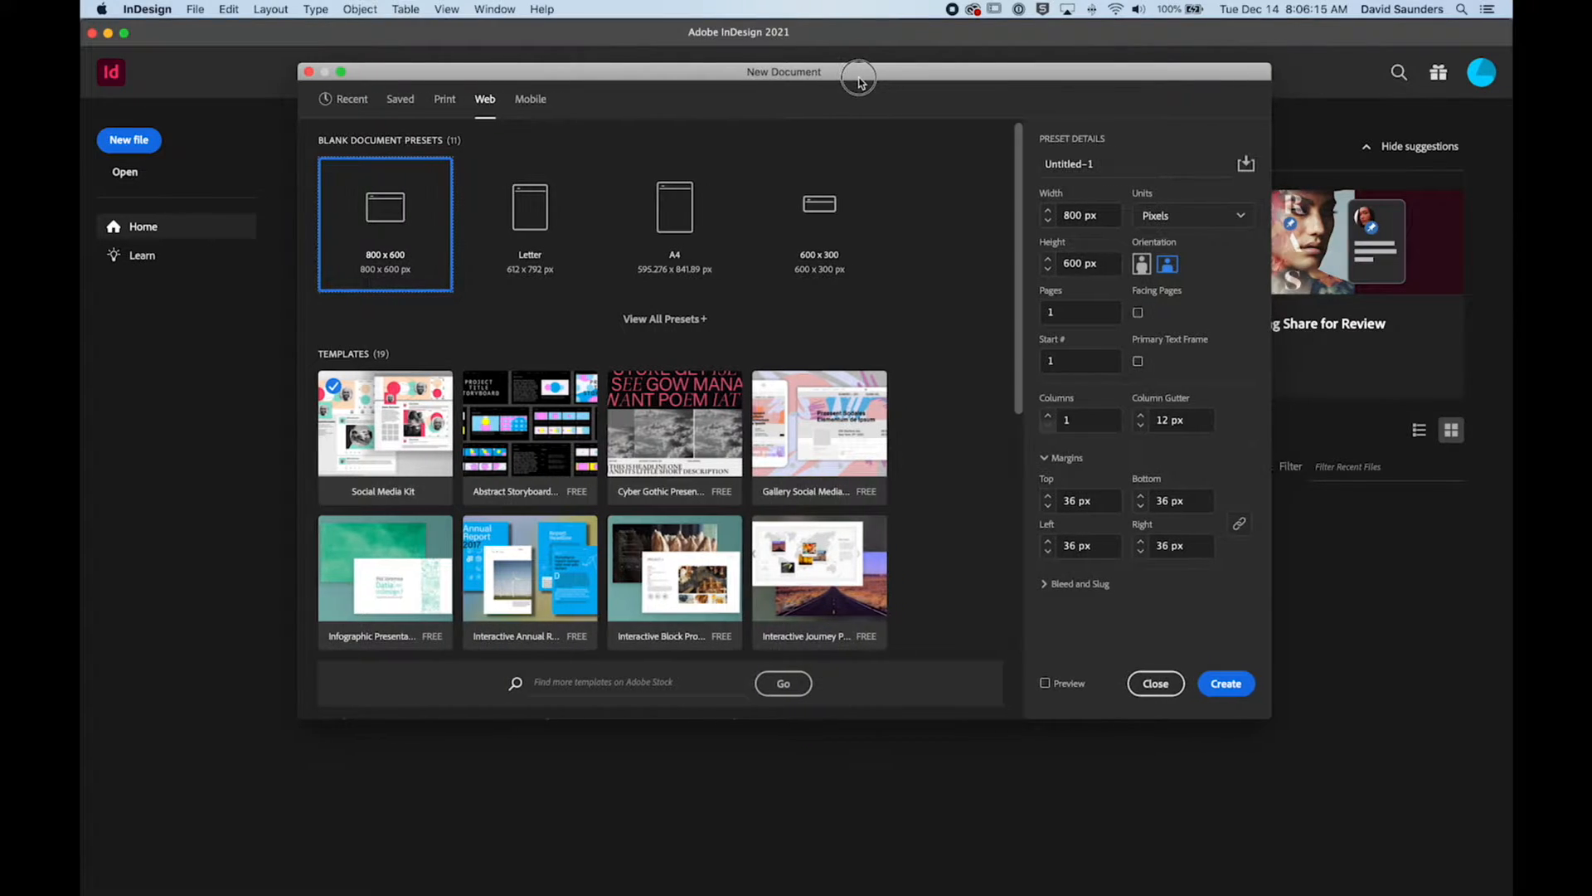
{"action": "left_click", "coordinate": [547, 104]}
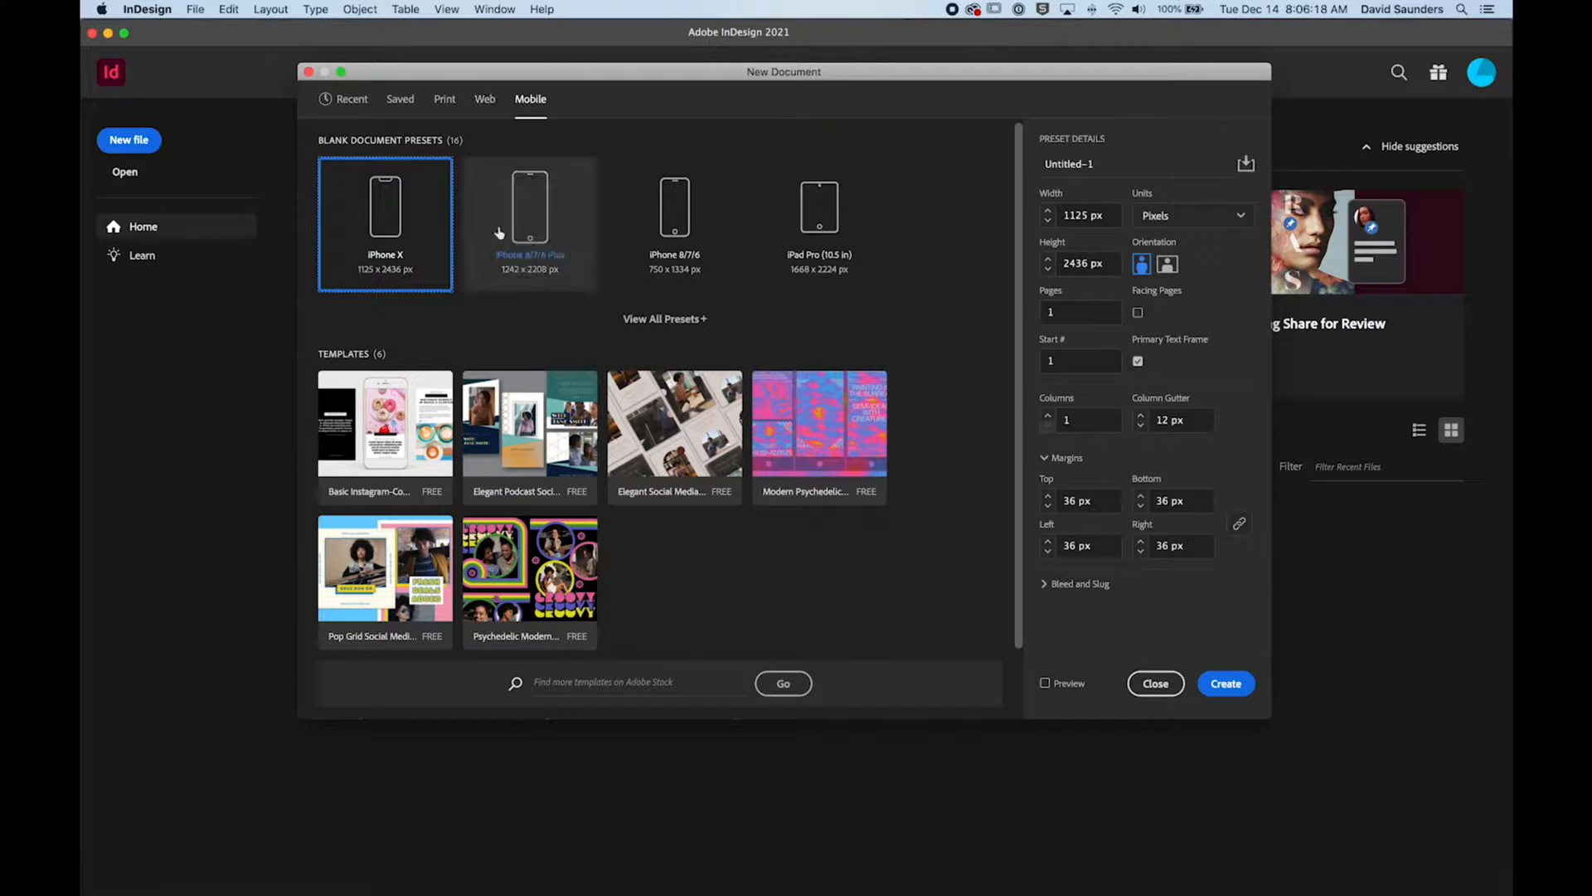
{"action": "left_click_drag", "start_coordinate": [501, 79], "coordinate": [505, 91]}
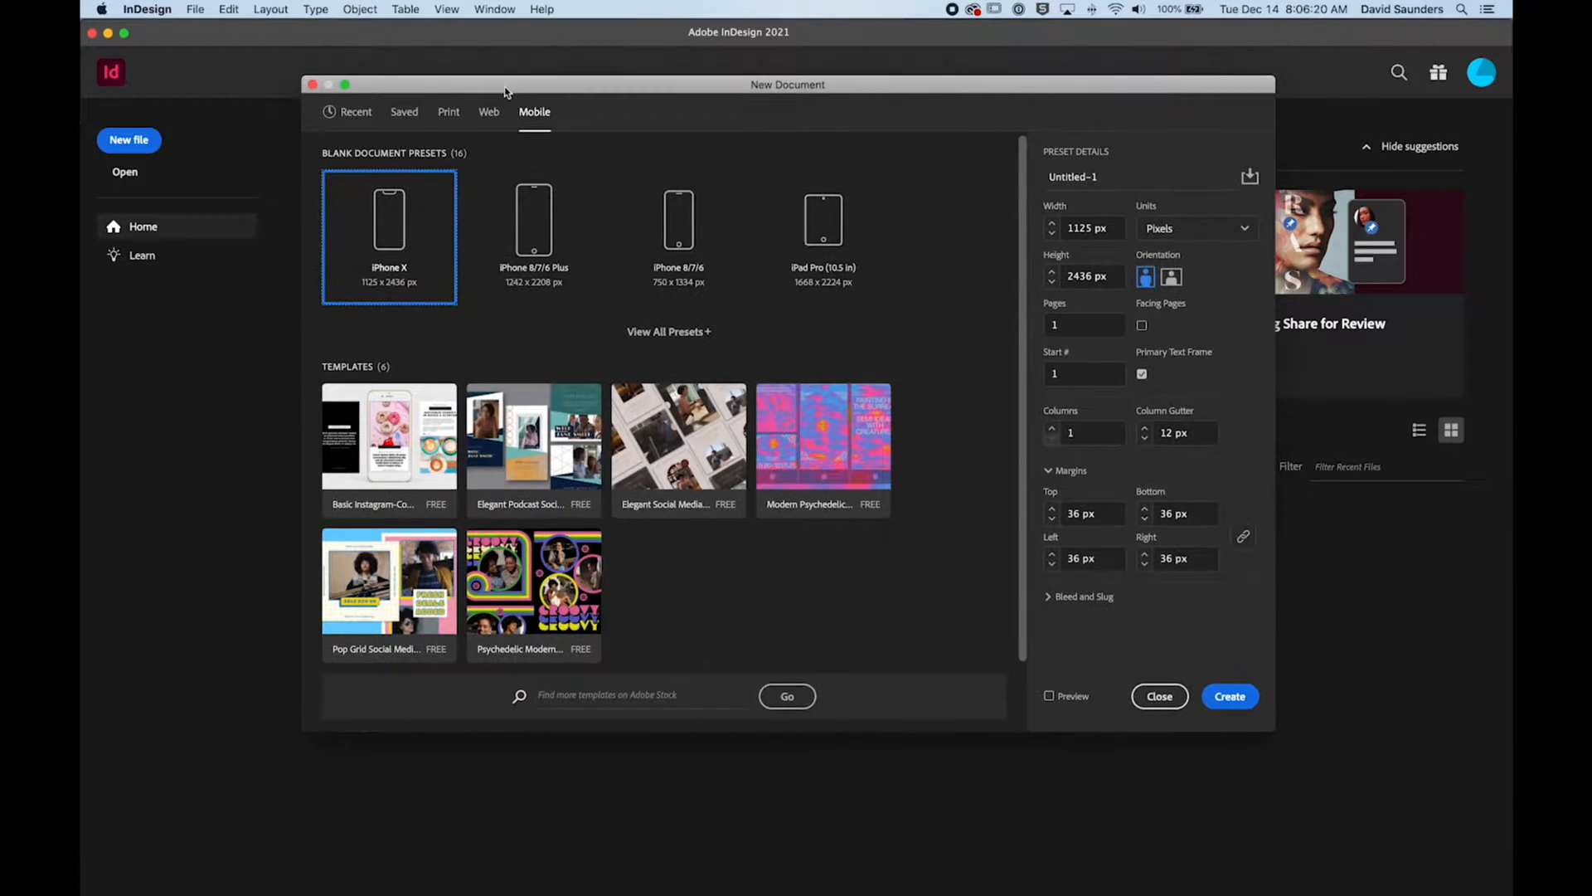
Step: Start from the Print category's Letter preset and name the new document "cat poster"
{"action": "left_click", "coordinate": [448, 112]}
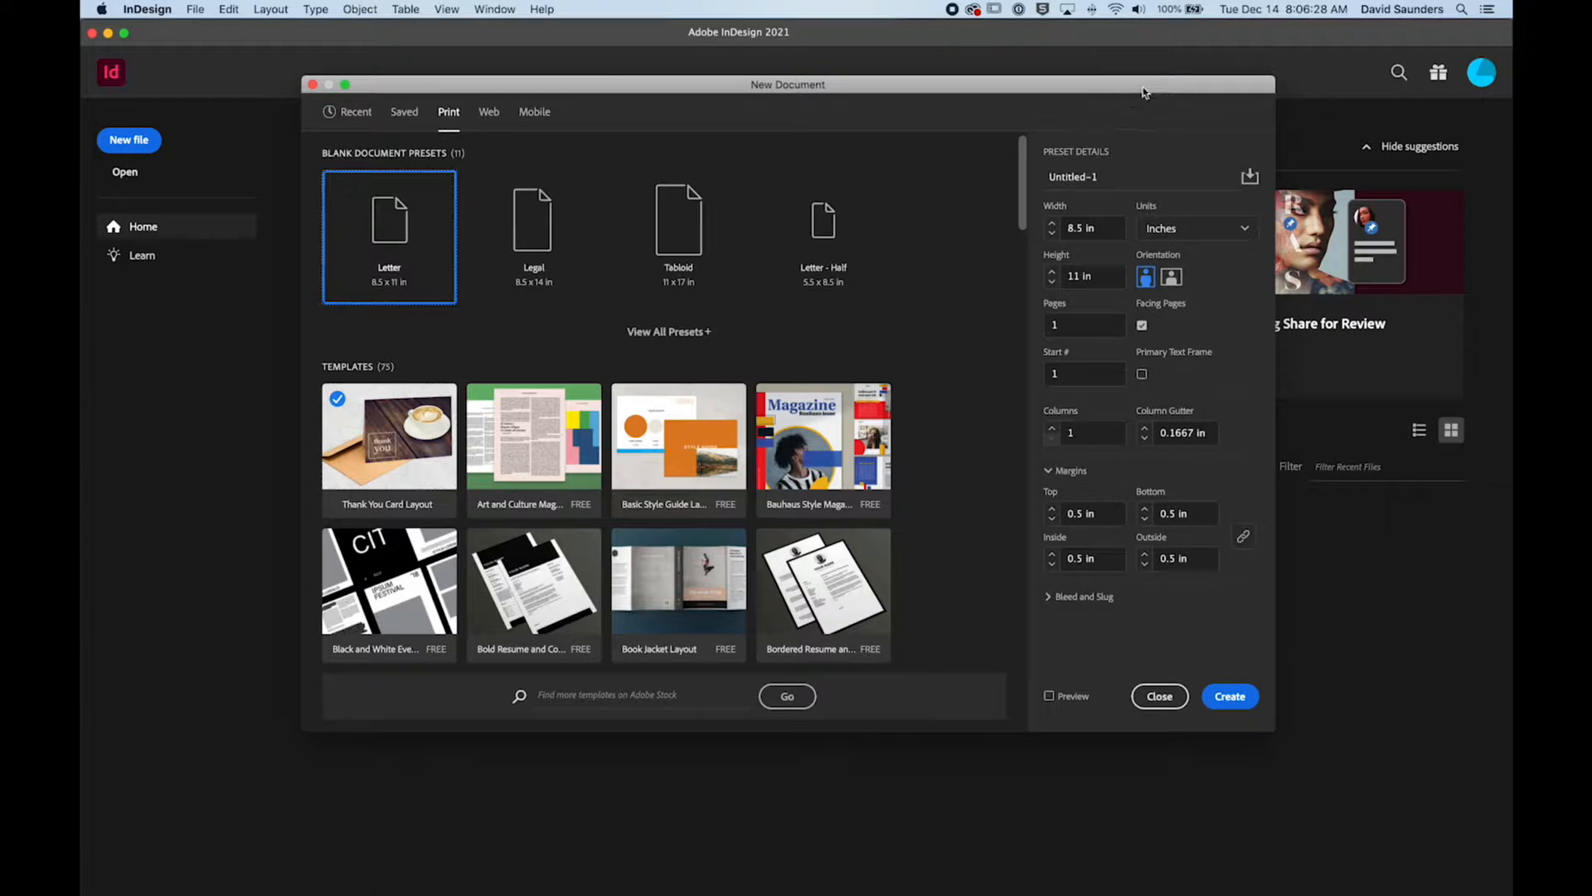
{"action": "left_click_drag", "start_coordinate": [1142, 92], "coordinate": [1131, 89]}
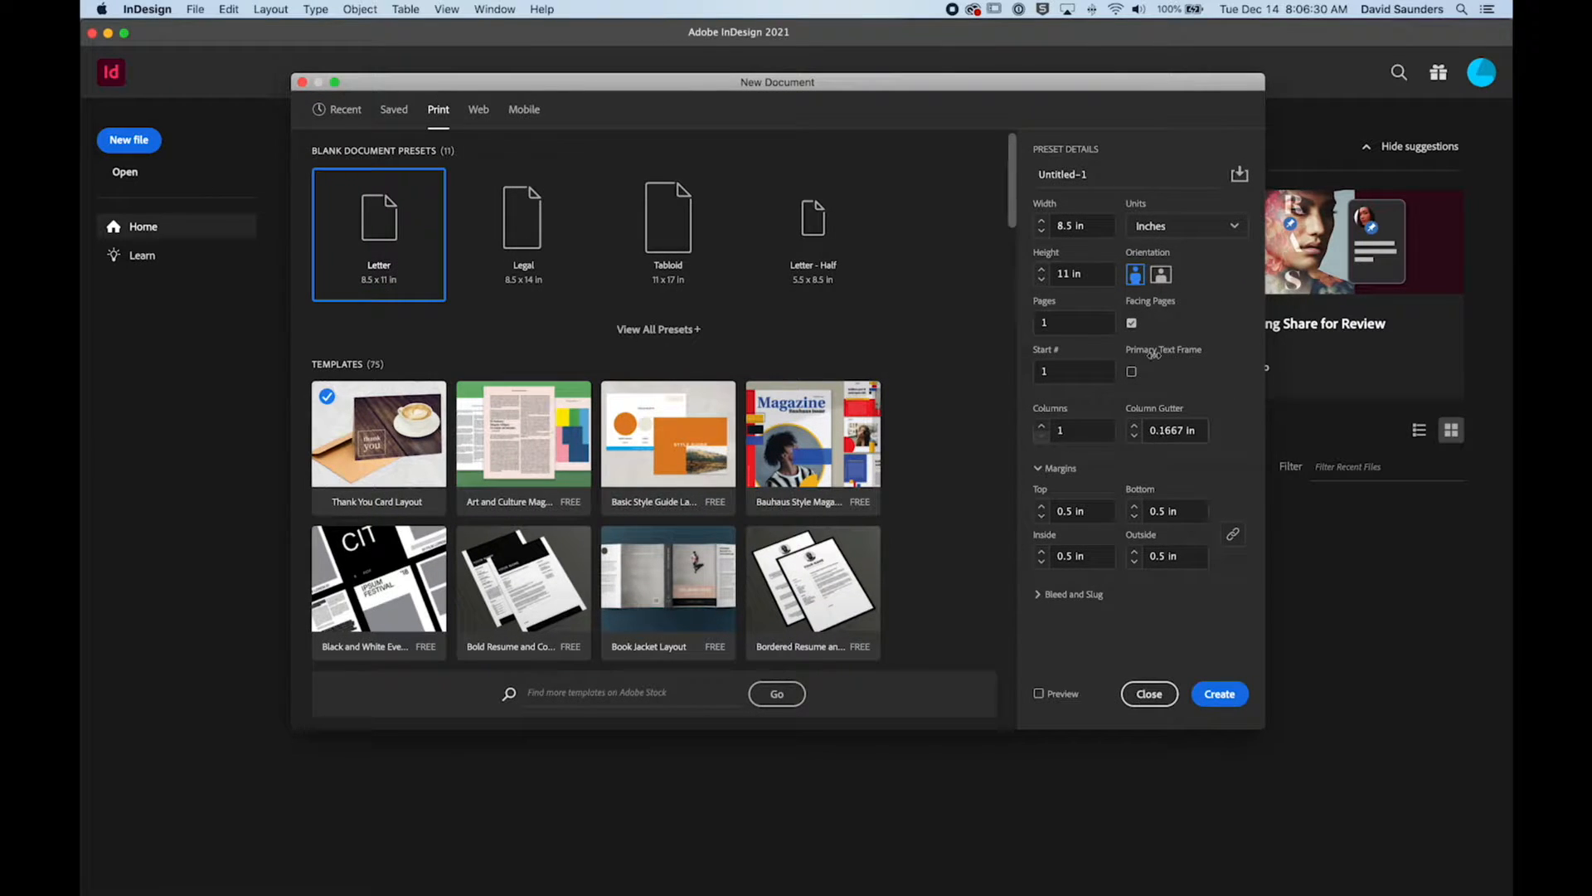
{"action": "double_click", "coordinate": [1069, 174]}
{"action": "left_click_drag", "start_coordinate": [1110, 177], "coordinate": [1024, 172]}
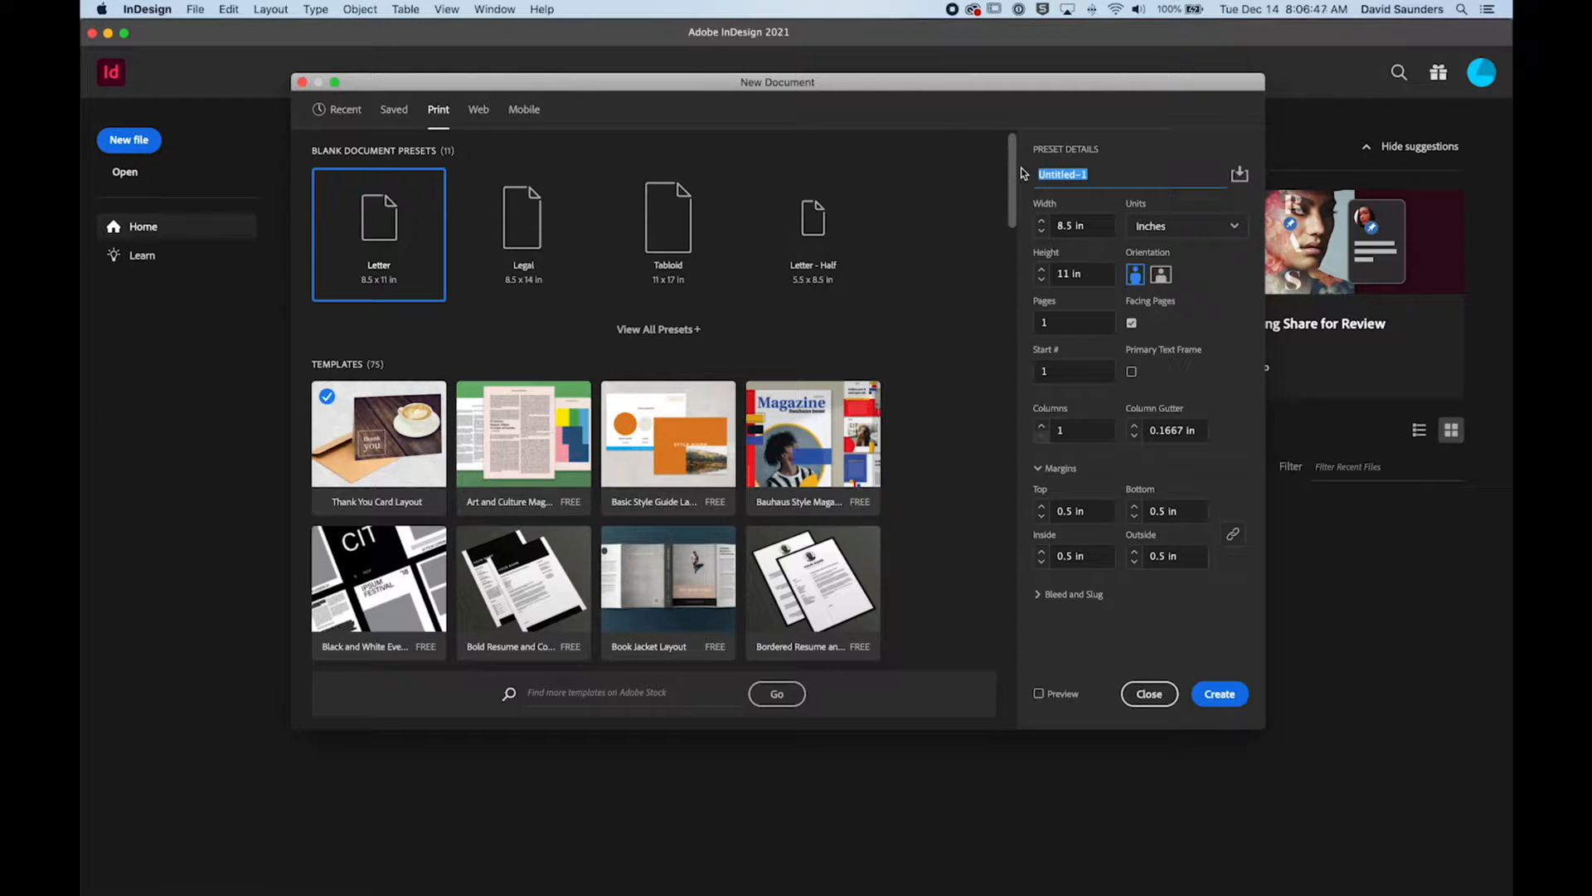
{"action": "type", "text": "cat poster"}
Step: Turn off facing pages and set all four page margins to 0.25 in
{"action": "left_click", "coordinate": [1132, 324]}
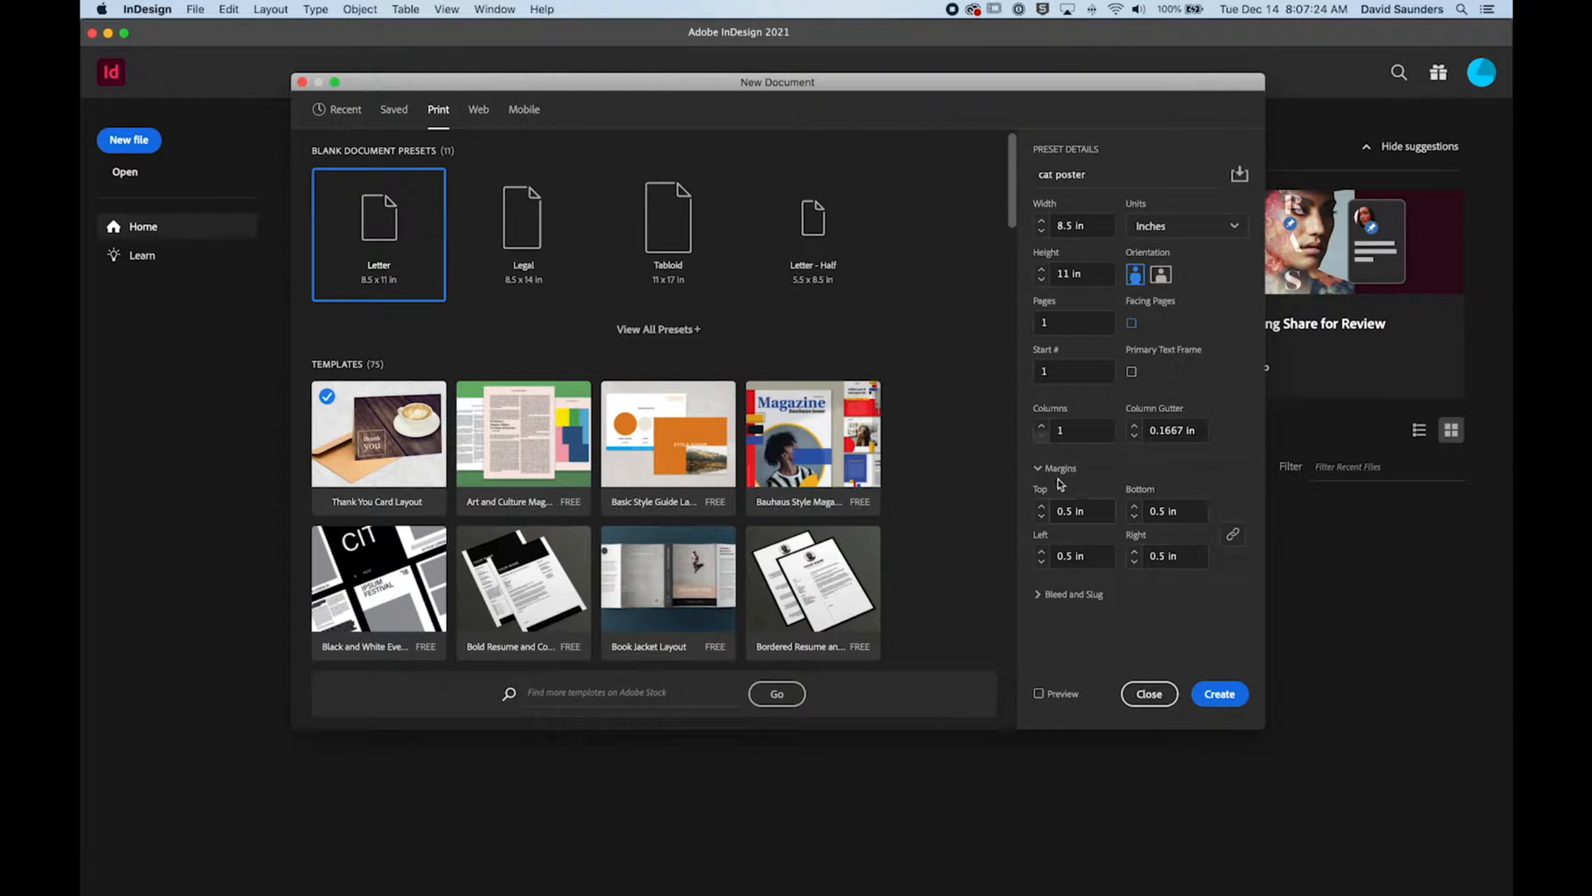
{"action": "left_click", "coordinate": [1039, 595]}
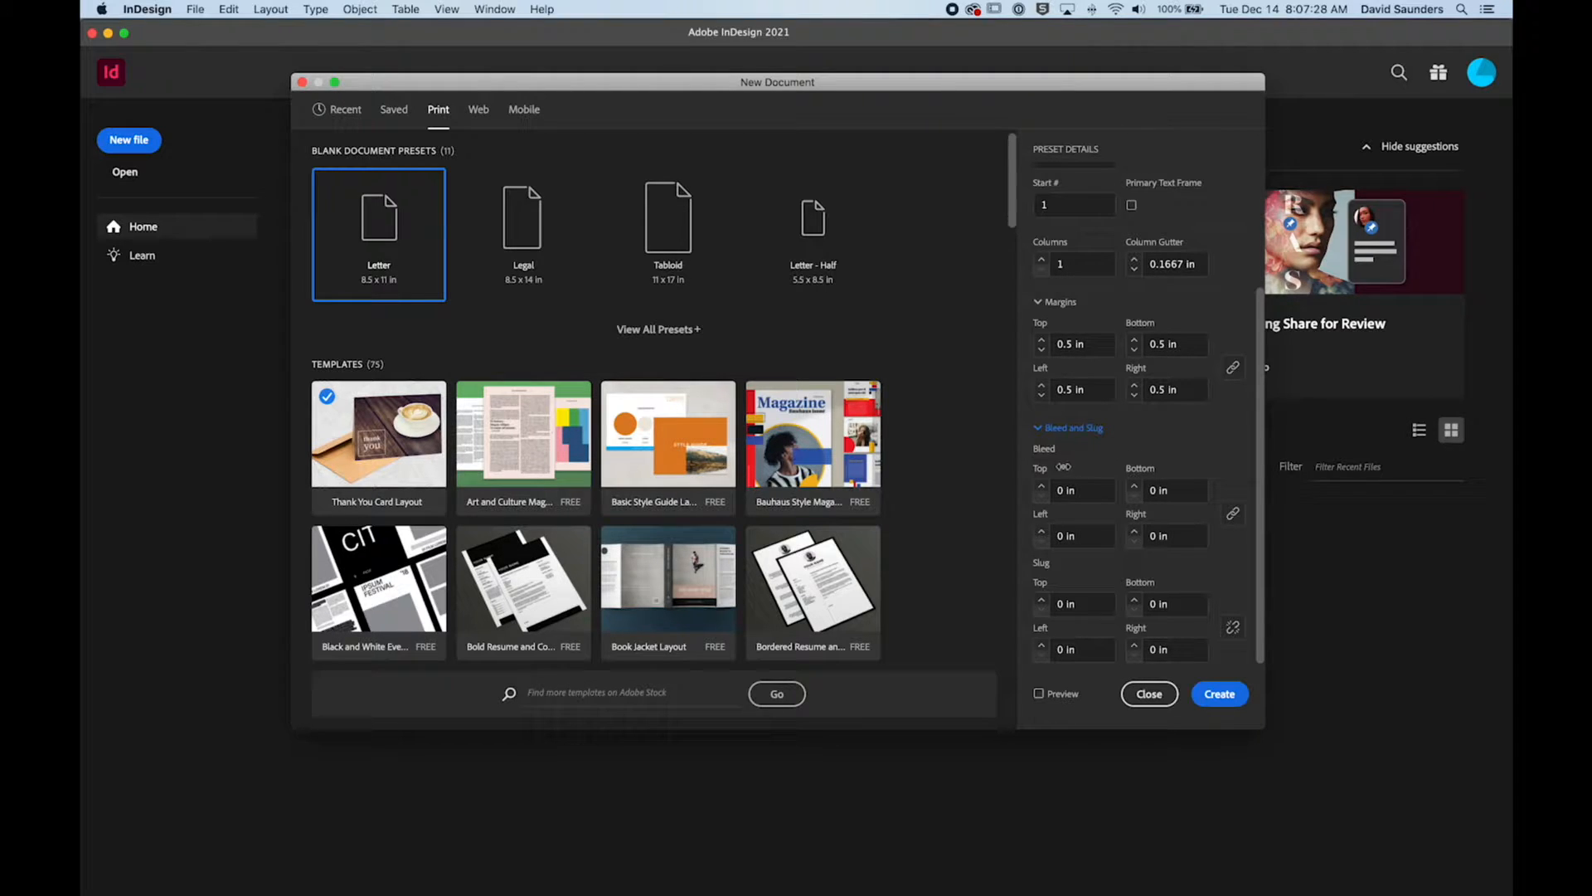
{"action": "left_click", "coordinate": [1042, 349]}
{"action": "left_click", "coordinate": [1042, 349]}
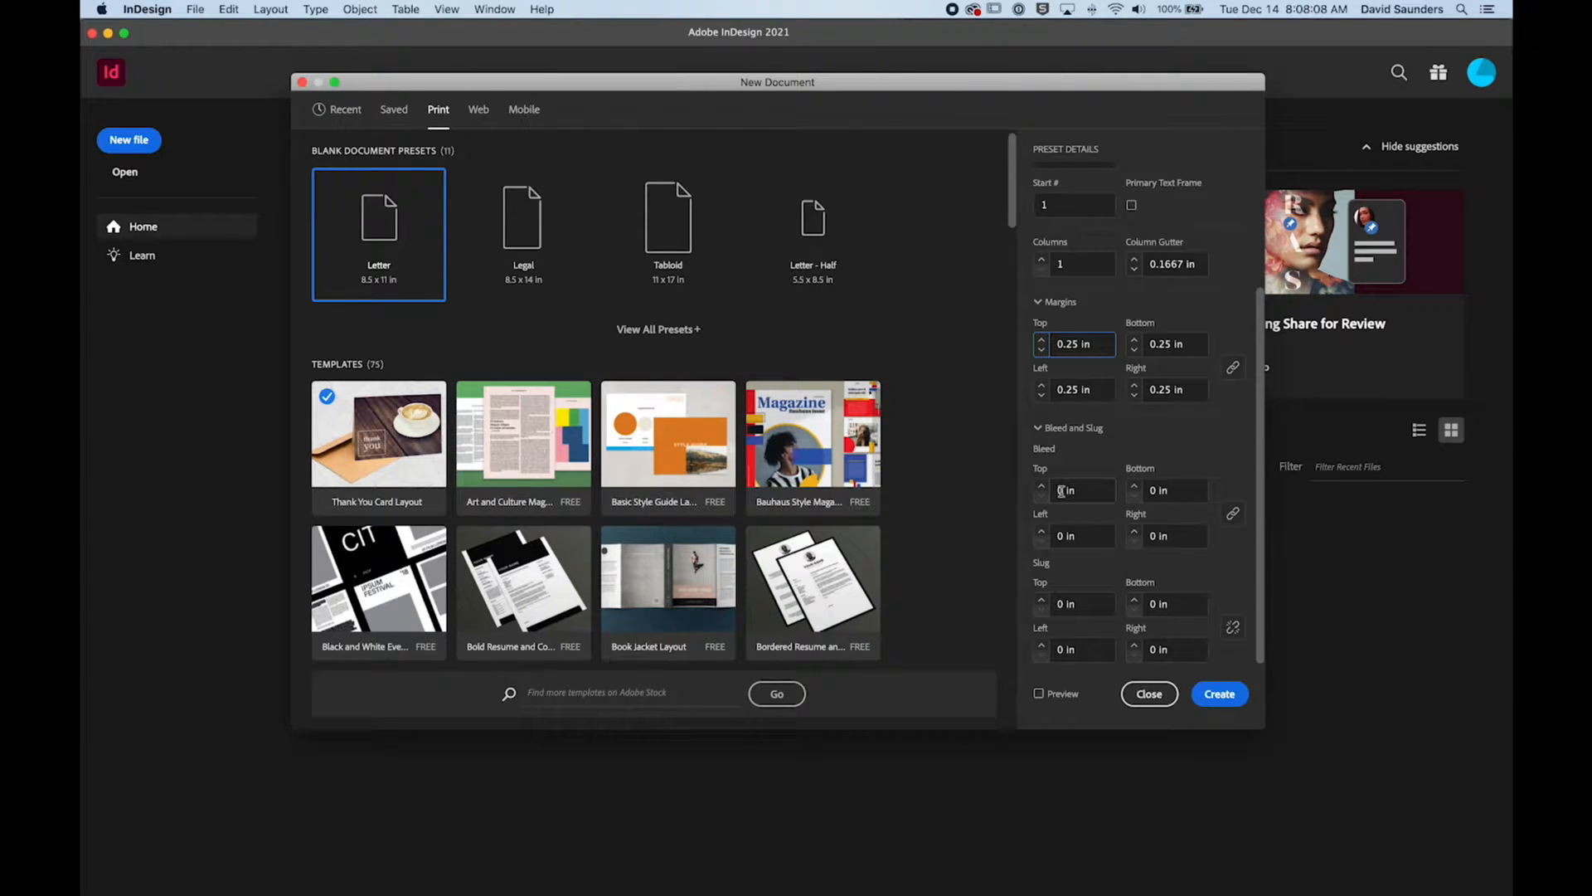
Step: Set the linked bleed to 0.125 in on all four sides
{"action": "left_click_drag", "start_coordinate": [1061, 491], "coordinate": [1079, 489]}
{"action": "left_click_drag", "start_coordinate": [979, 87], "coordinate": [972, 72]}
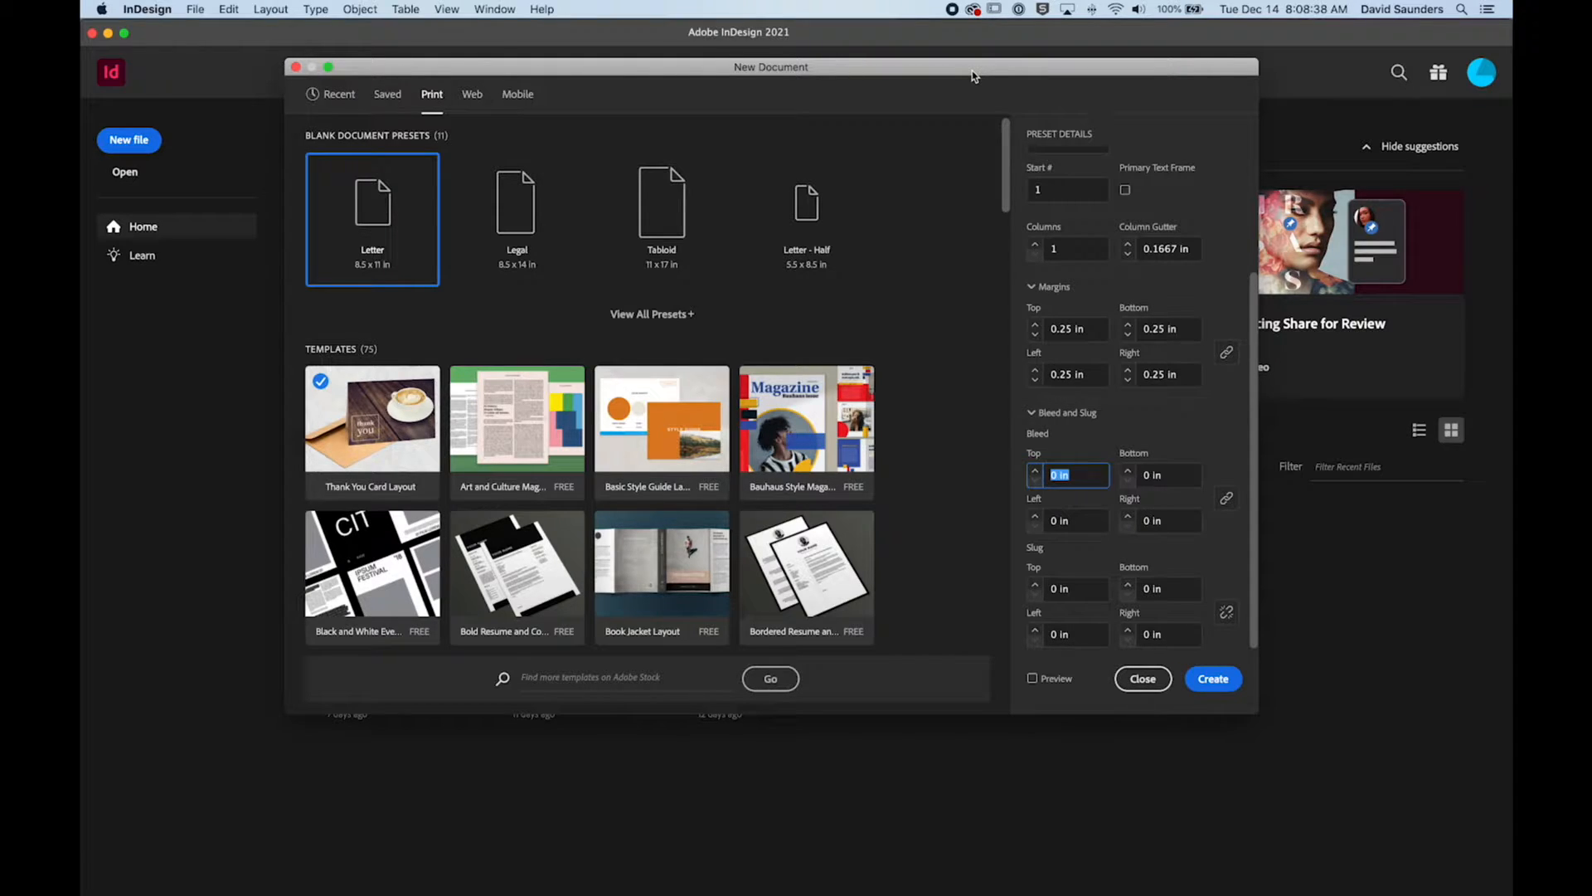
{"action": "type", "text": ".128"}
{"action": "left_click", "coordinate": [1150, 477]}
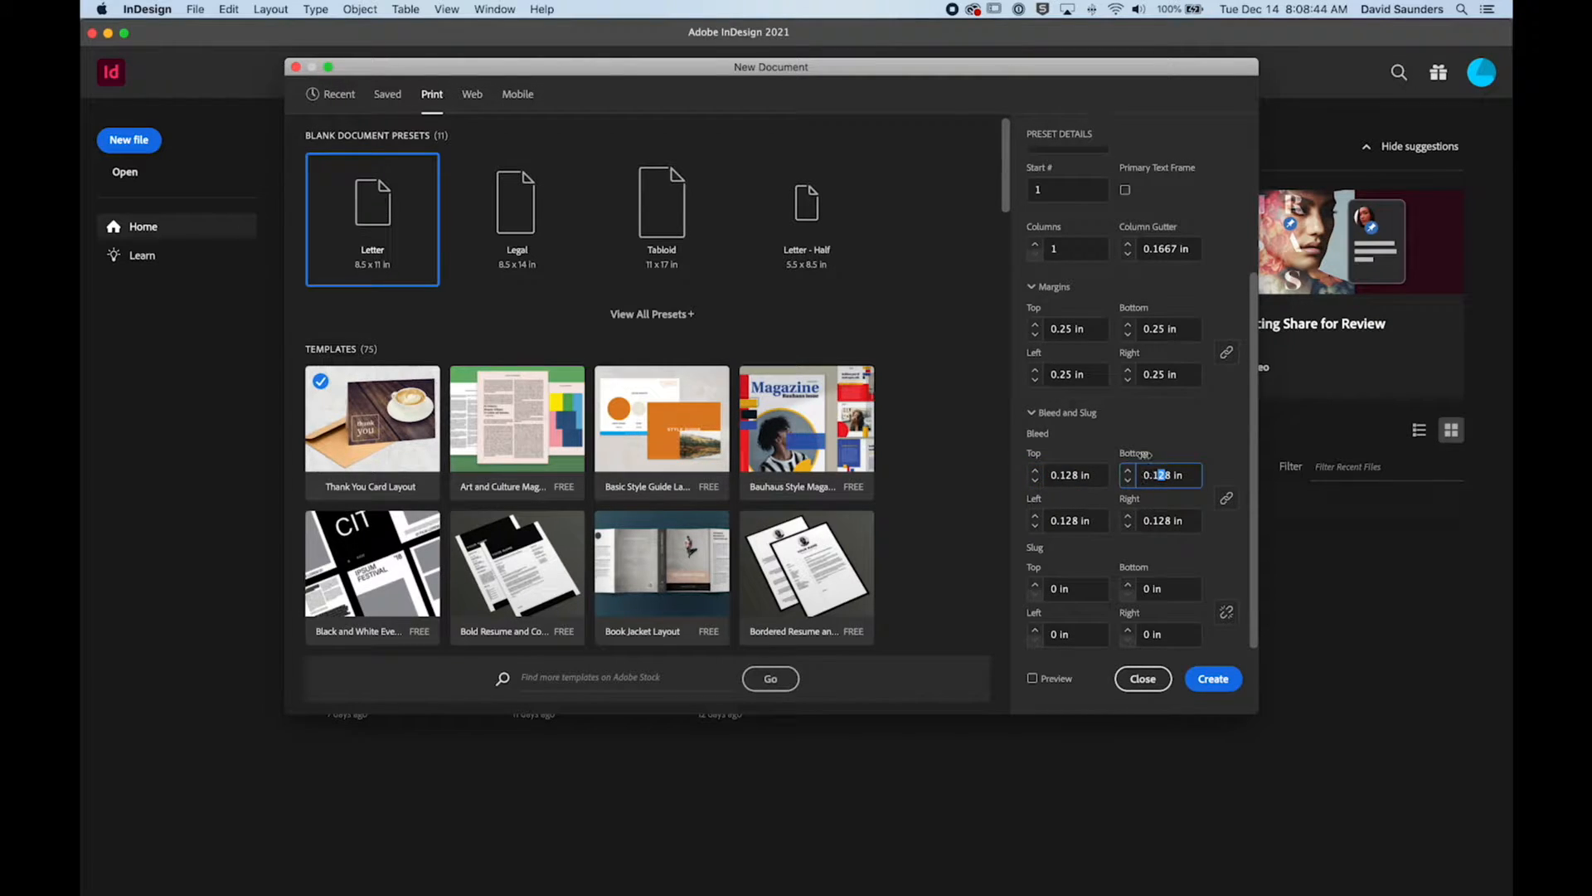
{"action": "left_click", "coordinate": [1082, 474]}
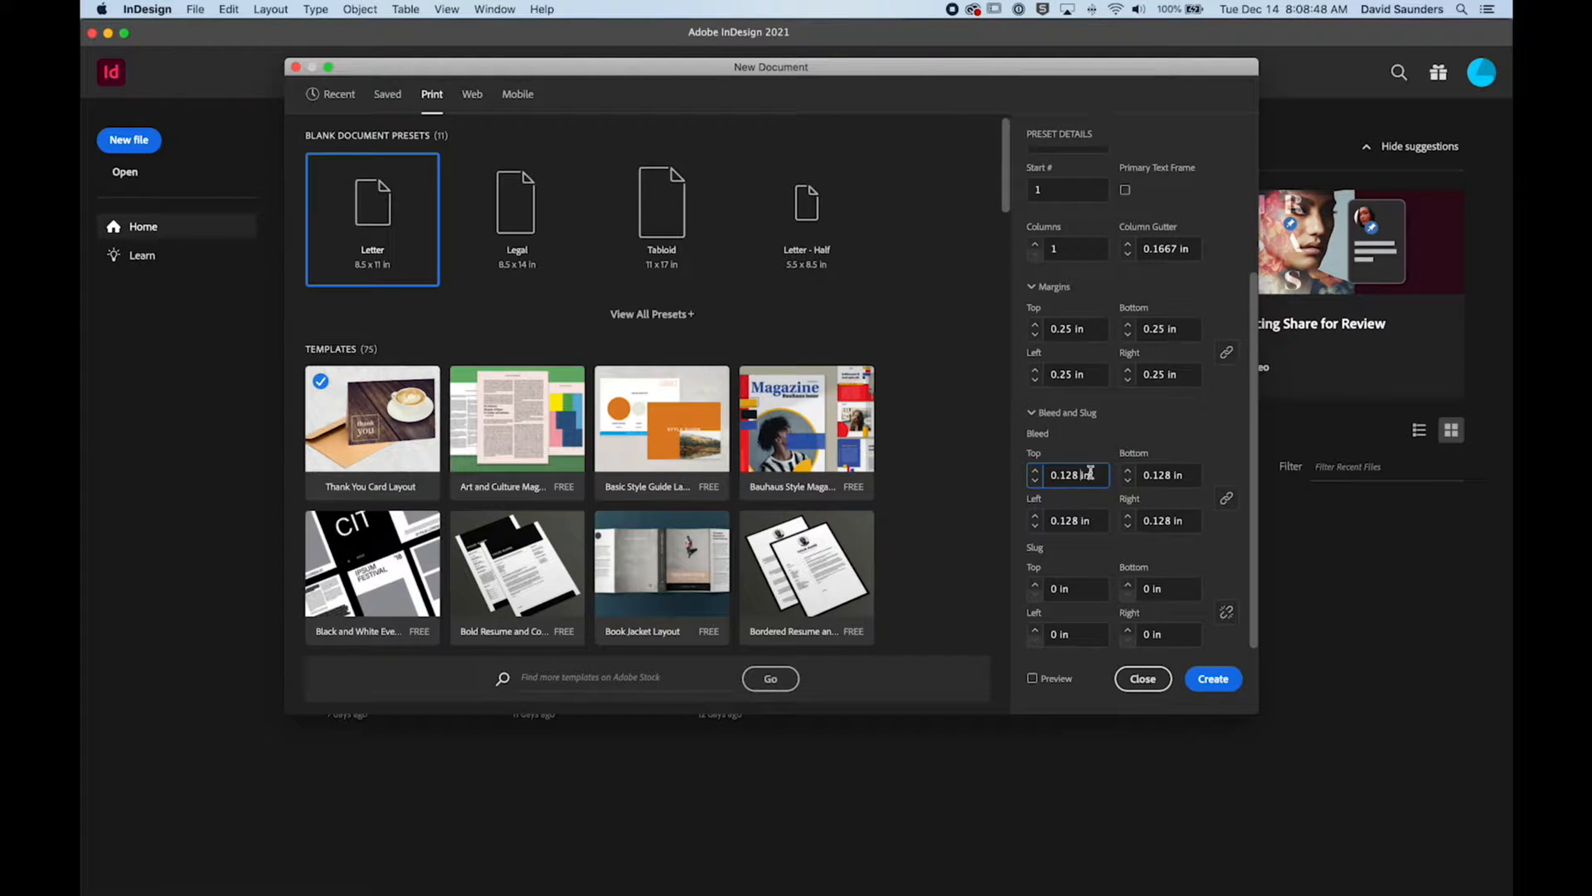
{"action": "left_click_drag", "start_coordinate": [1082, 476], "coordinate": [1073, 474]}
{"action": "type", "text": "5"}
{"action": "key", "text": "Tab"}
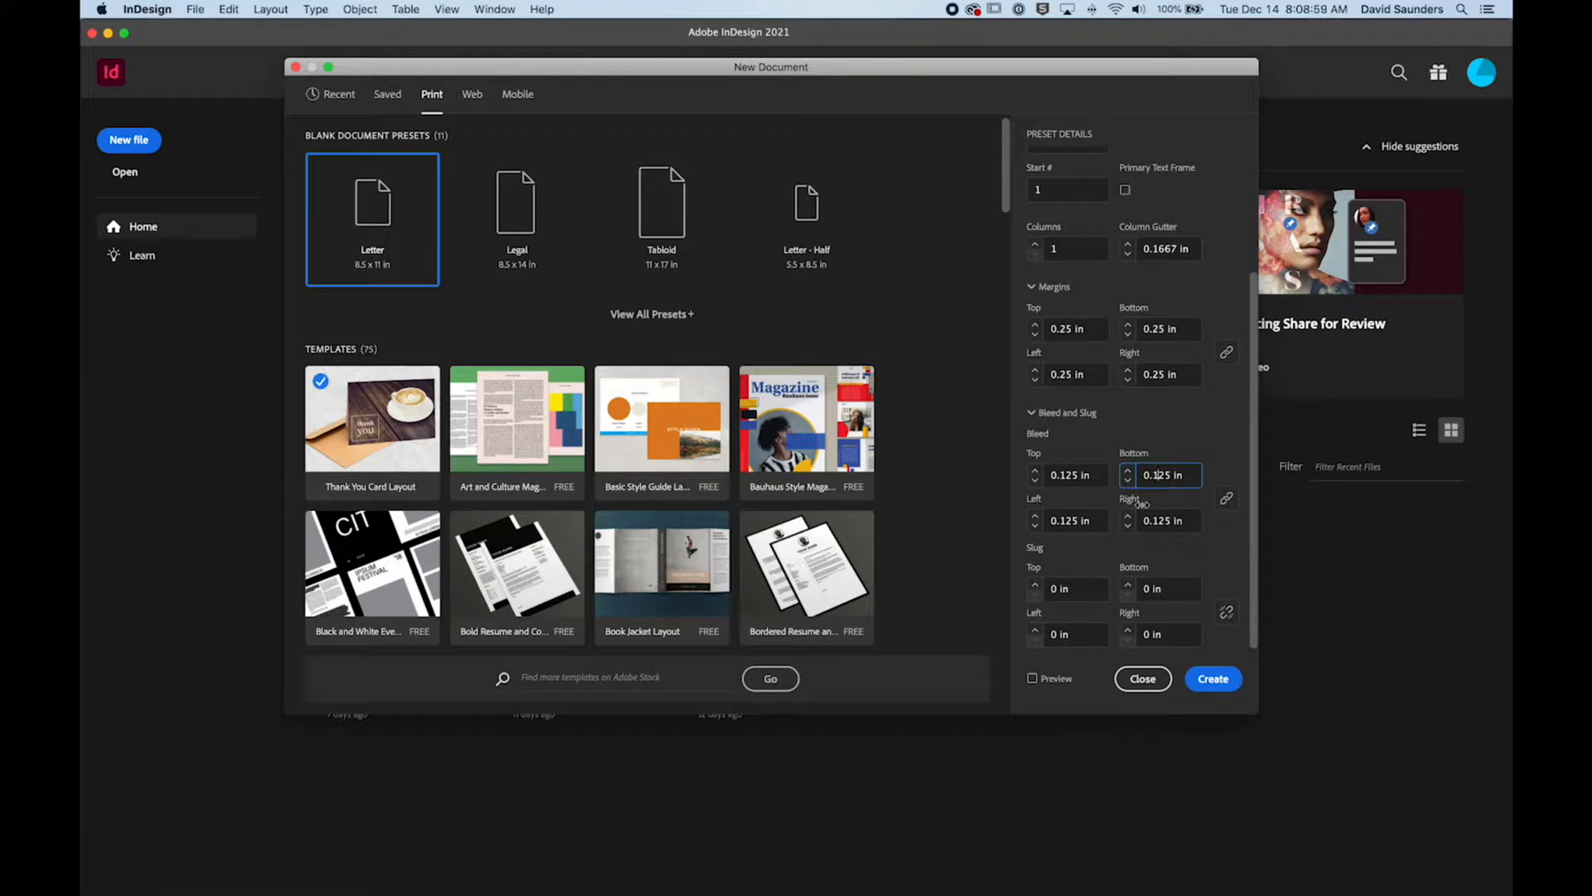
Step: Unlink the bleed settings, try a left bleed of 0.25 in and restore it to 0.125 in
{"action": "left_click", "coordinate": [1164, 475]}
{"action": "left_click", "coordinate": [1083, 522]}
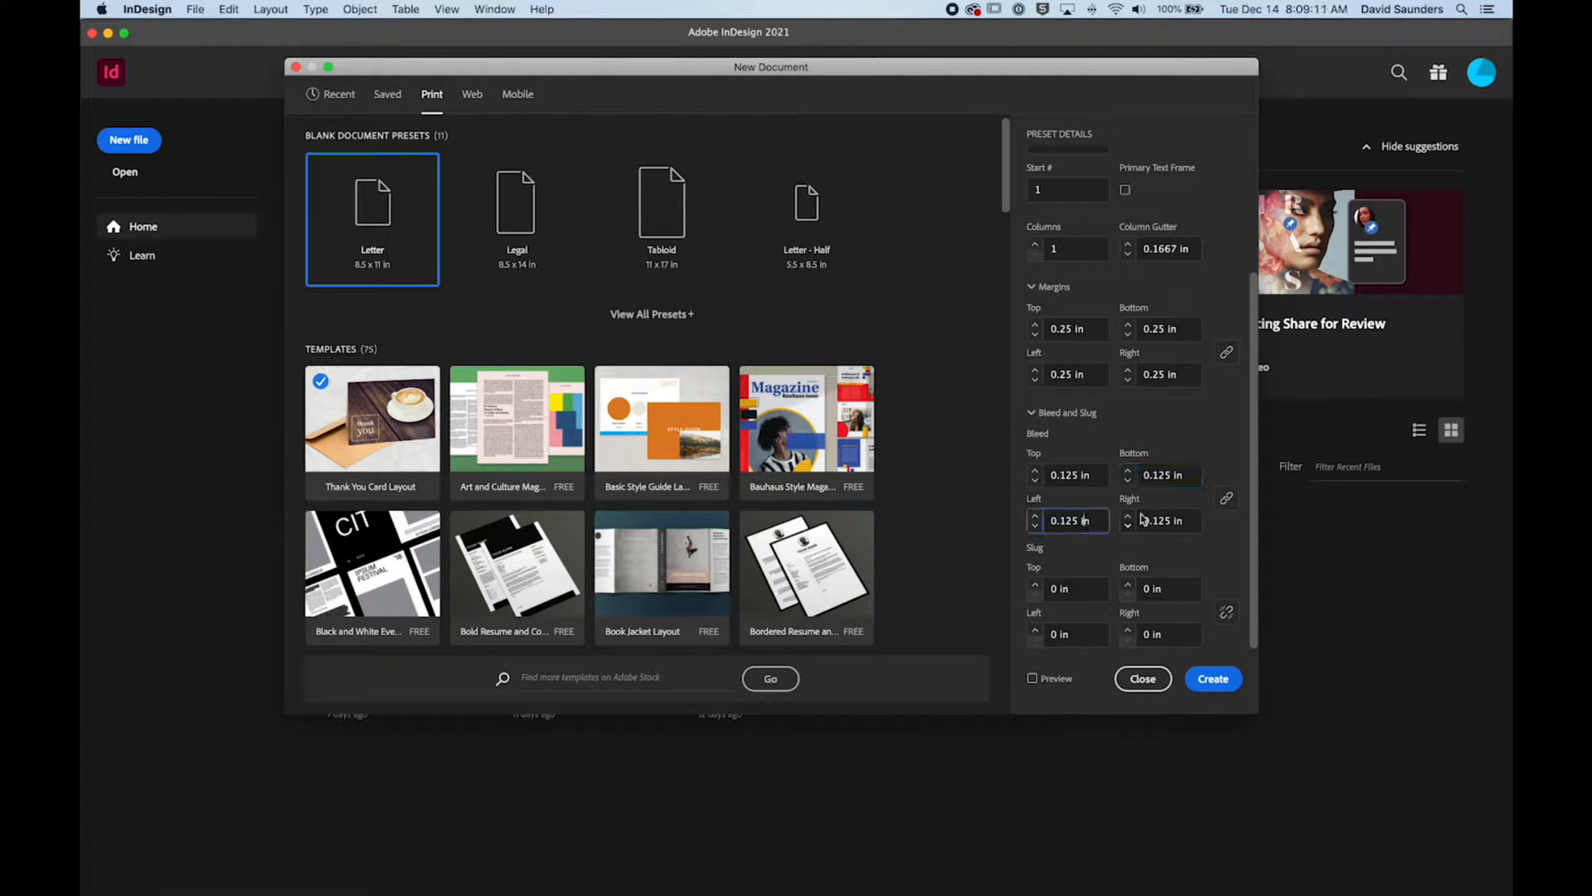
{"action": "left_click", "coordinate": [1226, 504]}
{"action": "triple_click", "coordinate": [1083, 519]}
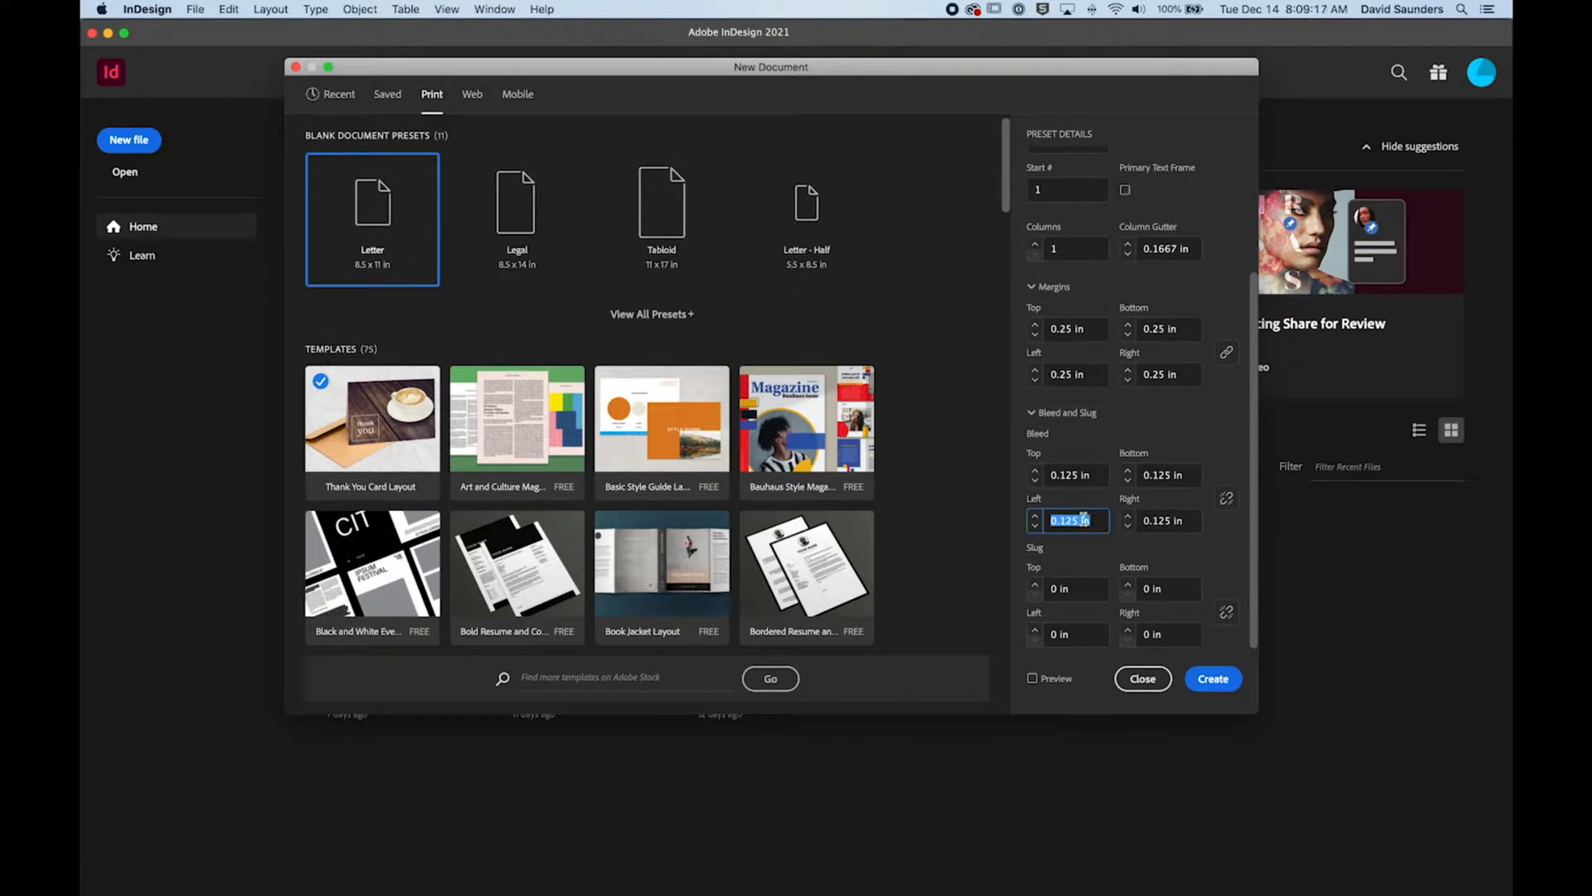
{"action": "left_click", "coordinate": [1065, 520]}
{"action": "key", "text": "BackSpace"}
{"action": "left_click", "coordinate": [1155, 521]}
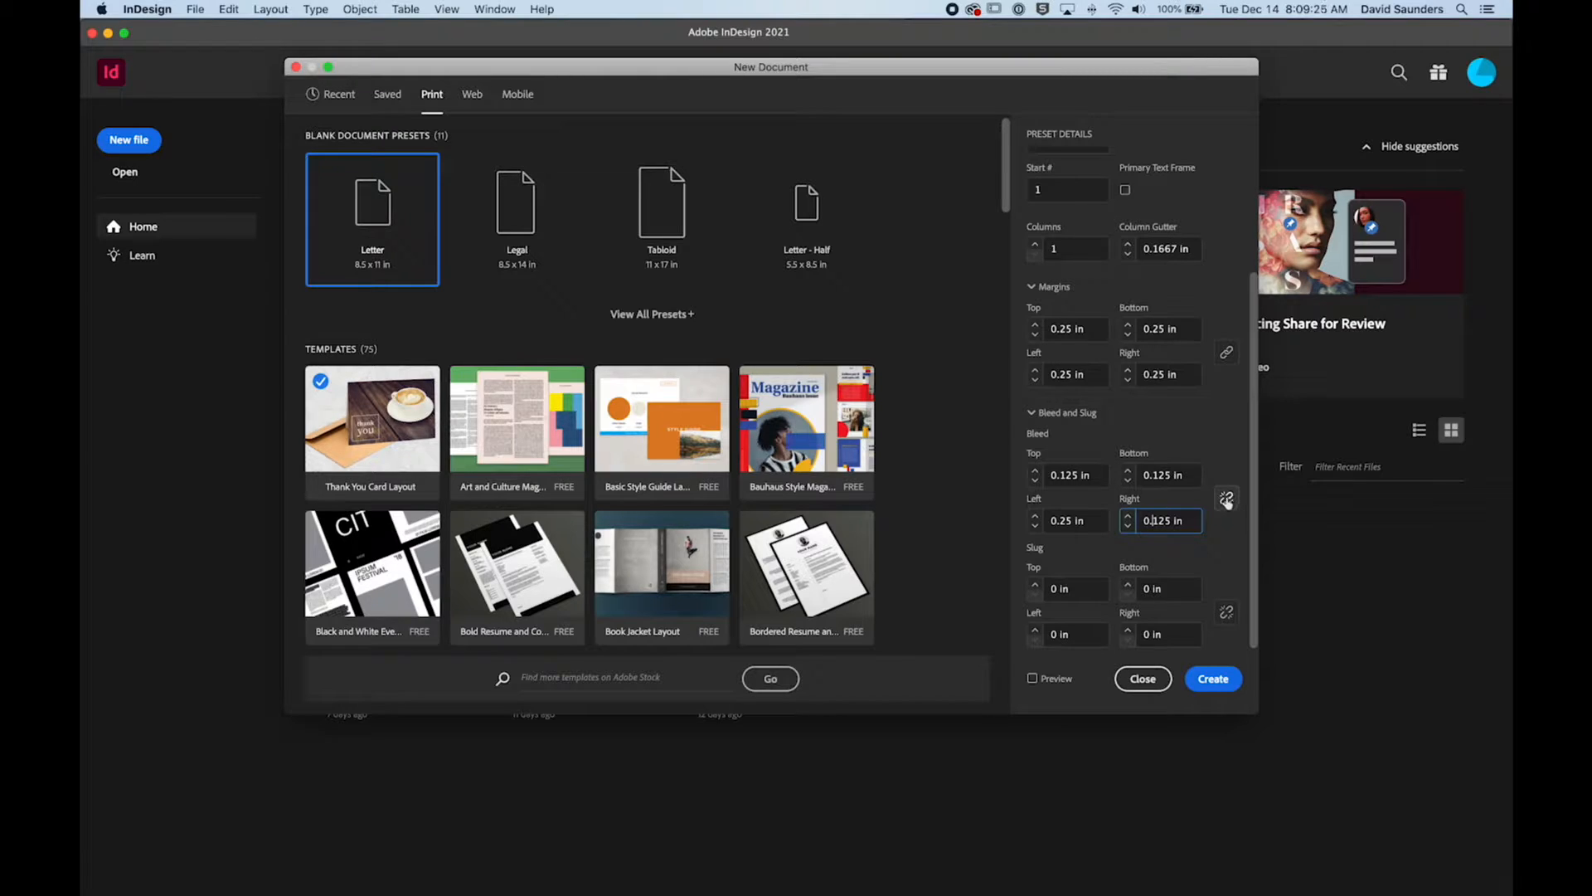
{"action": "left_click", "coordinate": [1061, 522]}
{"action": "type", "text": "1"}
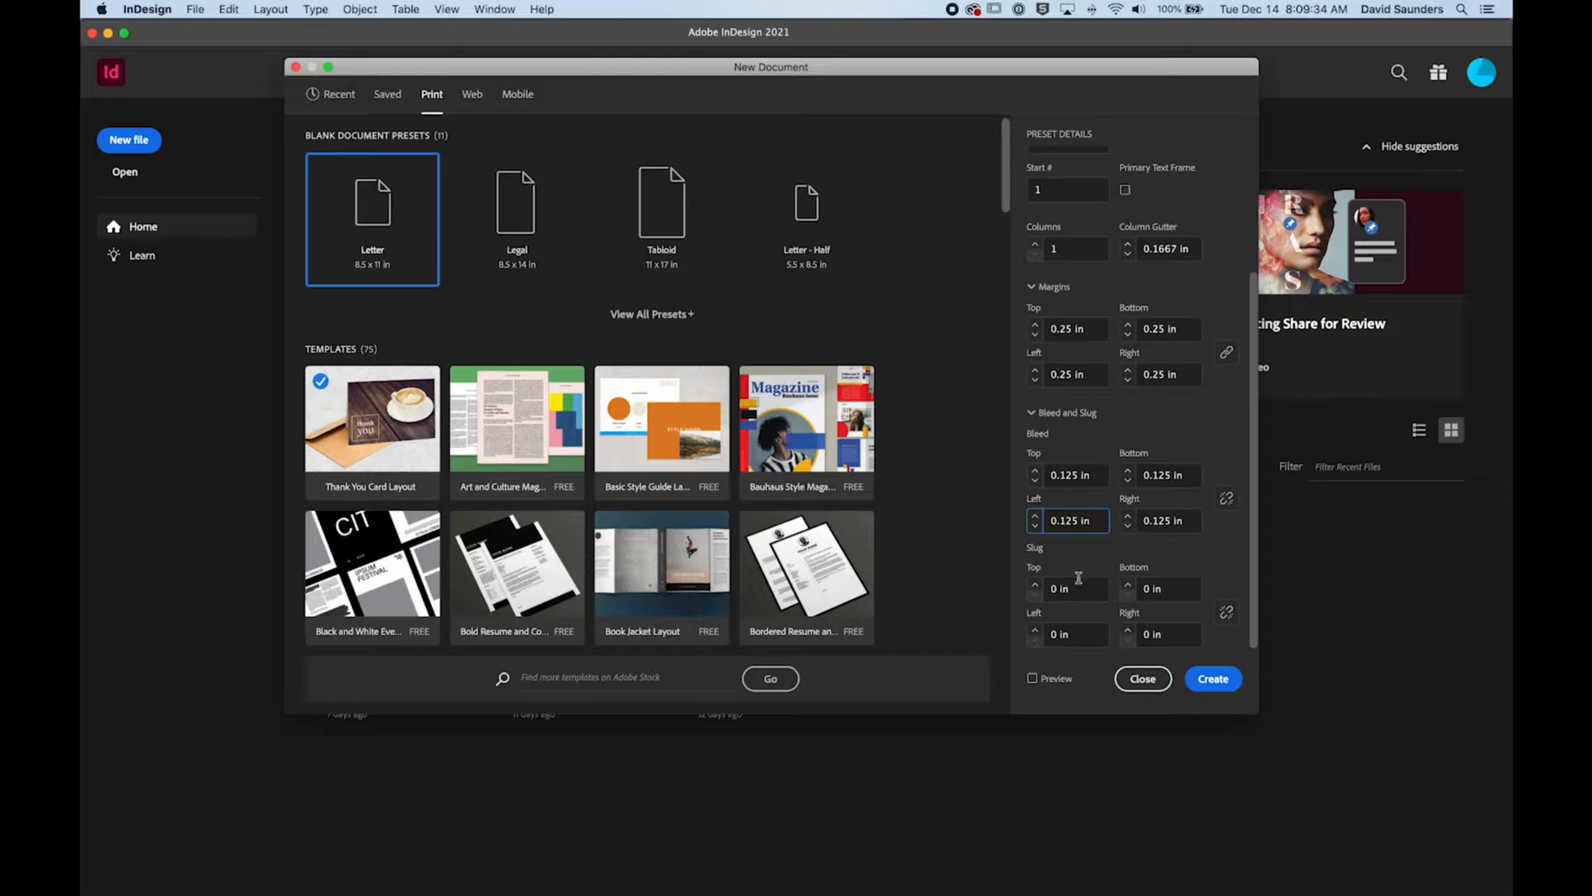
Step: Review the page, margin and bleed settings and create the cat poster document
{"action": "scroll", "coordinate": [1163, 569], "scroll_direction": "up", "scroll_amount": 3}
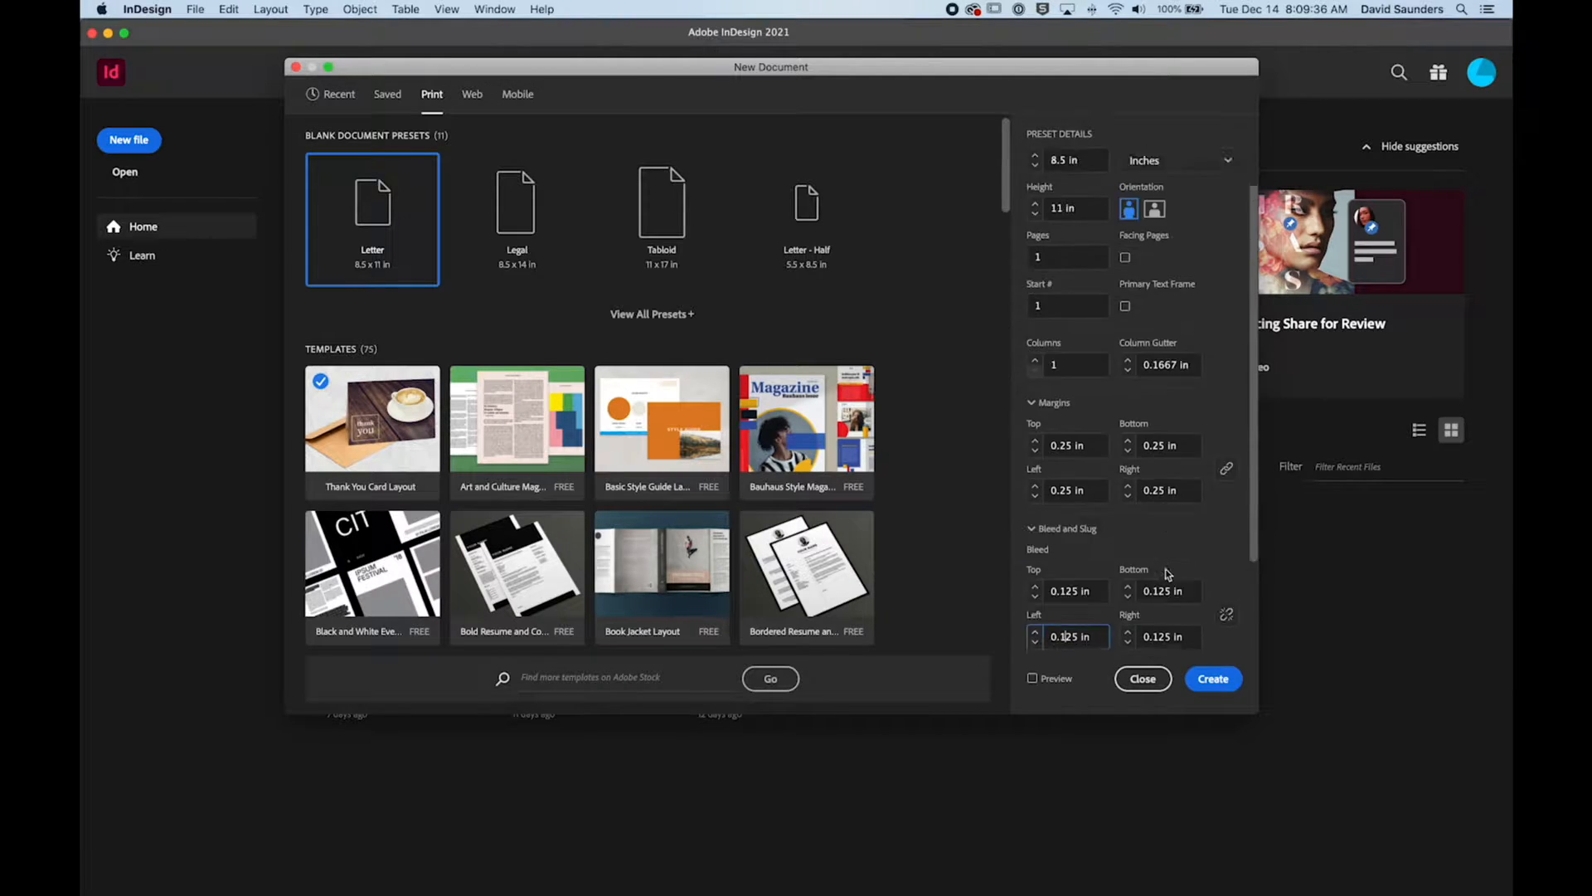
{"action": "scroll", "coordinate": [1167, 571], "scroll_direction": "down", "scroll_amount": 3}
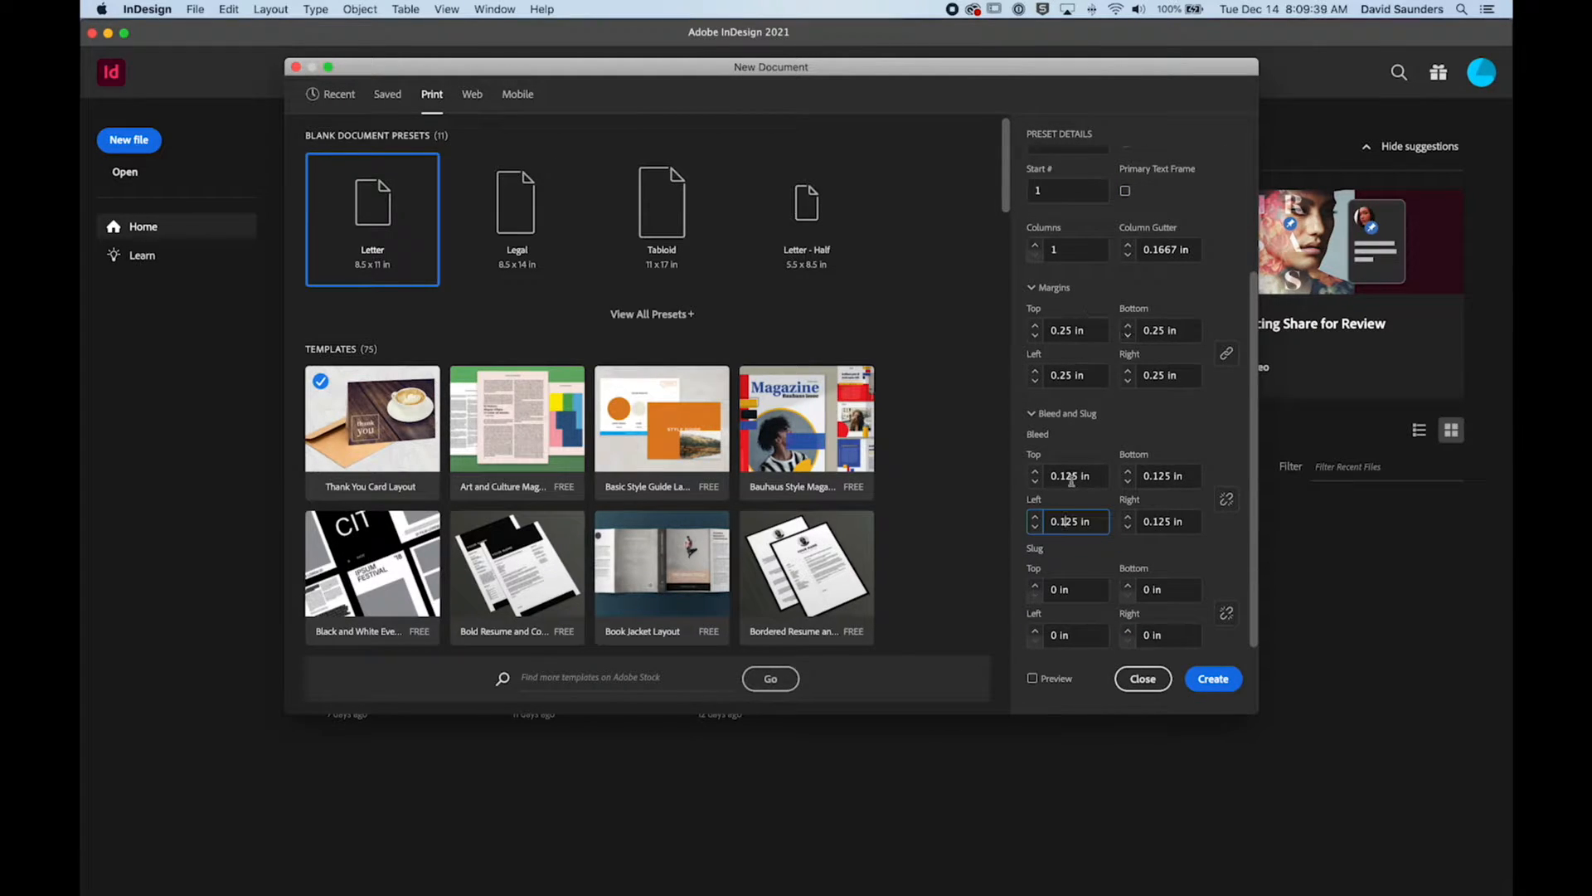
{"action": "scroll", "coordinate": [1094, 461], "scroll_direction": "up", "scroll_amount": 5}
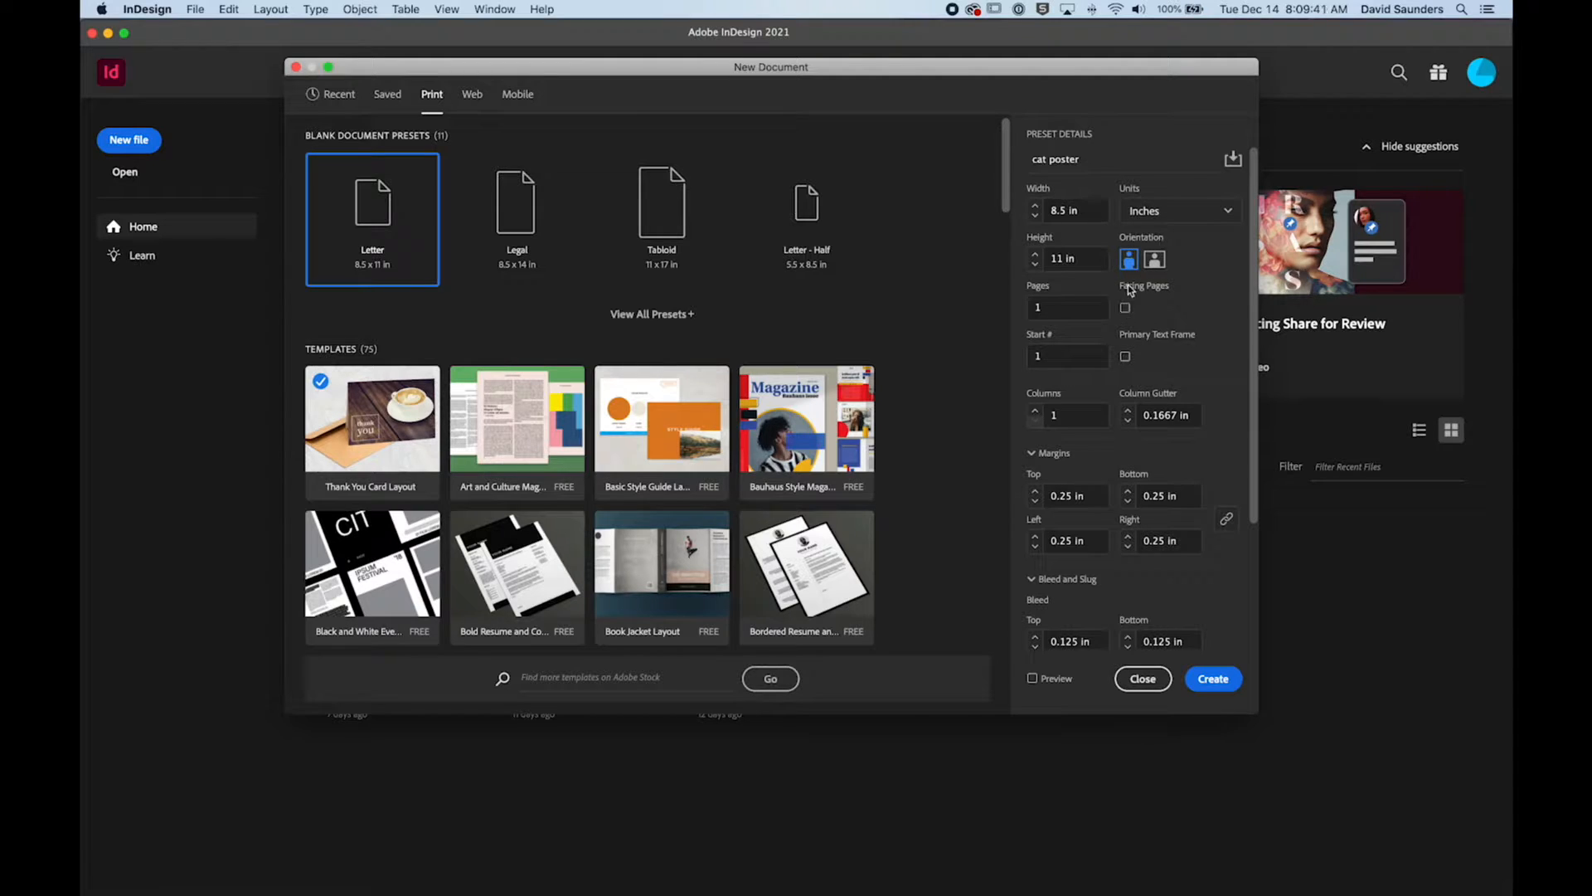
{"action": "left_click", "coordinate": [1050, 156]}
{"action": "left_click_drag", "start_coordinate": [1047, 68], "coordinate": [1040, 63]}
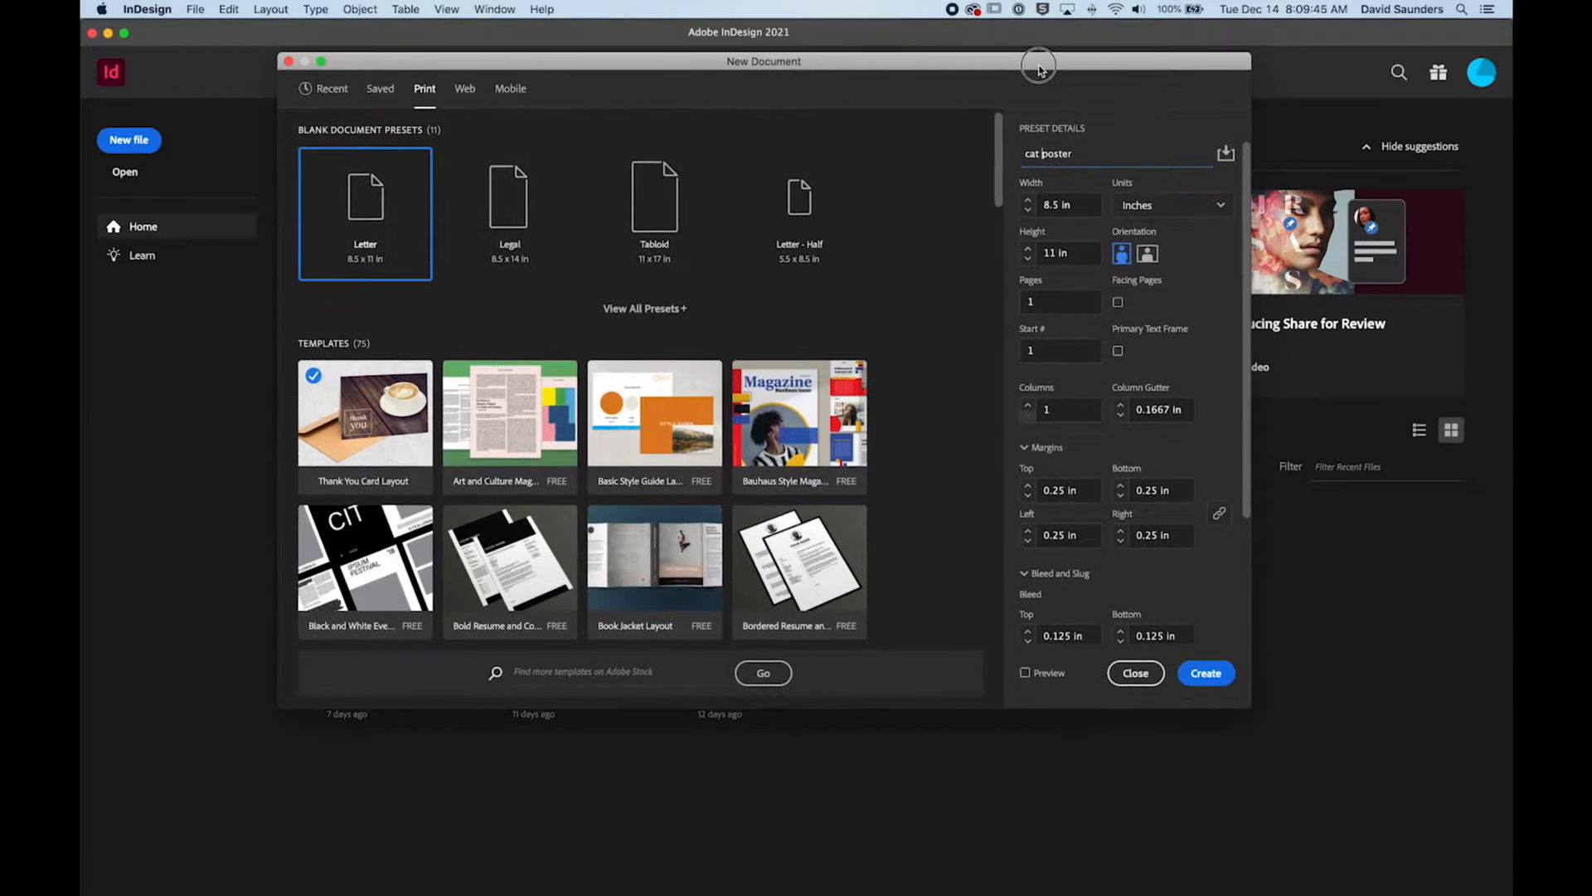
{"action": "left_click", "coordinate": [1199, 679]}
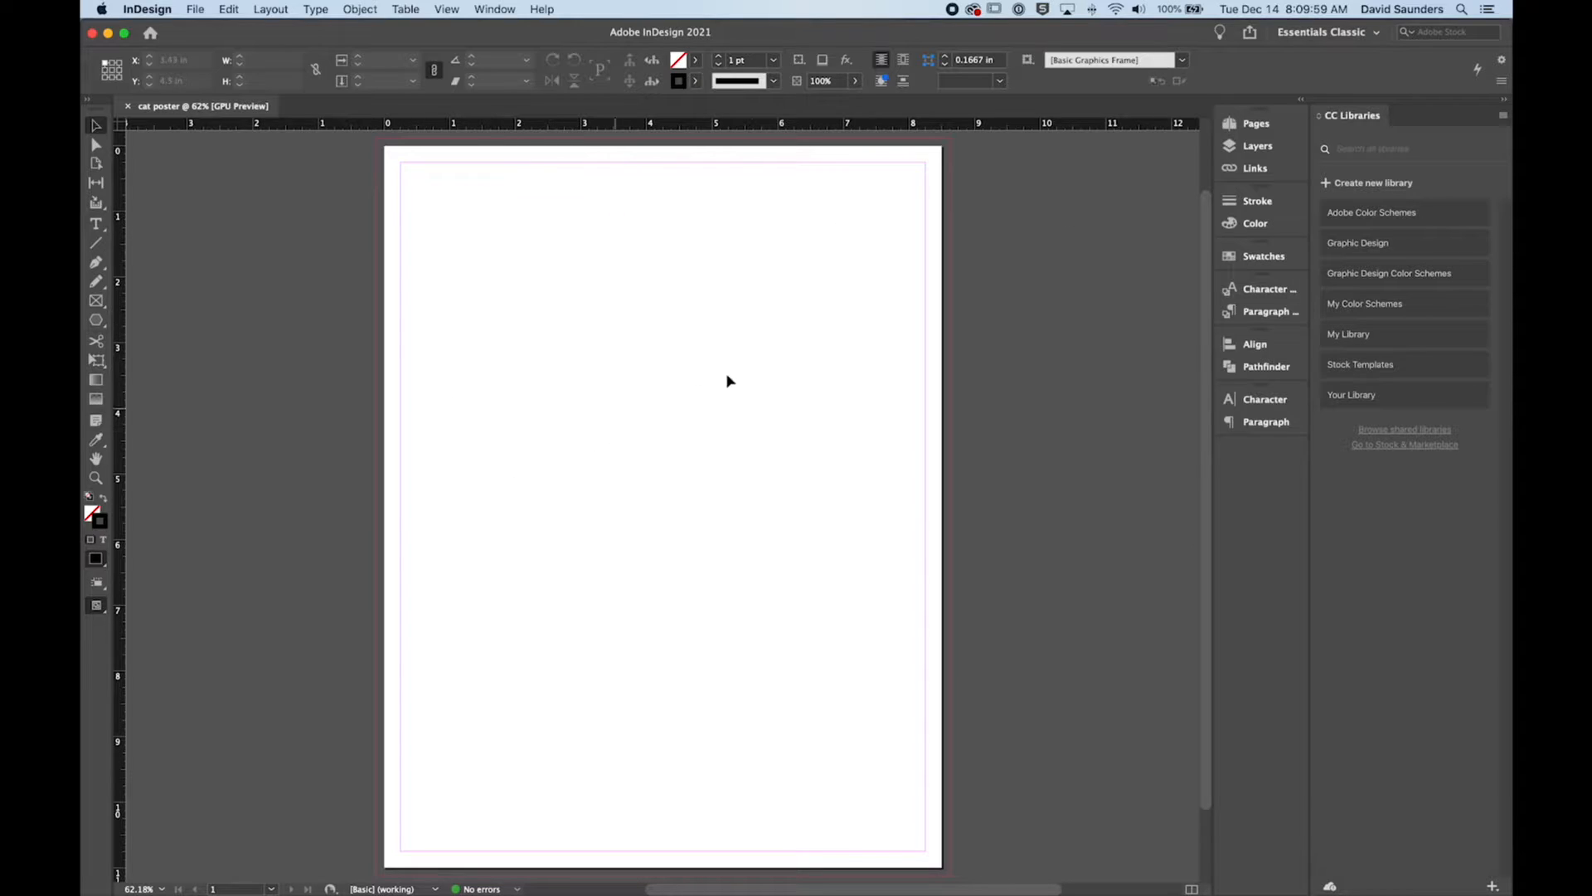
Step: Switch the workspace from Essentials Classic to Typography and widen the docked panel column
{"action": "left_click", "coordinate": [1319, 37]}
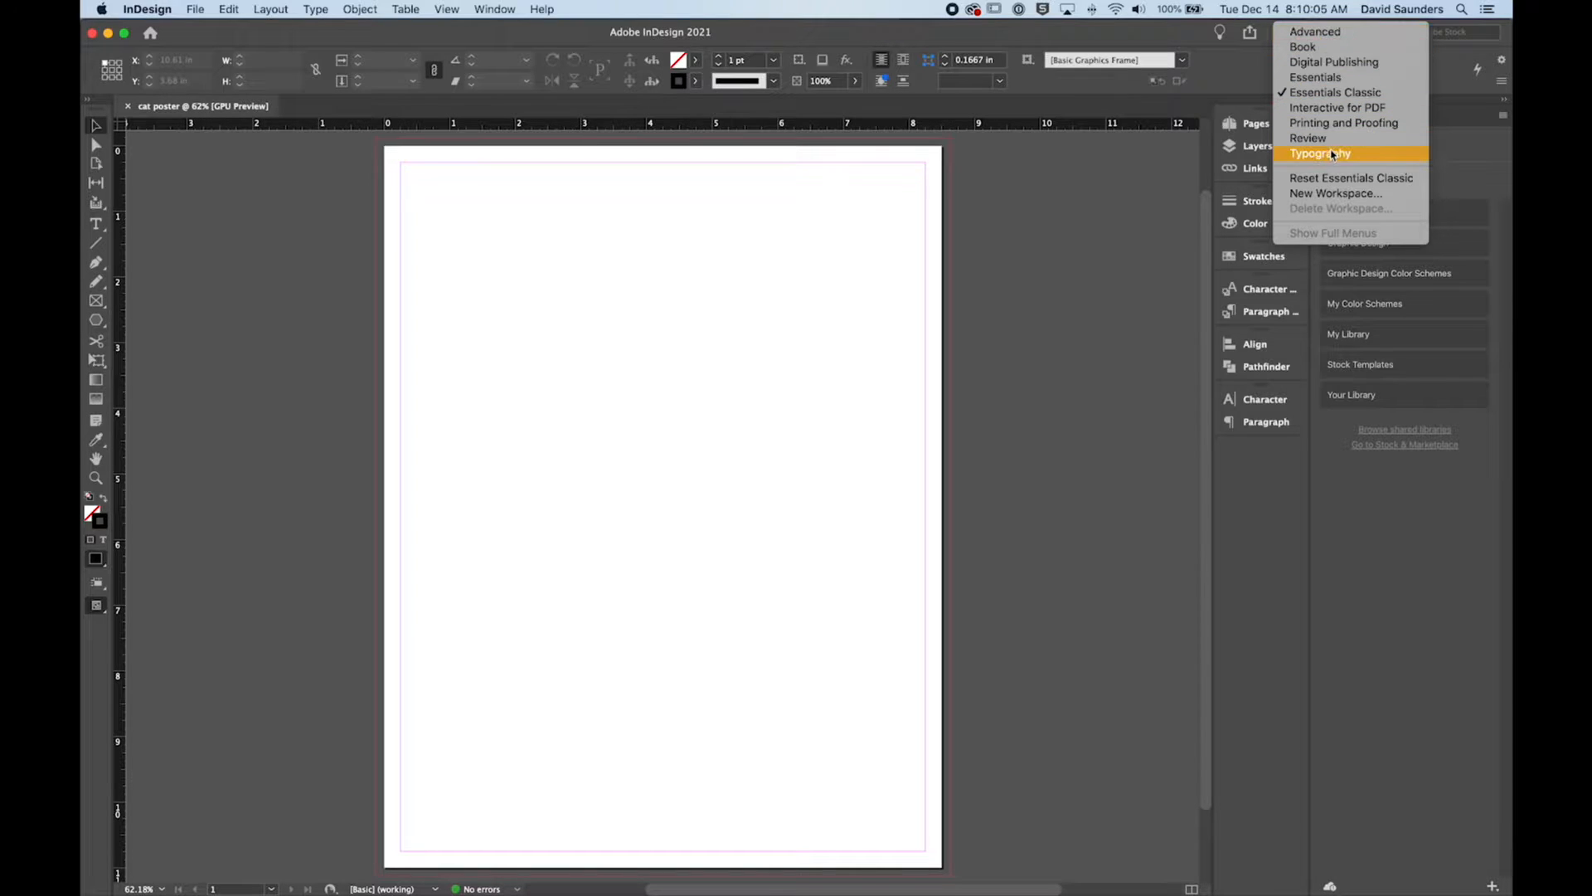
{"action": "left_click", "coordinate": [1235, 68]}
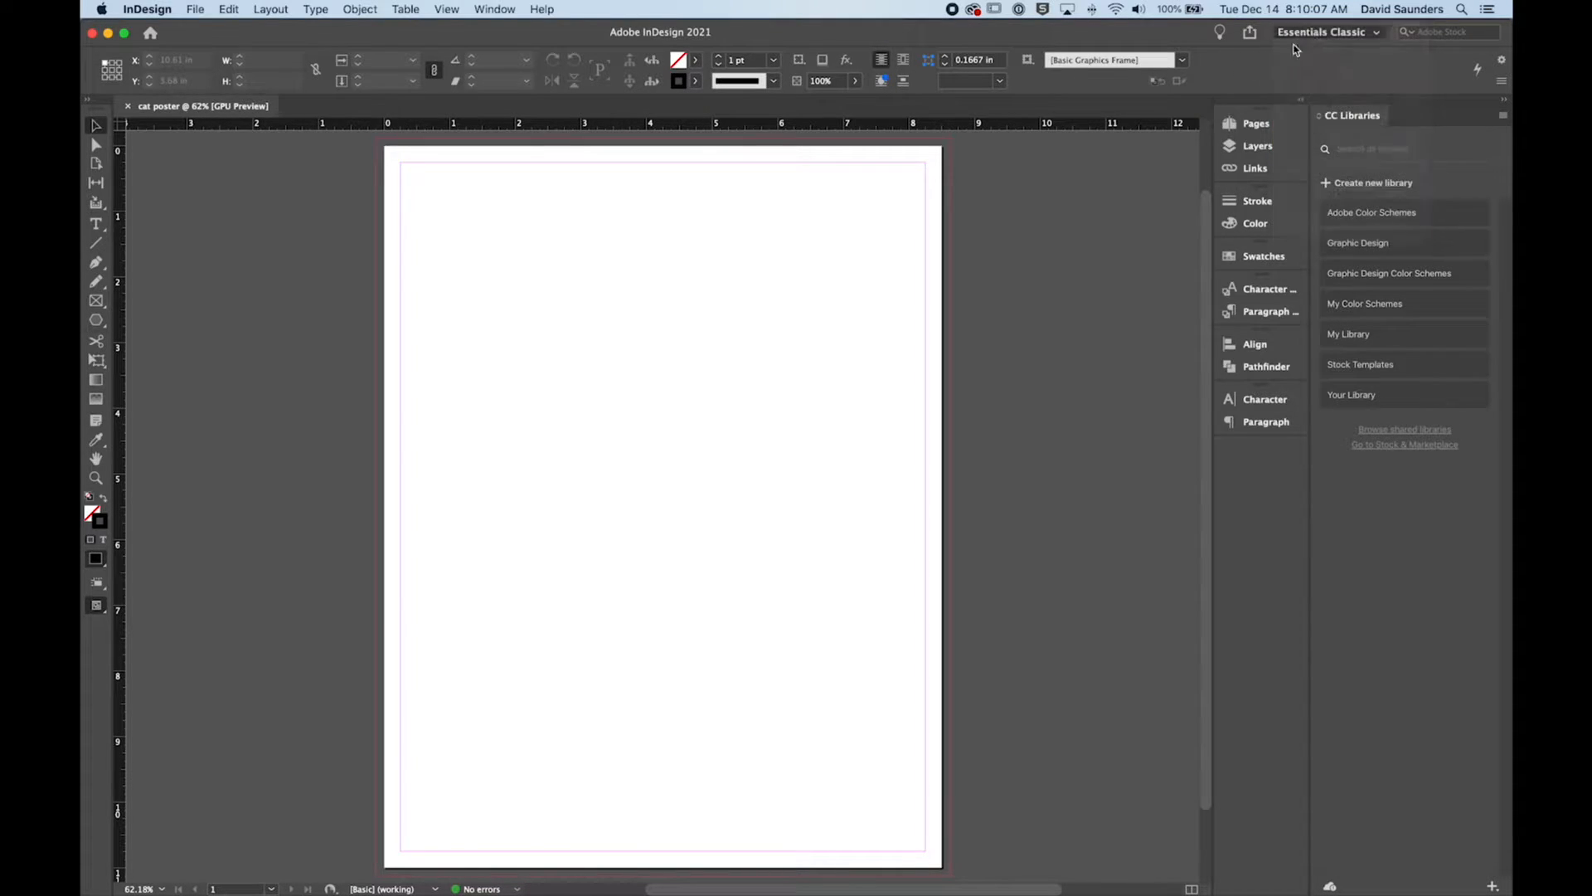
{"action": "left_click", "coordinate": [1380, 38]}
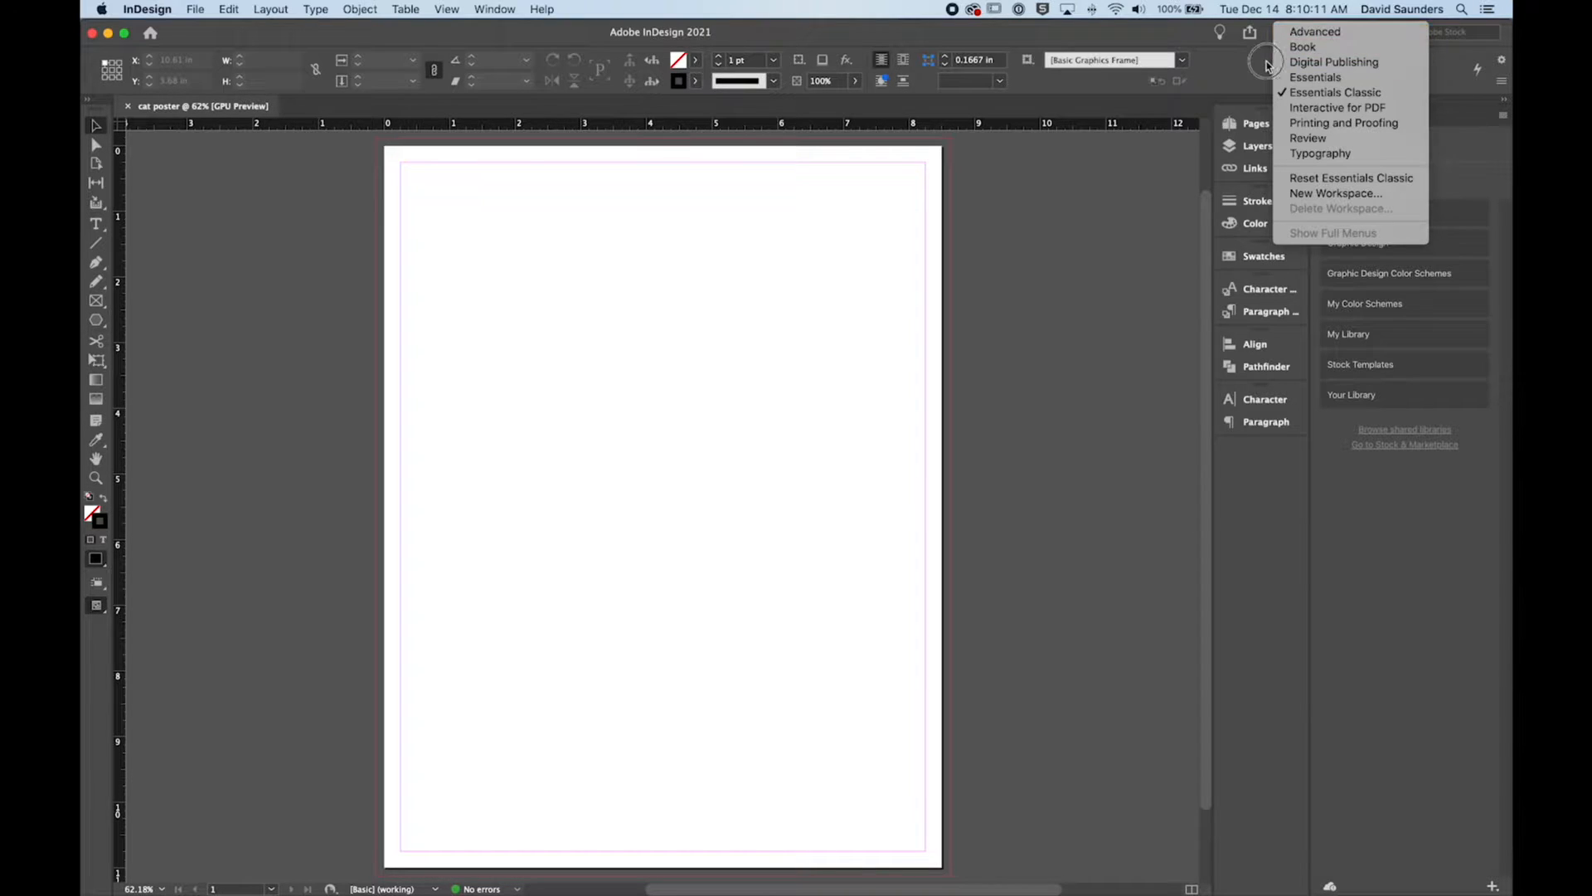
{"action": "left_click", "coordinate": [1377, 37]}
{"action": "left_click", "coordinate": [1360, 37]}
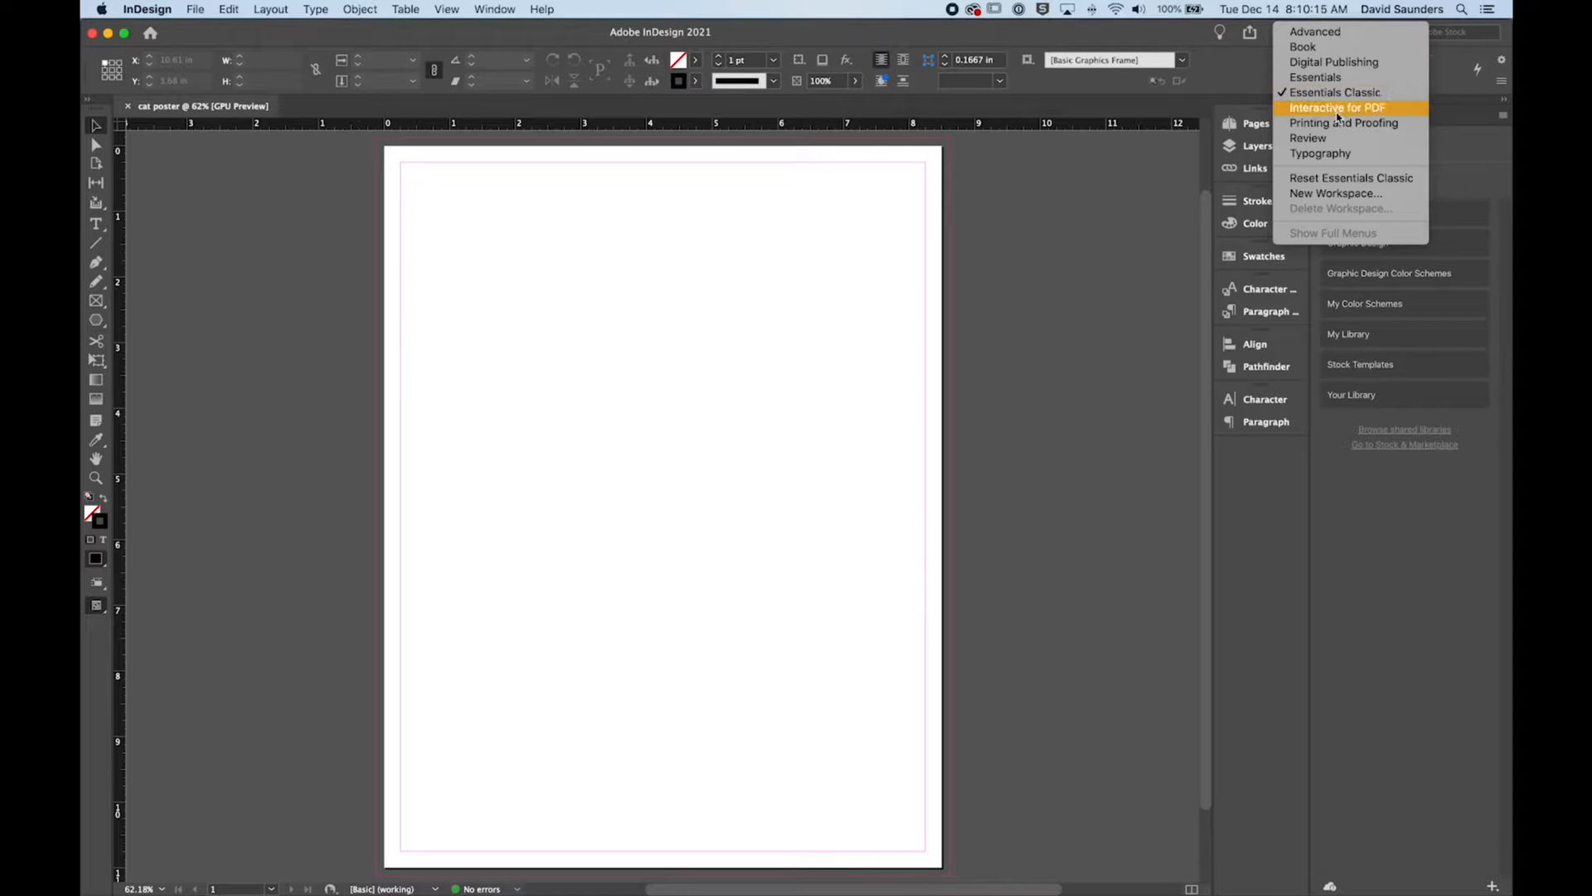
{"action": "left_click", "coordinate": [1319, 154]}
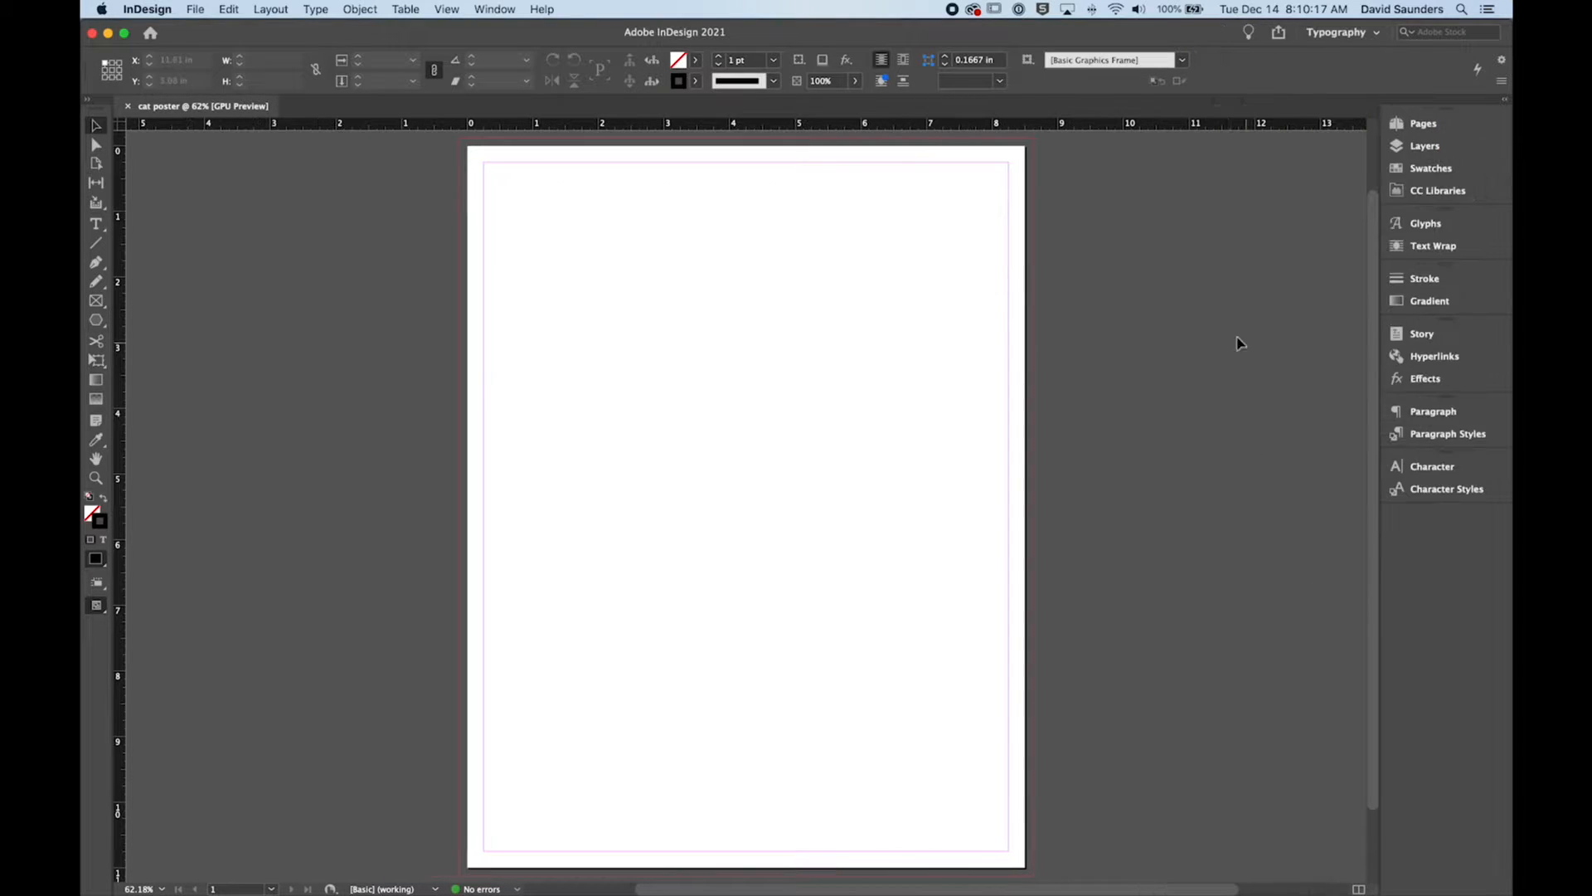
{"action": "left_click_drag", "start_coordinate": [1375, 176], "coordinate": [1327, 170]}
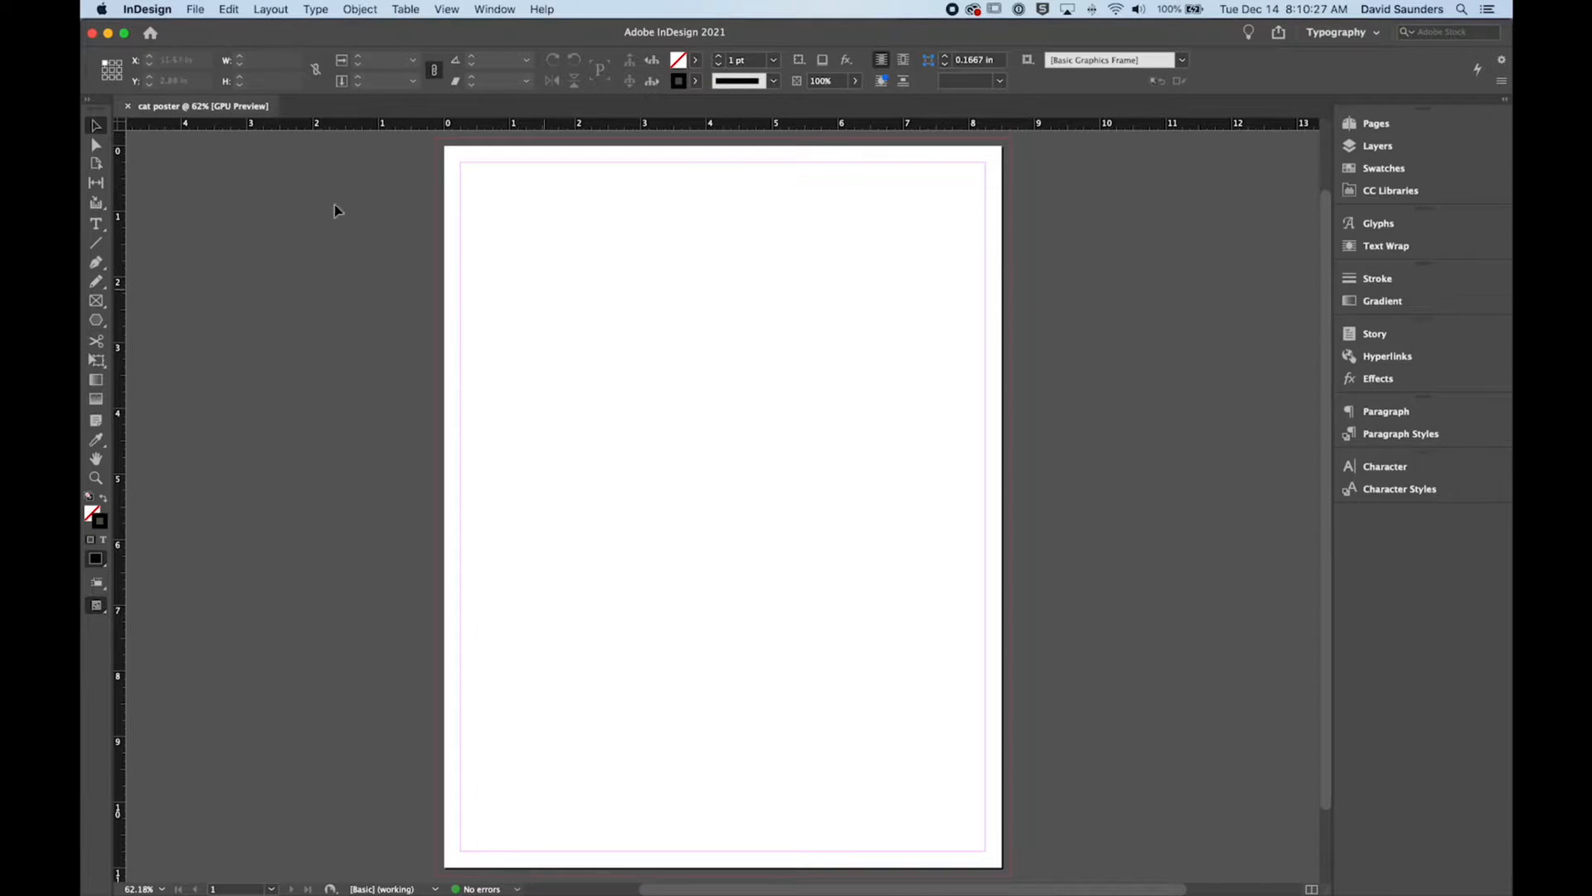
{"action": "left_click", "coordinate": [485, 258]}
{"action": "left_click", "coordinate": [438, 149]}
{"action": "left_click", "coordinate": [856, 323]}
{"action": "left_click", "coordinate": [196, 9]}
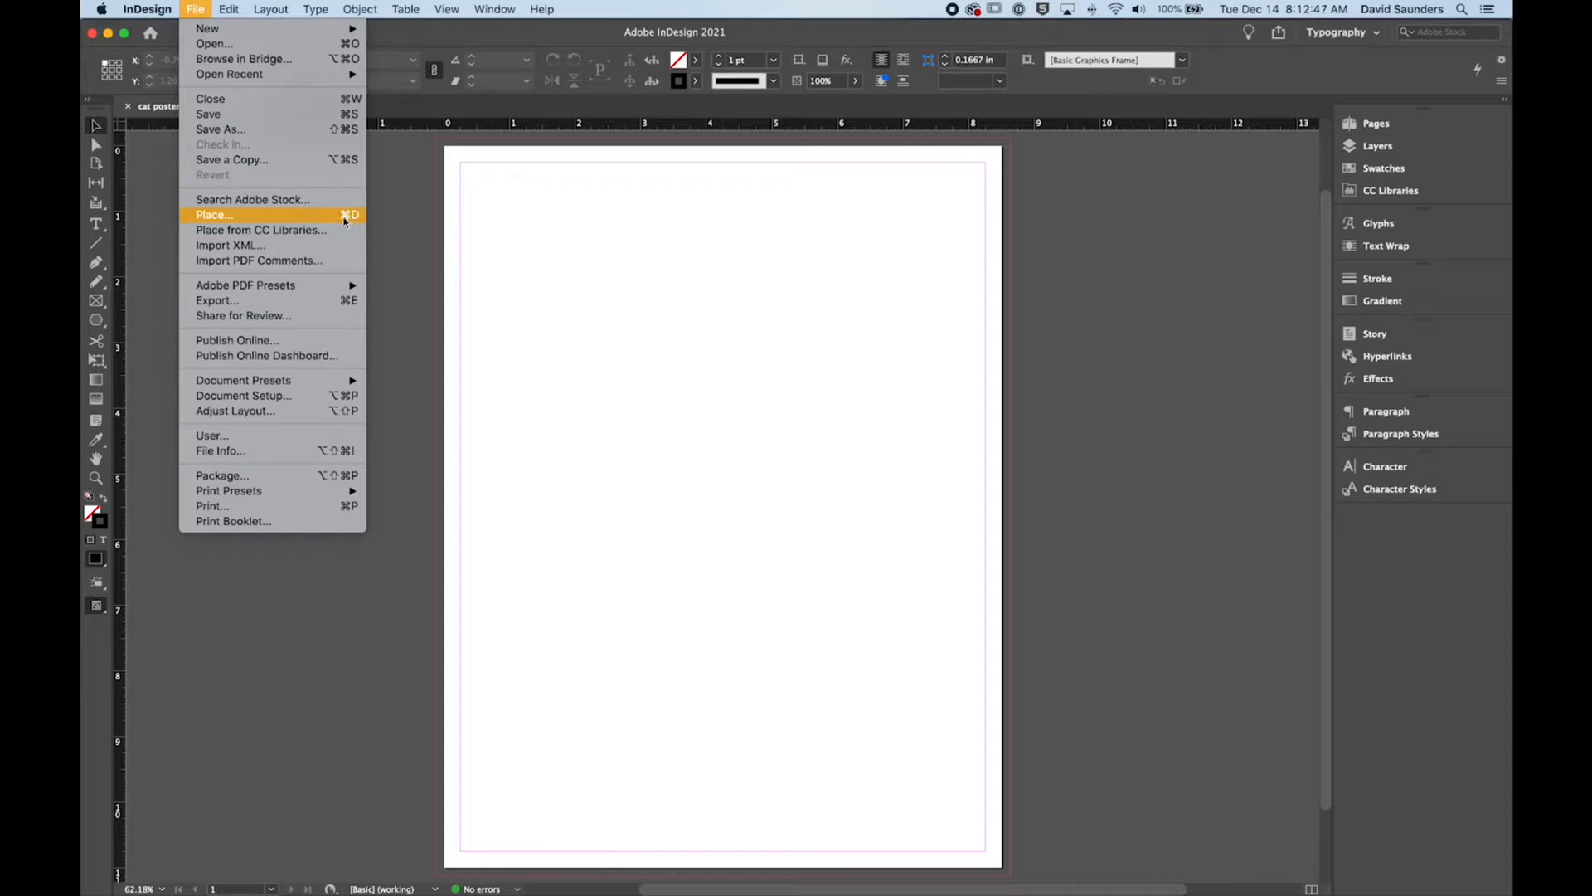
{"action": "left_click", "coordinate": [593, 293]}
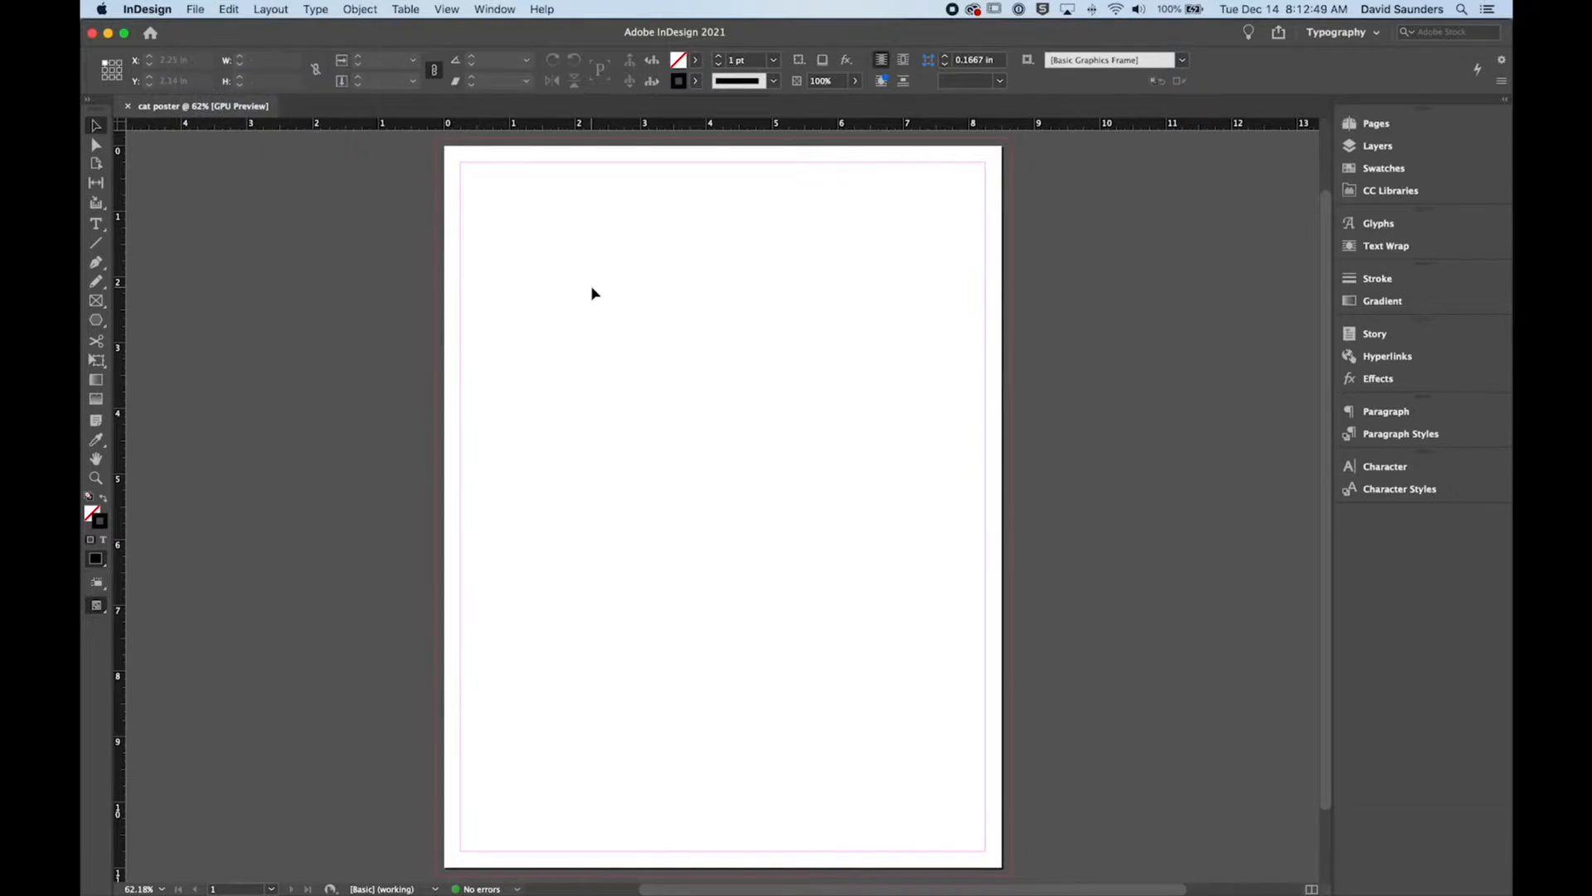
Step: Load sky.jpg from the Desktop folder for placing into the cat poster document
{"action": "key", "text": "super+d"}
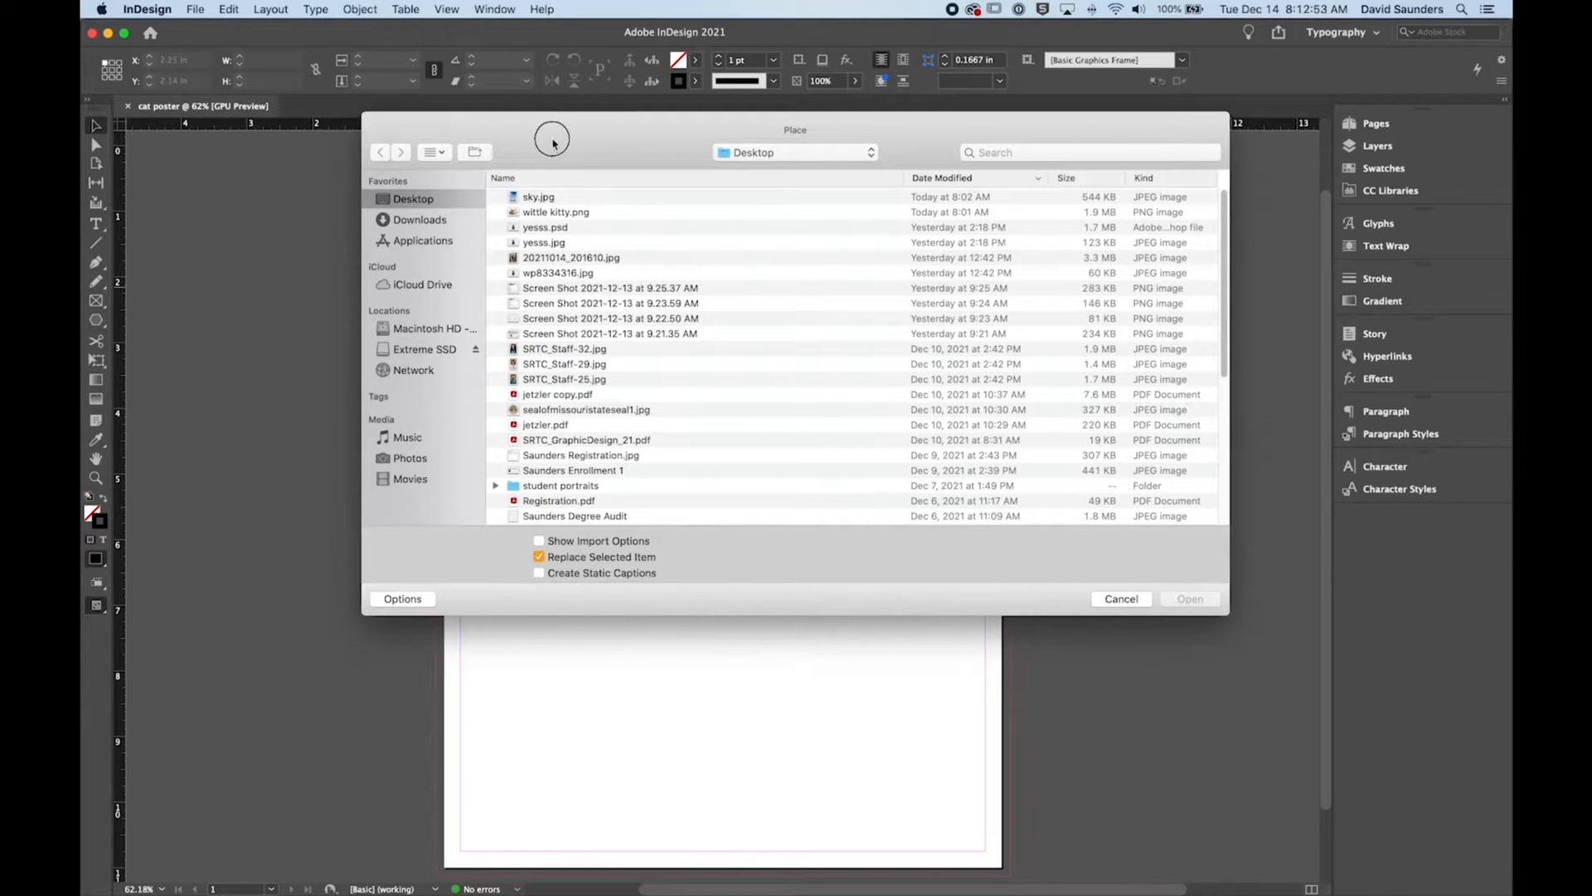
{"action": "left_click_drag", "start_coordinate": [551, 131], "coordinate": [535, 137]}
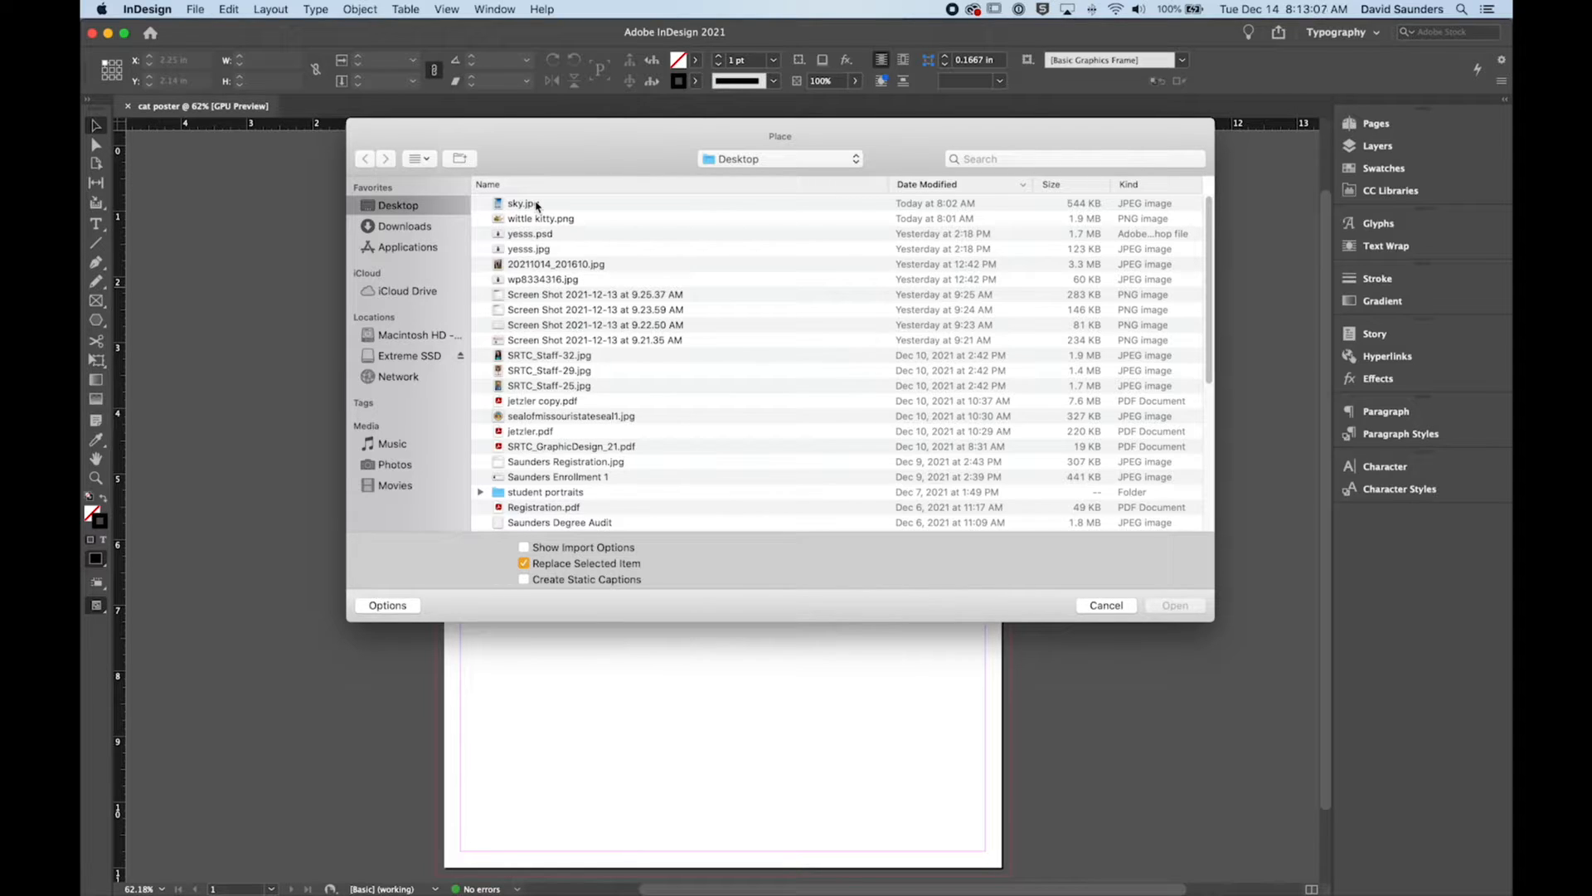
{"action": "left_click_drag", "start_coordinate": [604, 151], "coordinate": [593, 143]}
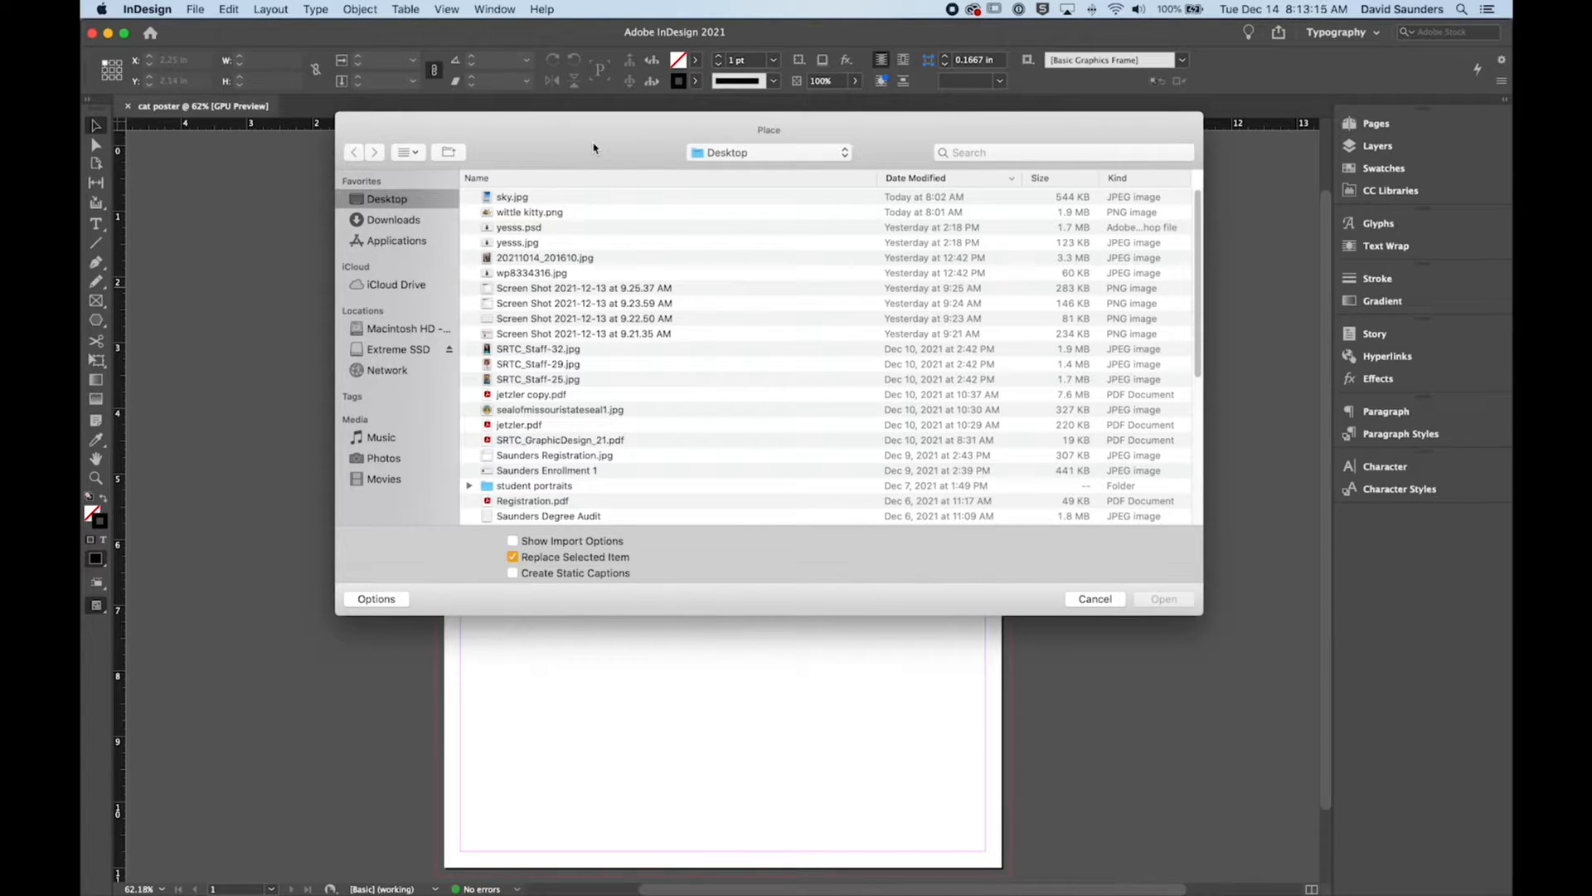
{"action": "left_click_drag", "start_coordinate": [593, 147], "coordinate": [583, 132]}
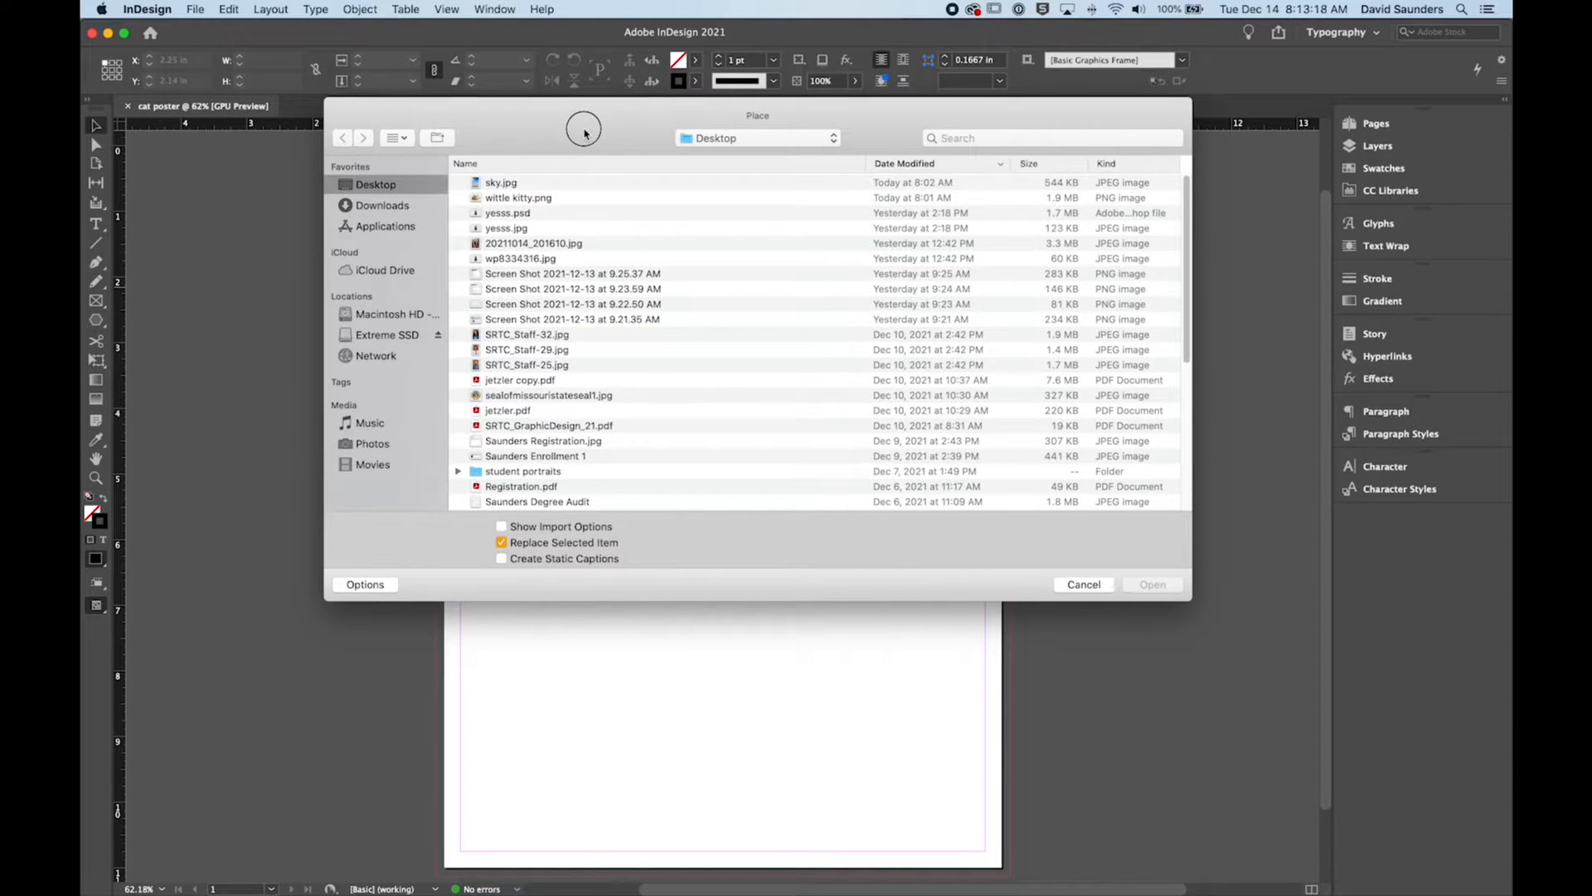
{"action": "left_click", "coordinate": [495, 184]}
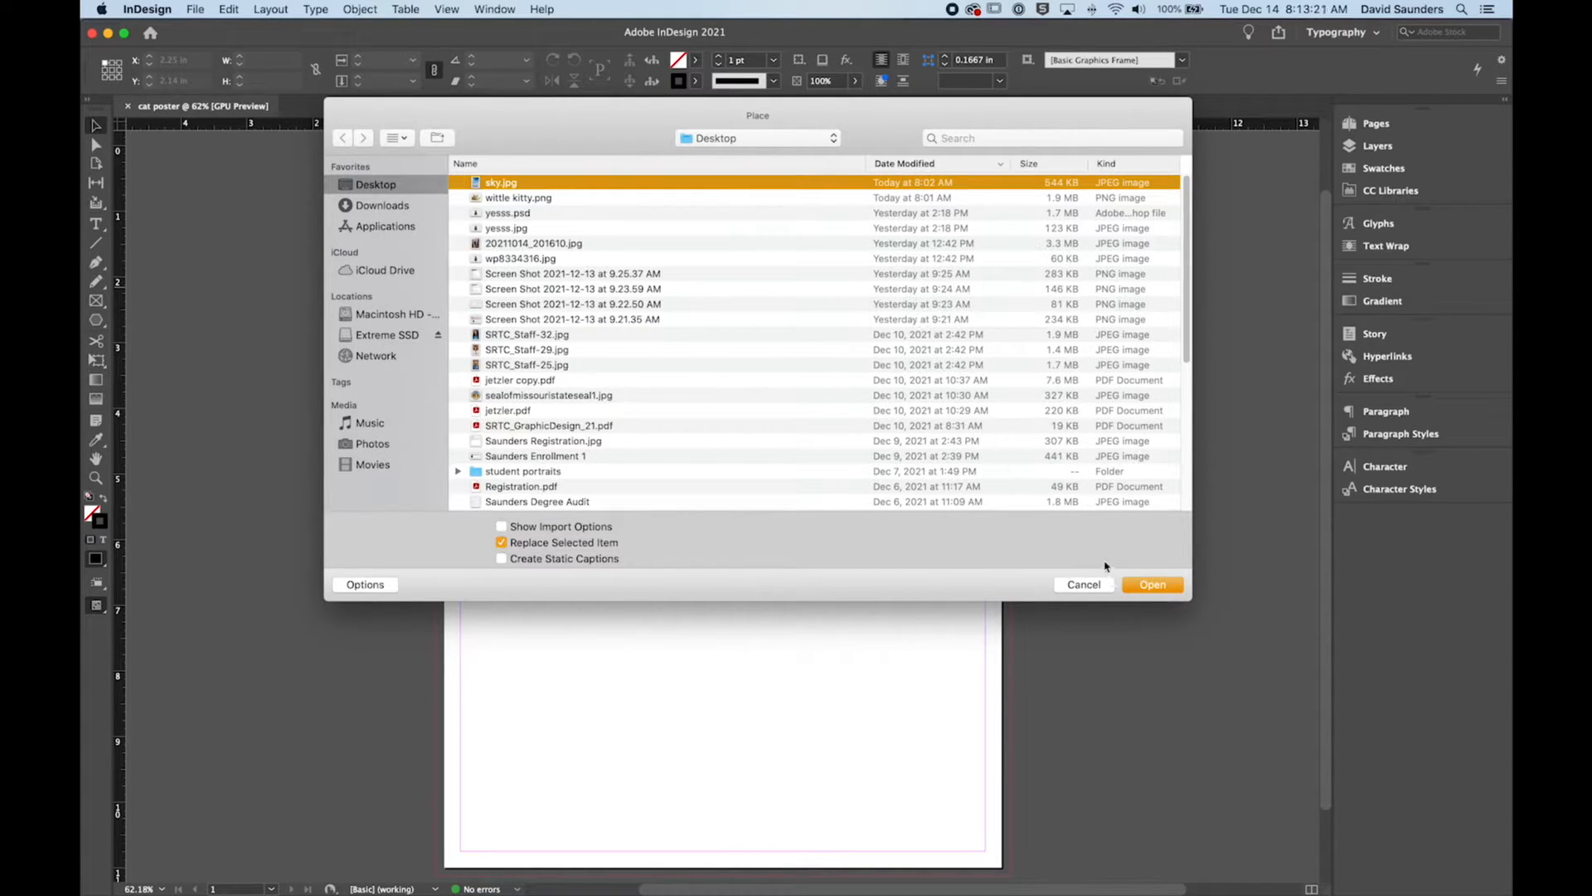
{"action": "left_click", "coordinate": [1151, 586]}
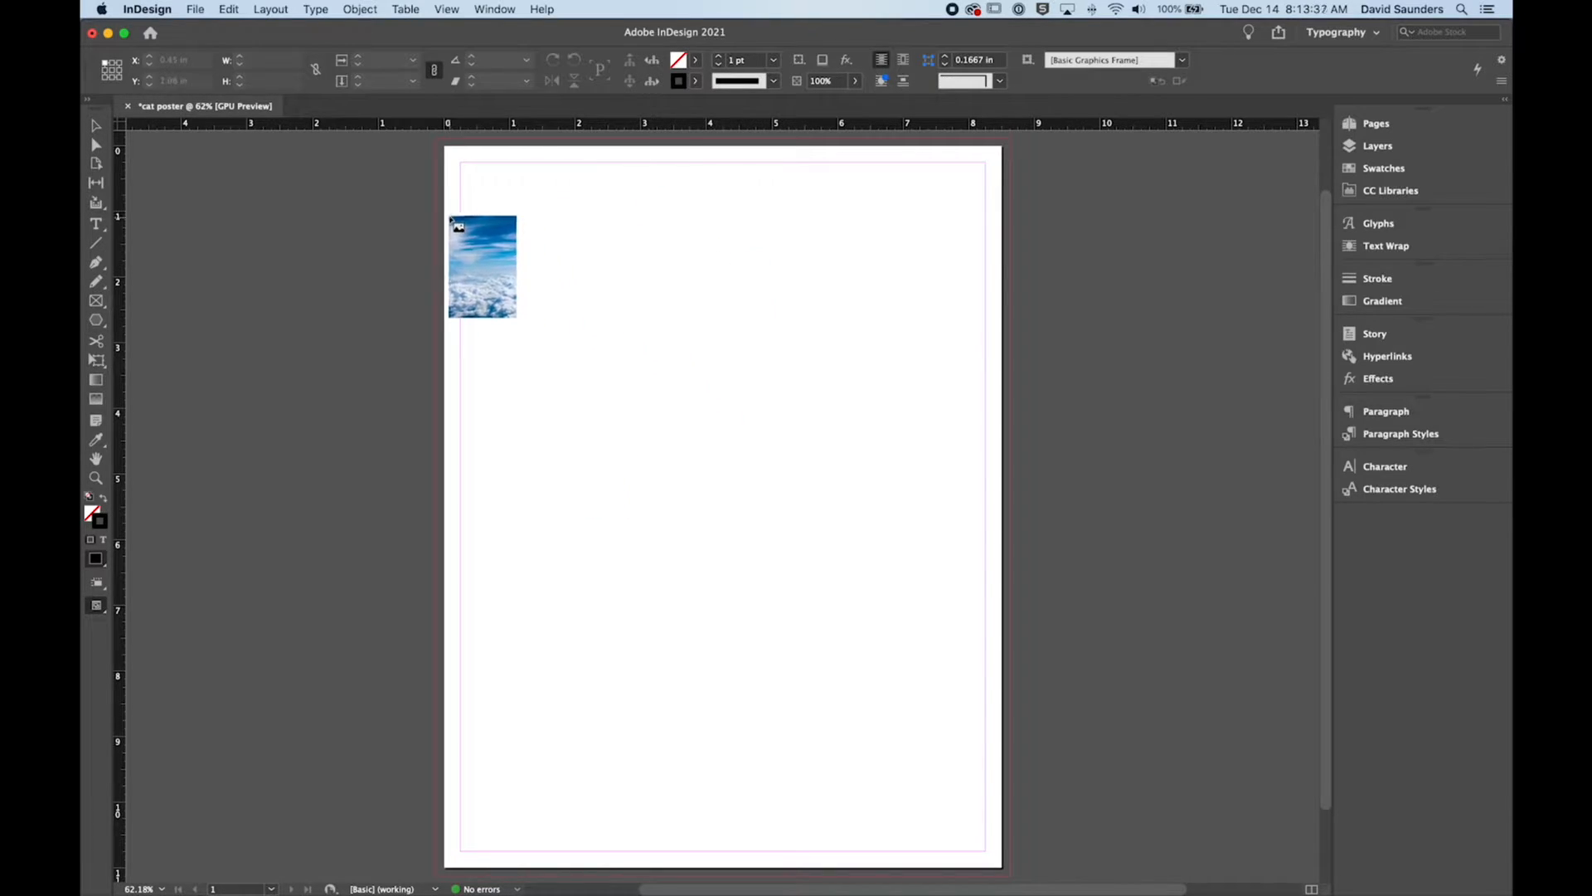
Step: Place the sky image at its full size and move it onto the page's upper-left corner
{"action": "left_click", "coordinate": [498, 185]}
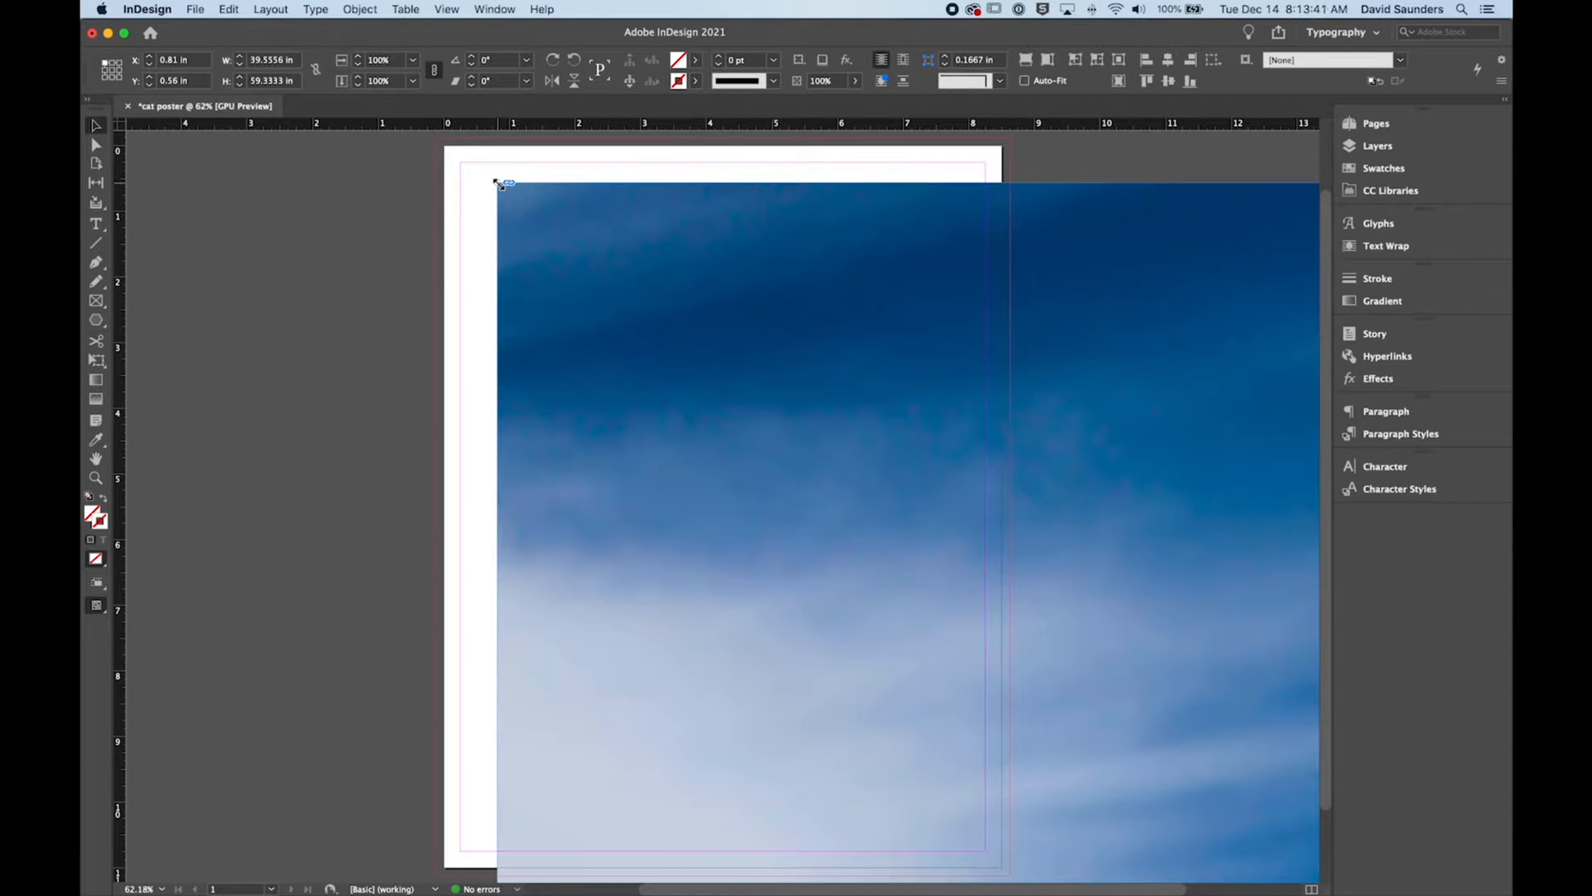
{"action": "key", "text": "super+minus"}
{"action": "key", "text": "super+minus"}
{"action": "key", "text": "super+minus"}
{"action": "key", "text": "super+minus"}
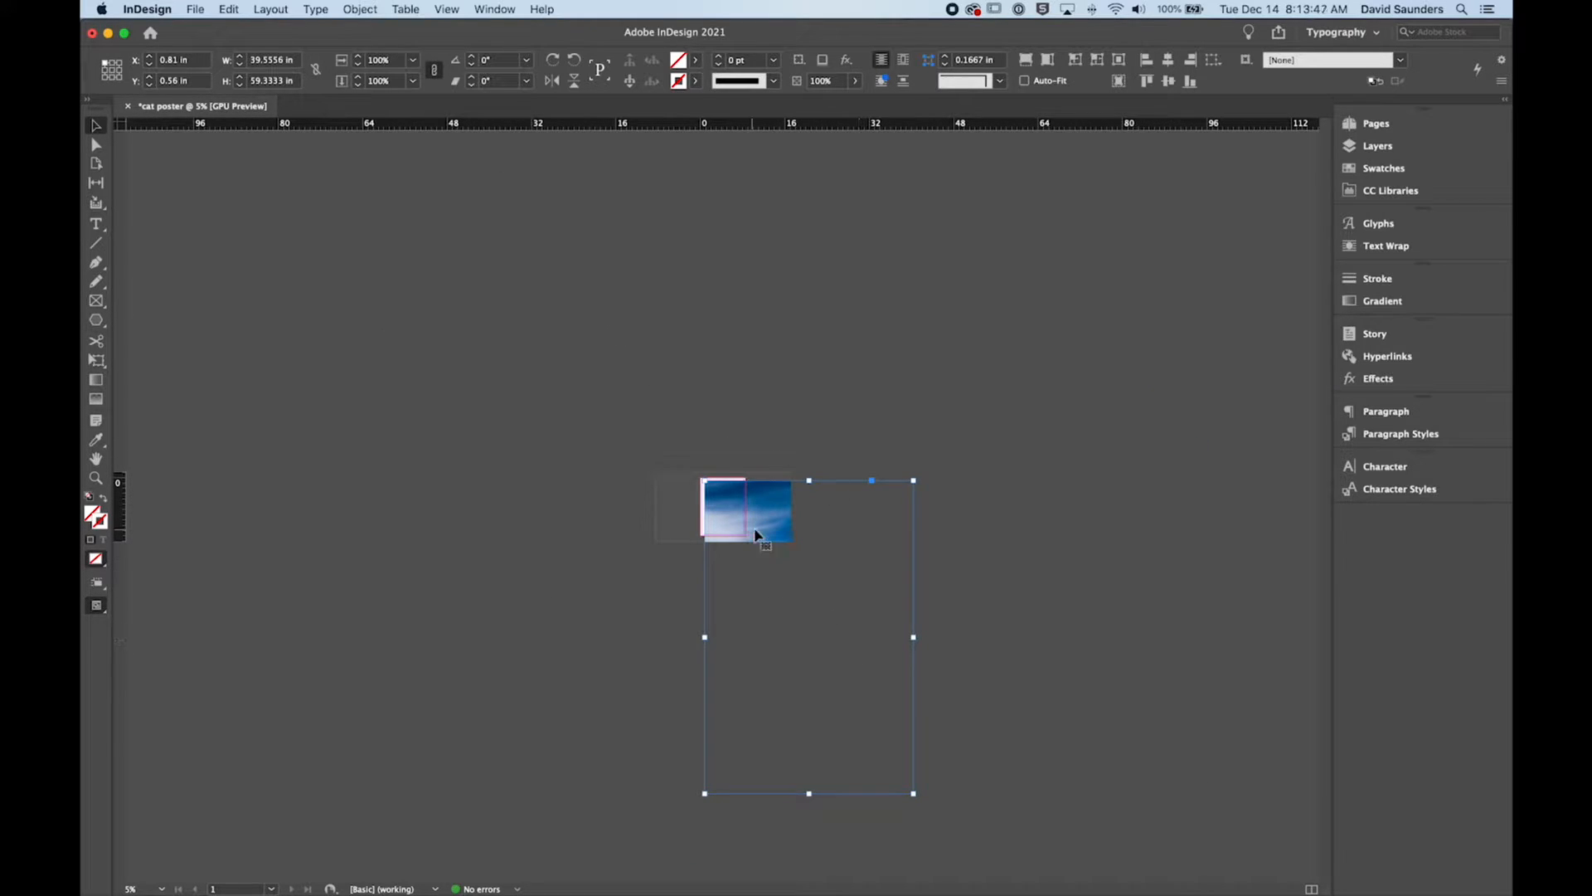
{"action": "left_click_drag", "start_coordinate": [765, 522], "coordinate": [761, 520]}
{"action": "left_click", "coordinate": [804, 633]}
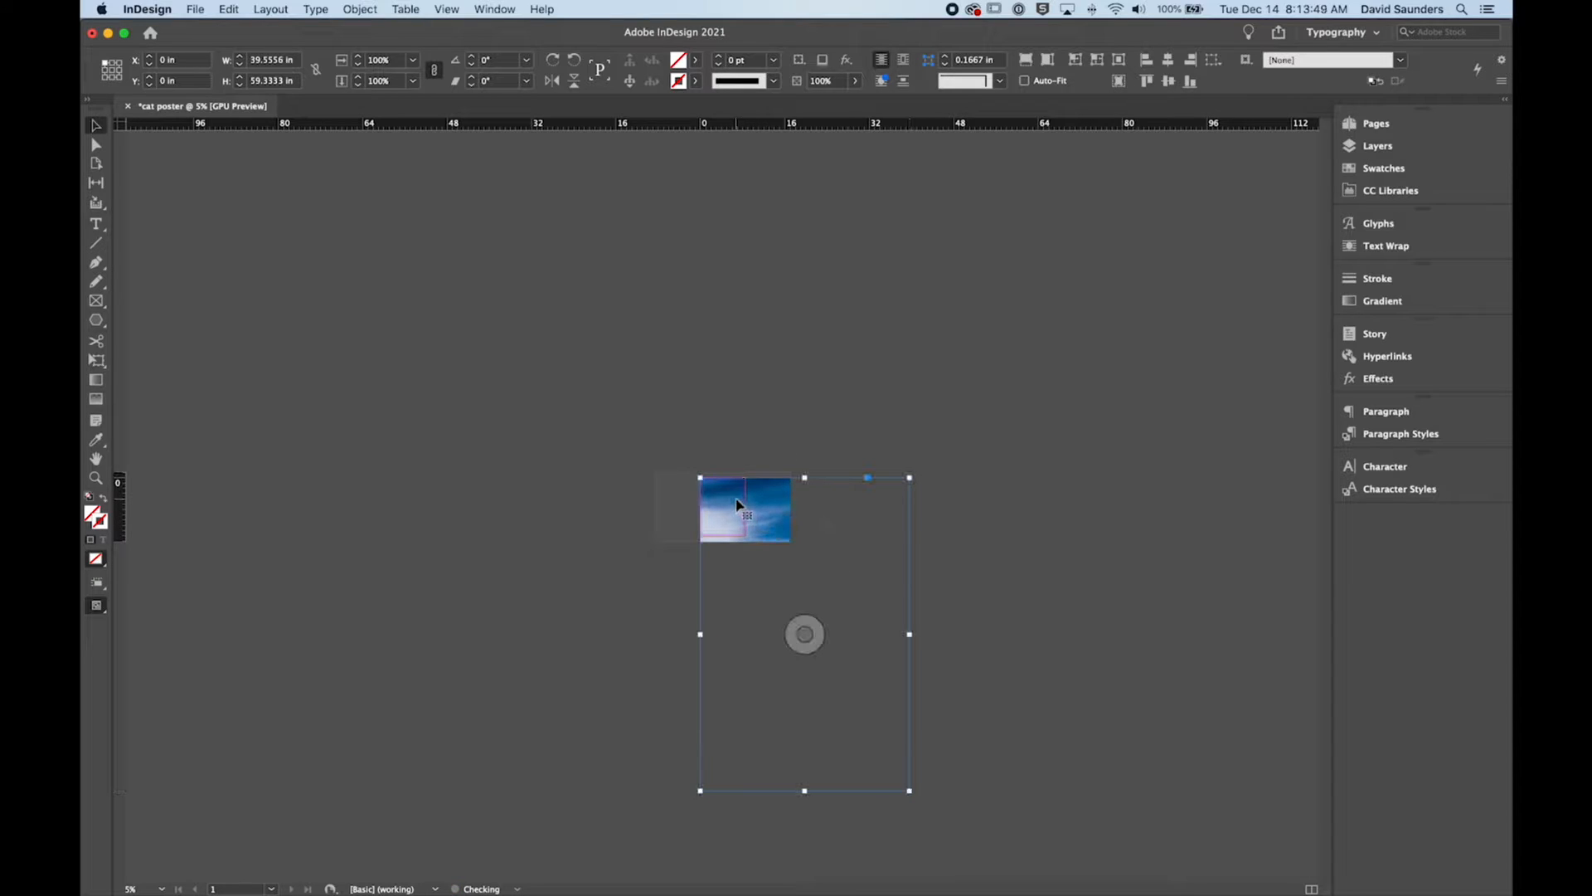
Step: Try aligning the oversized sky image with the bleed corner, and undo the moves and the full-size placement
{"action": "key", "text": "super+0"}
{"action": "left_click_drag", "start_coordinate": [736, 375], "coordinate": [727, 365]}
{"action": "left_click", "coordinate": [402, 320]}
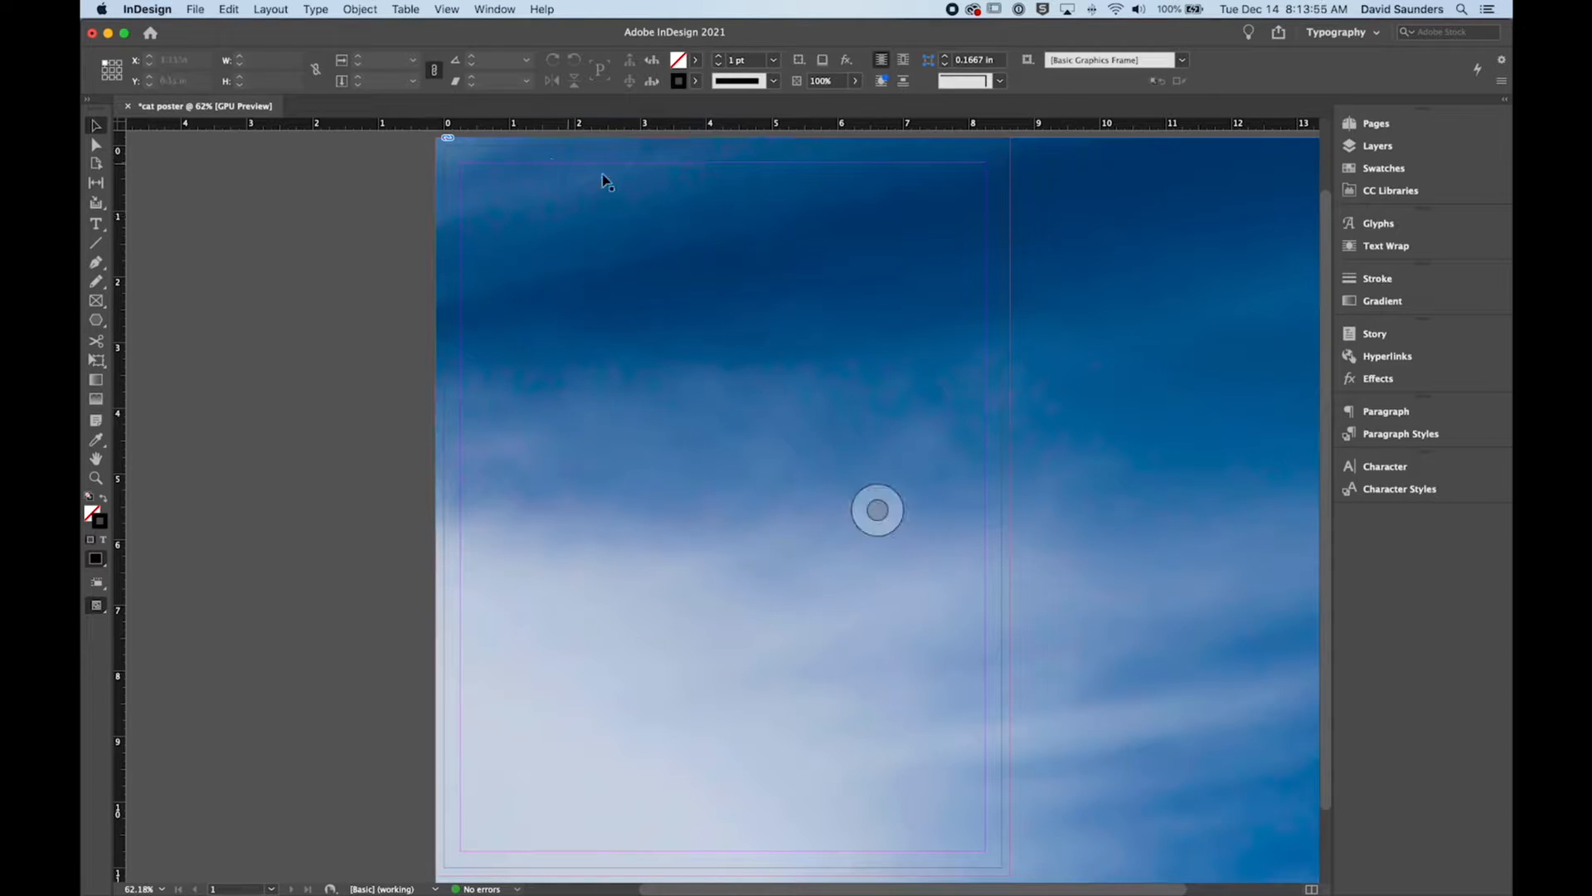
{"action": "left_click", "coordinate": [893, 506]}
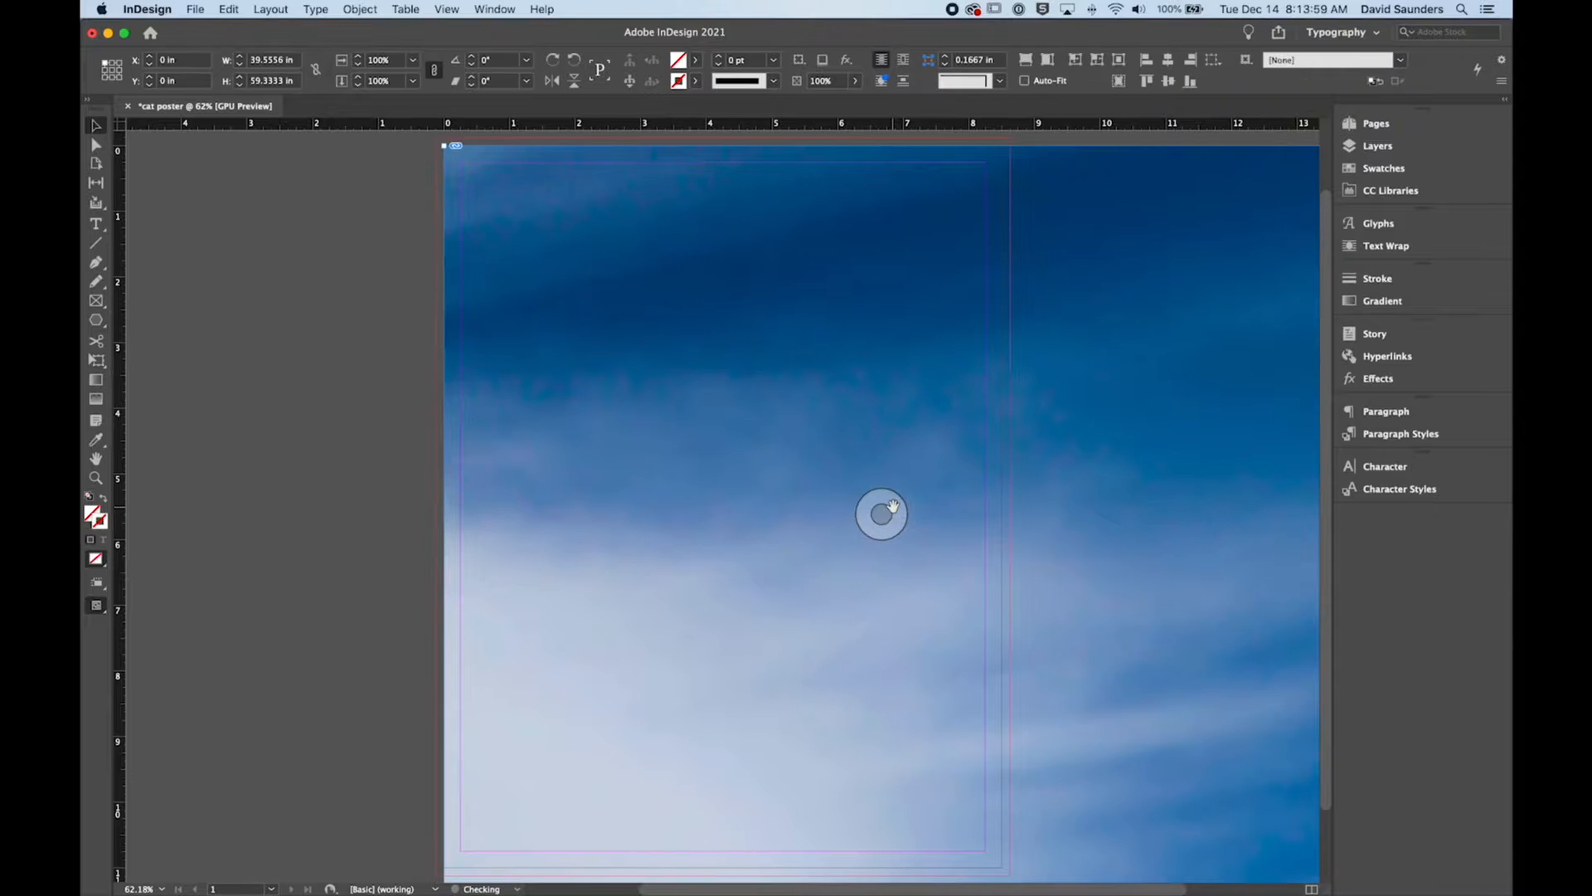
{"action": "key", "text": "super+z"}
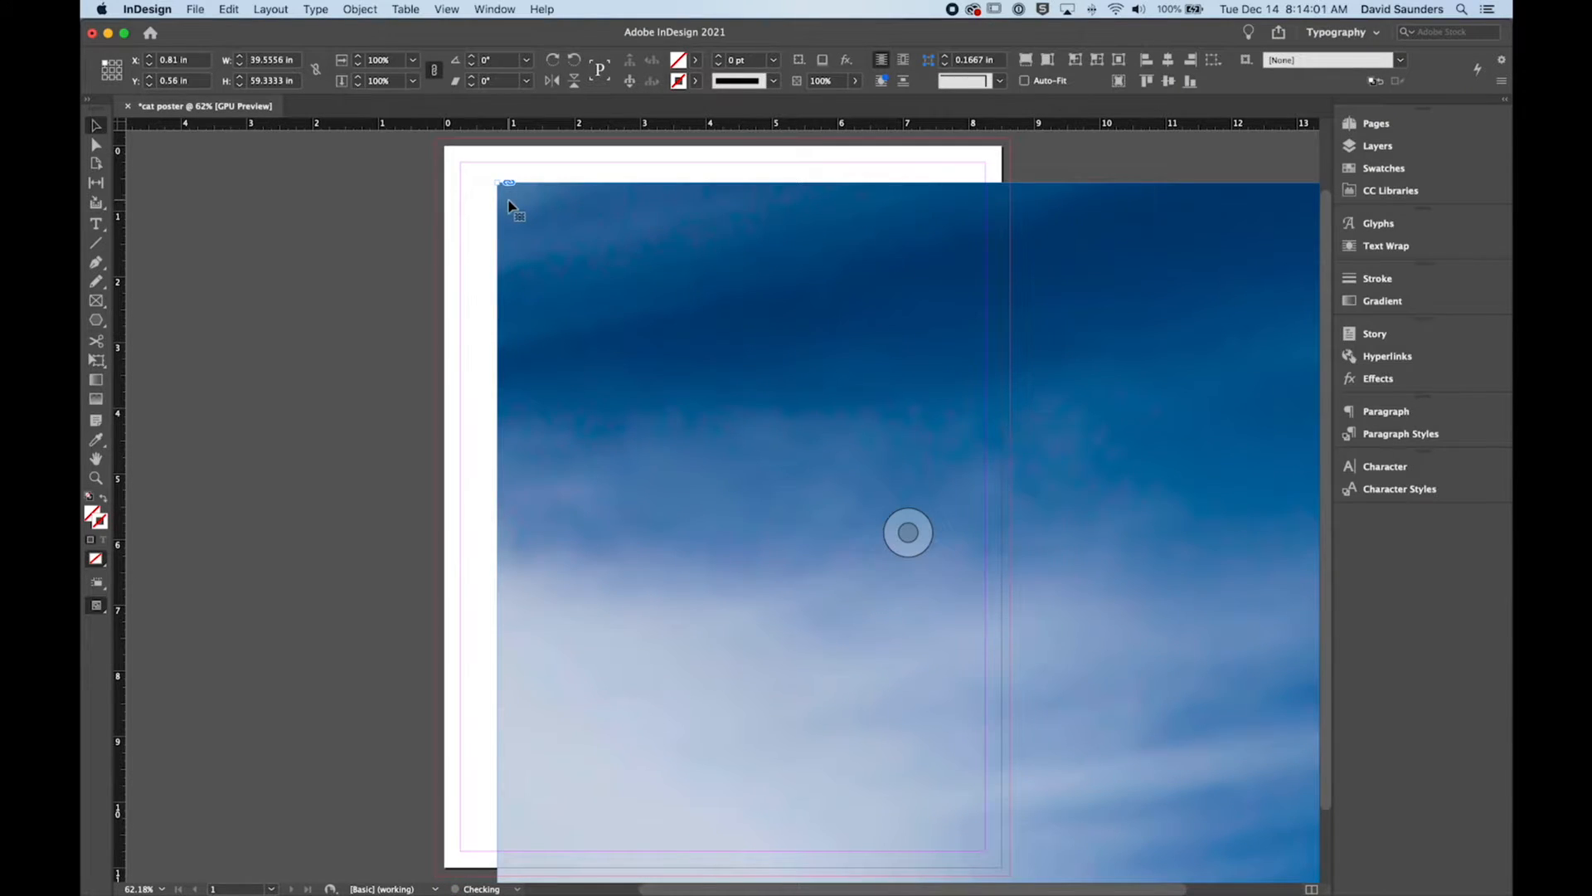
{"action": "key", "text": "super+z"}
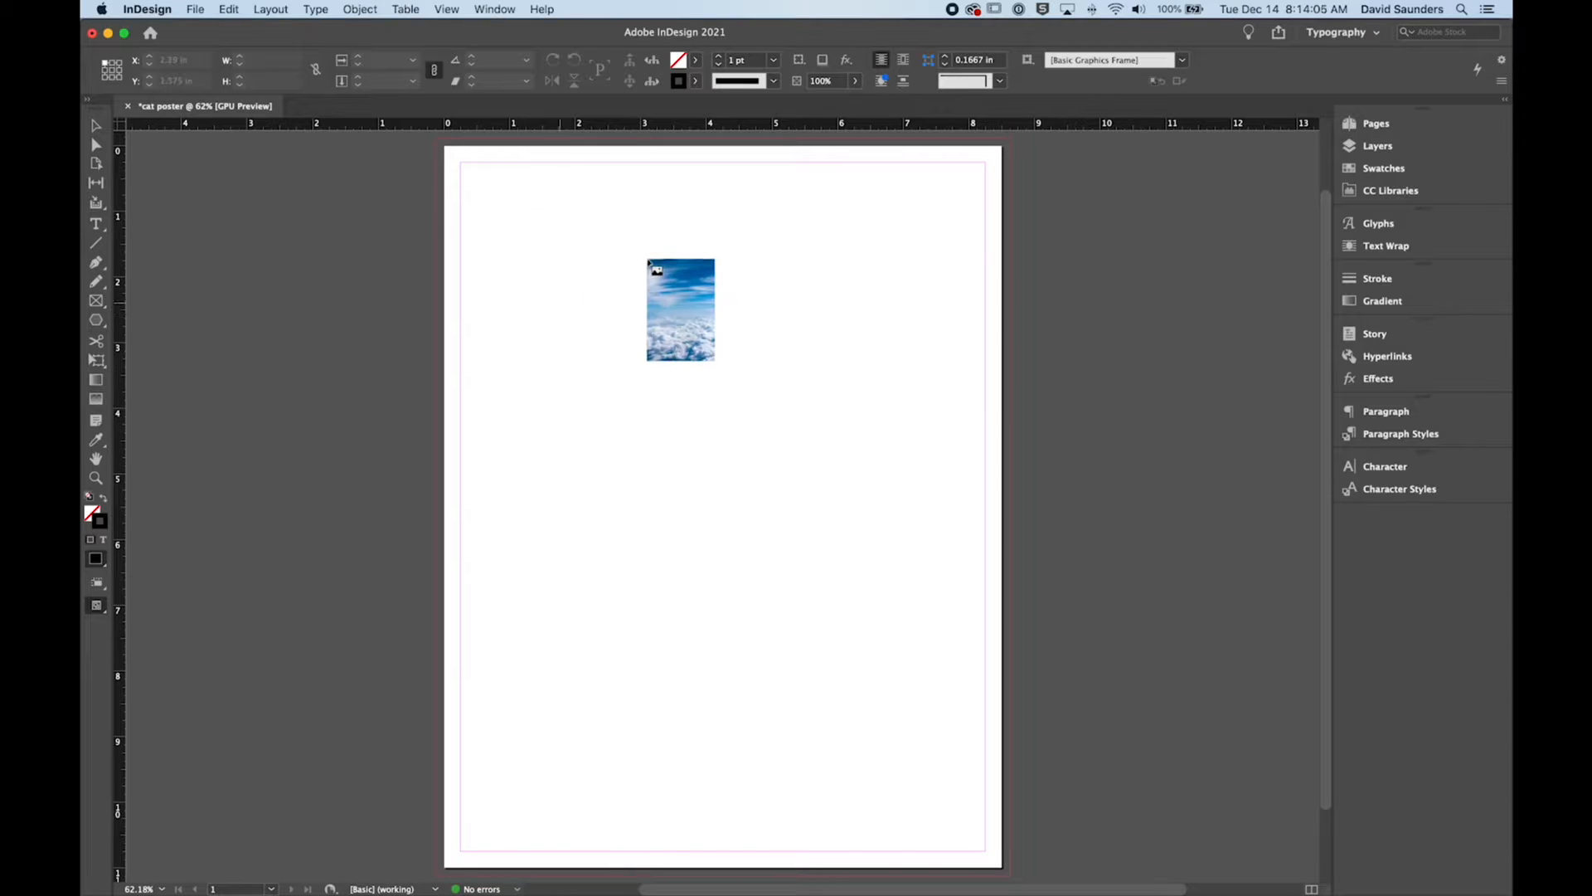
Step: Place the sky image from the upper-left bleed corner at about 8.31 × 12.46 in
{"action": "scroll", "coordinate": [463, 214], "scroll_direction": "up", "scroll_amount": 1}
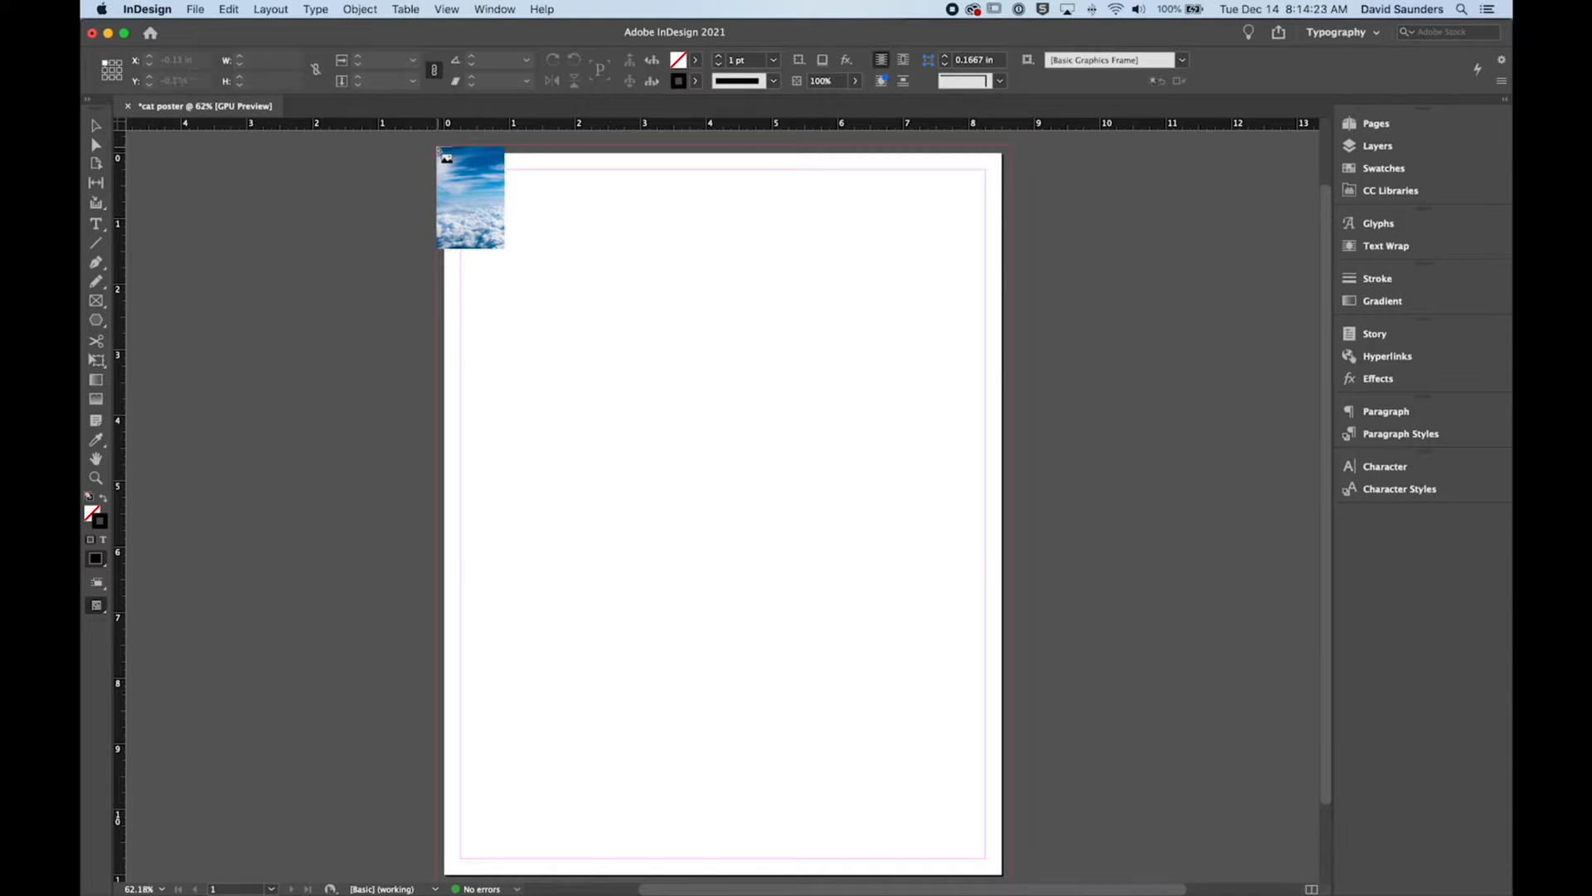
{"action": "left_click_drag", "start_coordinate": [440, 148], "coordinate": [1059, 889]}
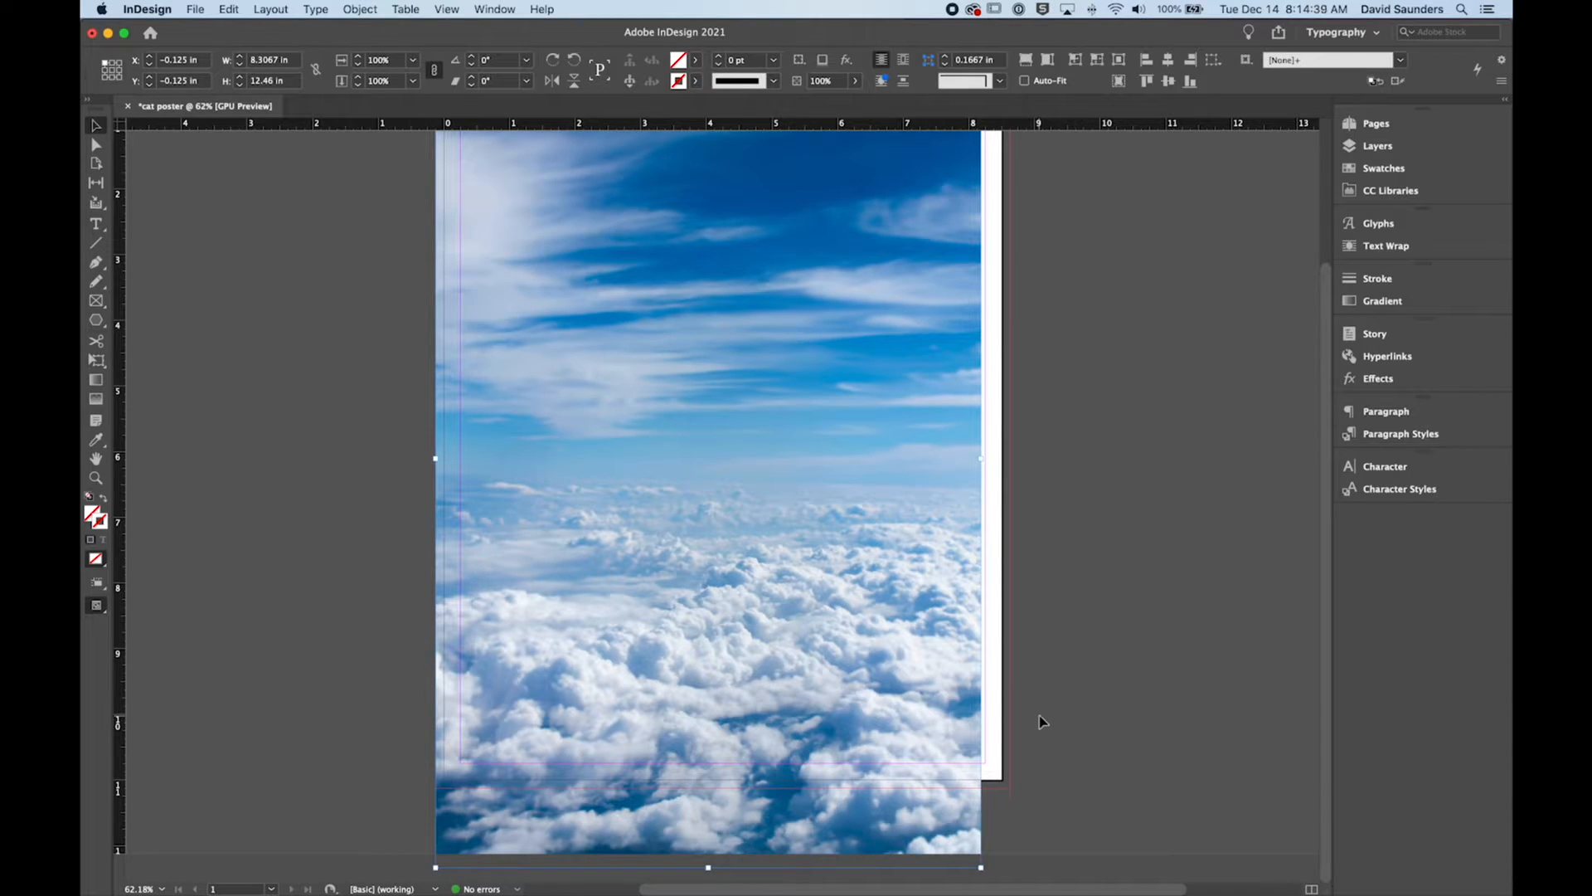
Step: Resize the sky image's frame to the bleed edges, 8.75 in wide and 11.25 in high
{"action": "key", "text": "super+minus"}
{"action": "key", "text": "super+minus"}
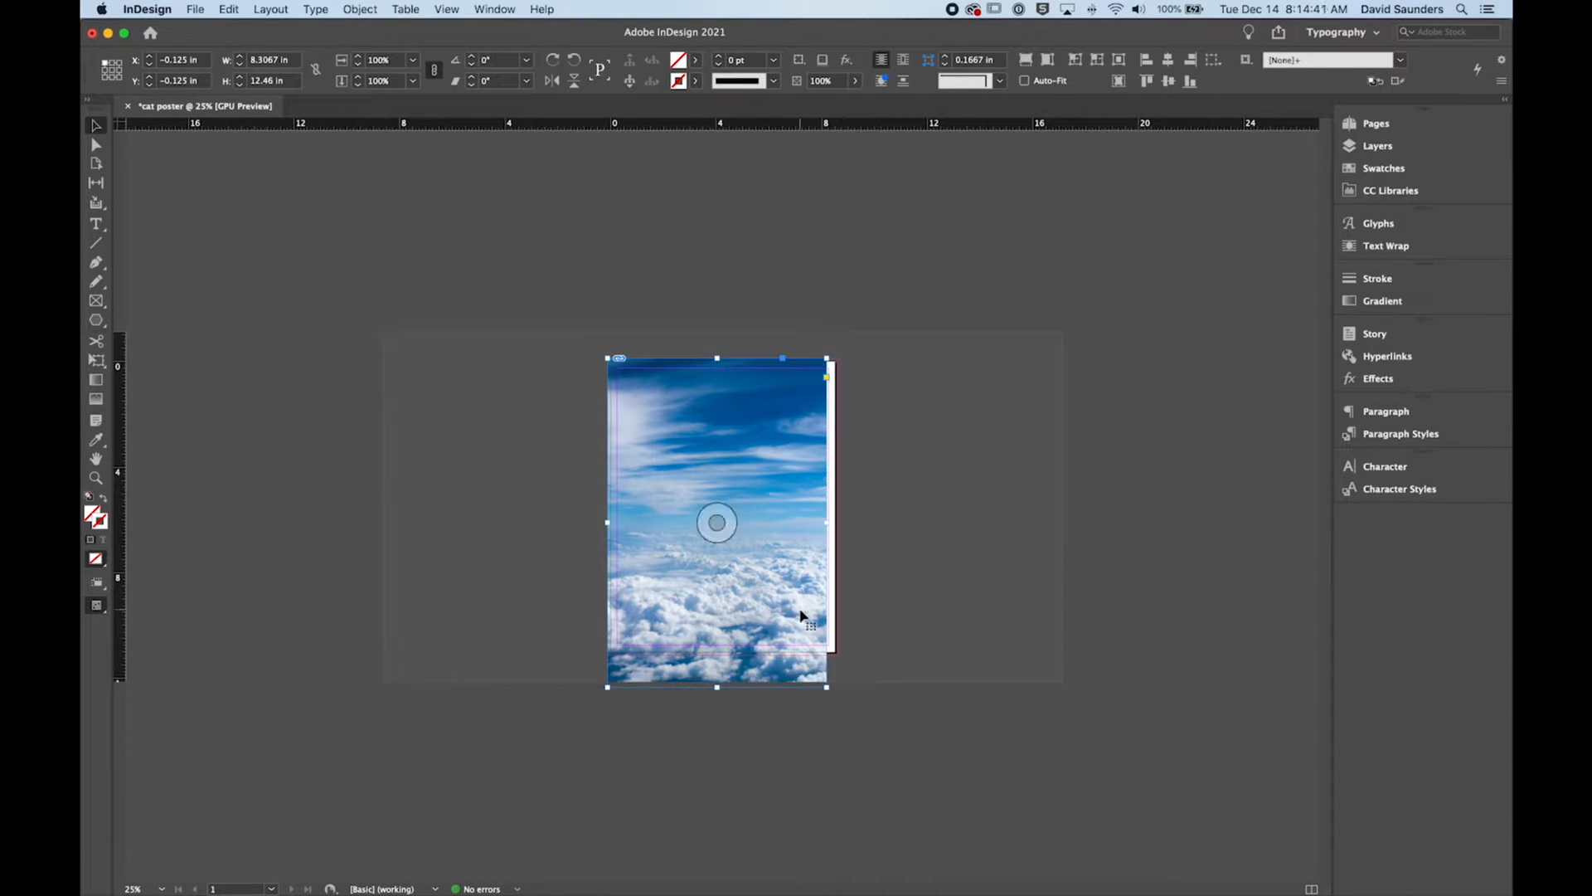
{"action": "key", "text": "super+equal"}
{"action": "key", "text": "super+equal"}
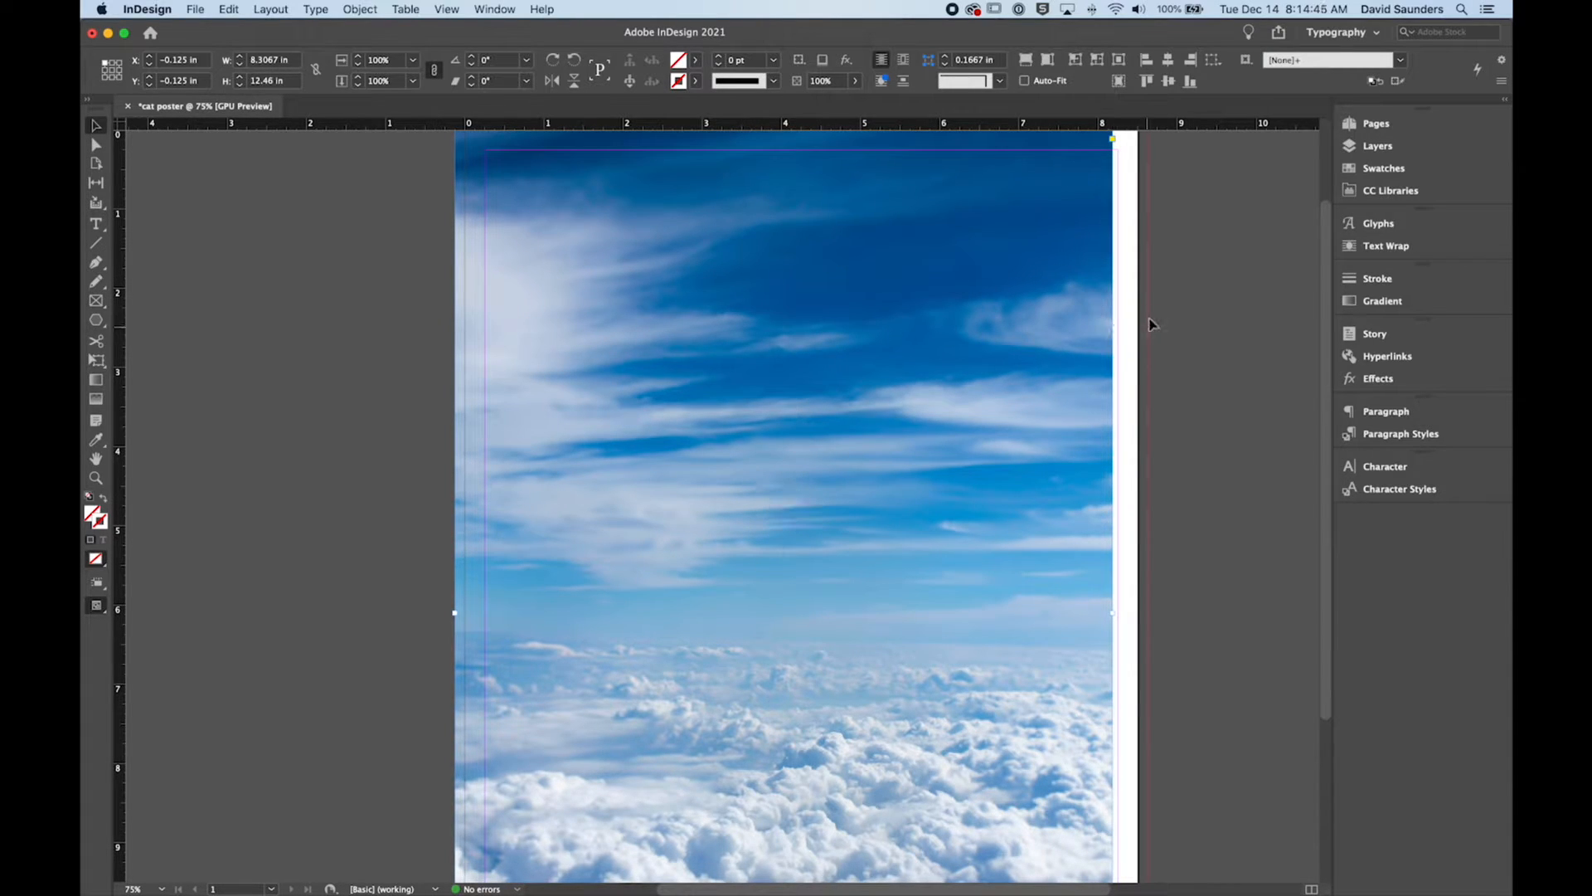
{"action": "scroll", "coordinate": [1153, 323], "scroll_direction": "up", "scroll_amount": 2}
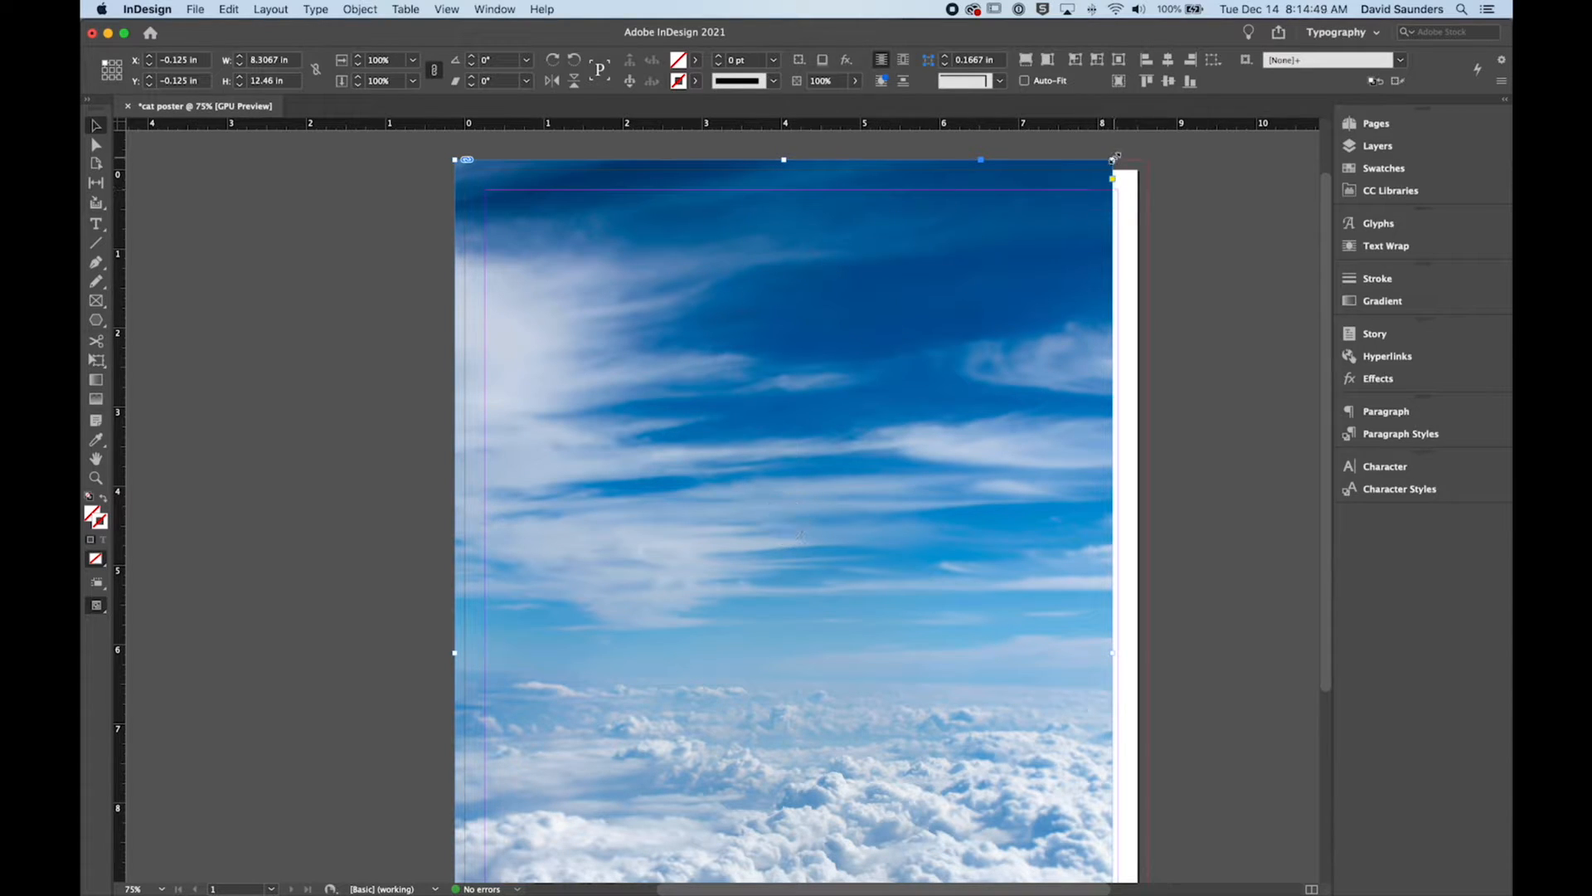
{"action": "left_click_drag", "start_coordinate": [1113, 159], "coordinate": [1147, 158]}
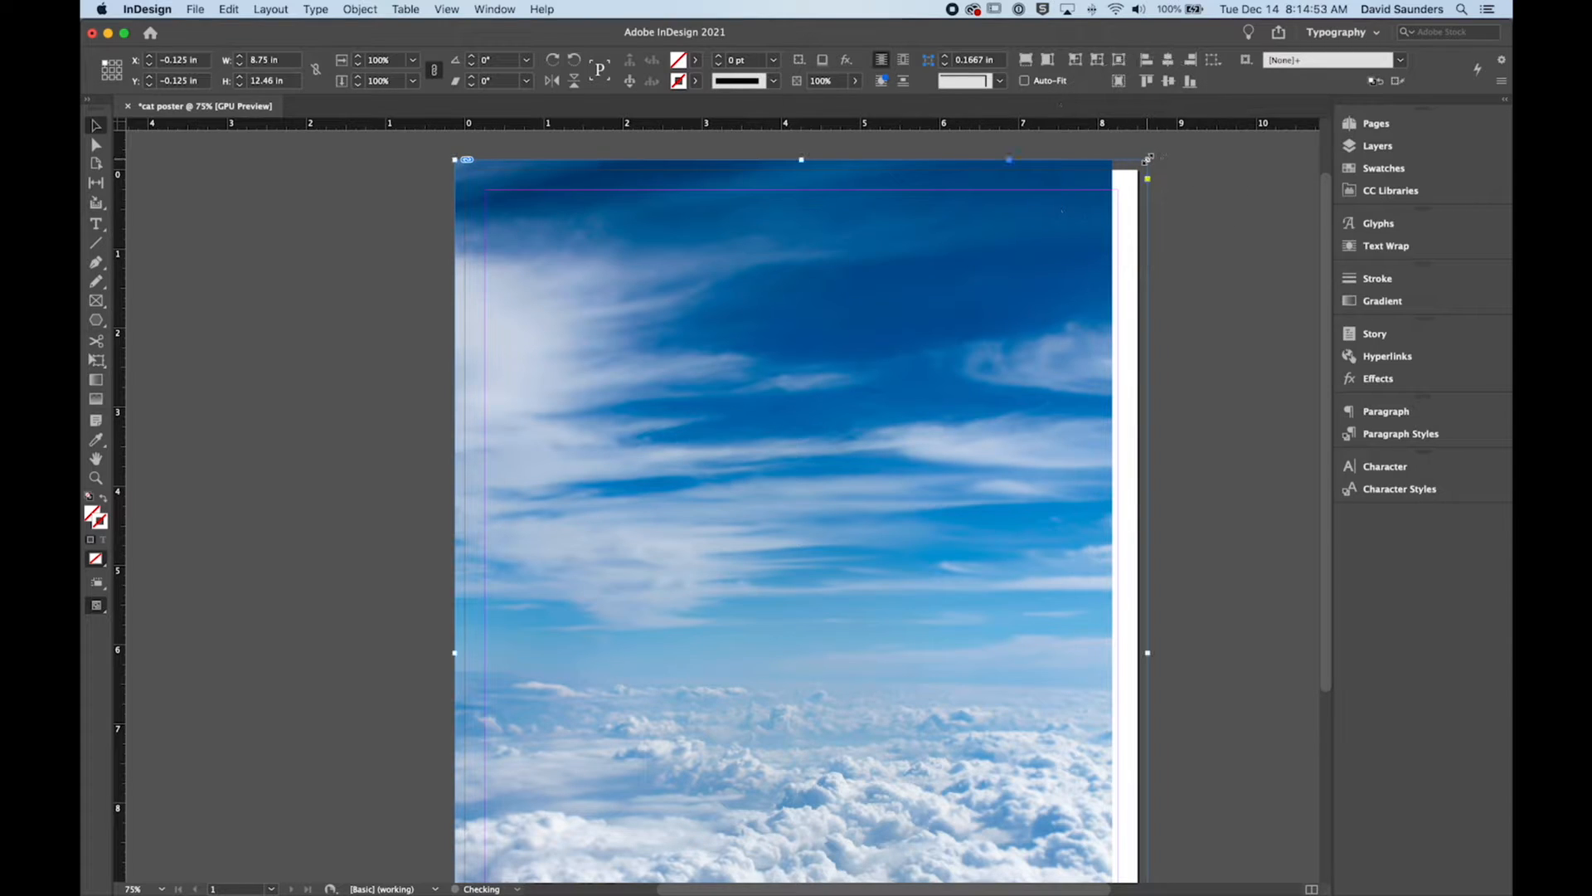
{"action": "scroll", "coordinate": [1148, 207], "scroll_direction": "down", "scroll_amount": 5}
{"action": "scroll", "coordinate": [1149, 232], "scroll_direction": "left", "scroll_amount": 2}
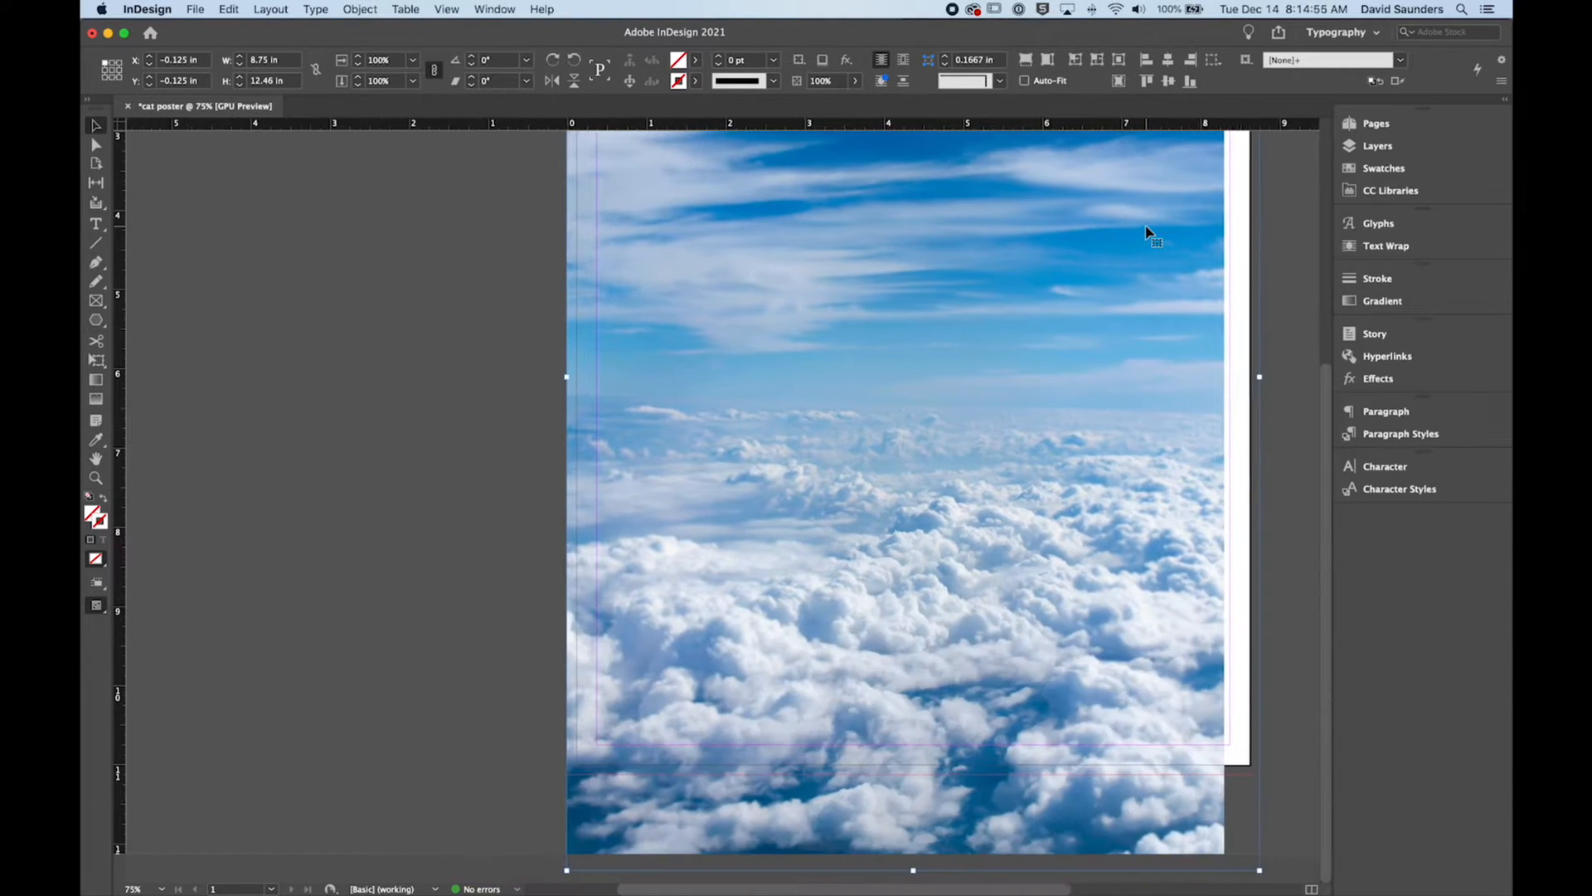
{"action": "left_click_drag", "start_coordinate": [1259, 870], "coordinate": [1259, 774]}
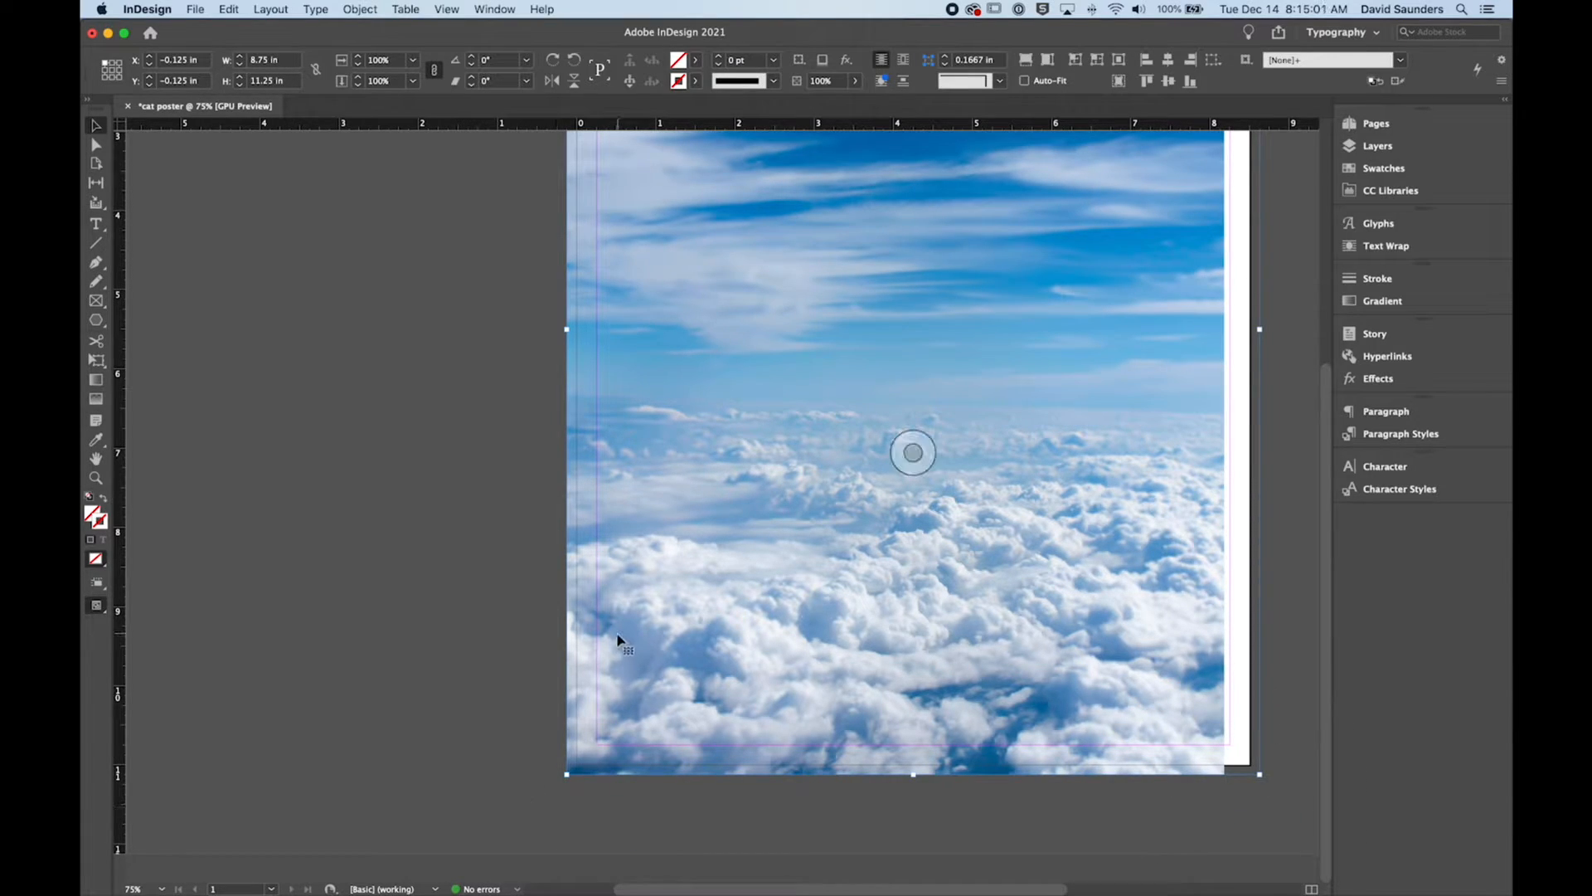
Step: Crop the sky frame to about 7.34 × 5.71 in and restore it to the full bleed size of 8.75 × 11.25 in
{"action": "scroll", "coordinate": [620, 630], "scroll_direction": "up", "scroll_amount": 5}
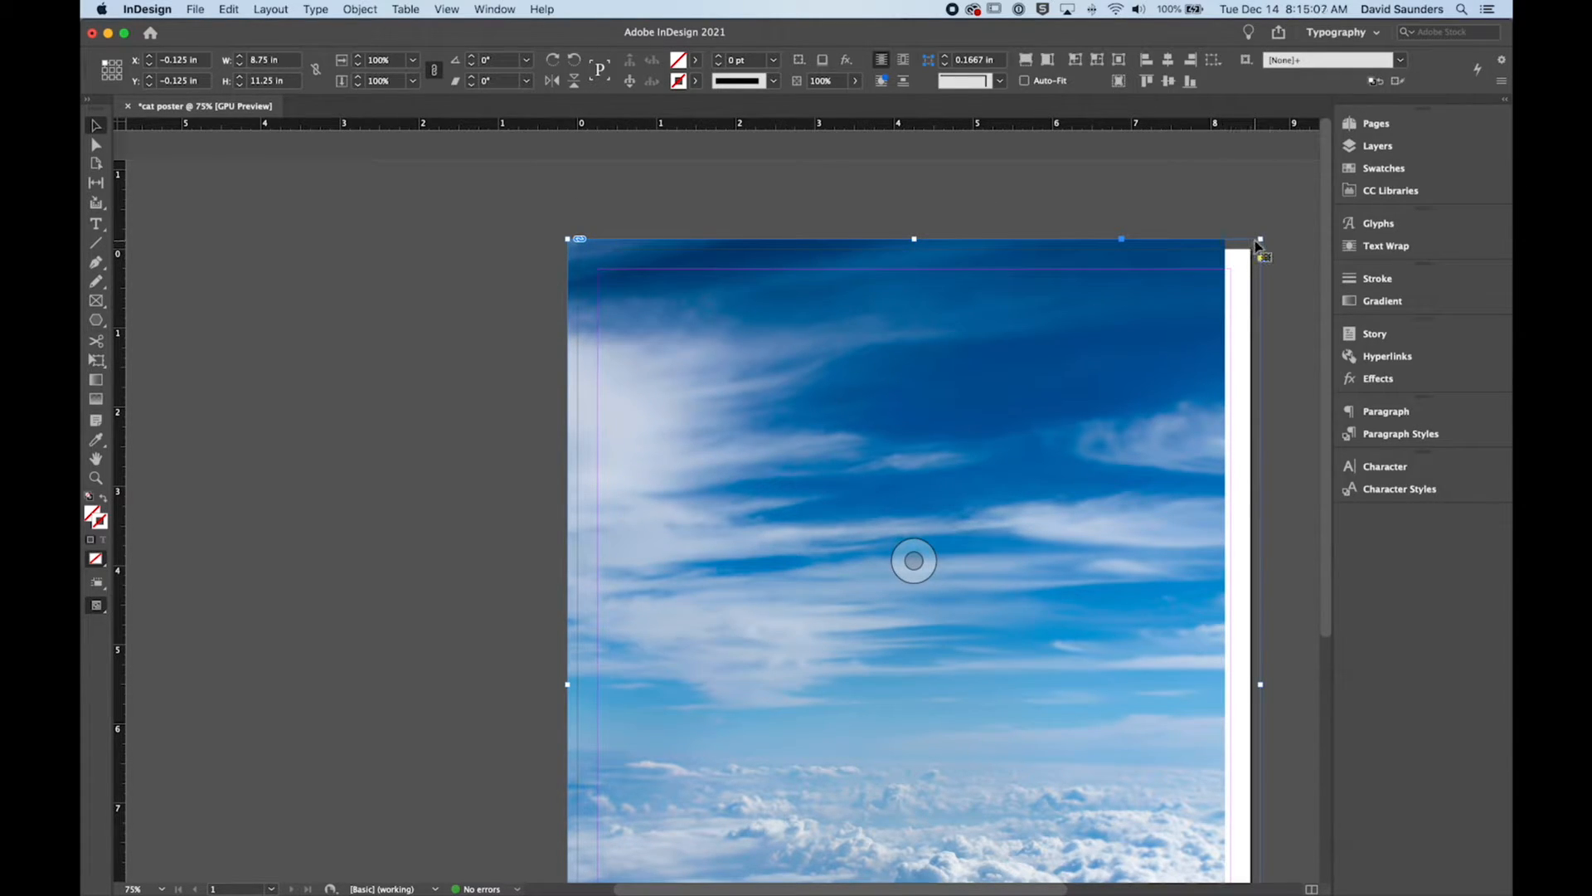
{"action": "scroll", "coordinate": [1236, 245], "scroll_direction": "right", "scroll_amount": 3}
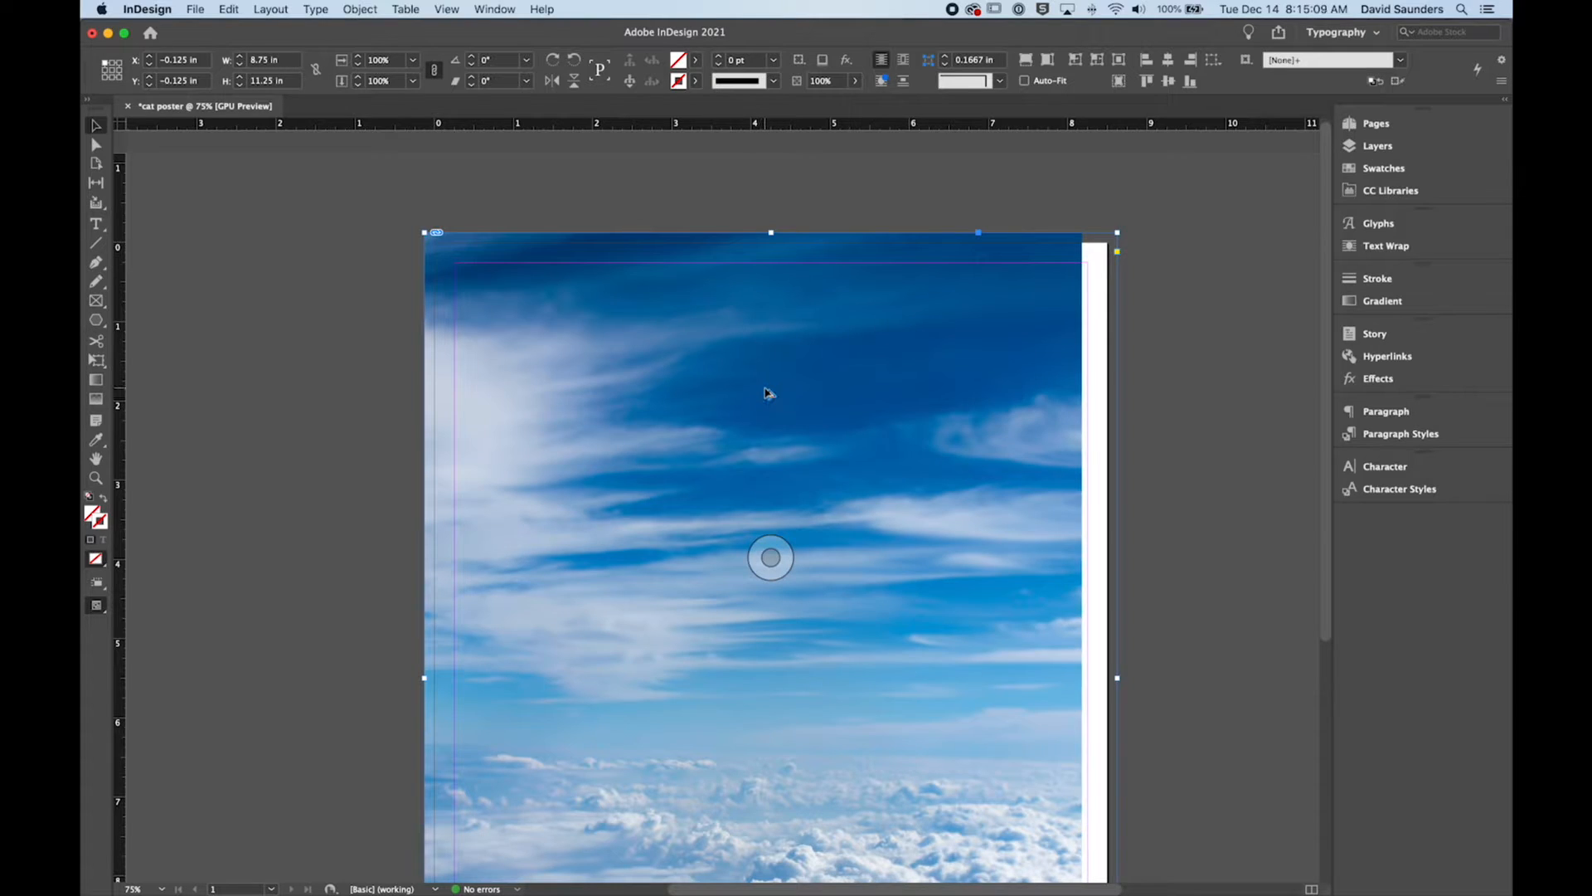
{"action": "key", "text": "super+minus"}
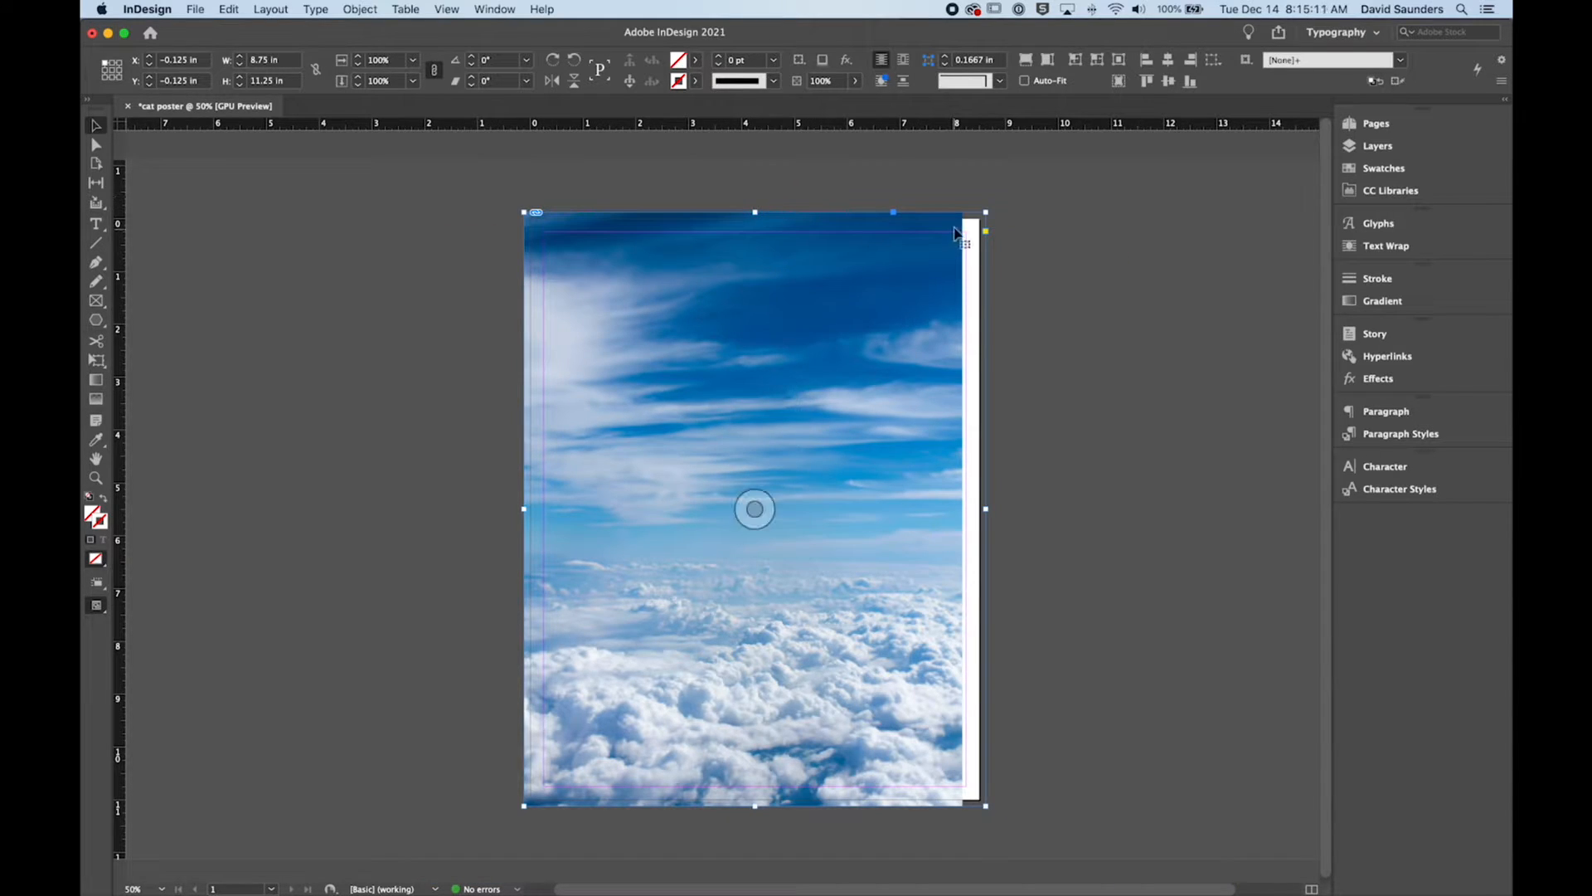
{"action": "left_click_drag", "start_coordinate": [986, 212], "coordinate": [912, 504]}
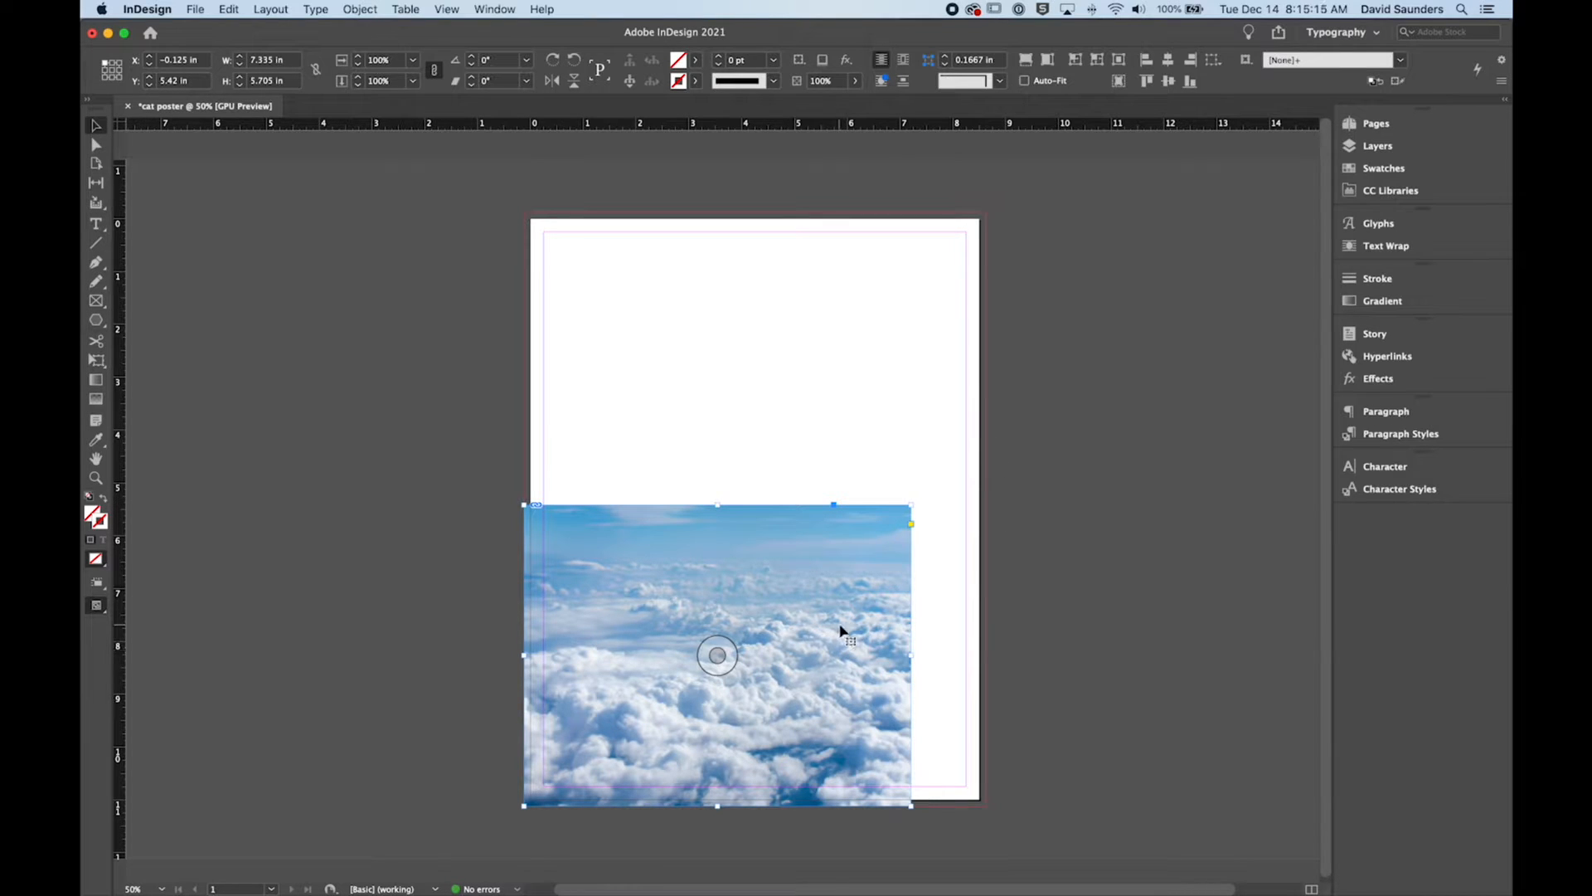
{"action": "left_click", "coordinate": [1031, 629]}
{"action": "left_click", "coordinate": [788, 593]}
{"action": "left_click_drag", "start_coordinate": [911, 504], "coordinate": [985, 212]}
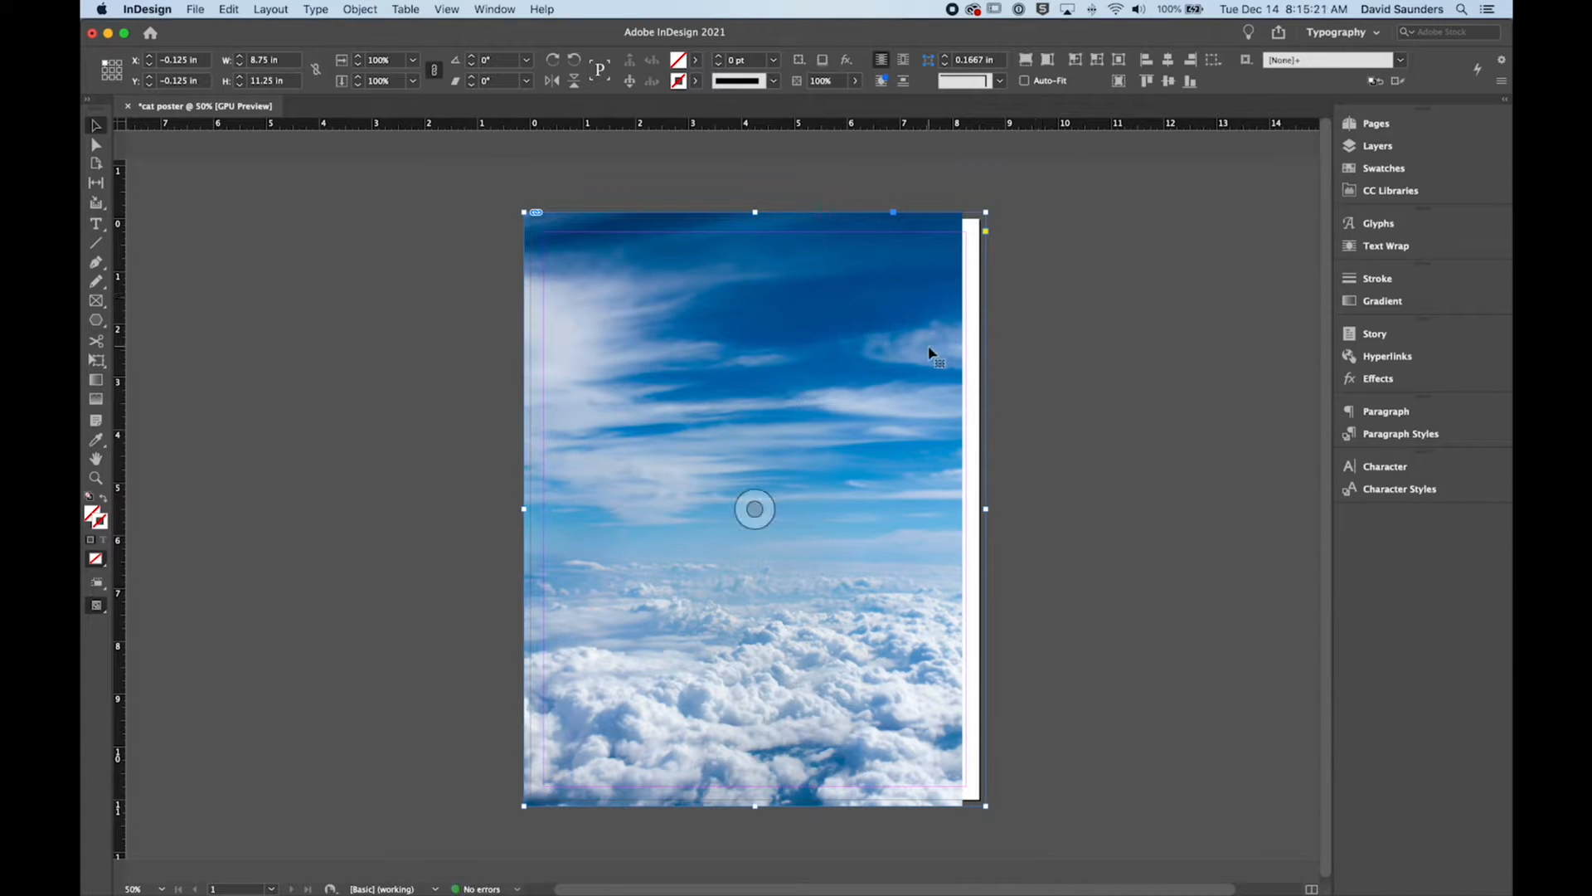
Step: Scale the sky image inside its frame to about 22.1% so that it fills the frame's width, and deselect it
{"action": "left_click", "coordinate": [1036, 341]}
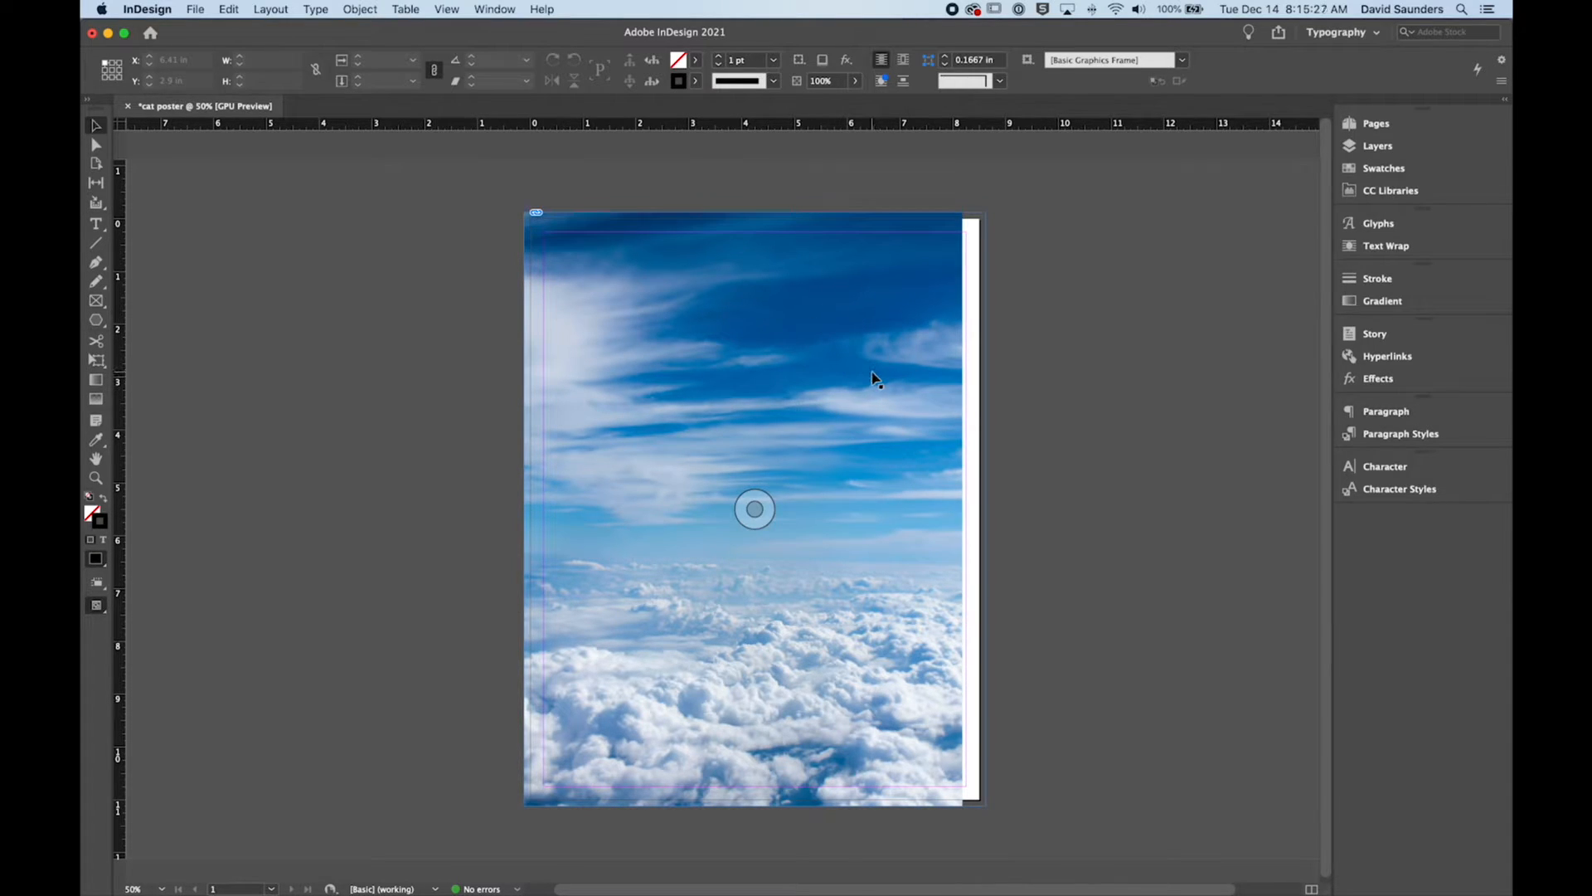
{"action": "left_click", "coordinate": [897, 309]}
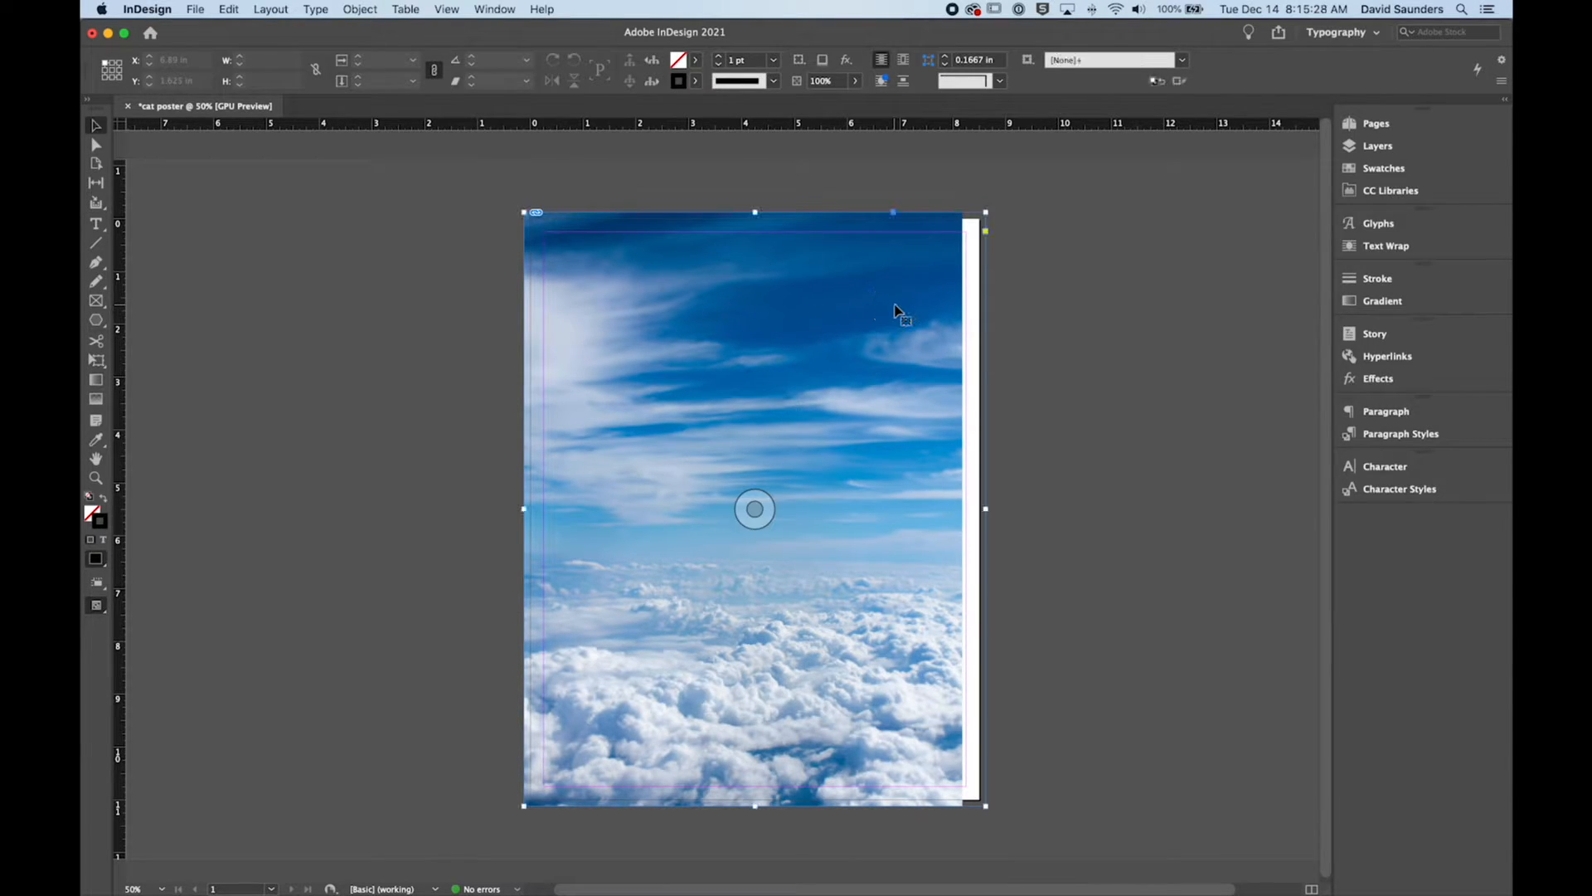
{"action": "double_click", "coordinate": [839, 318]}
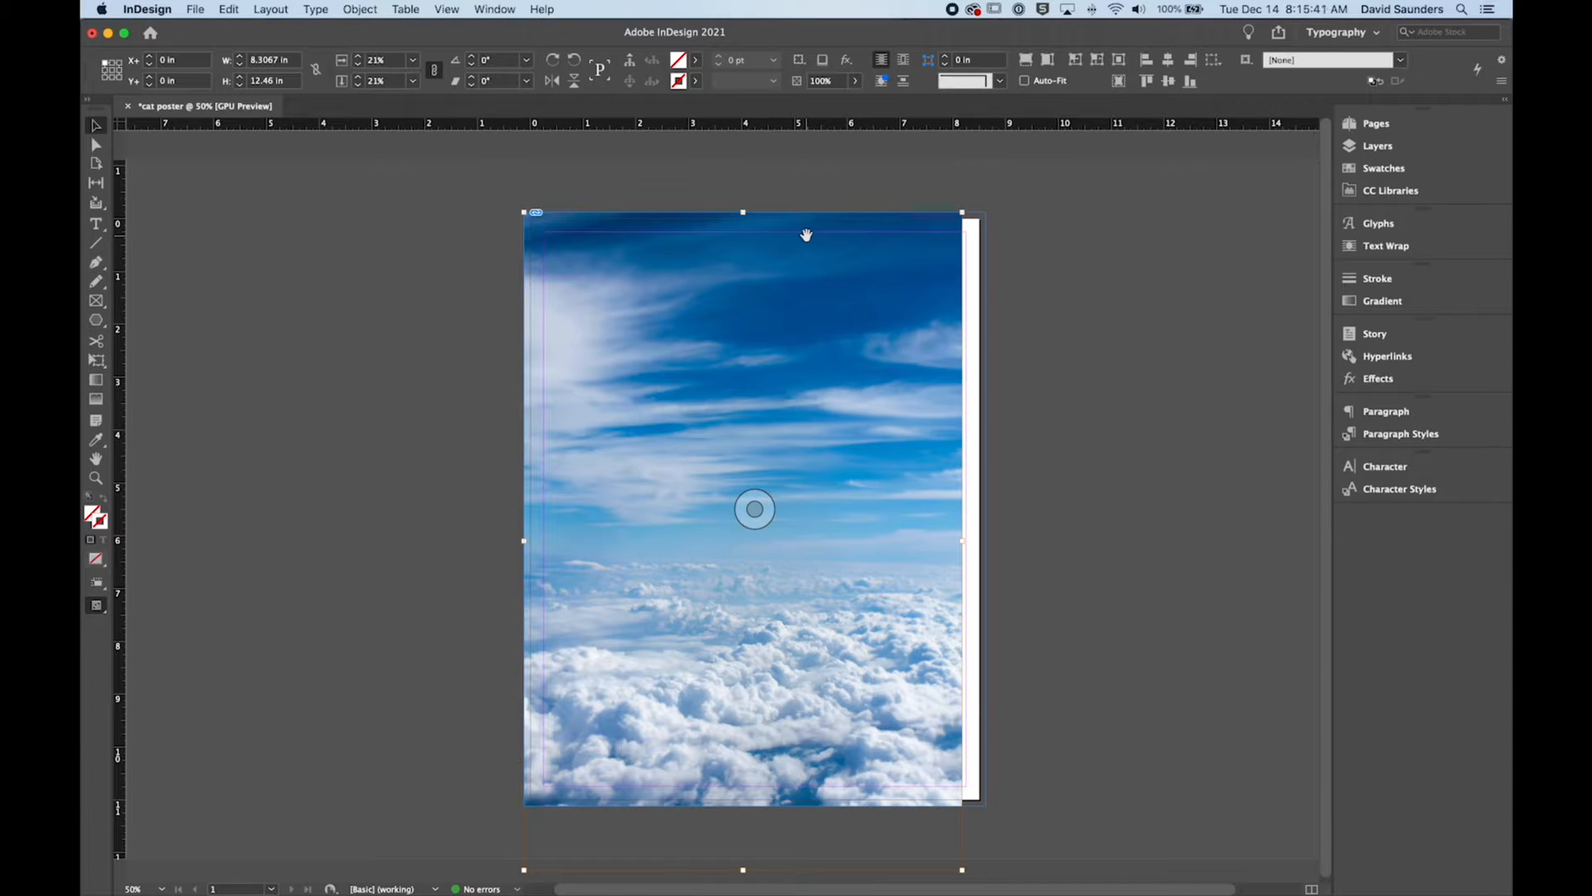
{"action": "left_click_drag", "start_coordinate": [962, 213], "coordinate": [982, 179]}
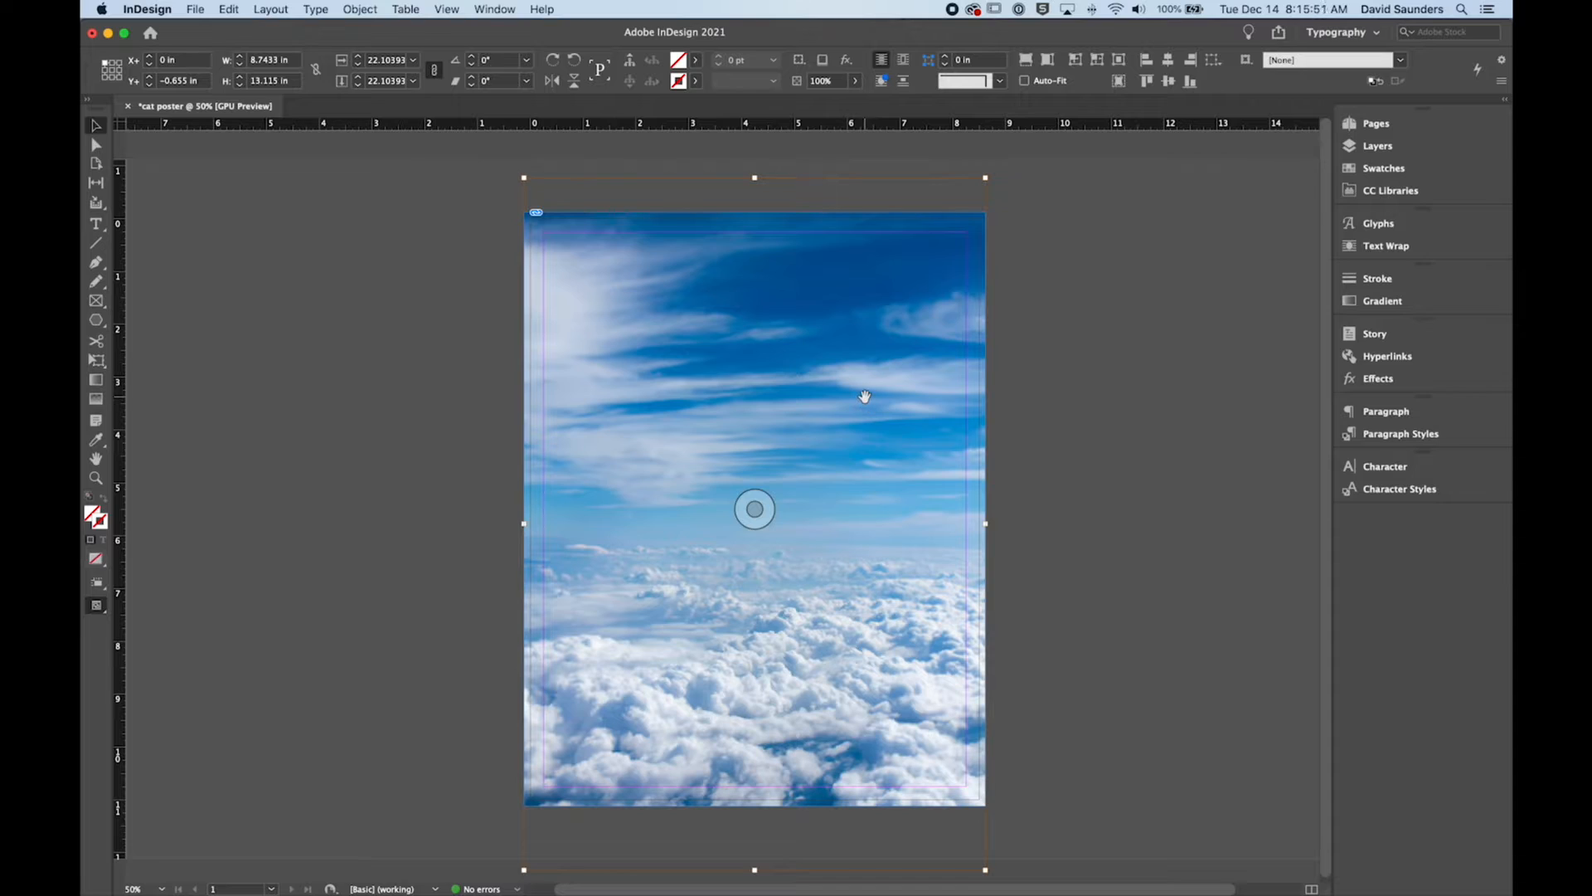
{"action": "left_click", "coordinate": [1045, 381]}
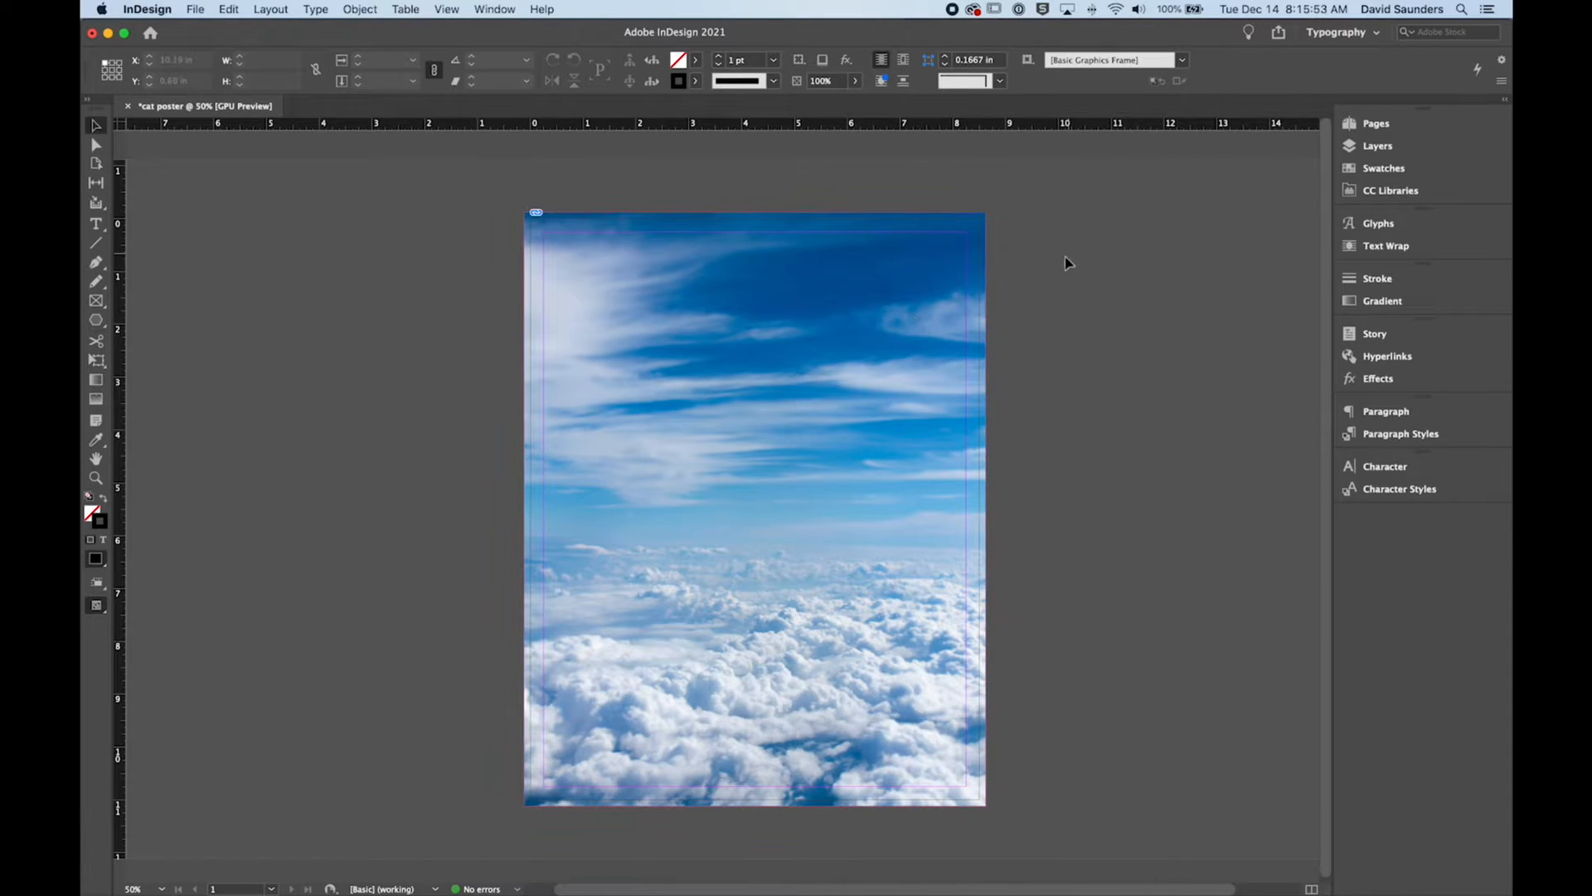
Step: Select the sky frame and its inner image in turn to compare their bounds
{"action": "left_click", "coordinate": [985, 415]}
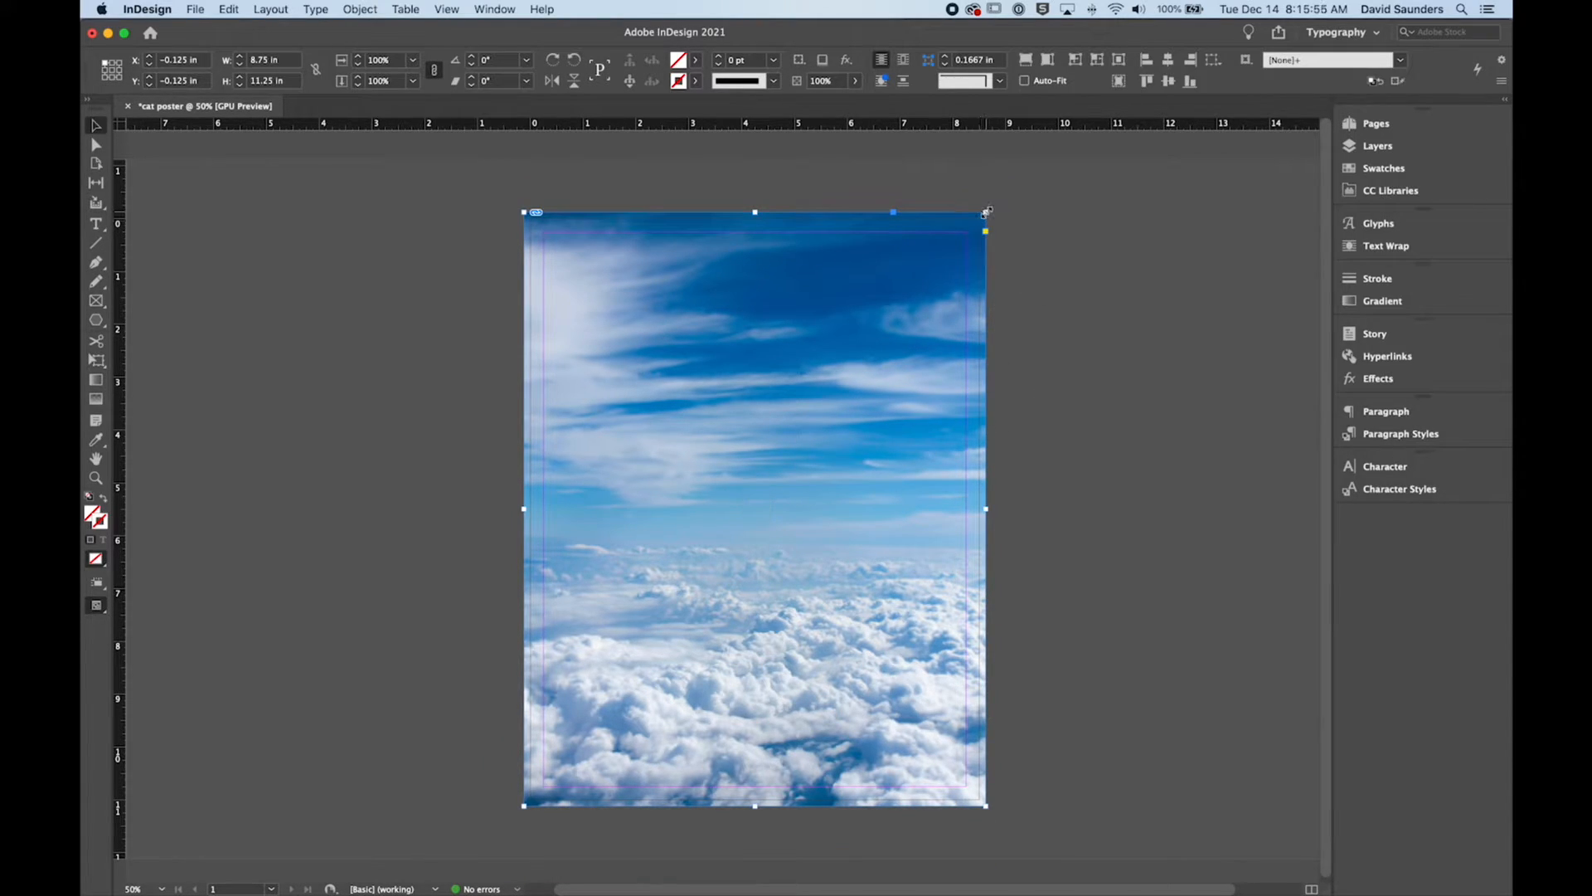
{"action": "double_click", "coordinate": [913, 274]}
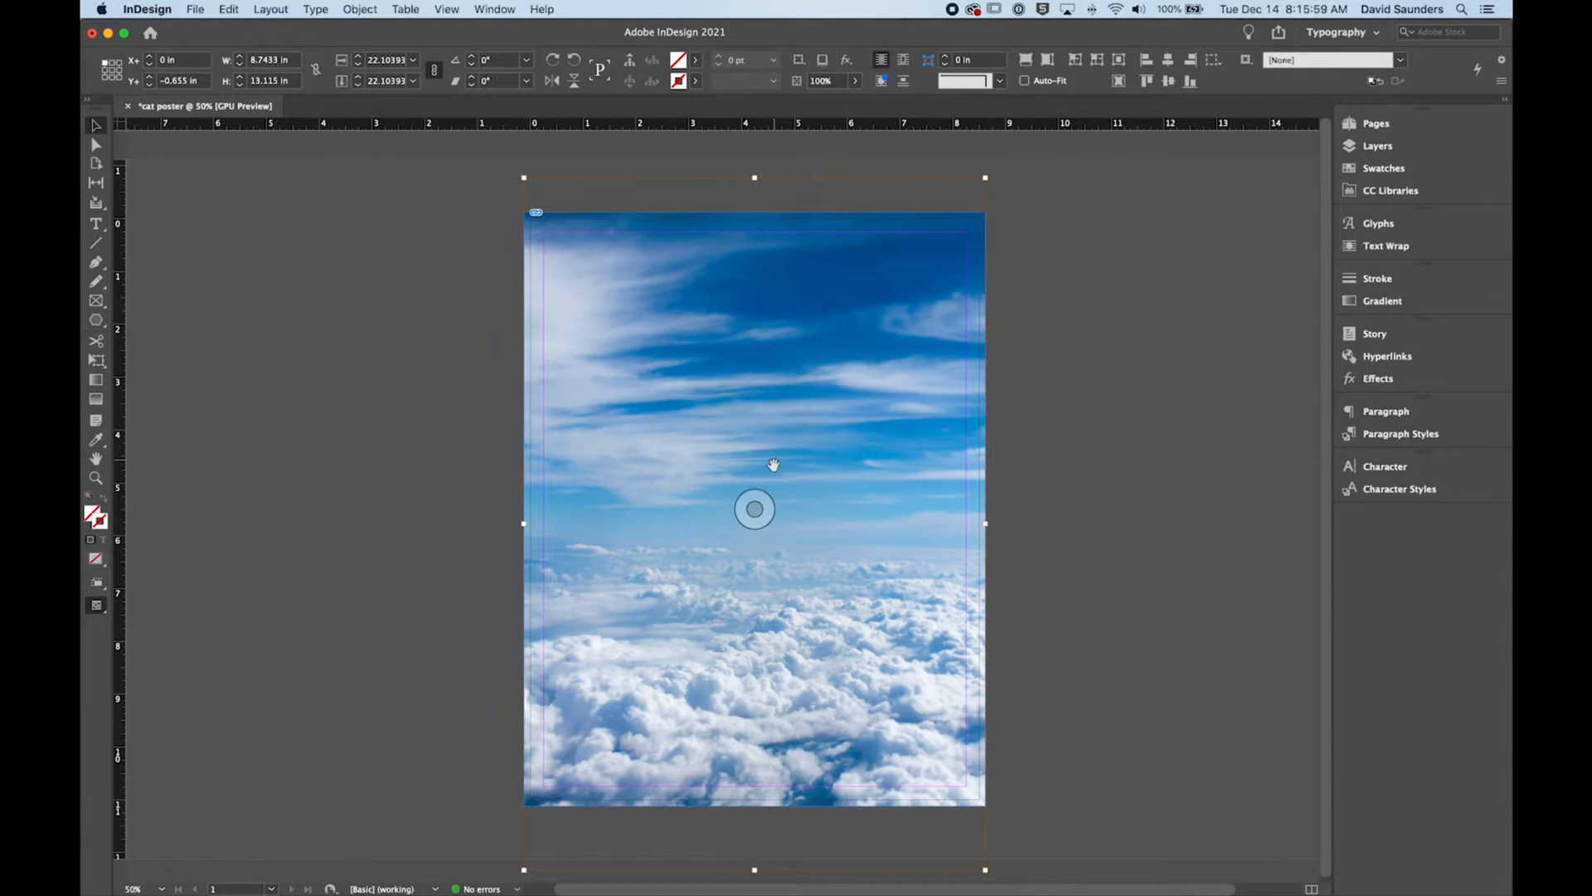
{"action": "scroll", "coordinate": [754, 509], "scroll_direction": "down", "scroll_amount": 1}
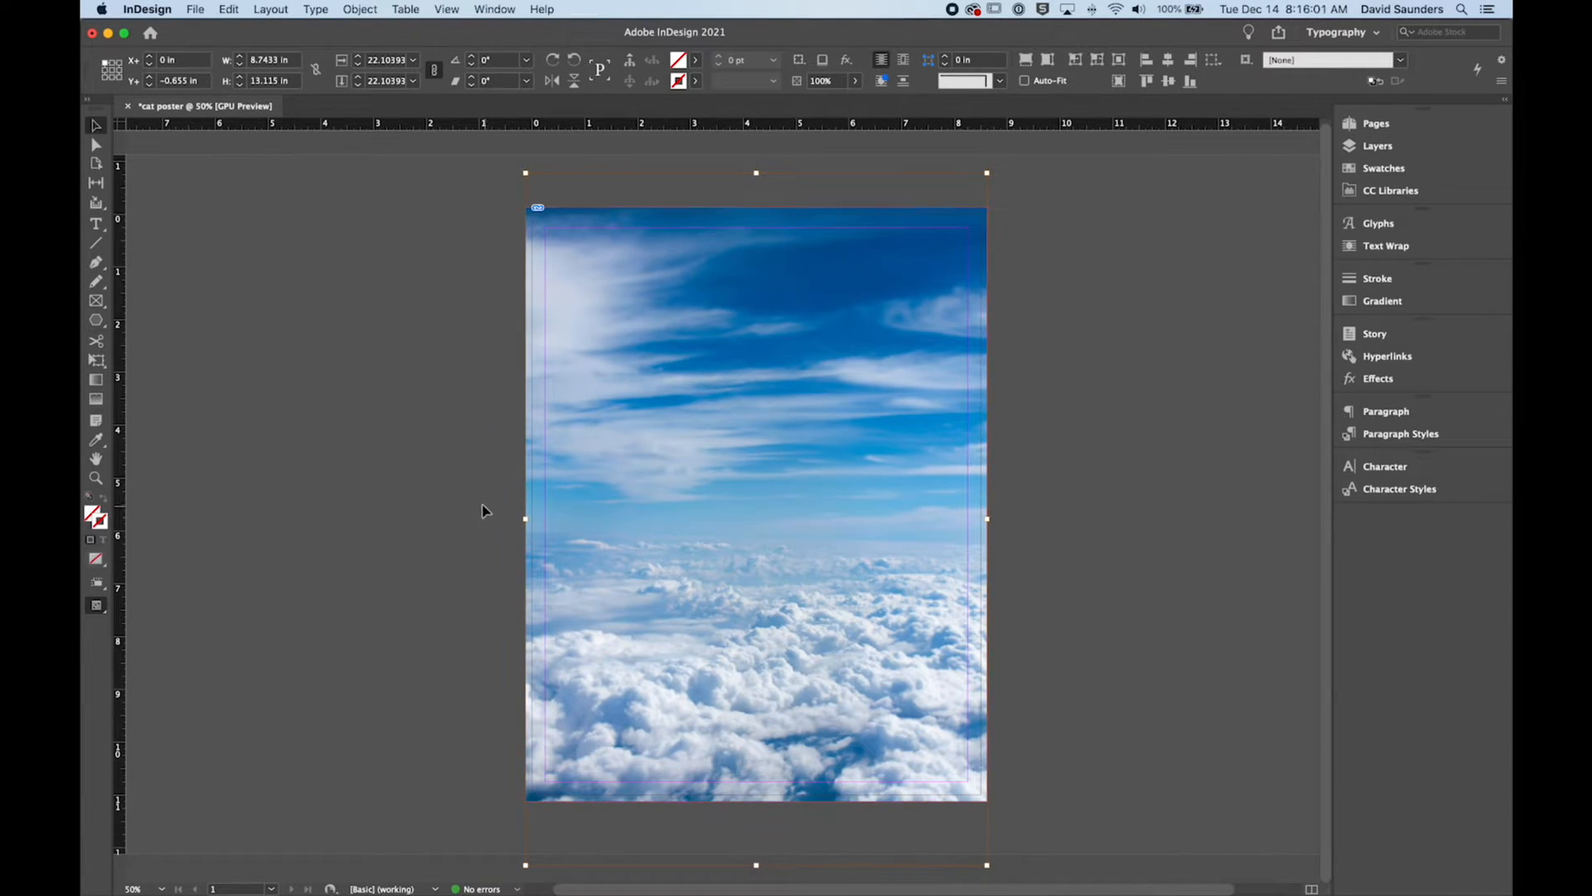
{"action": "key", "text": "super+alt+c"}
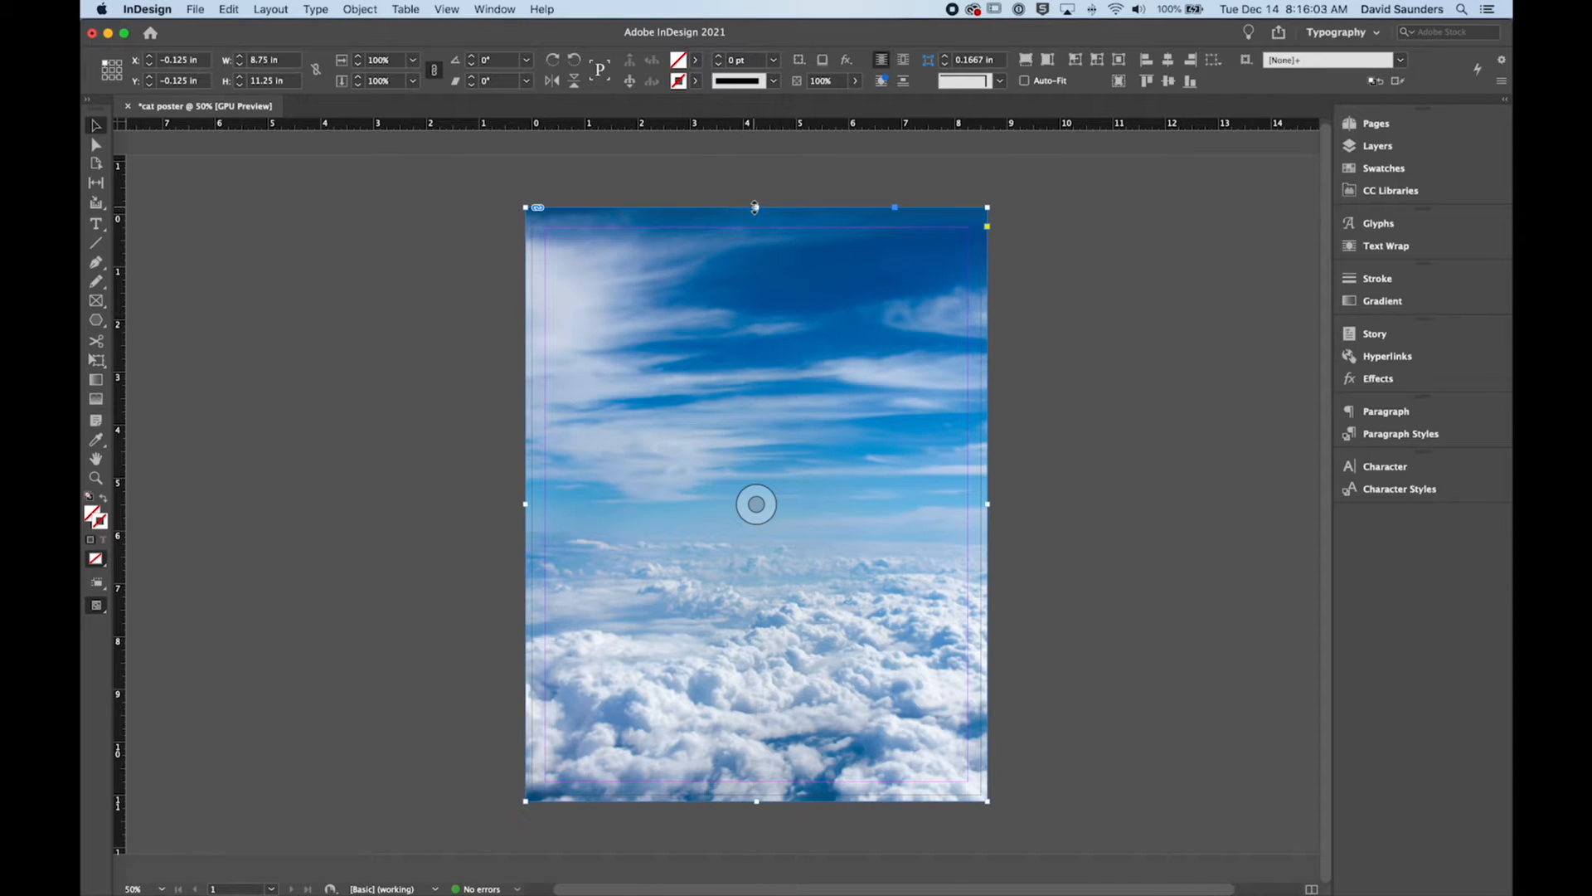
Step: Examine the sky frame's edges and upper-right corner up close against the page's bleed and margin guides
{"action": "mouse_move", "coordinate": [757, 208]}
{"action": "left_mouse_down"}
{"action": "mouse_move", "coordinate": [752, 222]}
{"action": "mouse_move", "coordinate": [756, 208]}
{"action": "left_mouse_up"}
{"action": "scroll", "coordinate": [1005, 211], "scroll_direction": "up", "scroll_amount": 3}
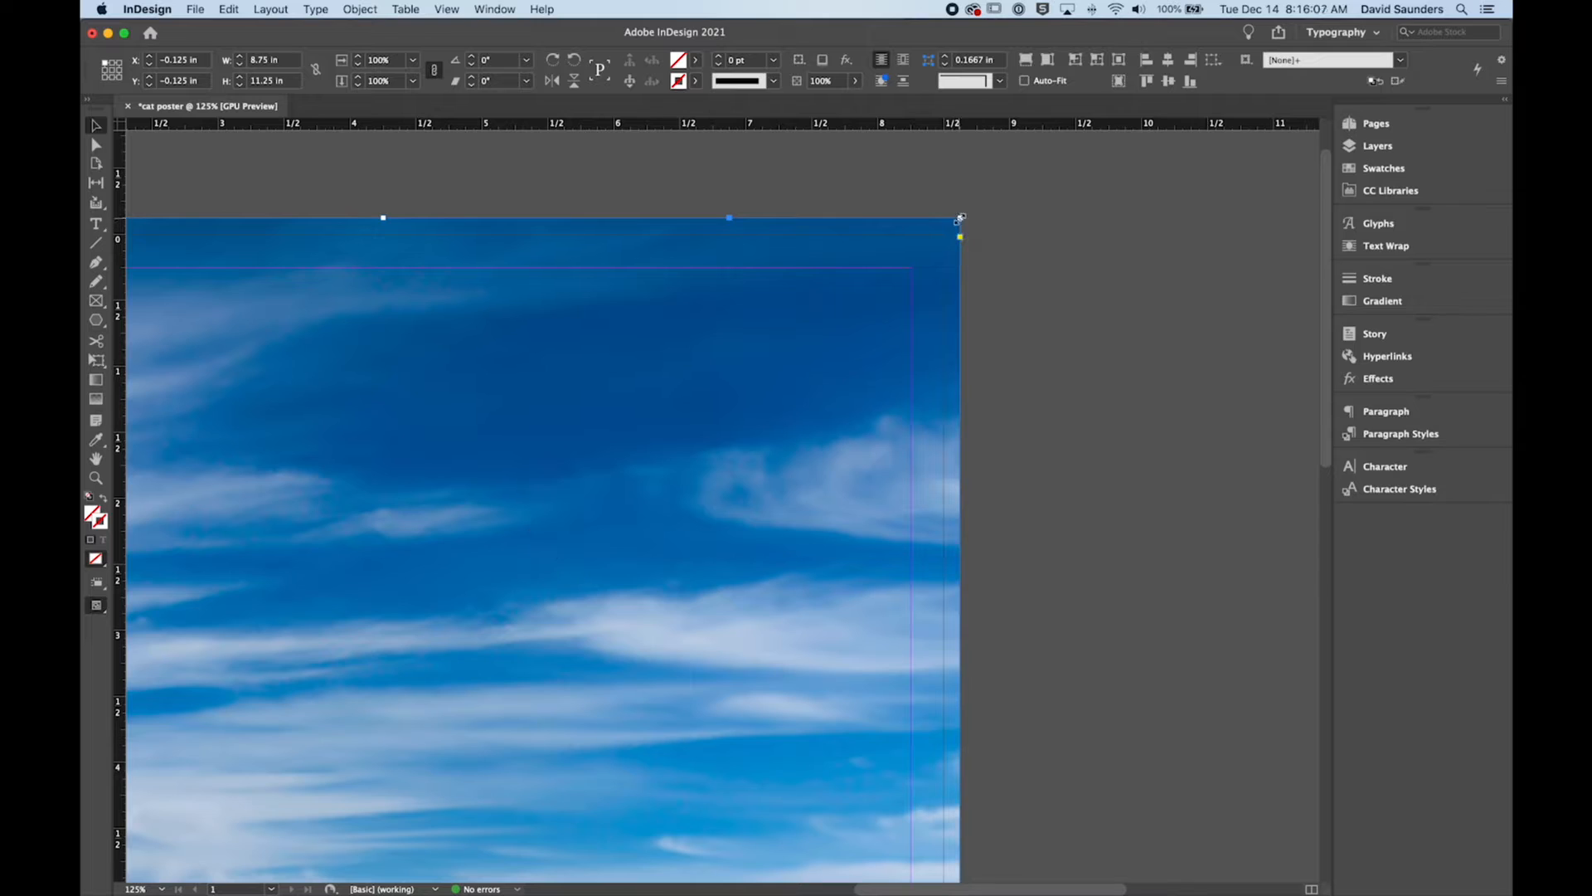
{"action": "mouse_move", "coordinate": [960, 219]}
{"action": "left_mouse_down"}
{"action": "mouse_move", "coordinate": [910, 267]}
{"action": "mouse_move", "coordinate": [962, 219]}
{"action": "left_mouse_up"}
{"action": "key", "text": "super+shift+a"}
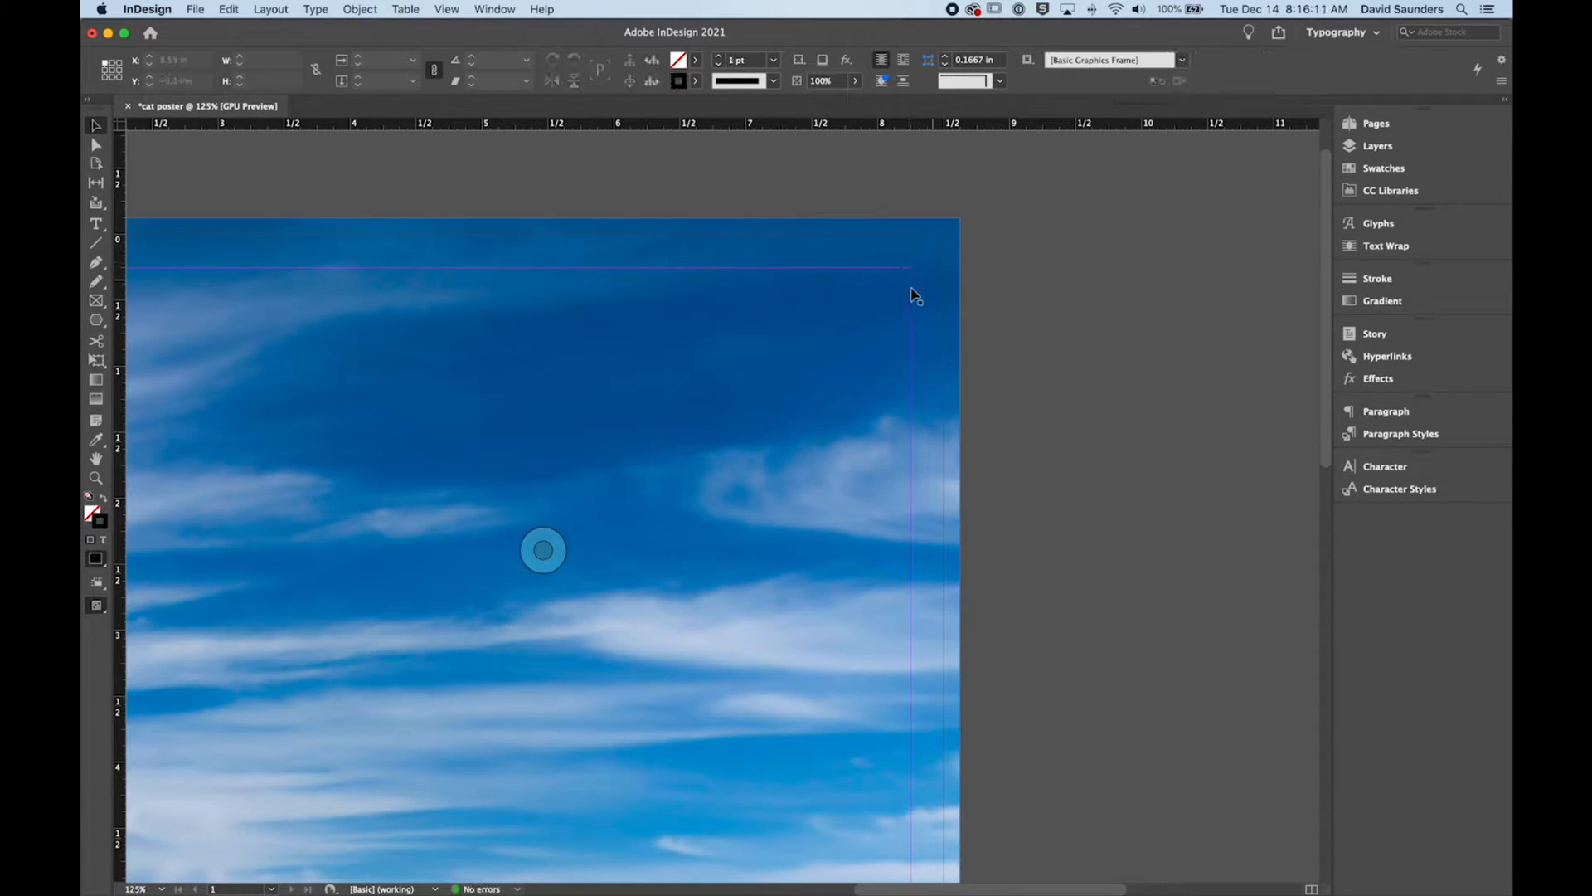
{"action": "left_click", "coordinate": [941, 269]}
{"action": "scroll", "coordinate": [1019, 286], "scroll_direction": "down", "scroll_amount": 3}
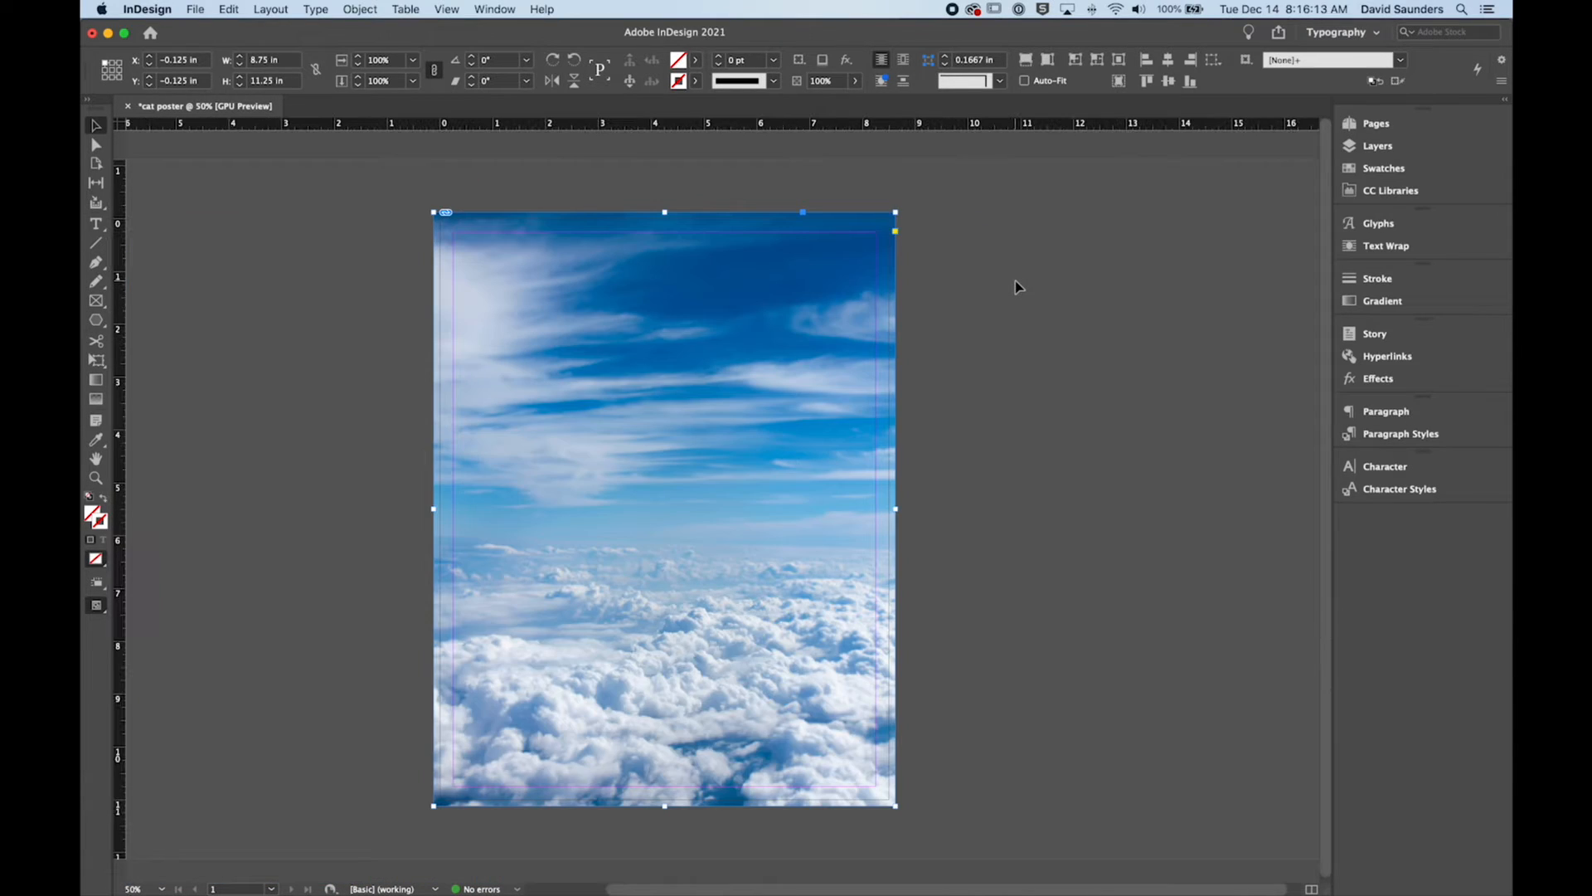
{"action": "left_click", "coordinate": [981, 387]}
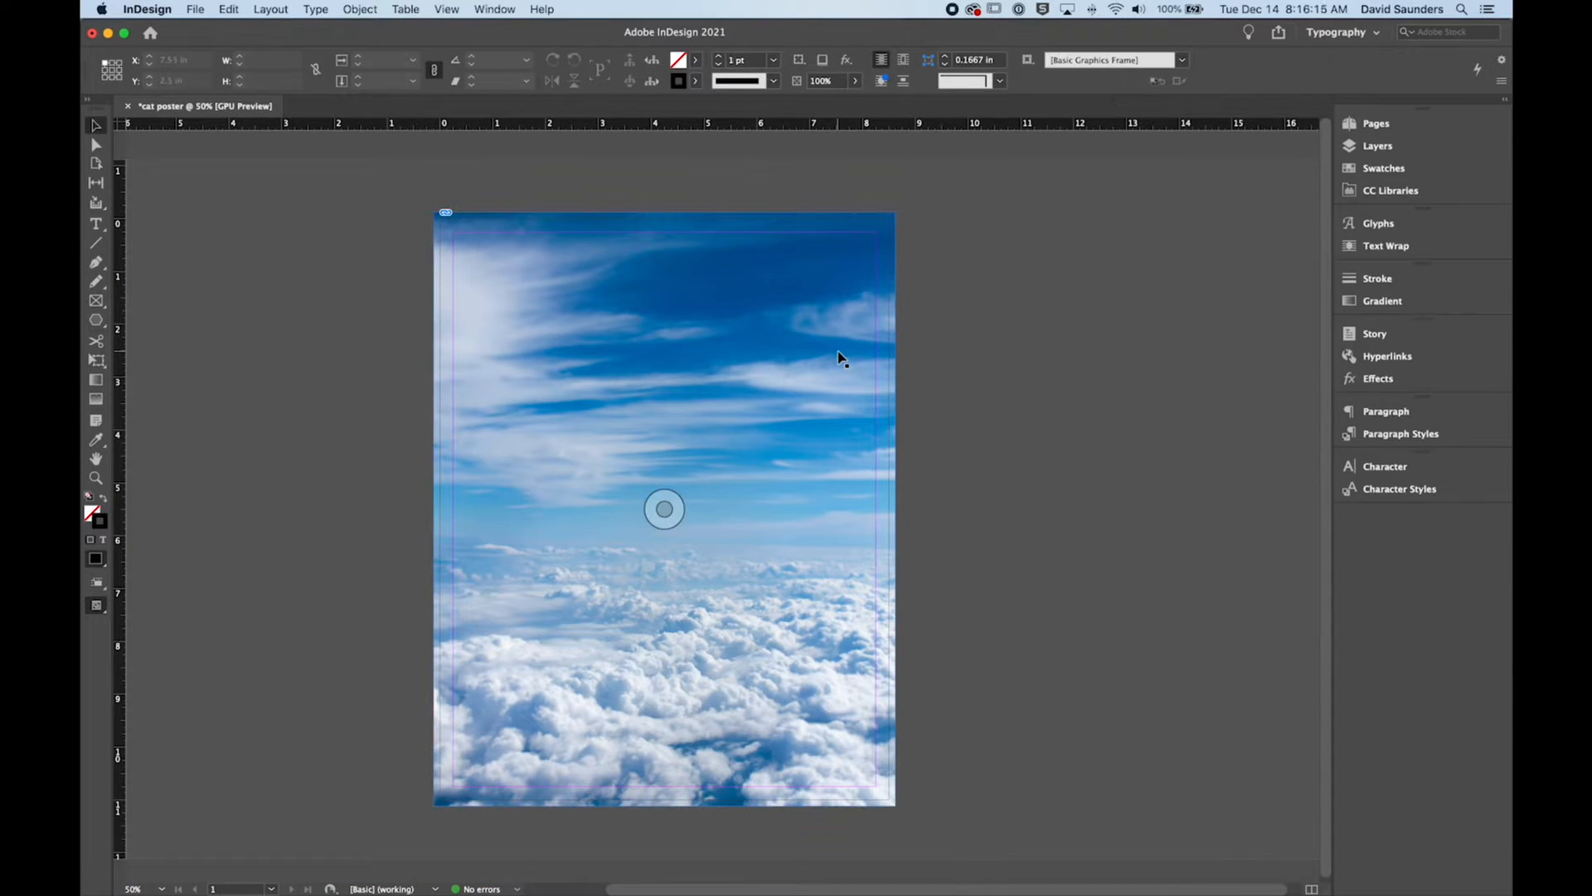
{"action": "left_click", "coordinate": [637, 483]}
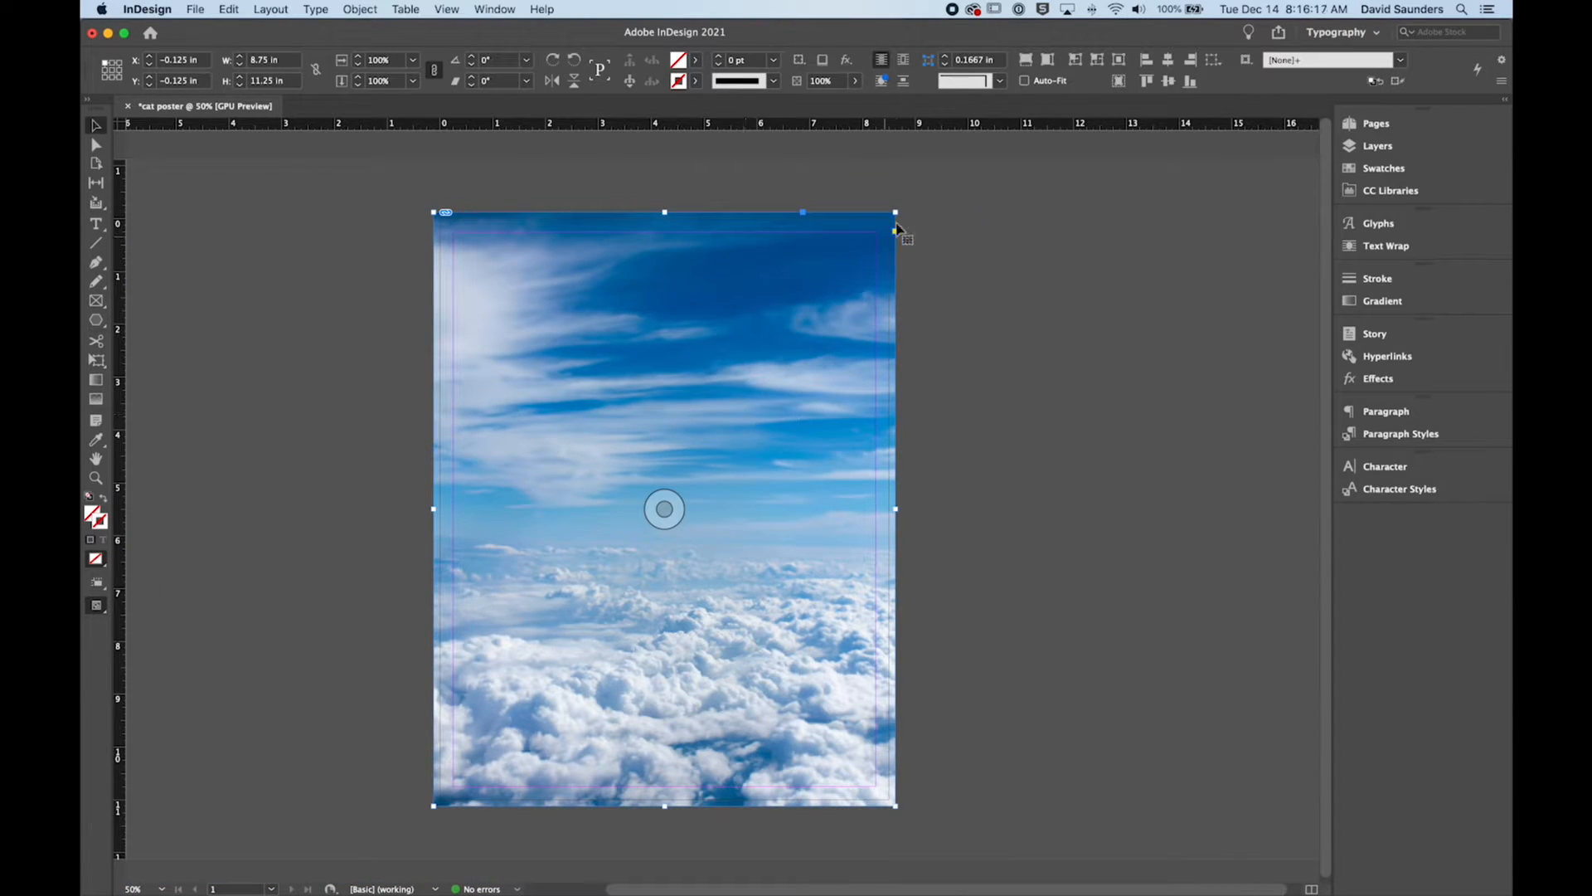
{"action": "mouse_move", "coordinate": [896, 213]}
{"action": "left_mouse_down"}
{"action": "mouse_move", "coordinate": [844, 302]}
{"action": "mouse_move", "coordinate": [841, 477]}
{"action": "mouse_move", "coordinate": [694, 409]}
{"action": "mouse_move", "coordinate": [895, 212]}
{"action": "left_mouse_up"}
Step: Scale the sky image inside its frame to about 23.5%, centre it horizontally within the frame, and deselect it
{"action": "double_click", "coordinate": [729, 356]}
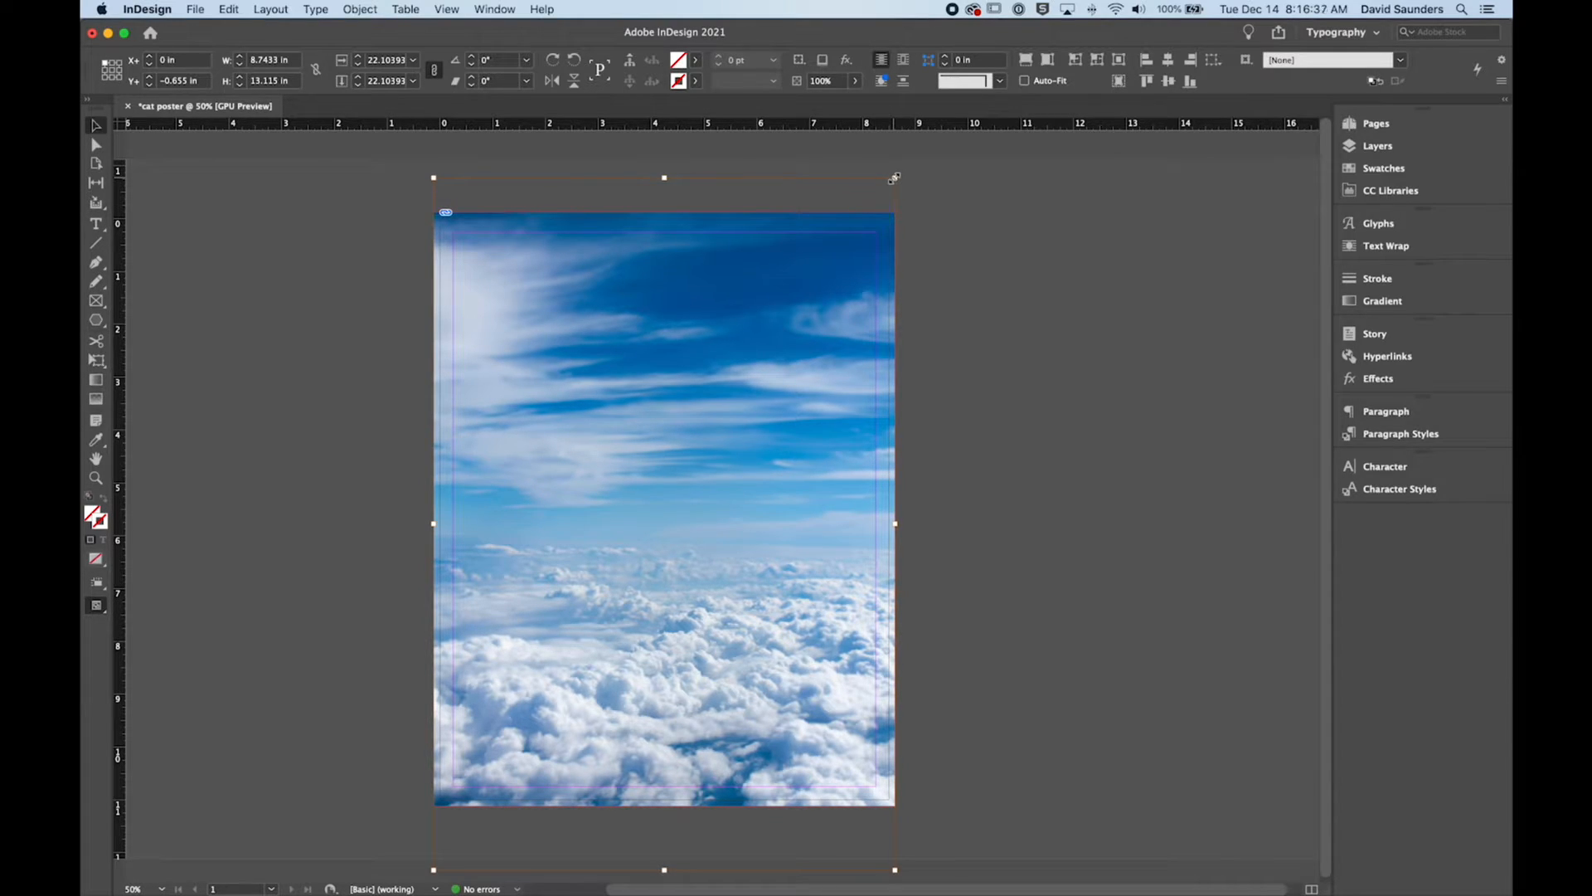
{"action": "left_click_drag", "start_coordinate": [894, 179], "coordinate": [927, 201]}
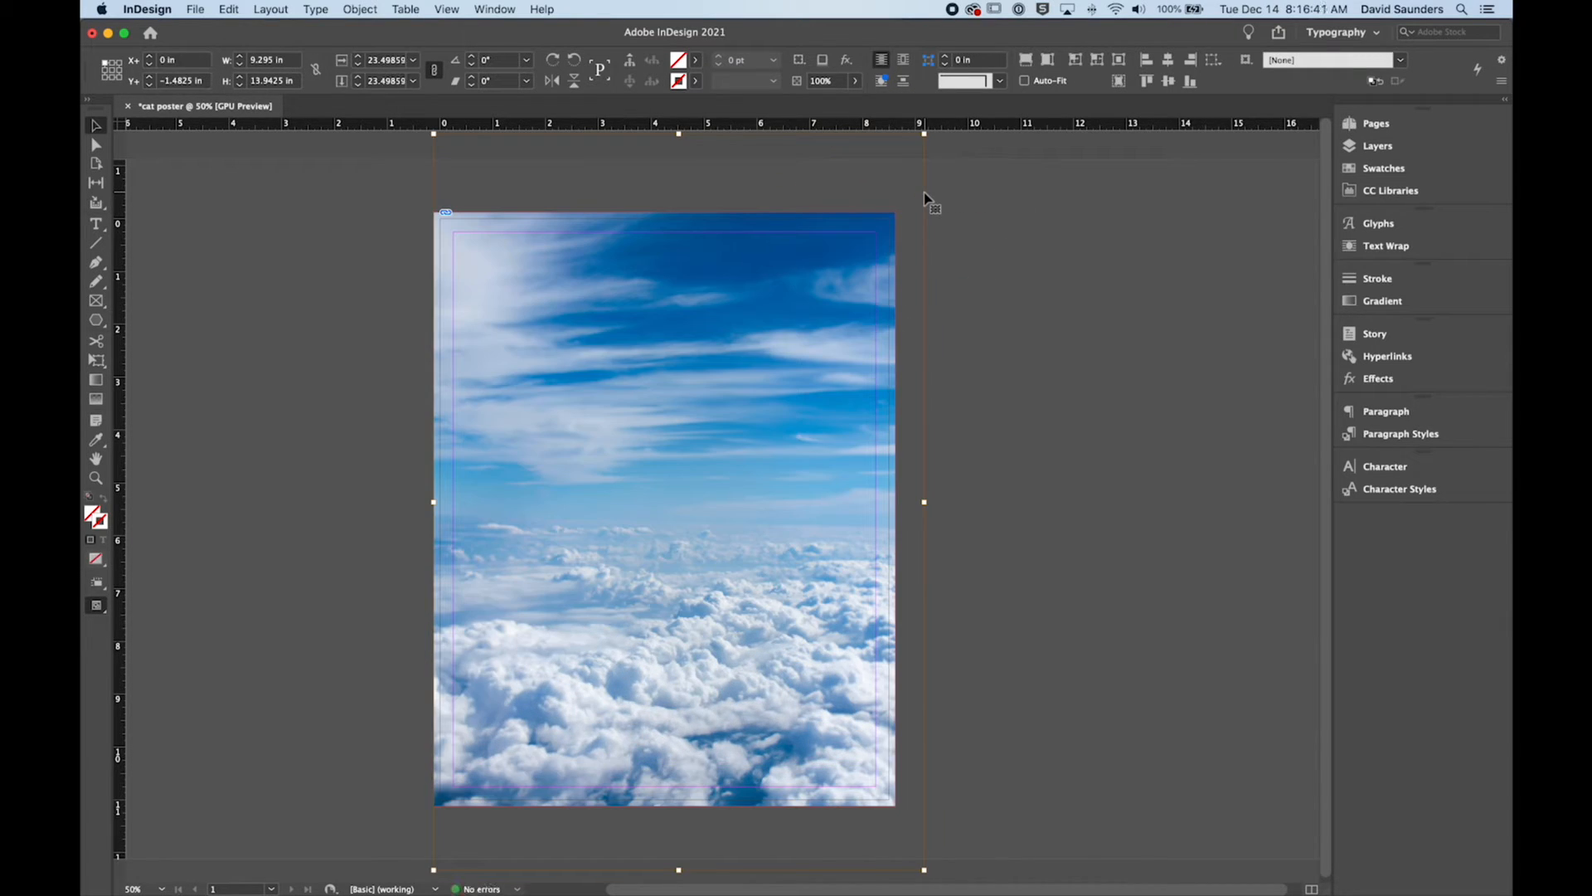
{"action": "left_click_drag", "start_coordinate": [736, 443], "coordinate": [721, 442]}
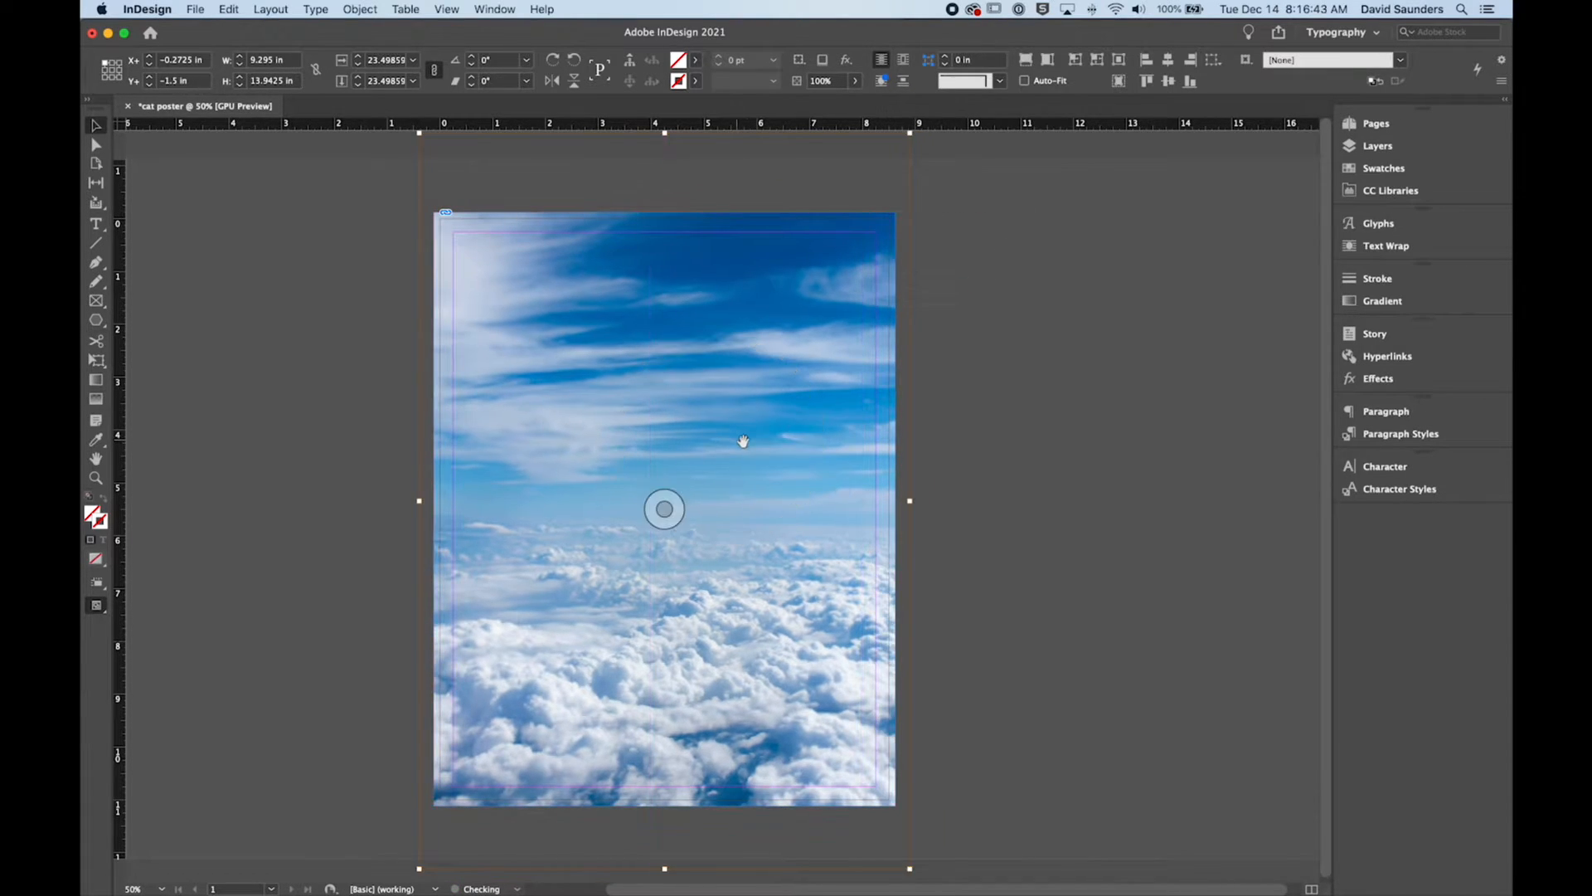
{"action": "left_click", "coordinate": [985, 492]}
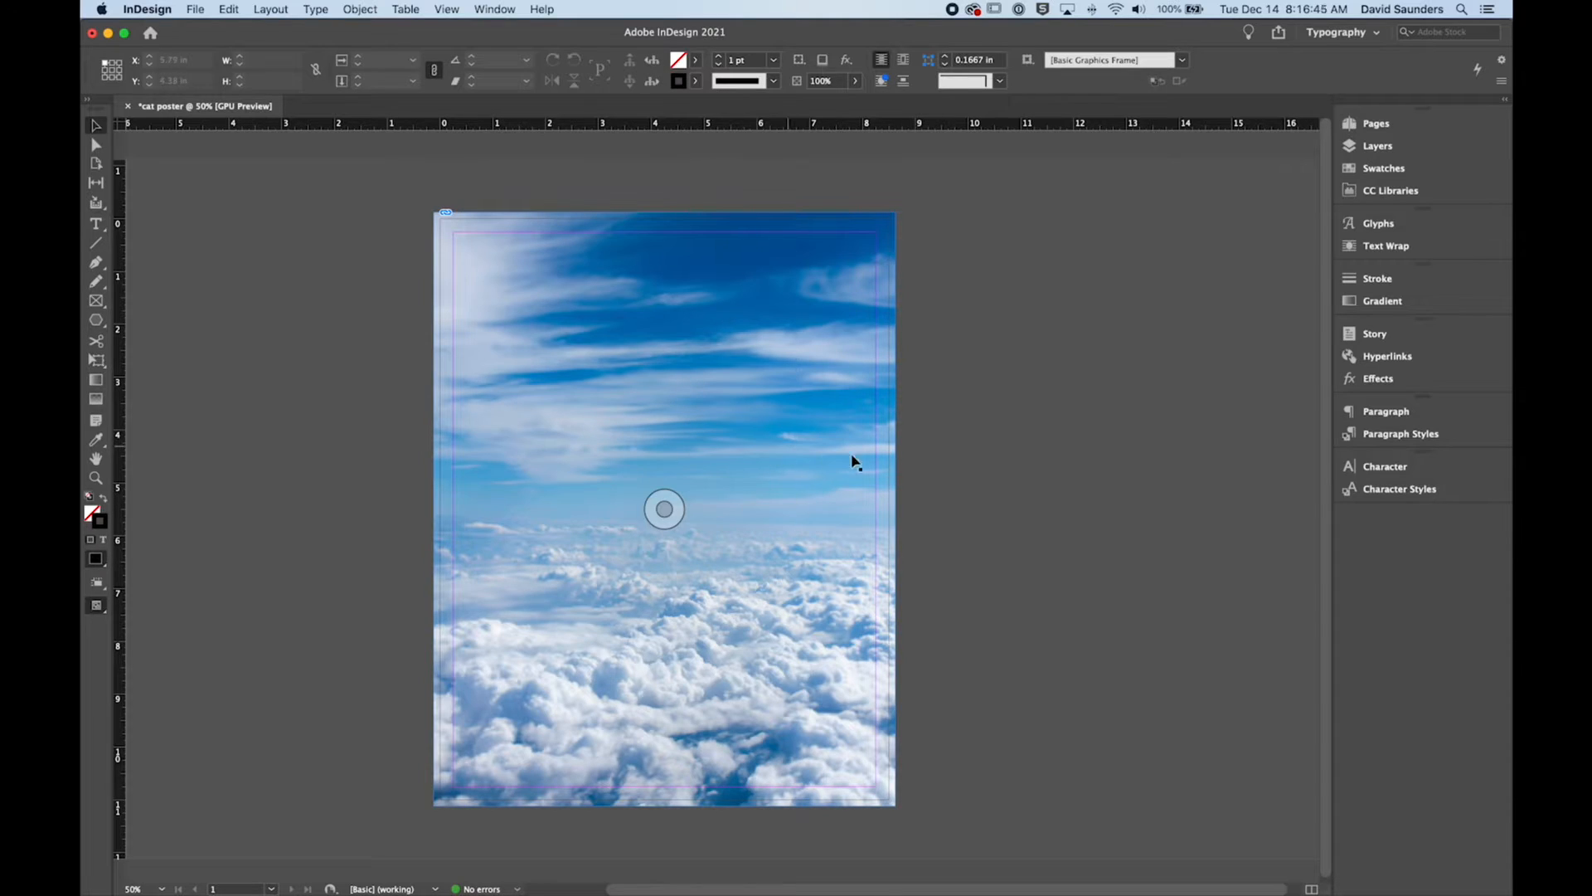
{"action": "left_click", "coordinate": [1031, 482]}
Step: Preview the poster without guides and bleed, comparing it with the normal view, and return to the normal view
{"action": "scroll", "coordinate": [931, 431], "scroll_direction": "down", "scroll_amount": 1}
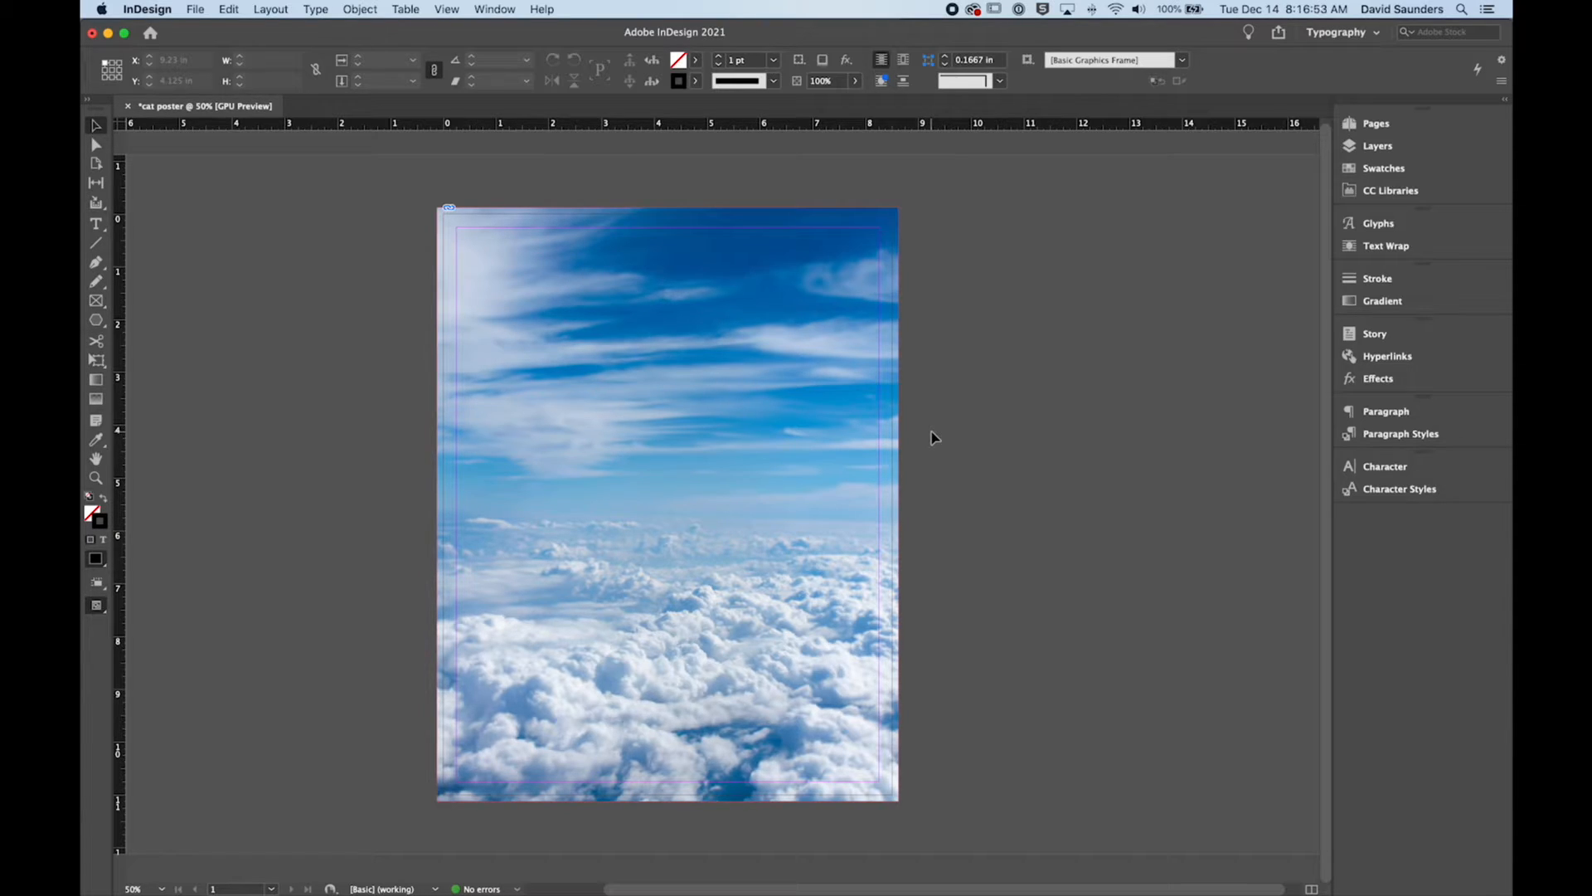
{"action": "key", "text": "w"}
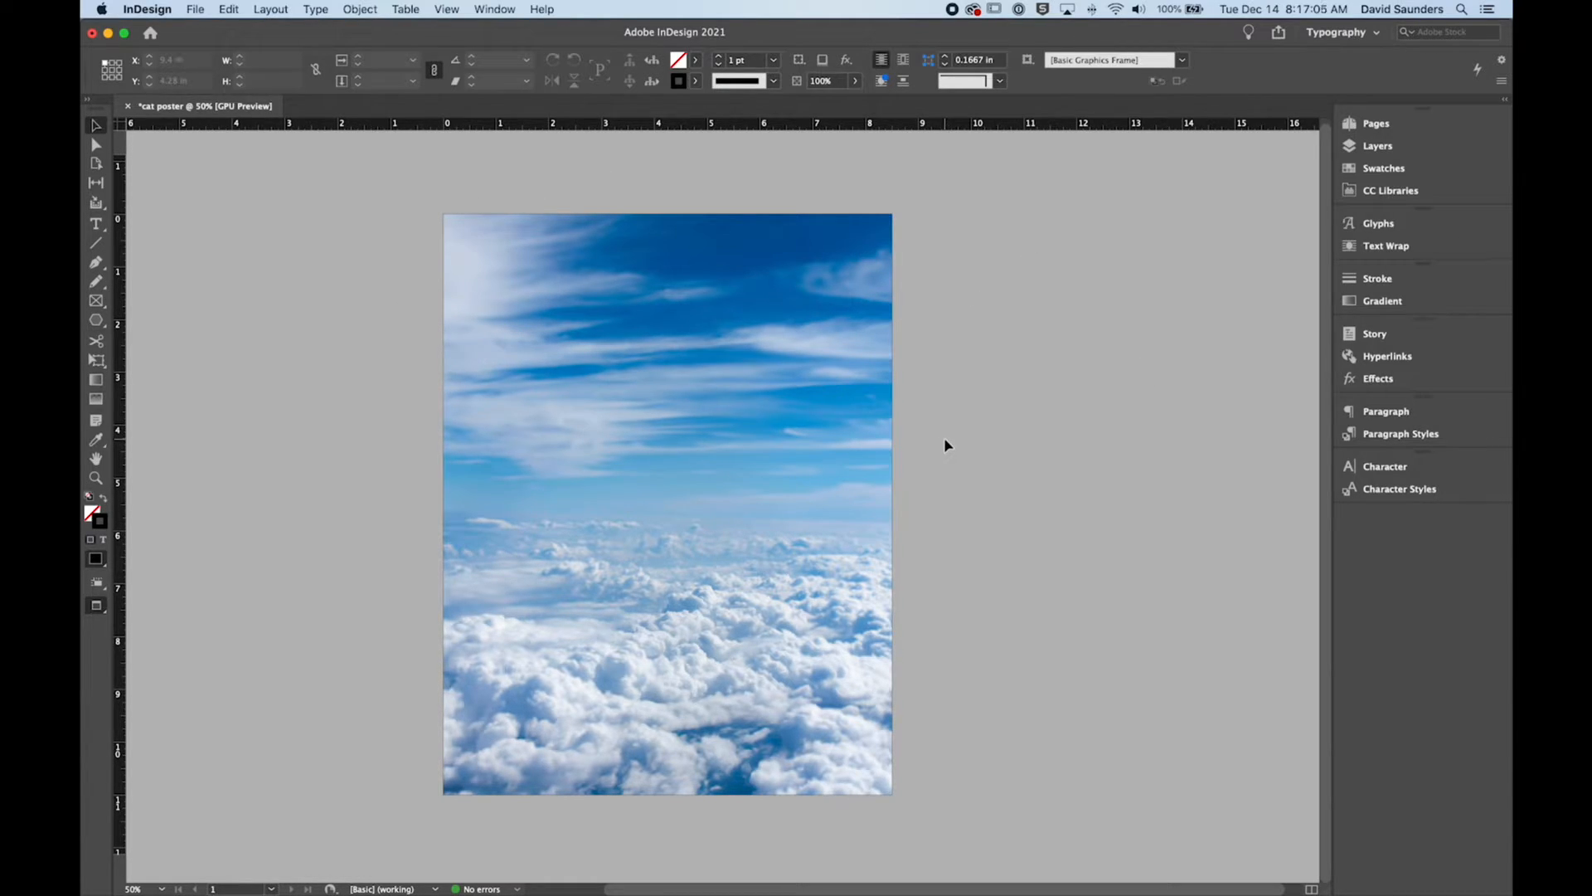
{"action": "key", "text": "w"}
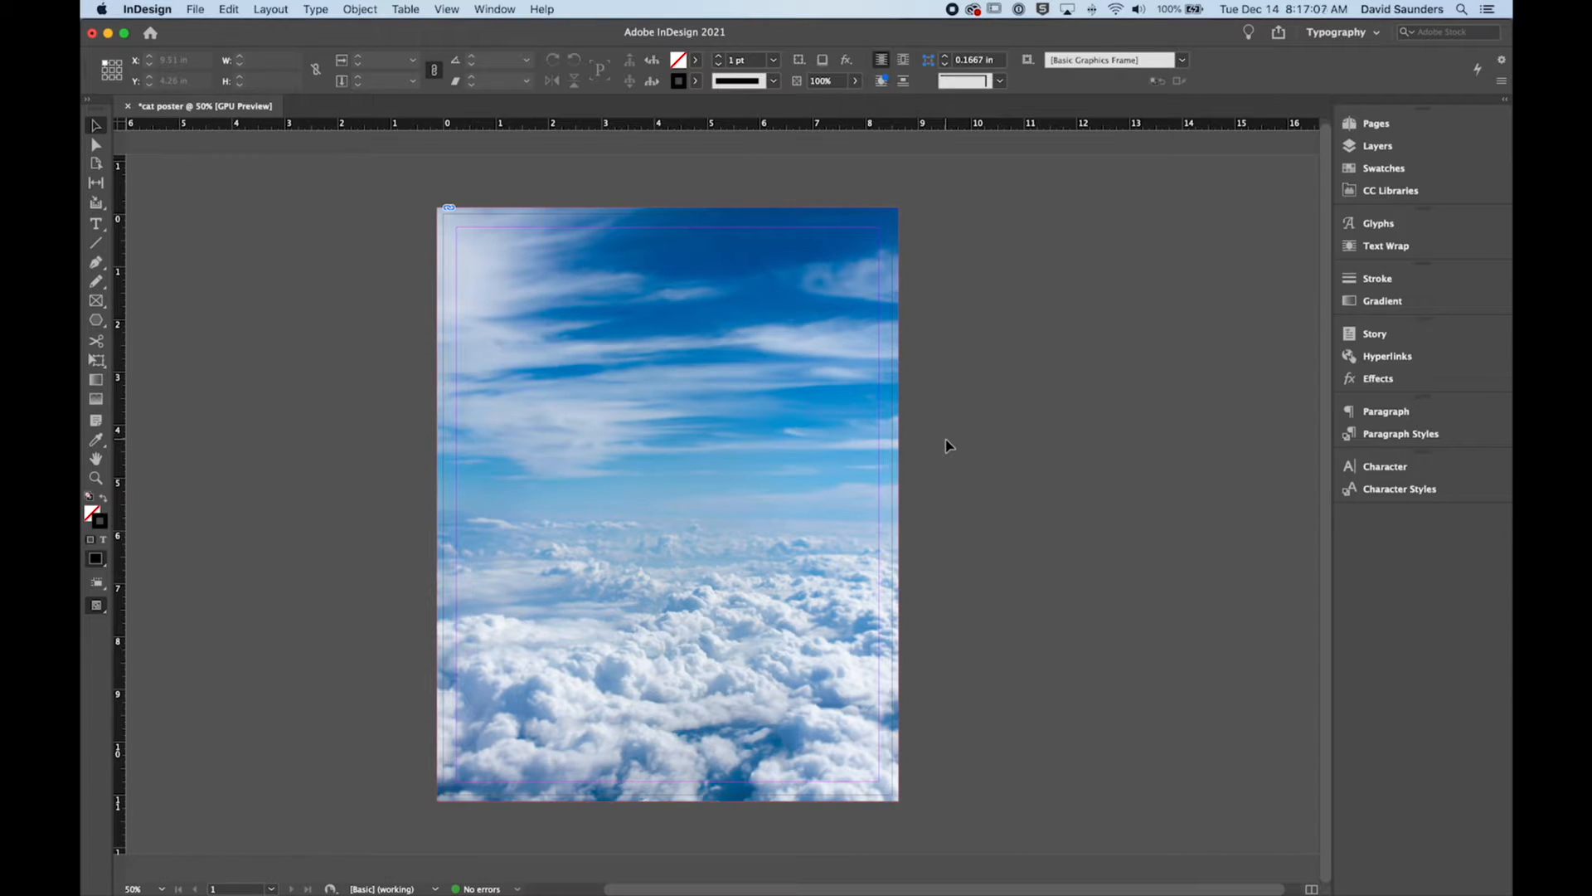
{"action": "key", "text": "w"}
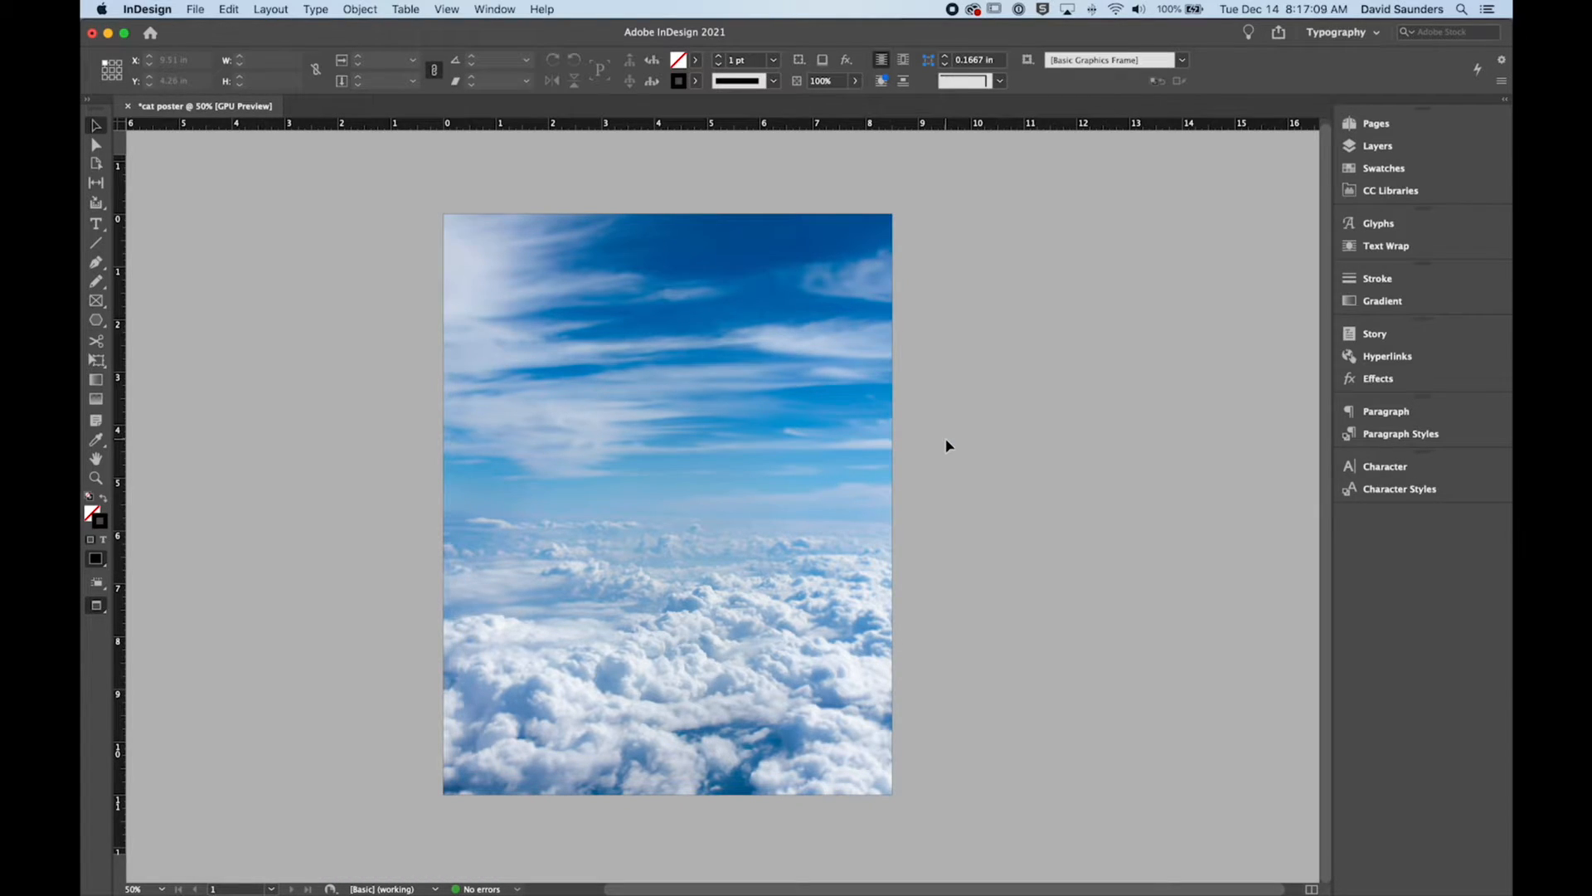
{"action": "key", "text": "w"}
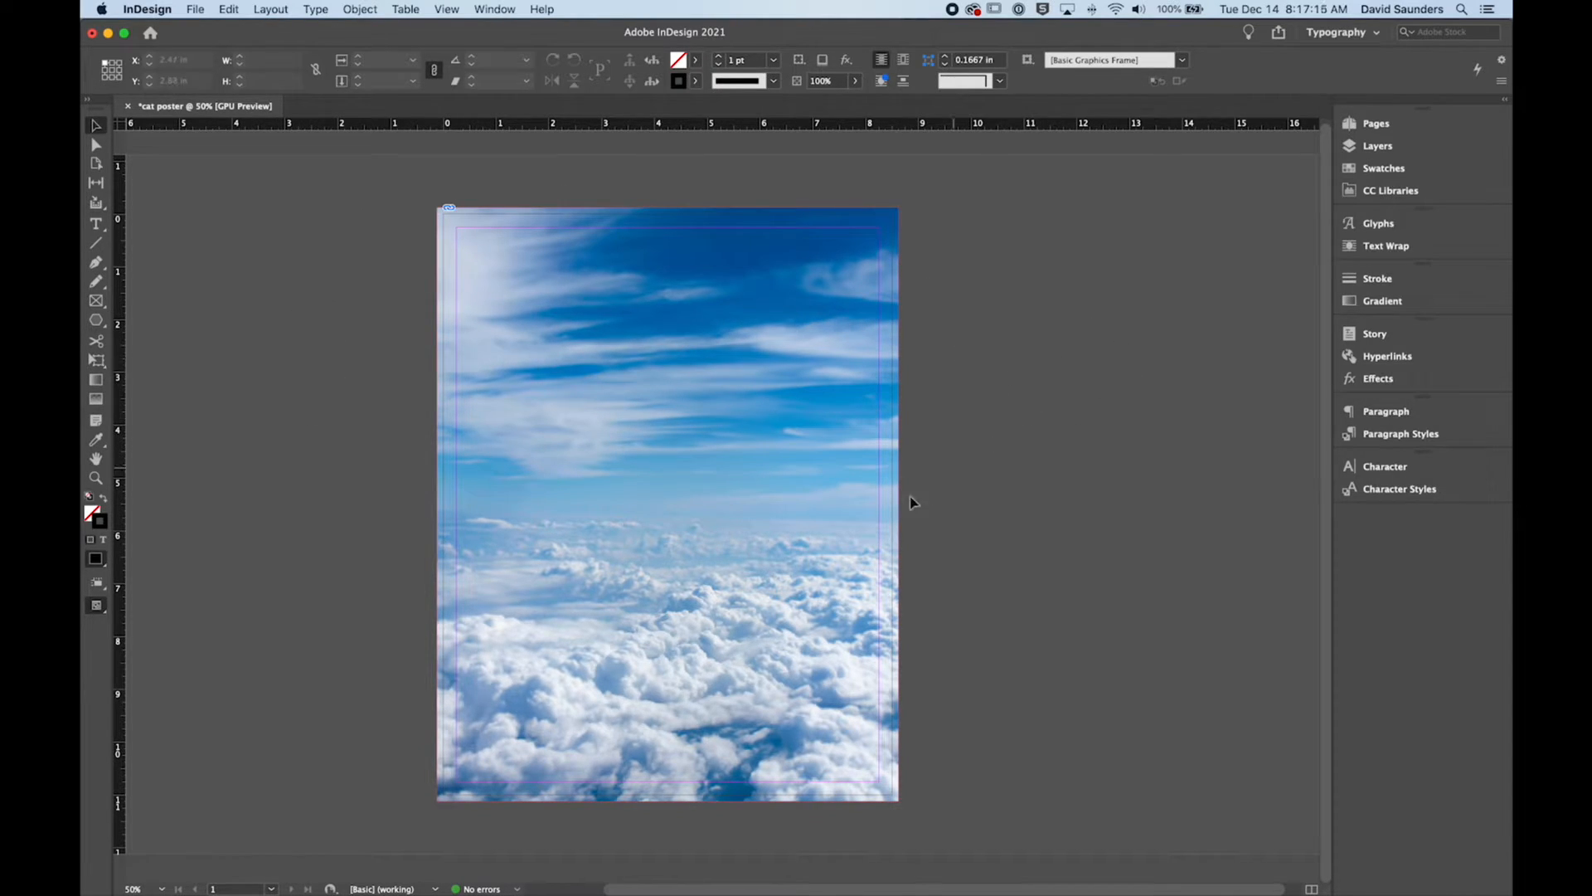
{"action": "left_click", "coordinate": [822, 345]}
{"action": "left_click", "coordinate": [1023, 328]}
{"action": "key", "text": "super+d"}
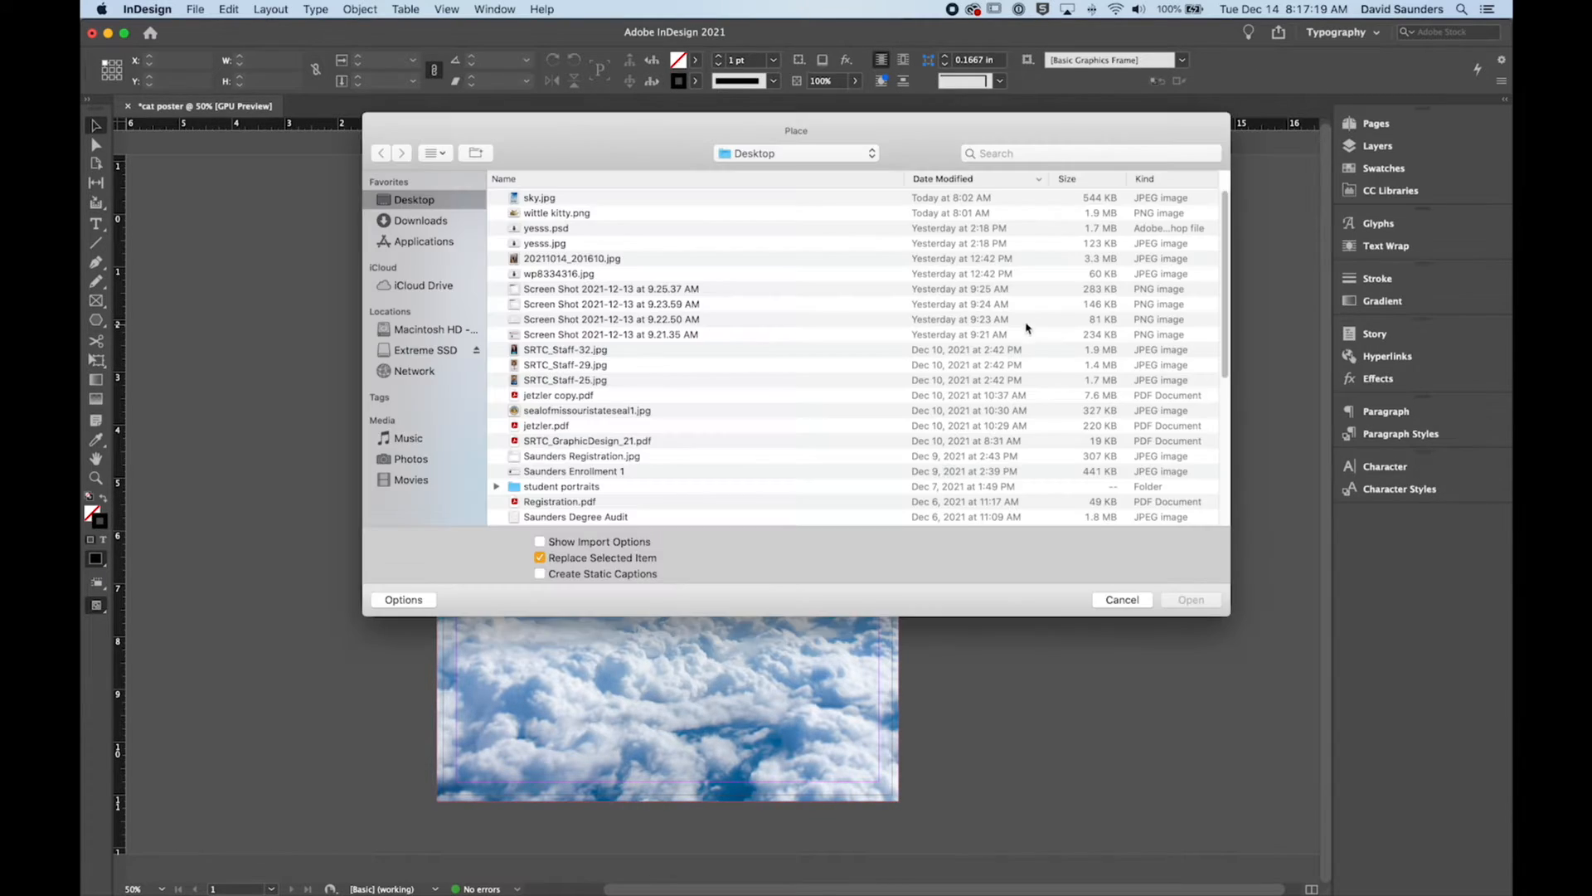
{"action": "left_click", "coordinate": [1130, 600]}
Step: Compare the bounds of the sky frame with those of the enlarged image inside it, leaving nothing selected
{"action": "left_click", "coordinate": [610, 289]}
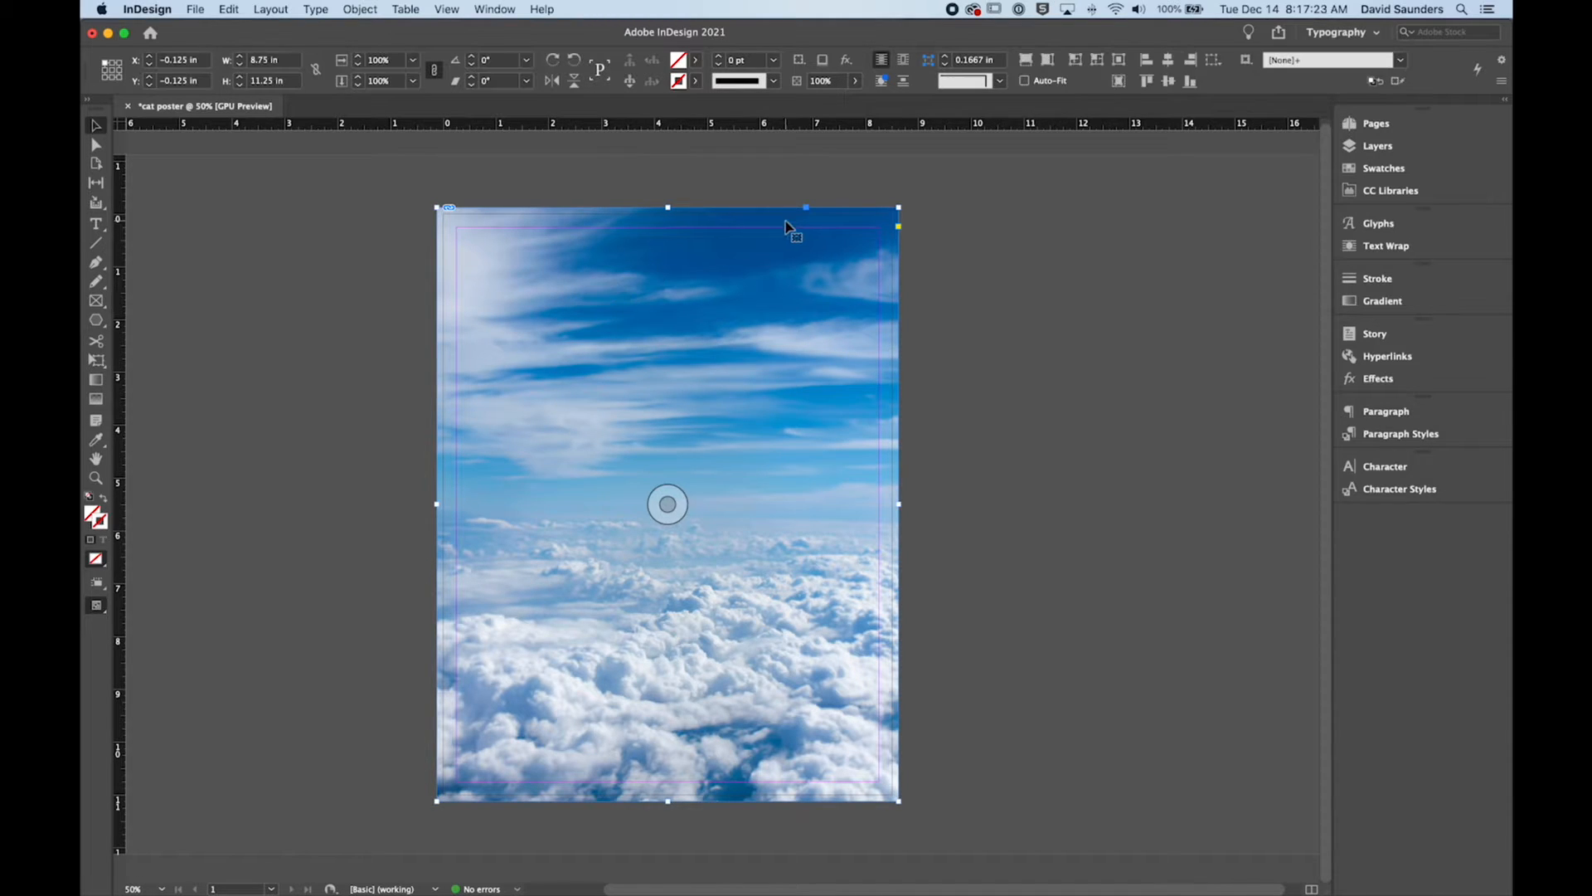
{"action": "mouse_move", "coordinate": [898, 207]}
{"action": "left_mouse_down"}
{"action": "mouse_move", "coordinate": [817, 302]}
{"action": "mouse_move", "coordinate": [889, 196]}
{"action": "mouse_move", "coordinate": [898, 208]}
{"action": "left_mouse_up"}
{"action": "left_click", "coordinate": [921, 396]}
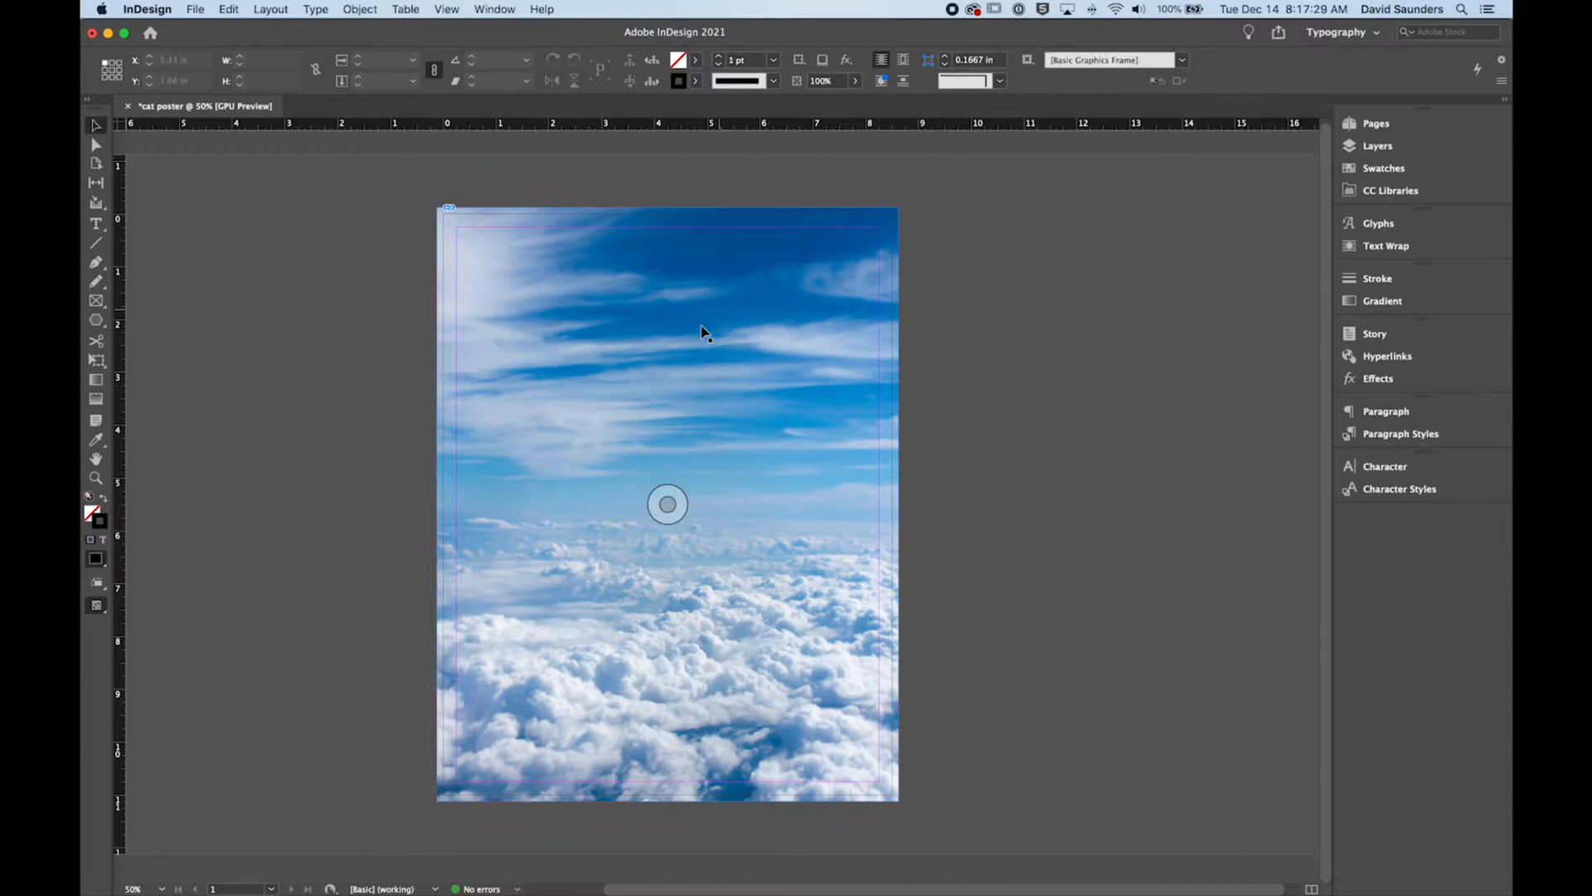
{"action": "double_click", "coordinate": [769, 317]}
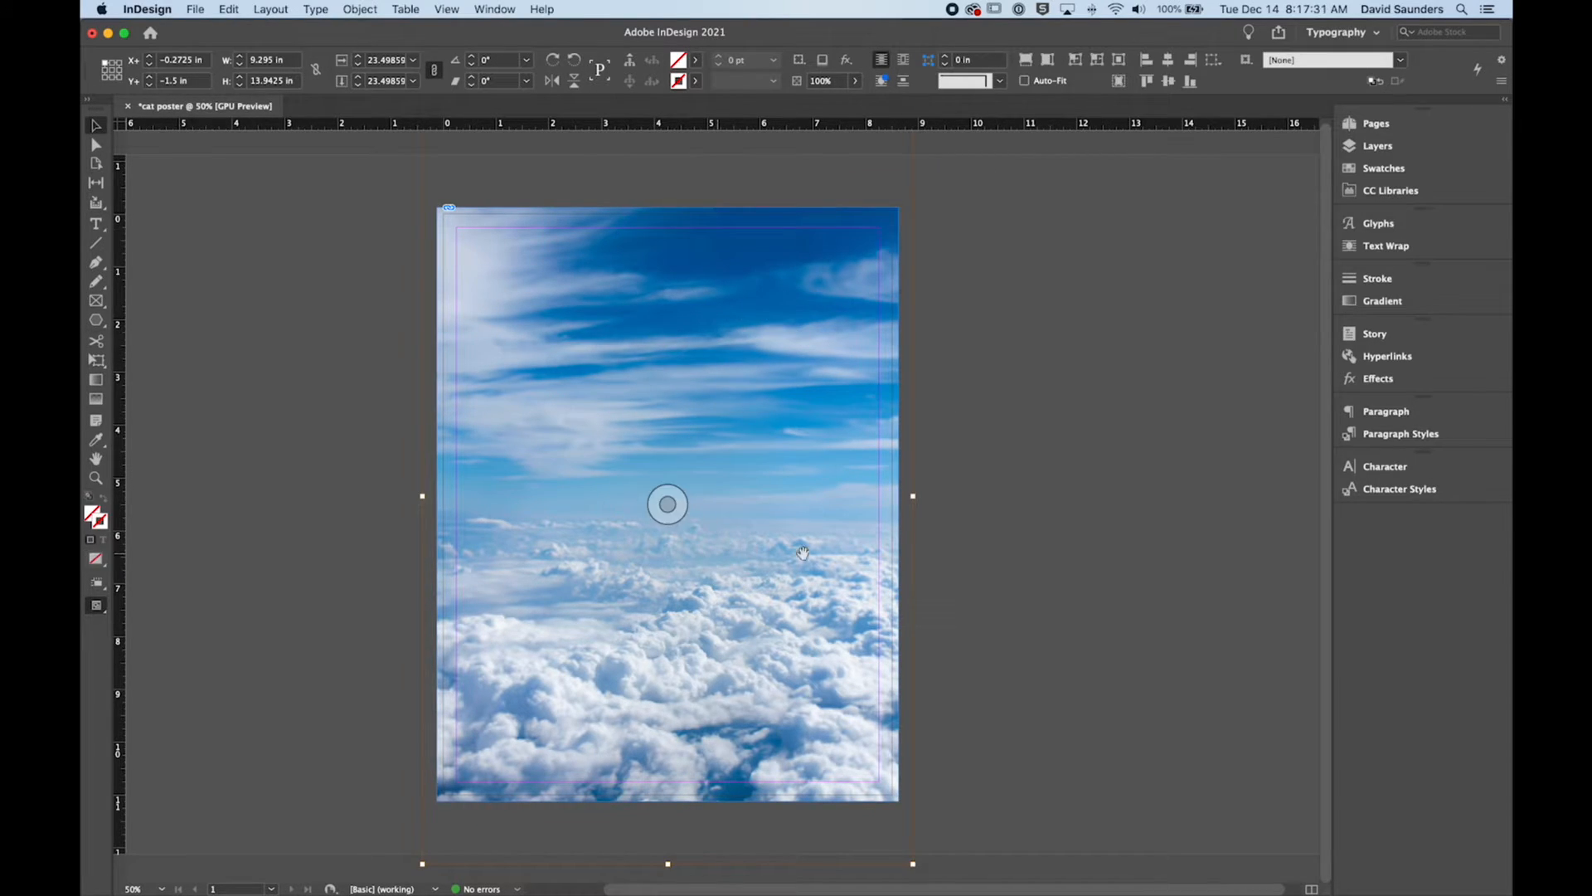
{"action": "left_click", "coordinate": [1029, 398]}
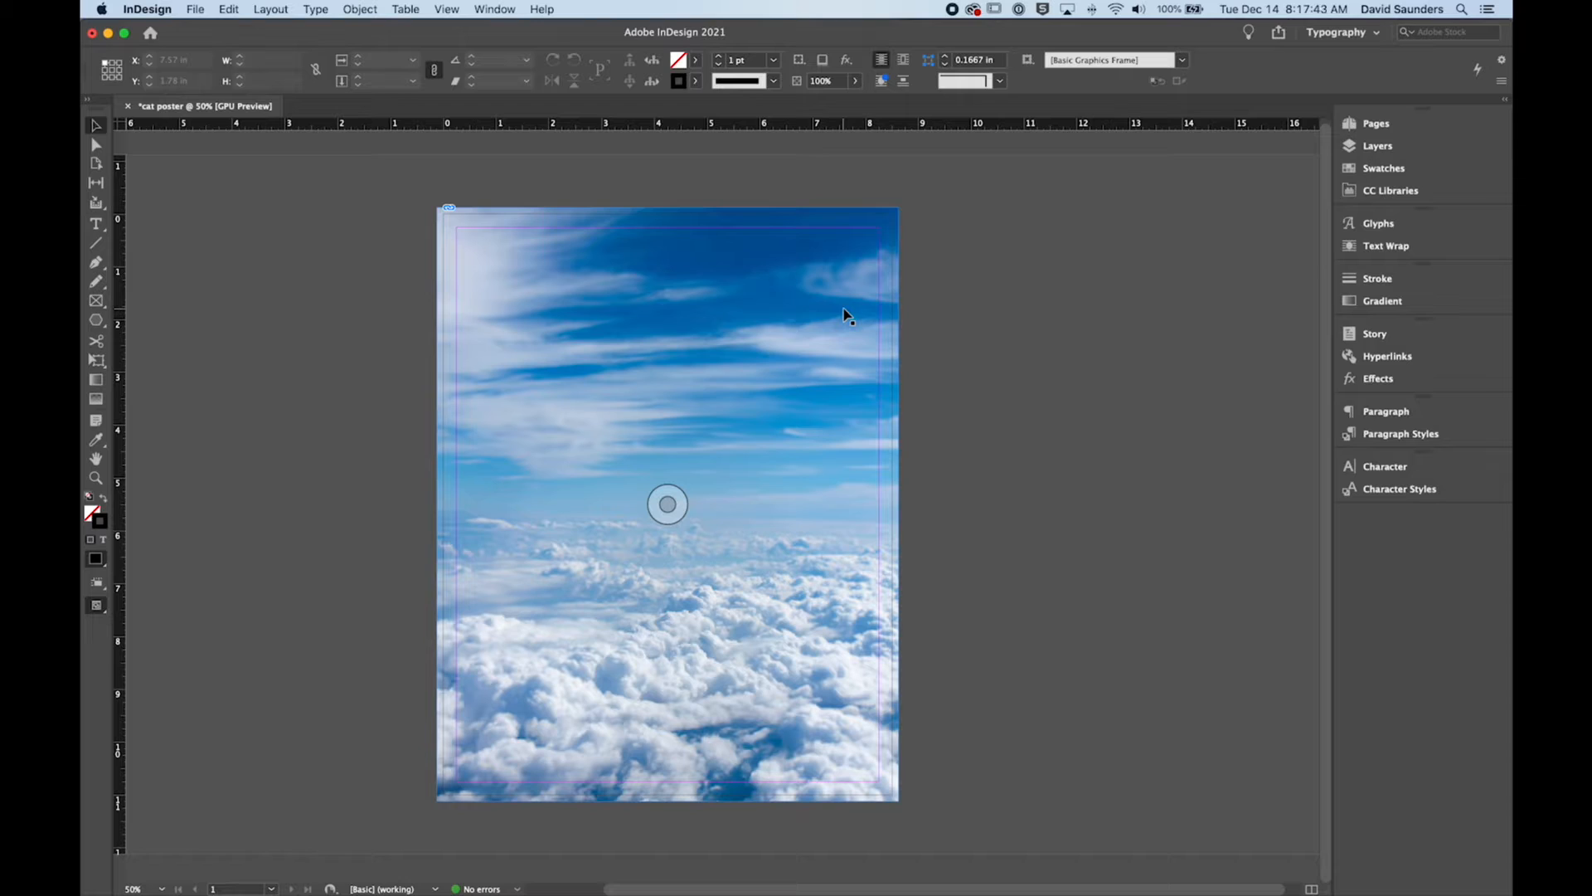
Step: Place the image wittle kitty.png from the Desktop at full size, starting beside the page's upper-left edge
{"action": "key", "text": "super+d"}
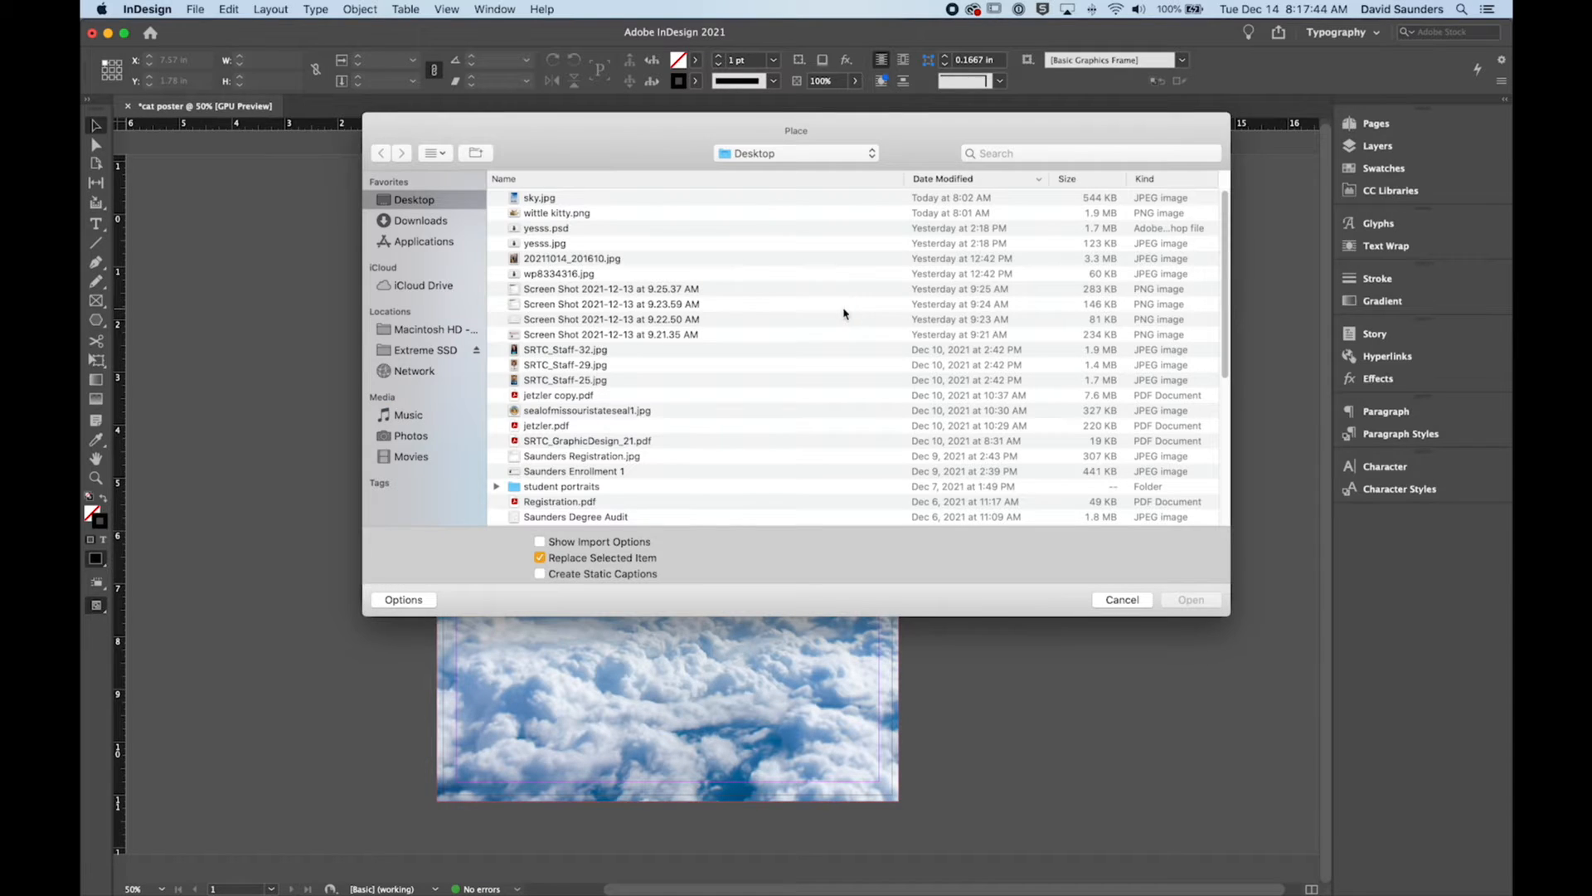
{"action": "left_click", "coordinate": [547, 214]}
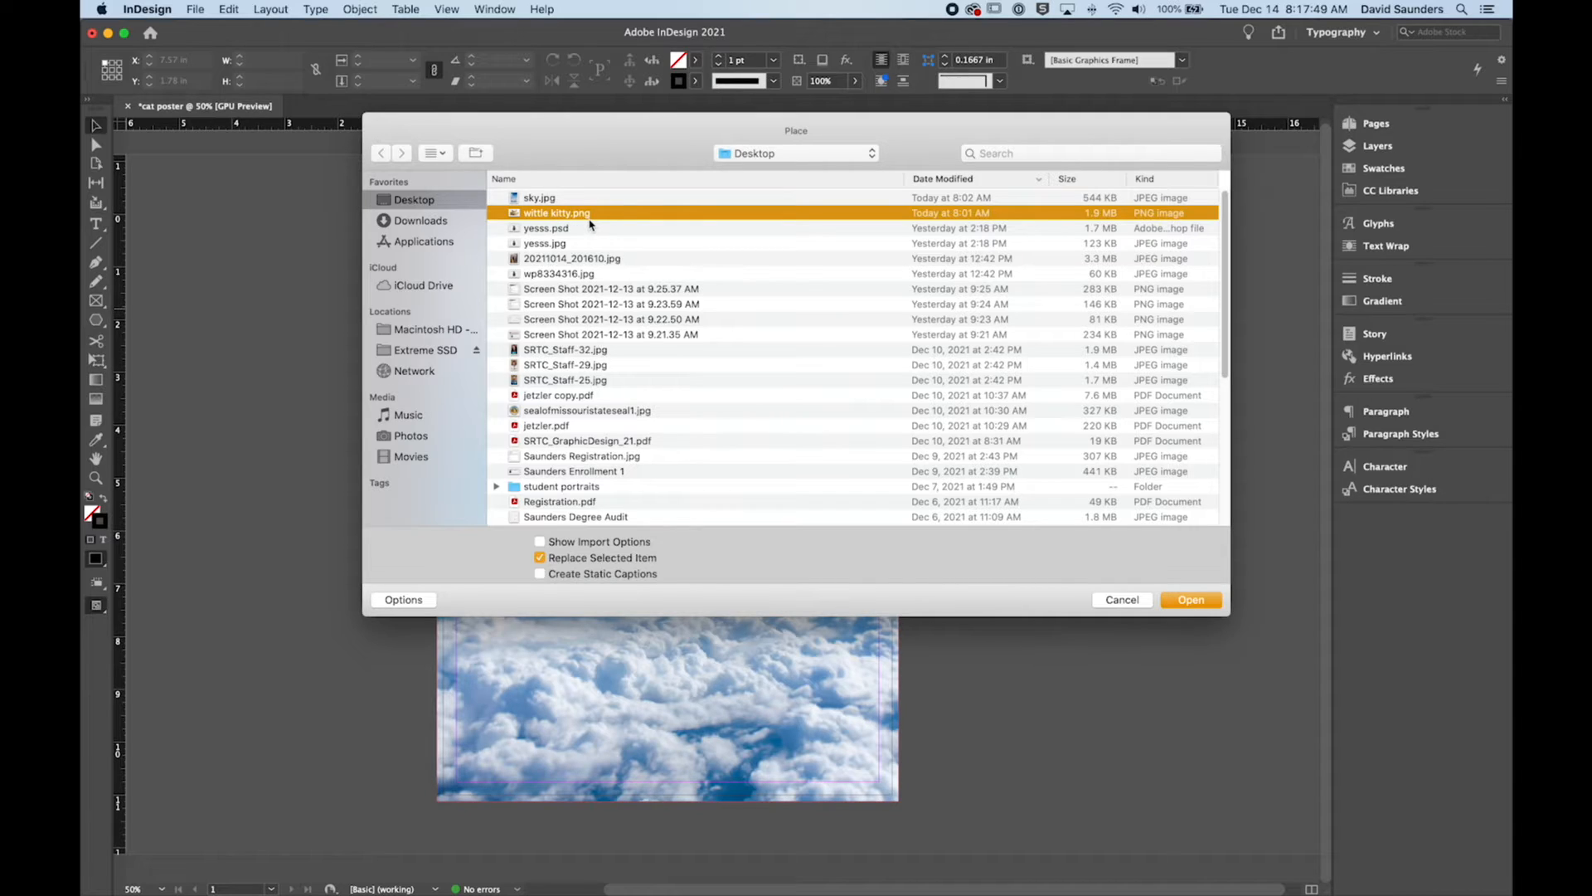
{"action": "left_click_drag", "start_coordinate": [621, 147], "coordinate": [618, 146]}
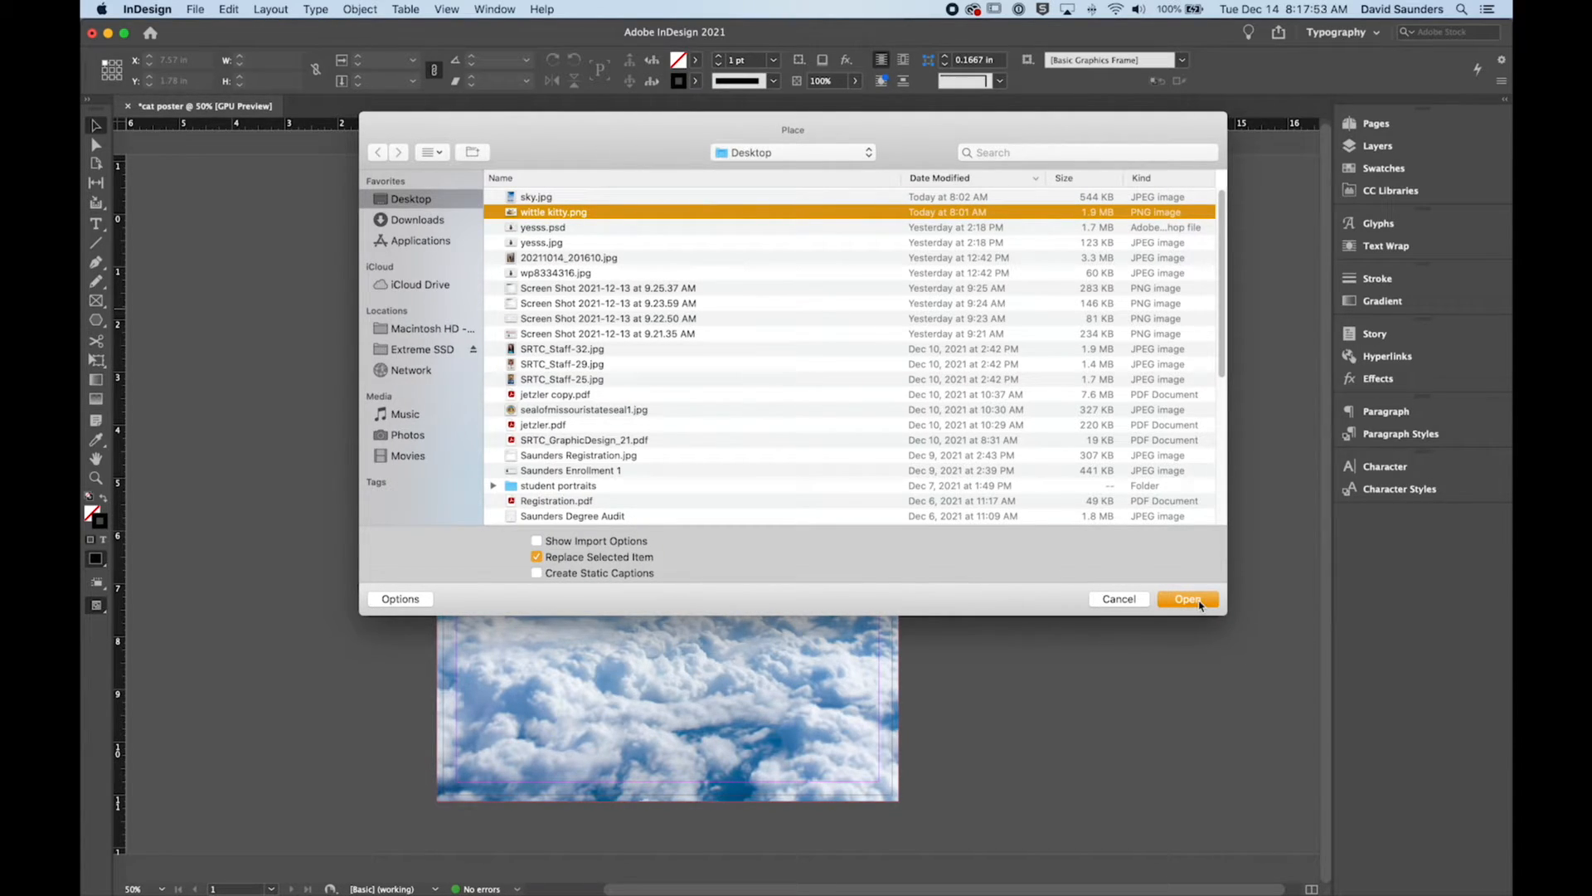
{"action": "left_click", "coordinate": [651, 131]}
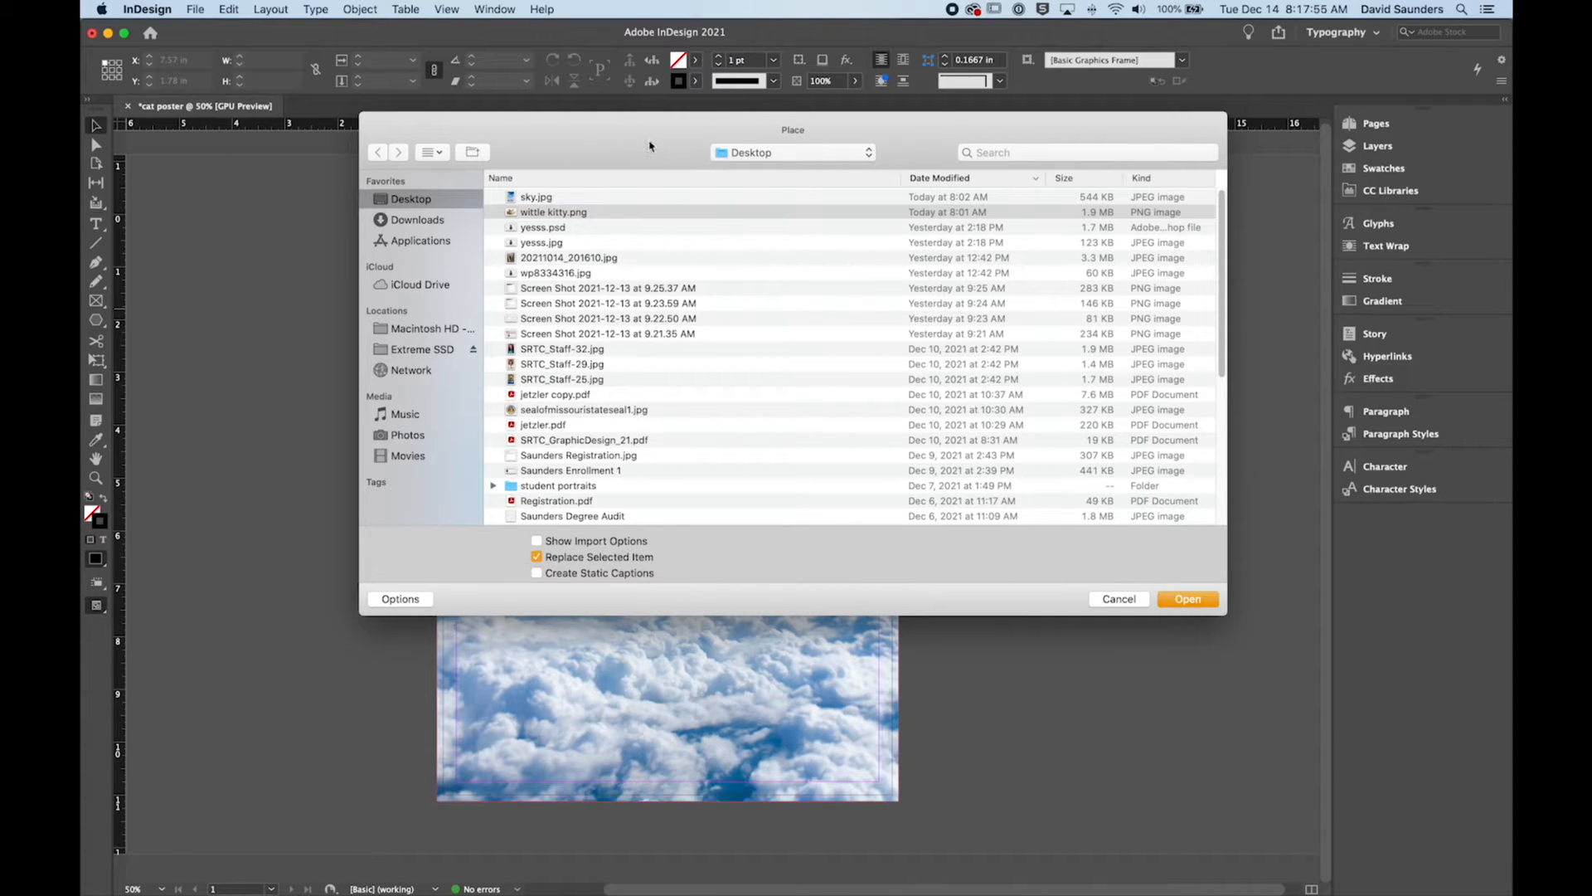
{"action": "left_click", "coordinate": [613, 213]}
{"action": "left_click", "coordinate": [1188, 597]}
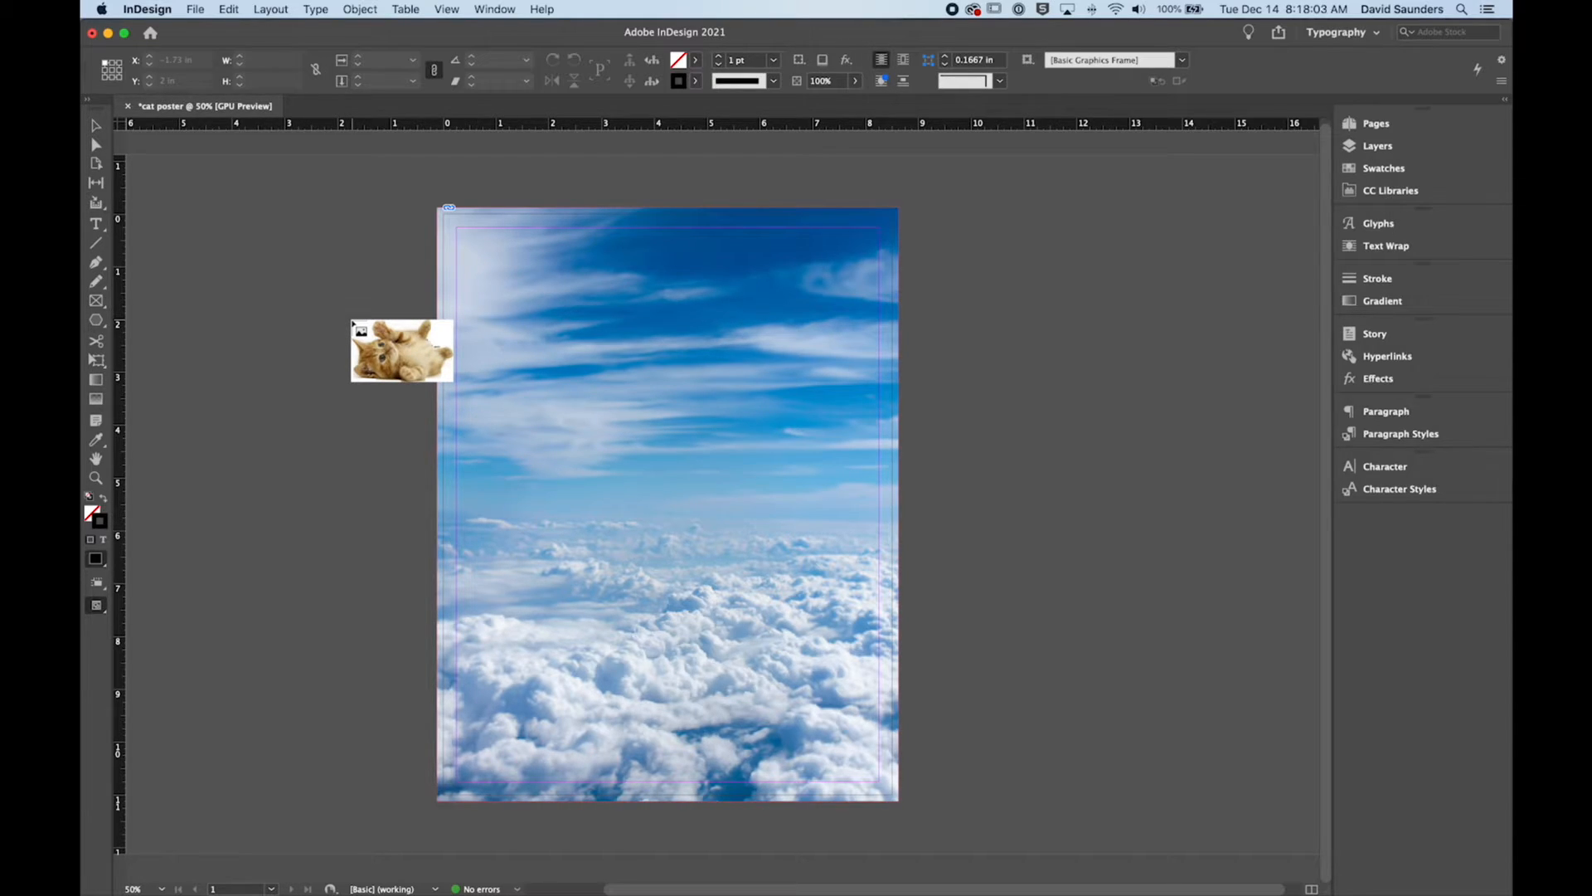
{"action": "left_click", "coordinate": [342, 312]}
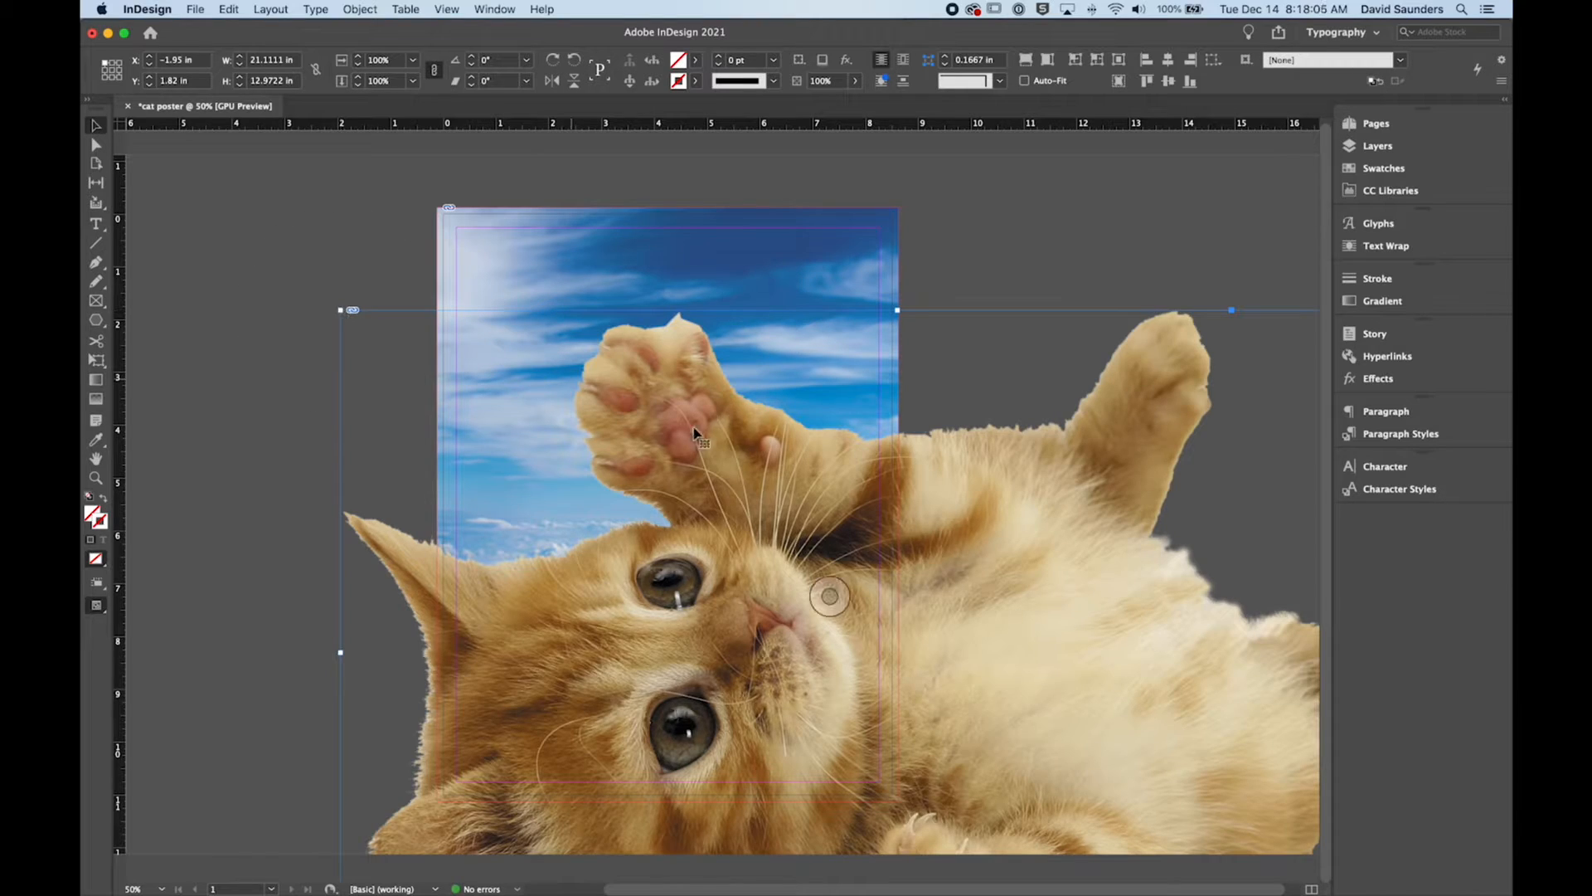
Step: Move the kitten over the page and scale its image inside the frame to about 30.8%, about 6.51 × 4 in
{"action": "left_click_drag", "start_coordinate": [1057, 628], "coordinate": [783, 479]}
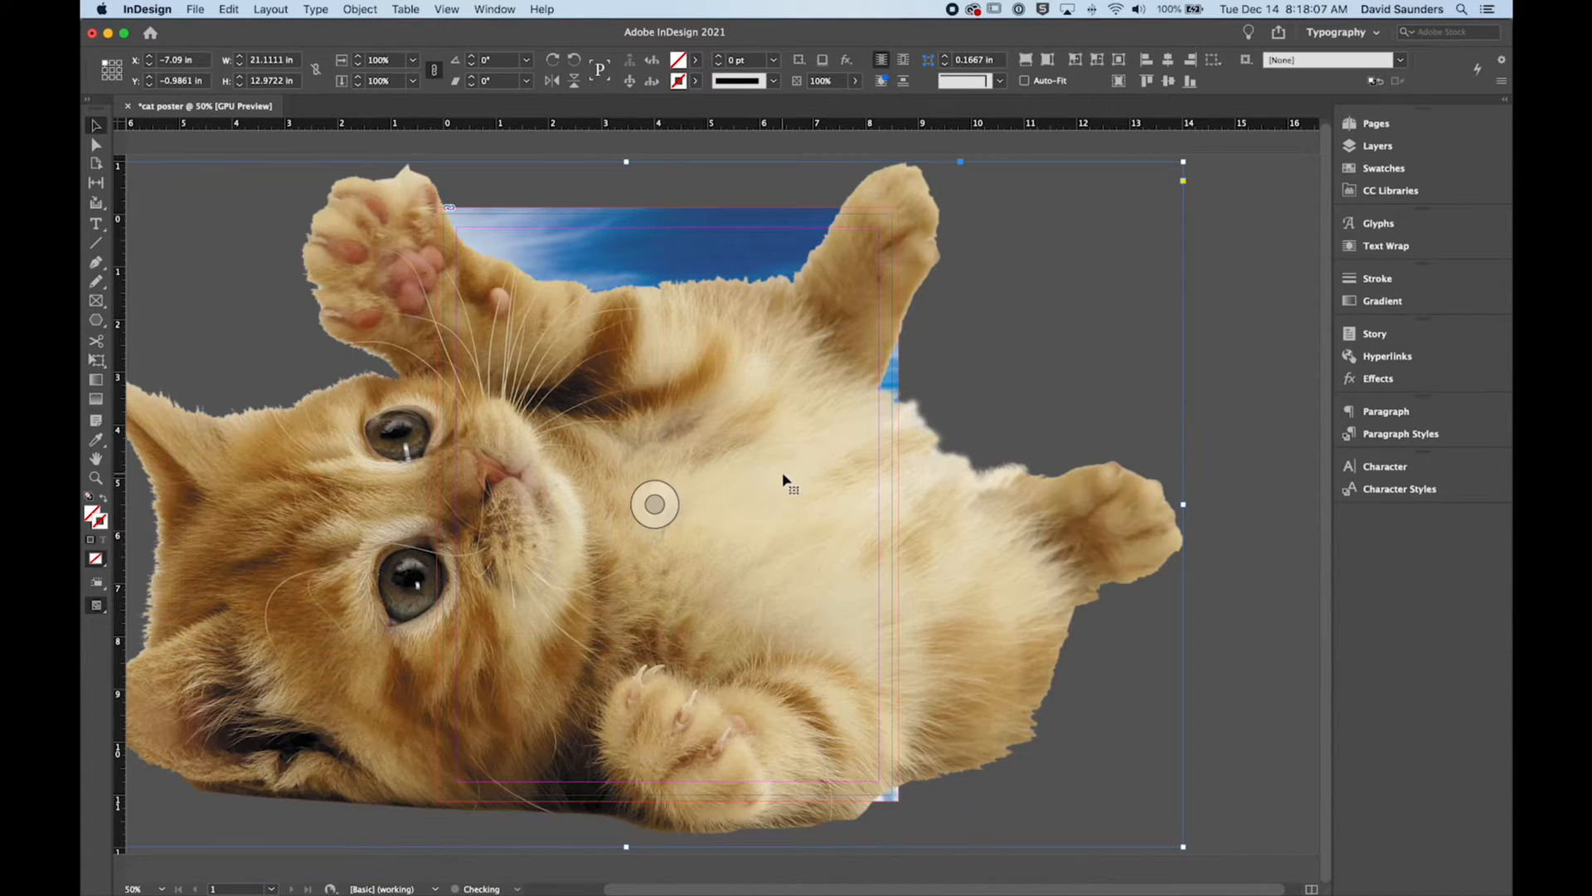
{"action": "double_click", "coordinate": [863, 476]}
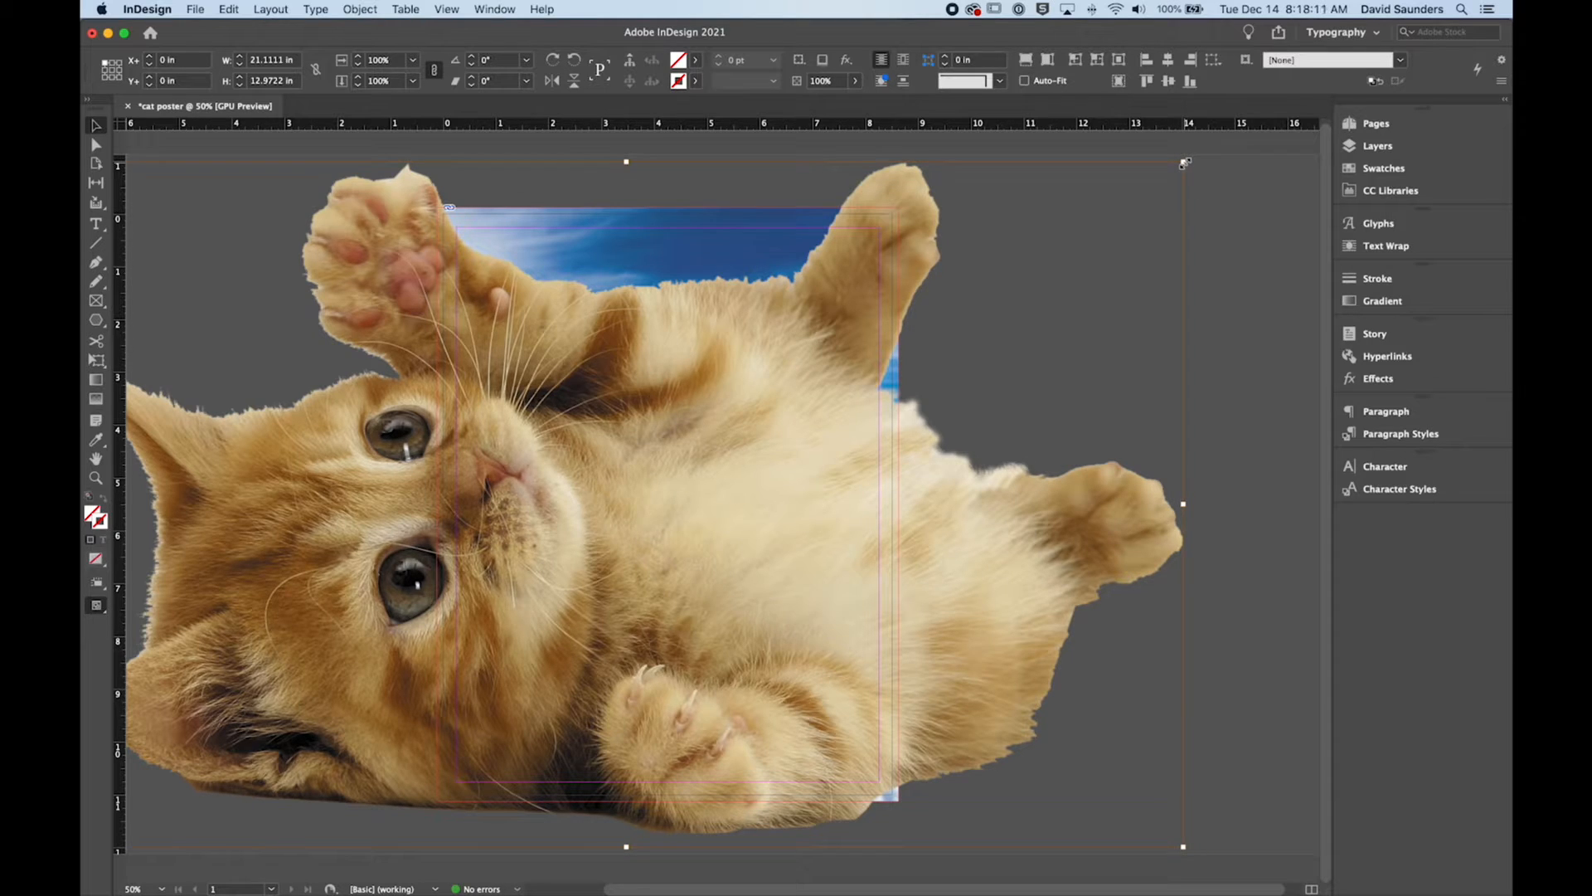
{"action": "left_click_drag", "start_coordinate": [1186, 163], "coordinate": [797, 399]}
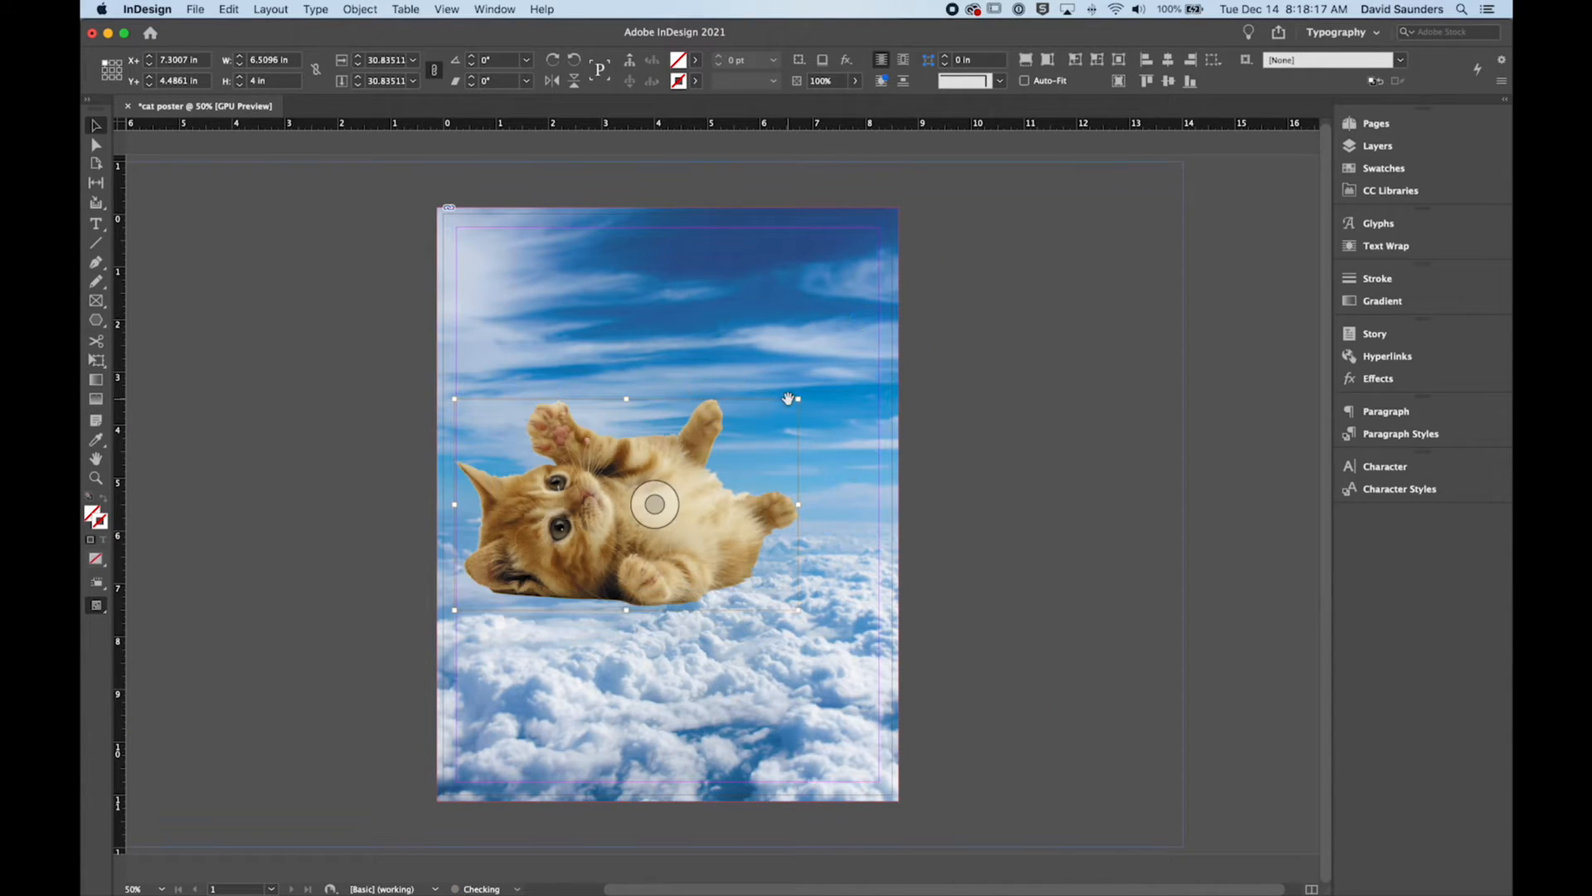
Step: Compare the kitten's oversized frame with its inner image and fit the frame to the image
{"action": "left_click", "coordinate": [1012, 383]}
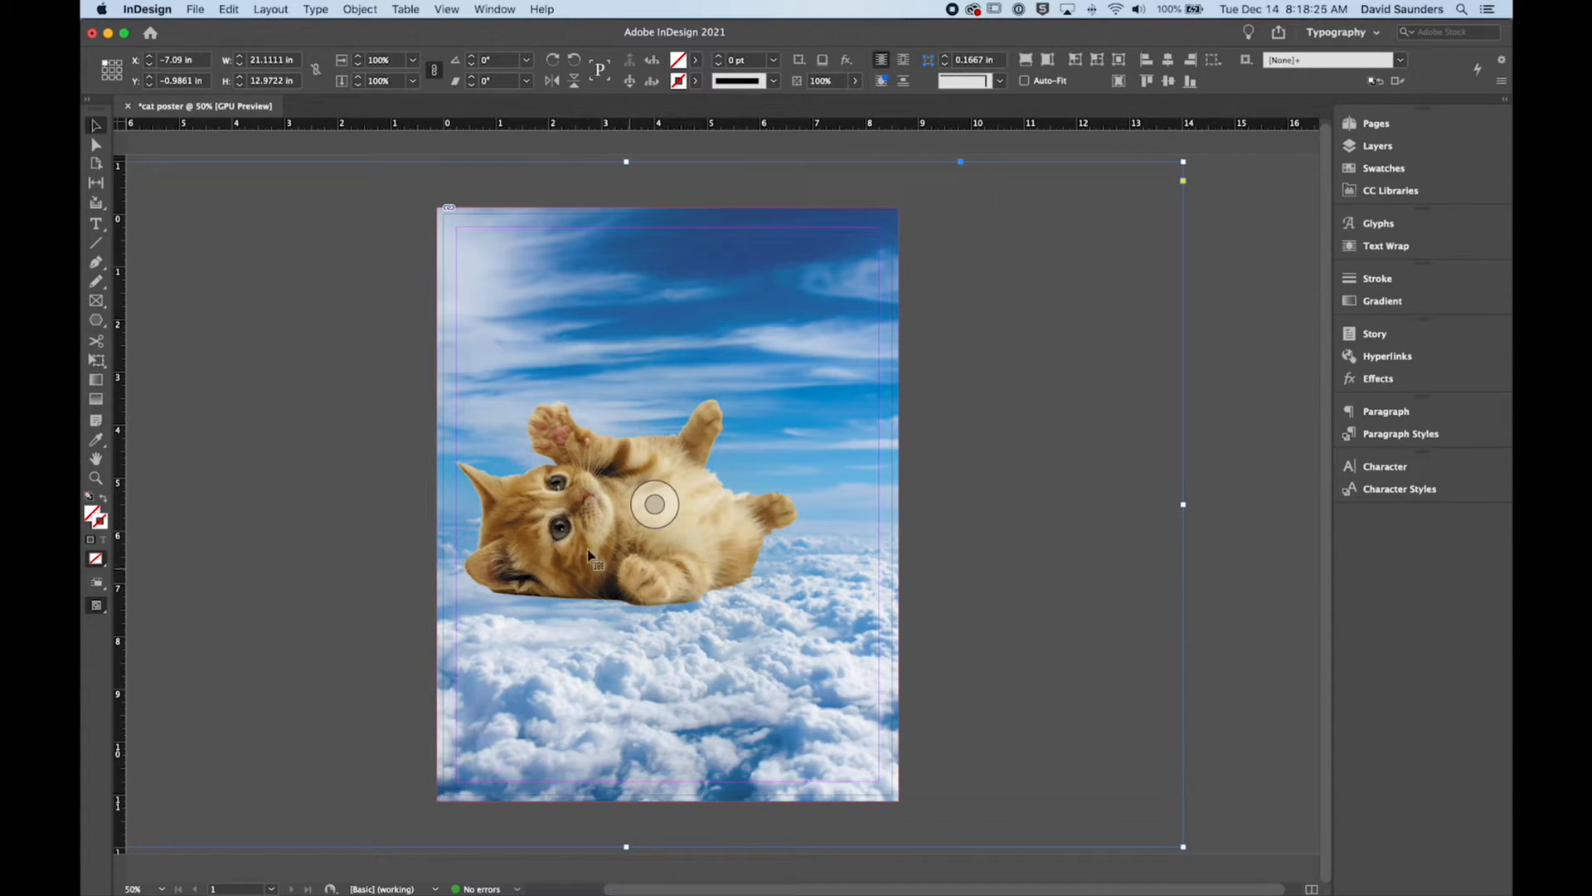
{"action": "double_click", "coordinate": [554, 508]}
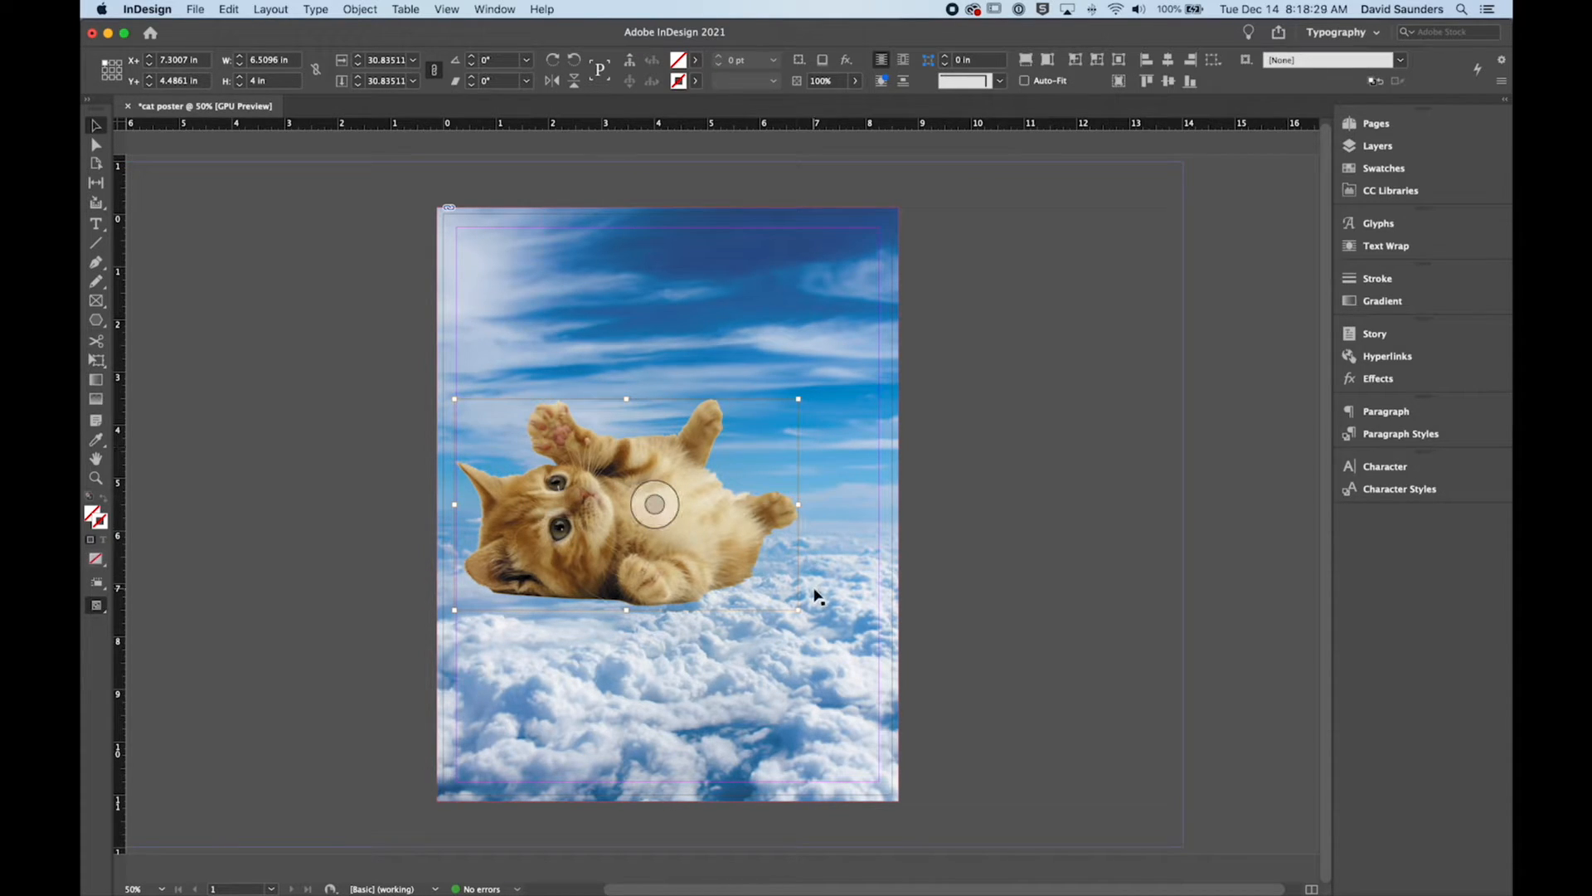
{"action": "left_click", "coordinate": [1187, 242]}
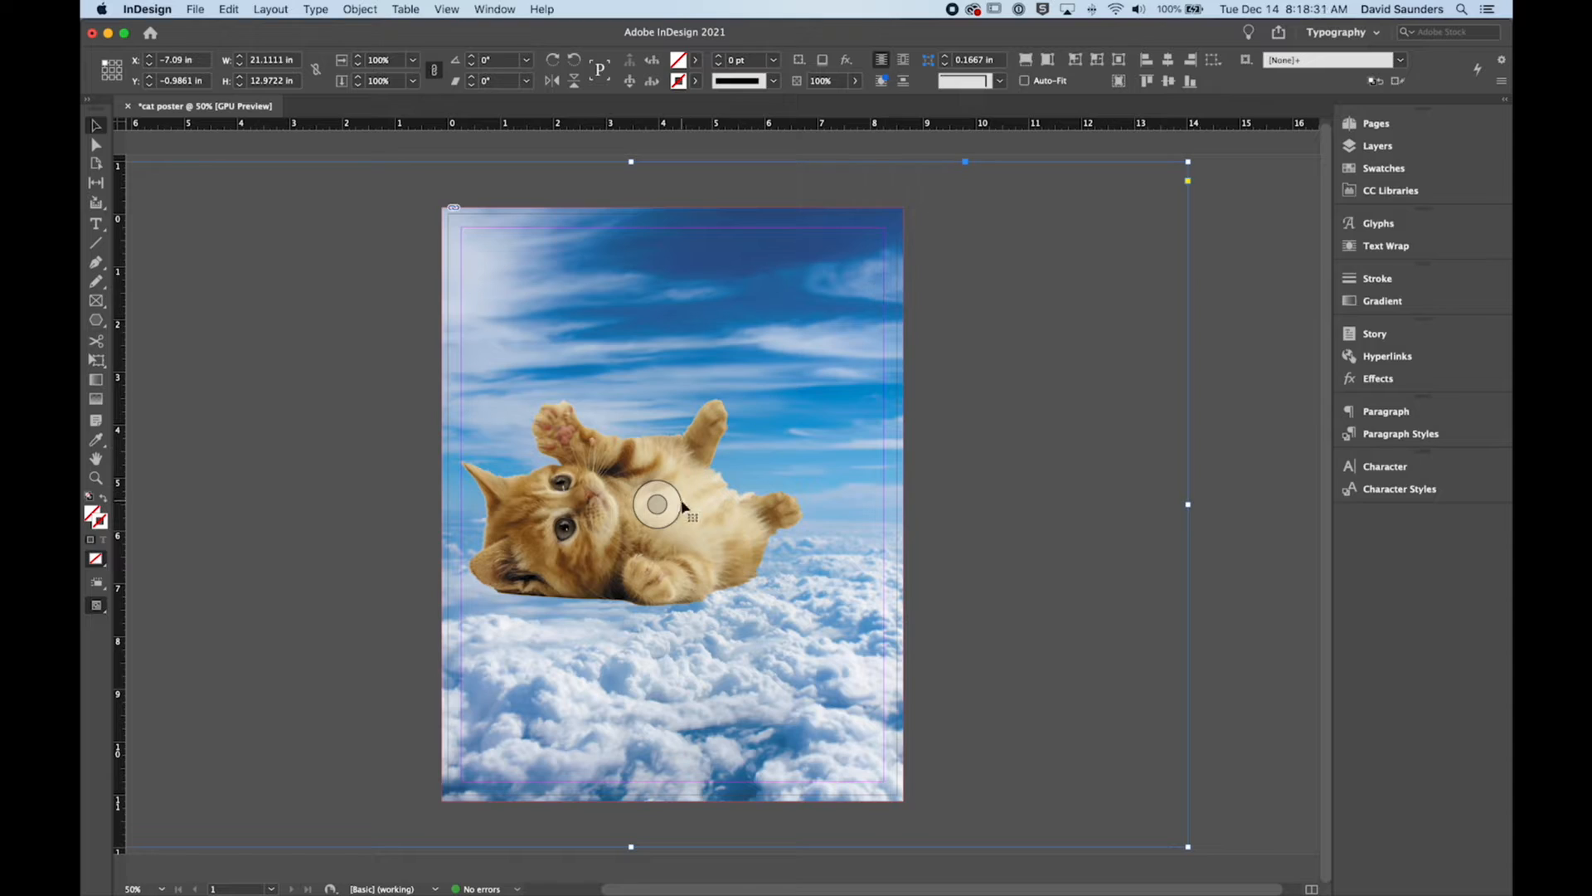
{"action": "double_click", "coordinate": [1191, 160]}
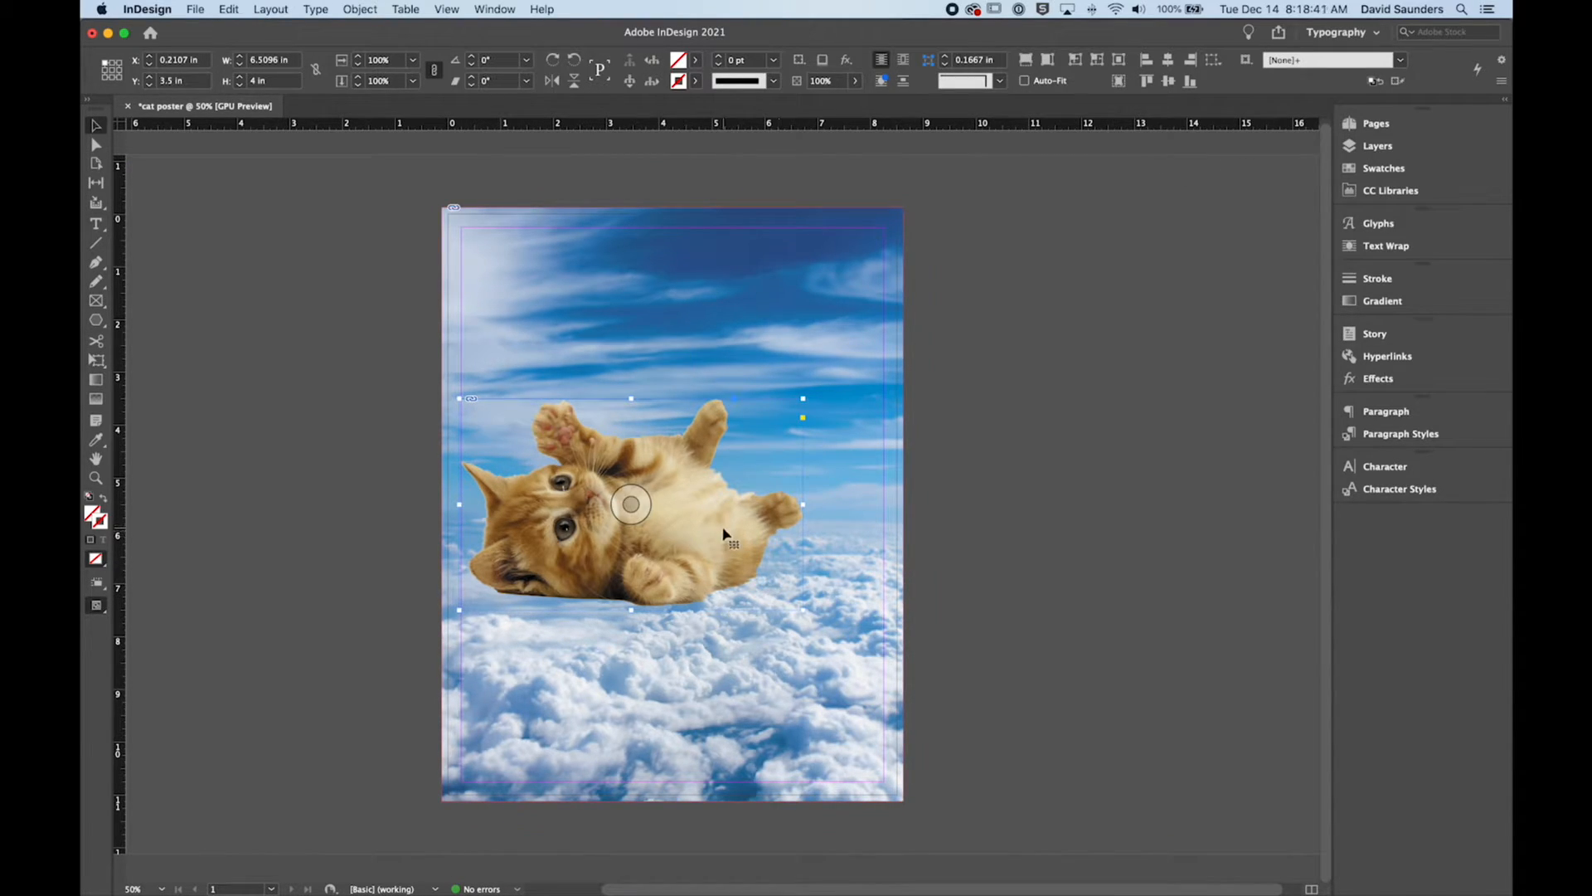
Step: Move the kitten to the page's horizontal centre at about X 1 in, Y 4.72 in, then check it in a guide-free preview
{"action": "left_click_drag", "start_coordinate": [702, 529], "coordinate": [743, 580]}
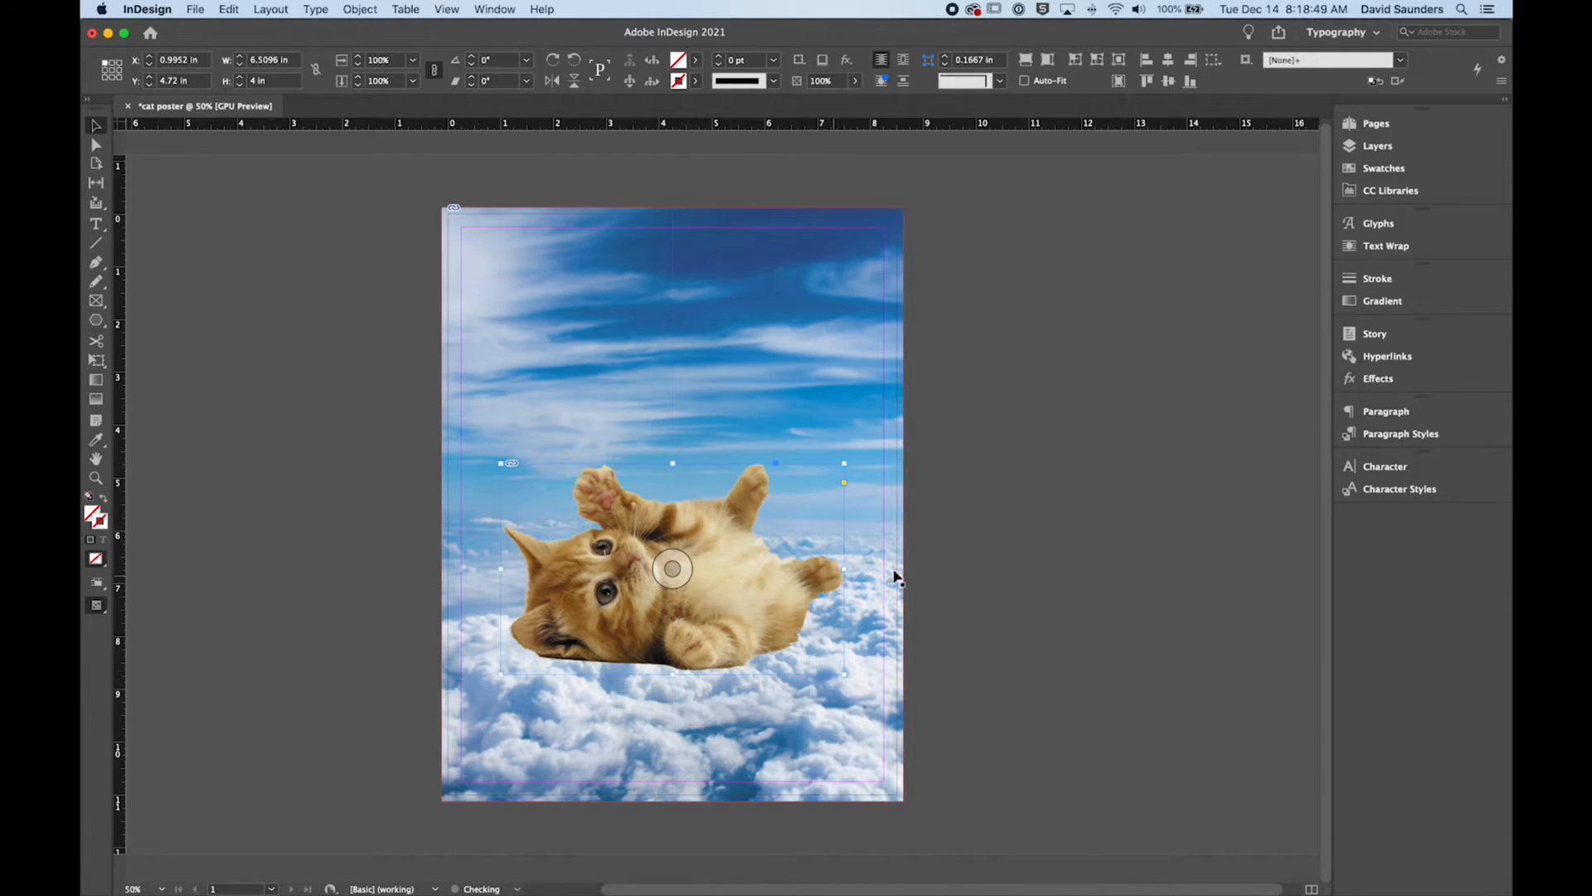
{"action": "left_click", "coordinate": [964, 575]}
{"action": "key", "text": "w"}
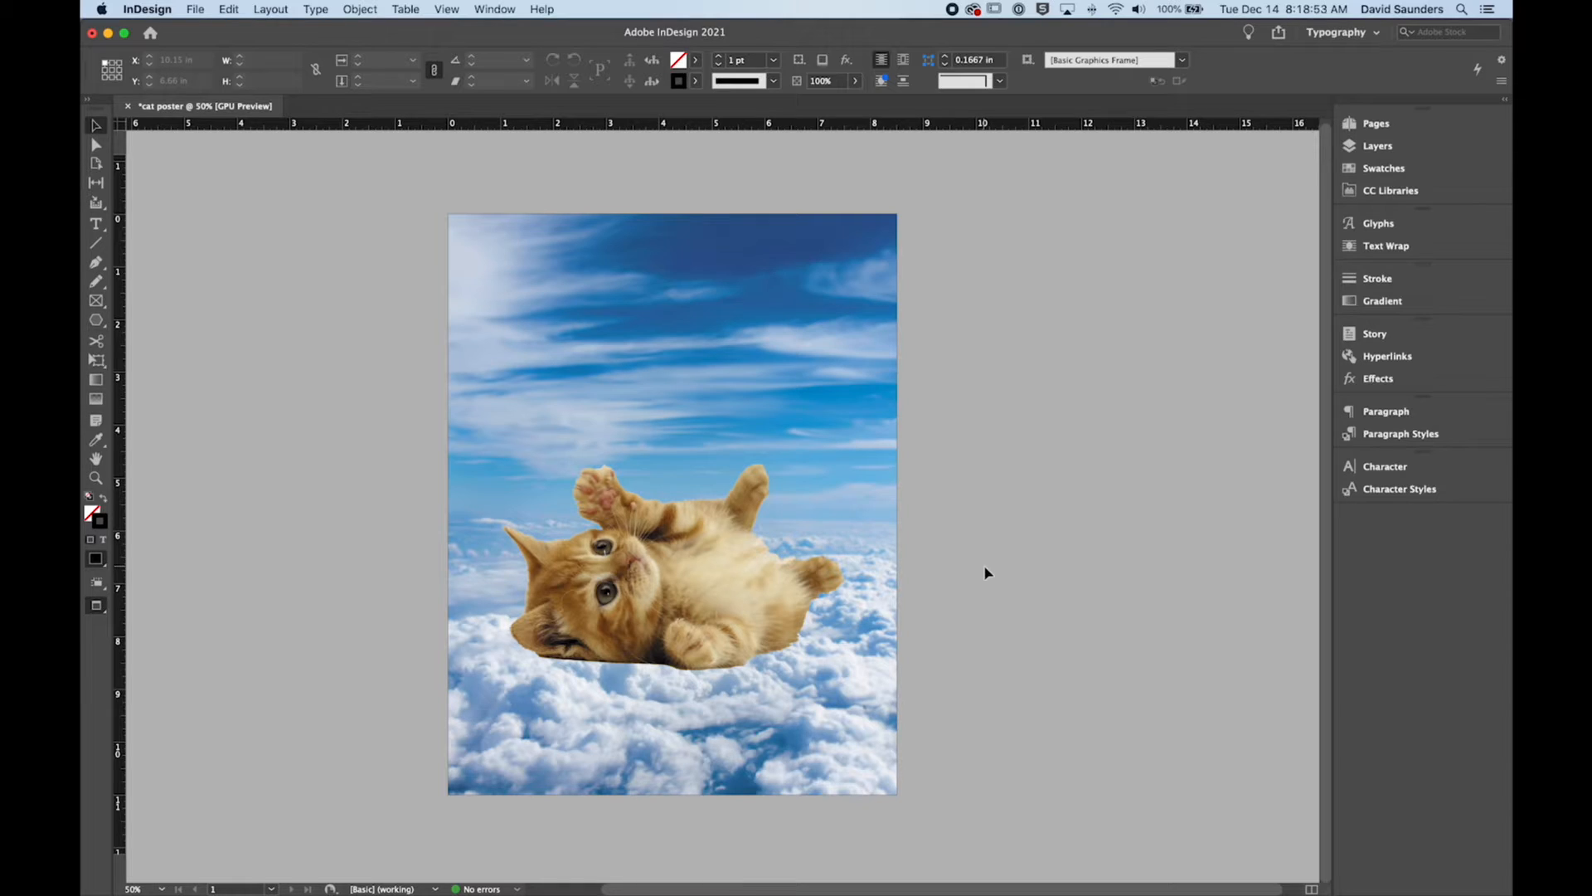
{"action": "key", "text": "w"}
{"action": "left_click", "coordinate": [995, 555]}
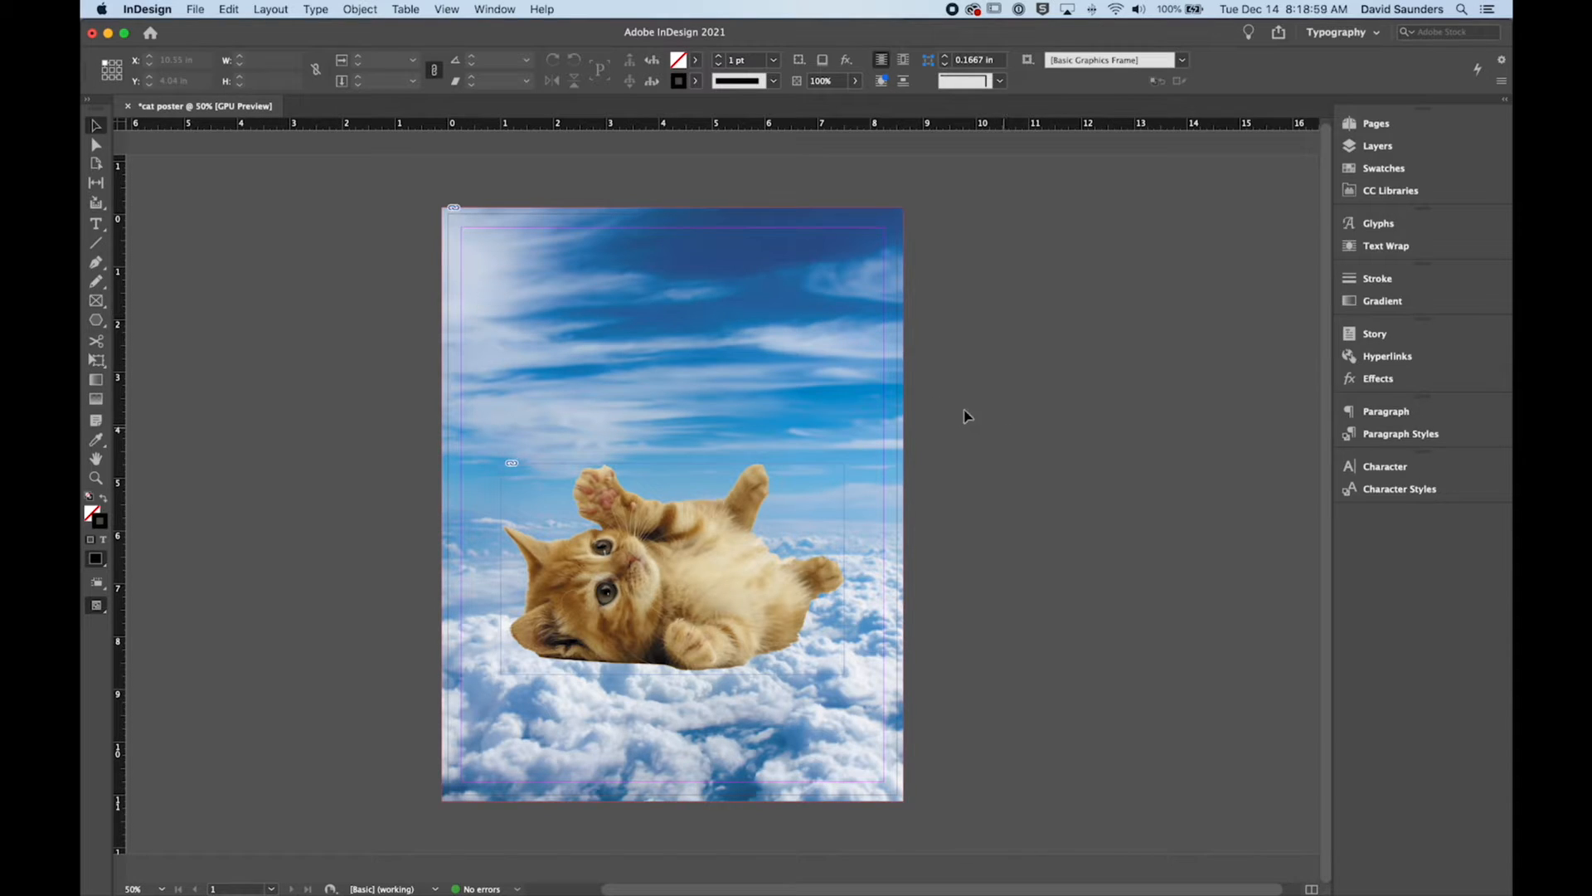
Step: Create a text frame about 4.58 × 2 in above the kitten, enter "Lost Cat", and set it in DIN Condensed (TT) Bold
{"action": "key", "text": "t"}
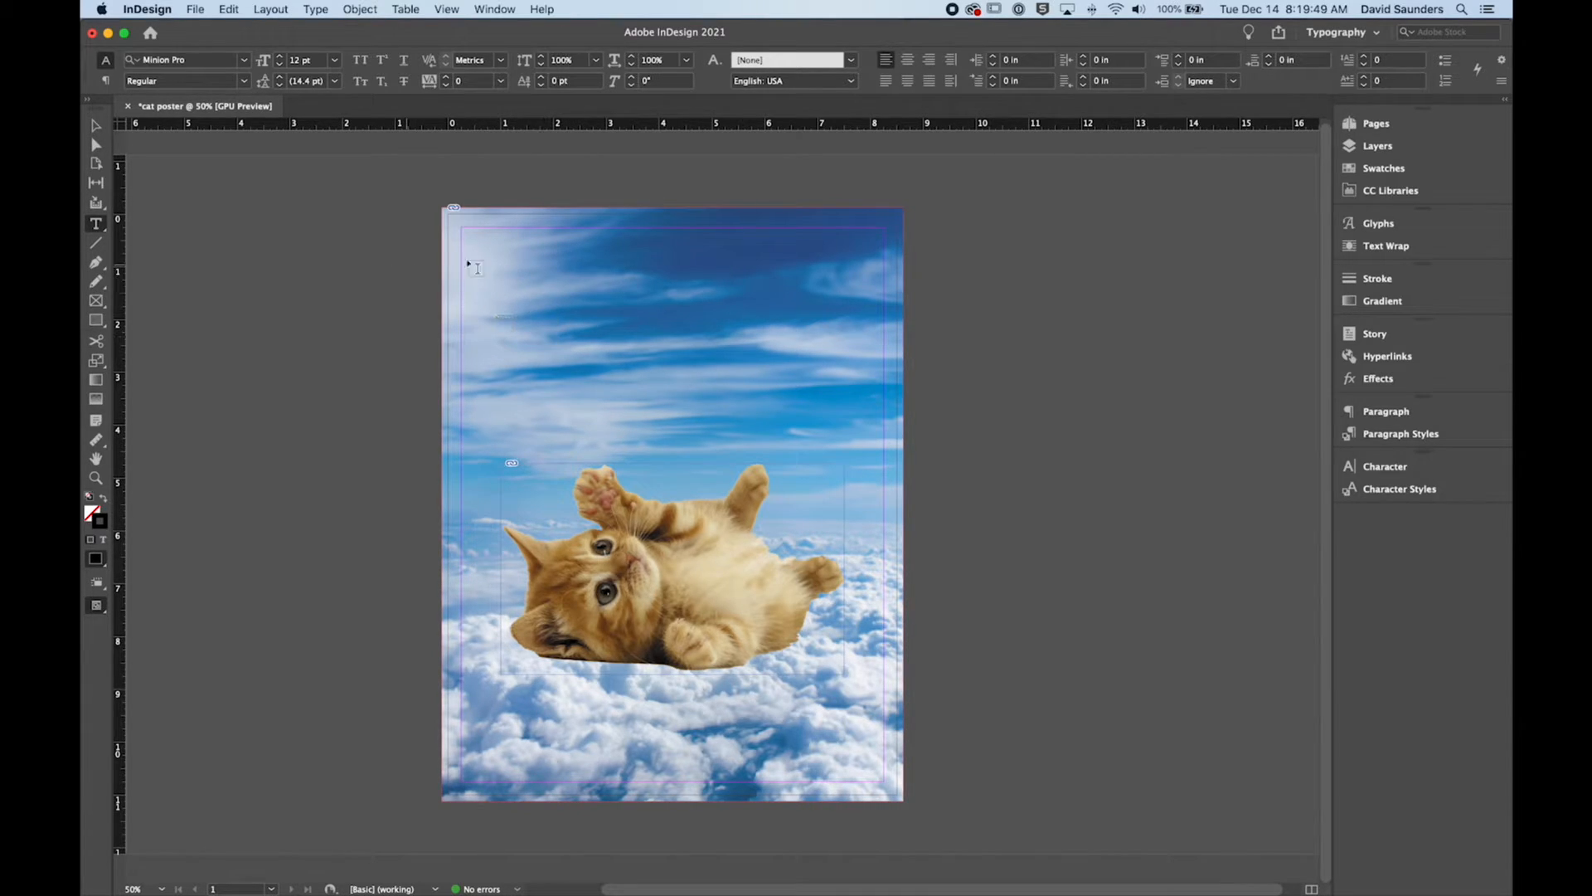
{"action": "left_click_drag", "start_coordinate": [509, 264], "coordinate": [751, 364]}
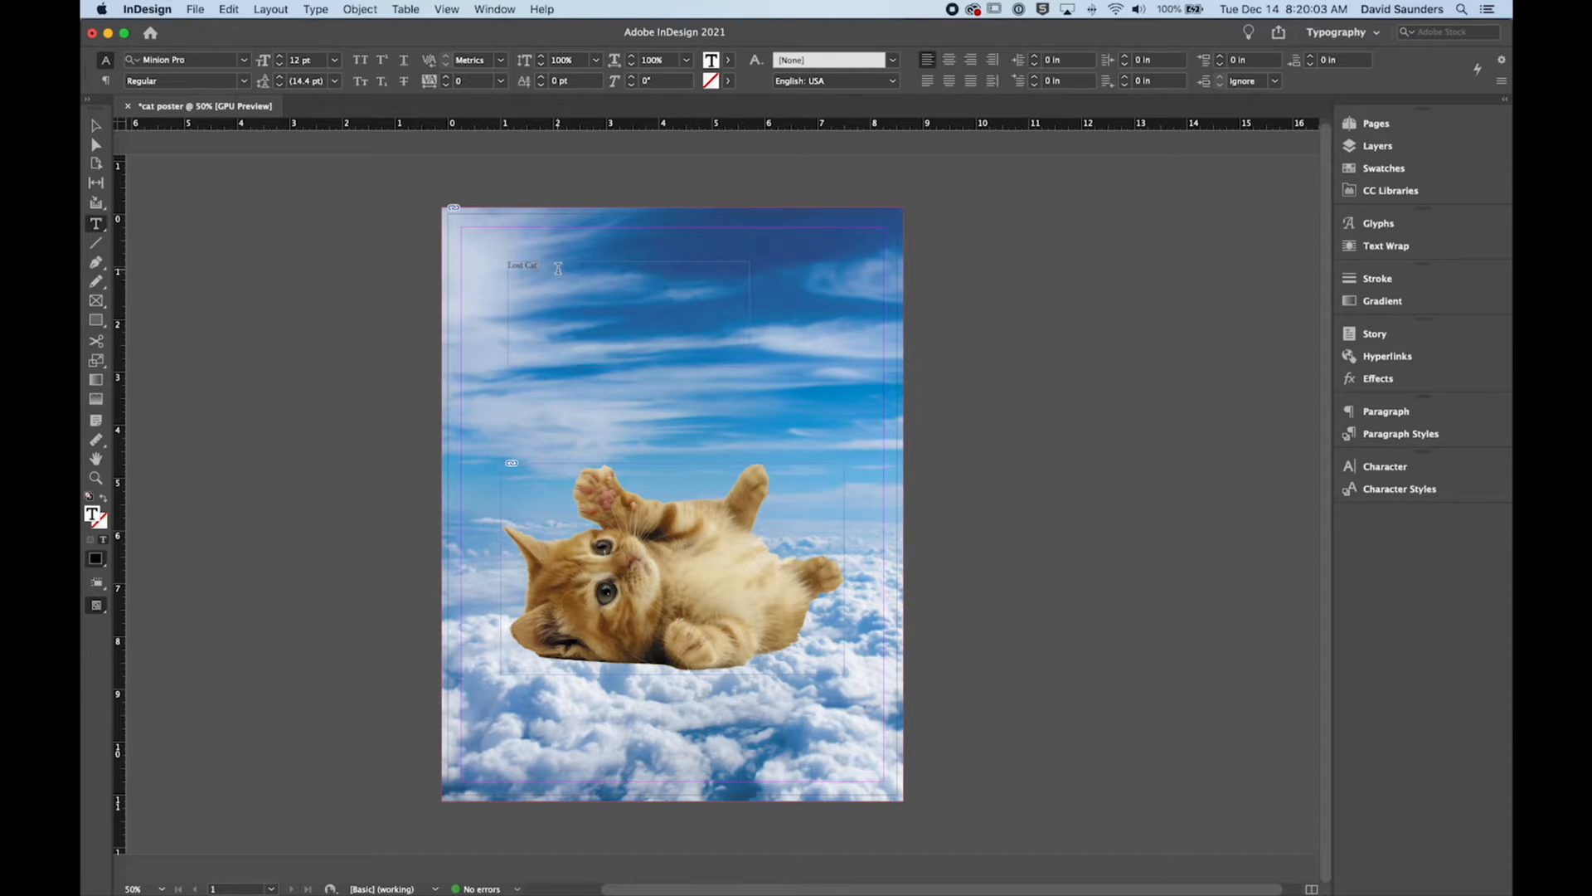
{"action": "left_click_drag", "start_coordinate": [539, 265], "coordinate": [500, 266]}
{"action": "left_click", "coordinate": [241, 61]}
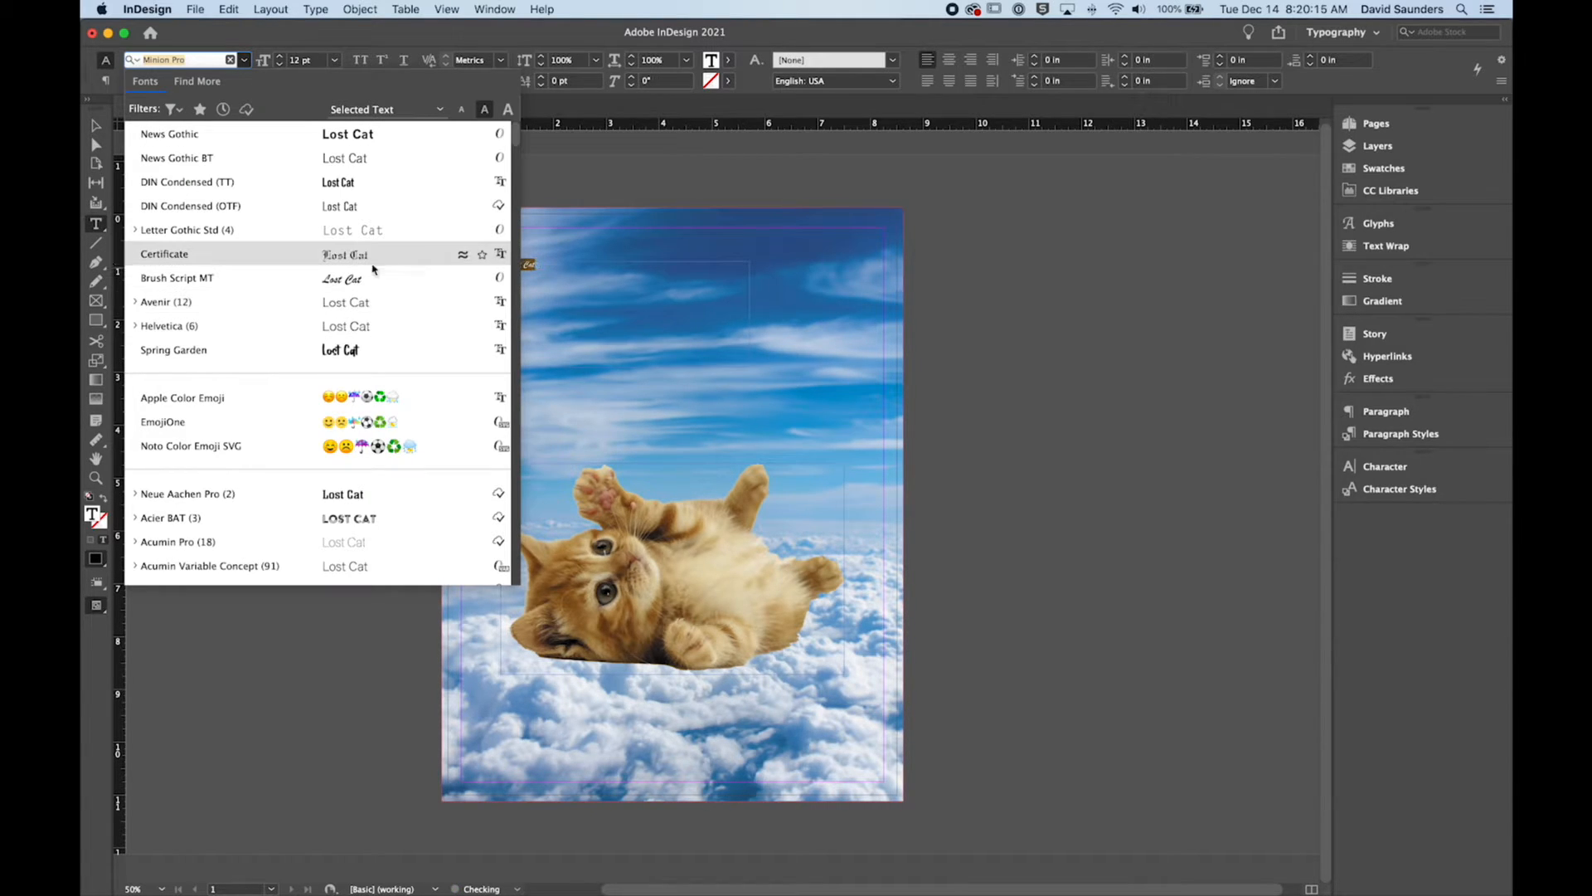
{"action": "left_click", "coordinate": [136, 230]}
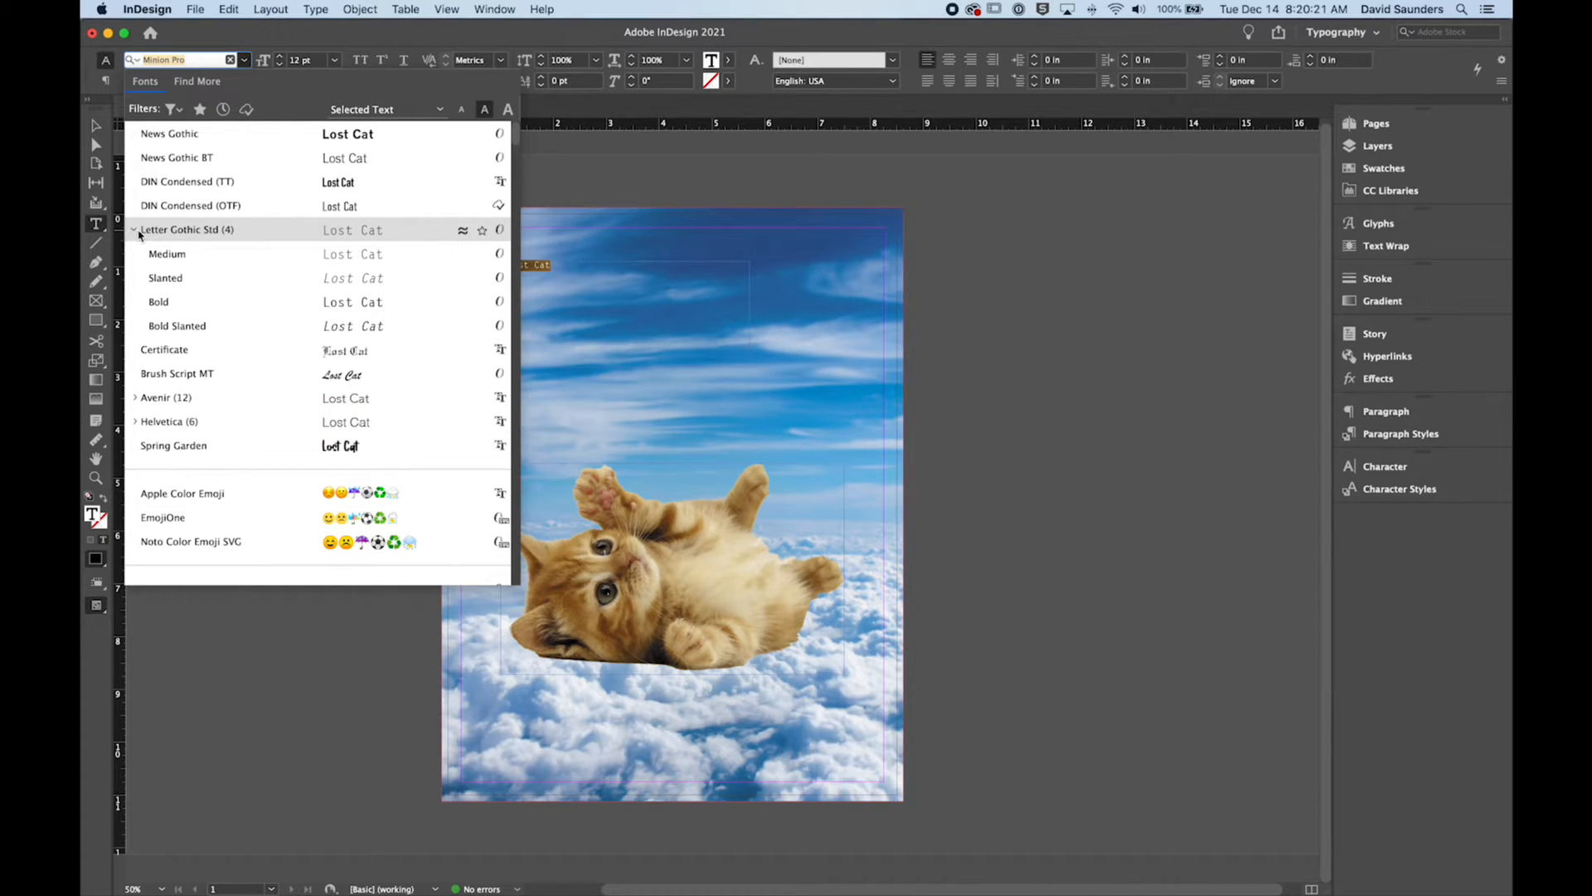
{"action": "left_click", "coordinate": [199, 184]}
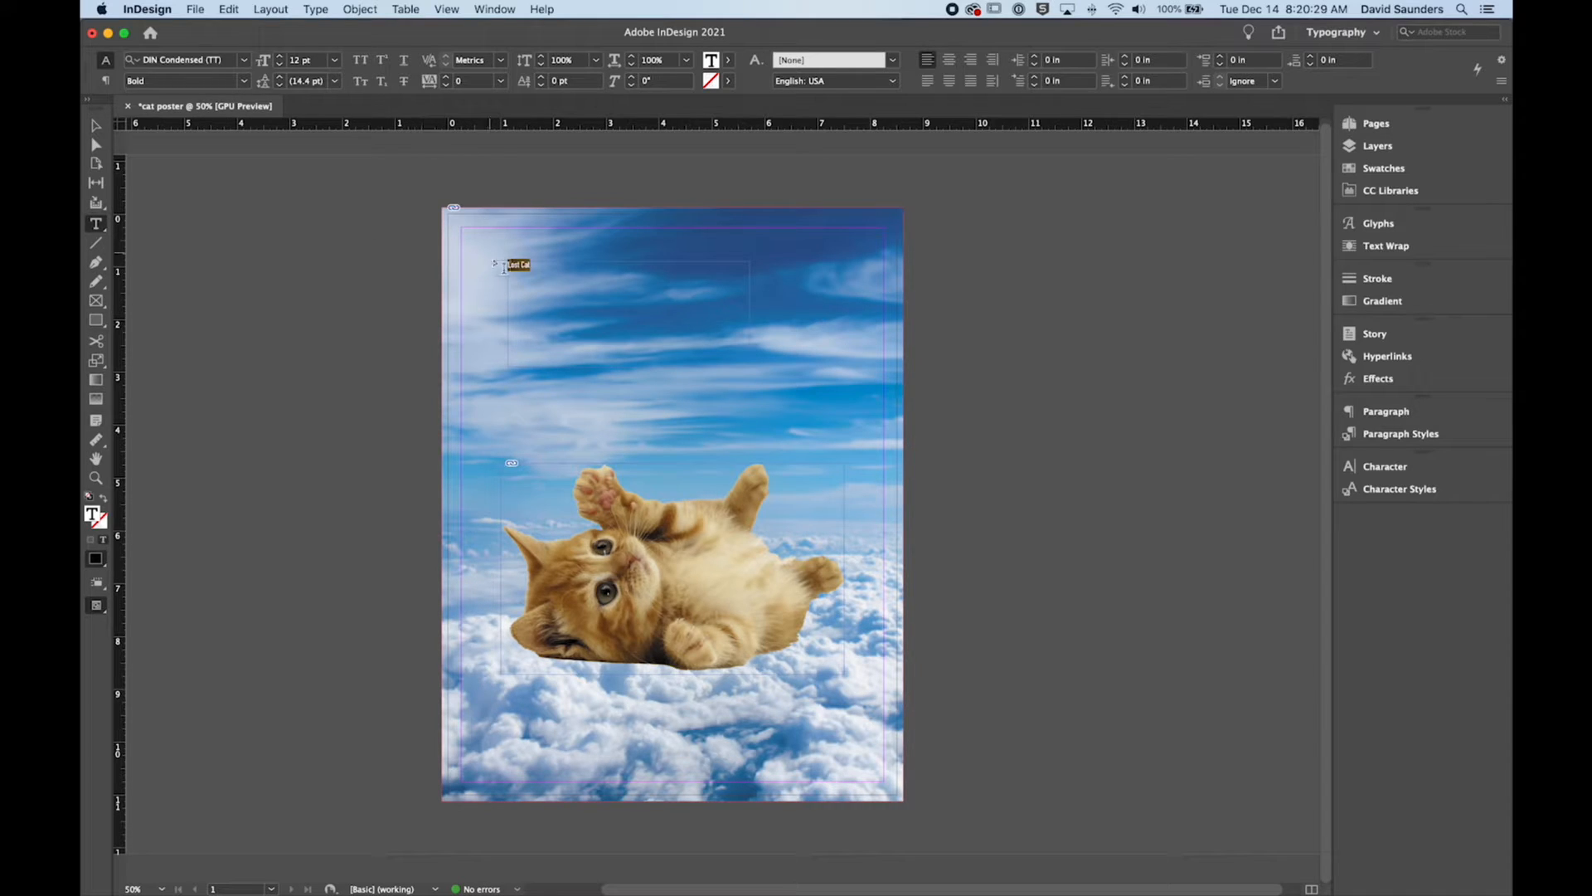
Step: Format the "Lost Cat" headline in all caps at 145 pt
{"action": "left_click", "coordinate": [367, 65]}
{"action": "left_click", "coordinate": [282, 60]}
{"action": "left_click", "coordinate": [282, 58]}
{"action": "left_click", "coordinate": [282, 58]}
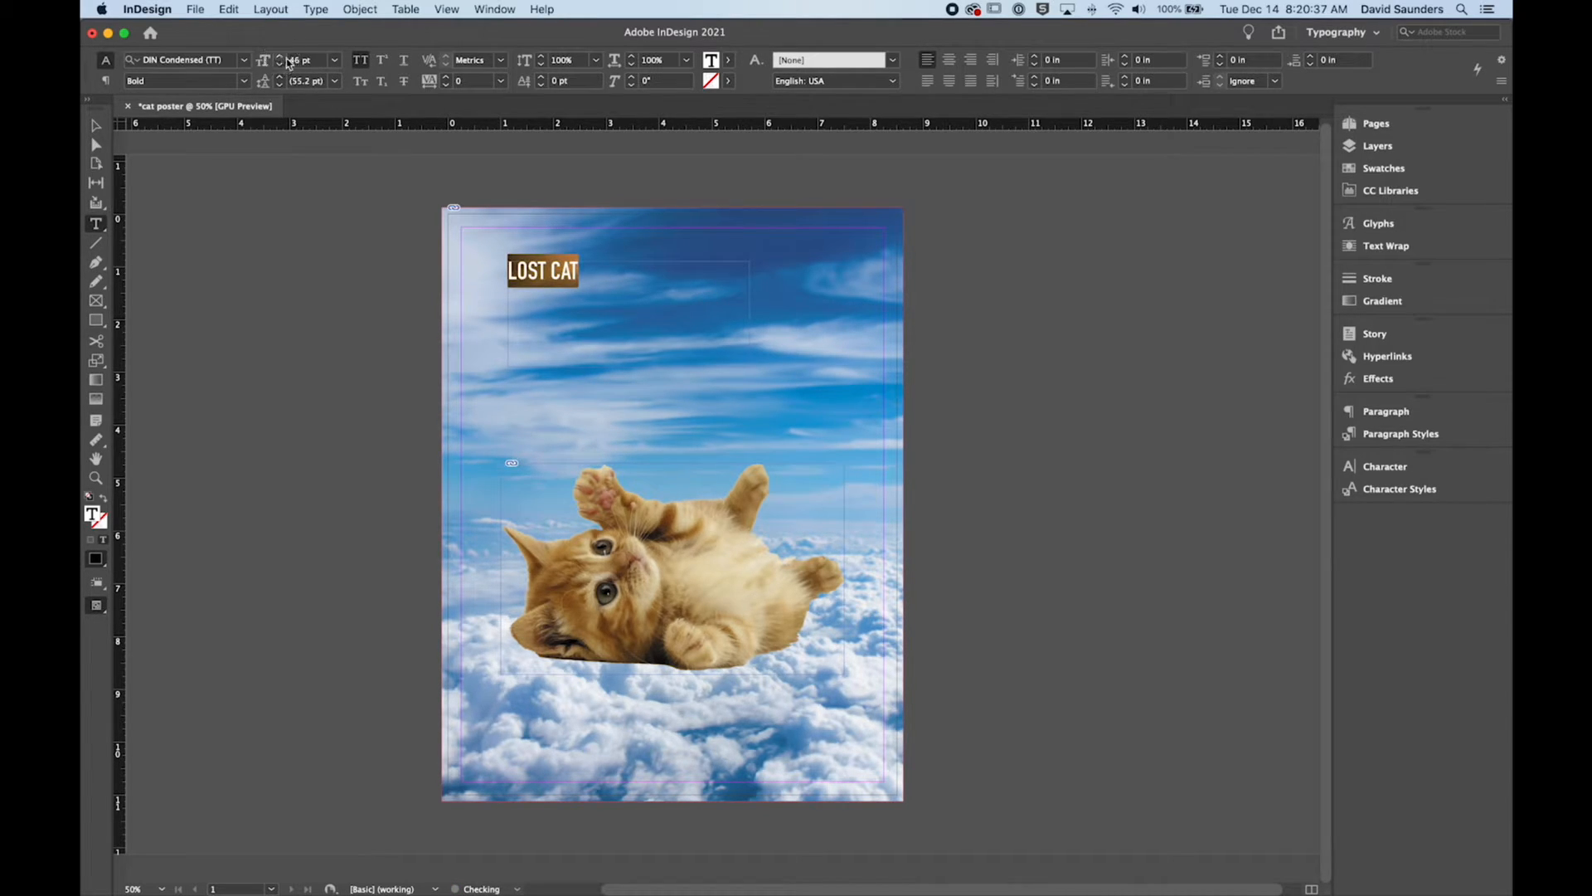
{"action": "left_click", "coordinate": [290, 60]}
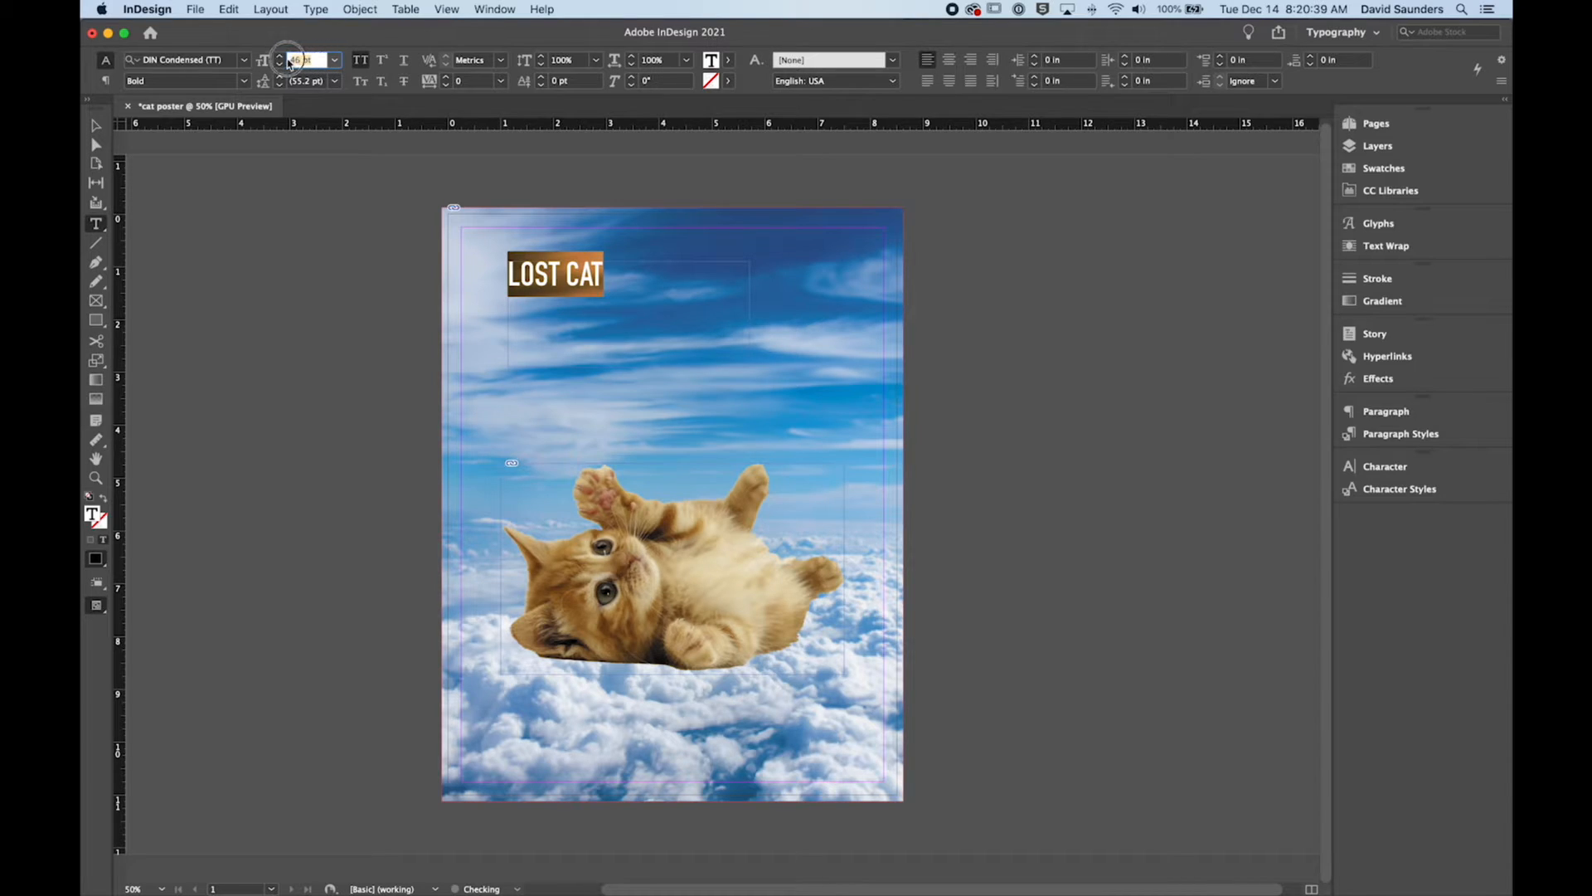
{"action": "type", "text": "145"}
{"action": "key", "text": "Tab"}
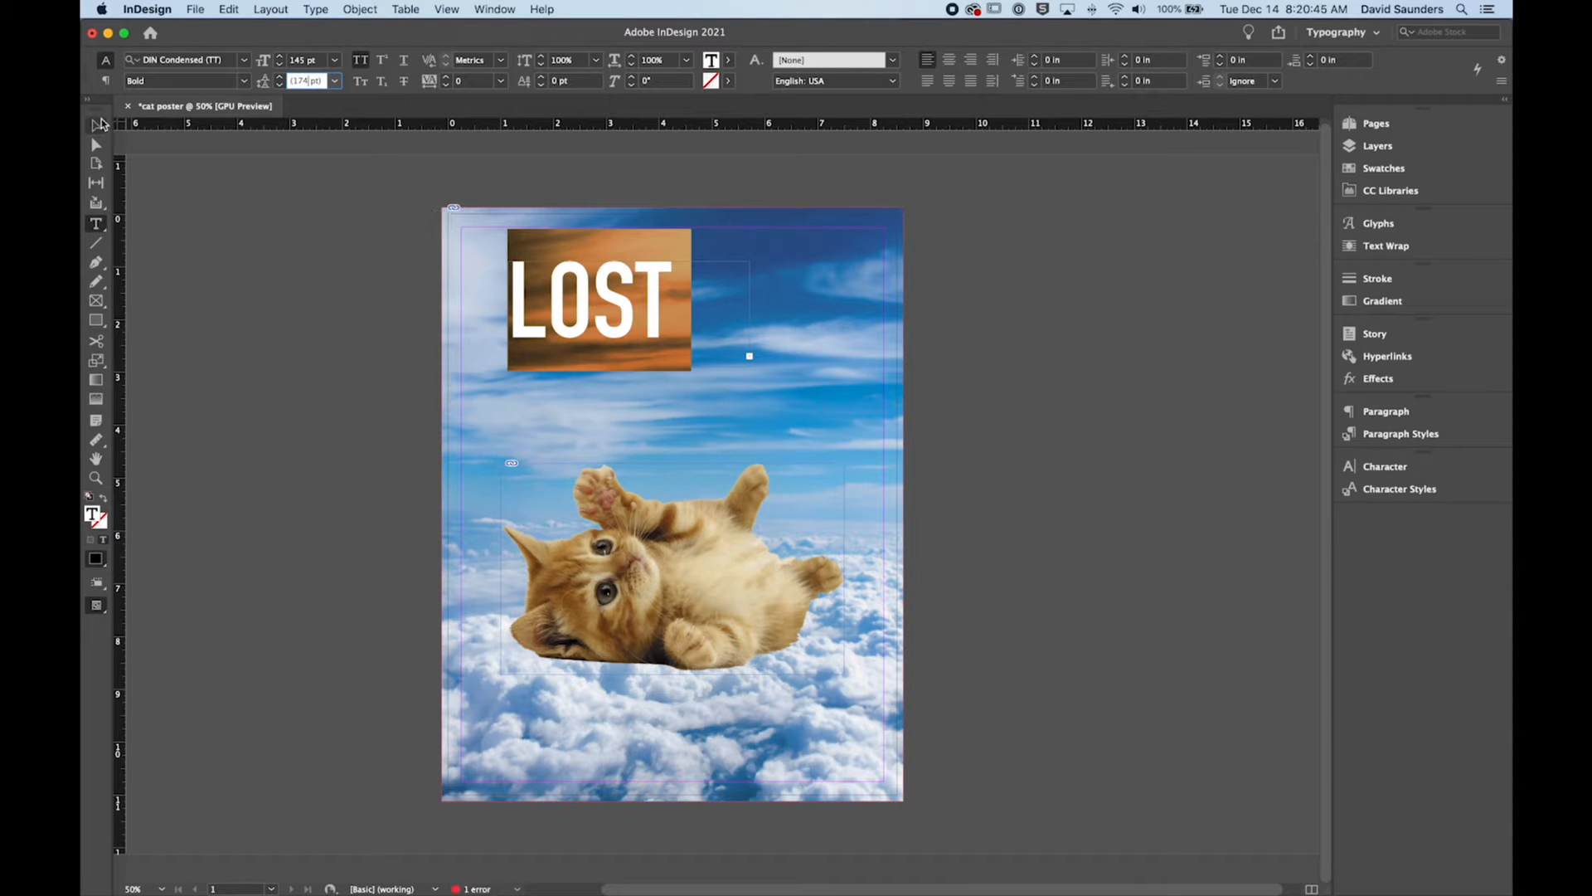
Step: Shift the headline frame to about X 0.85 in, then enlarge it up and outward to about 5.64 × 2.46 in to fit both words
{"action": "left_click", "coordinate": [98, 124]}
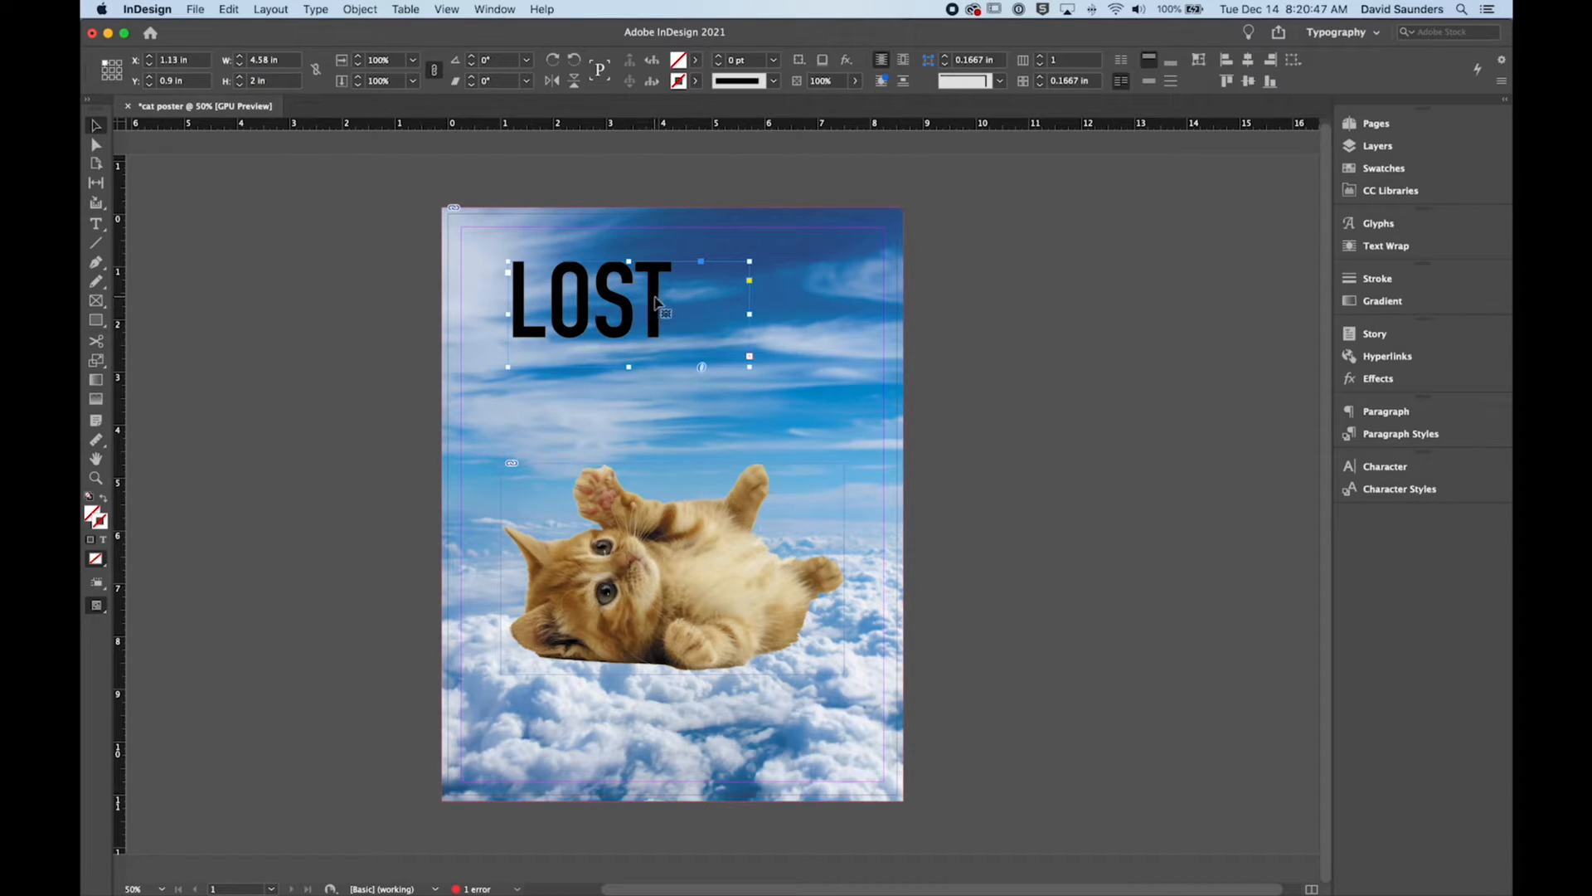
{"action": "left_click_drag", "start_coordinate": [657, 303], "coordinate": [642, 295]}
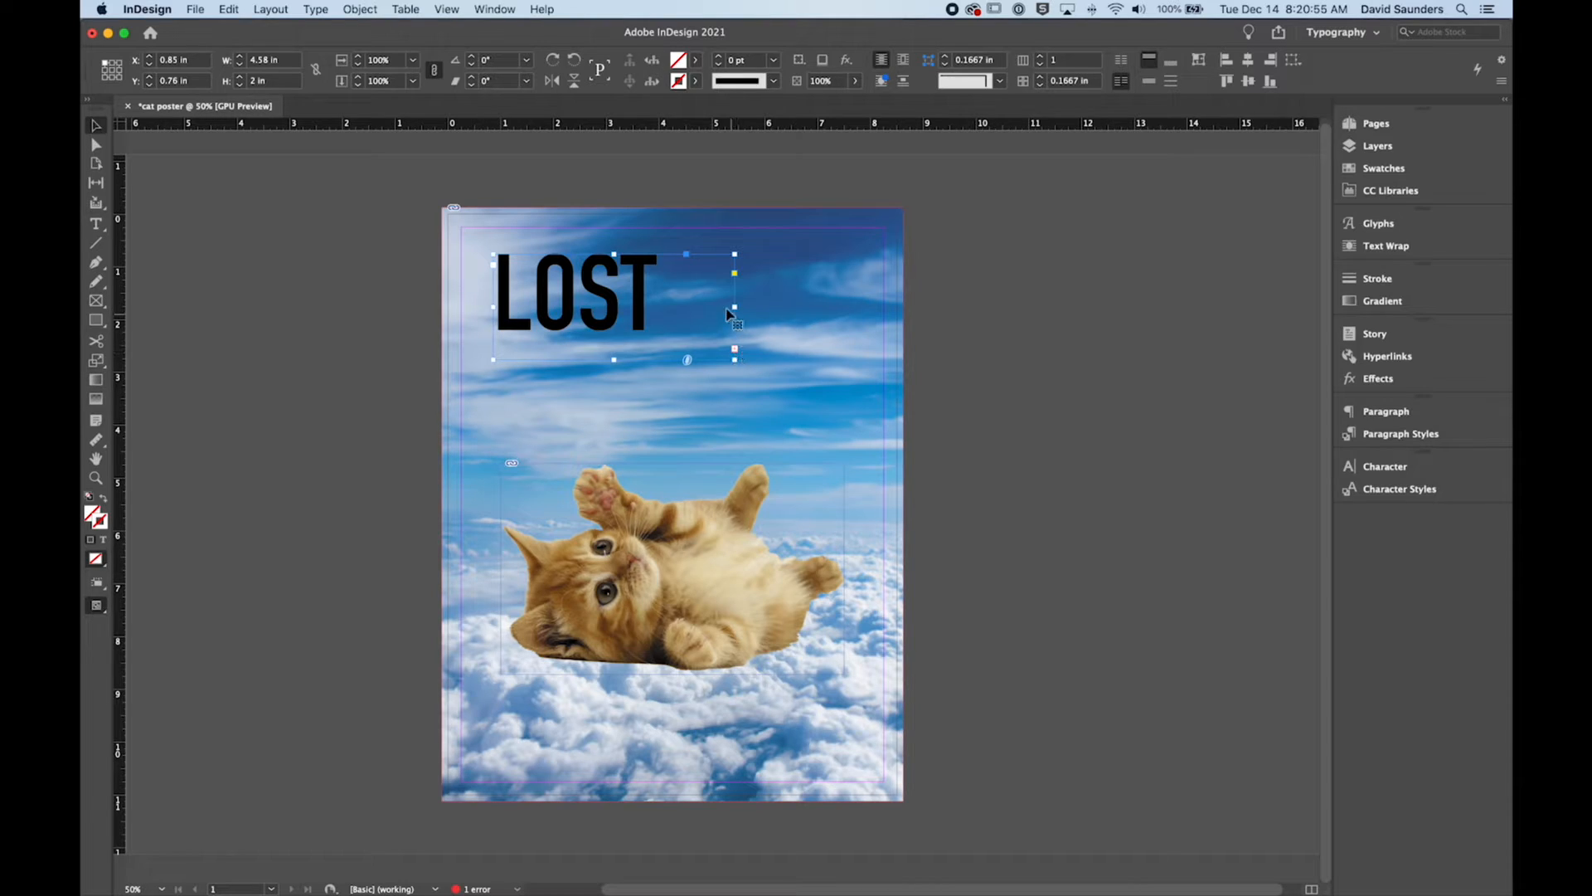
{"action": "double_click", "coordinate": [591, 311]}
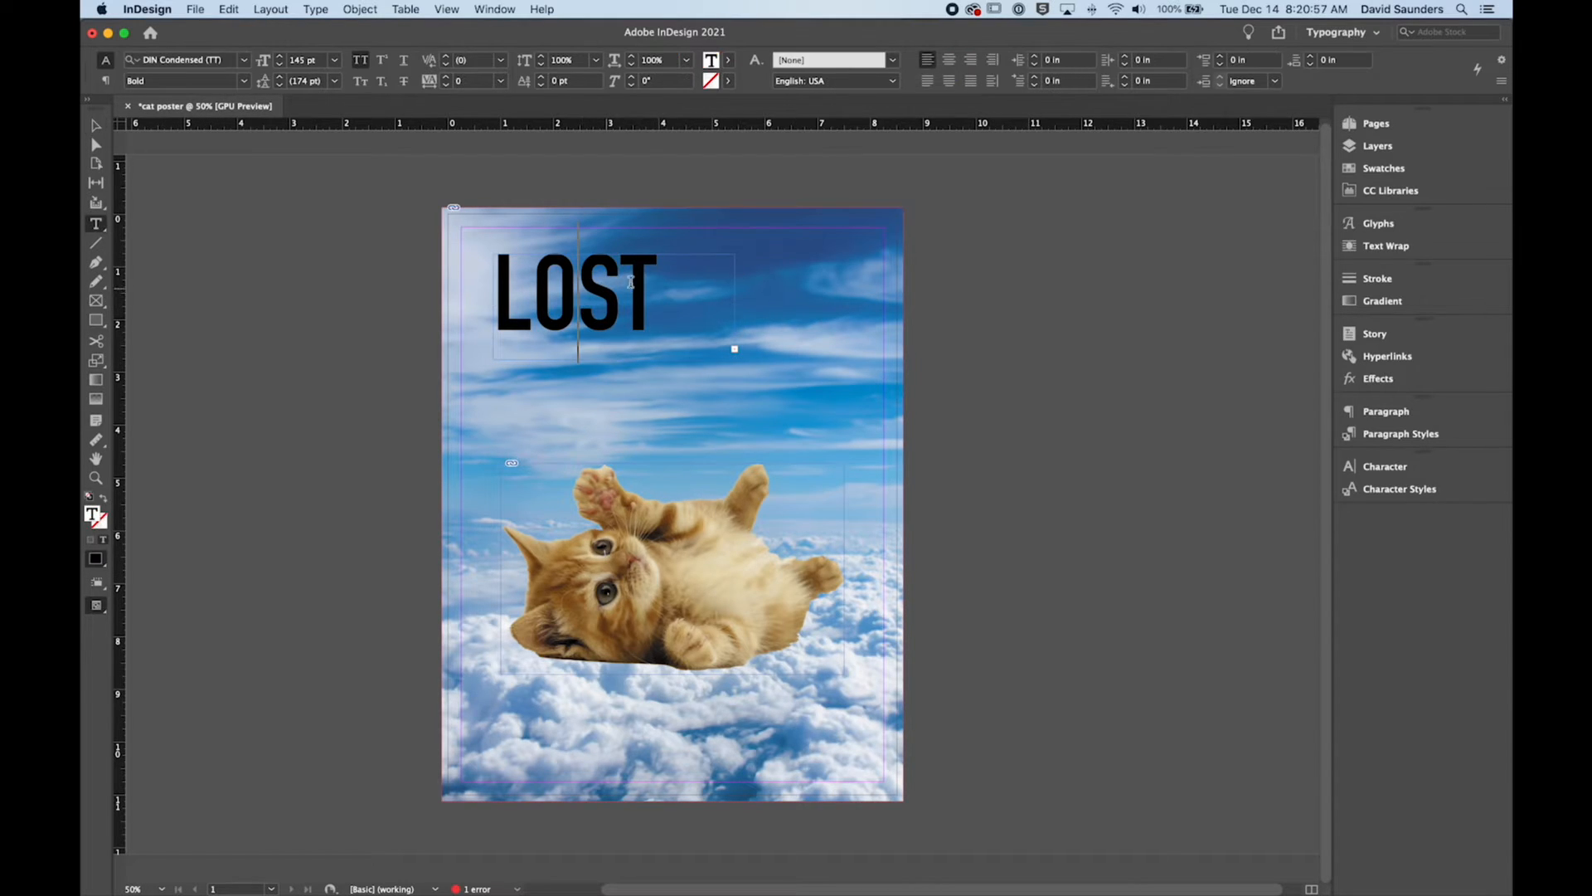
{"action": "left_click", "coordinate": [709, 286]}
{"action": "key", "text": "Escape"}
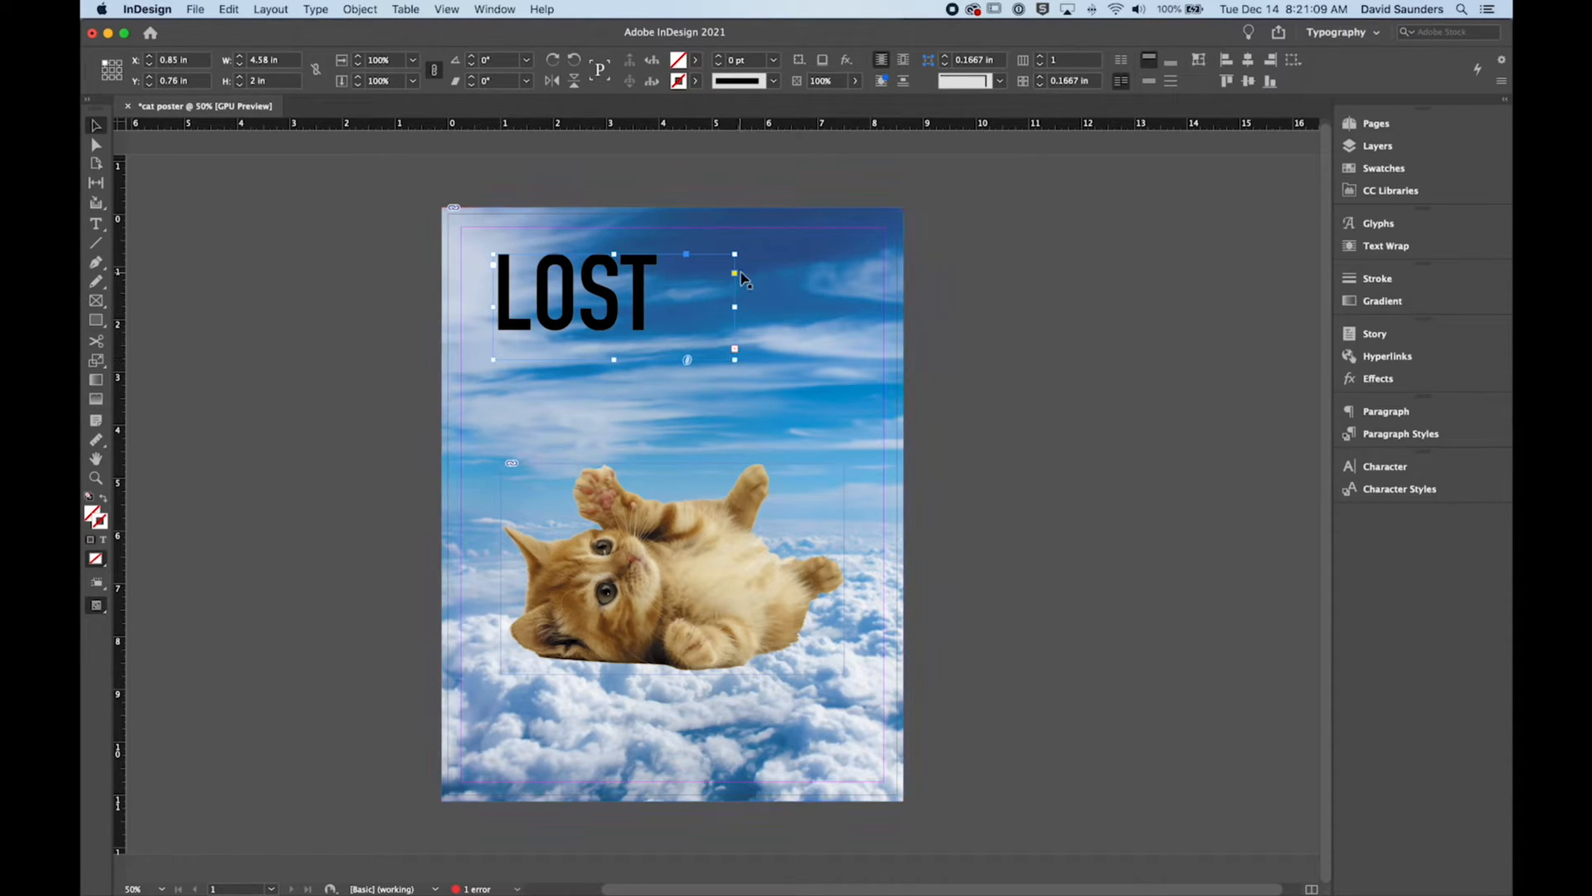
{"action": "left_click_drag", "start_coordinate": [736, 256], "coordinate": [790, 229]}
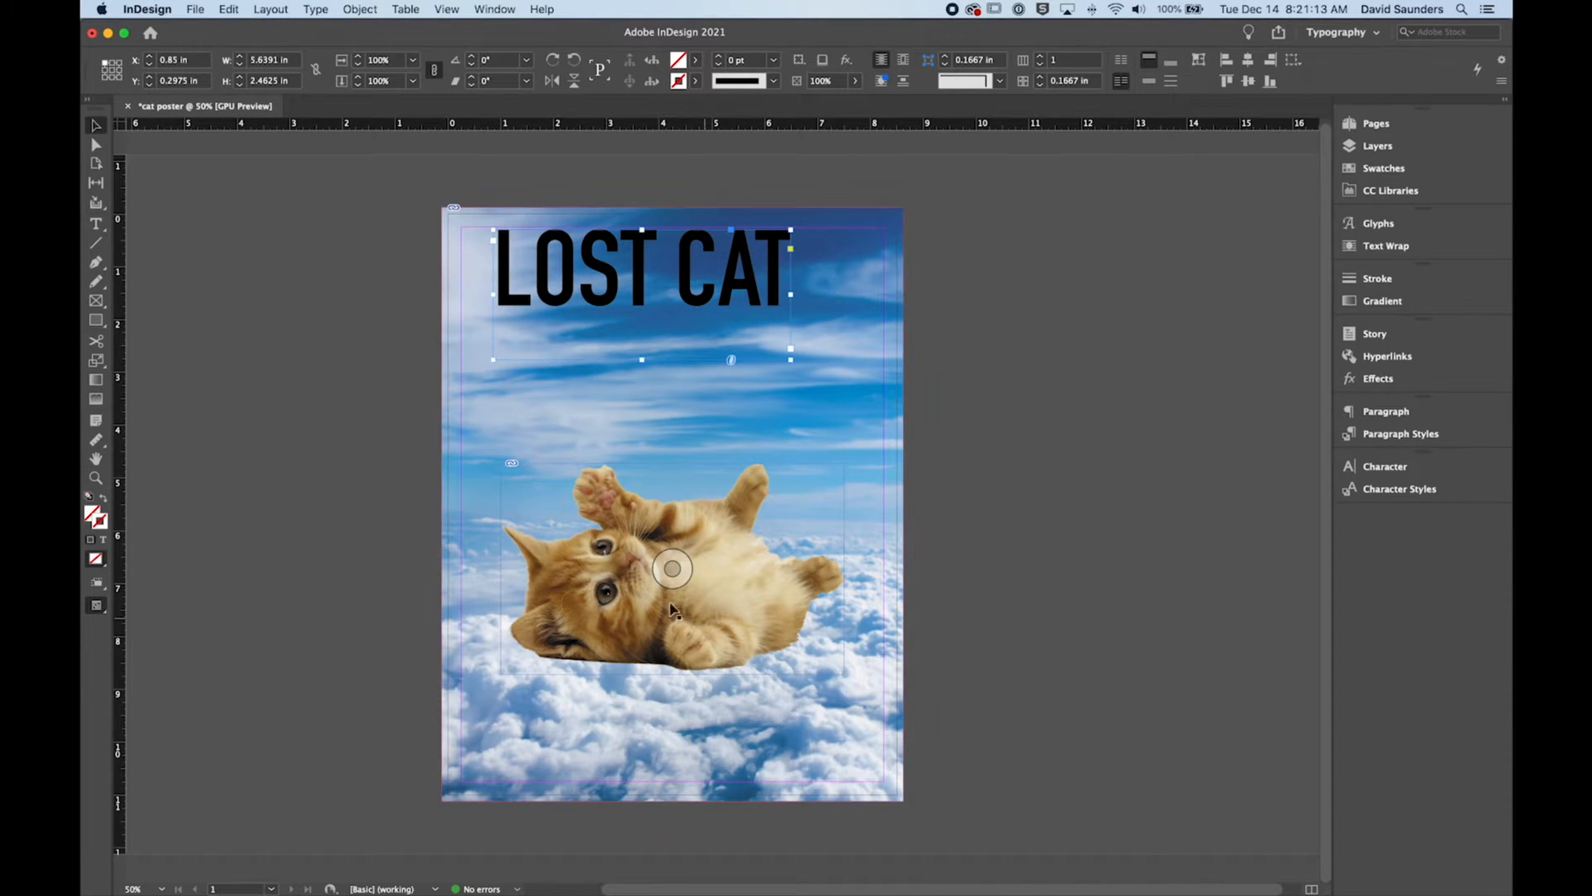
Step: Try to resize the kitten's frame from its upper-right corner, and undo the change
{"action": "left_click", "coordinate": [821, 508]}
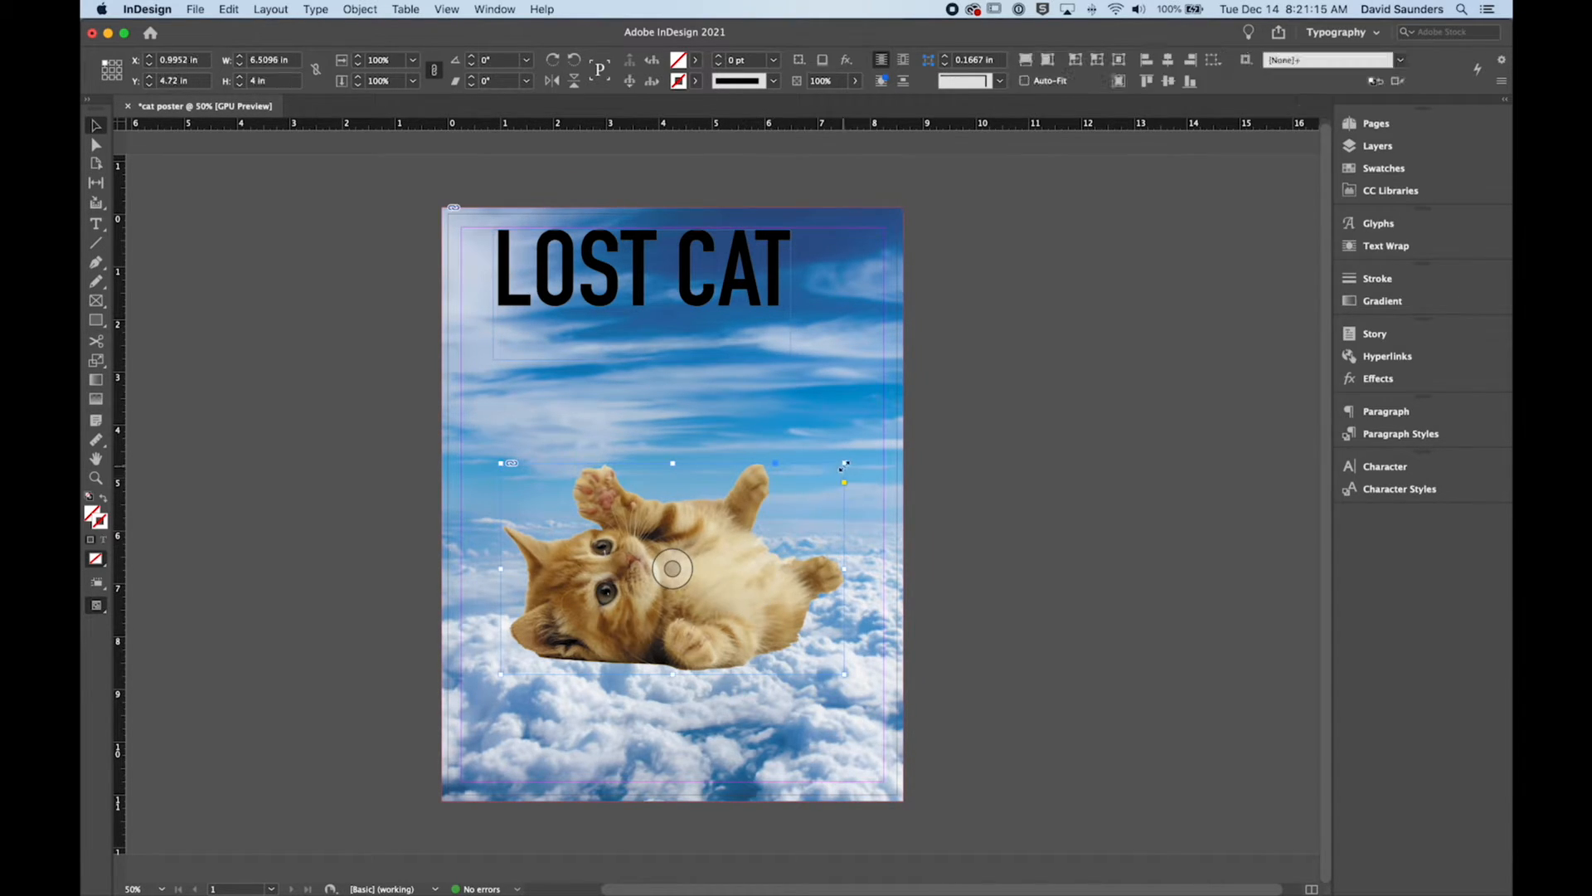
{"action": "left_click_drag", "start_coordinate": [844, 463], "coordinate": [935, 417]}
{"action": "key", "text": "super+z"}
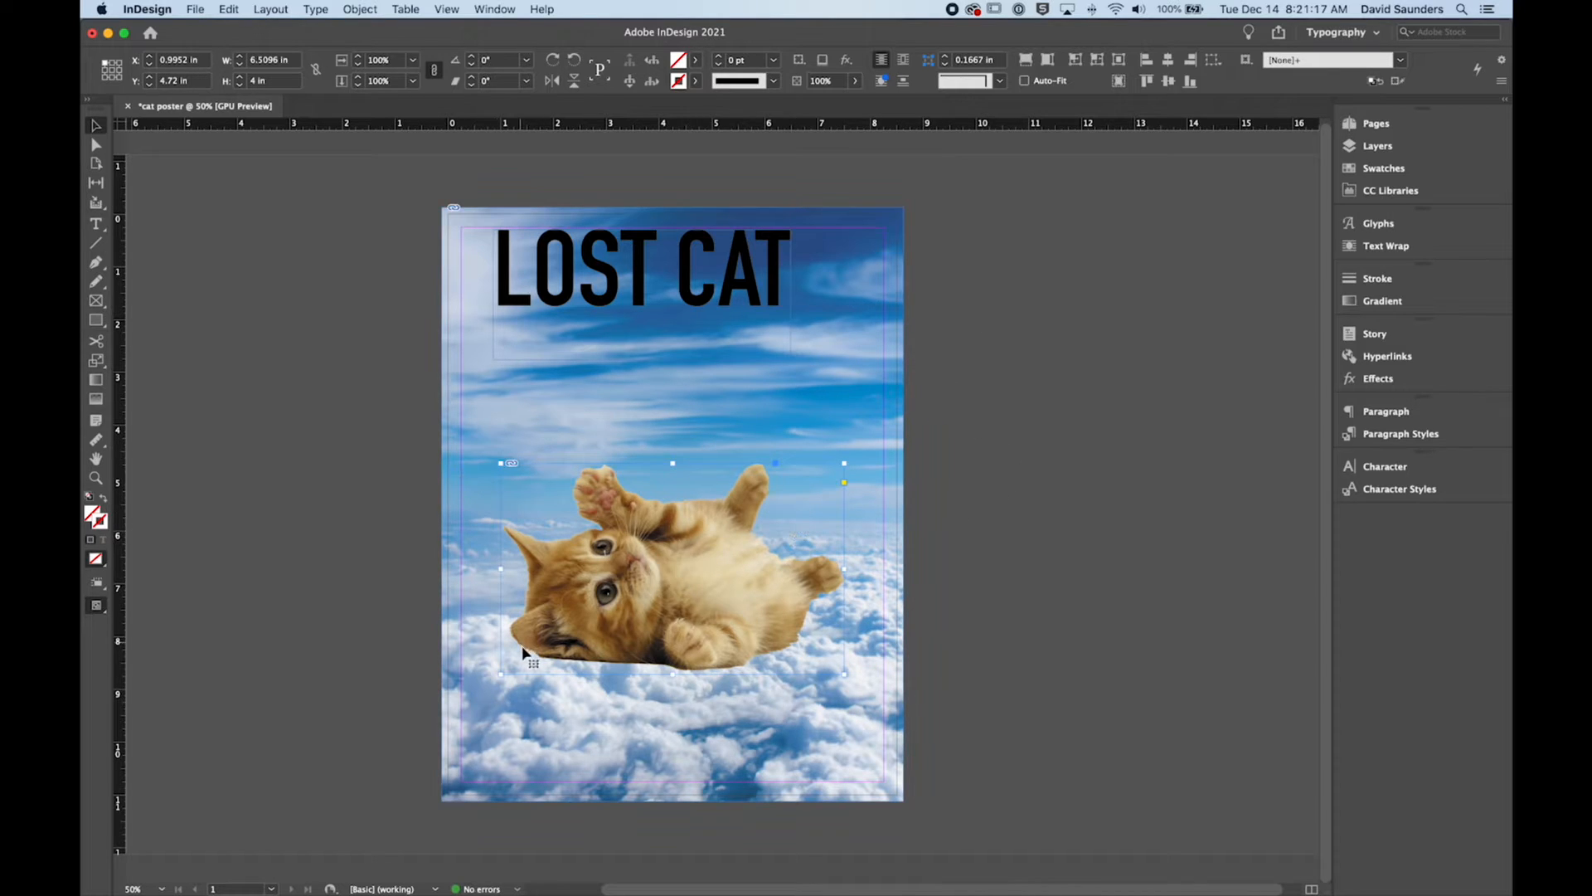
Step: Fit the headline frame tightly to its text and centre it horizontally on the page at about X 1.42 in, Y 1.32 in
{"action": "left_click", "coordinate": [747, 255]}
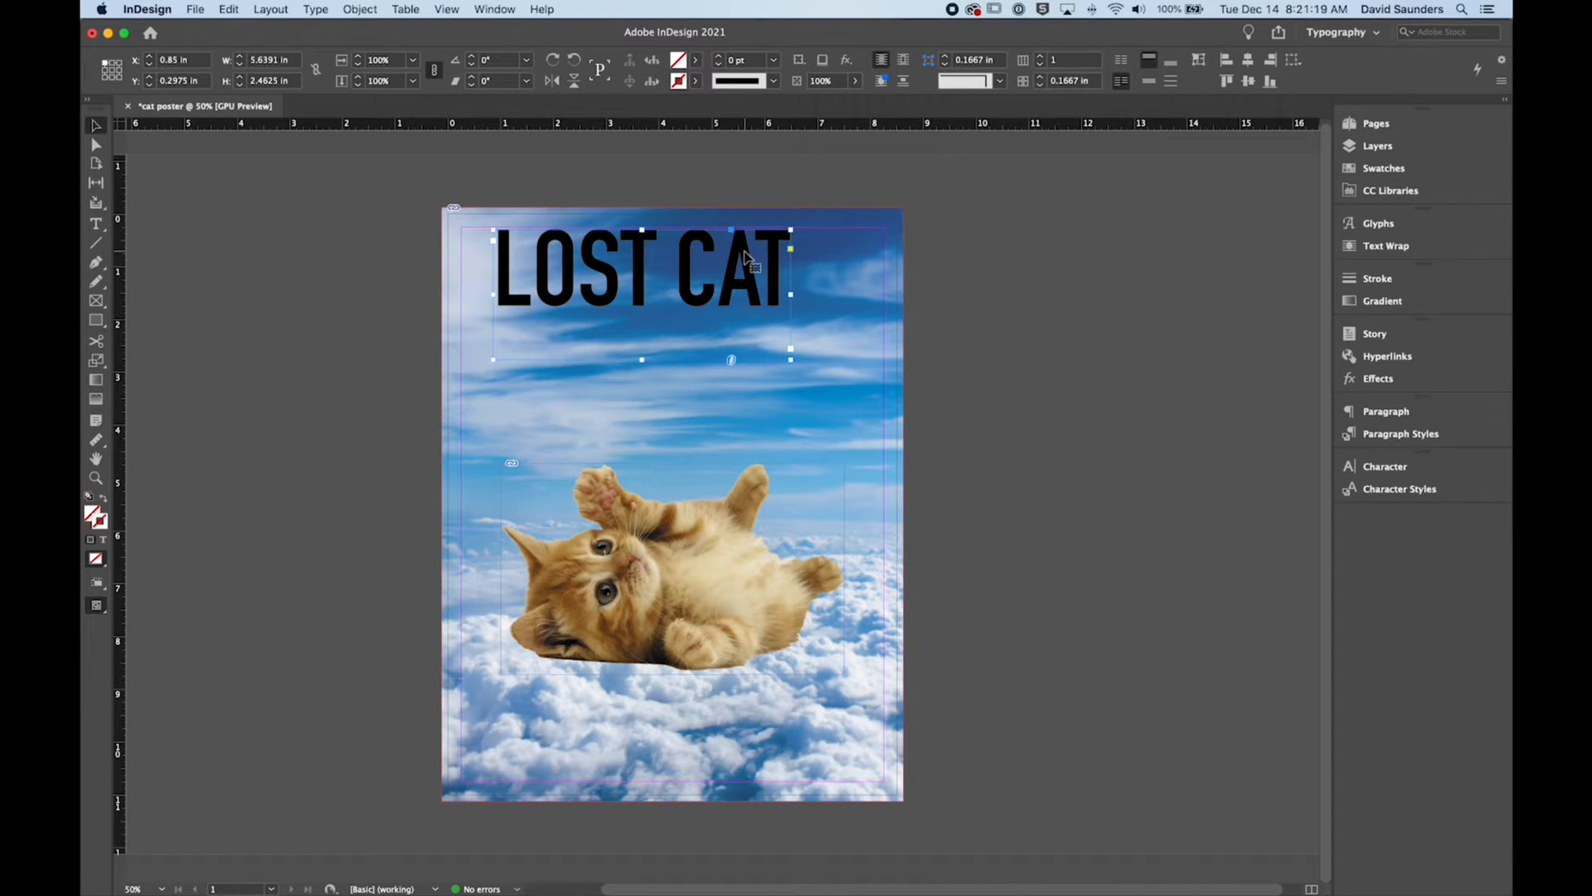
{"action": "double_click", "coordinate": [790, 230]}
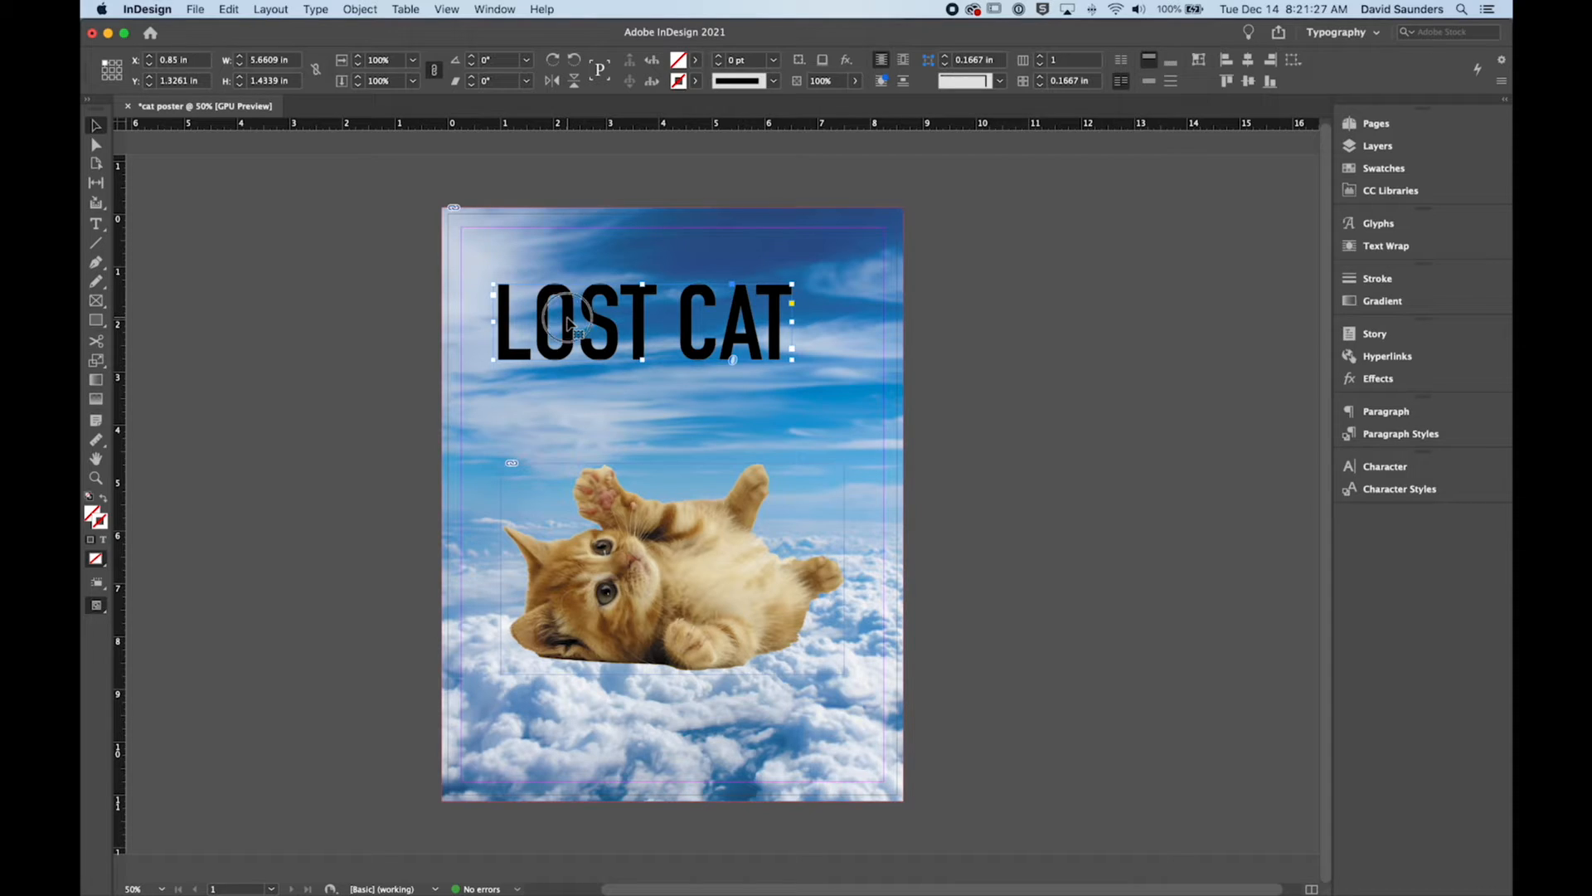
{"action": "mouse_move", "coordinate": [691, 326]}
{"action": "left_mouse_down"}
{"action": "mouse_move", "coordinate": [720, 307]}
{"action": "mouse_move", "coordinate": [672, 324]}
{"action": "left_mouse_up"}
{"action": "left_click", "coordinate": [959, 382]}
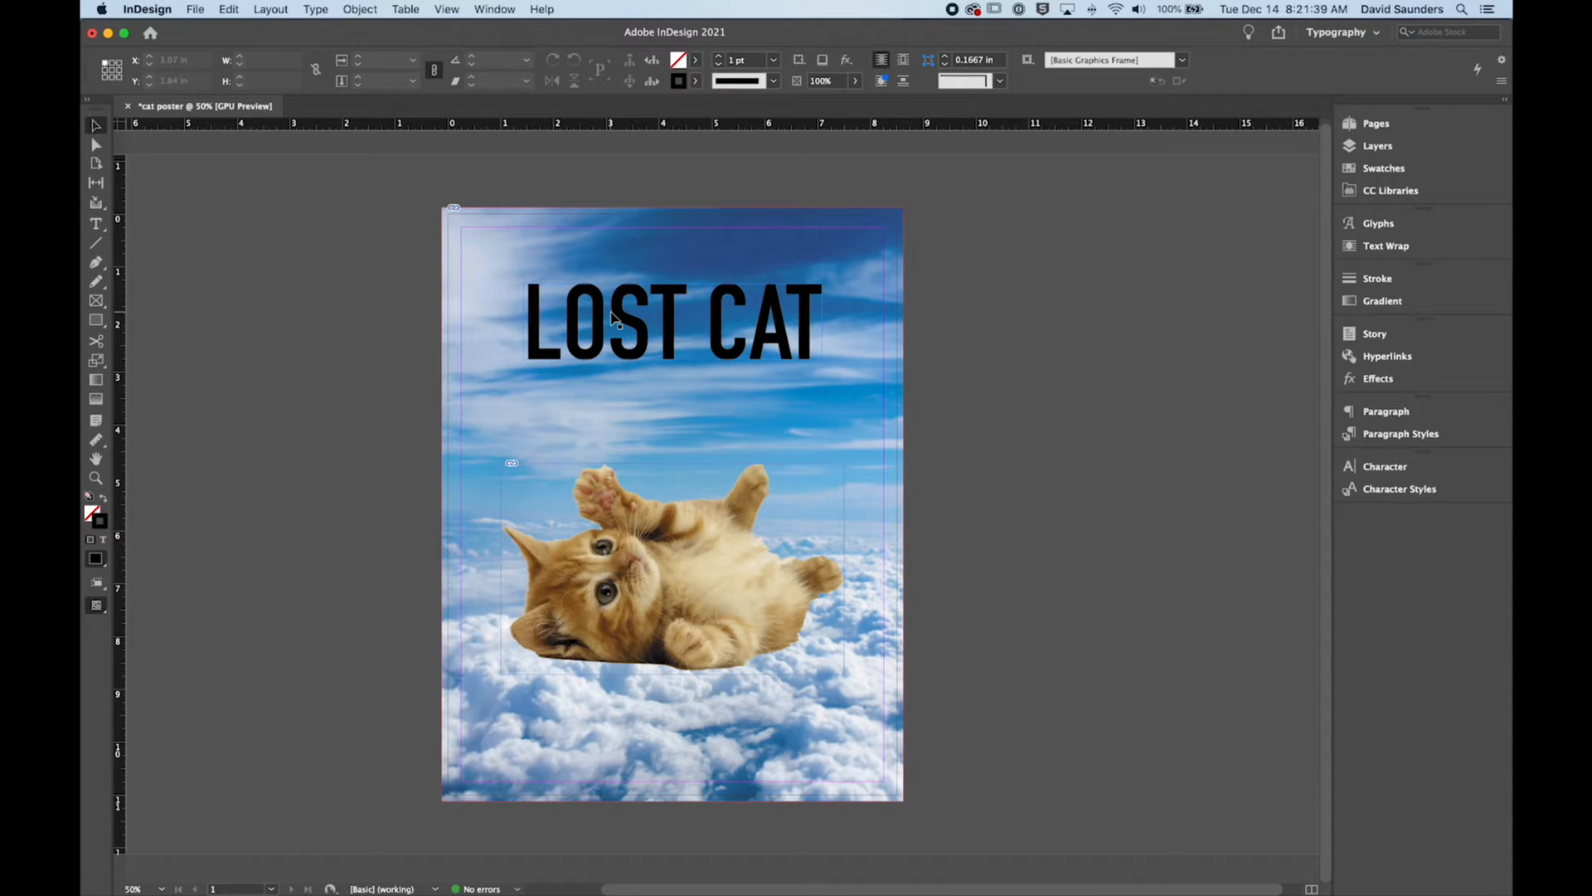
Step: With the headline frame selected as an object, display the colour swatches and extend their list to show every swatch
{"action": "left_click", "coordinate": [767, 326]}
{"action": "triple_click", "coordinate": [767, 325]}
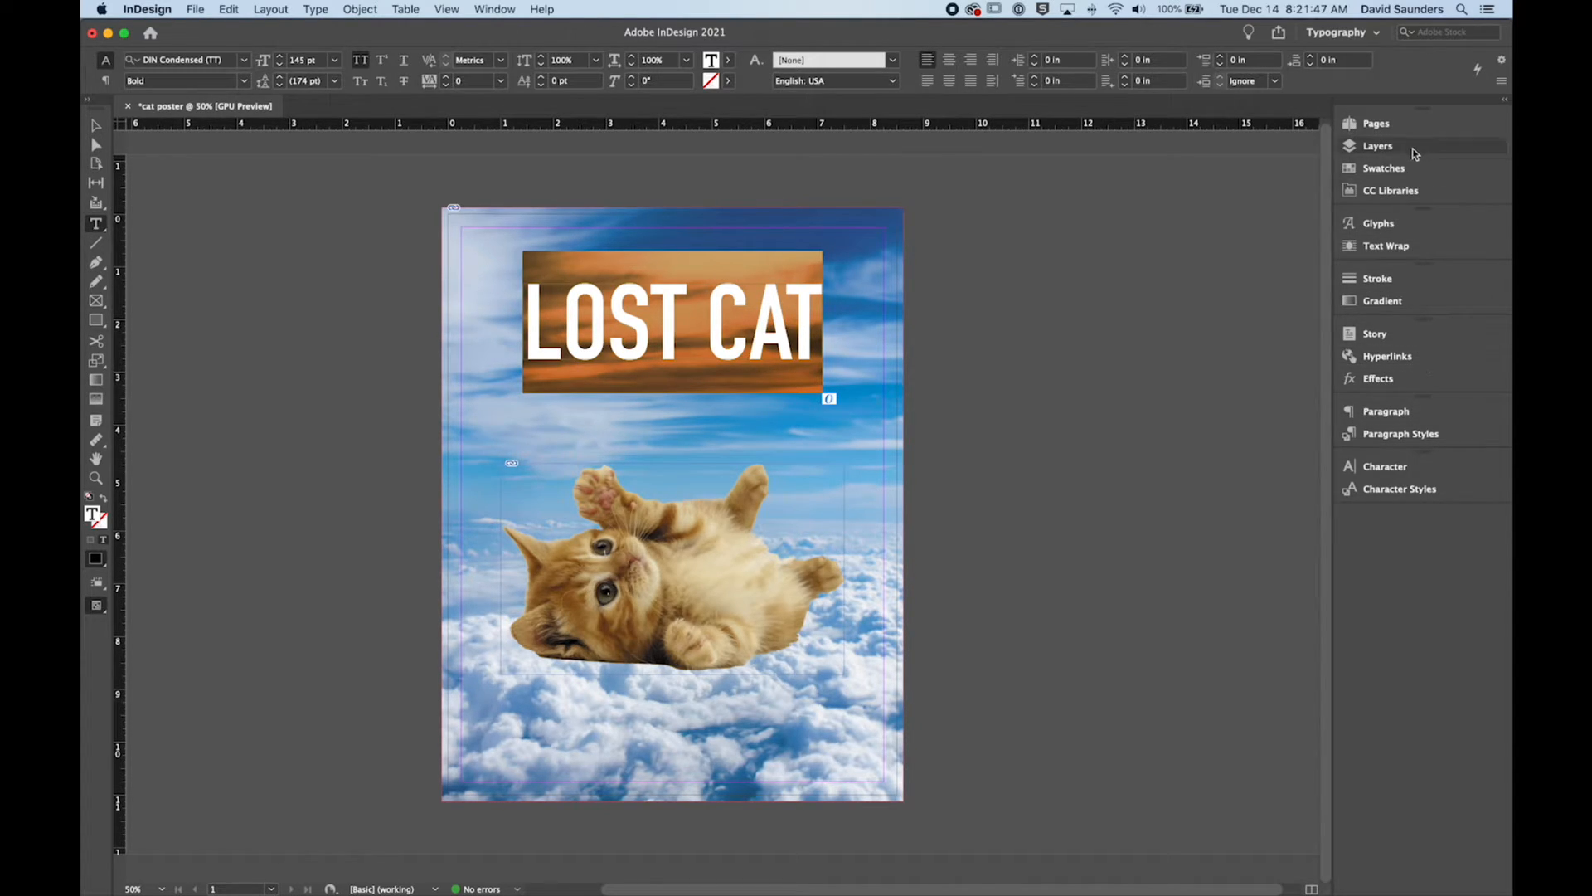
{"action": "key", "text": "Escape"}
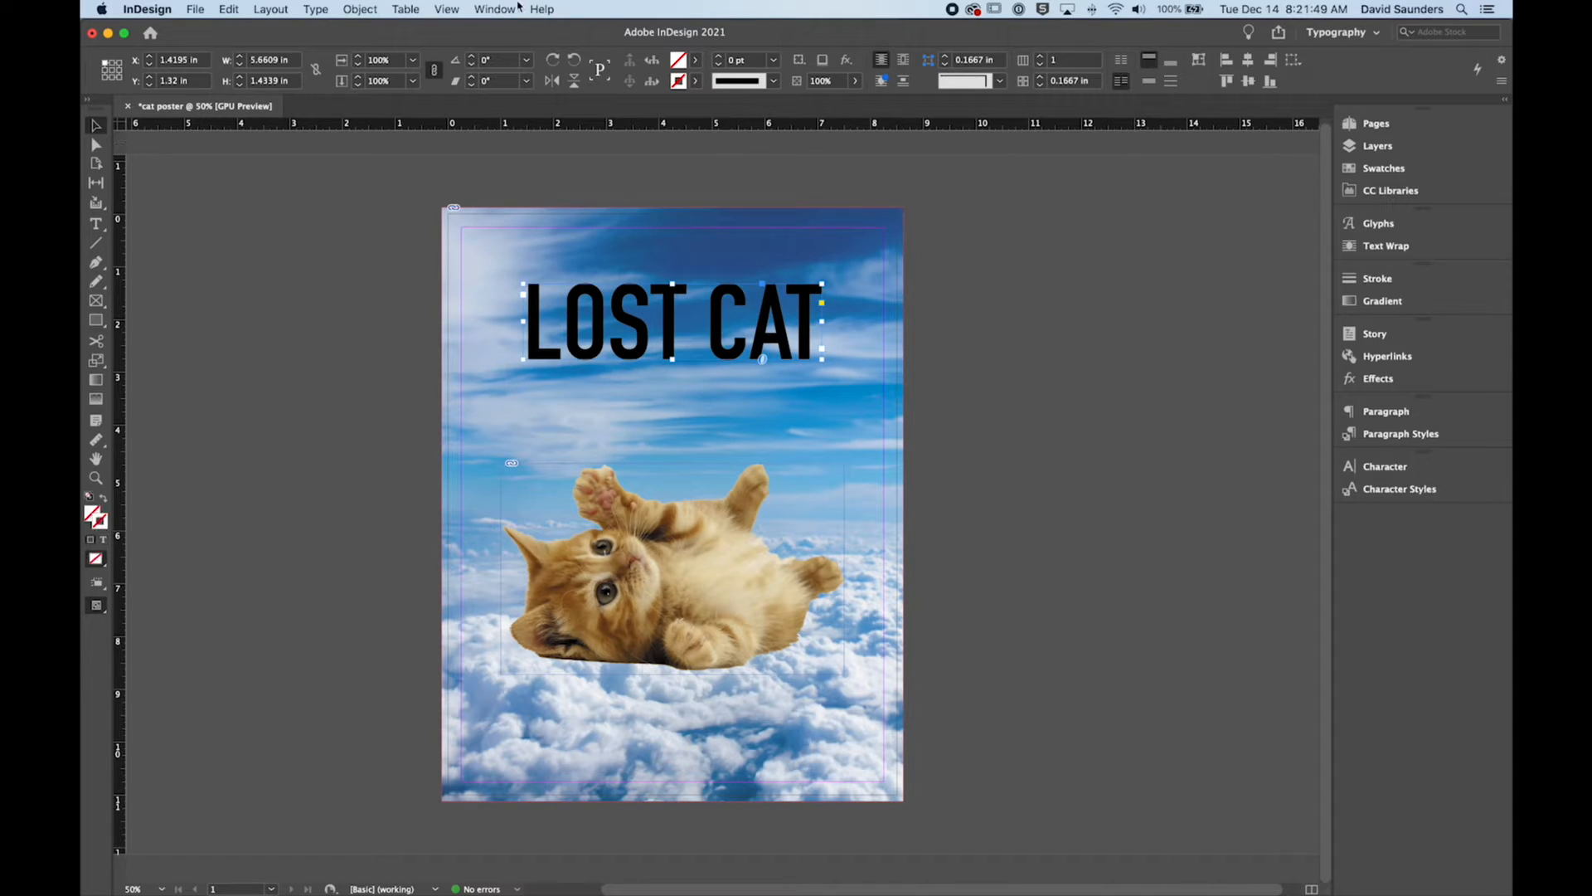
{"action": "left_click", "coordinate": [504, 9]}
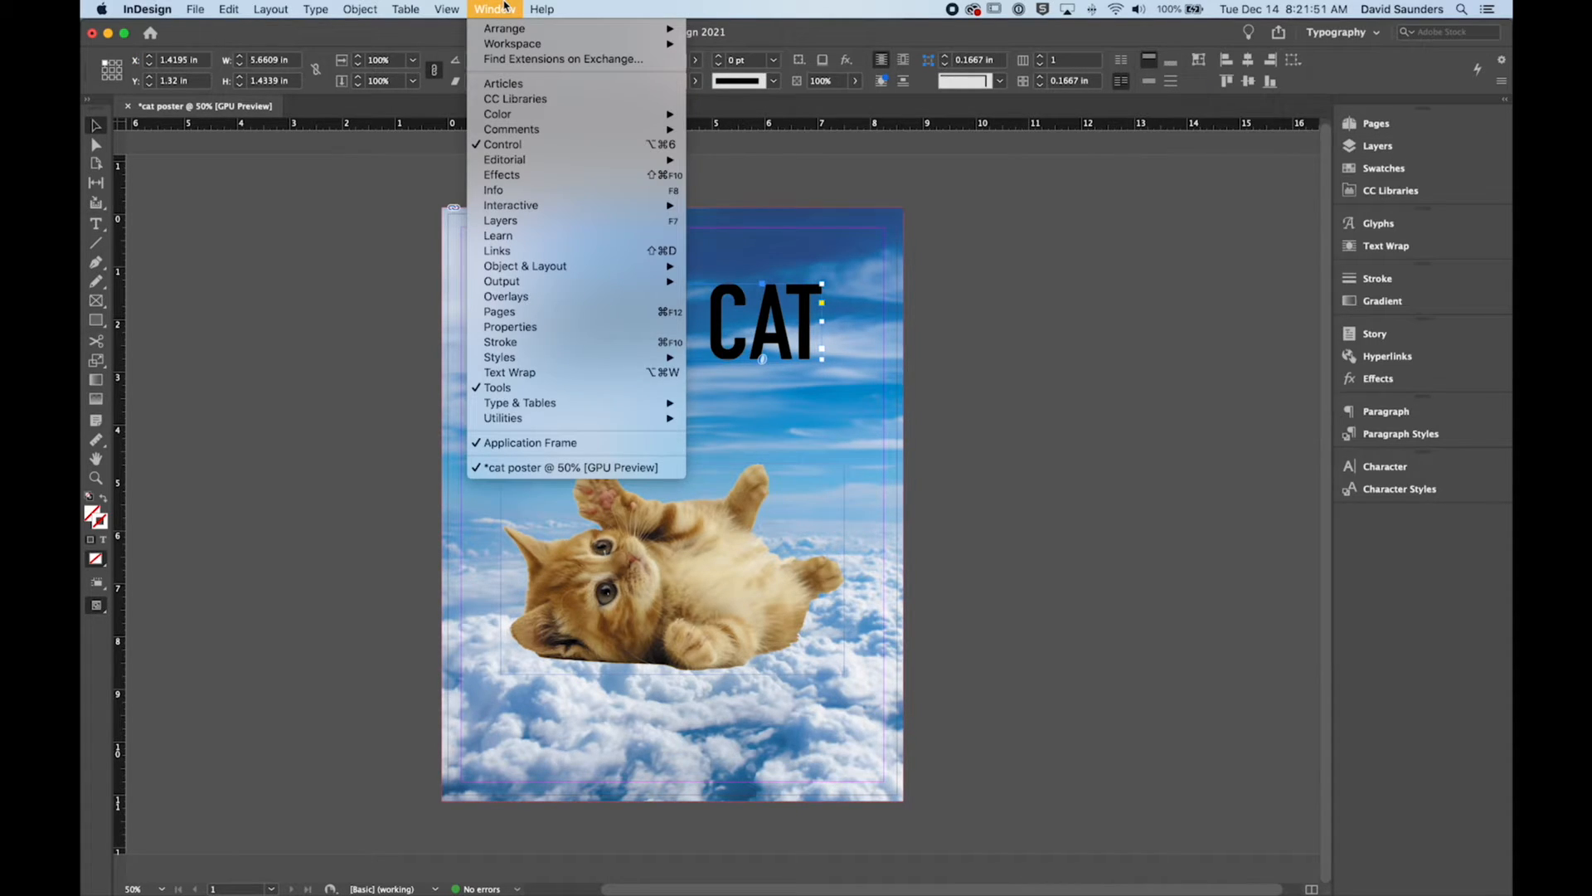
{"action": "mouse_move", "coordinate": [518, 116]}
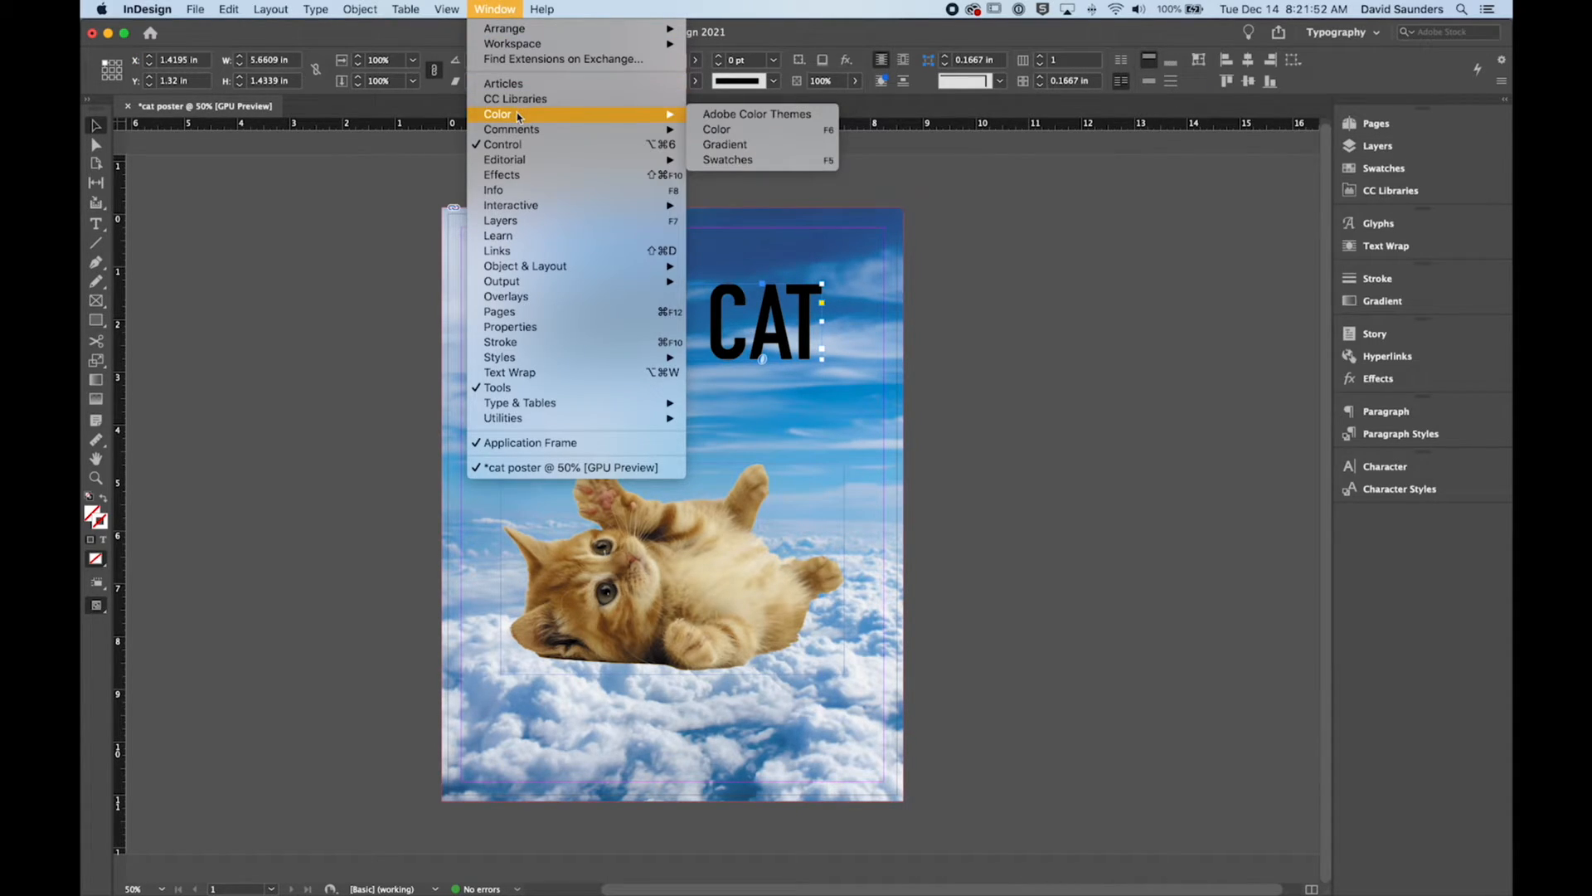
{"action": "left_click", "coordinate": [734, 160]}
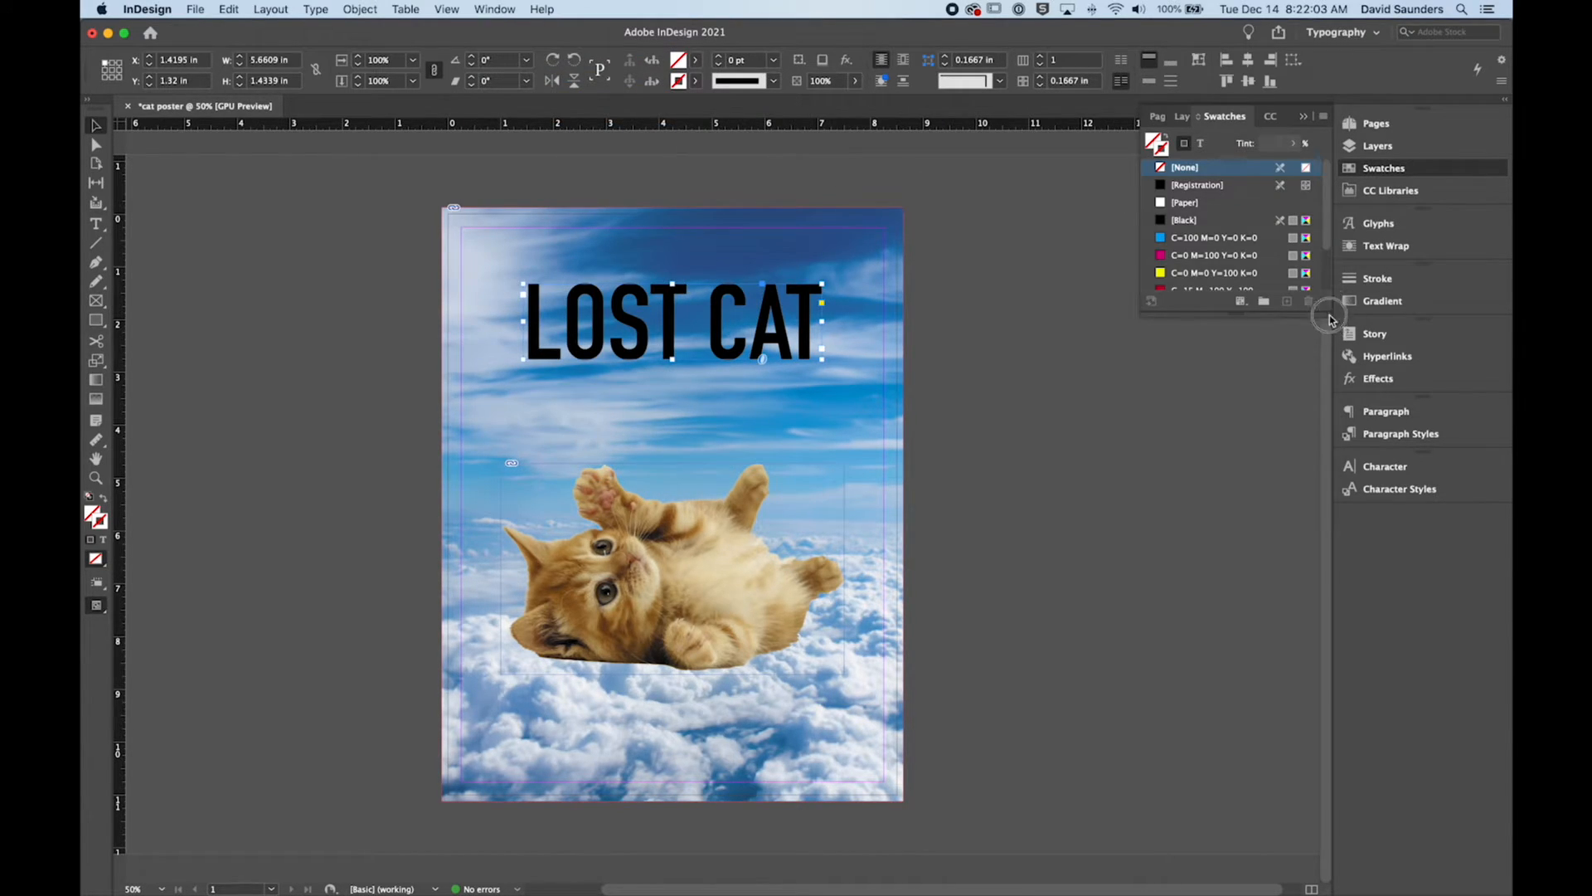
{"action": "left_click_drag", "start_coordinate": [1326, 313], "coordinate": [1322, 466]}
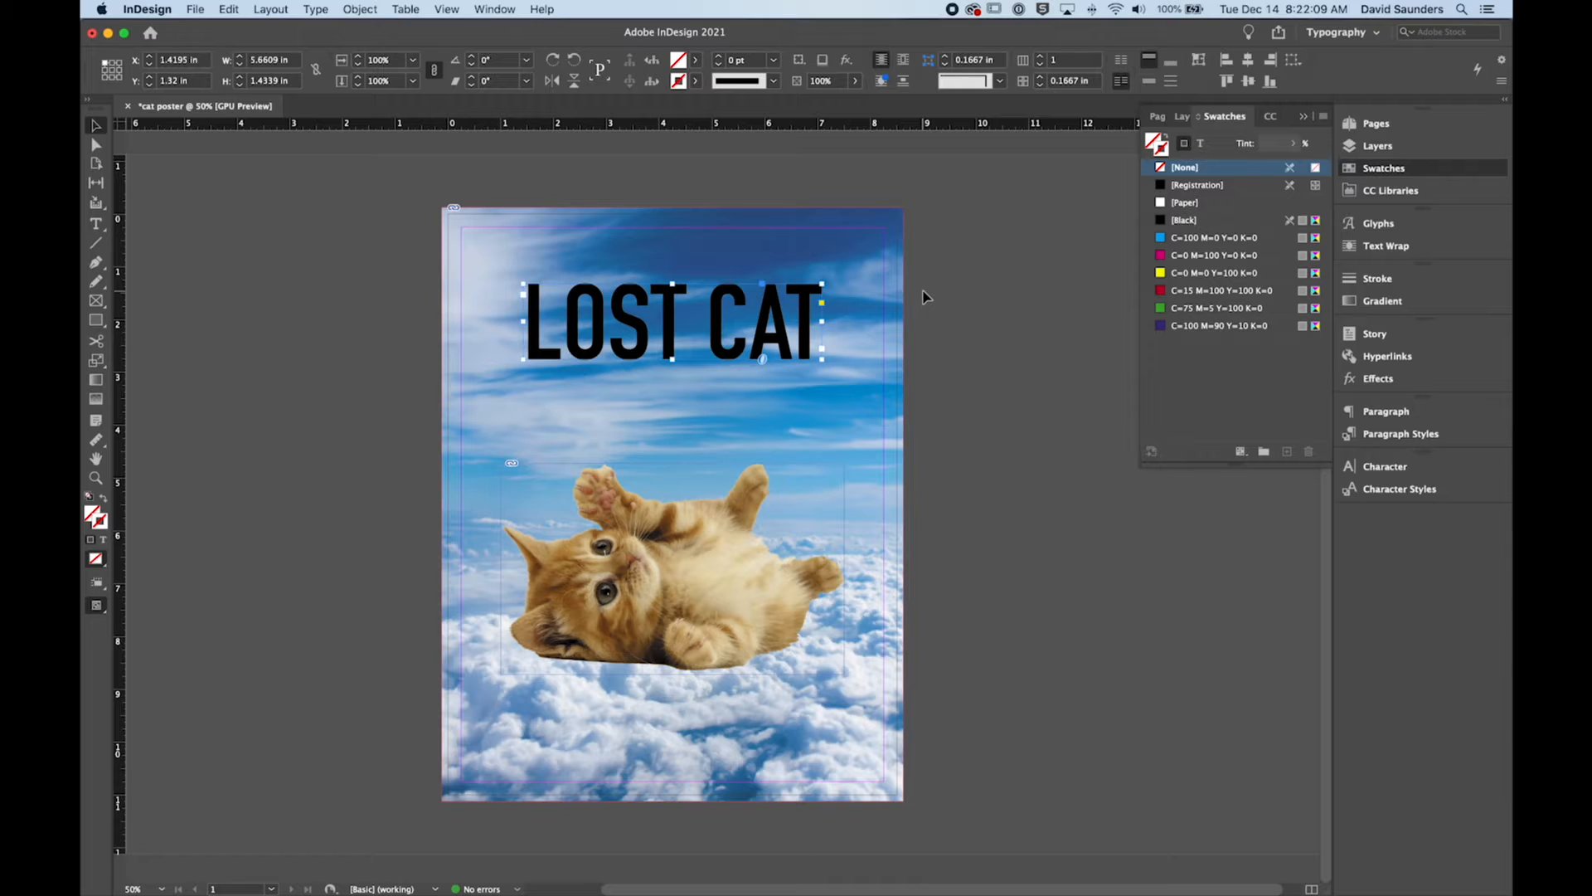
Step: Try a C=100 M=0 Y=0 K=0 stroke on the headline frame, inspect it in a guide-free preview, and remove the stroke
{"action": "left_click", "coordinate": [1164, 240]}
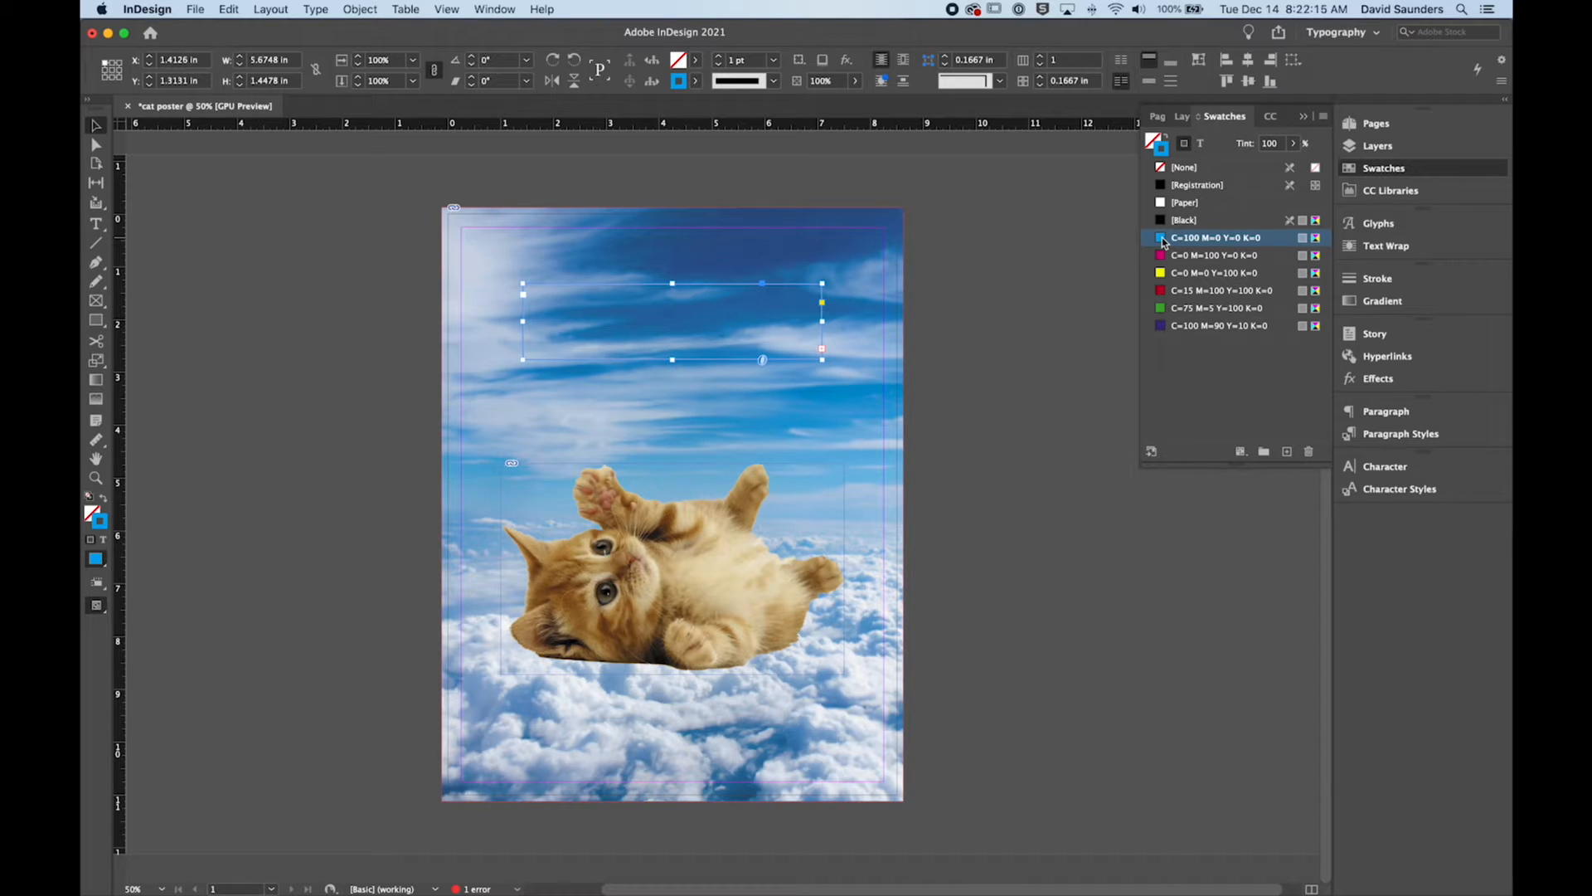
{"action": "scroll", "coordinate": [749, 304], "scroll_direction": "up", "scroll_amount": 1}
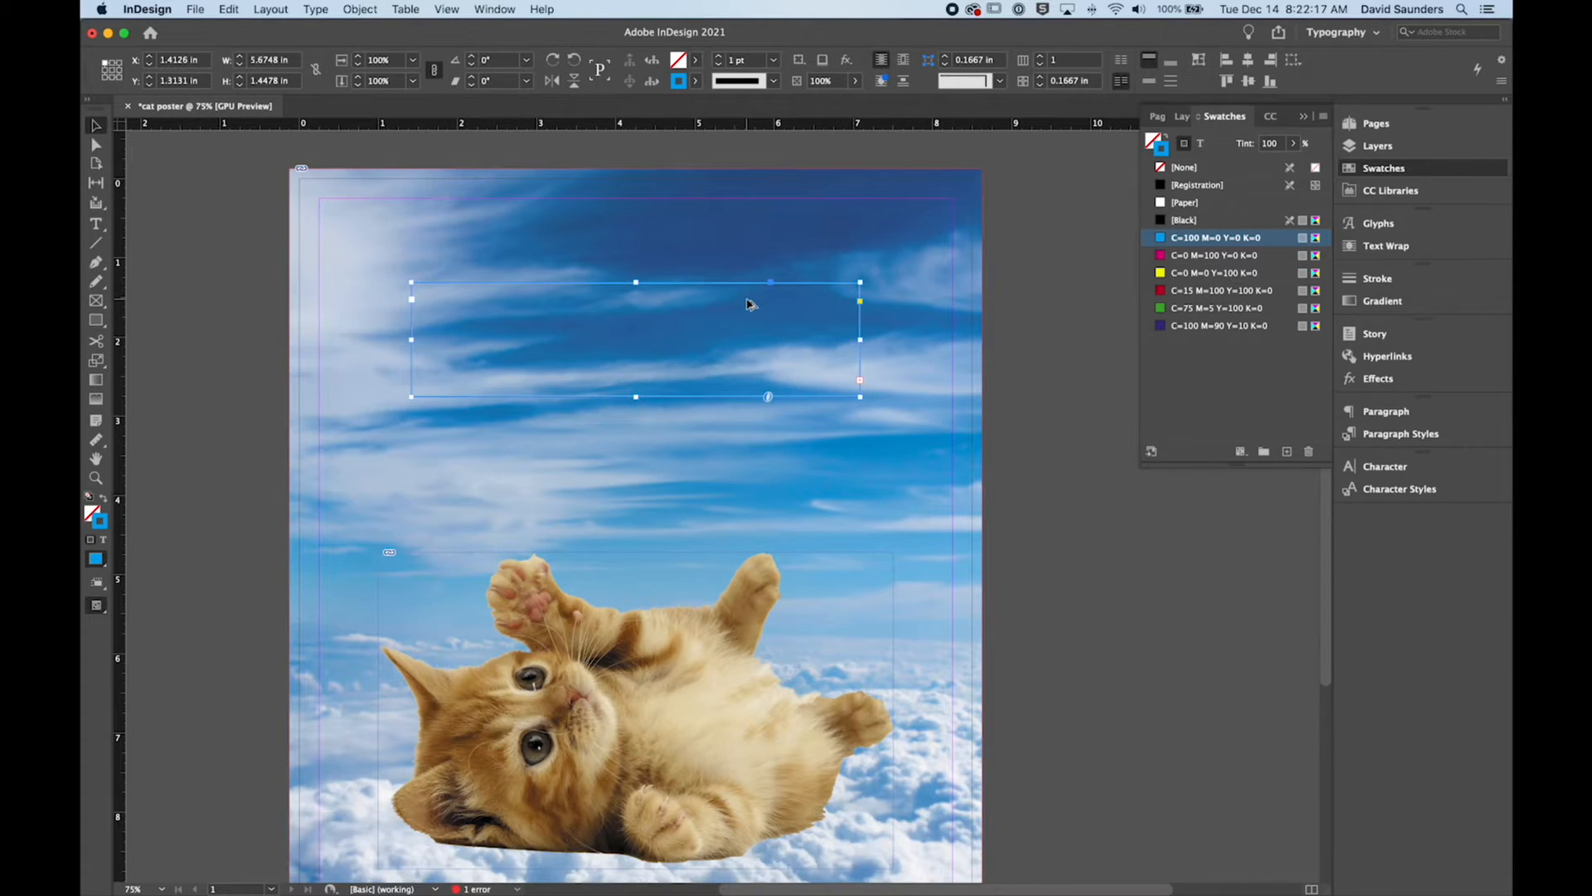
{"action": "left_click", "coordinate": [154, 158]}
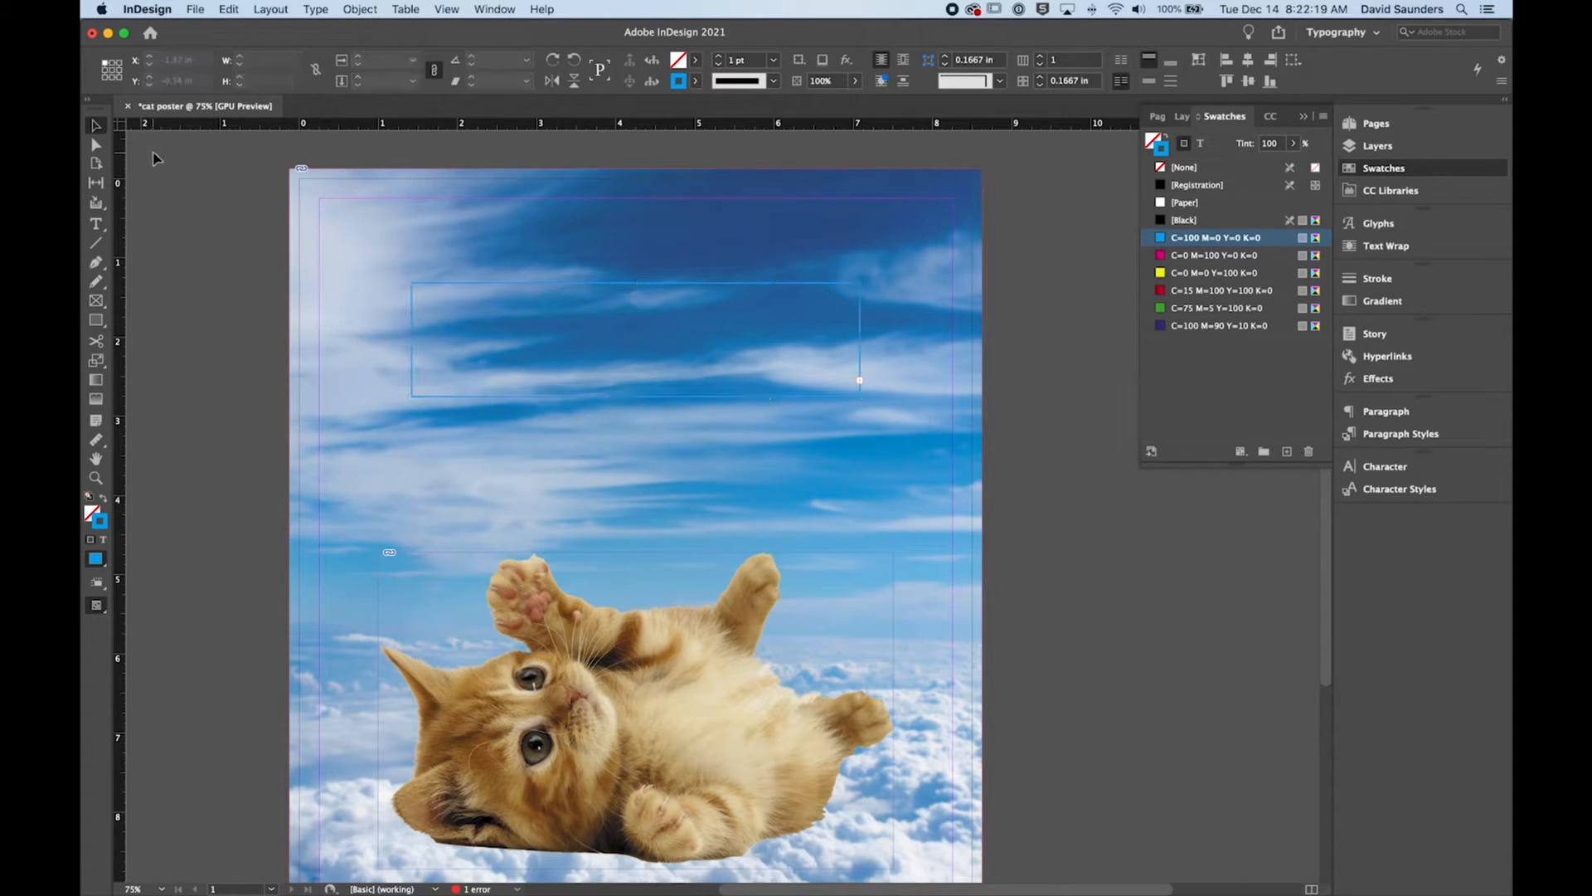
{"action": "key", "text": "w"}
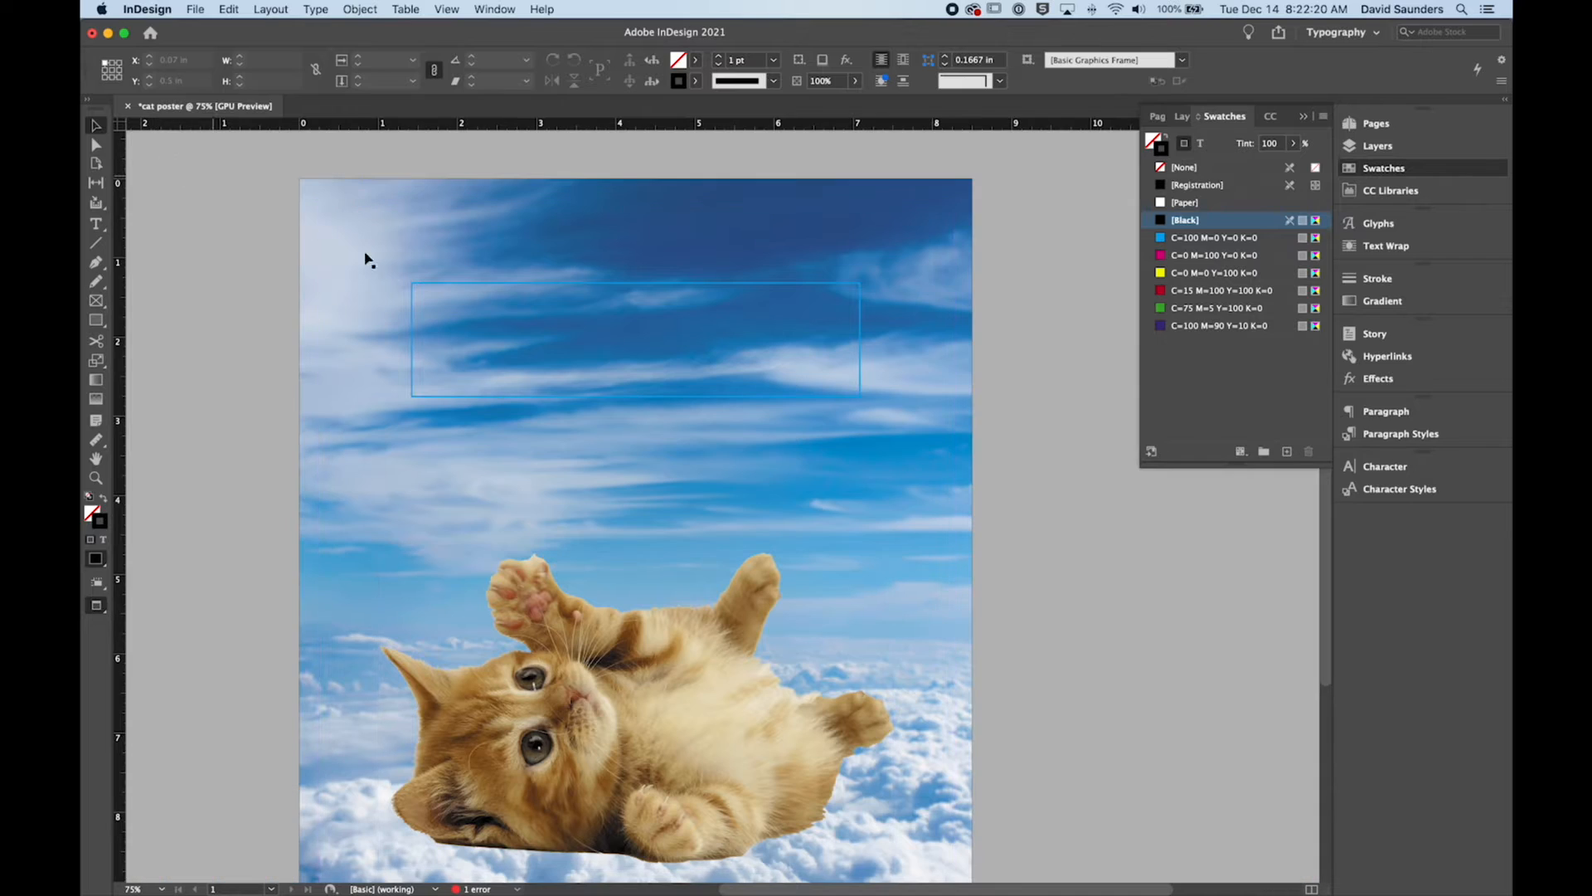
{"action": "left_click", "coordinate": [859, 291]}
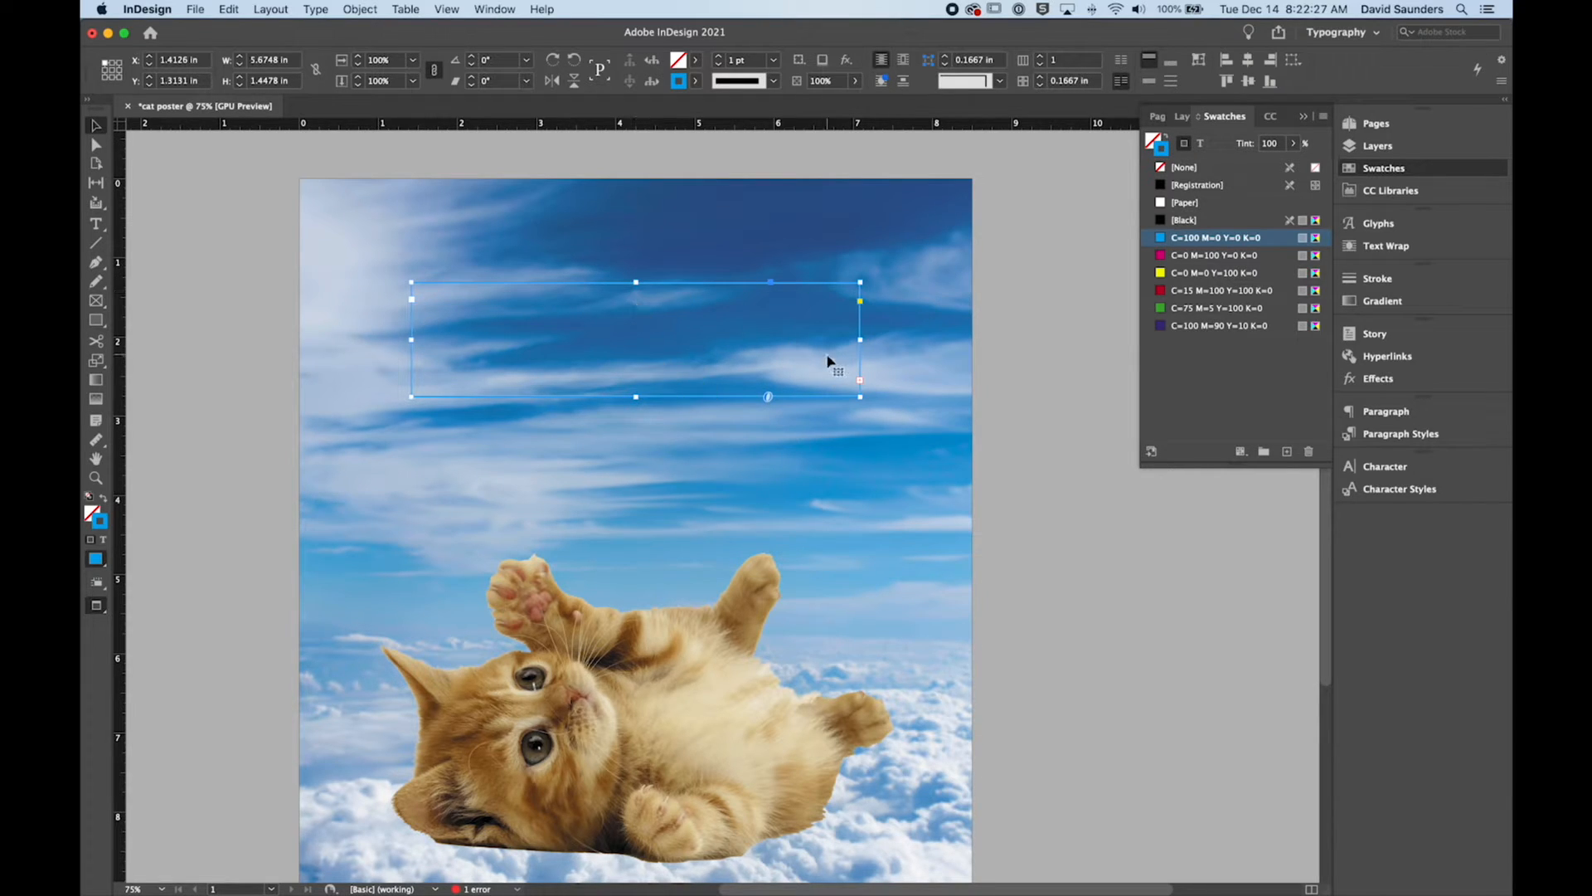
{"action": "left_click", "coordinate": [1162, 170]}
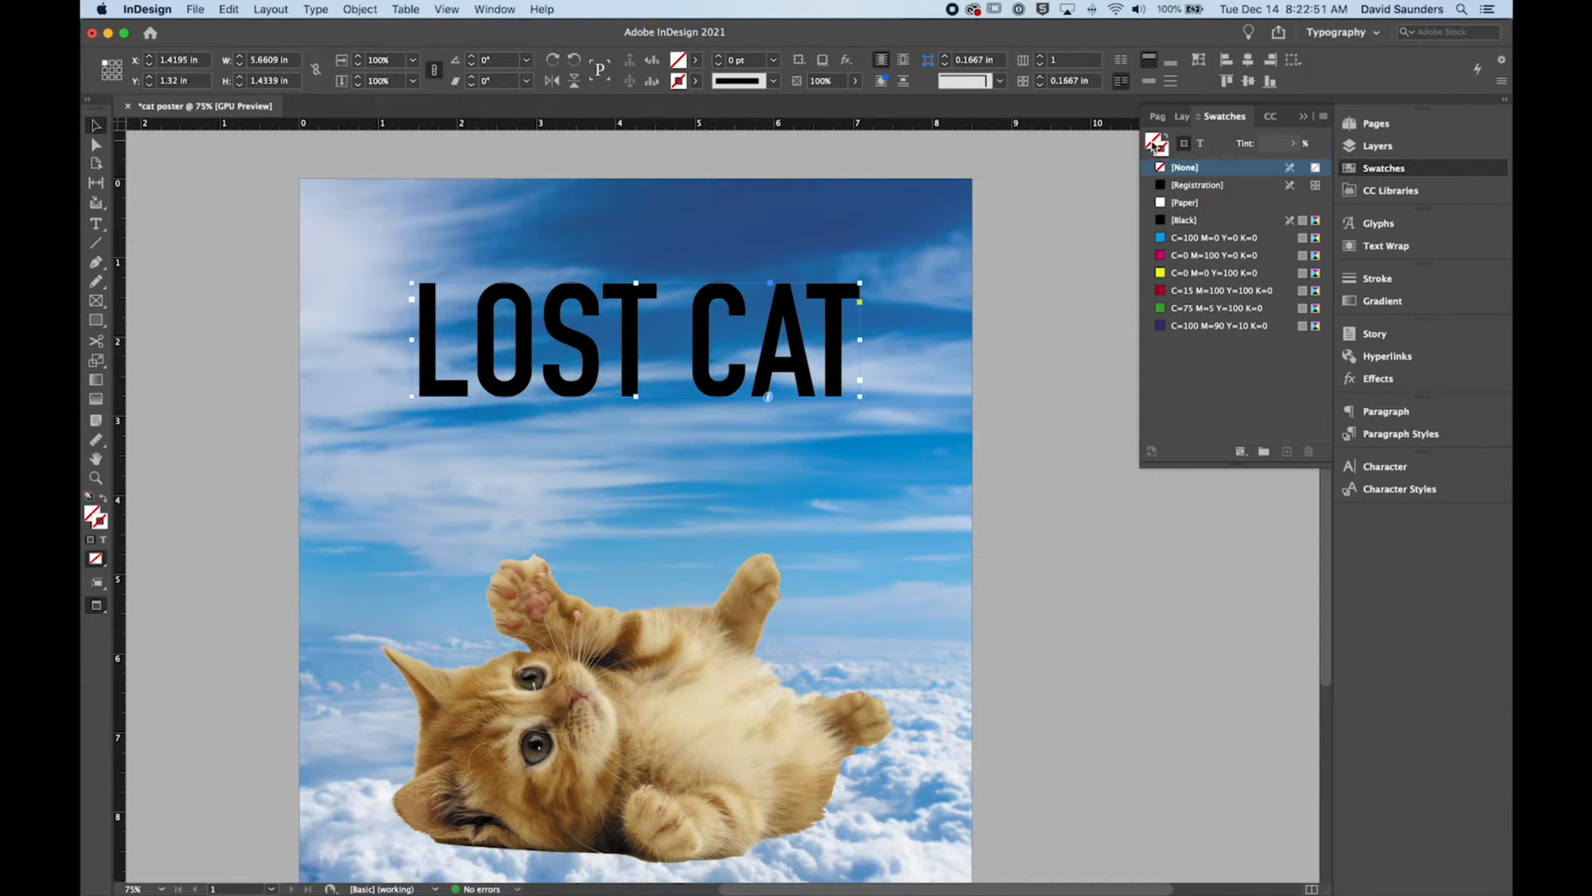
Step: Try yellow and red fills on the headline frame, then fill it with the green C=75 M=5 Y=100 K=0 swatch
{"action": "left_click", "coordinate": [1168, 275]}
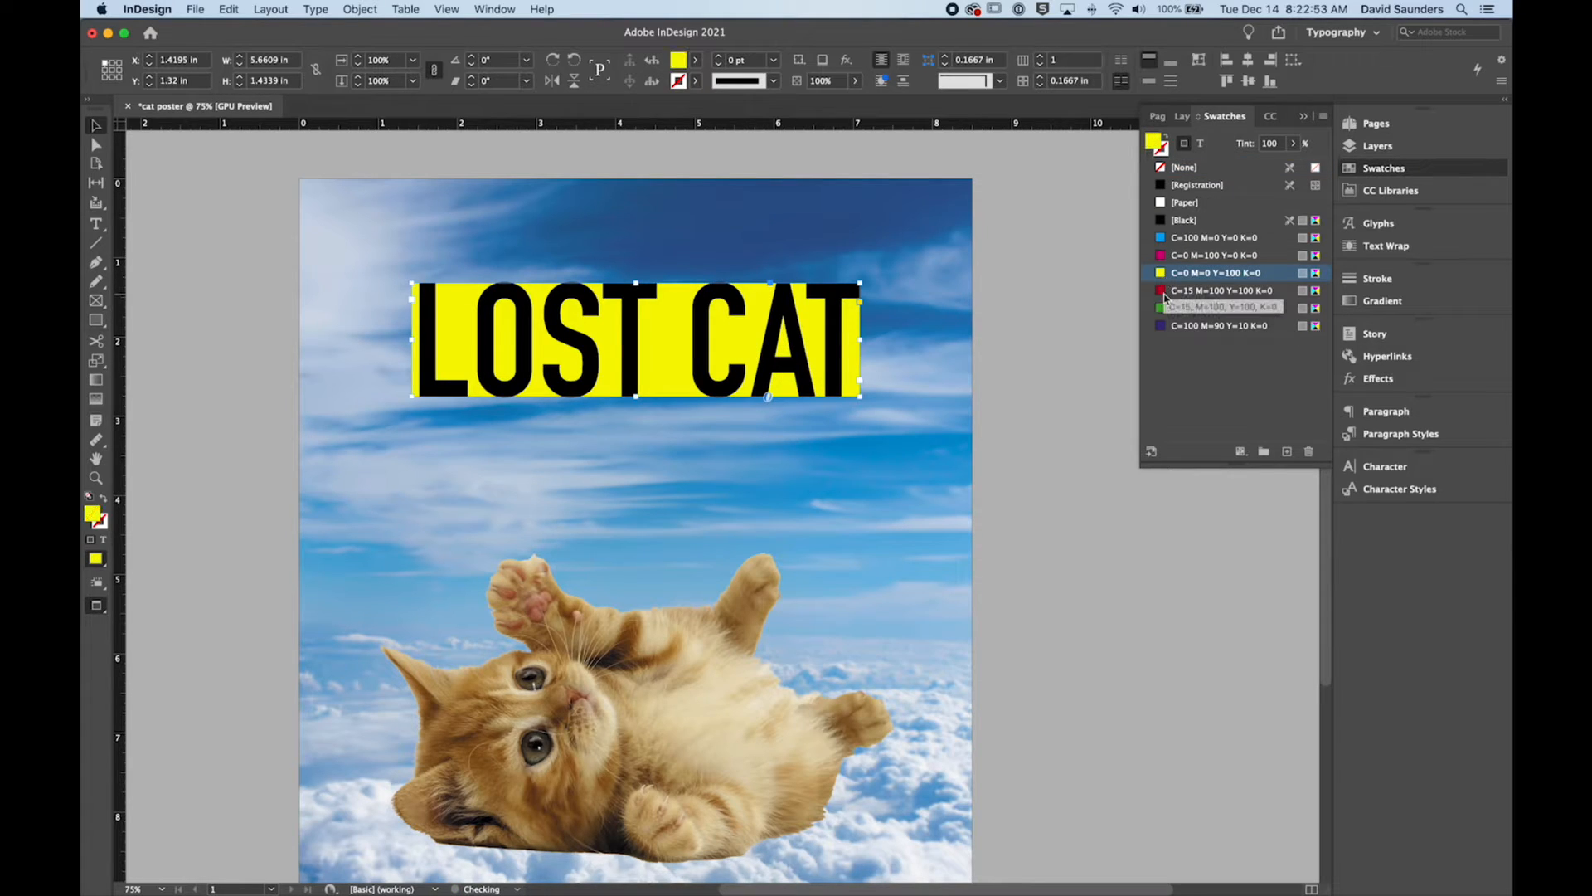
{"action": "left_click", "coordinate": [1166, 292]}
{"action": "left_click", "coordinate": [1165, 307]}
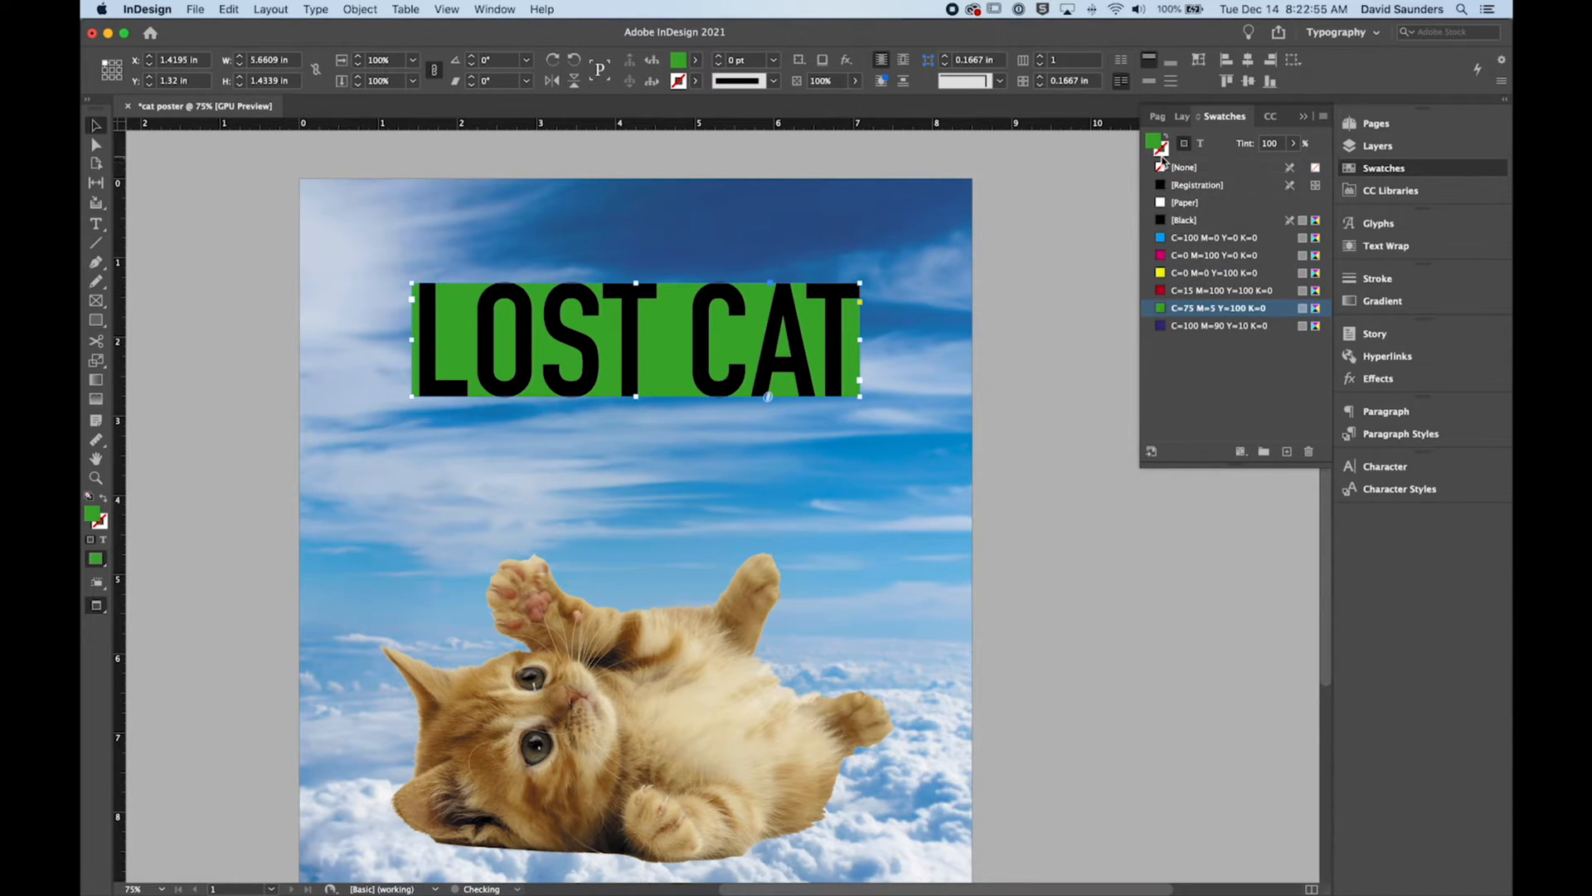
Step: Try black and magenta strokes on the green headline frame, then apply the yellow C=0 M=0 Y=100 K=0 stroke
{"action": "left_click", "coordinate": [1162, 157]}
{"action": "left_click", "coordinate": [1167, 220]}
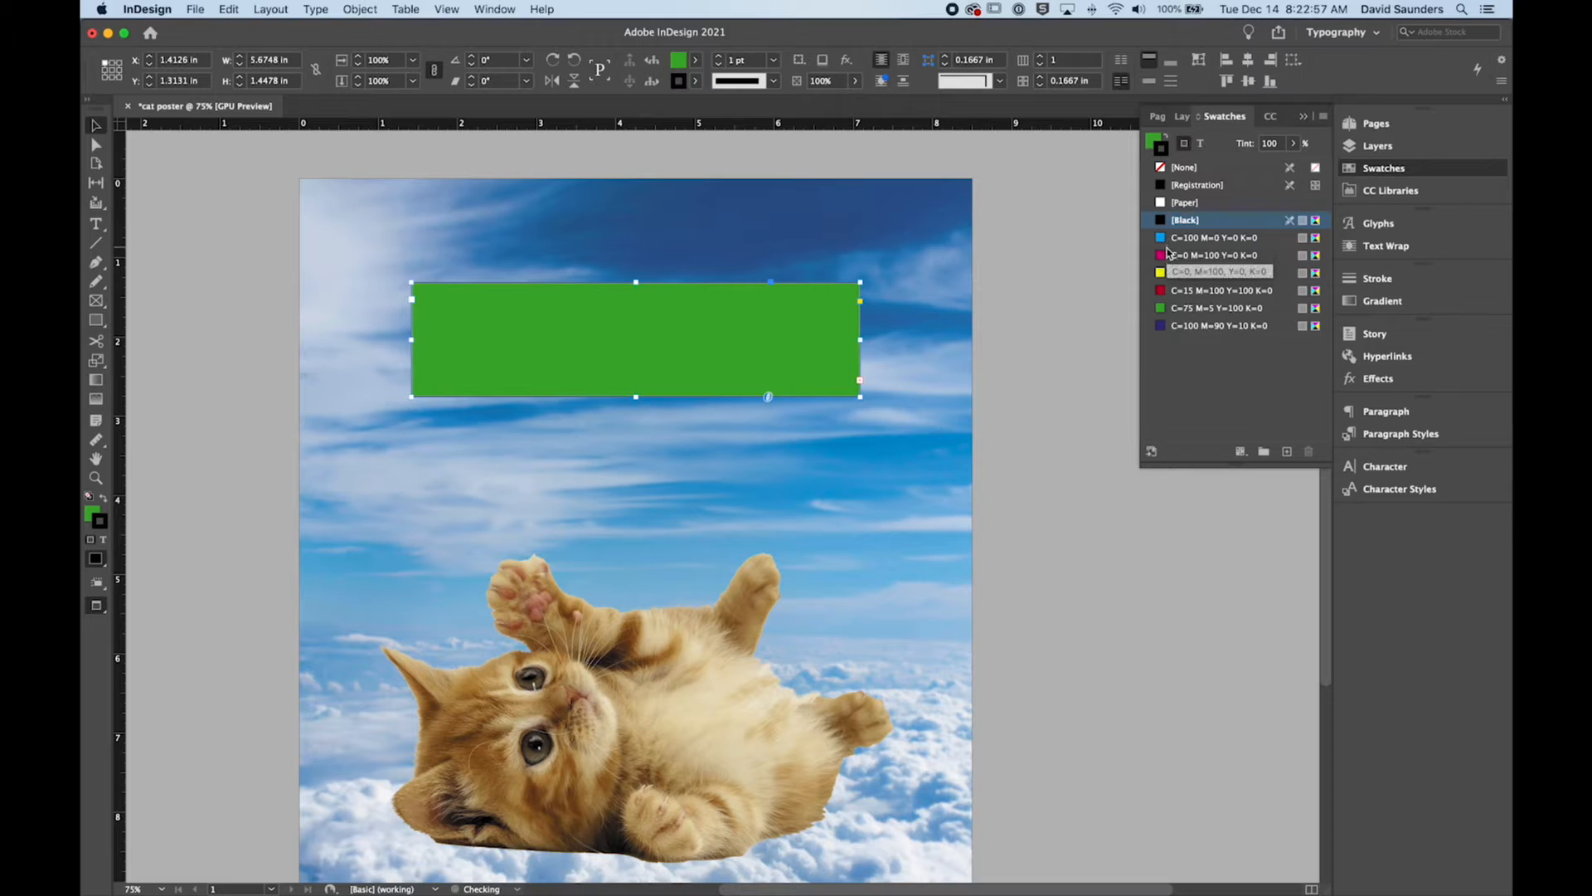
{"action": "left_click", "coordinate": [1168, 254]}
{"action": "left_click", "coordinate": [1168, 273]}
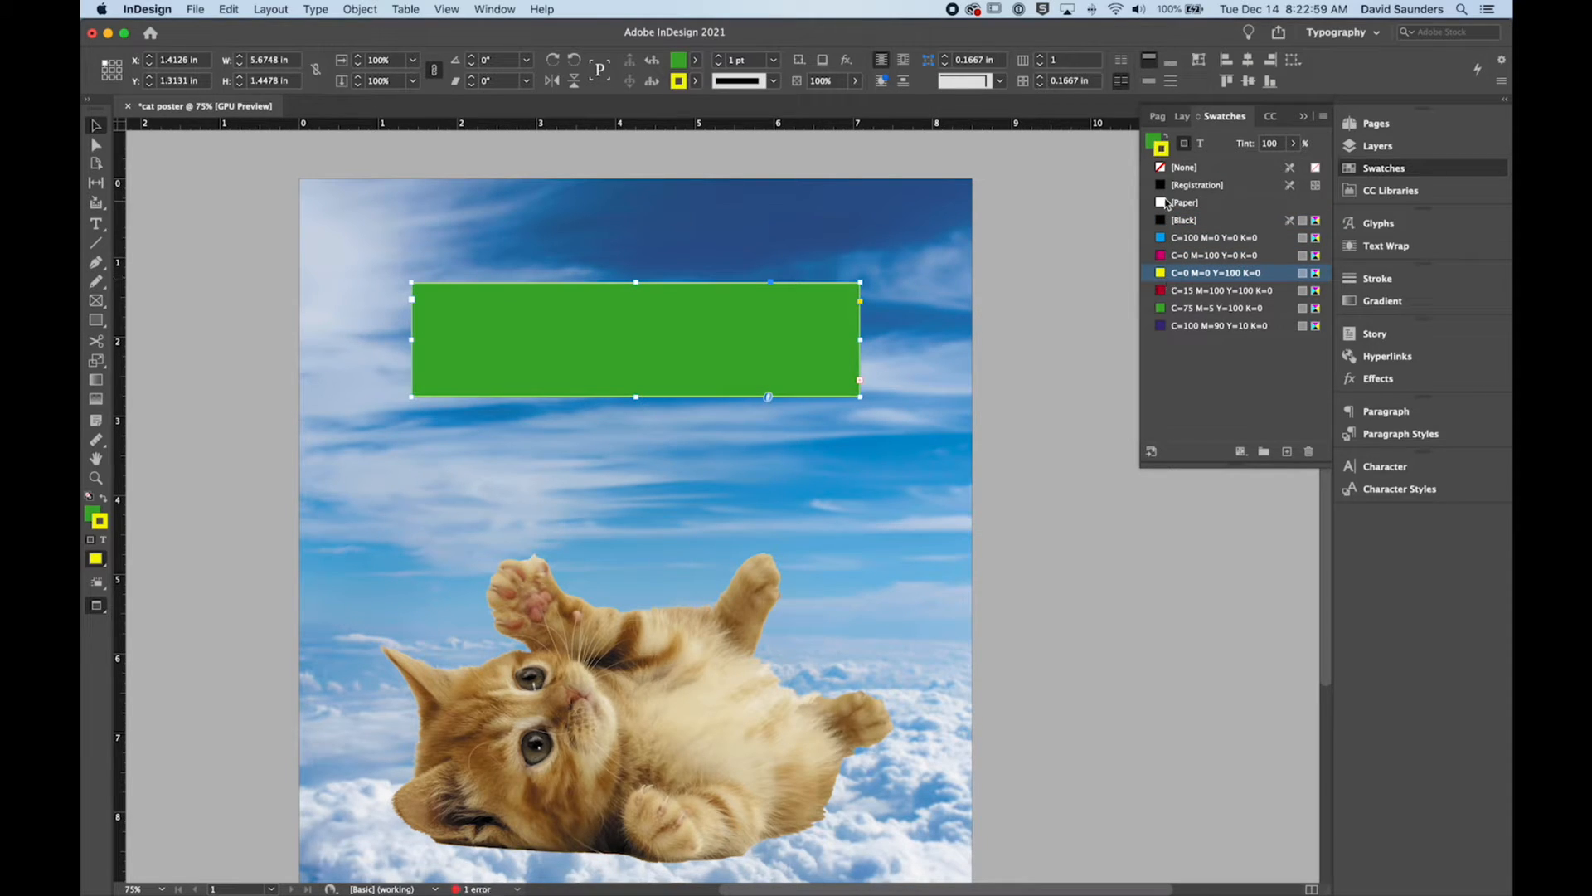
Step: Remove the yellow stroke and the green fill from the headline frame
{"action": "left_click", "coordinate": [1161, 167]}
{"action": "left_click", "coordinate": [1157, 144]}
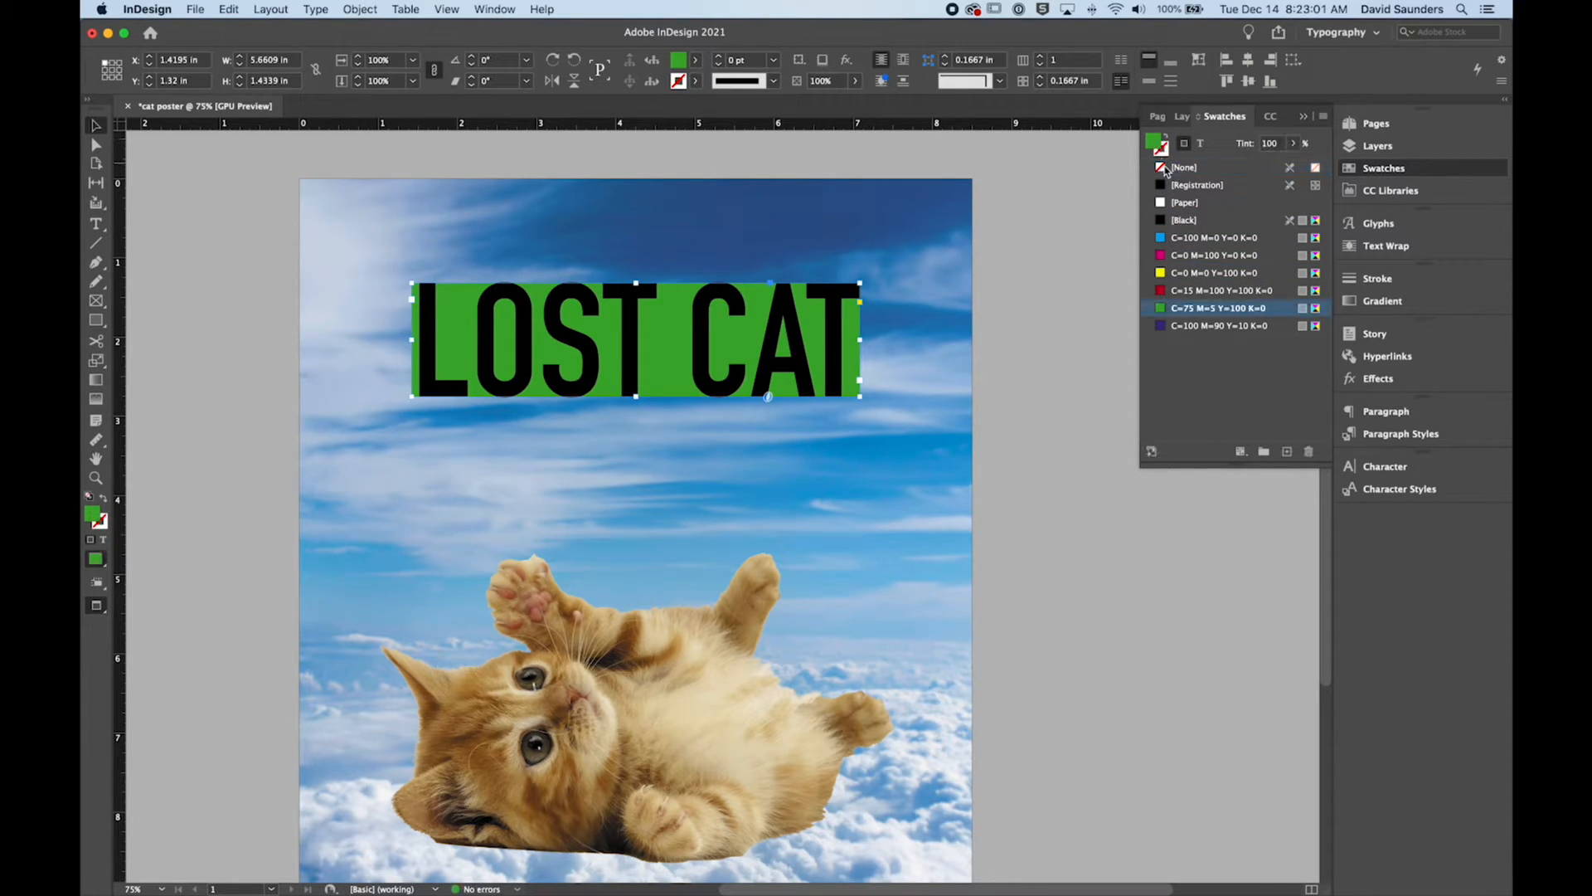
{"action": "left_click", "coordinate": [1165, 168]}
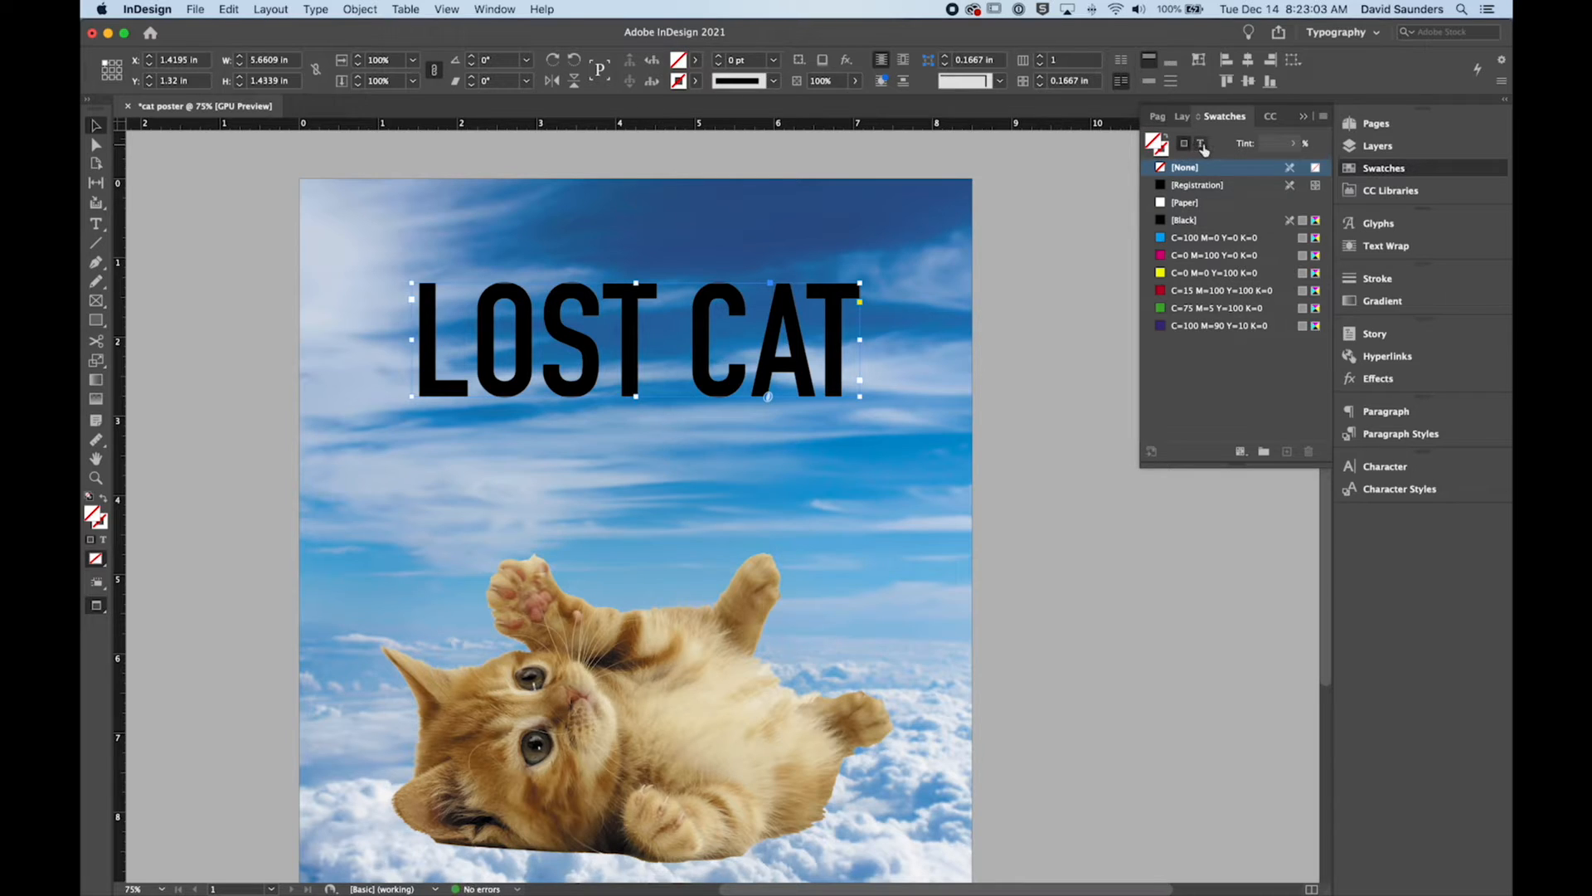
Step: Colour the headline text with the C=100 M=0 Y=0 K=0 swatch and create a new swatch from it
{"action": "left_click", "coordinate": [1202, 144]}
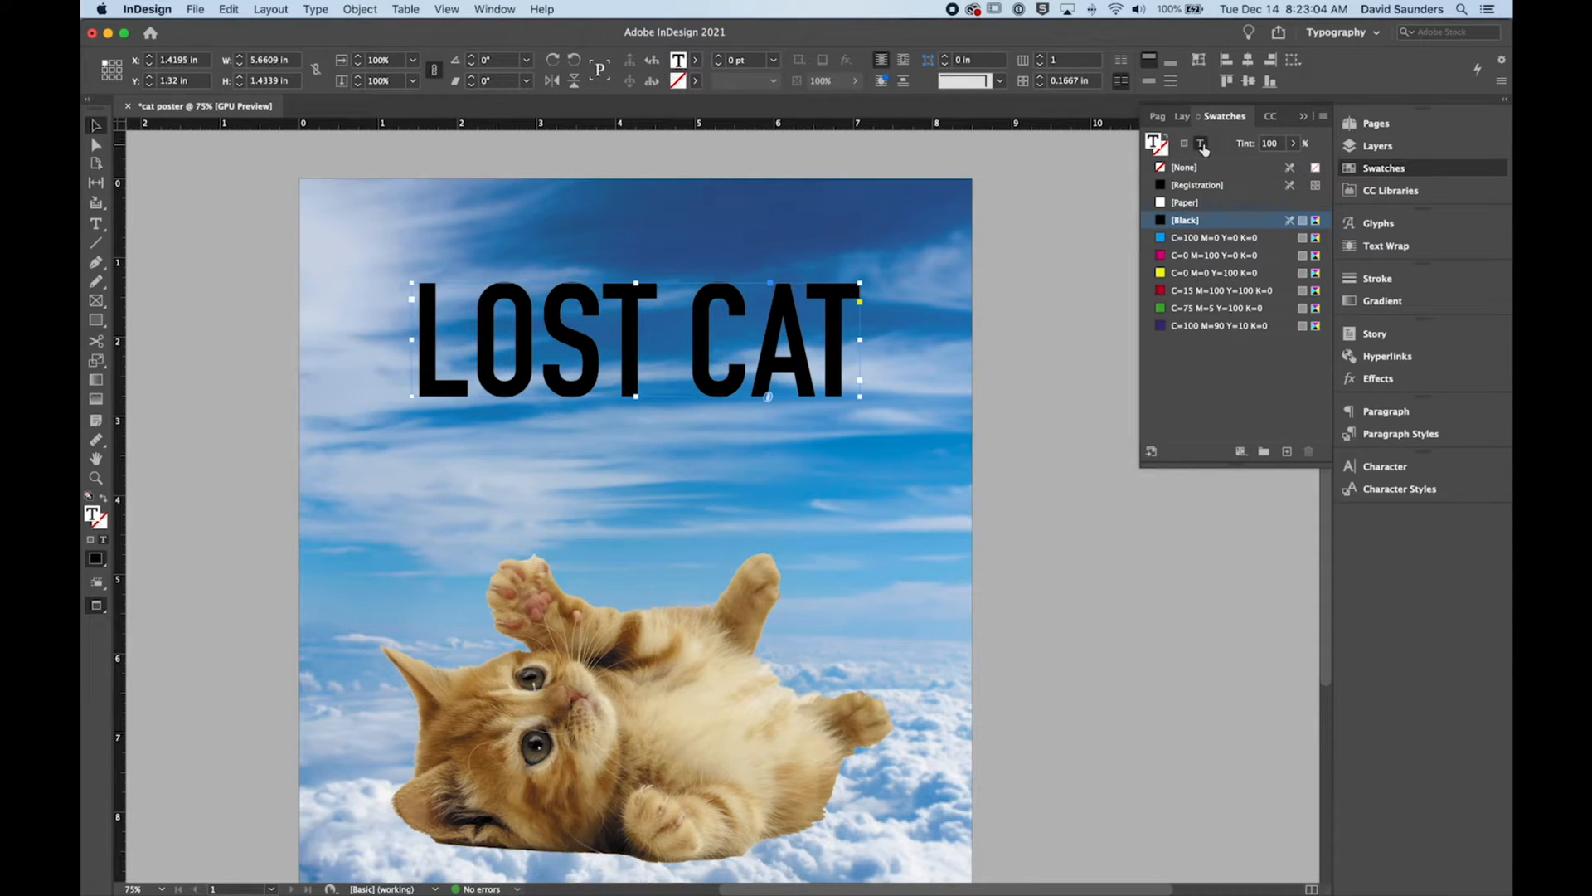
{"action": "left_click", "coordinate": [1164, 240]}
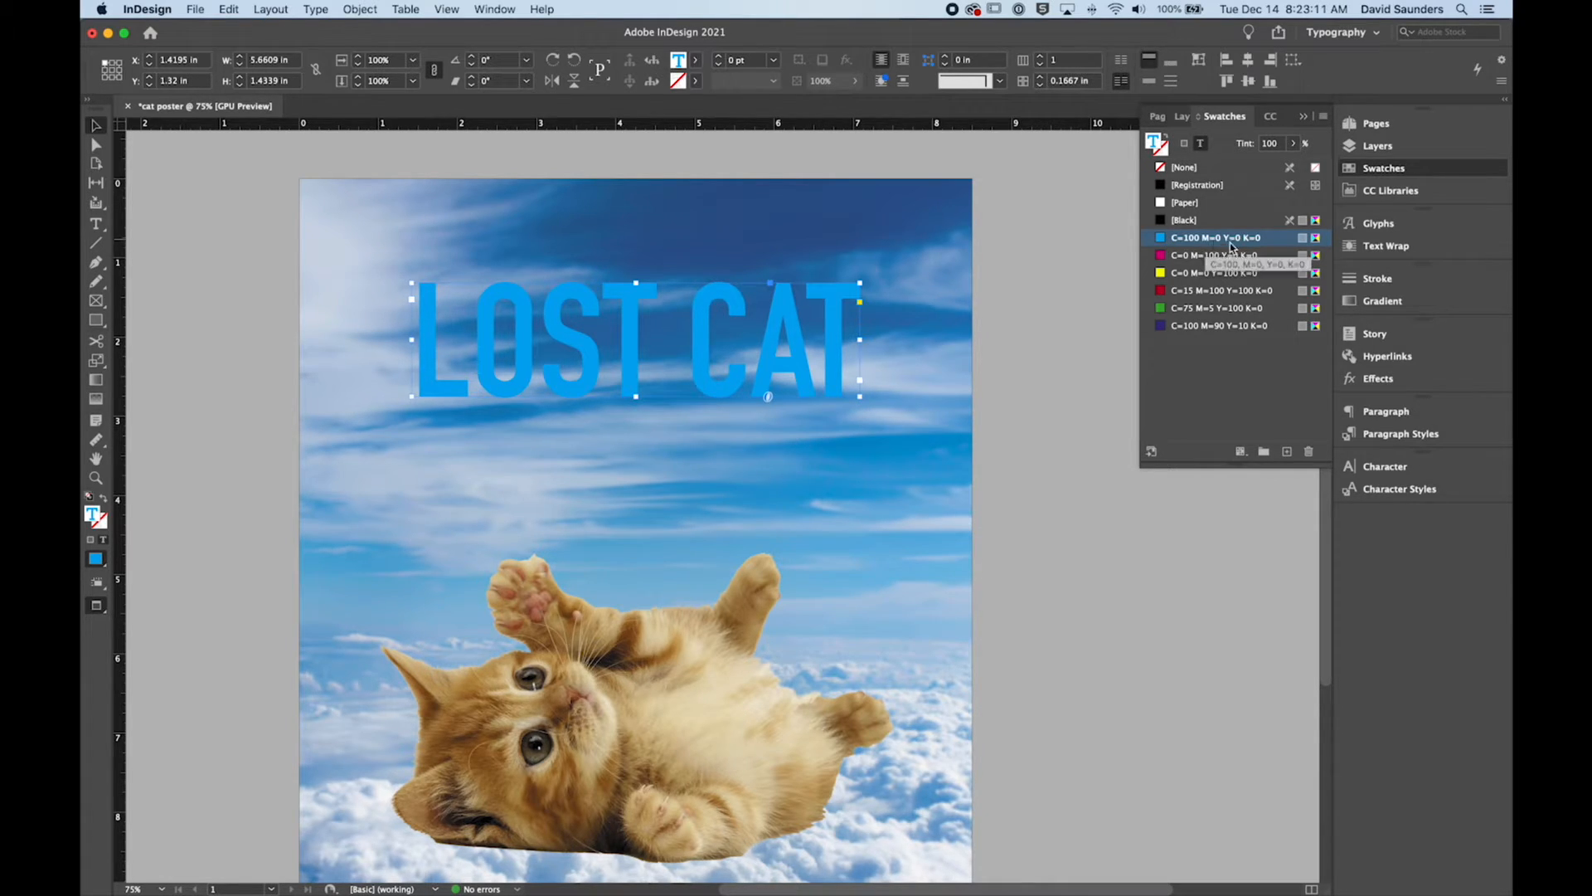
{"action": "left_click", "coordinate": [1287, 453]}
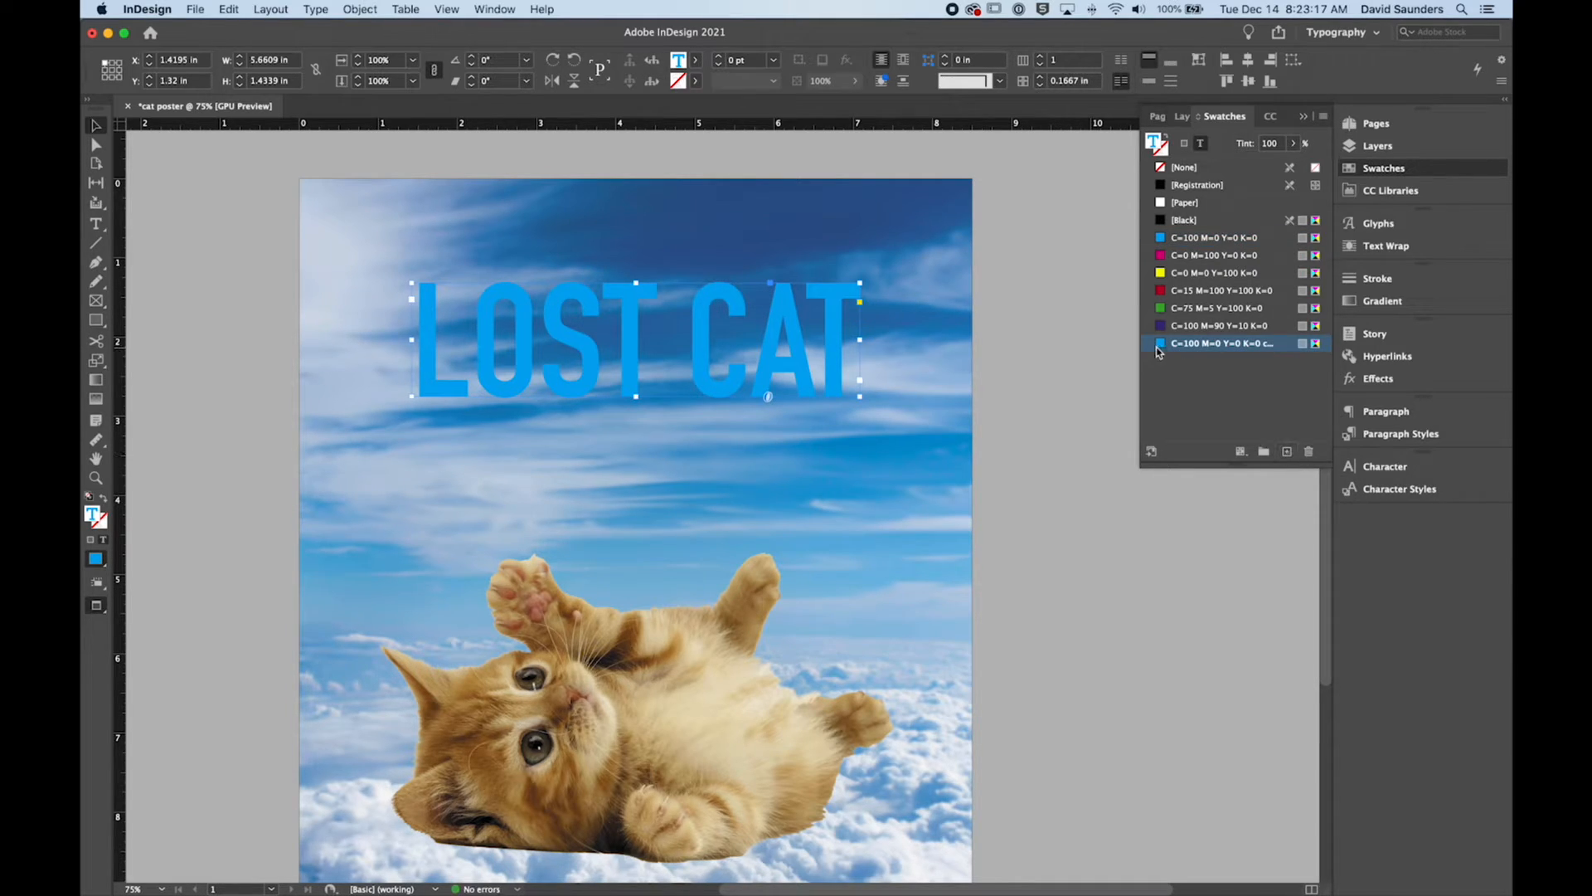
Step: Lower the copied swatch's cyan to 40% with live preview on, keeping it named by its colour value
{"action": "double_click", "coordinate": [1162, 349]}
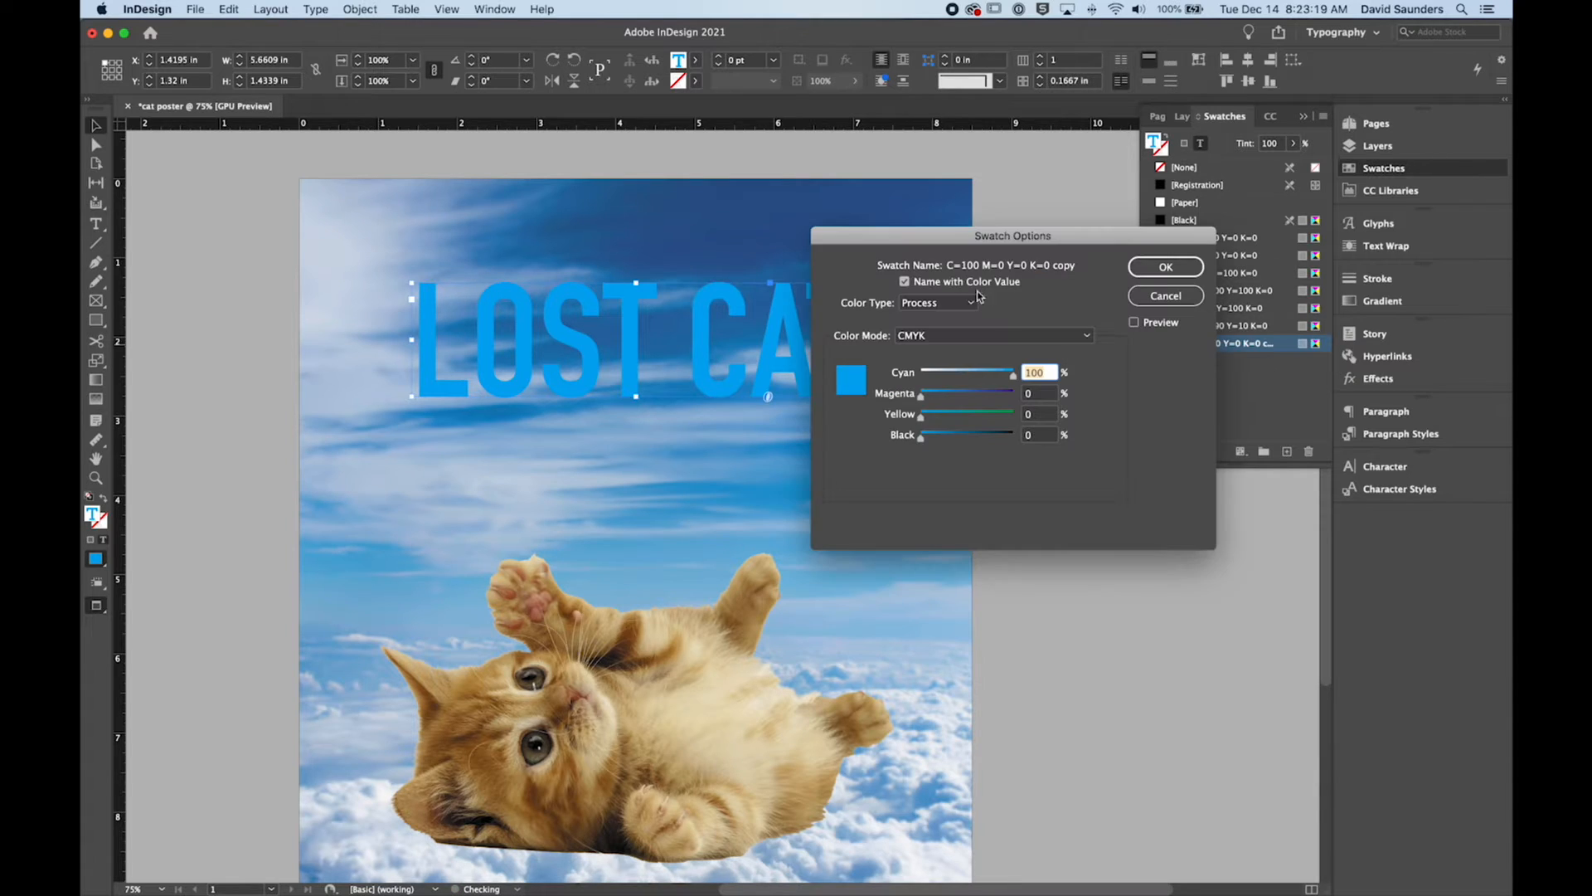
{"action": "left_click_drag", "start_coordinate": [915, 241], "coordinate": [1027, 157]}
{"action": "left_click_drag", "start_coordinate": [1096, 289], "coordinate": [1063, 288]}
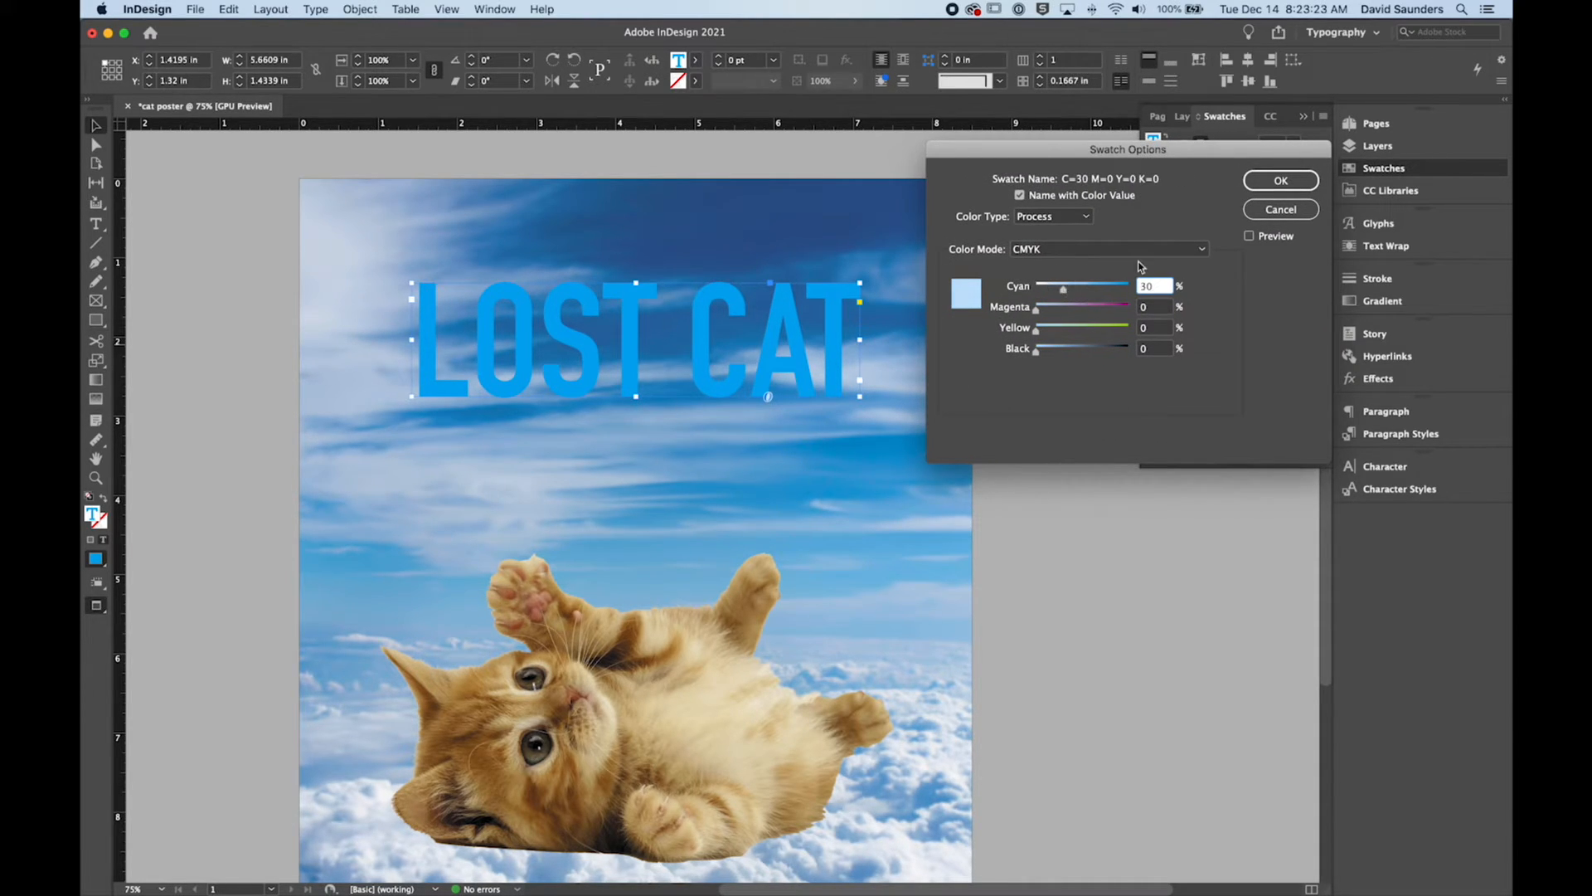
{"action": "left_click", "coordinate": [1249, 237]}
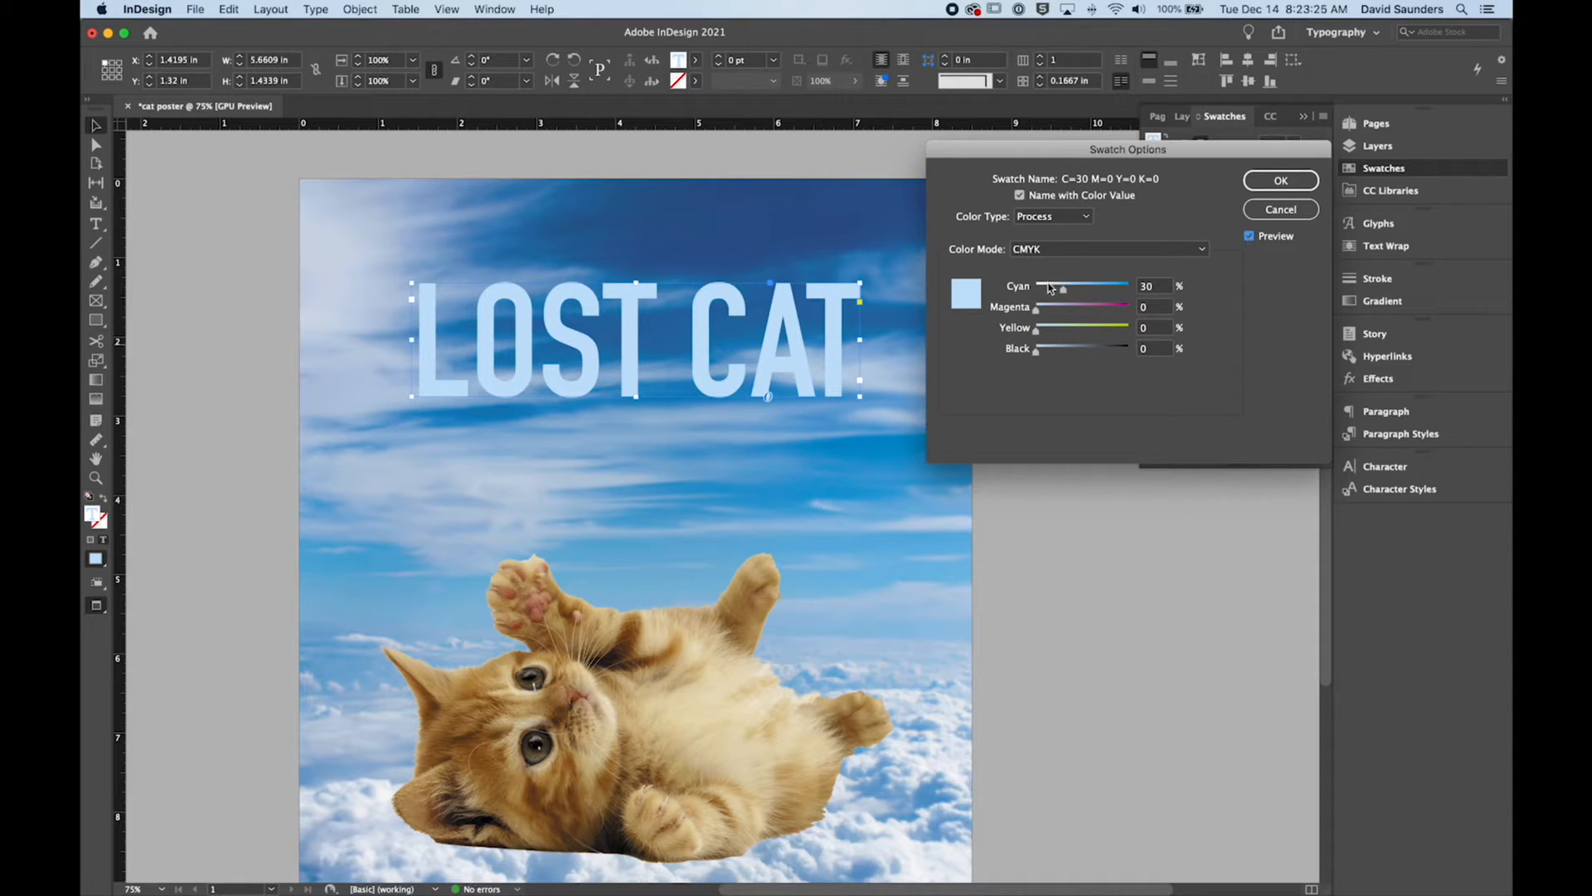
{"action": "left_click_drag", "start_coordinate": [1063, 288], "coordinate": [1075, 288]}
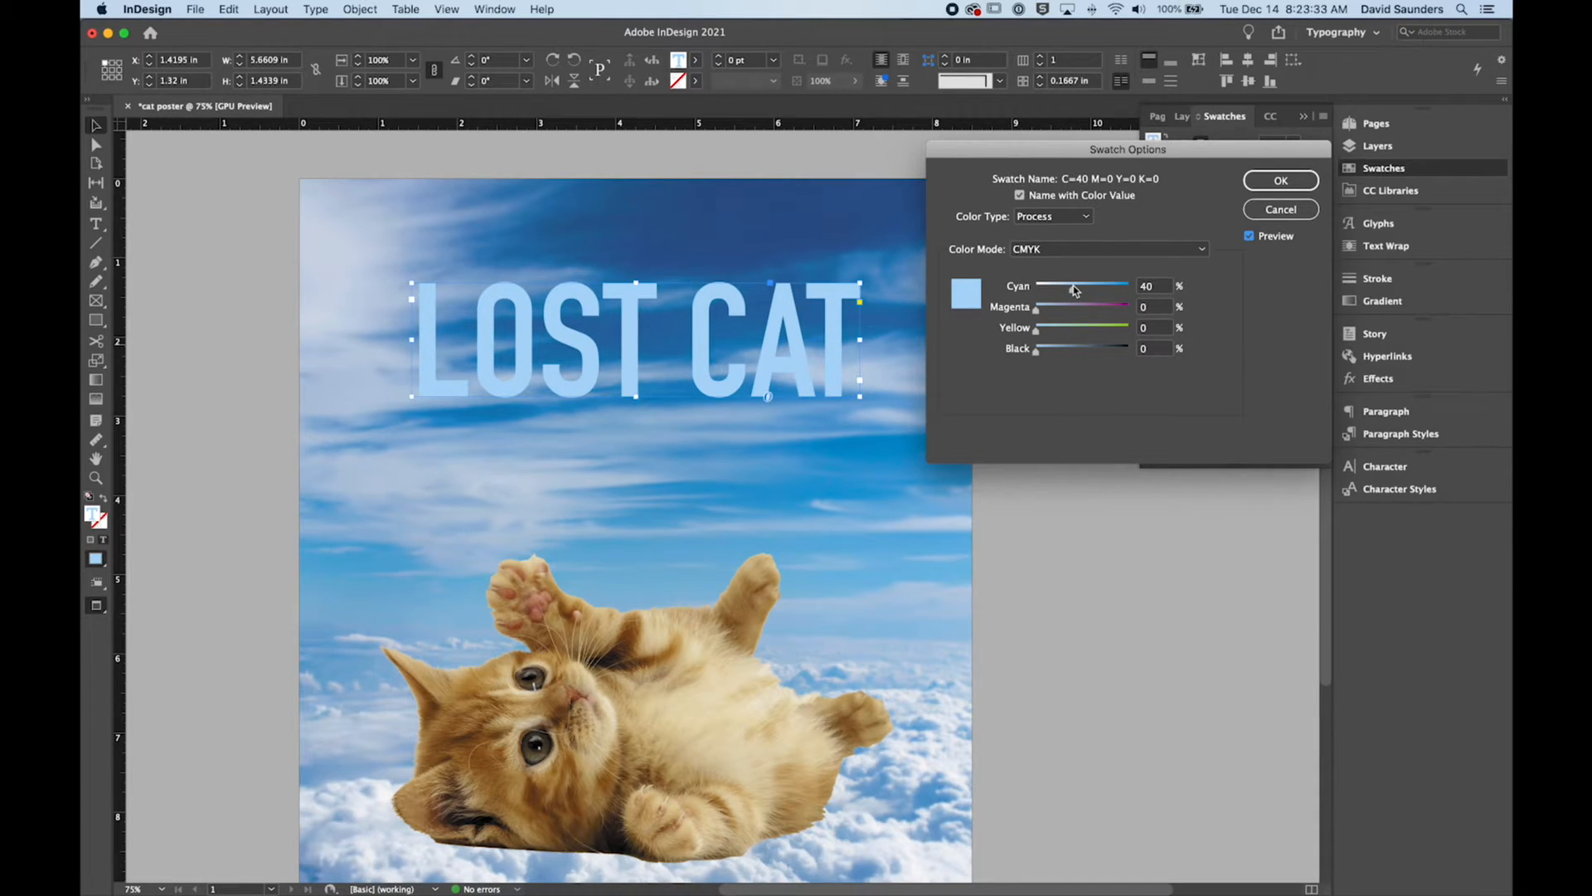
{"action": "left_click_drag", "start_coordinate": [1066, 183], "coordinate": [1048, 181]}
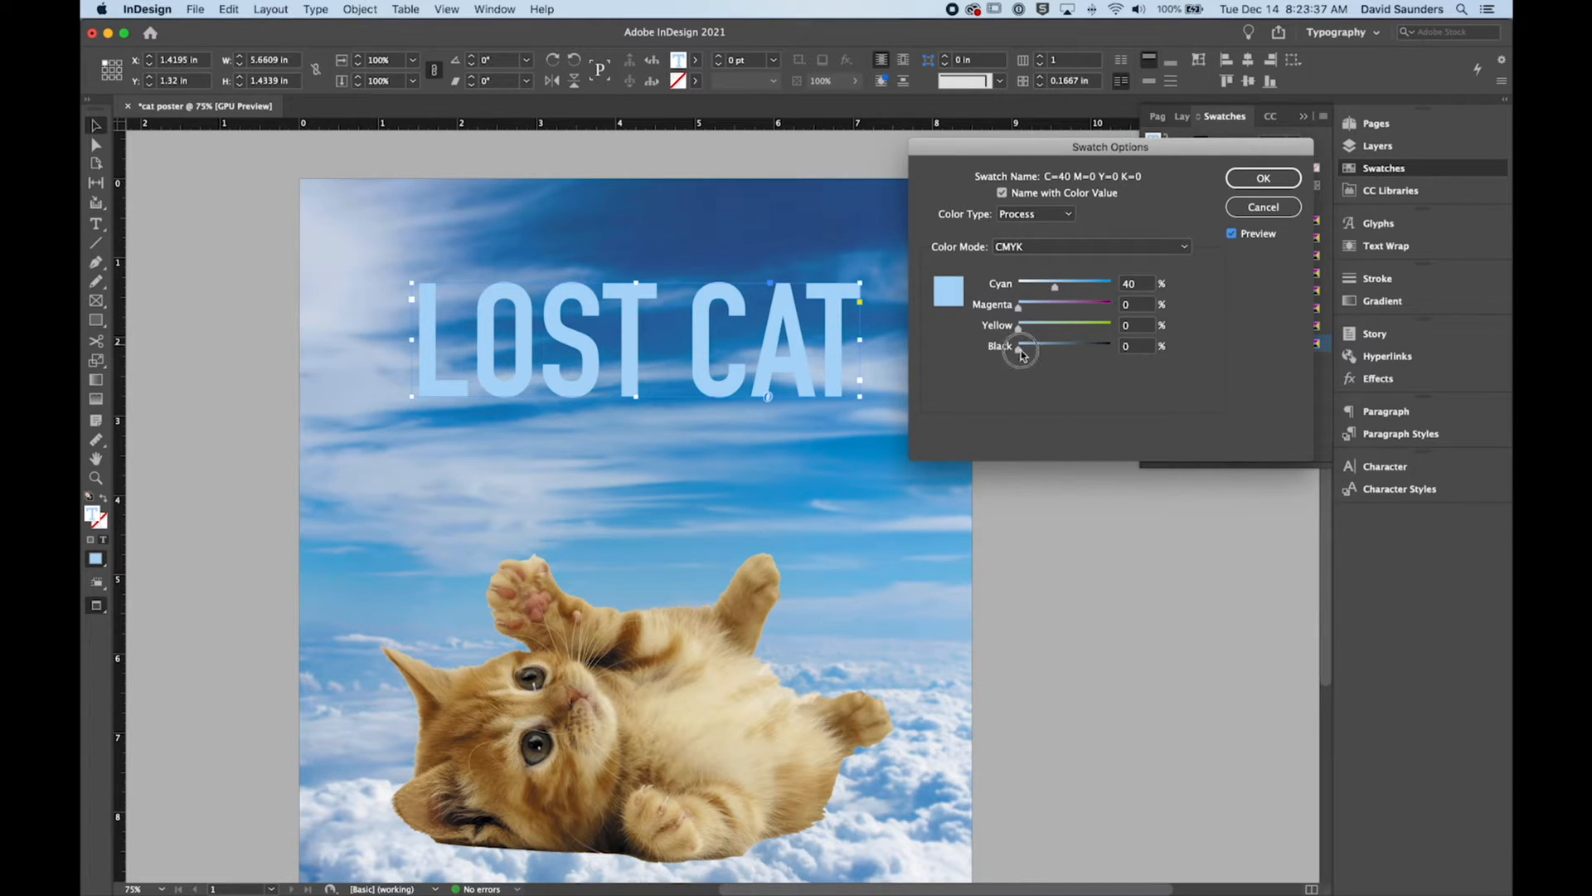
{"action": "mouse_move", "coordinate": [1020, 347]}
{"action": "left_mouse_down"}
{"action": "mouse_move", "coordinate": [1078, 352]}
{"action": "mouse_move", "coordinate": [1013, 346]}
{"action": "left_mouse_up"}
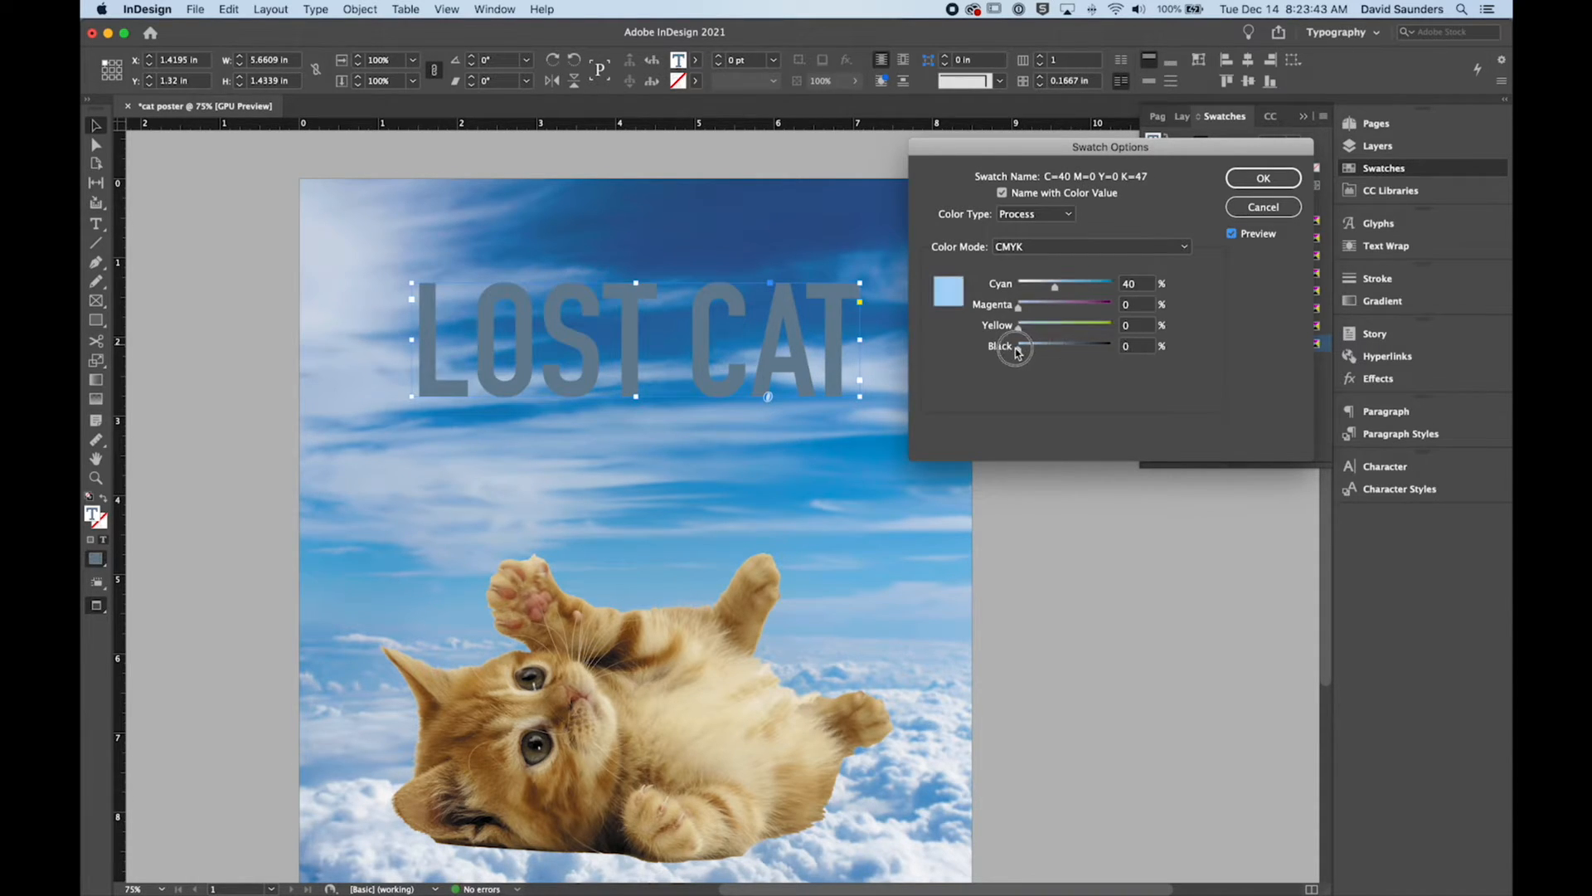
{"action": "left_click", "coordinate": [1011, 194]}
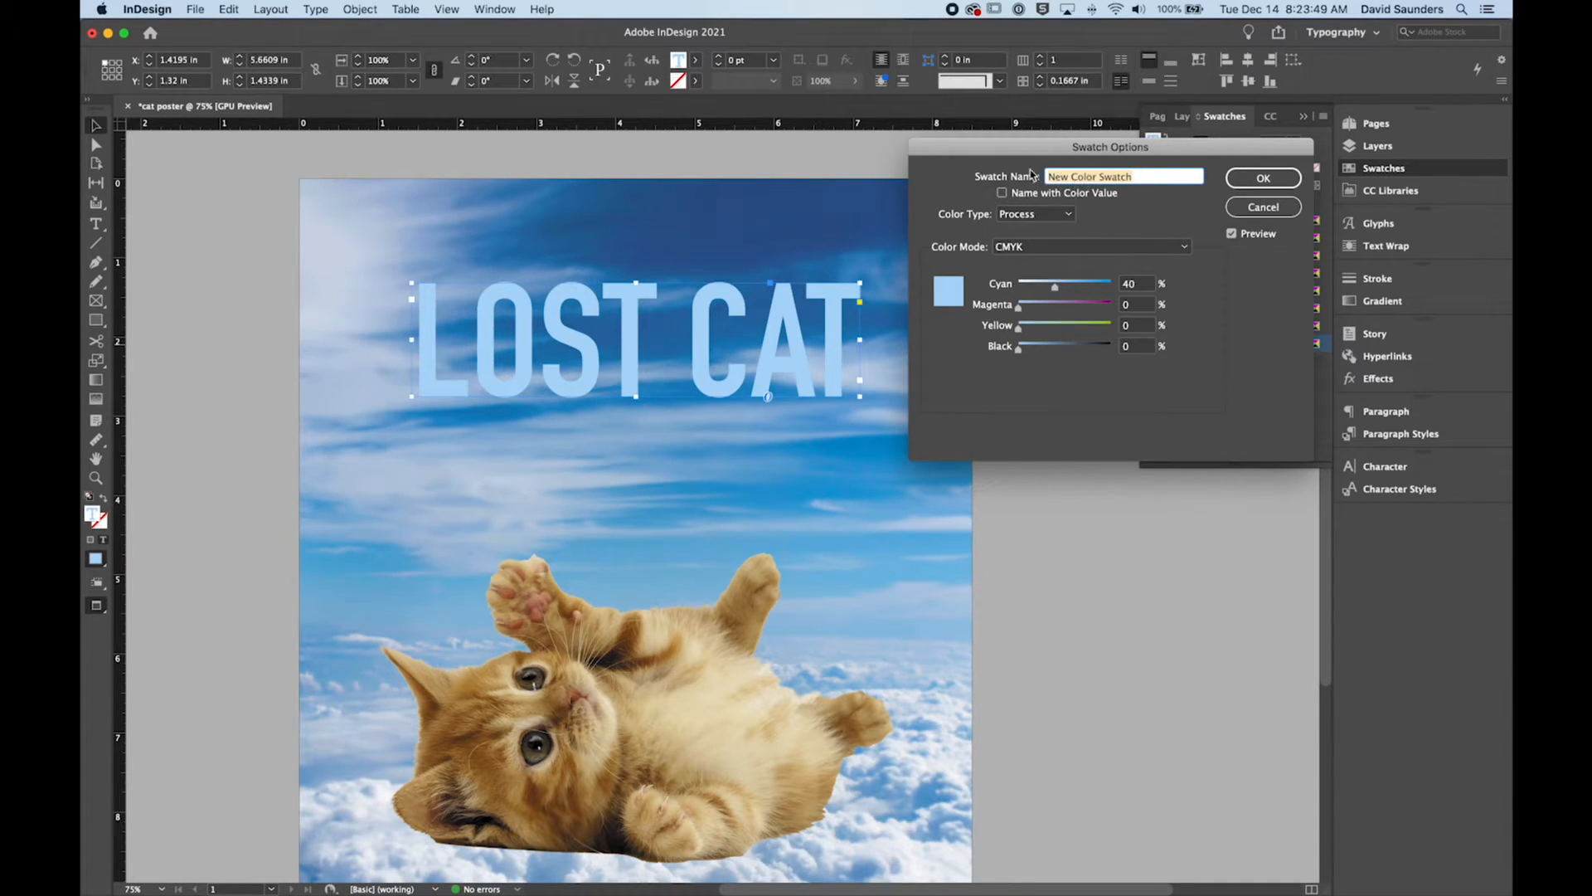
{"action": "left_click", "coordinate": [1002, 194]}
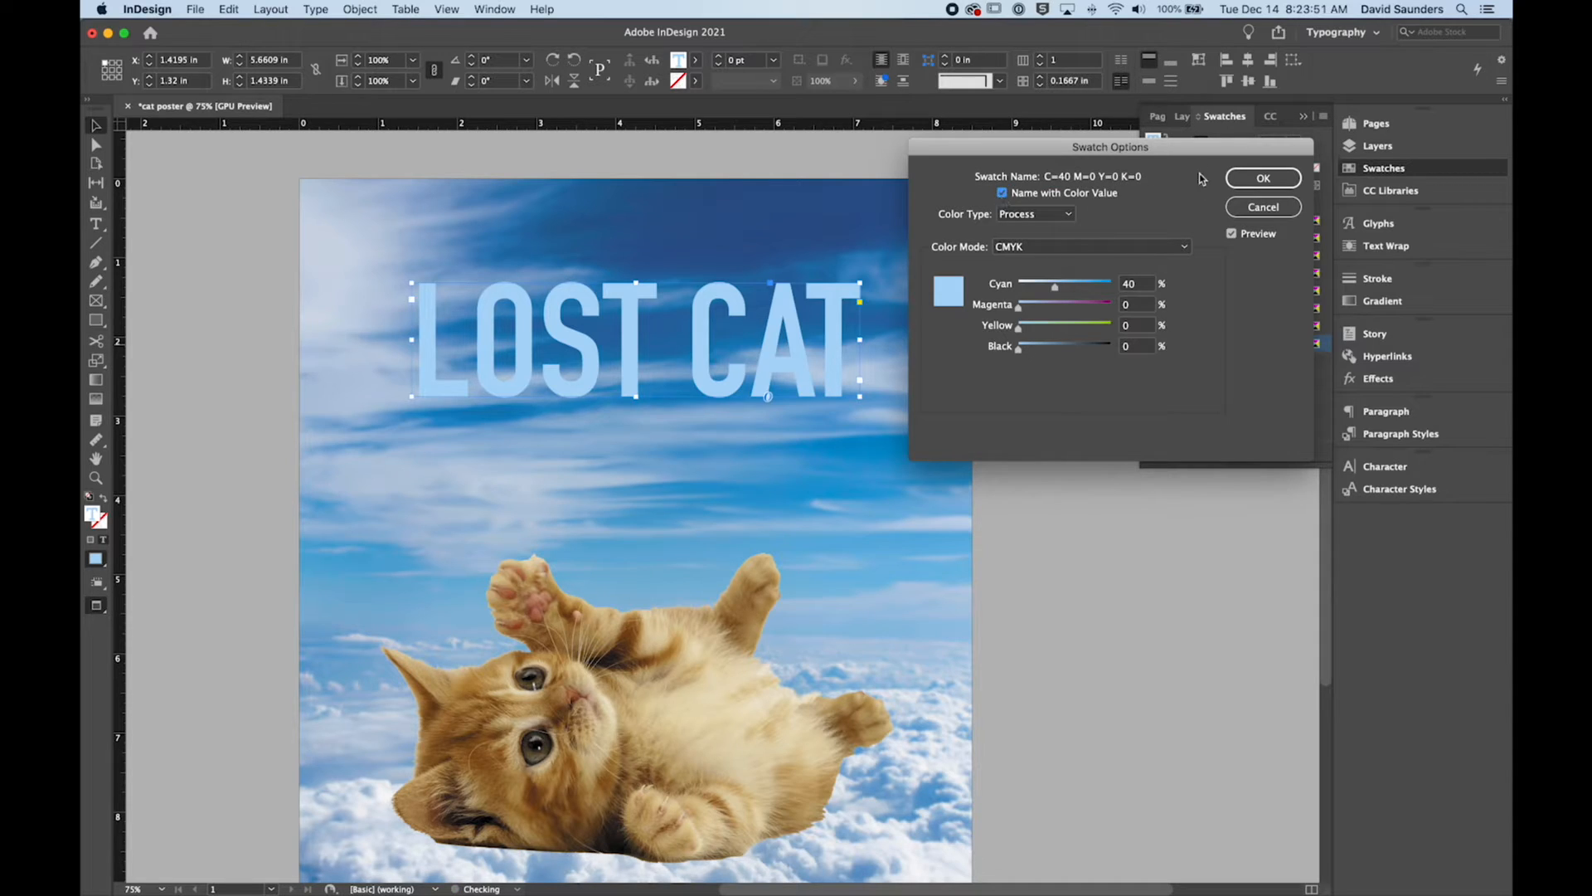
{"action": "left_click", "coordinate": [1261, 178]}
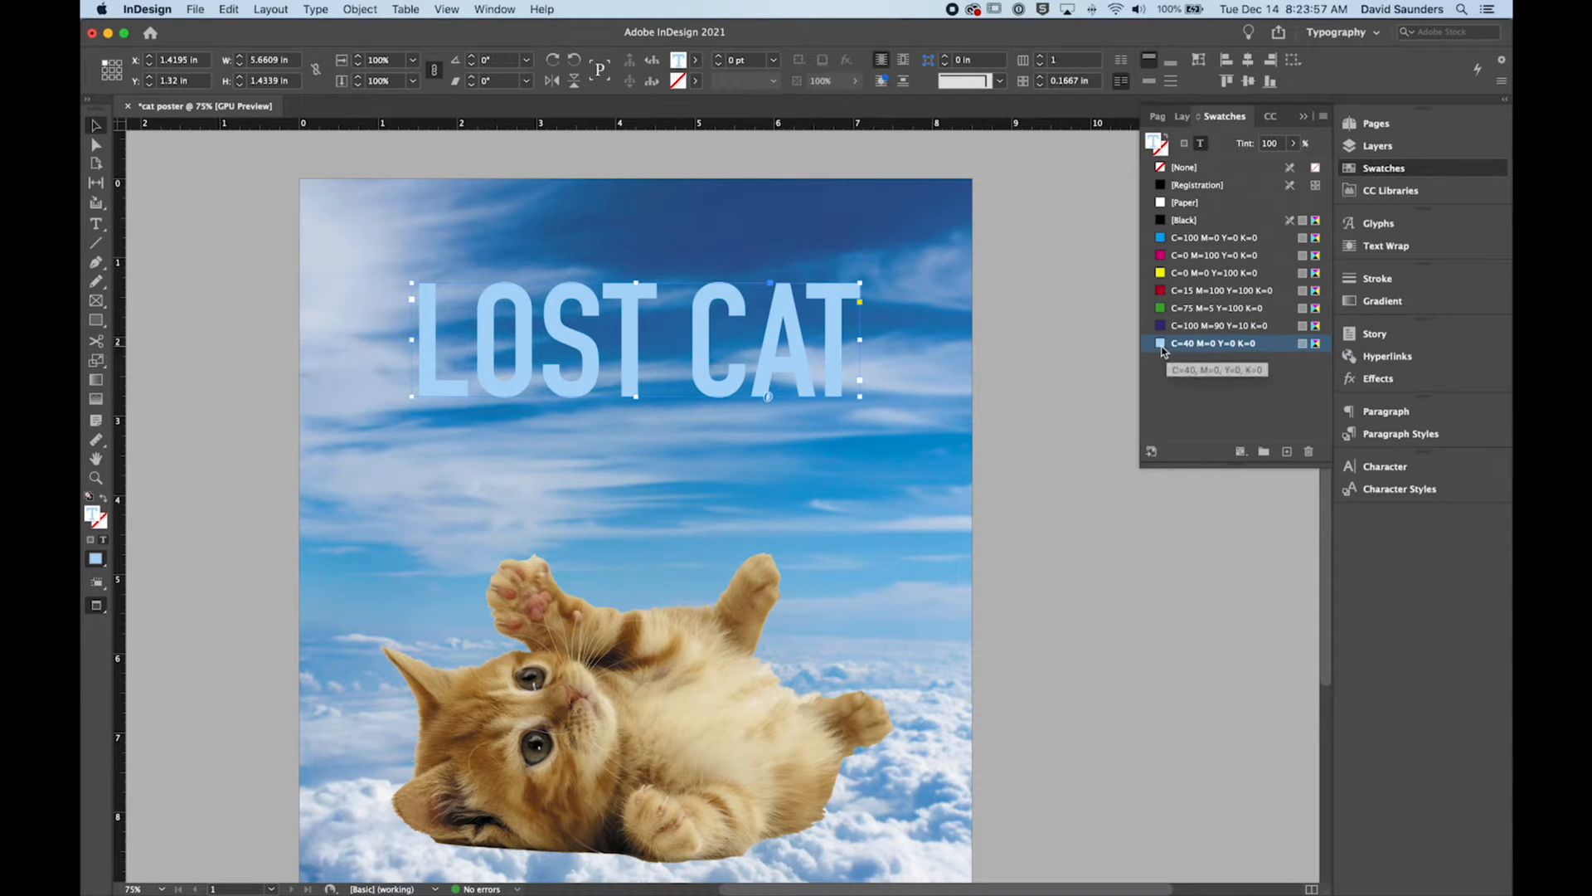
Step: Reopen the options of the C=40 M=0 Y=0 K=0 swatch to review its colour settings
{"action": "double_click", "coordinate": [1162, 345]}
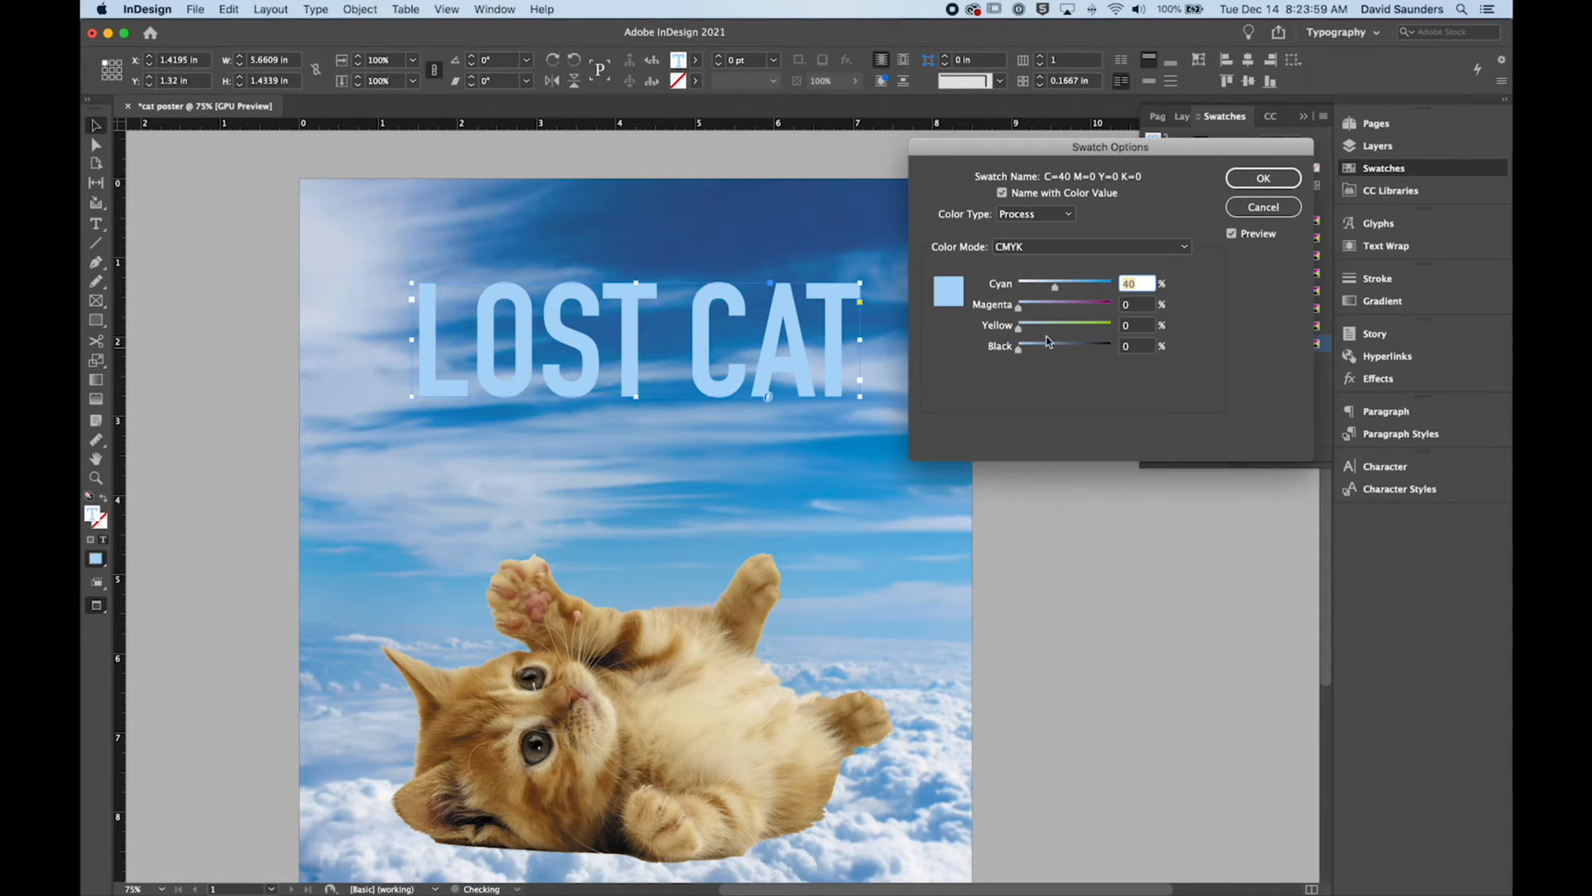
{"action": "left_click", "coordinate": [1263, 206]}
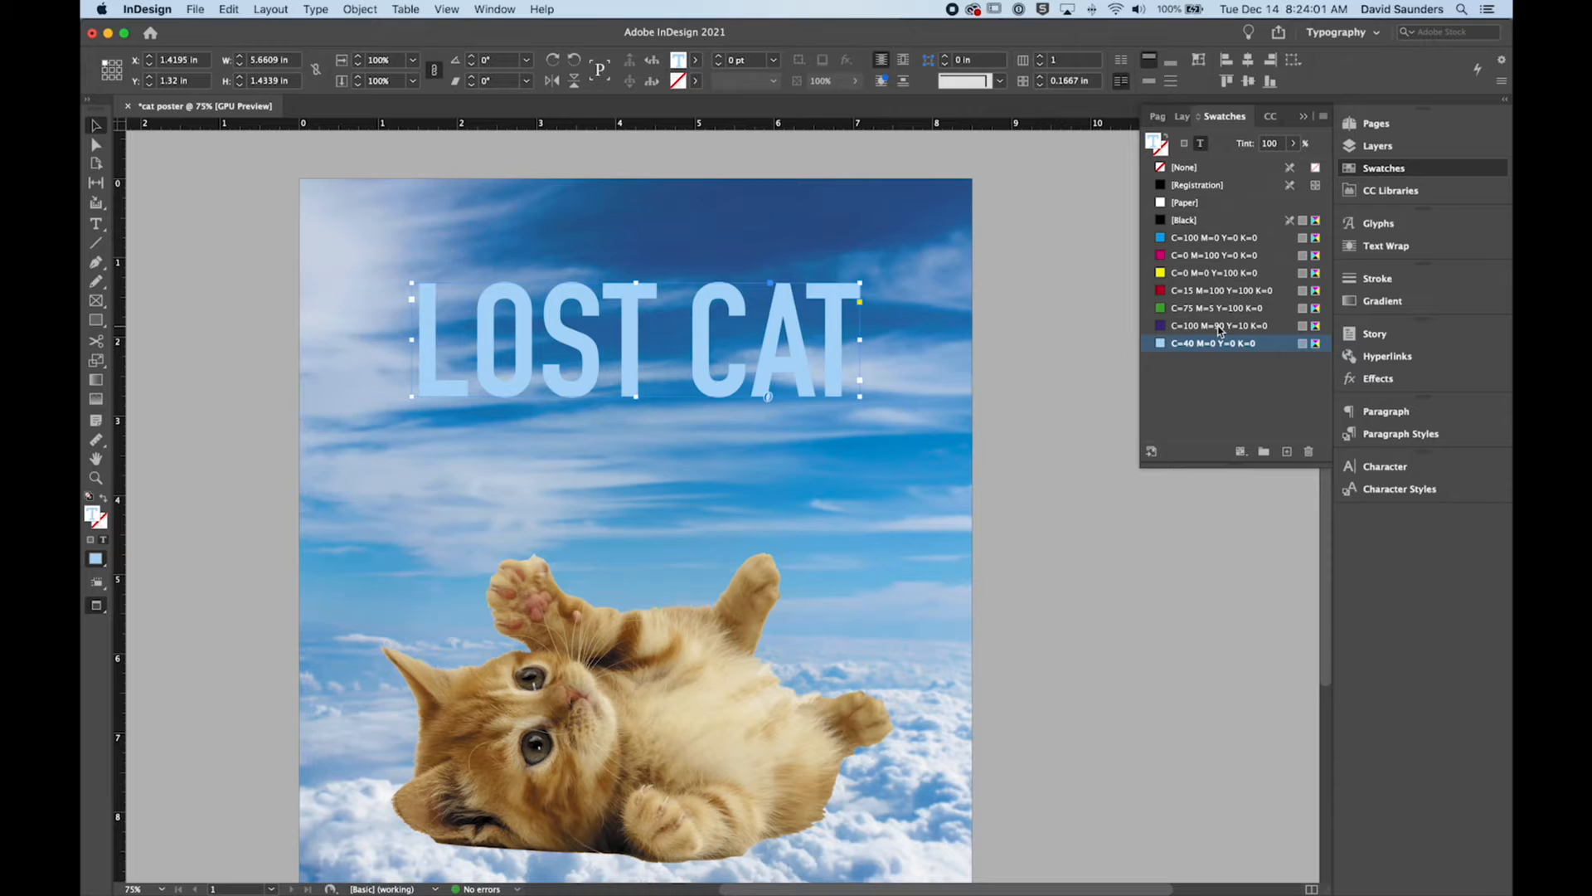
{"action": "double_click", "coordinate": [1163, 347]}
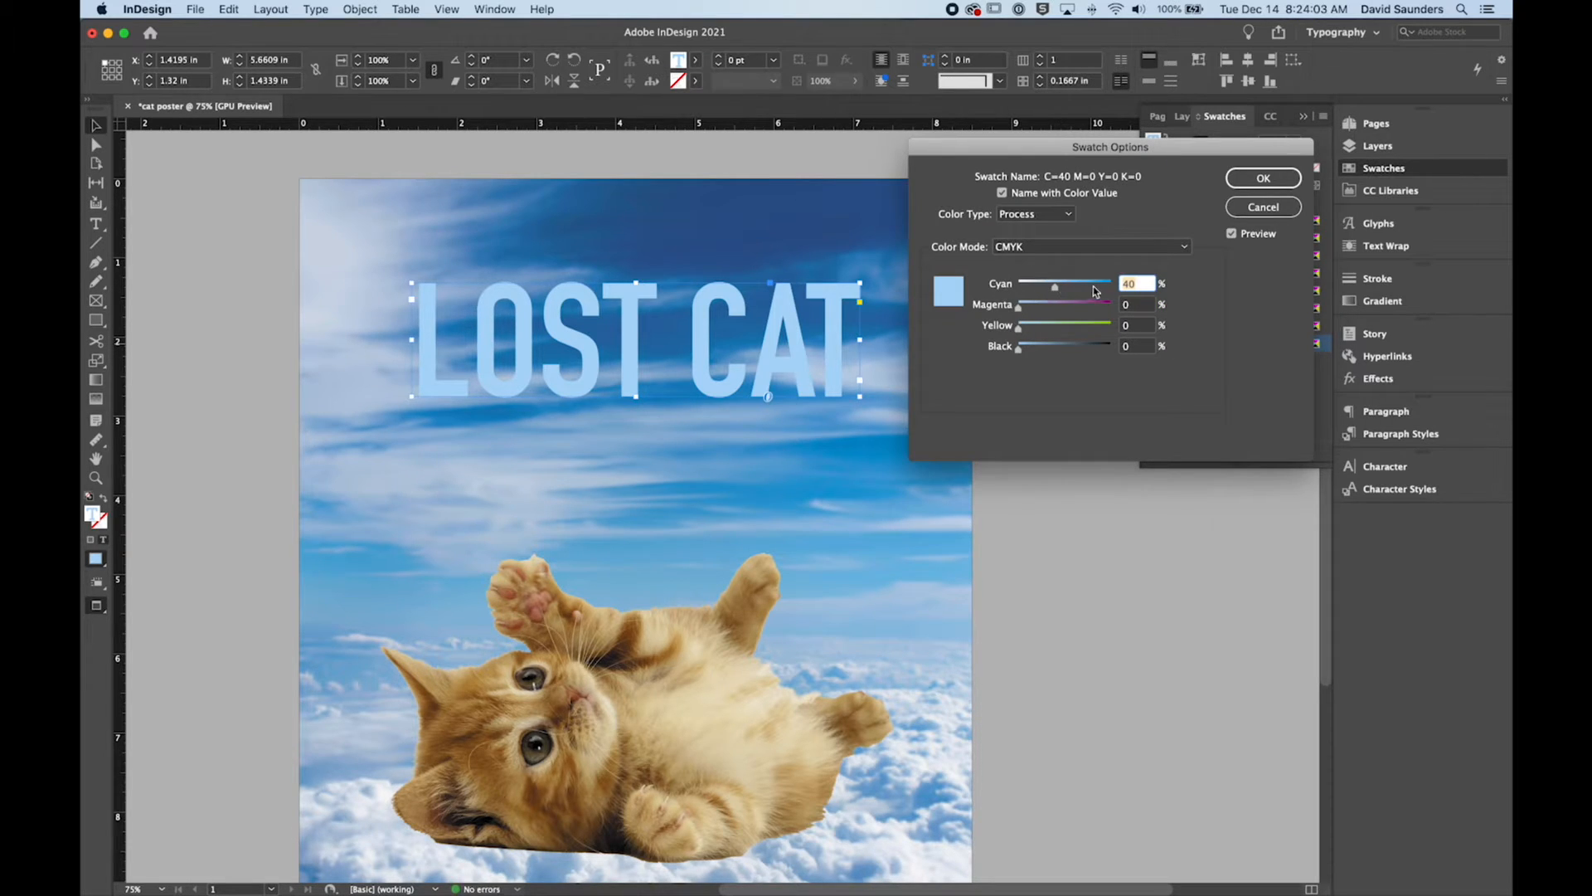
{"action": "left_click", "coordinate": [1264, 179]}
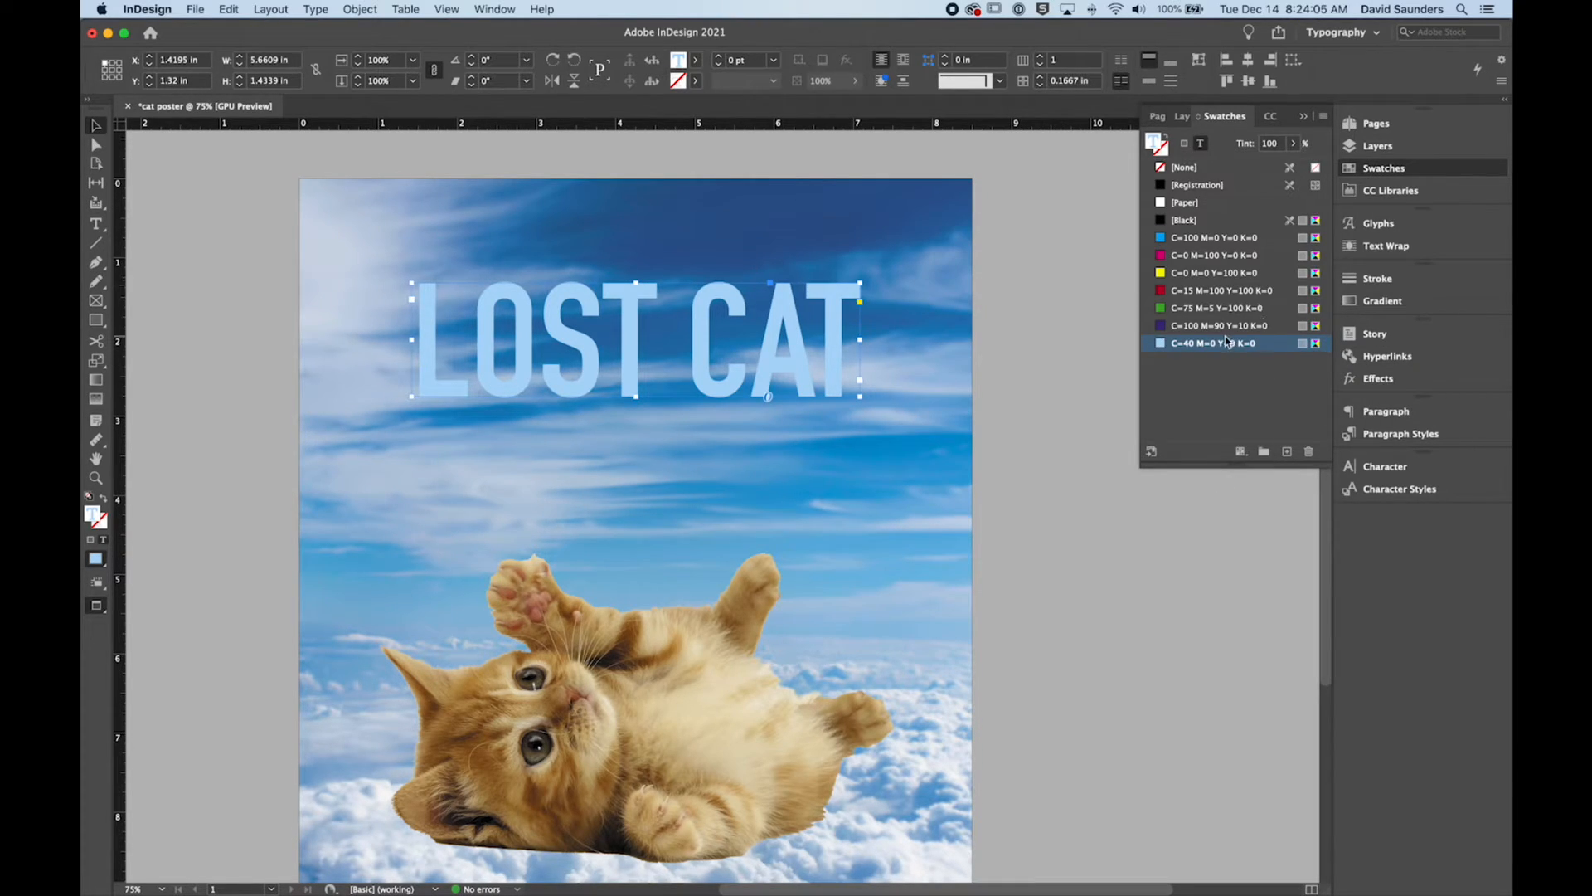
Step: Deselect the headline and check the whole poster in preview at 50% zoom
{"action": "left_click", "coordinate": [1033, 350]}
{"action": "key", "text": "w"}
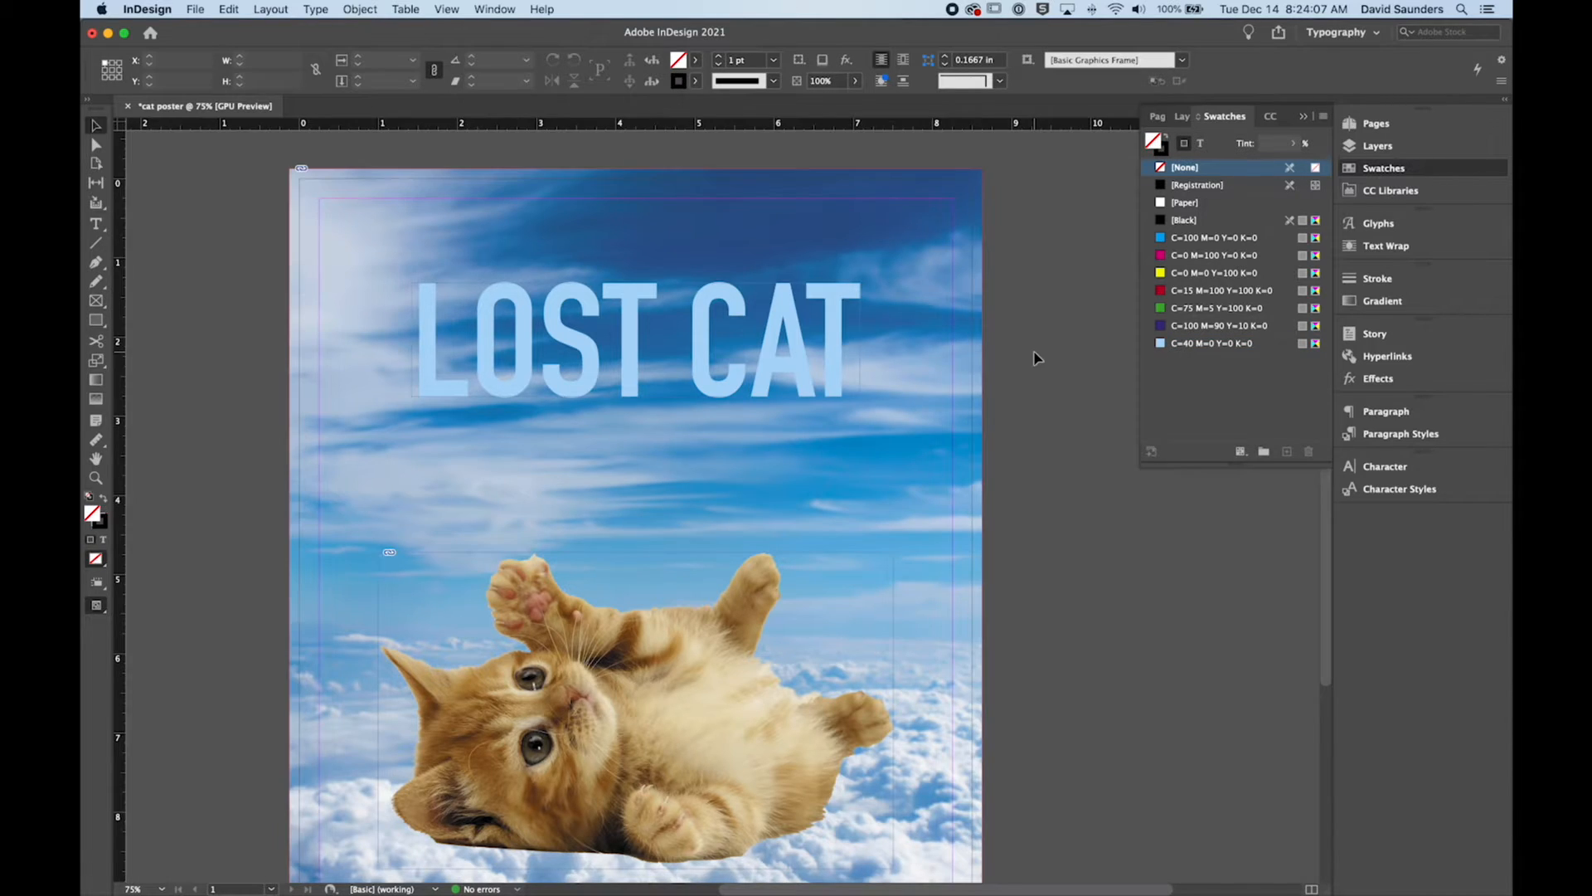
{"action": "key", "text": "w"}
{"action": "key", "text": "w"}
{"action": "key", "text": "w"}
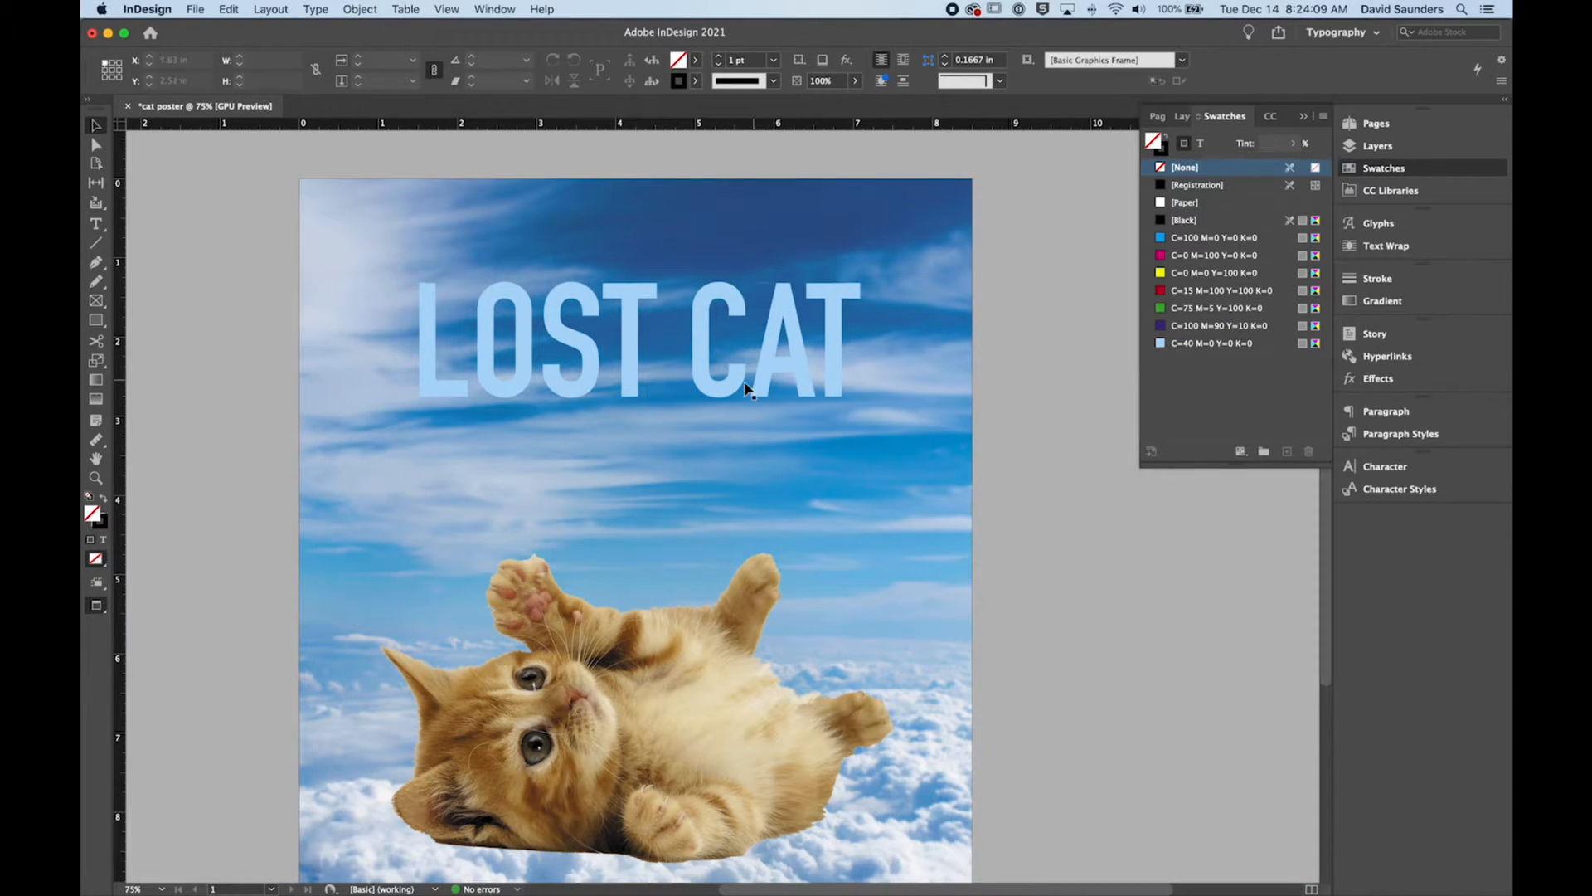
{"action": "key", "text": "super+minus"}
{"action": "key", "text": "super+minus"}
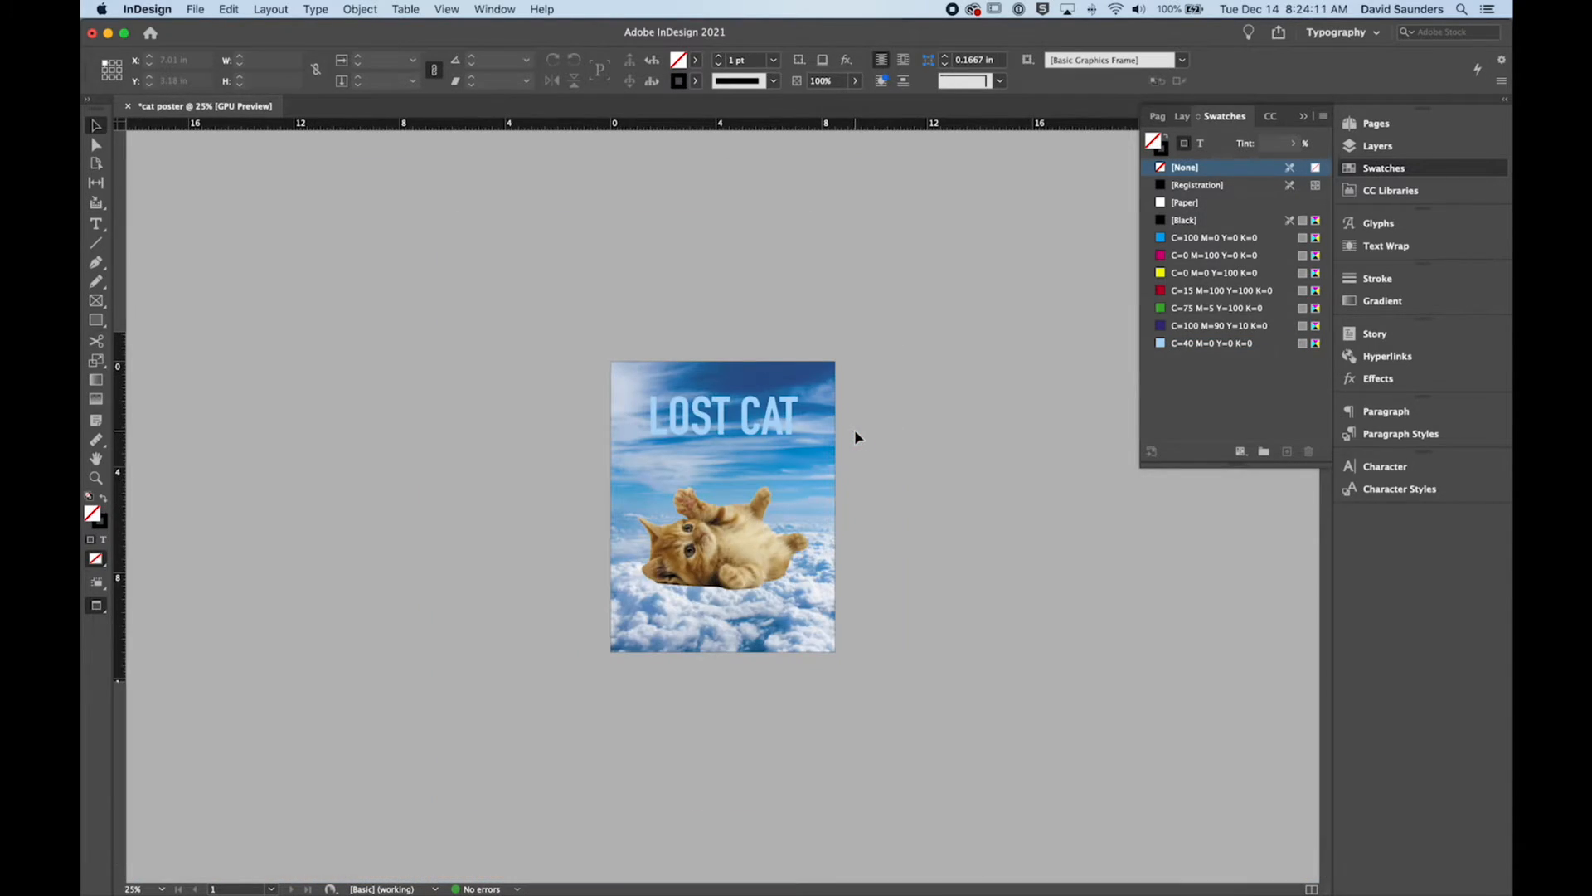
{"action": "key", "text": "super+equal"}
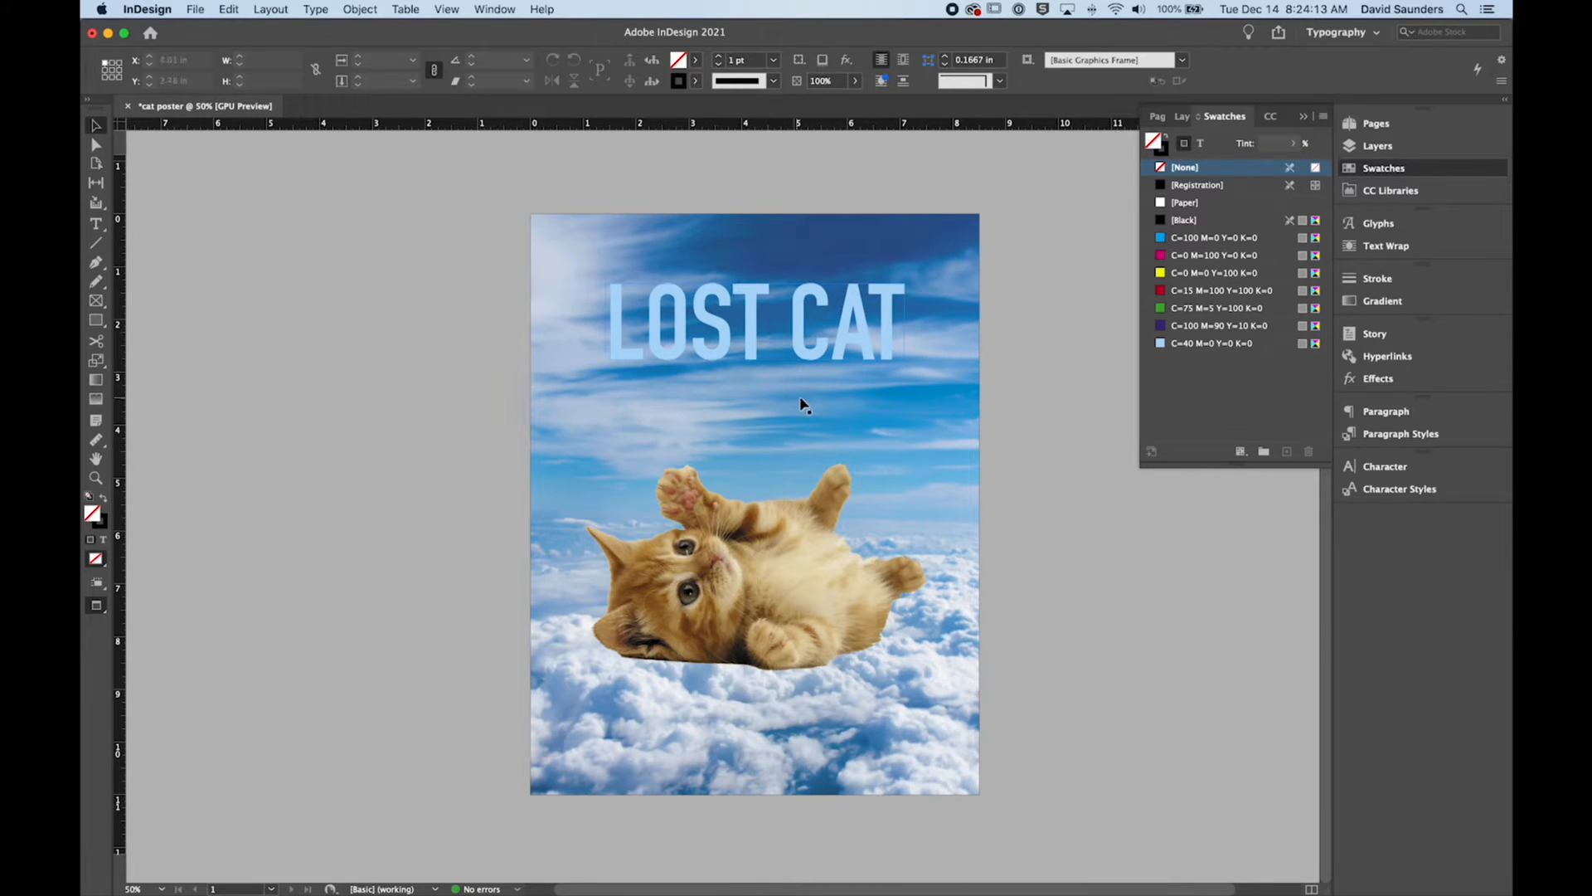
Step: With the headline frame selected, display the Color panel and place it just below the swatches
{"action": "left_click", "coordinate": [835, 336]}
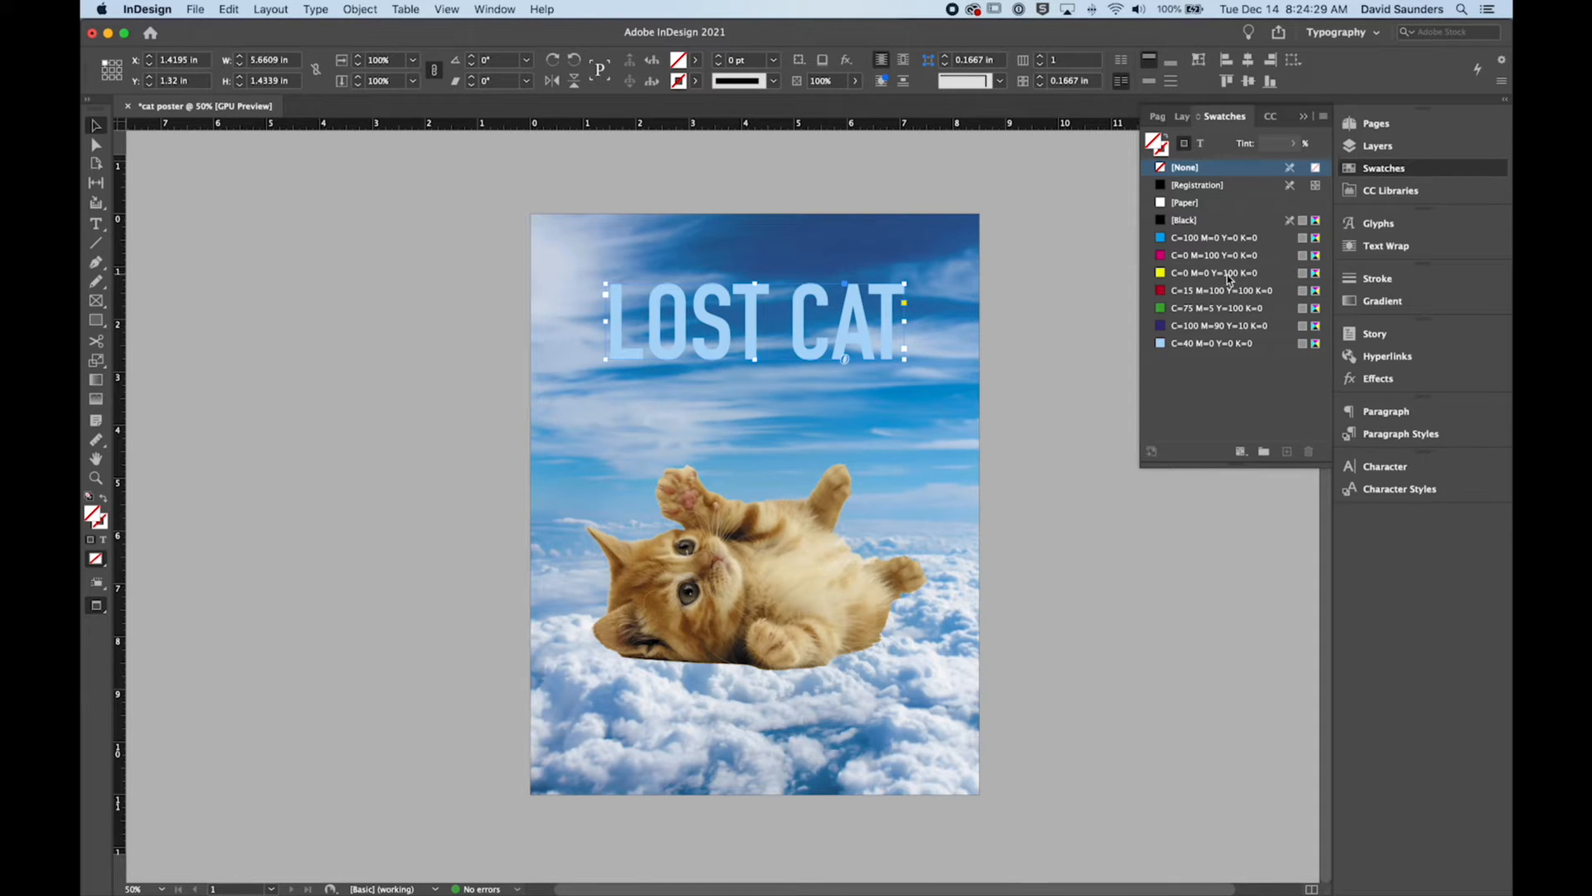
{"action": "left_click", "coordinate": [501, 10]}
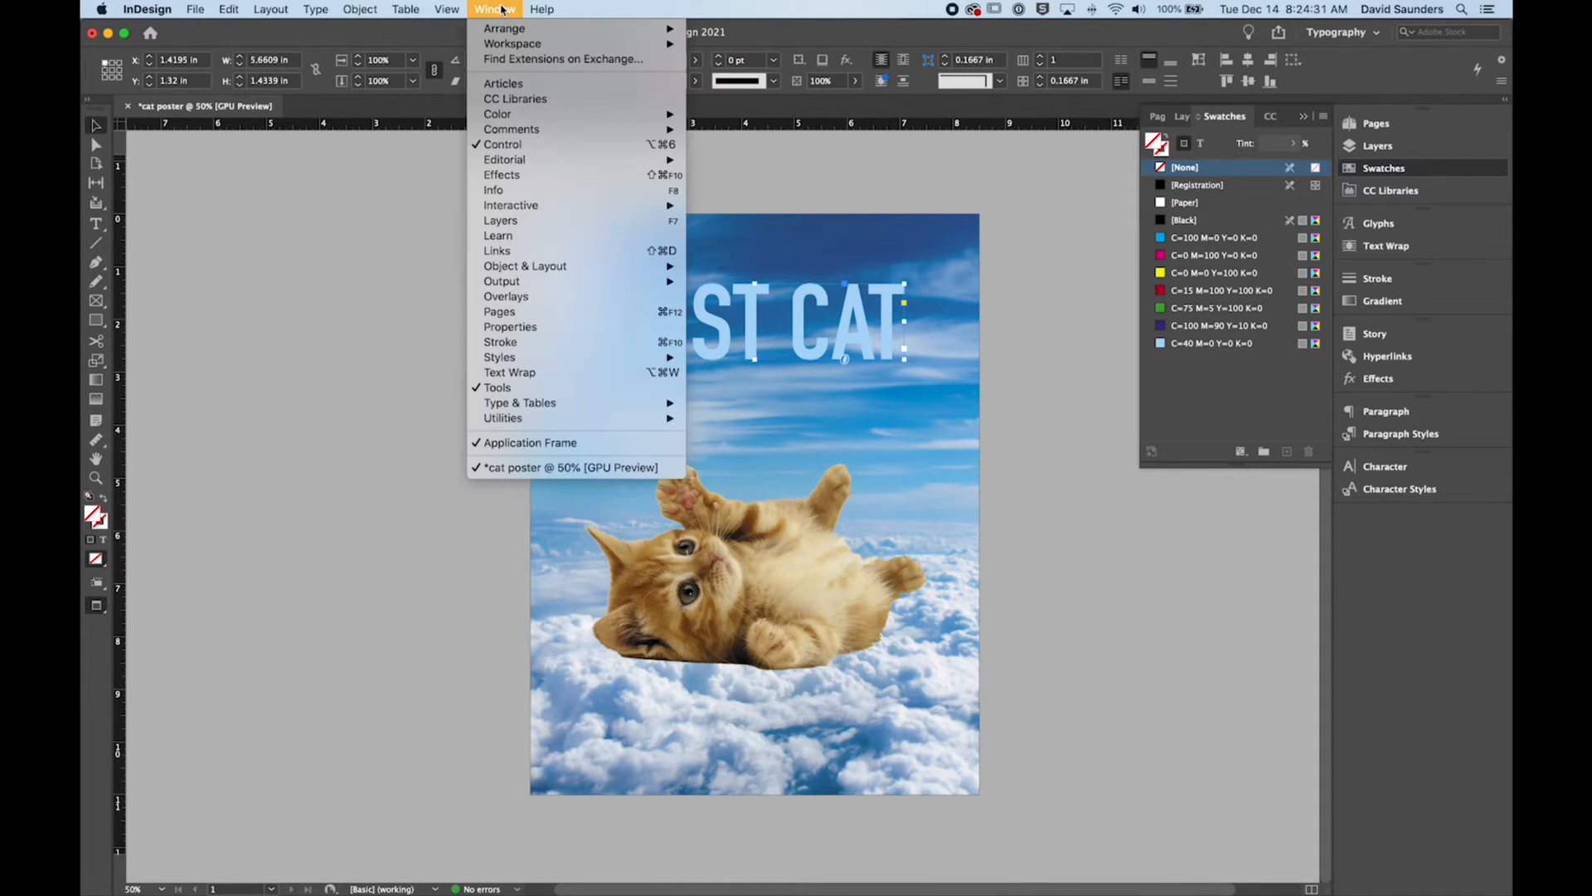
{"action": "mouse_move", "coordinate": [614, 115]}
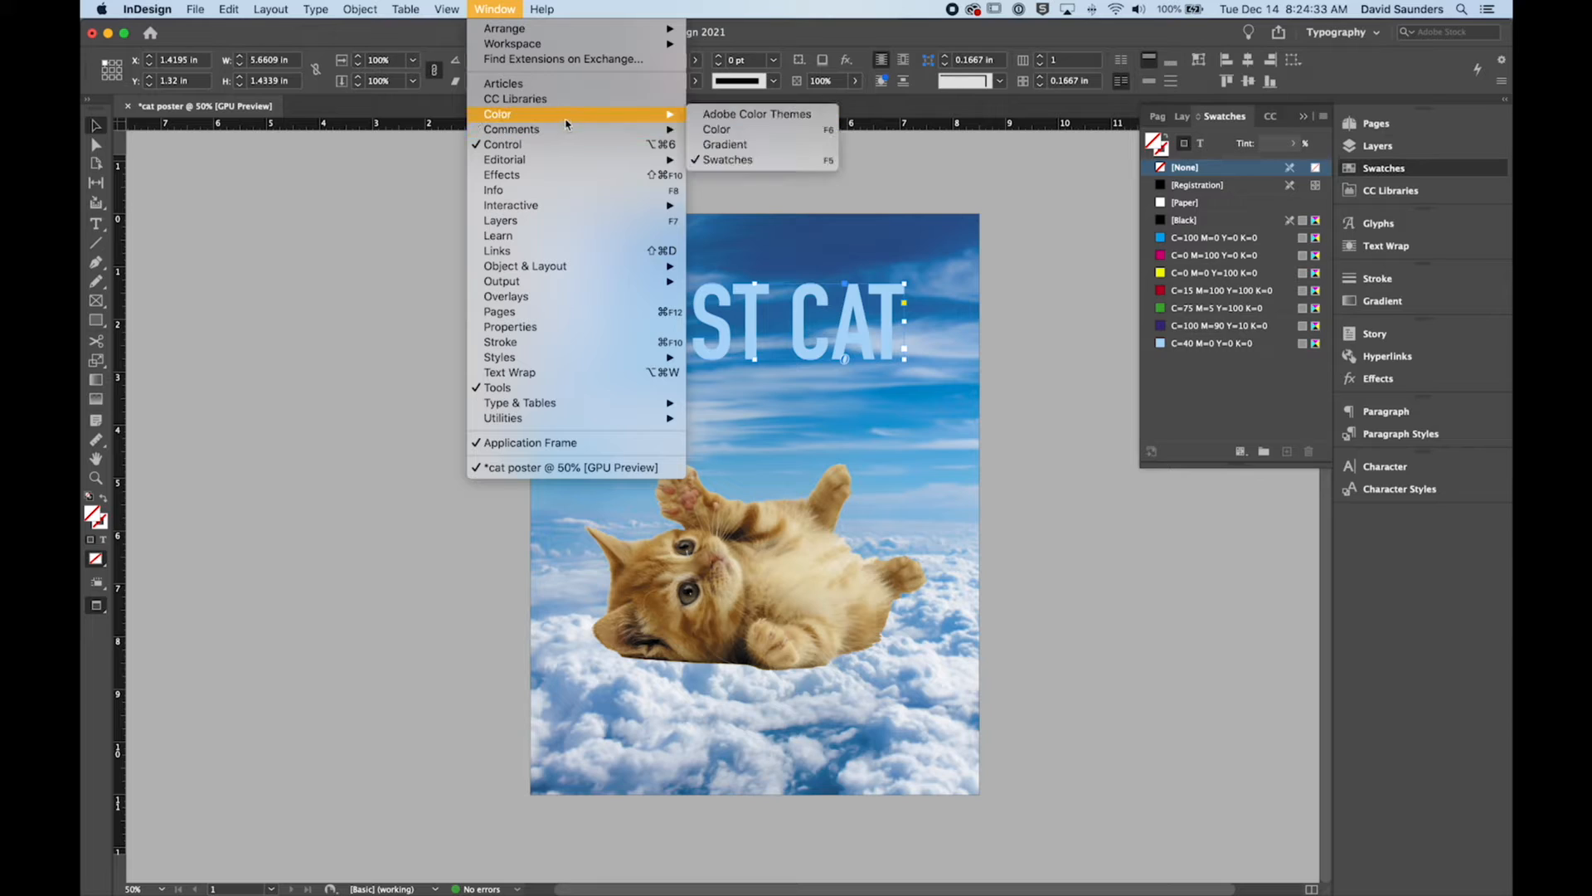
{"action": "left_click", "coordinate": [761, 135]}
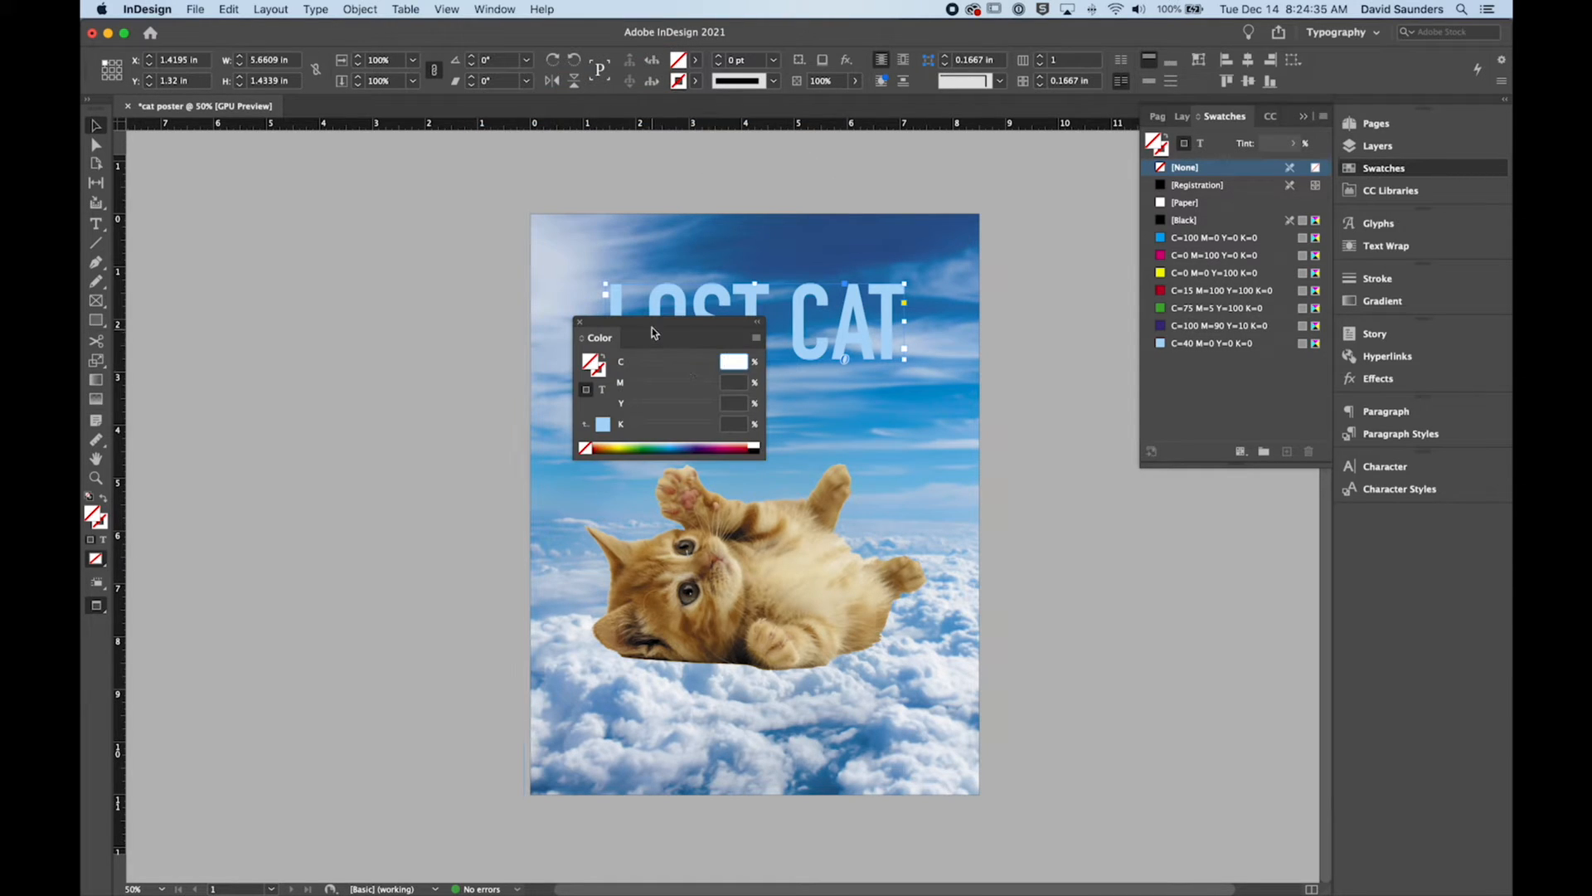
{"action": "left_click_drag", "start_coordinate": [651, 331], "coordinate": [1254, 456]}
Step: Try blue and green fills from the colour spectrum on the headline frame, then remove the fill
{"action": "left_click", "coordinate": [1283, 569]}
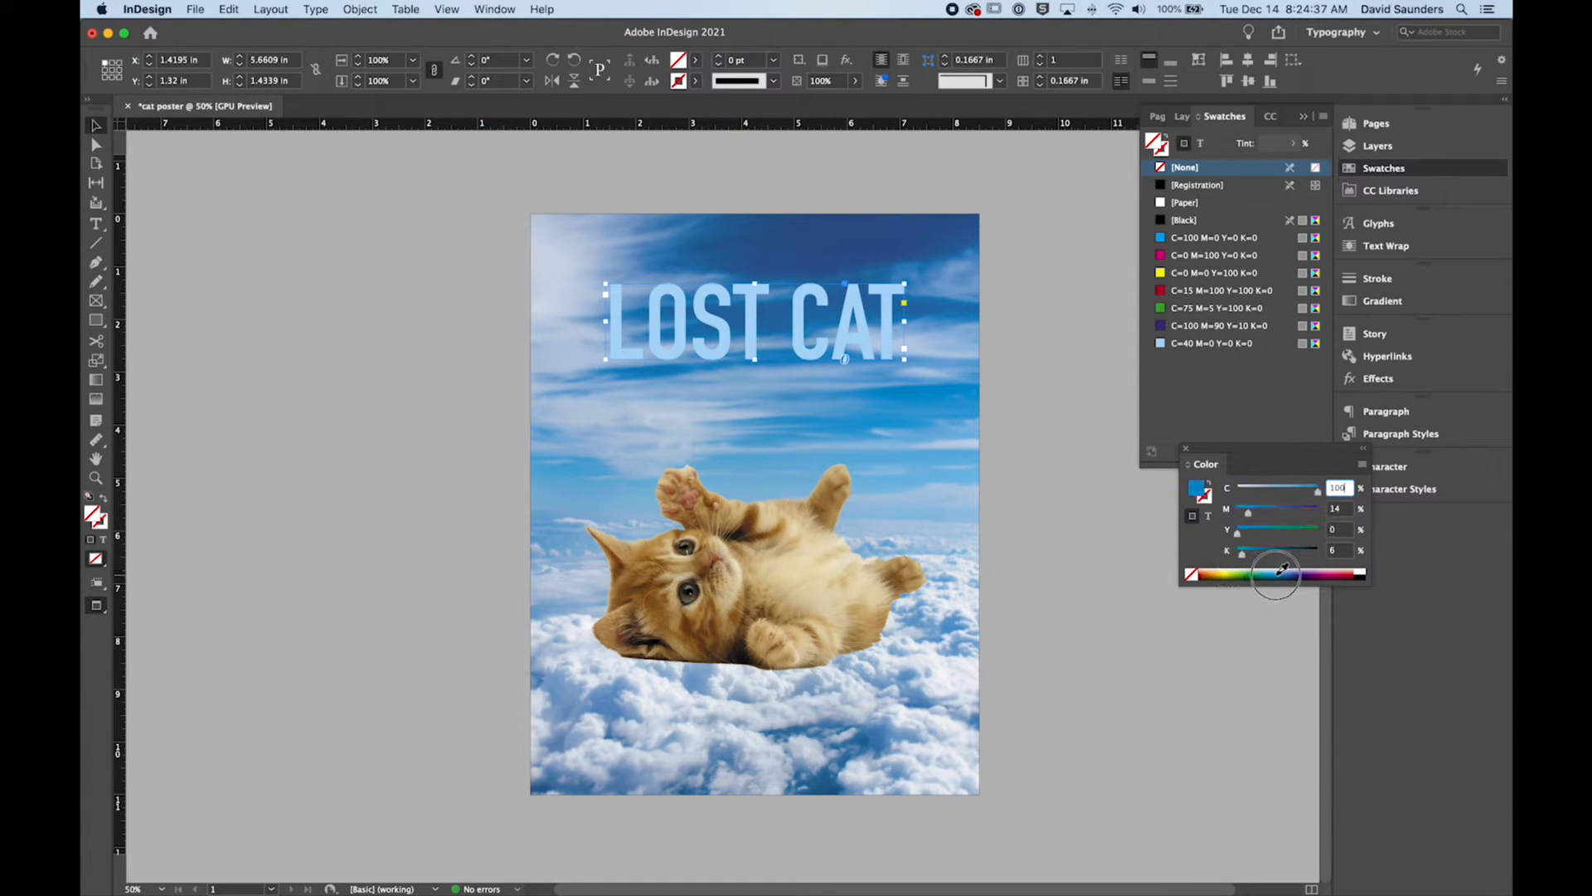
{"action": "left_click_drag", "start_coordinate": [1278, 573], "coordinate": [1259, 575]}
{"action": "left_click", "coordinate": [1309, 574]}
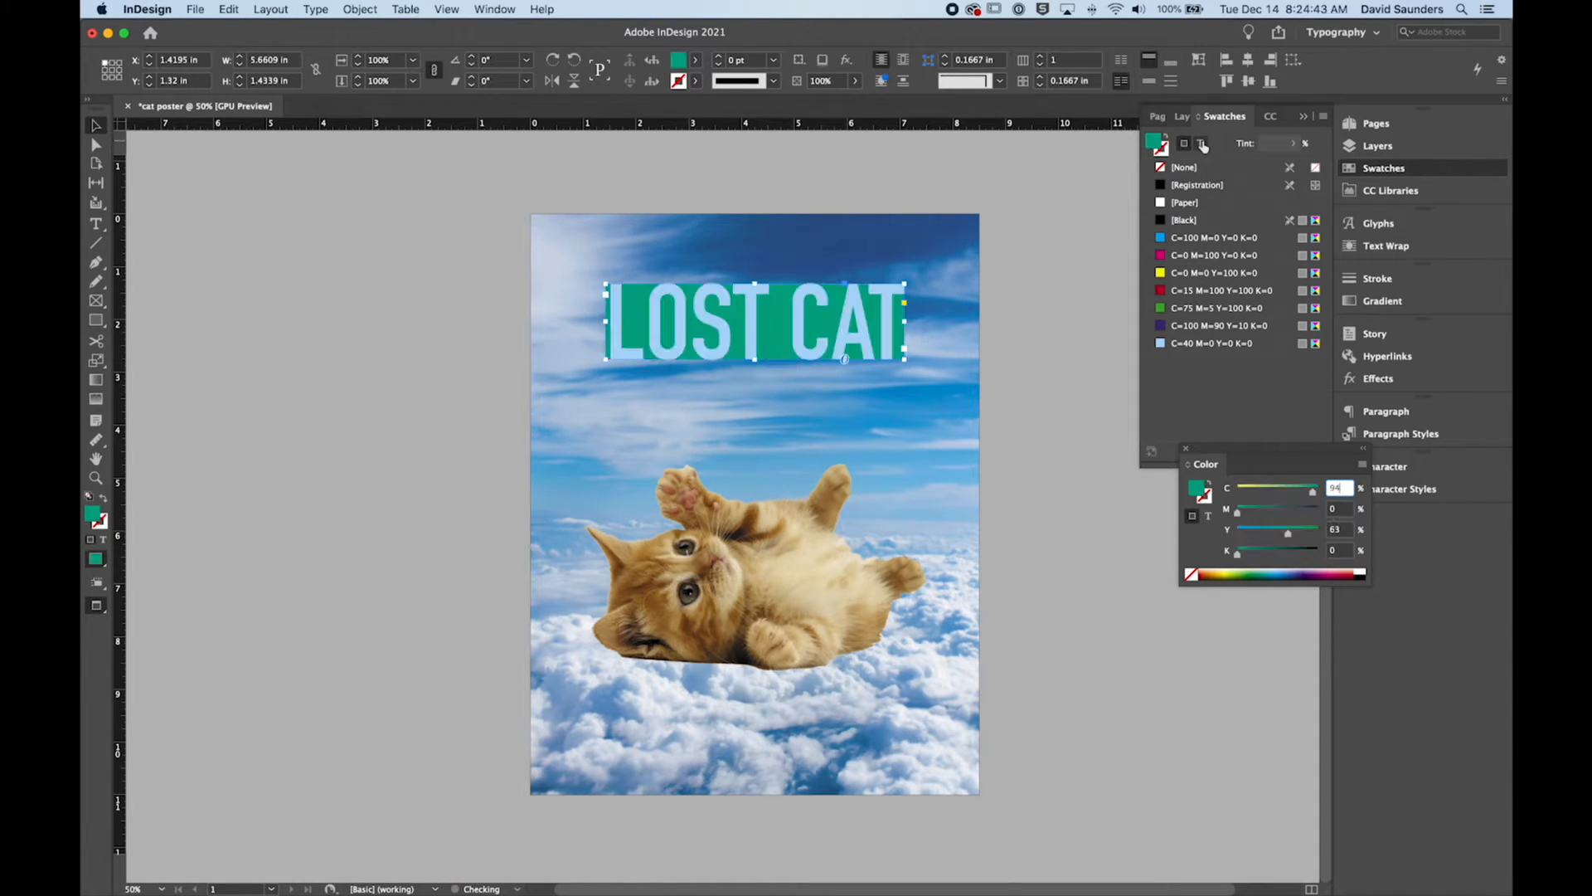
{"action": "left_click", "coordinate": [1186, 167]}
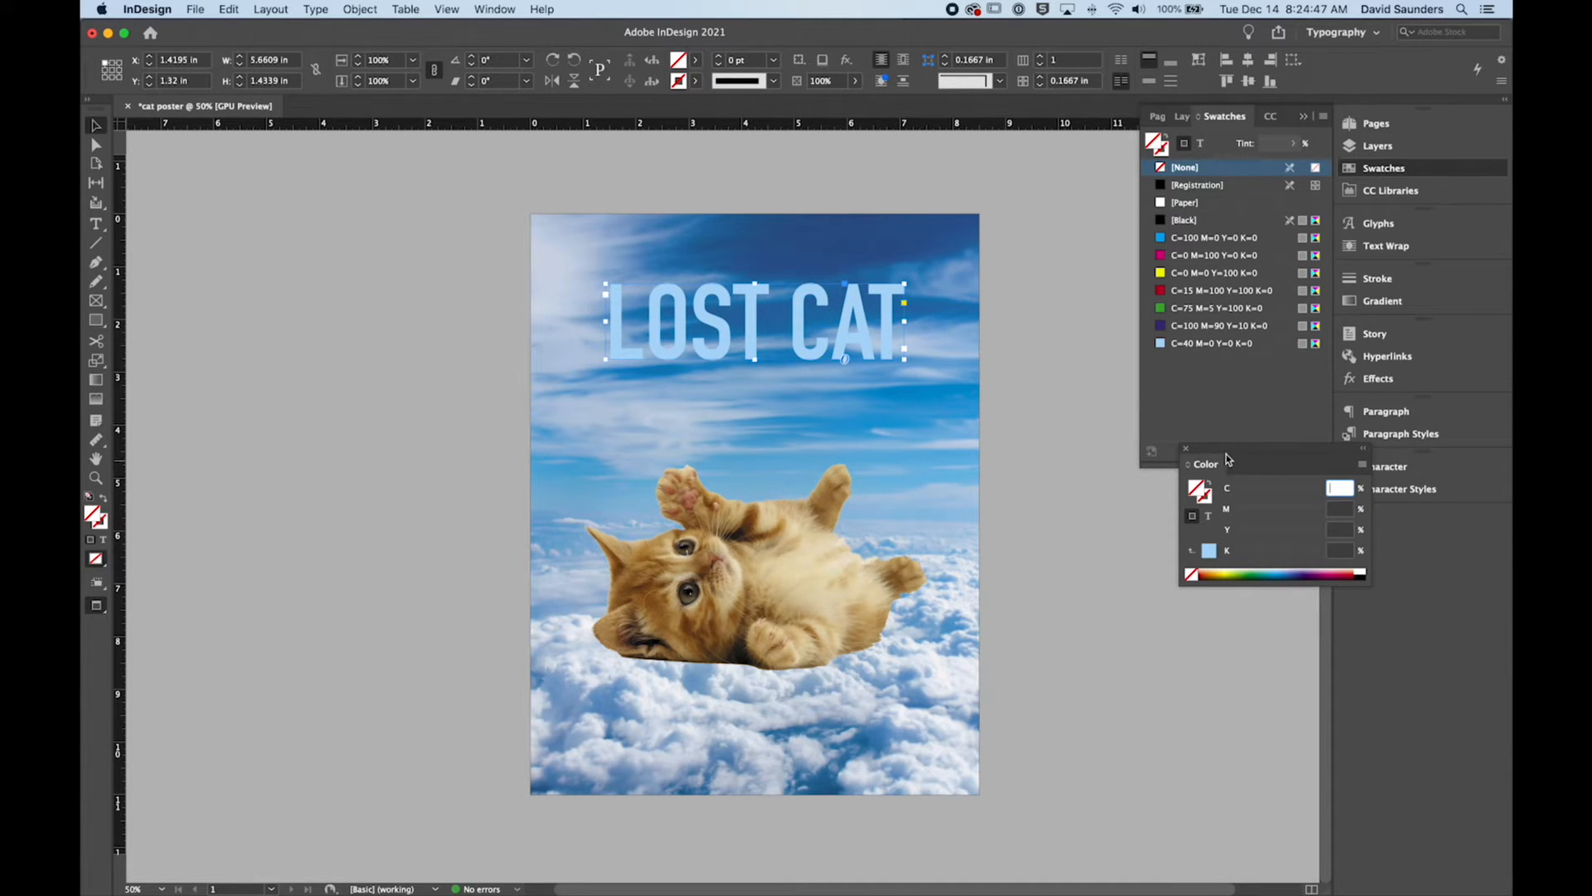
Step: Dock the Color panel at the end of the collapsed panel stack
{"action": "left_click_drag", "start_coordinate": [1228, 458], "coordinate": [1389, 521]}
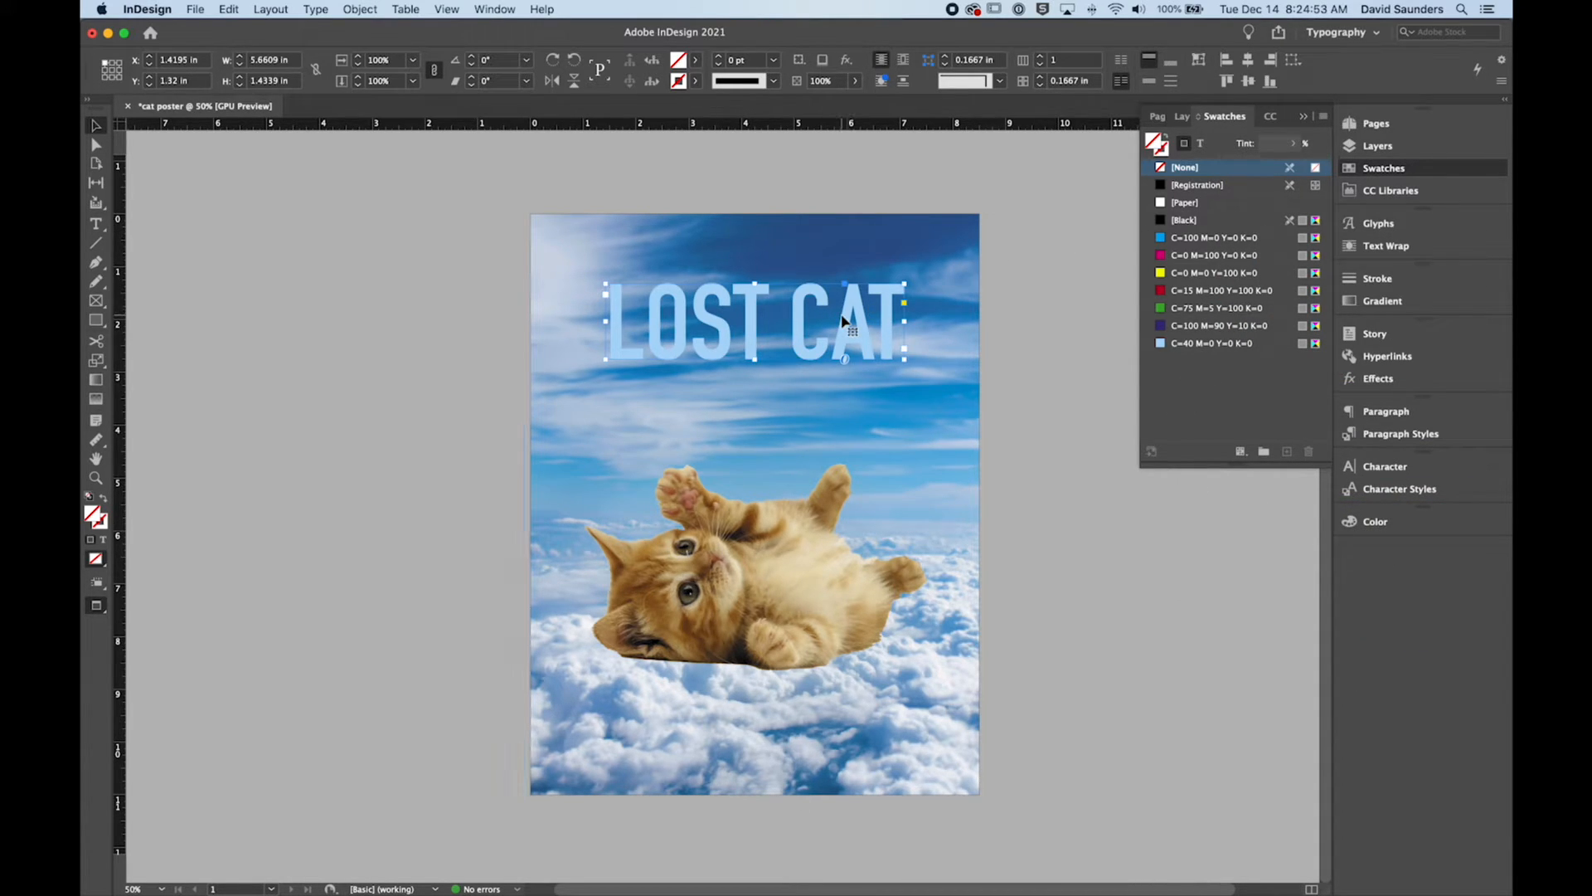
Step: Select all the headline text, colour it with the [Black] swatch, and return to the Selection tool
{"action": "double_click", "coordinate": [841, 321]}
{"action": "key", "text": "super+a"}
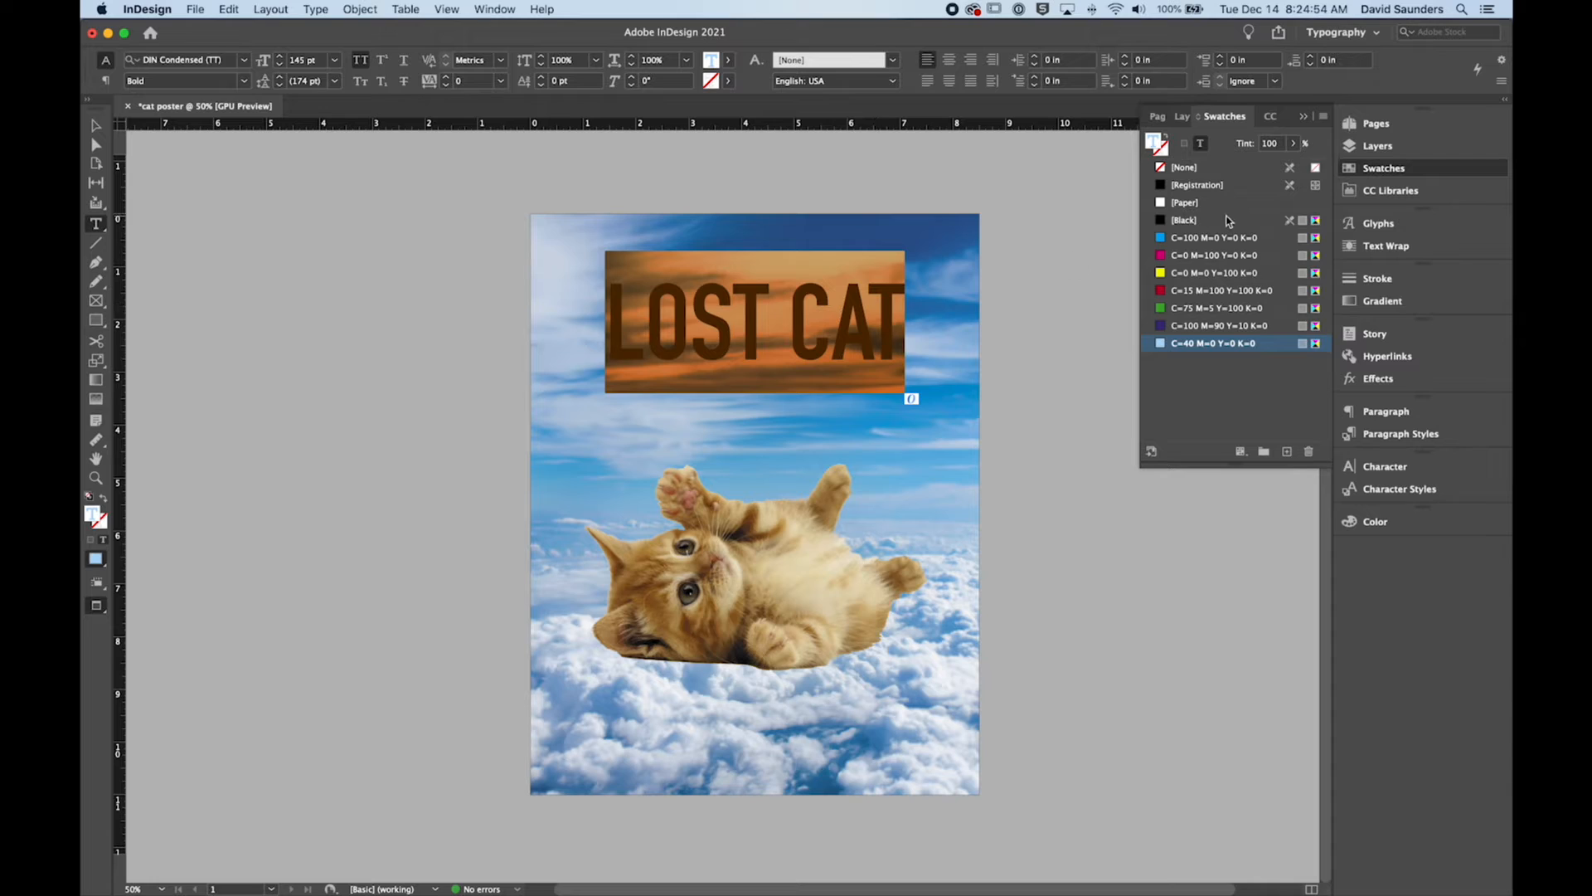
{"action": "left_click", "coordinate": [1159, 220]}
{"action": "left_click", "coordinate": [833, 309]}
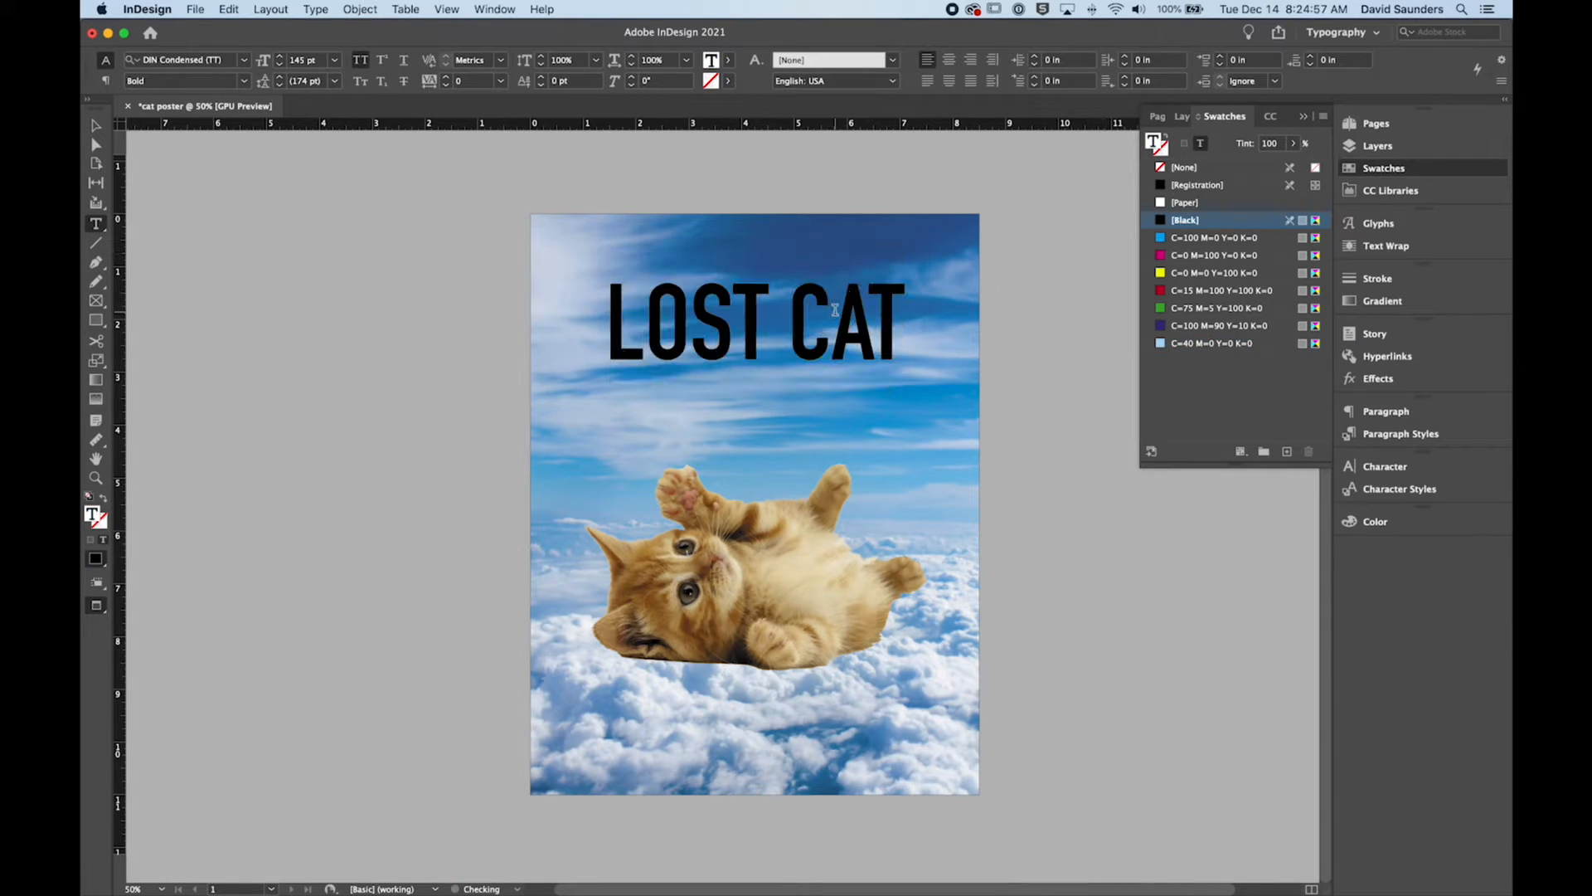
{"action": "left_click", "coordinate": [95, 125]}
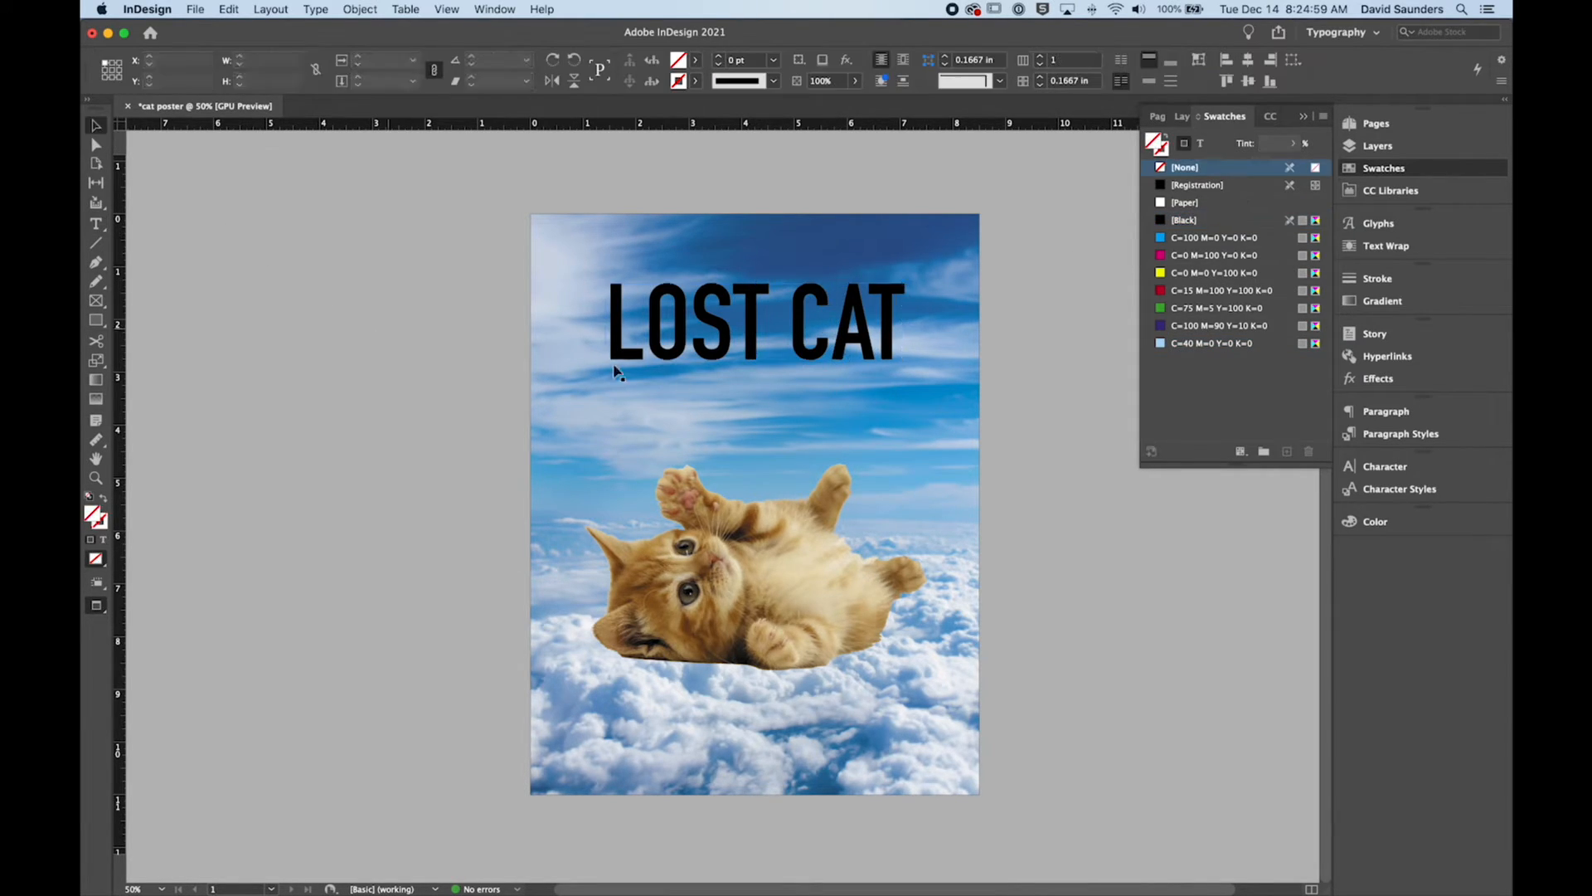
Step: Select the "LOST CAT" headline frame as an object
{"action": "left_click", "coordinate": [753, 541]}
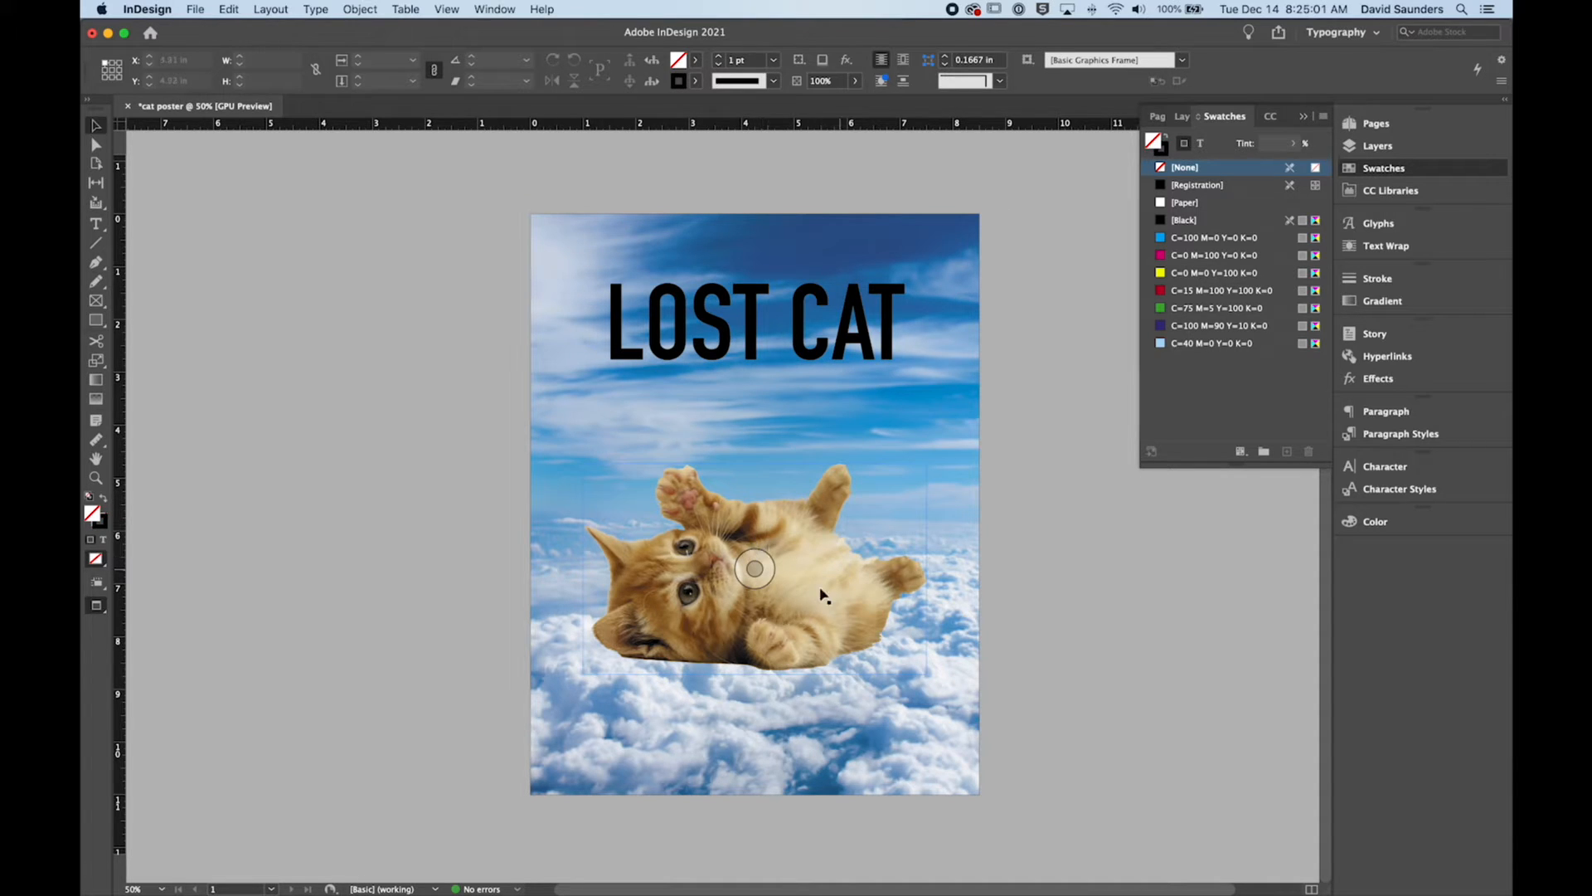
{"action": "left_click", "coordinate": [935, 306]}
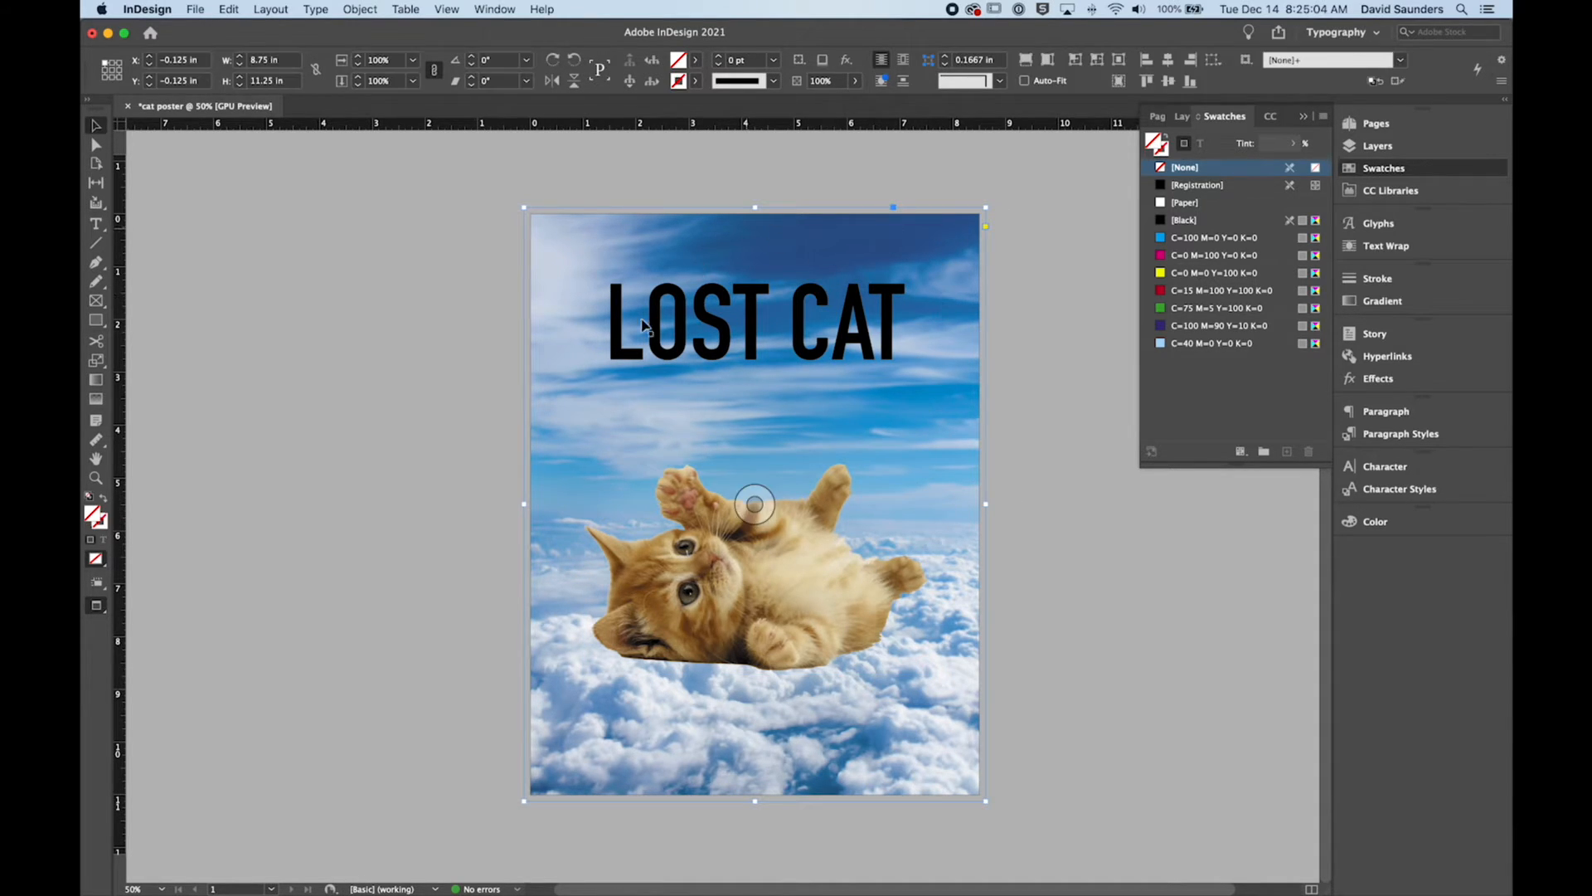
{"action": "left_click", "coordinate": [761, 315]}
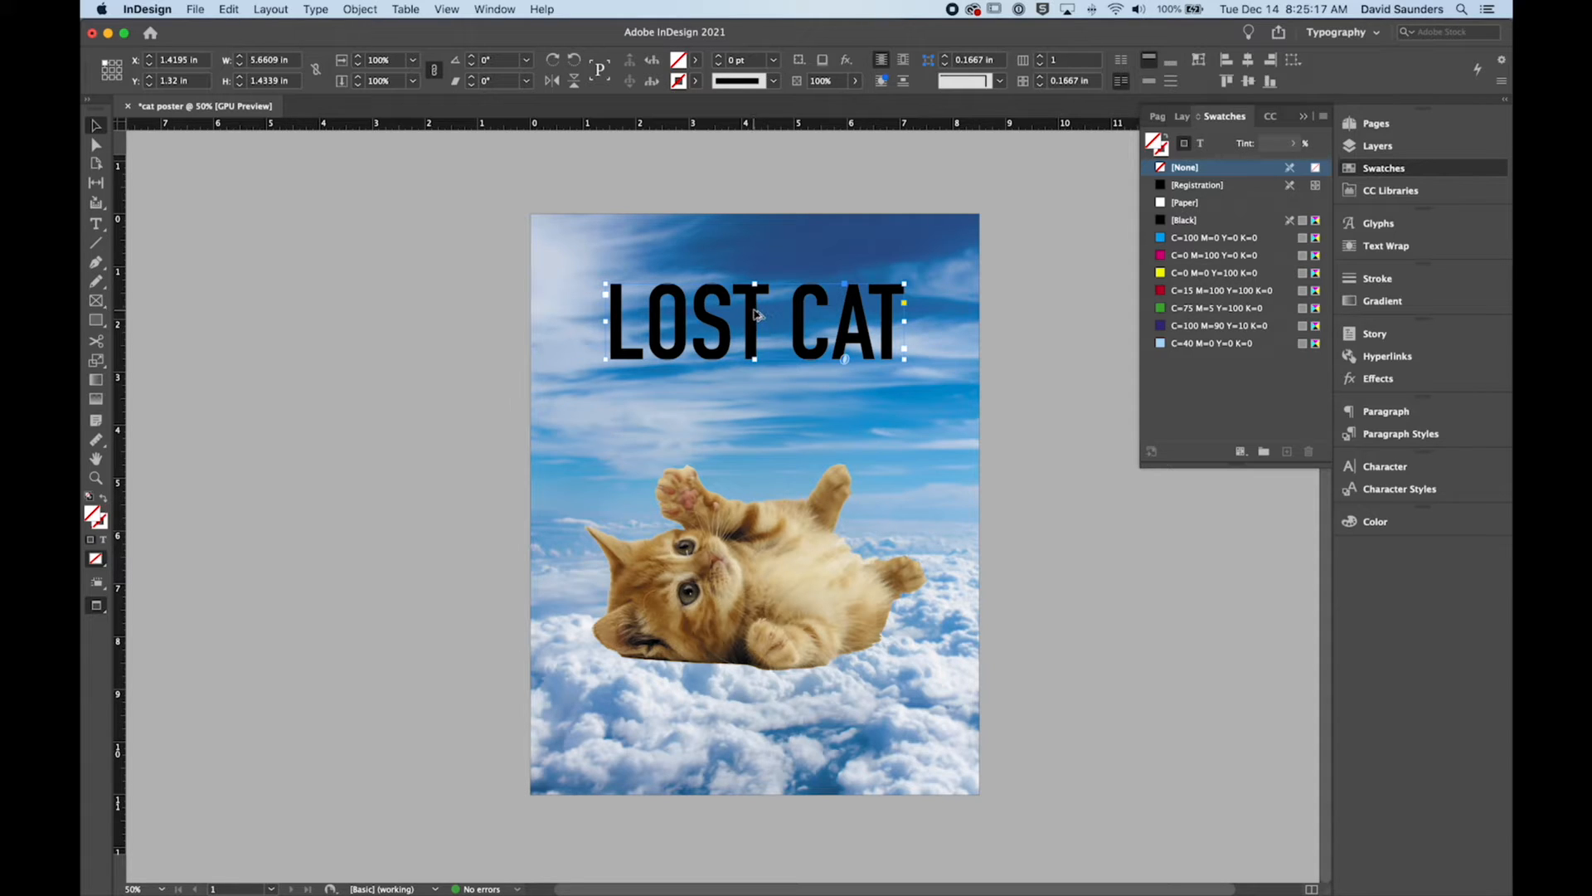
Step: Duplicate the "LOST CAT" headline frame directly below the original, and copy the kitten to the lower part of the page
{"action": "left_click_drag", "start_coordinate": [758, 317], "coordinate": [756, 406]}
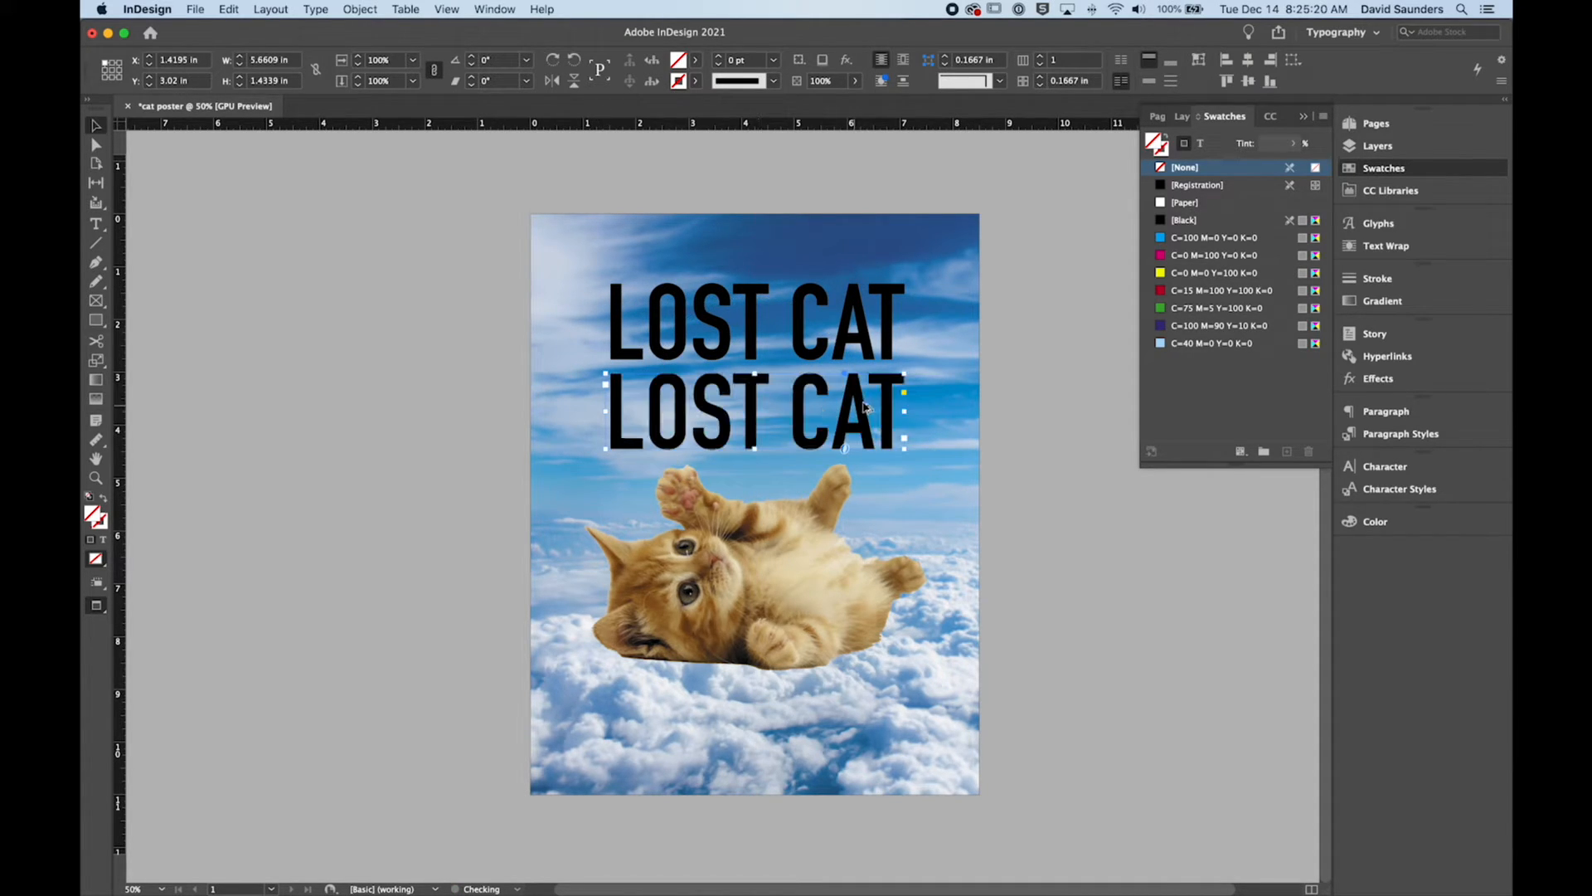
{"action": "left_click", "coordinate": [806, 561]}
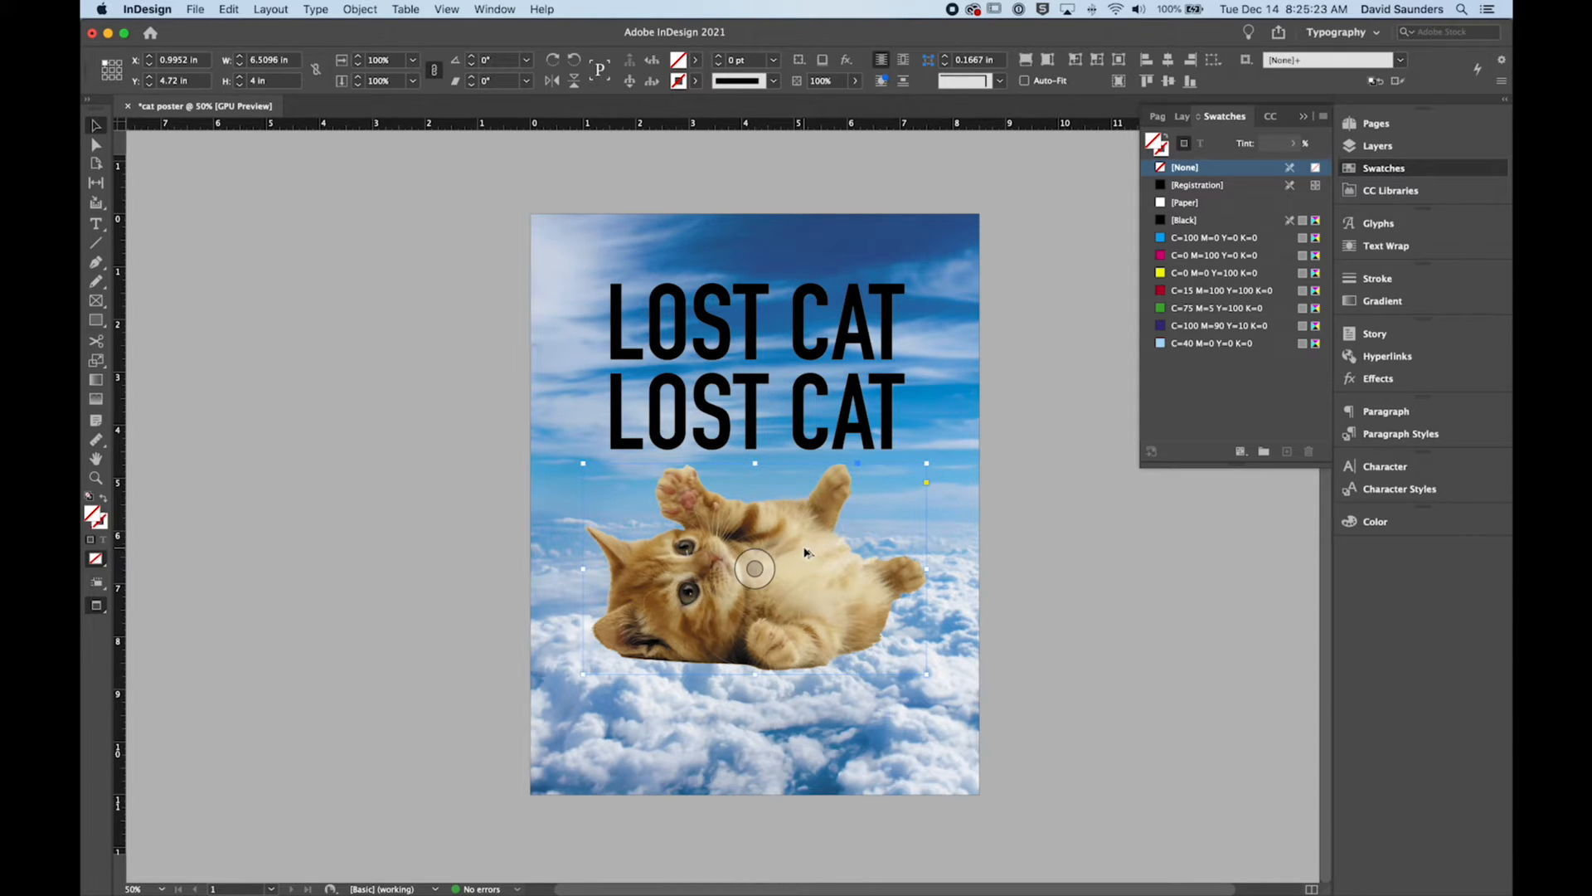
{"action": "left_click_drag", "start_coordinate": [804, 553], "coordinate": [782, 676]}
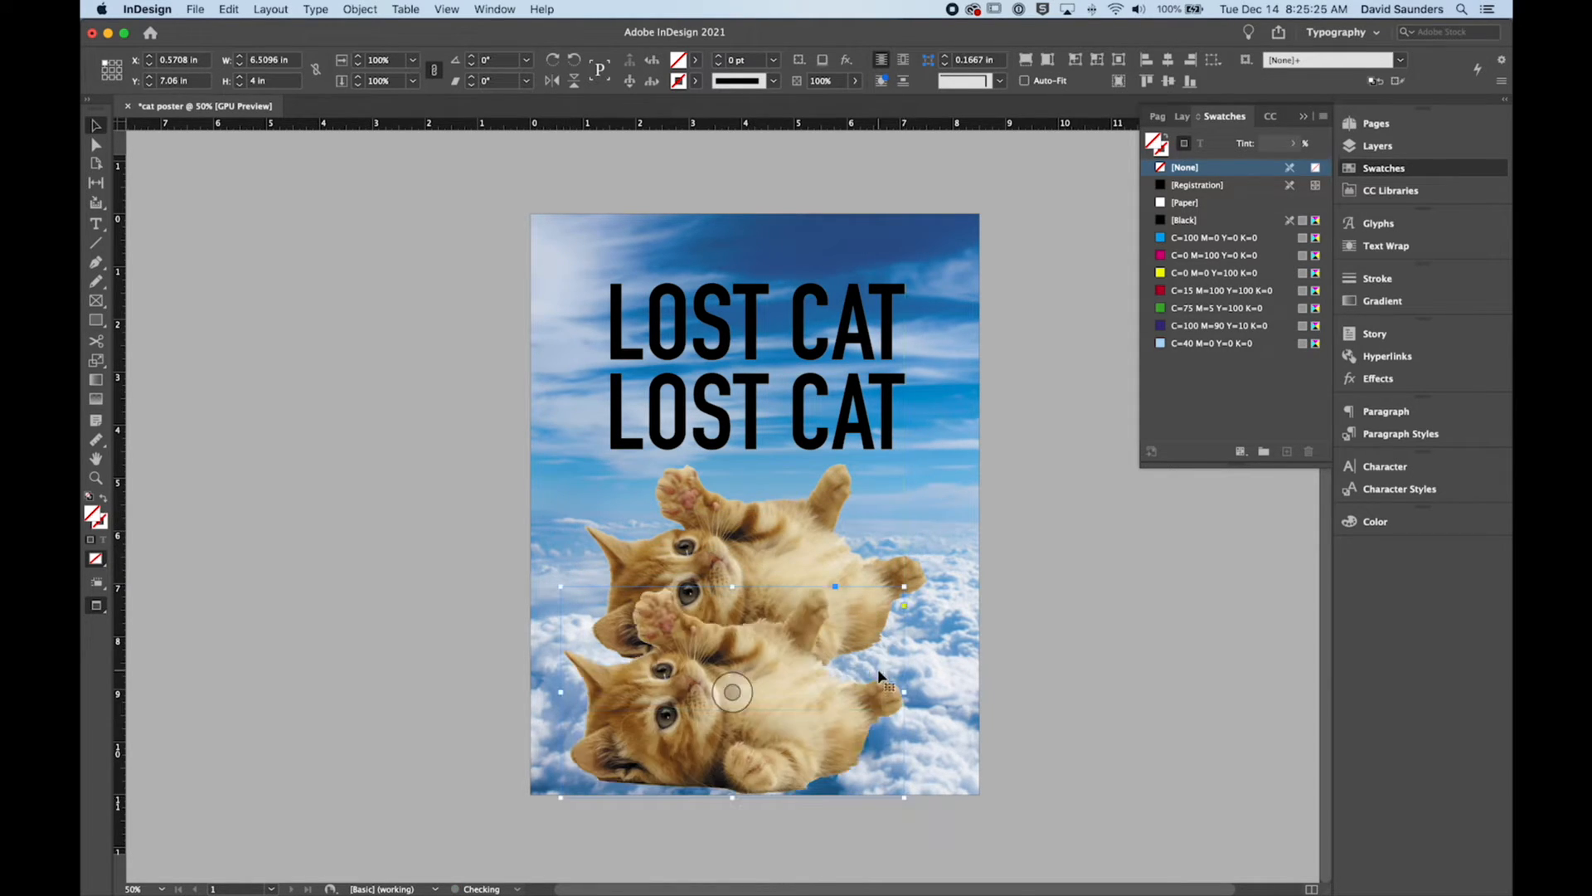
Step: Scale the kitten copy to about 3.05 by 2 in and duplicate it into four small kittens across the page bottom
{"action": "double_click", "coordinate": [819, 687]}
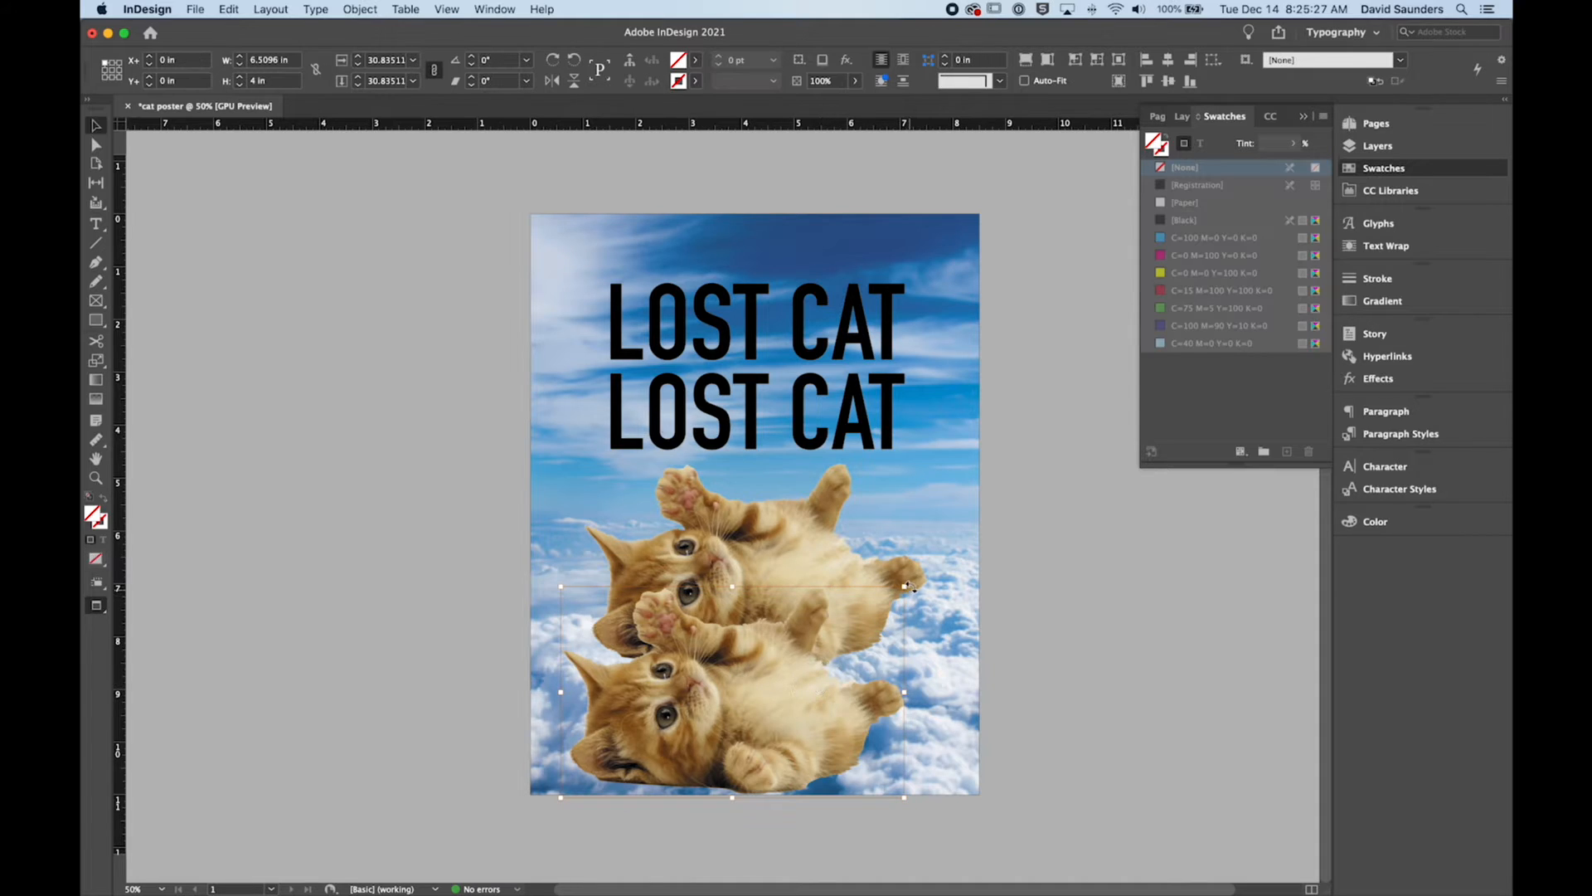
{"action": "left_click_drag", "start_coordinate": [906, 587], "coordinate": [813, 637]}
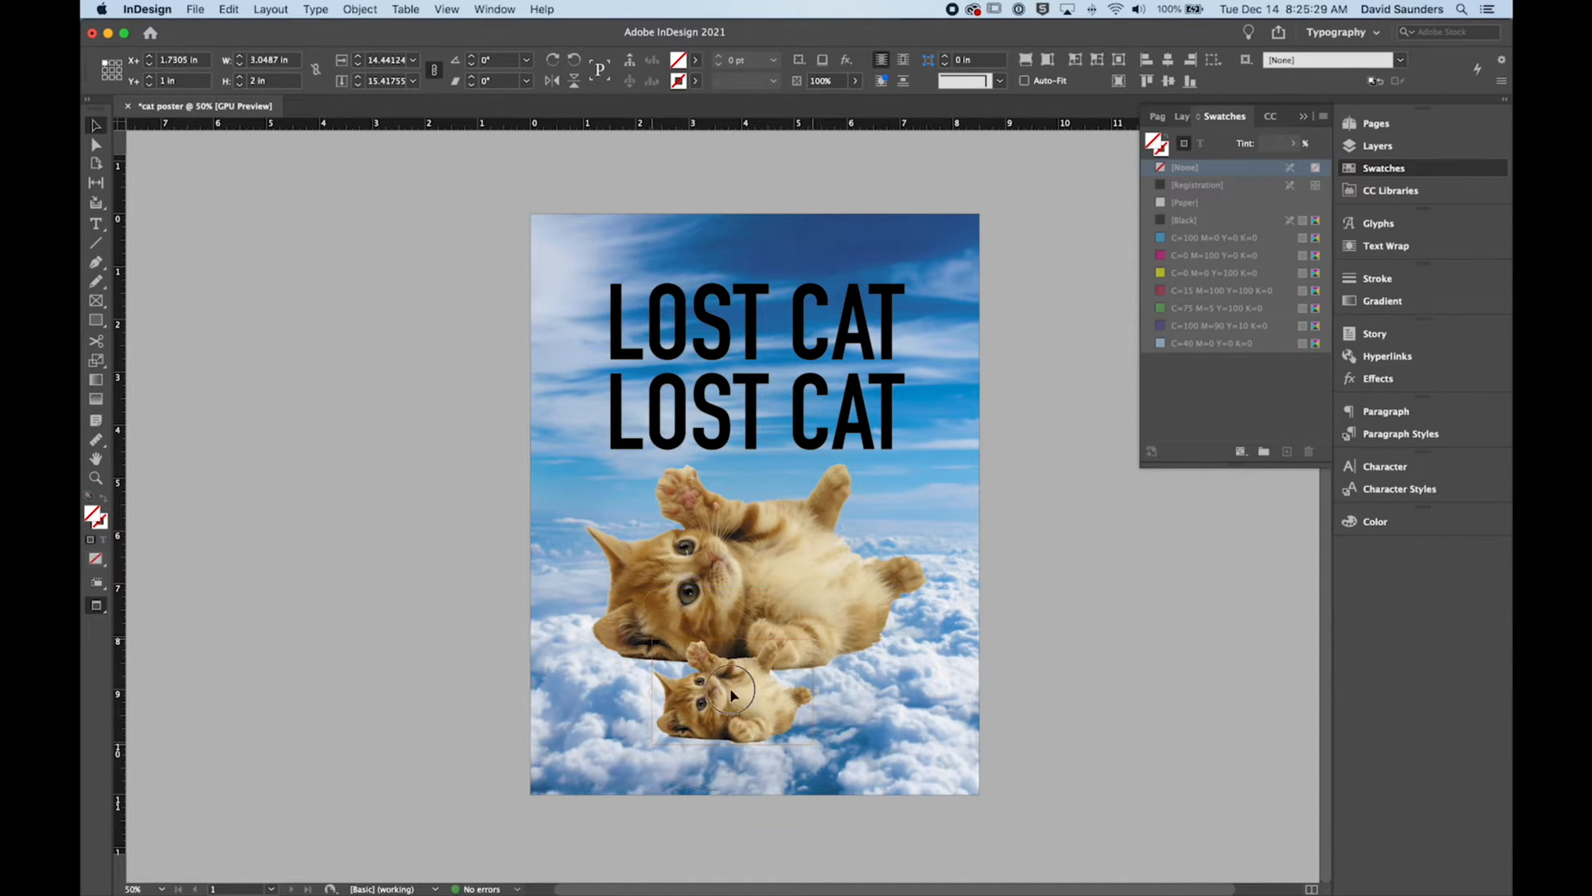
{"action": "left_click_drag", "start_coordinate": [761, 688], "coordinate": [899, 753]}
{"action": "left_click", "coordinate": [791, 720]}
{"action": "double_click", "coordinate": [906, 588]}
{"action": "left_click", "coordinate": [1041, 744]}
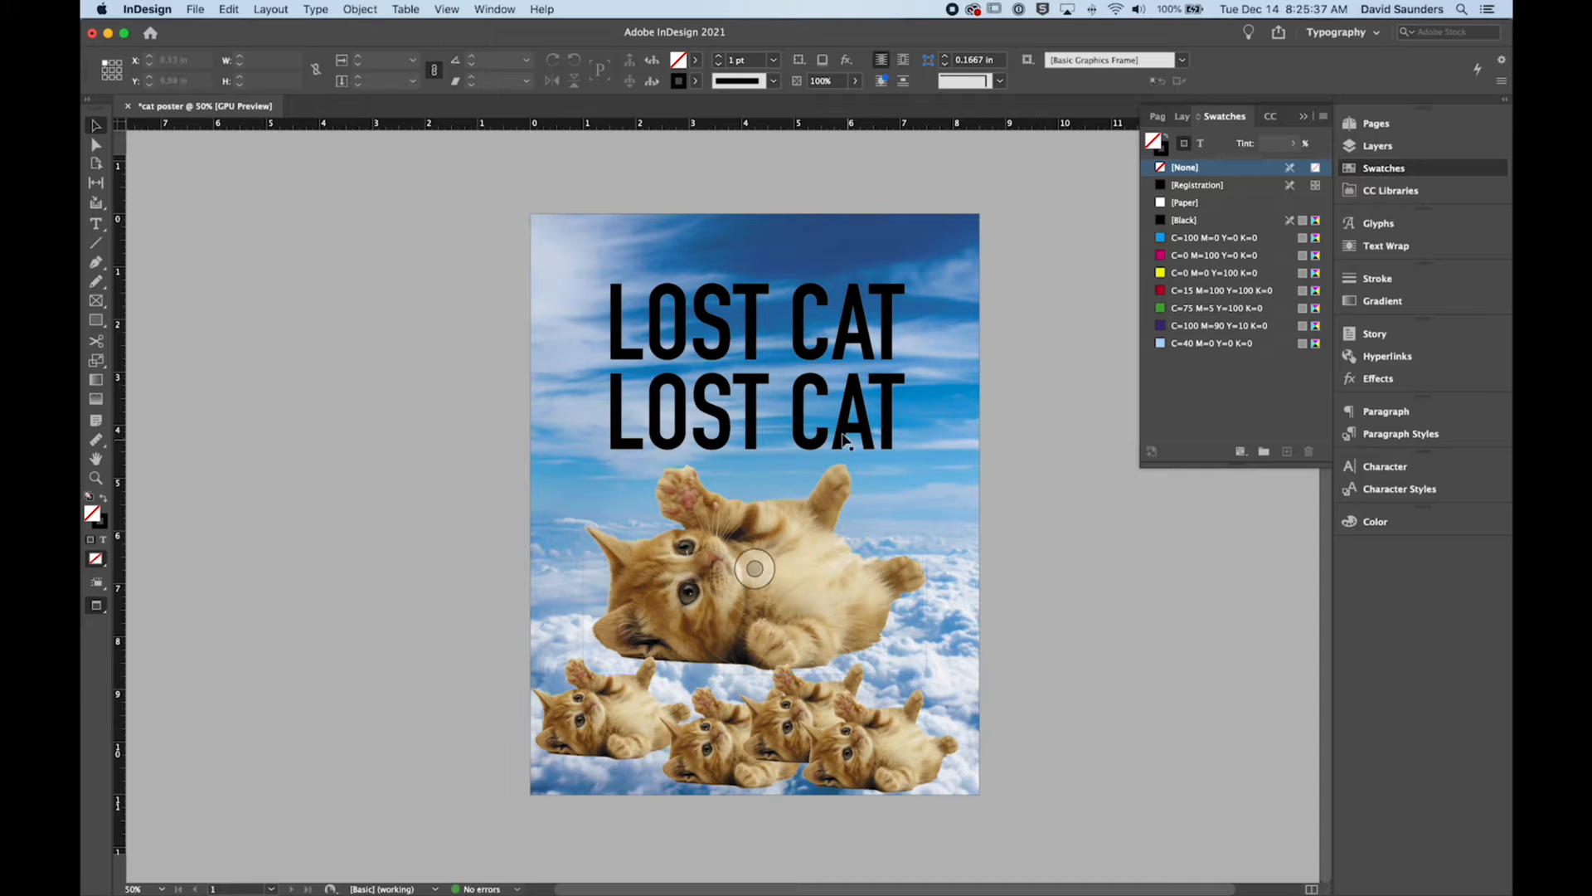
Step: Replace the text of the lower headline copy with "HELP PLZ!" and widen its frame to fit the phrase
{"action": "left_click", "coordinate": [748, 308]}
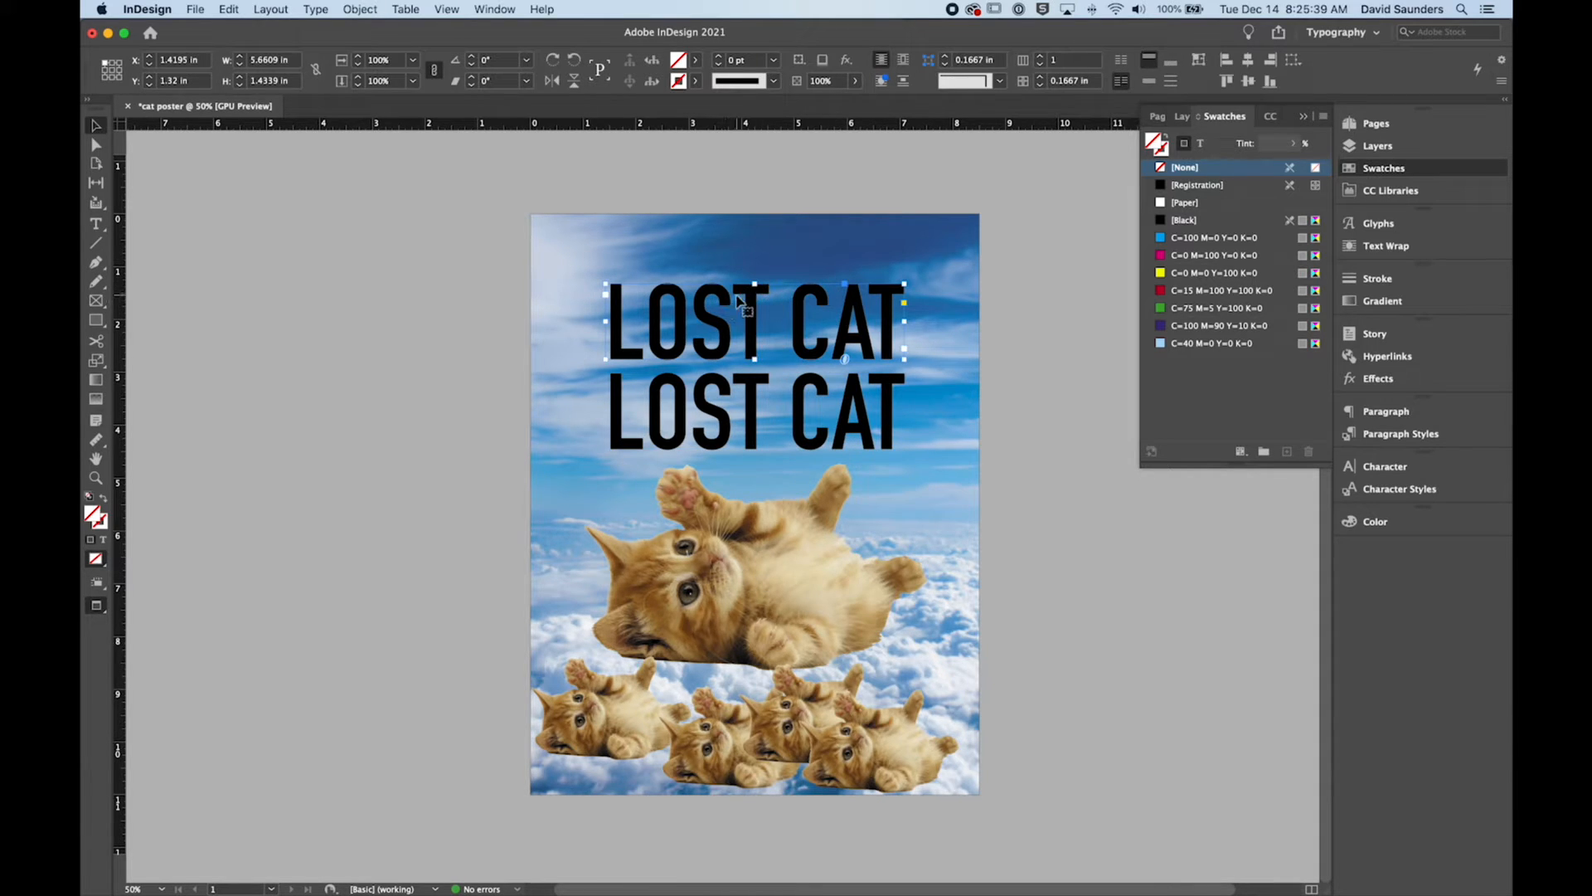
{"action": "double_click", "coordinate": [762, 403]}
{"action": "triple_click", "coordinate": [741, 396]}
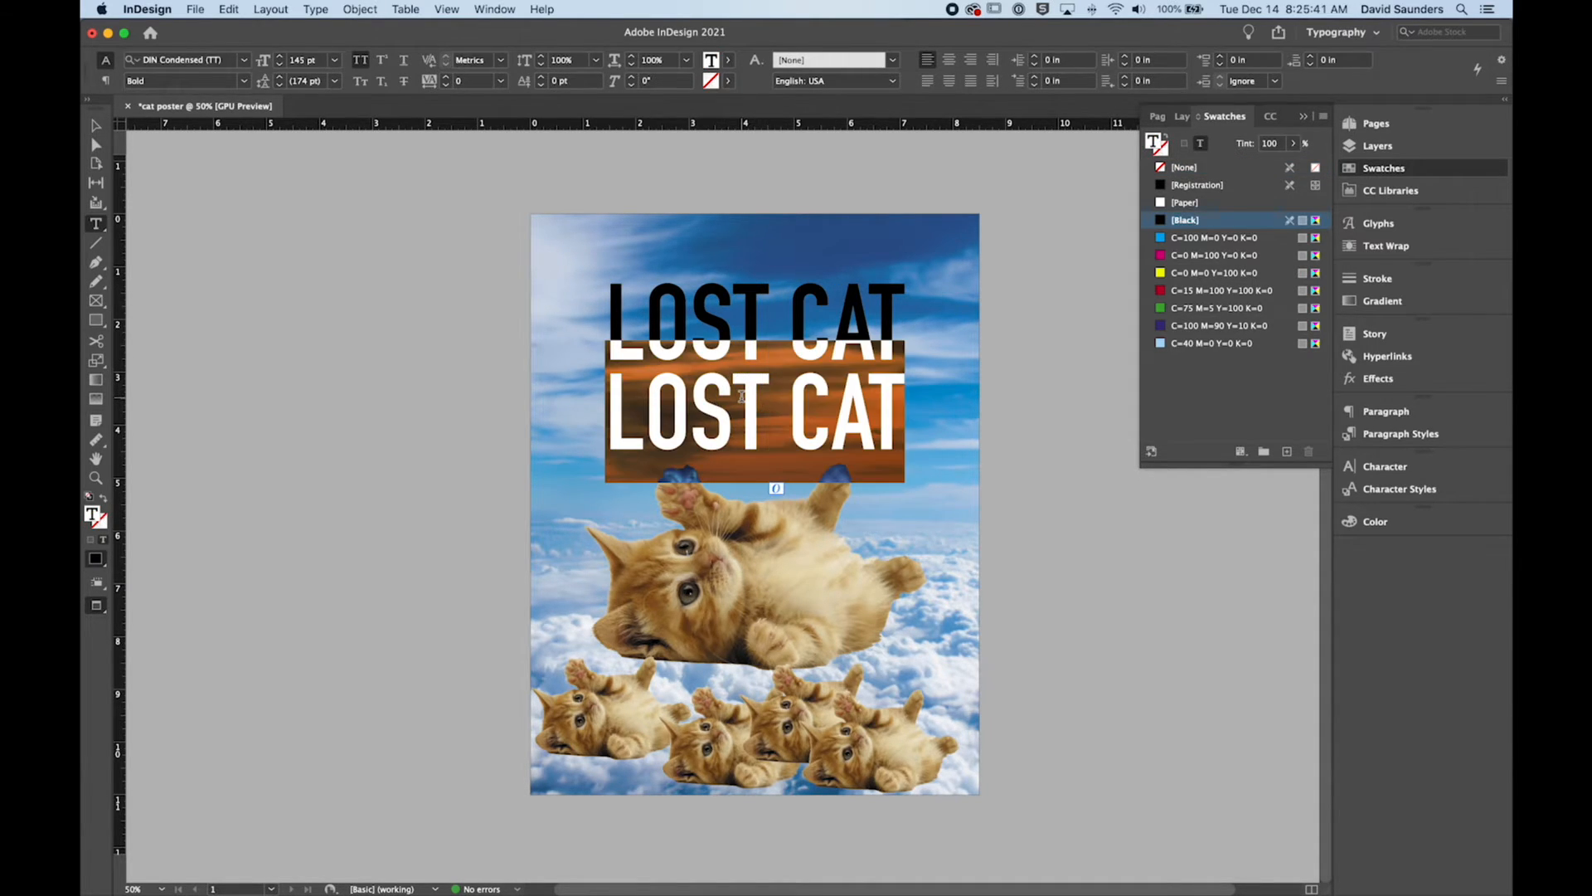
{"action": "type", "text": "HELP PL"}
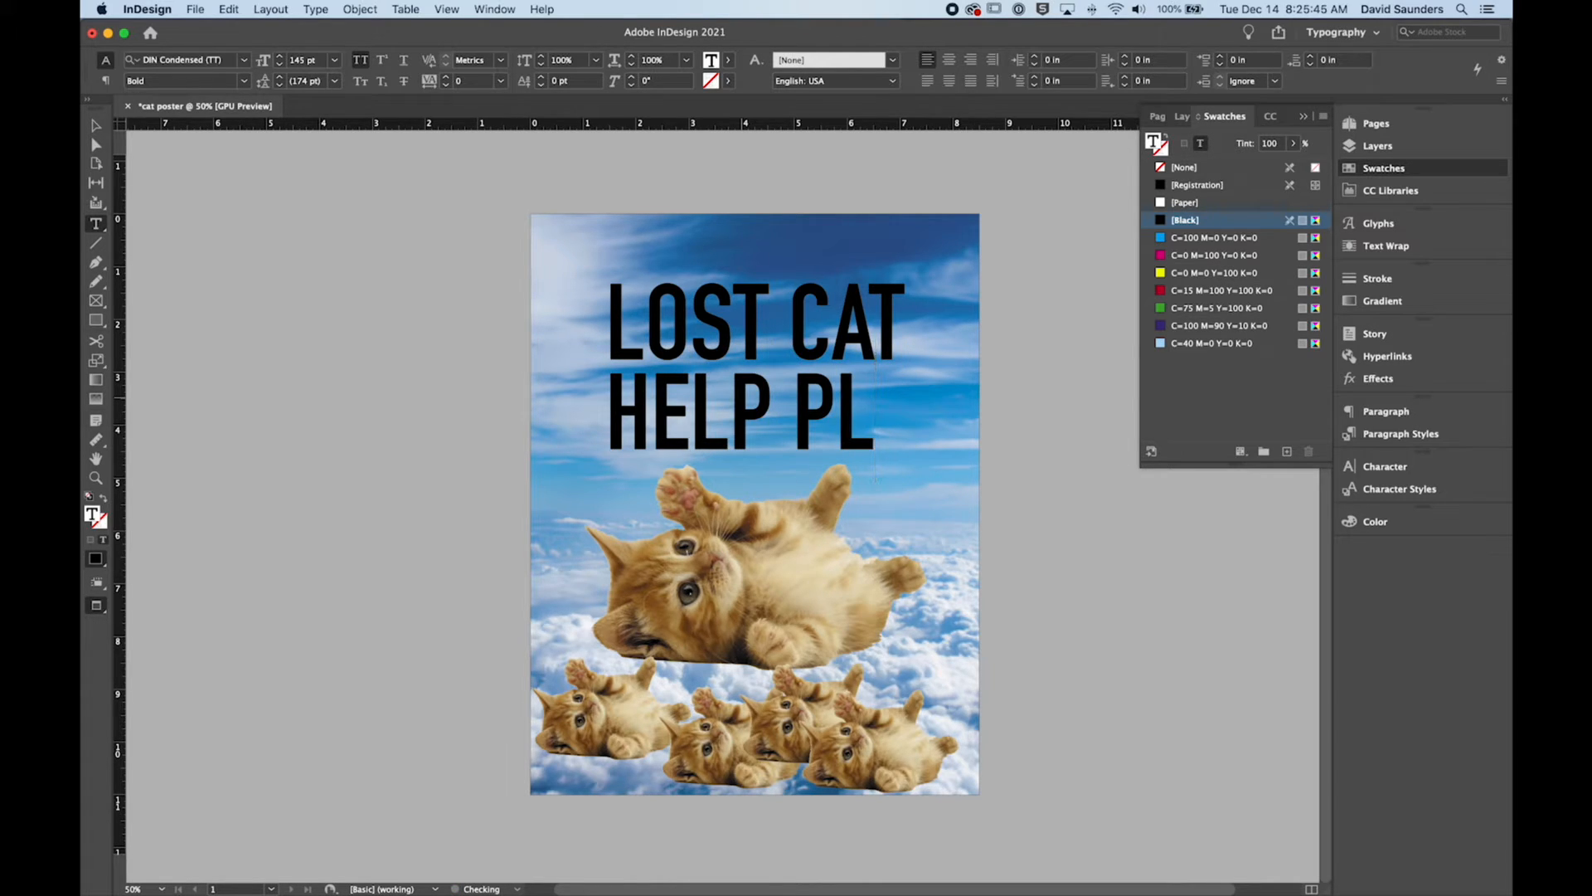
{"action": "key", "text": "BackSpace"}
{"action": "key", "text": "BackSpace"}
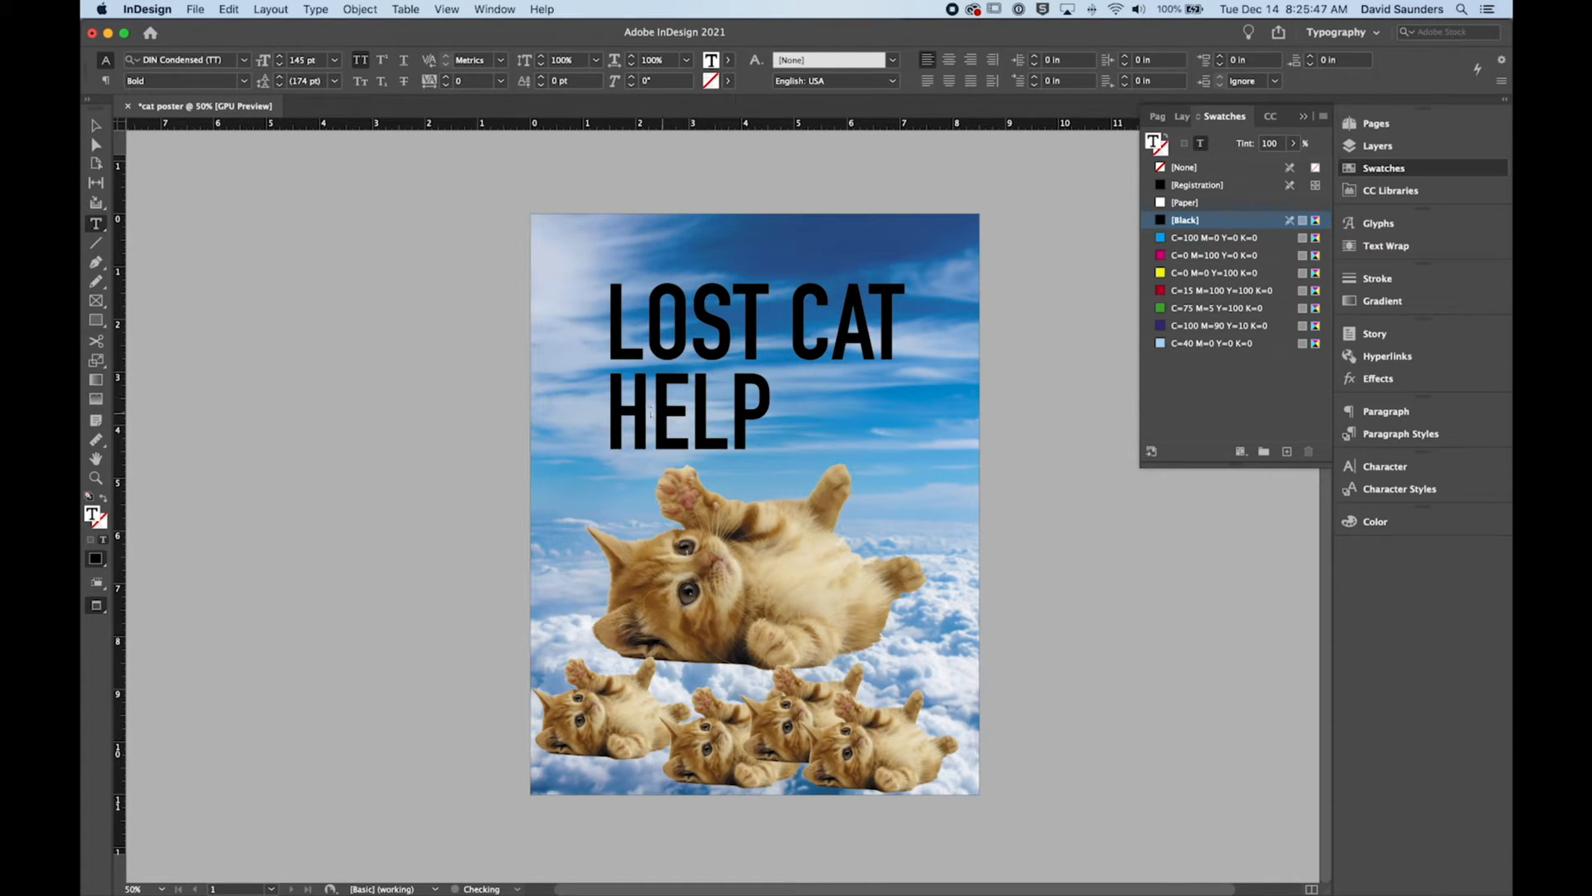
{"action": "key", "text": "Escape"}
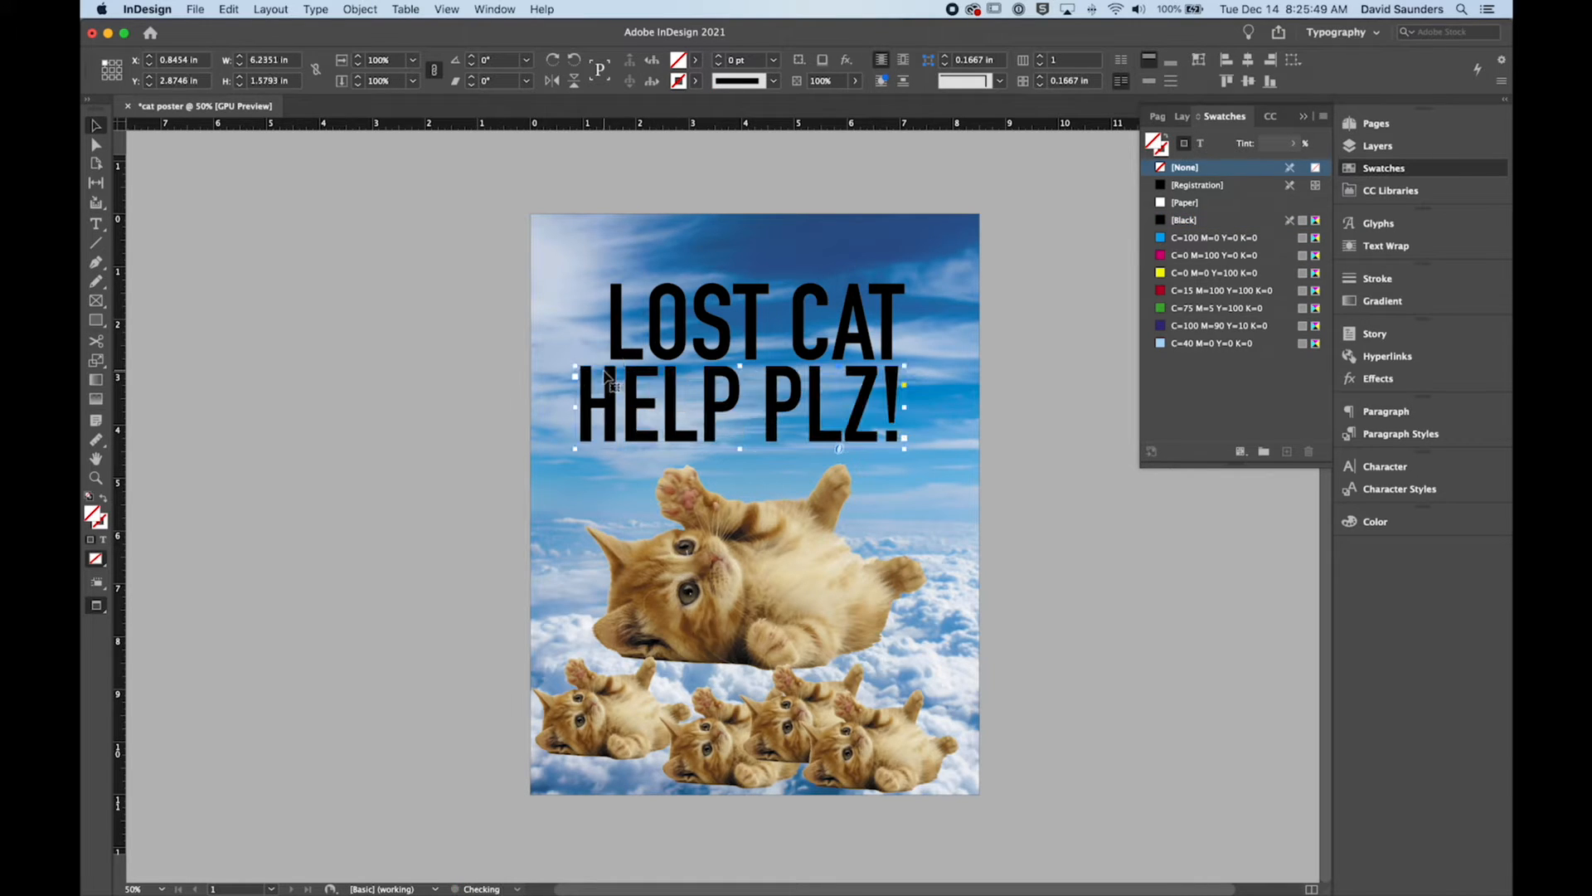
Step: Reduce the font size of the "HELP PLZ!" line and turn off All Caps so it is set in lowercase
{"action": "triple_click", "coordinate": [753, 402]}
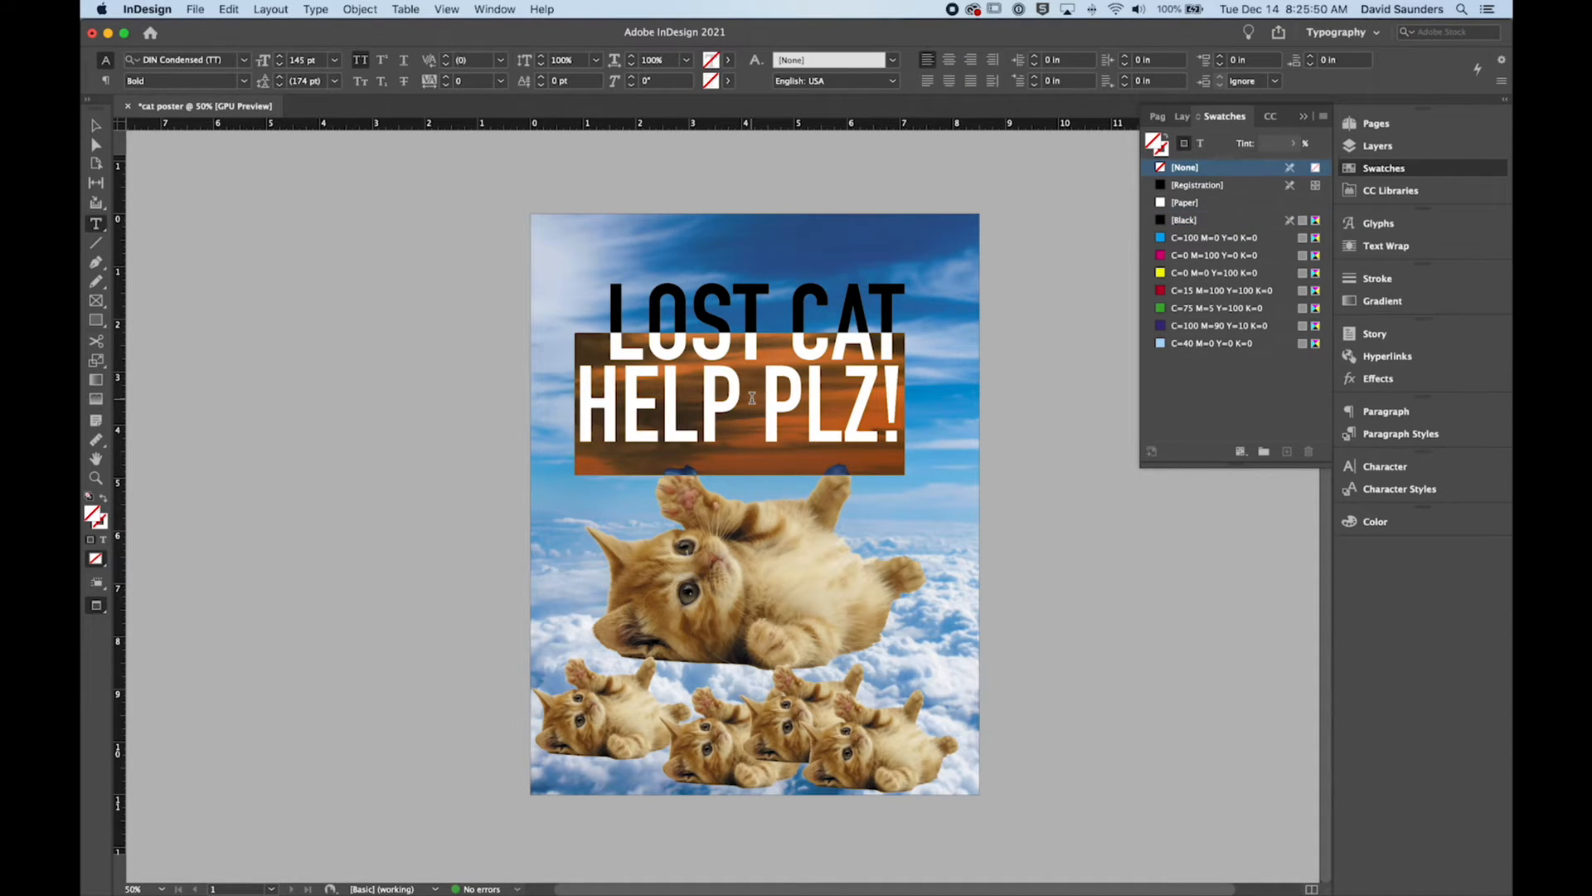
{"action": "left_click", "coordinate": [281, 64]}
{"action": "left_click", "coordinate": [281, 64]}
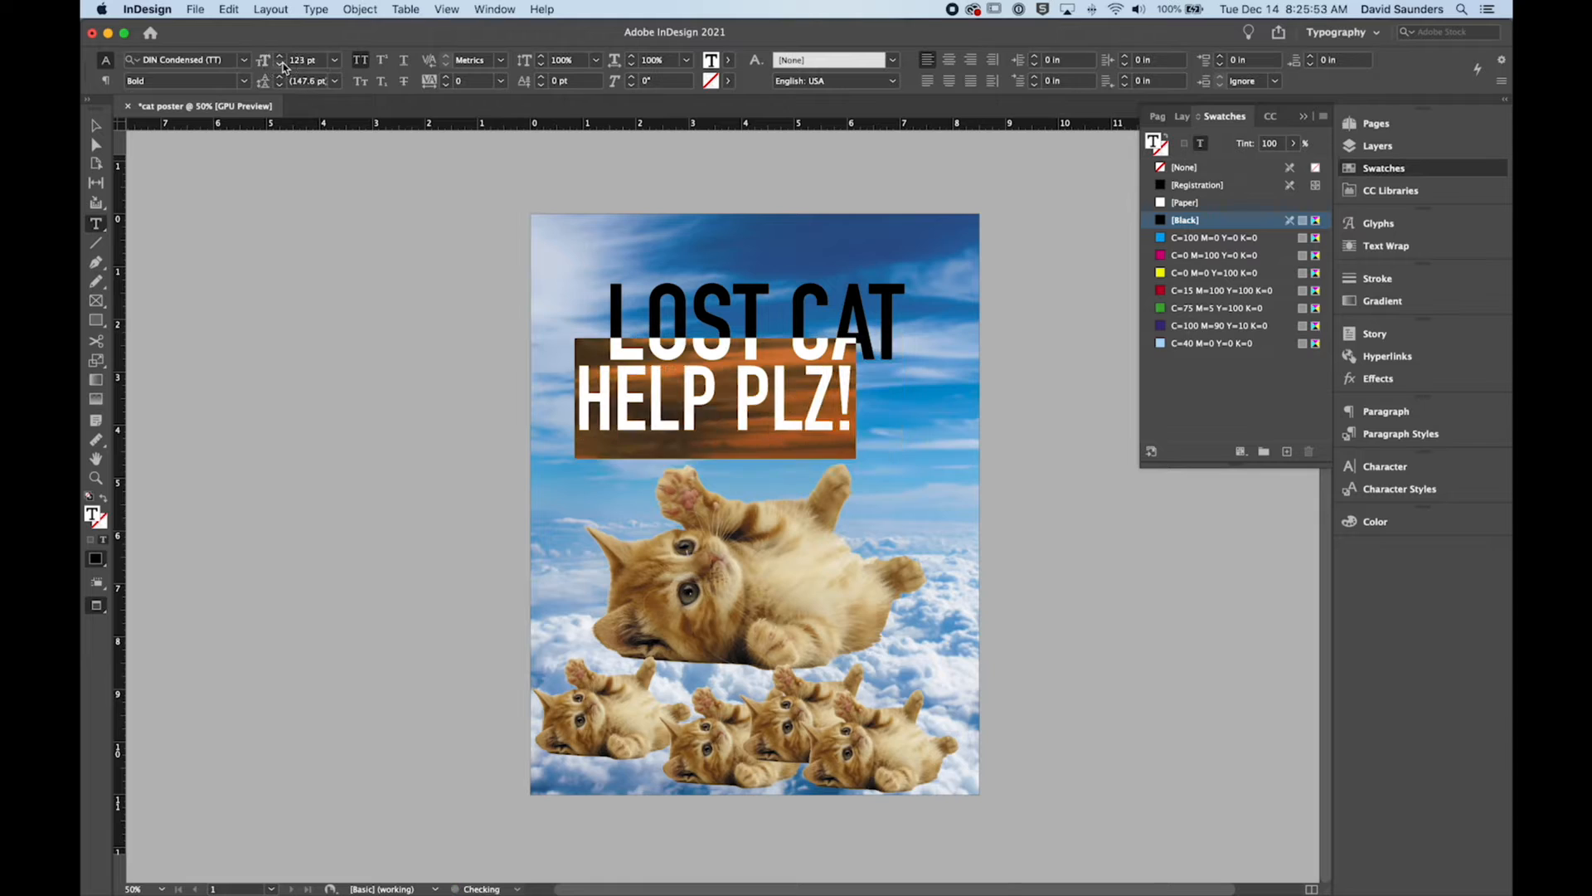
{"action": "left_click", "coordinate": [281, 64]}
{"action": "left_click", "coordinate": [359, 61]}
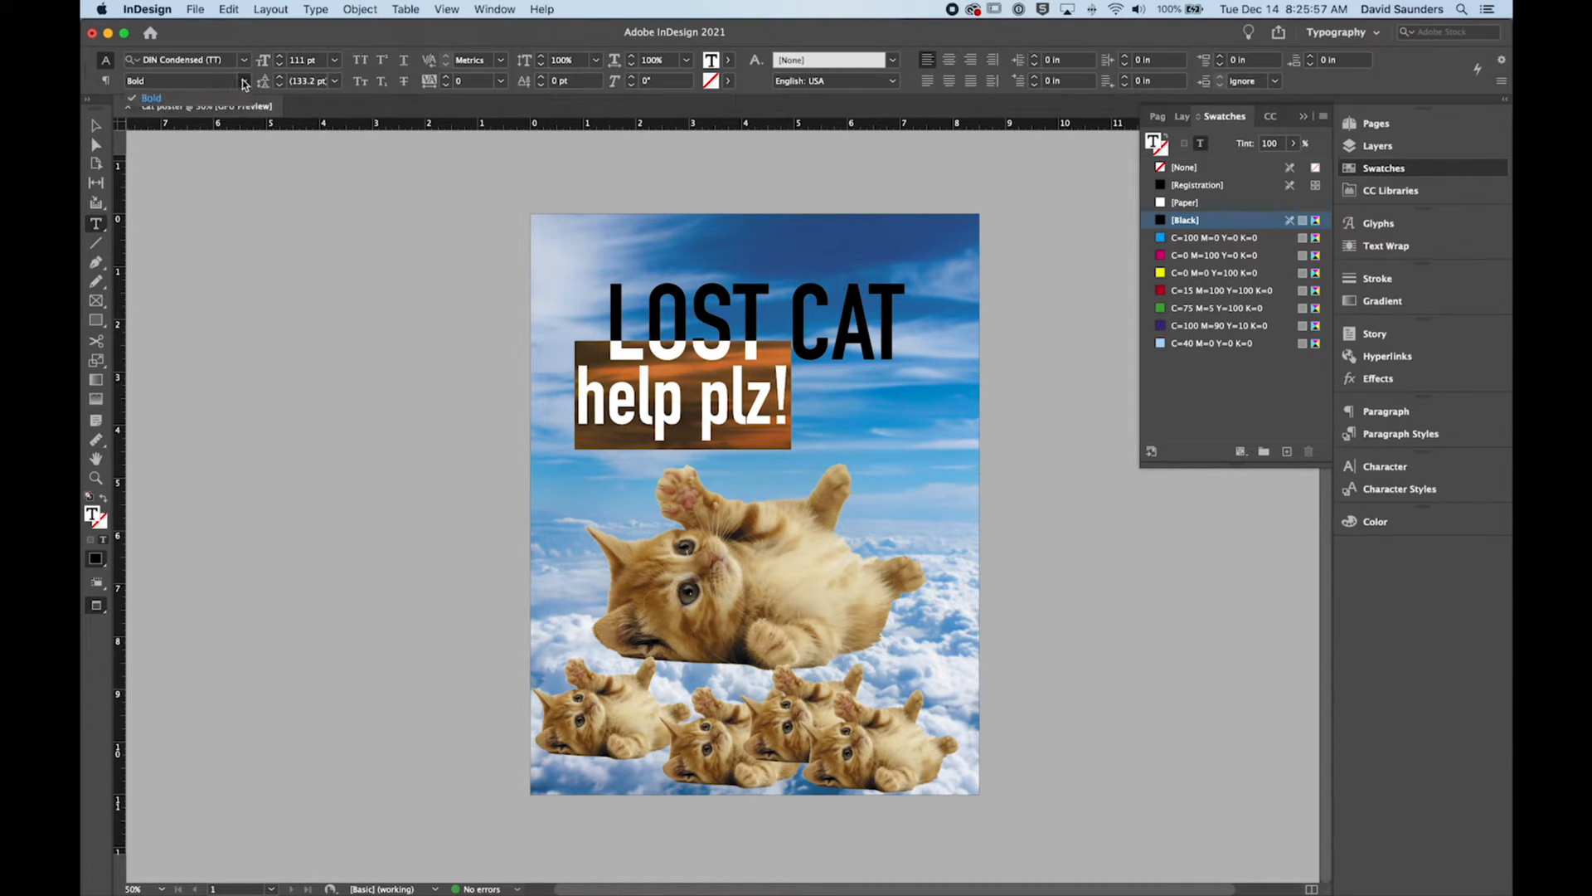
{"action": "left_click", "coordinate": [277, 66]}
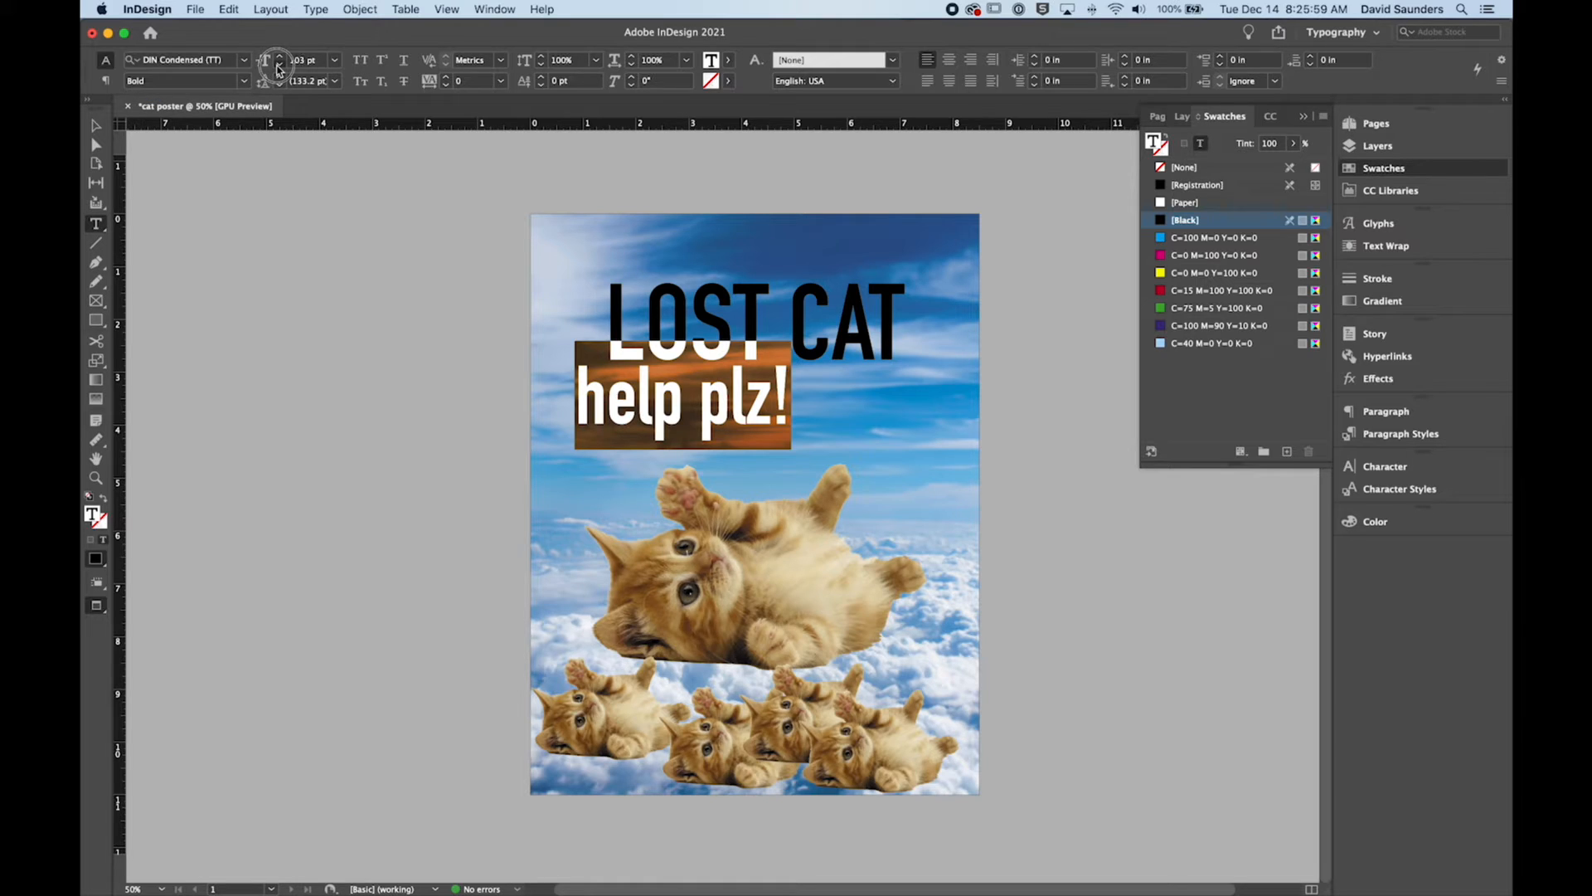
{"action": "left_click", "coordinate": [95, 125]}
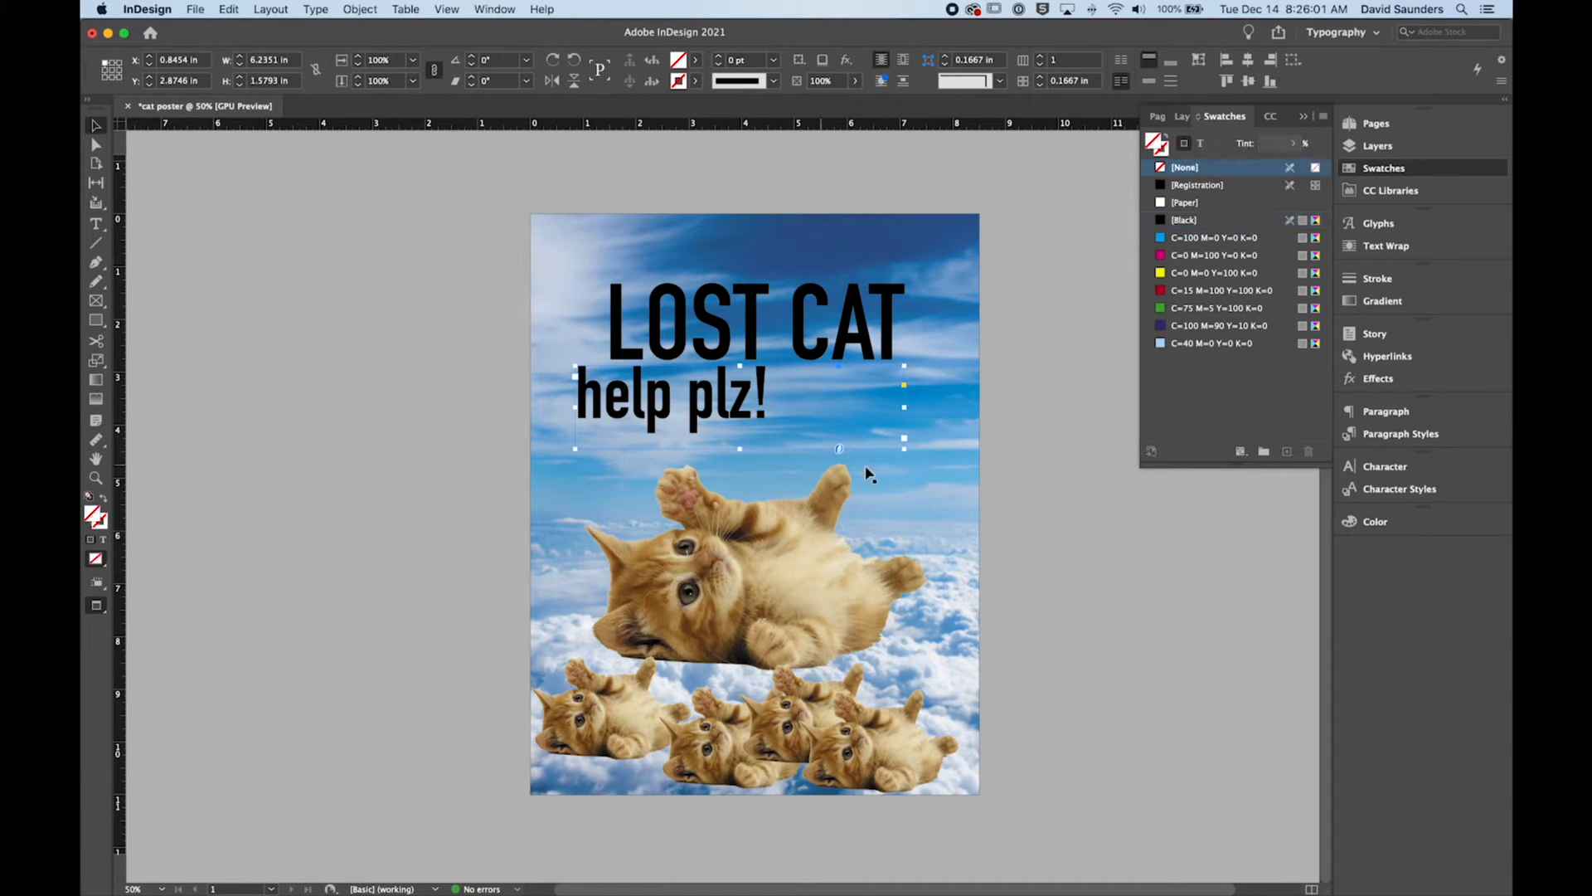
Step: Fit the "help plz!" frame to its text and centre it horizontally beneath the headline at X 2.41 in
{"action": "double_click", "coordinate": [904, 449]}
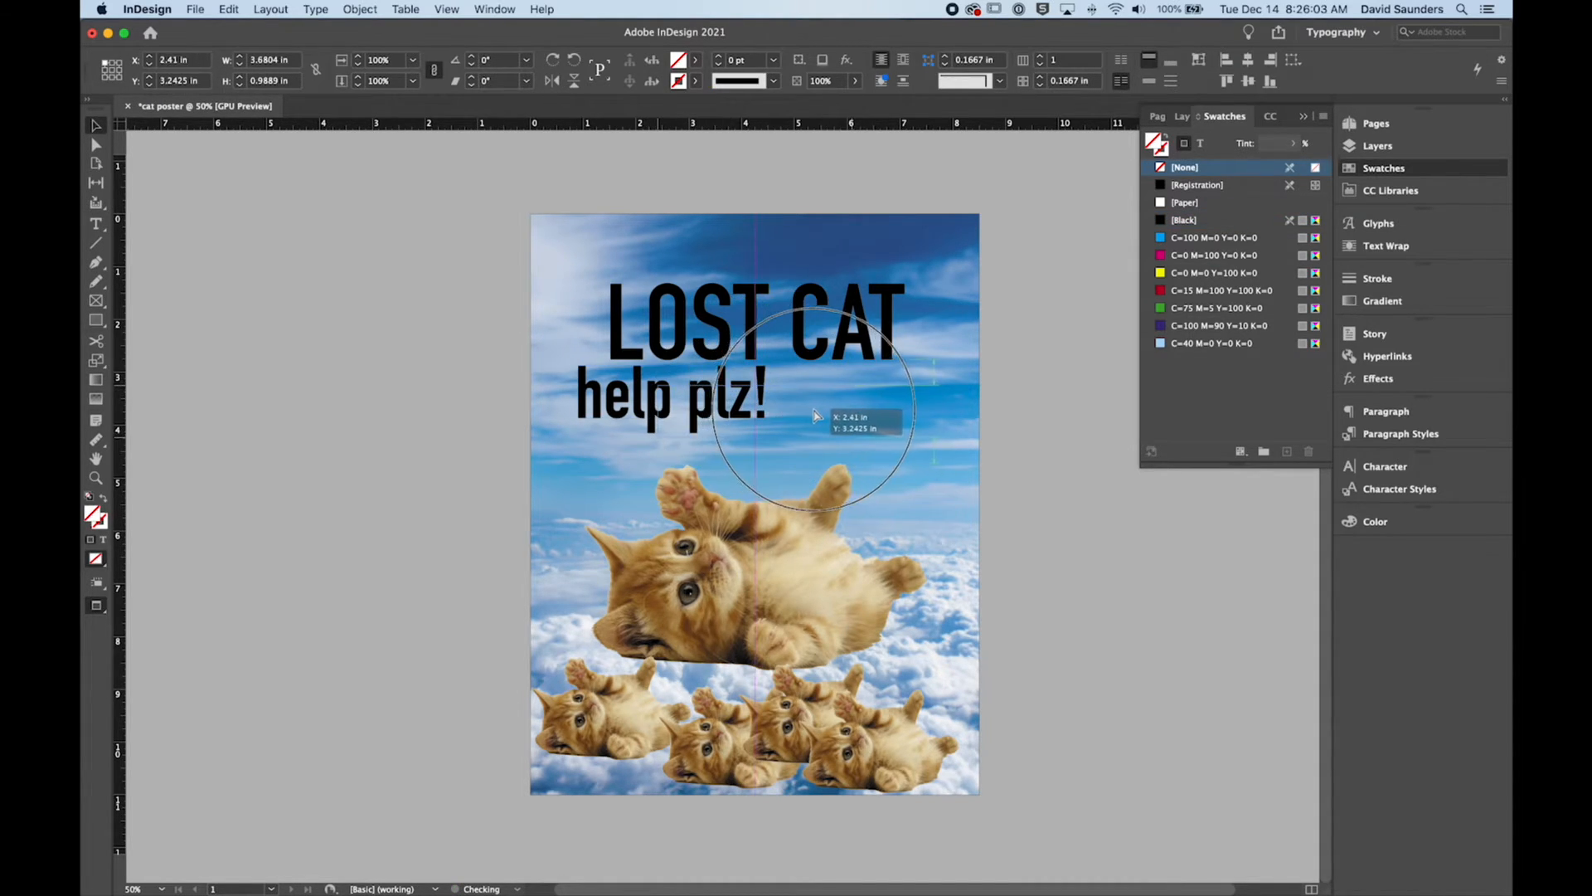
{"action": "left_click_drag", "start_coordinate": [734, 400], "coordinate": [817, 419]}
{"action": "left_click", "coordinate": [1047, 495]}
Step: Select the headline and "help plz!" frames together and move them up to Y 1 in
{"action": "left_click", "coordinate": [825, 408]}
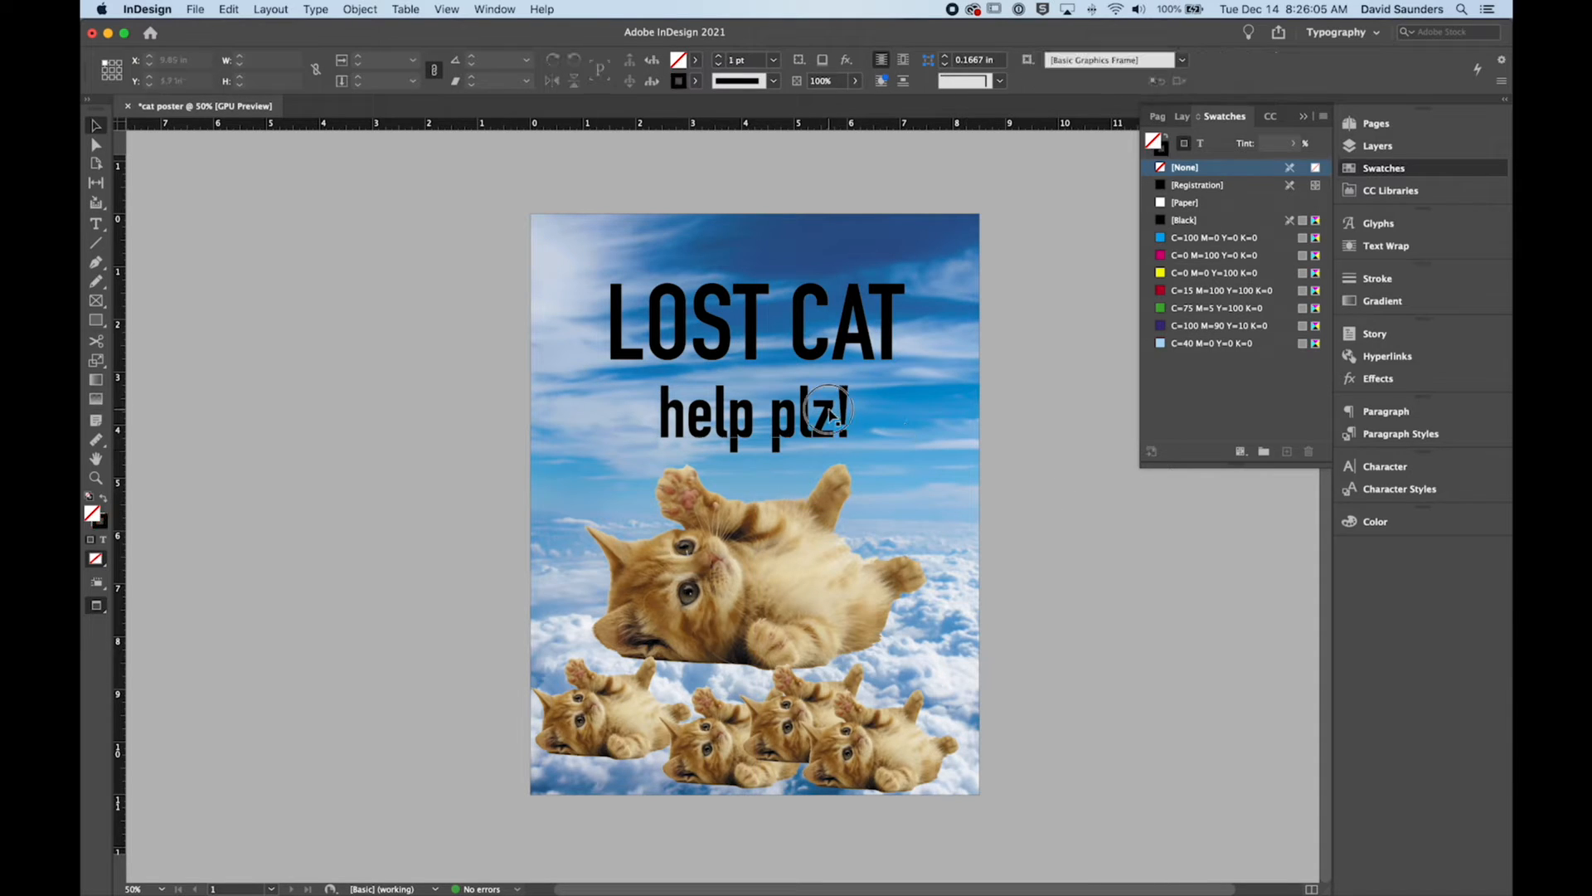
{"action": "left_click", "coordinate": [811, 338]}
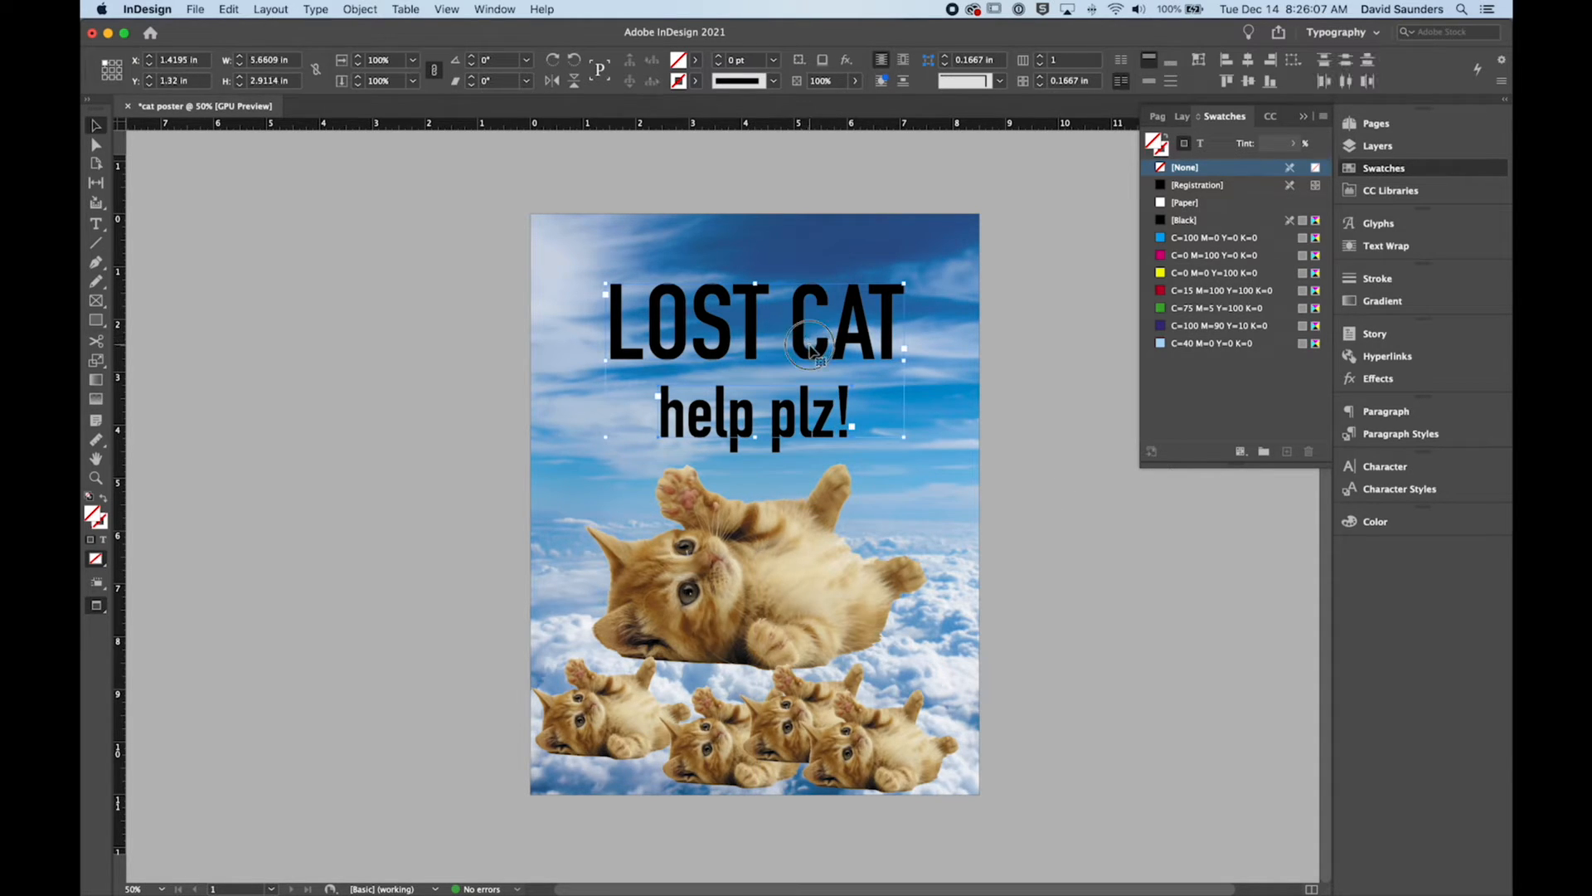
{"action": "left_click_drag", "start_coordinate": [811, 338], "coordinate": [811, 321]}
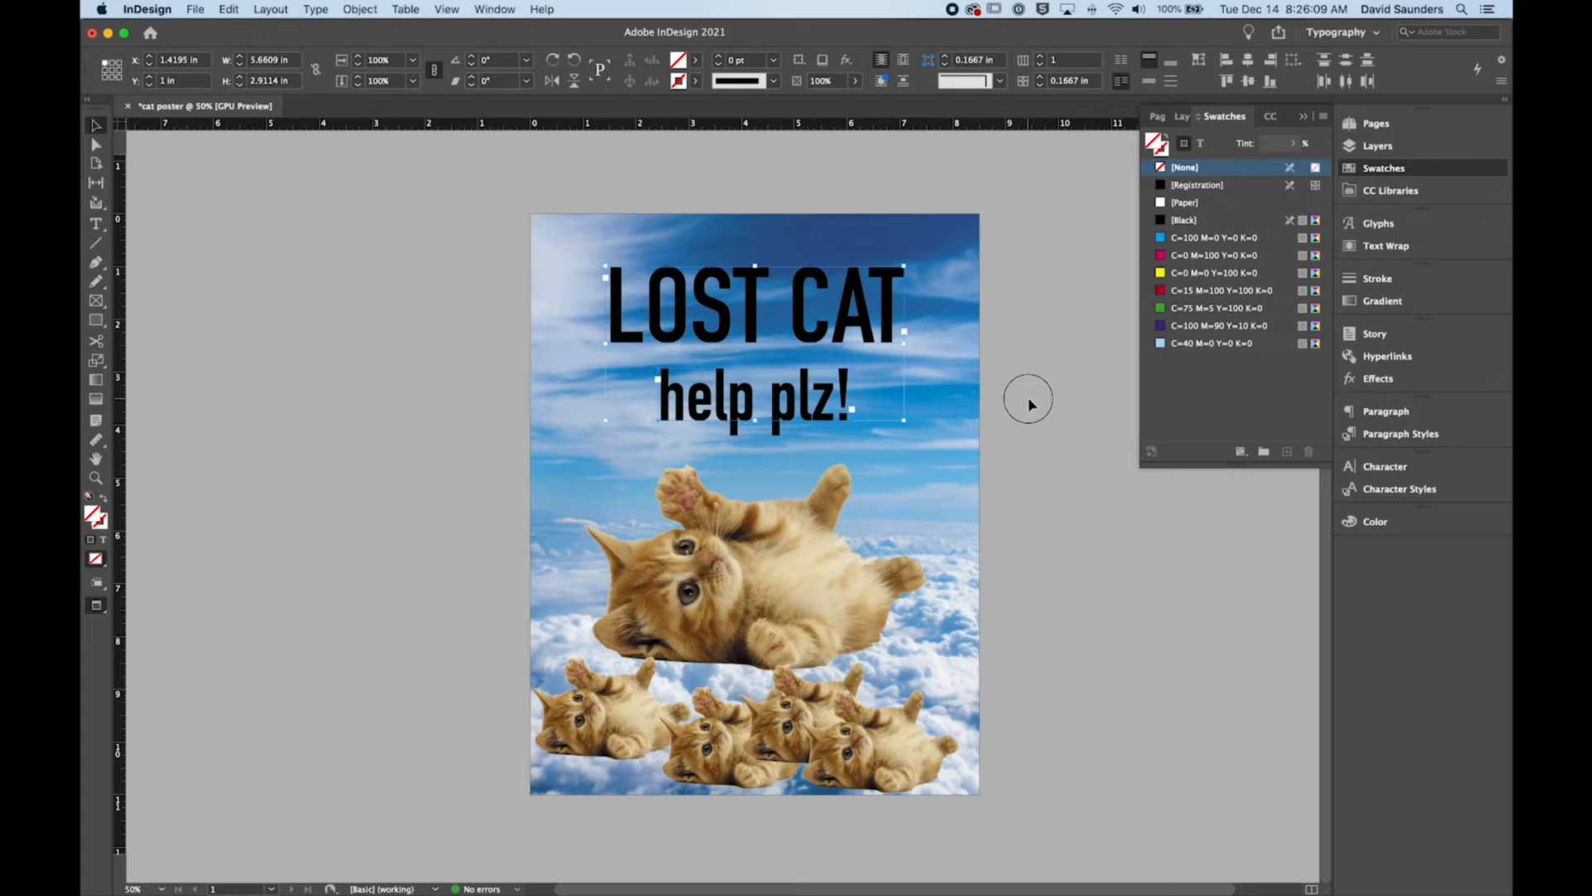
{"action": "left_click", "coordinate": [1026, 398]}
Step: Reposition the "help plz!" frame by itself, snapping it to the page's vertical centre line at X 2.41 in, Y 2.92 in
{"action": "left_click", "coordinate": [827, 315]}
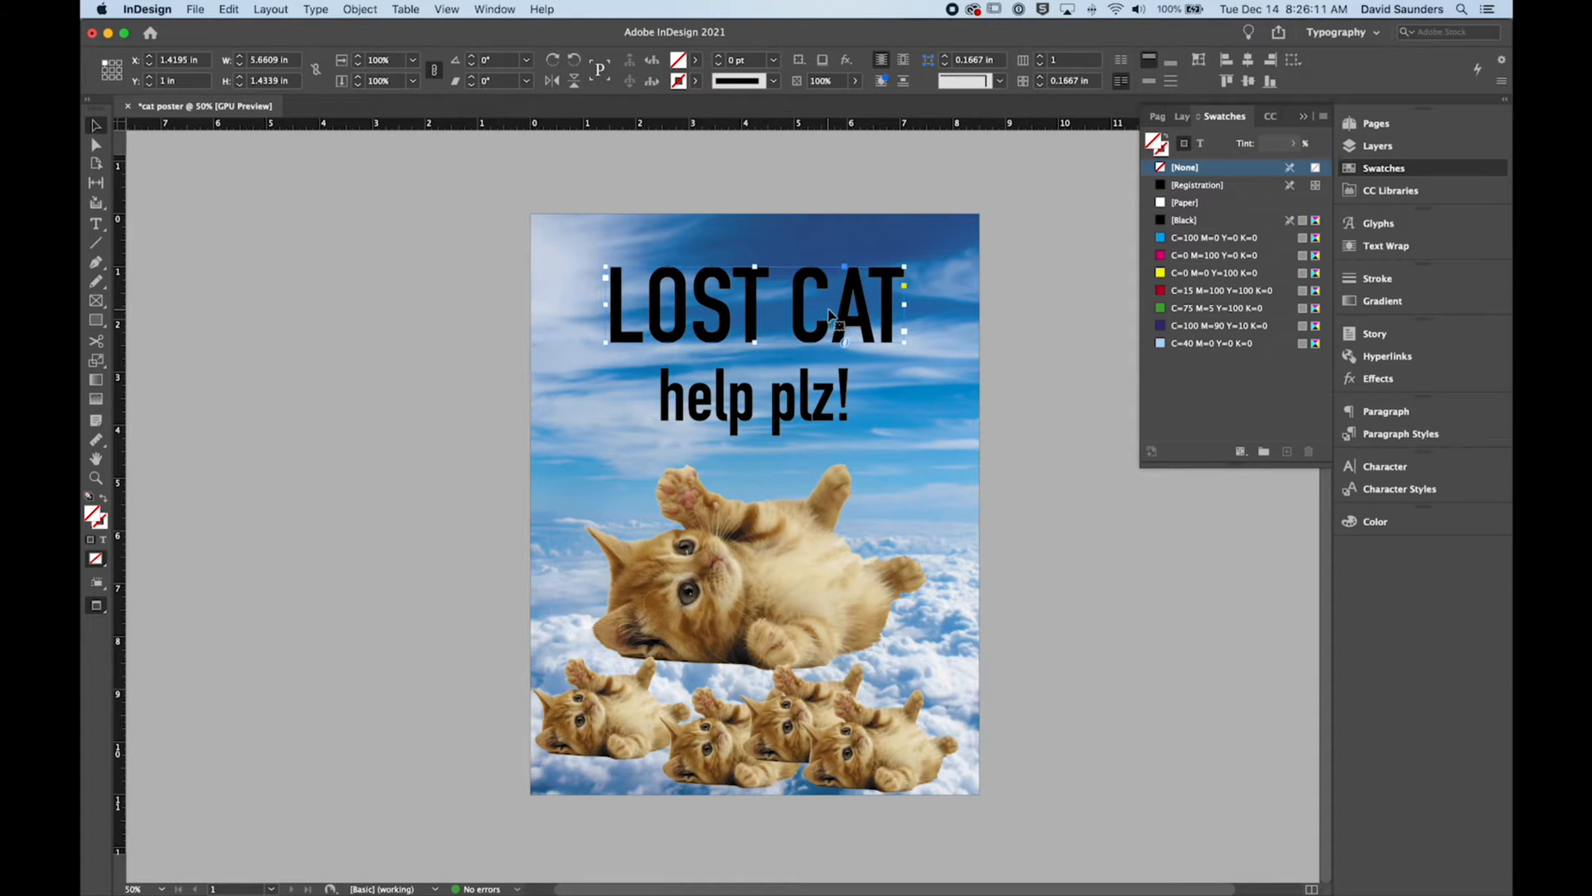
{"action": "left_click", "coordinate": [784, 407], "text": "shift"}
{"action": "mouse_move", "coordinate": [803, 411]}
{"action": "left_mouse_down"}
{"action": "mouse_move", "coordinate": [822, 404]}
{"action": "mouse_move", "coordinate": [786, 406]}
{"action": "mouse_move", "coordinate": [782, 423]}
{"action": "mouse_move", "coordinate": [904, 424]}
{"action": "mouse_move", "coordinate": [785, 409]}
{"action": "mouse_move", "coordinate": [746, 307]}
{"action": "mouse_move", "coordinate": [775, 236]}
{"action": "mouse_move", "coordinate": [813, 332]}
{"action": "mouse_move", "coordinate": [767, 406]}
{"action": "mouse_move", "coordinate": [783, 406]}
{"action": "left_mouse_up"}
{"action": "left_click", "coordinate": [1061, 460]}
{"action": "left_click", "coordinate": [1046, 455]}
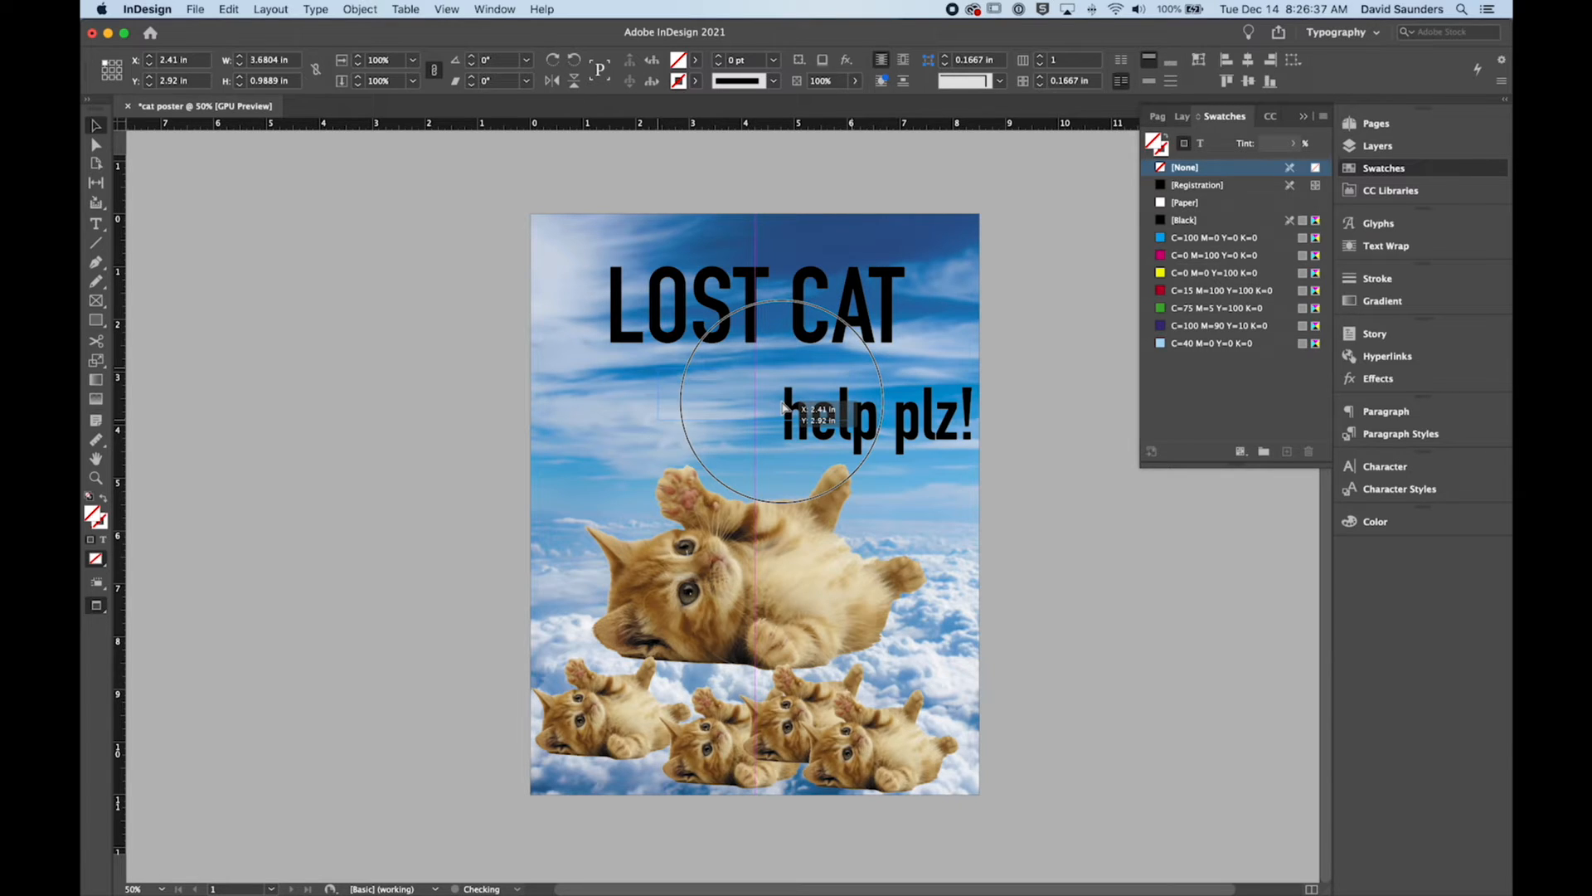
{"action": "left_click_drag", "start_coordinate": [783, 407], "coordinate": [782, 407]}
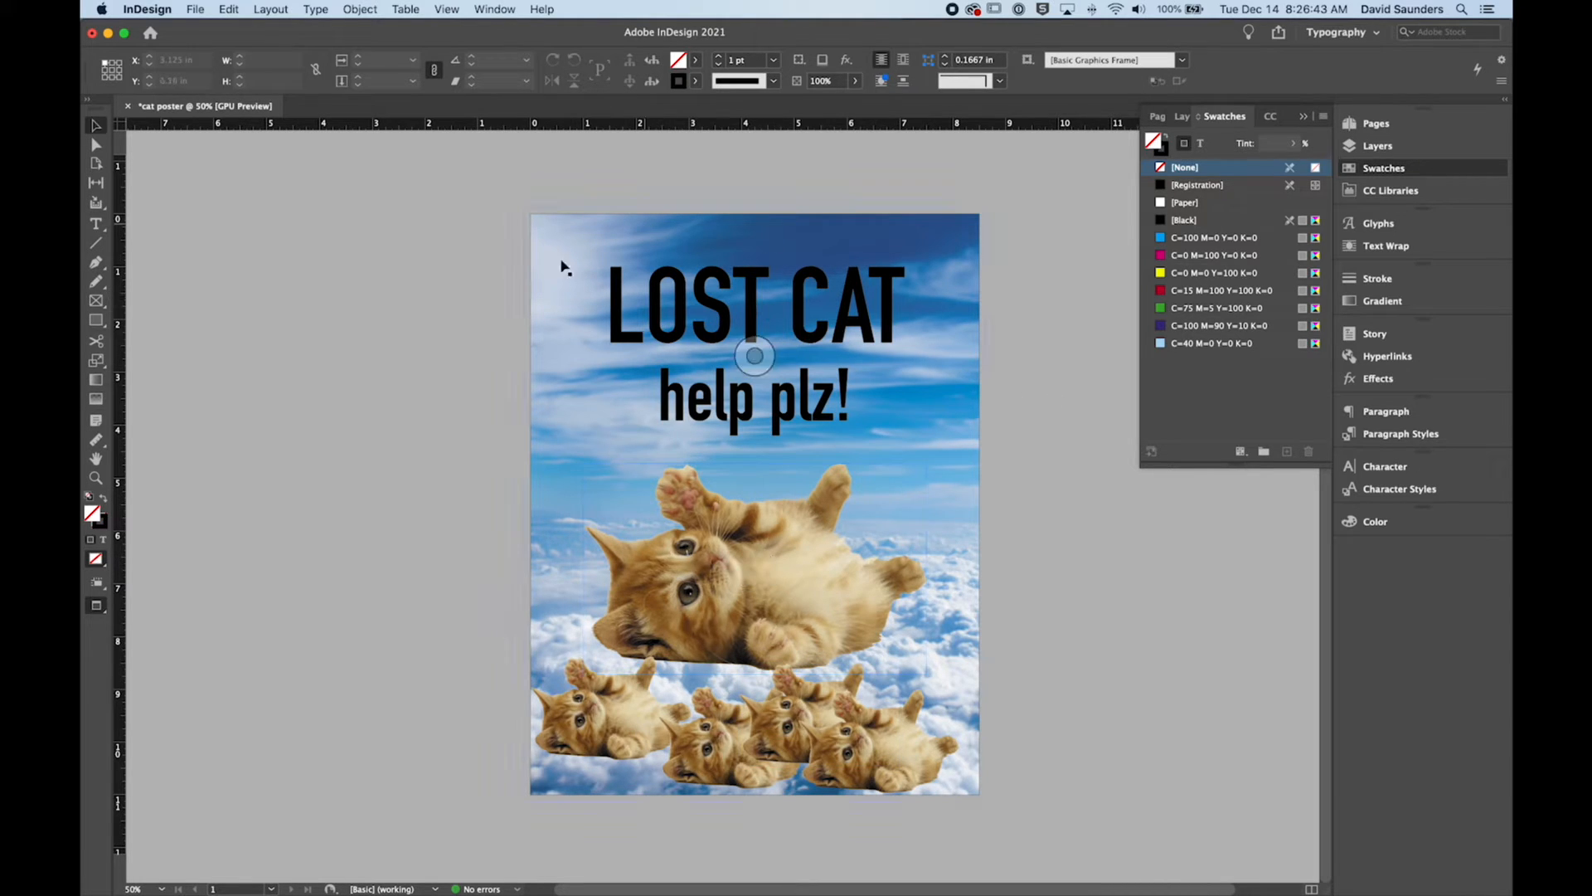
Step: Snap the "LOST CAT" headline to the page centre at X 1.4195 in, Y 0.92 in, and deselect it
{"action": "mouse_move", "coordinate": [721, 303]}
{"action": "left_mouse_down"}
{"action": "mouse_move", "coordinate": [703, 302]}
{"action": "mouse_move", "coordinate": [751, 312]}
{"action": "left_mouse_up"}
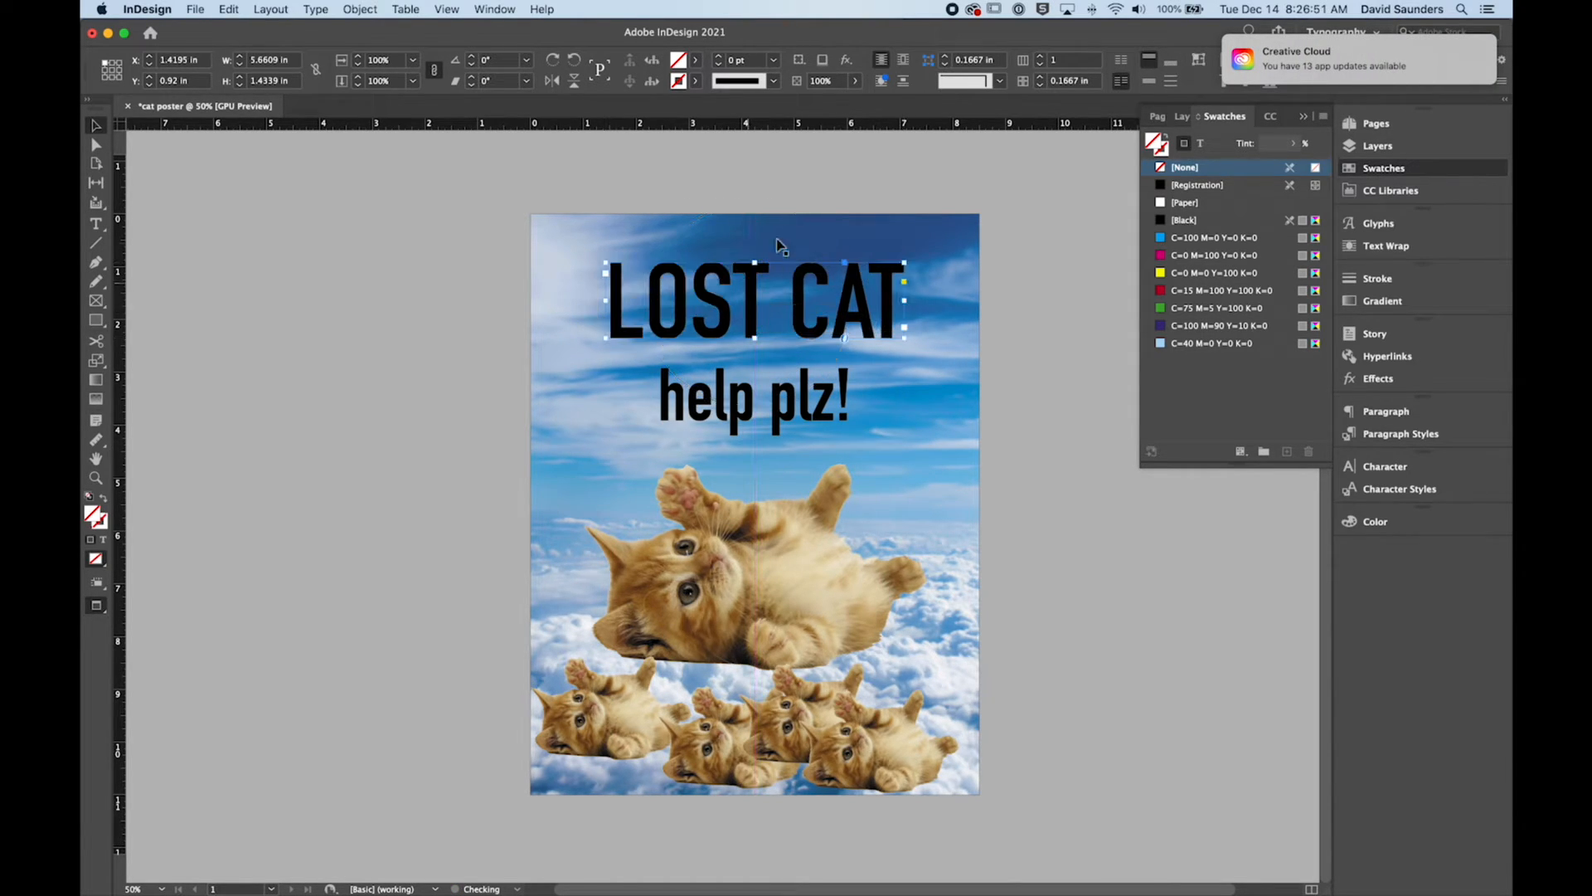
{"action": "left_click", "coordinate": [1070, 412]}
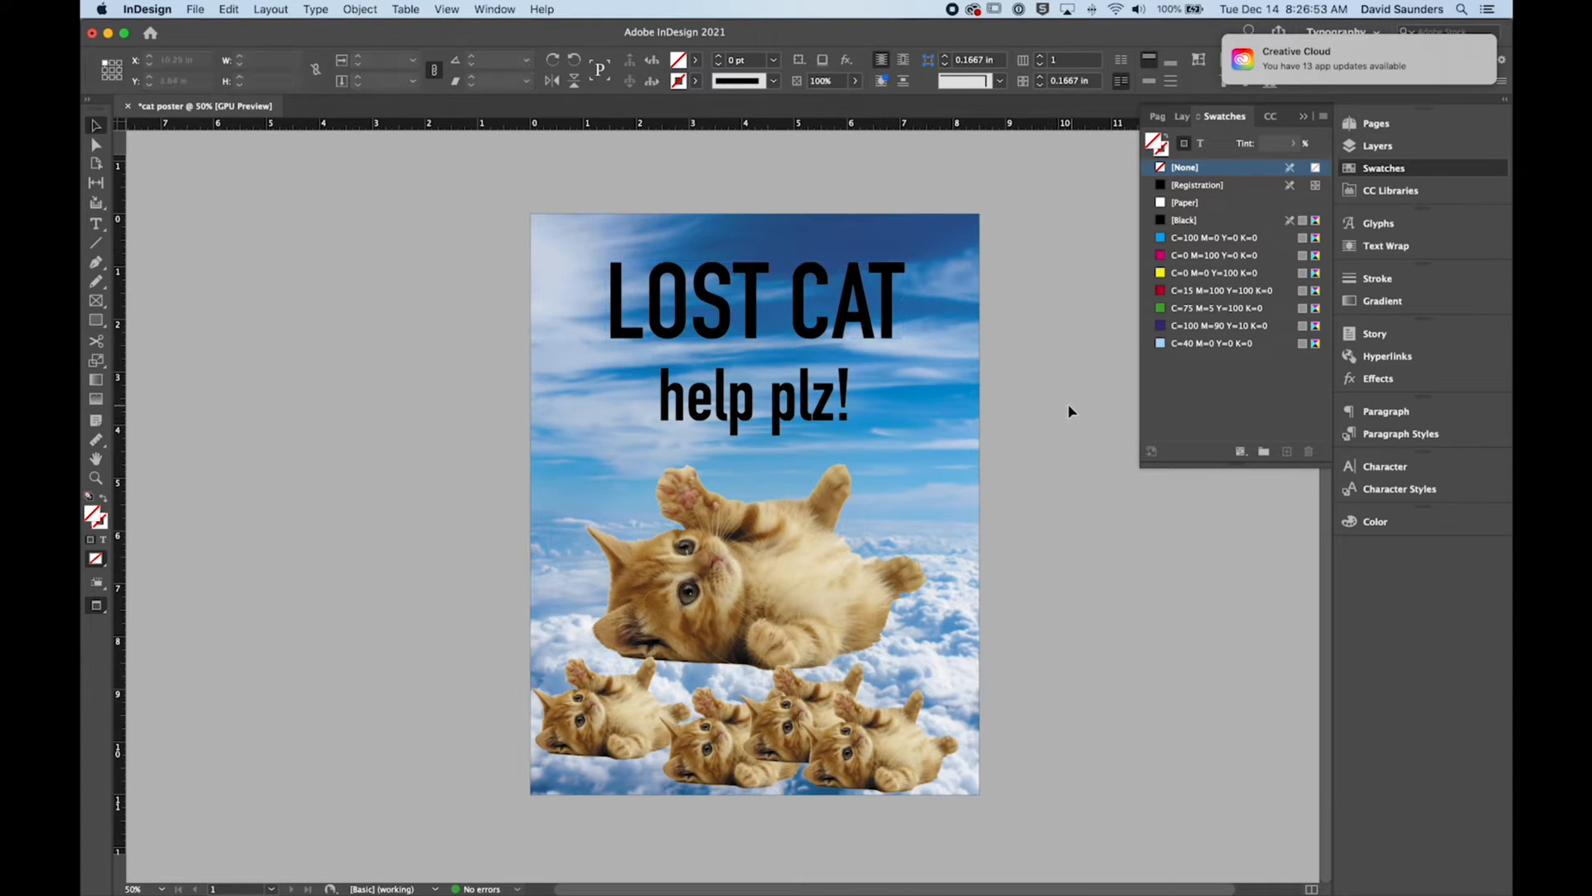
{"action": "left_click", "coordinate": [1084, 430]}
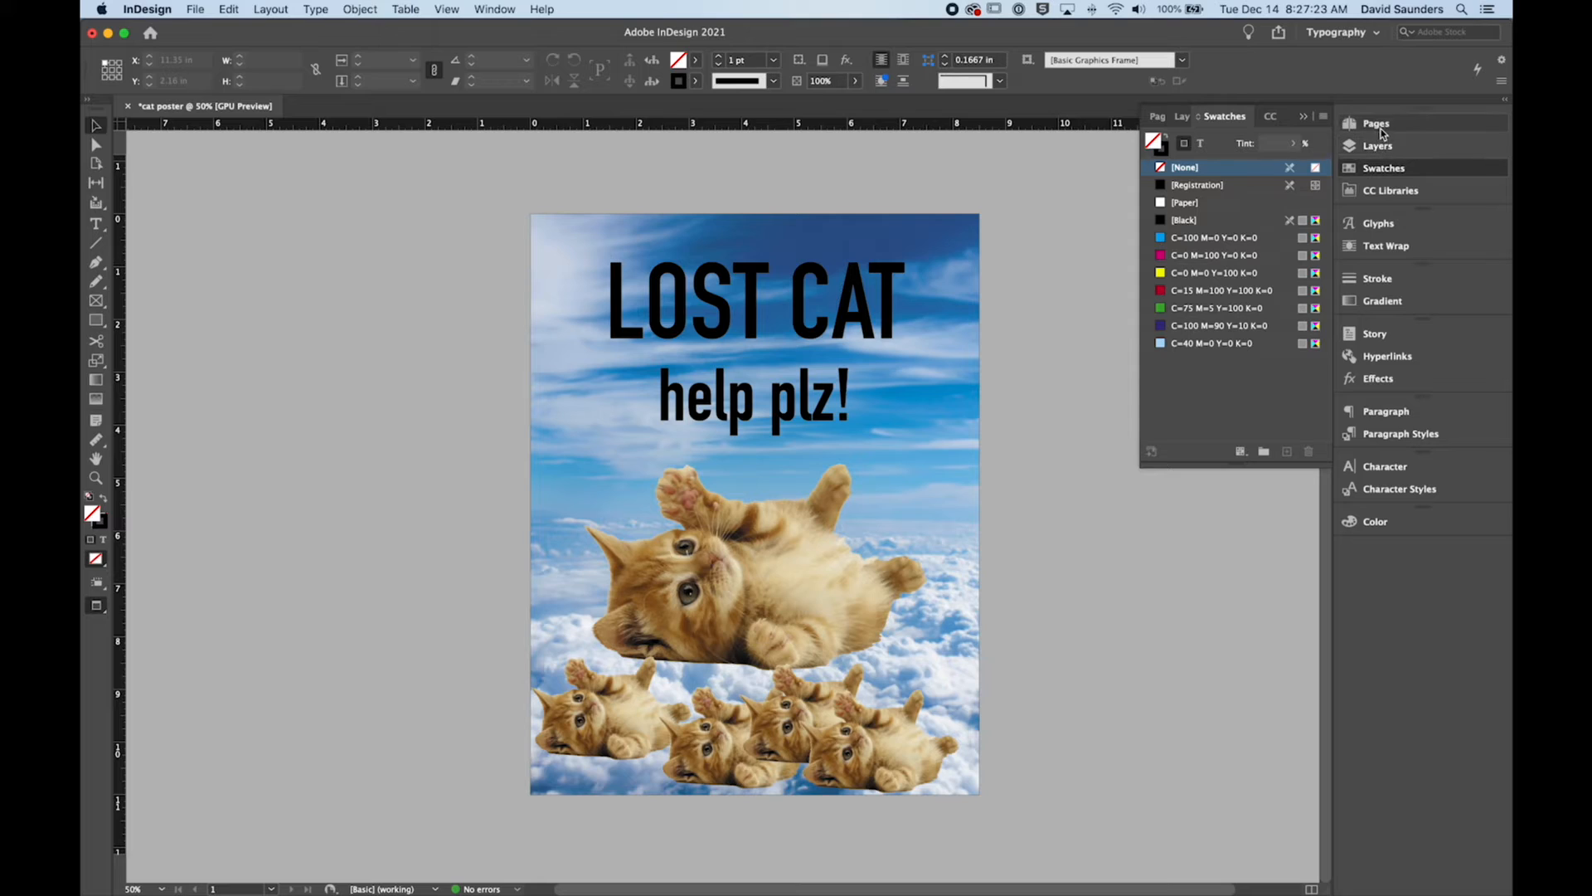
Step: Show the Pages panel
{"action": "left_click", "coordinate": [1376, 124]}
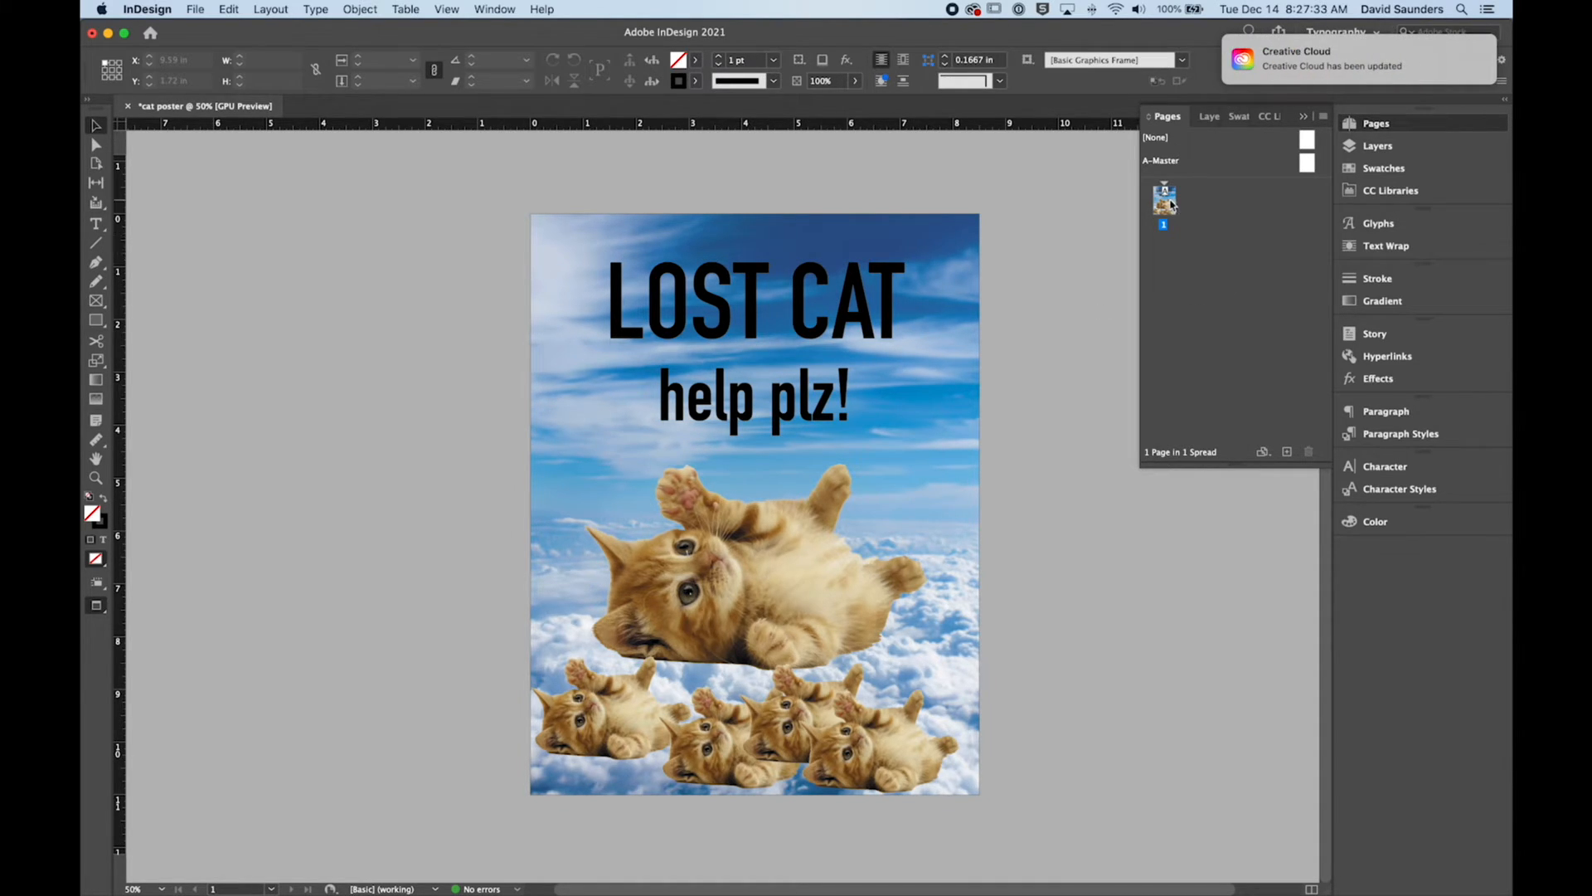
{"action": "left_click", "coordinate": [1366, 125]}
{"action": "left_click", "coordinate": [1401, 123]}
{"action": "left_click", "coordinate": [481, 10]}
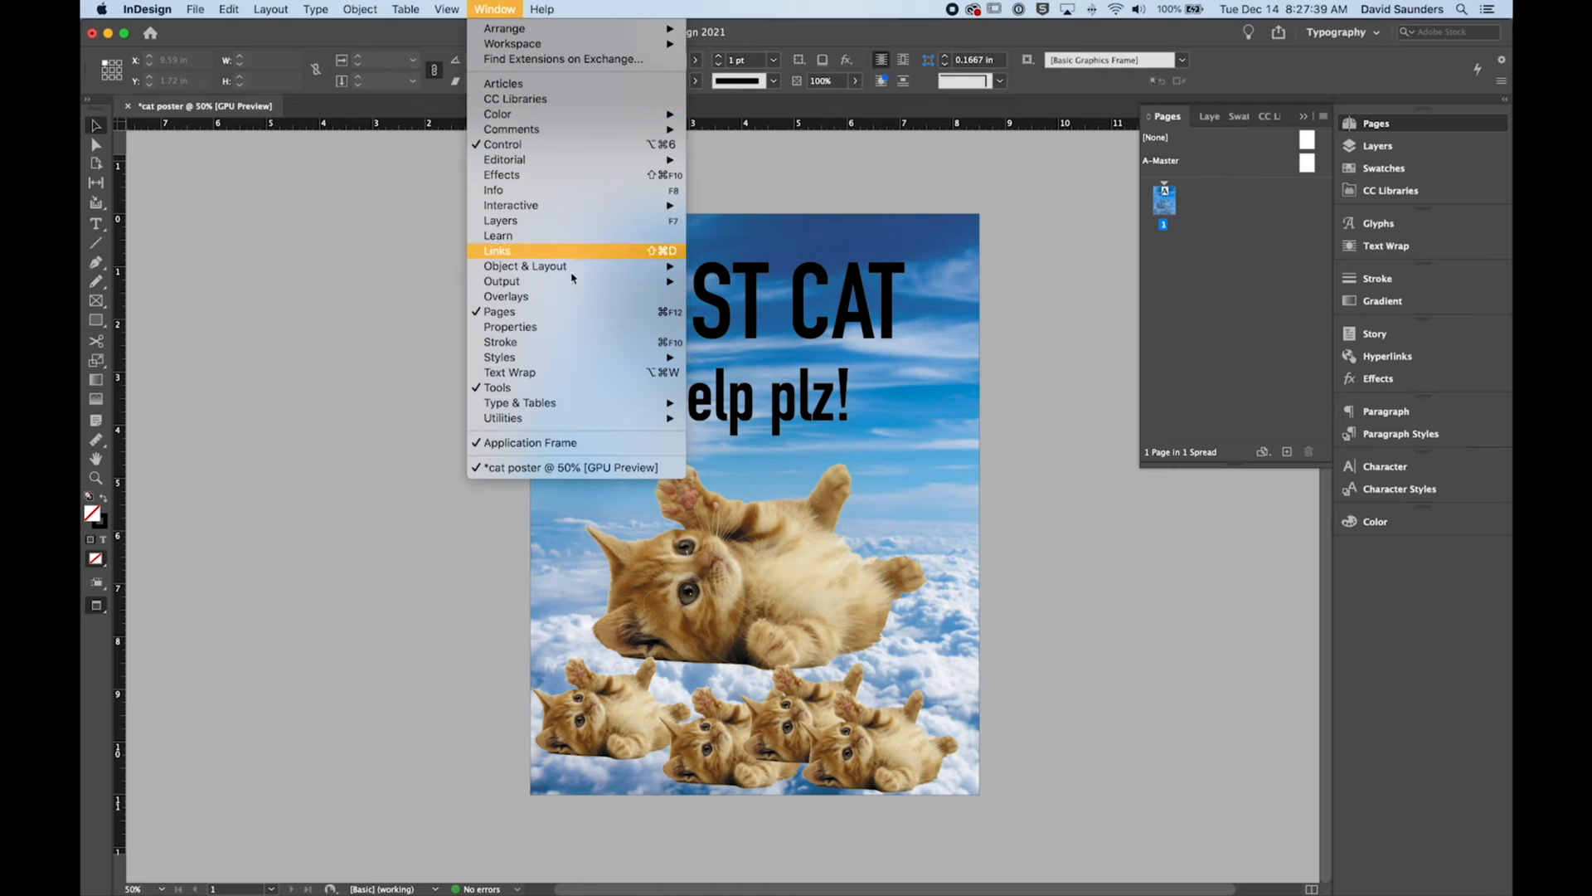
{"action": "left_click", "coordinate": [573, 313]}
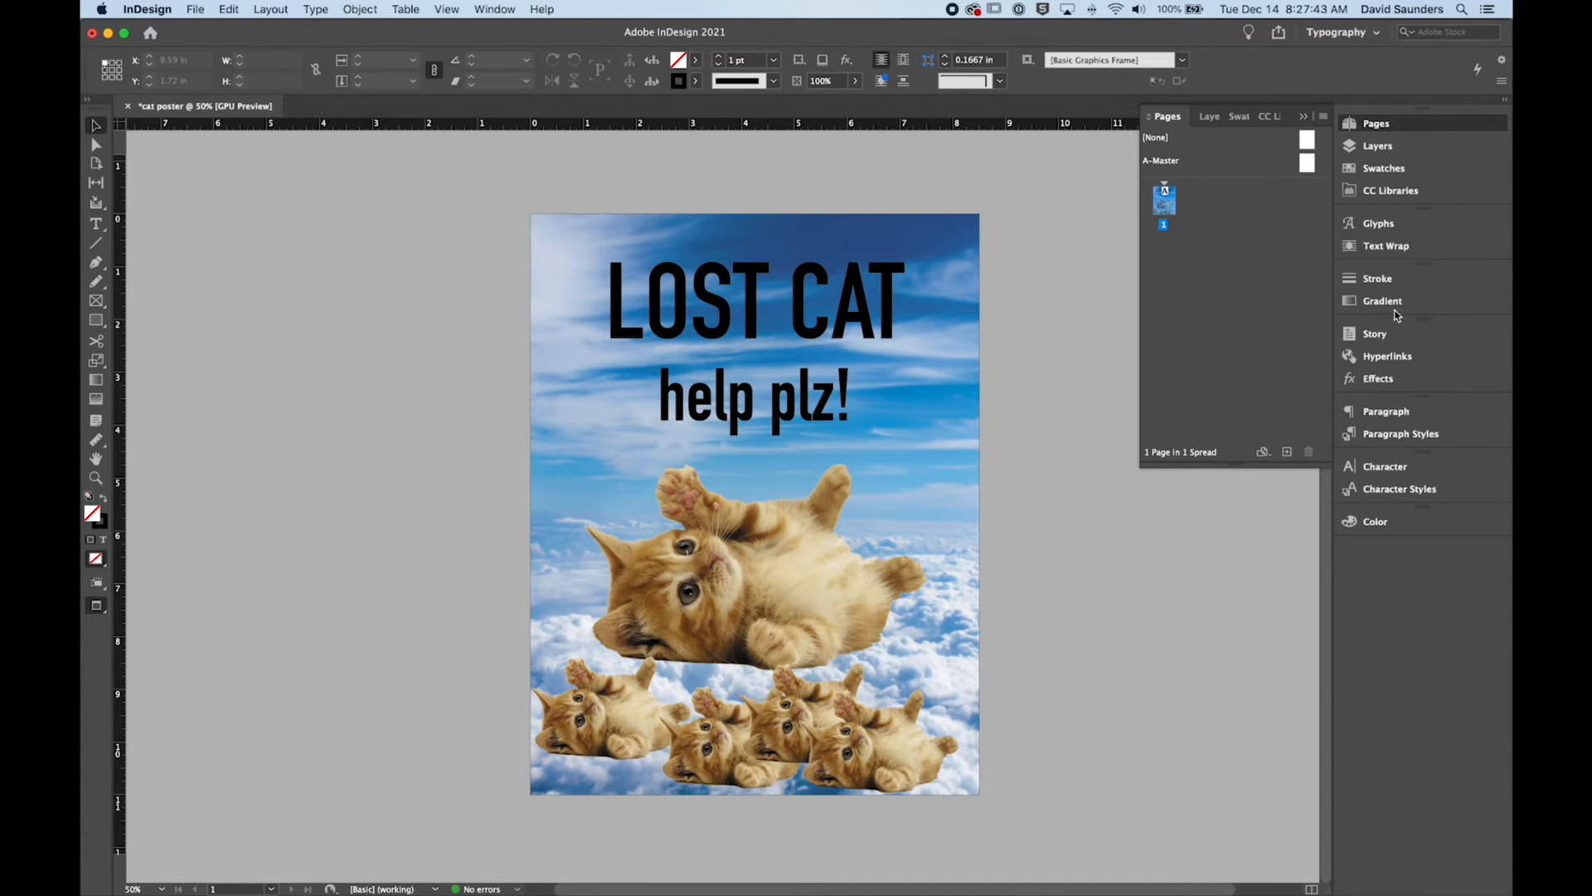
{"action": "left_click", "coordinate": [543, 9]}
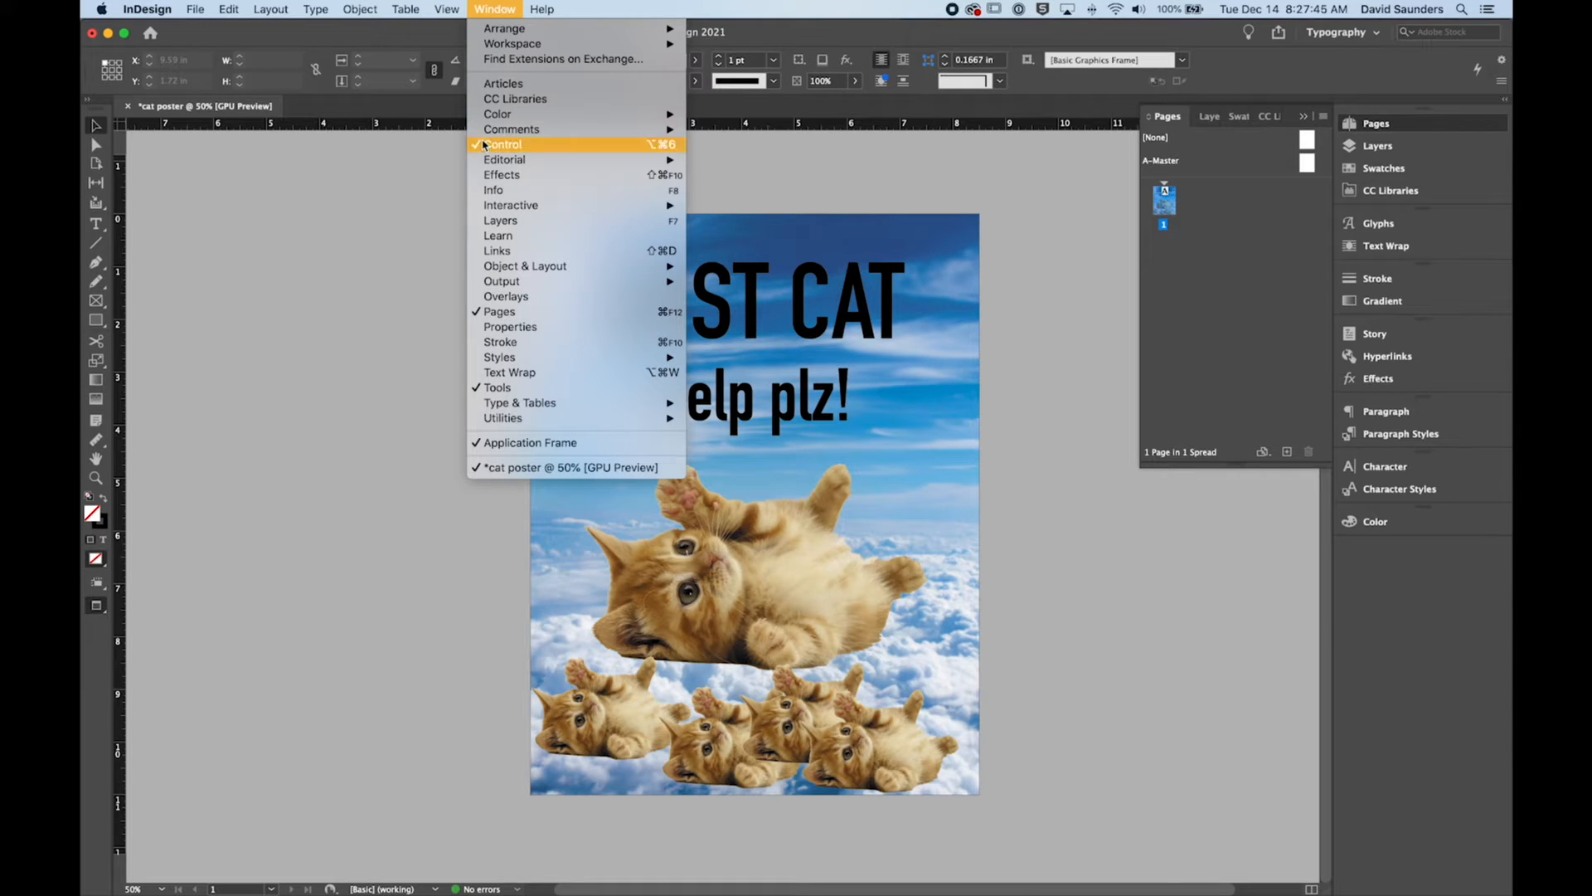
{"action": "mouse_move", "coordinate": [512, 116]}
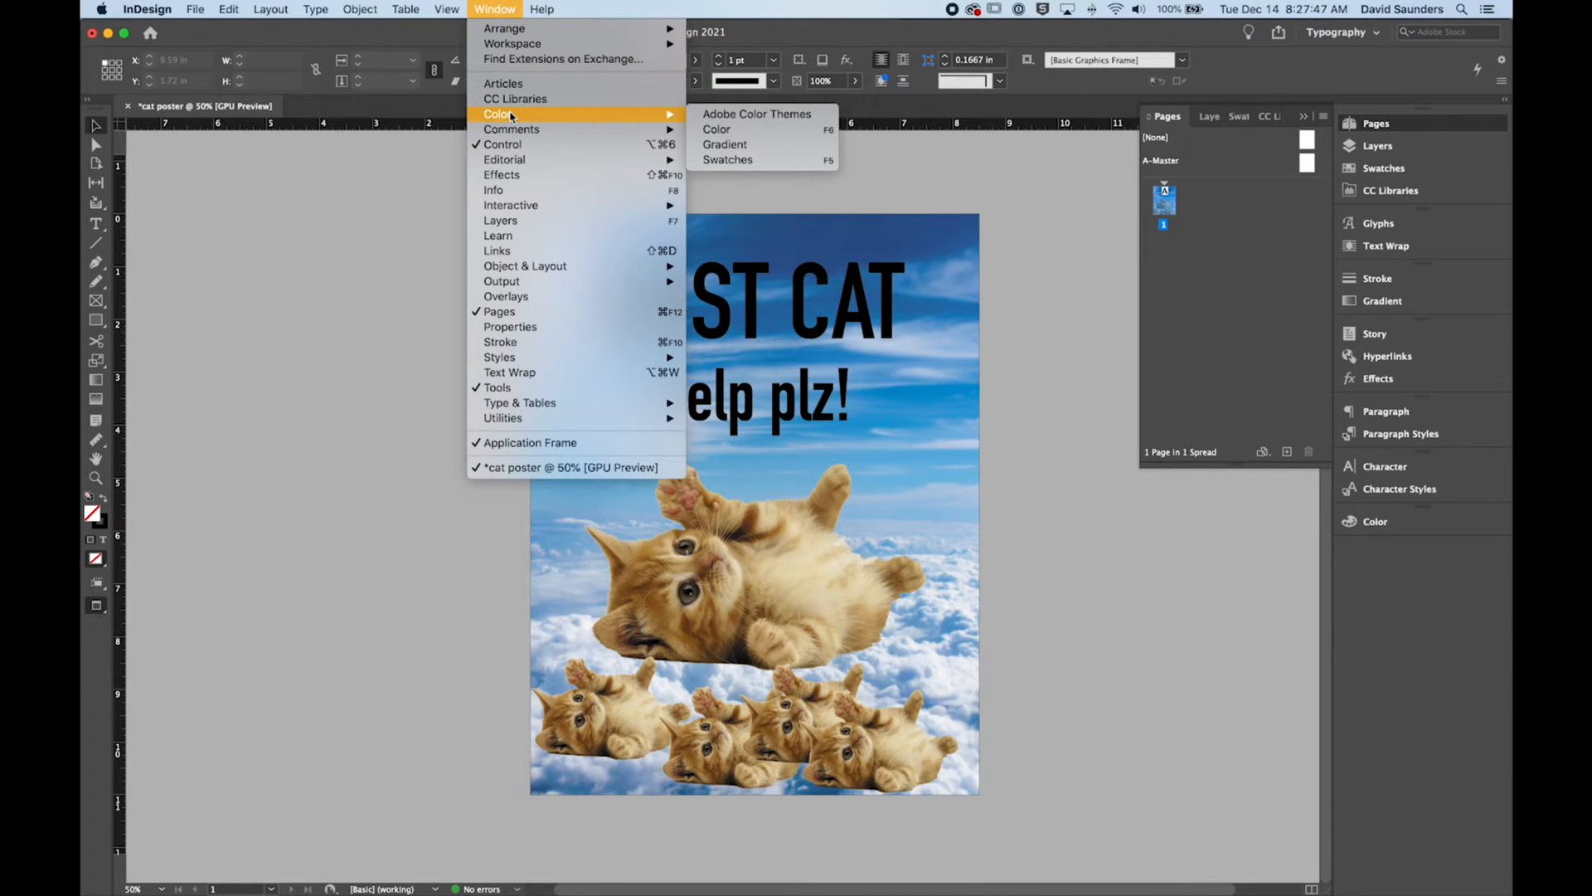
{"action": "left_click", "coordinate": [1162, 282]}
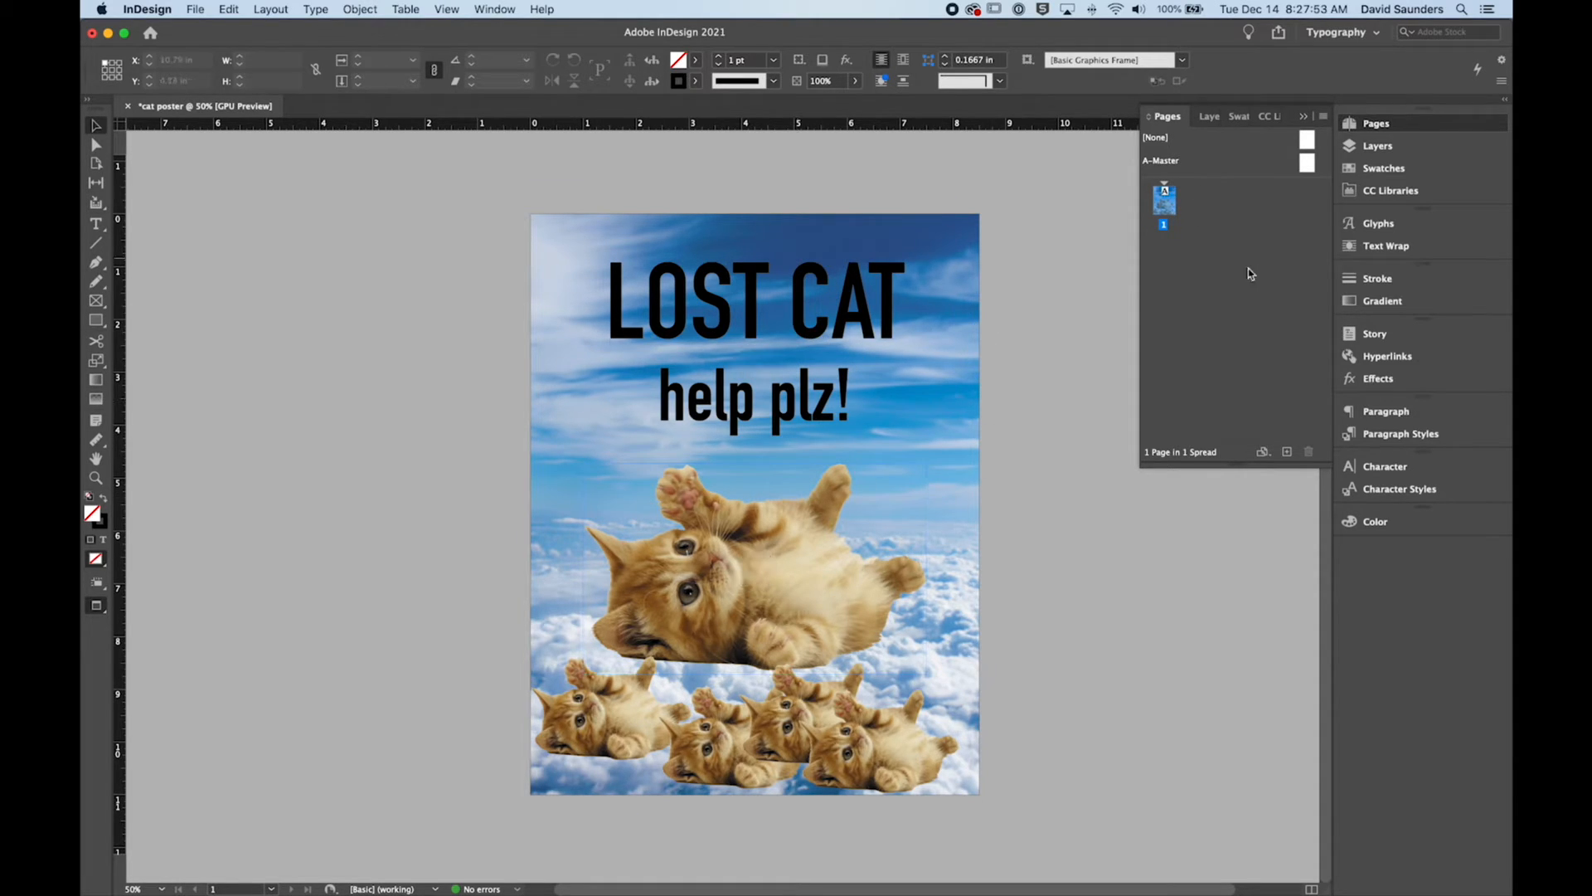
Step: Add a blank second page after the poster, then leave Preview mode and return to the first page
{"action": "left_click", "coordinate": [1287, 452]}
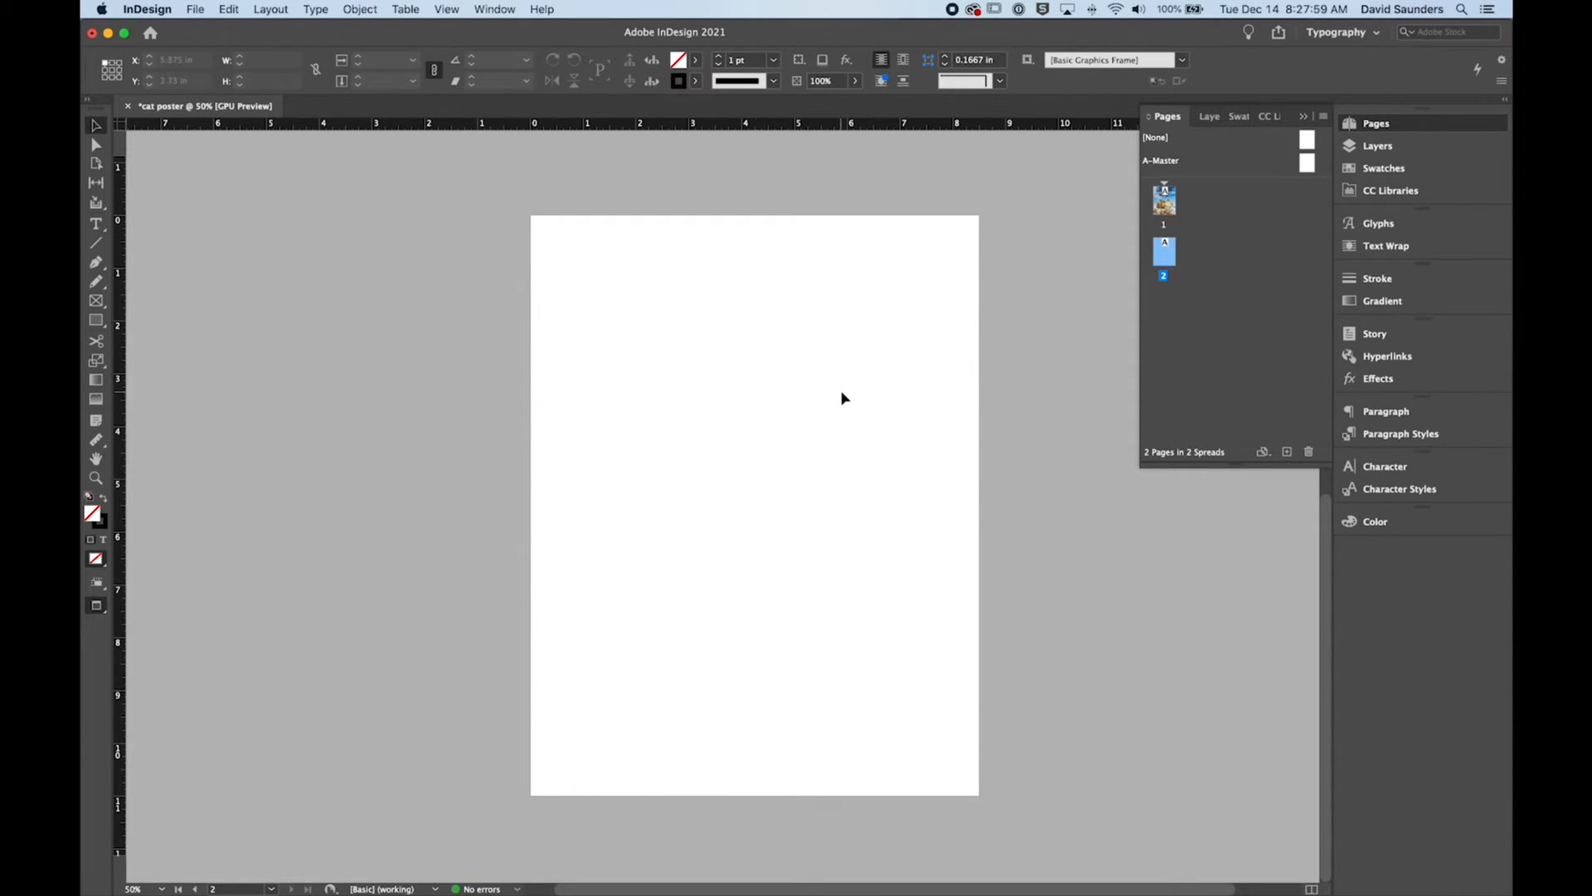
{"action": "key", "text": "w"}
{"action": "scroll", "coordinate": [842, 398], "scroll_direction": "up", "scroll_amount": 3}
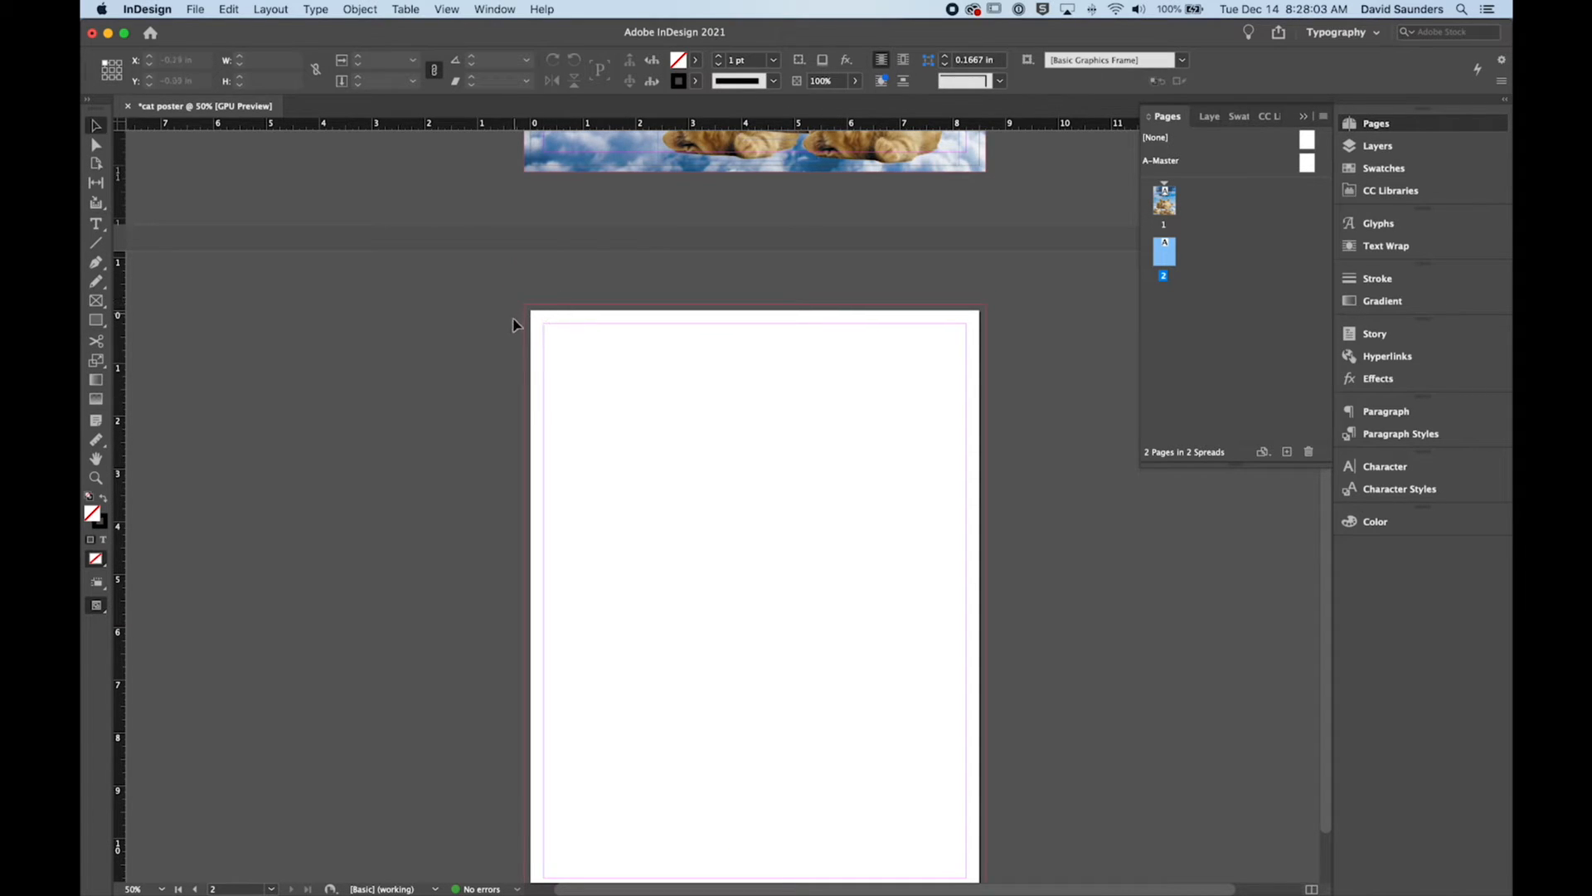
{"action": "scroll", "coordinate": [637, 373], "scroll_direction": "up", "scroll_amount": 10}
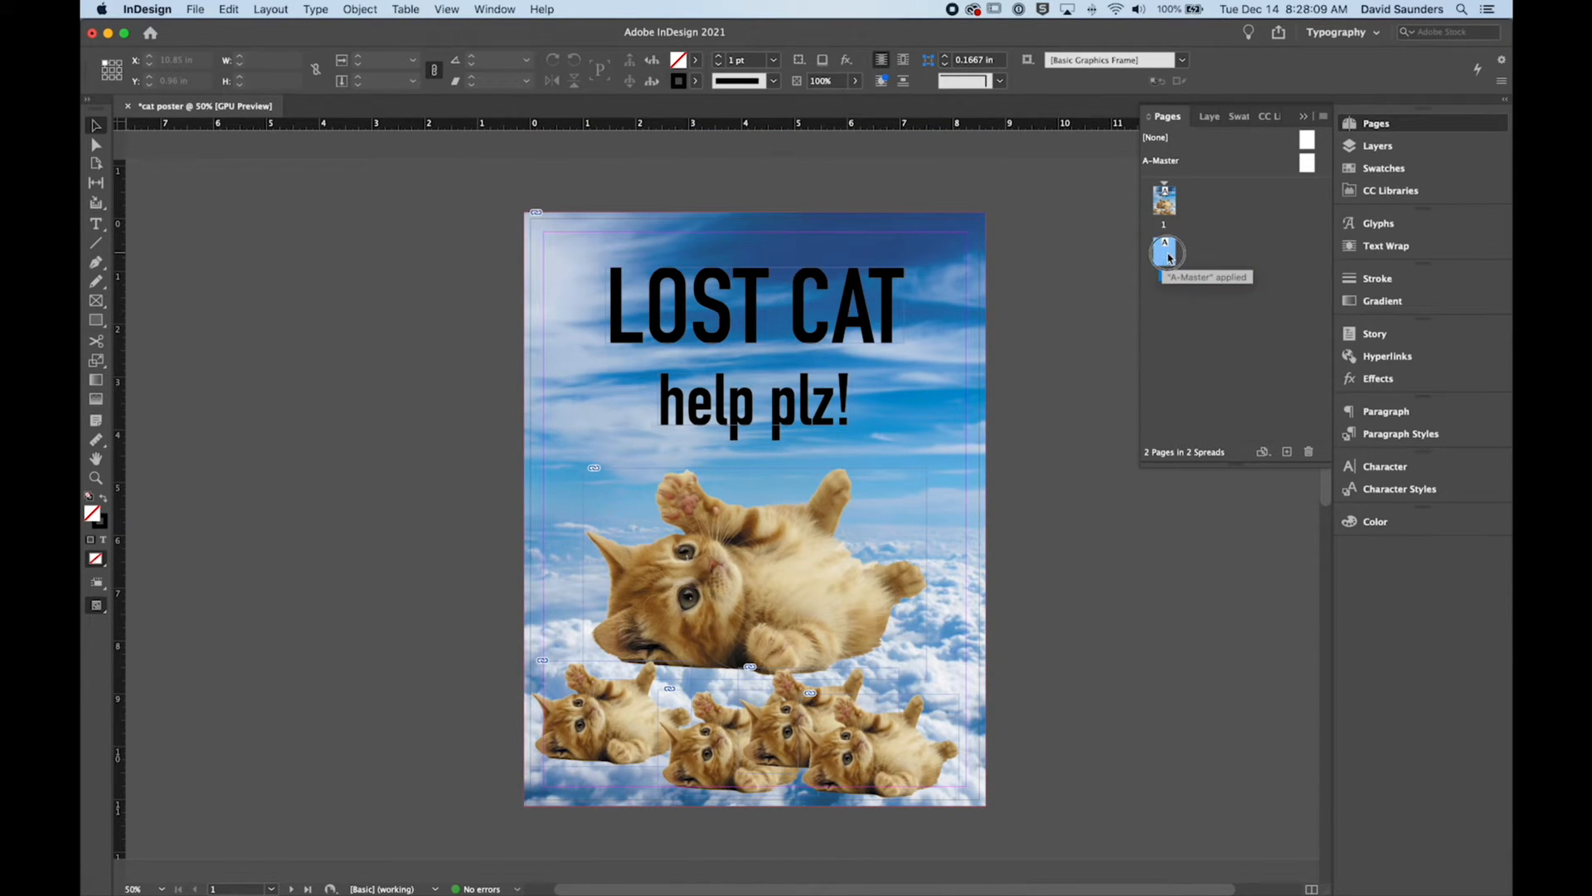
Step: Delete the blank second page, and try adding another blank page and removing it again so only the poster page is left
{"action": "left_click", "coordinate": [1308, 451]}
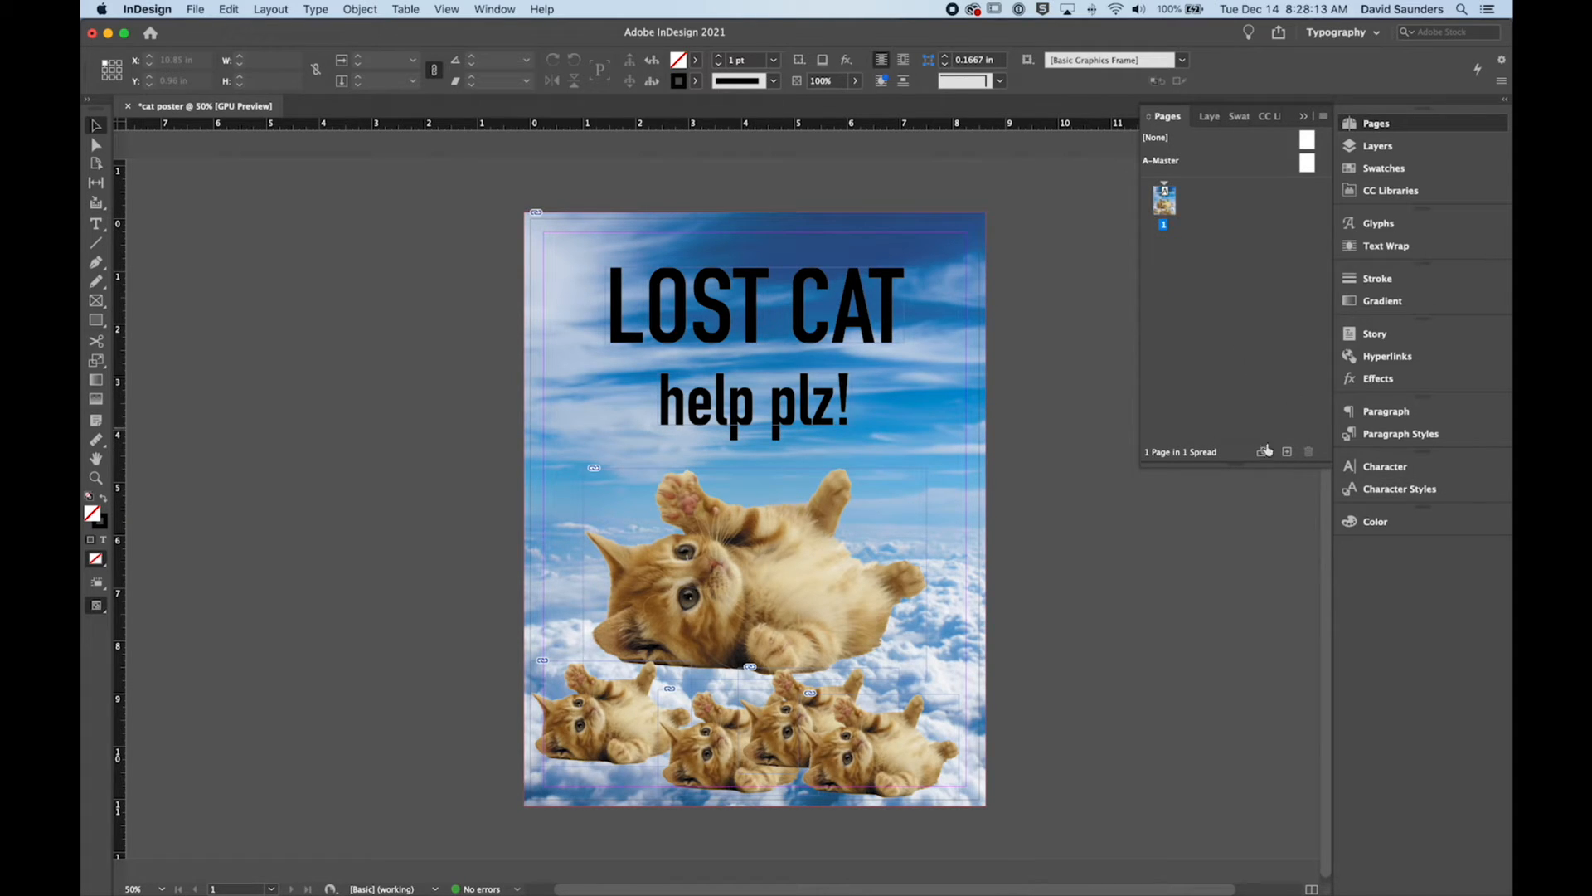
{"action": "left_click", "coordinate": [1287, 451]}
{"action": "left_click_drag", "start_coordinate": [1164, 263], "coordinate": [1307, 446]}
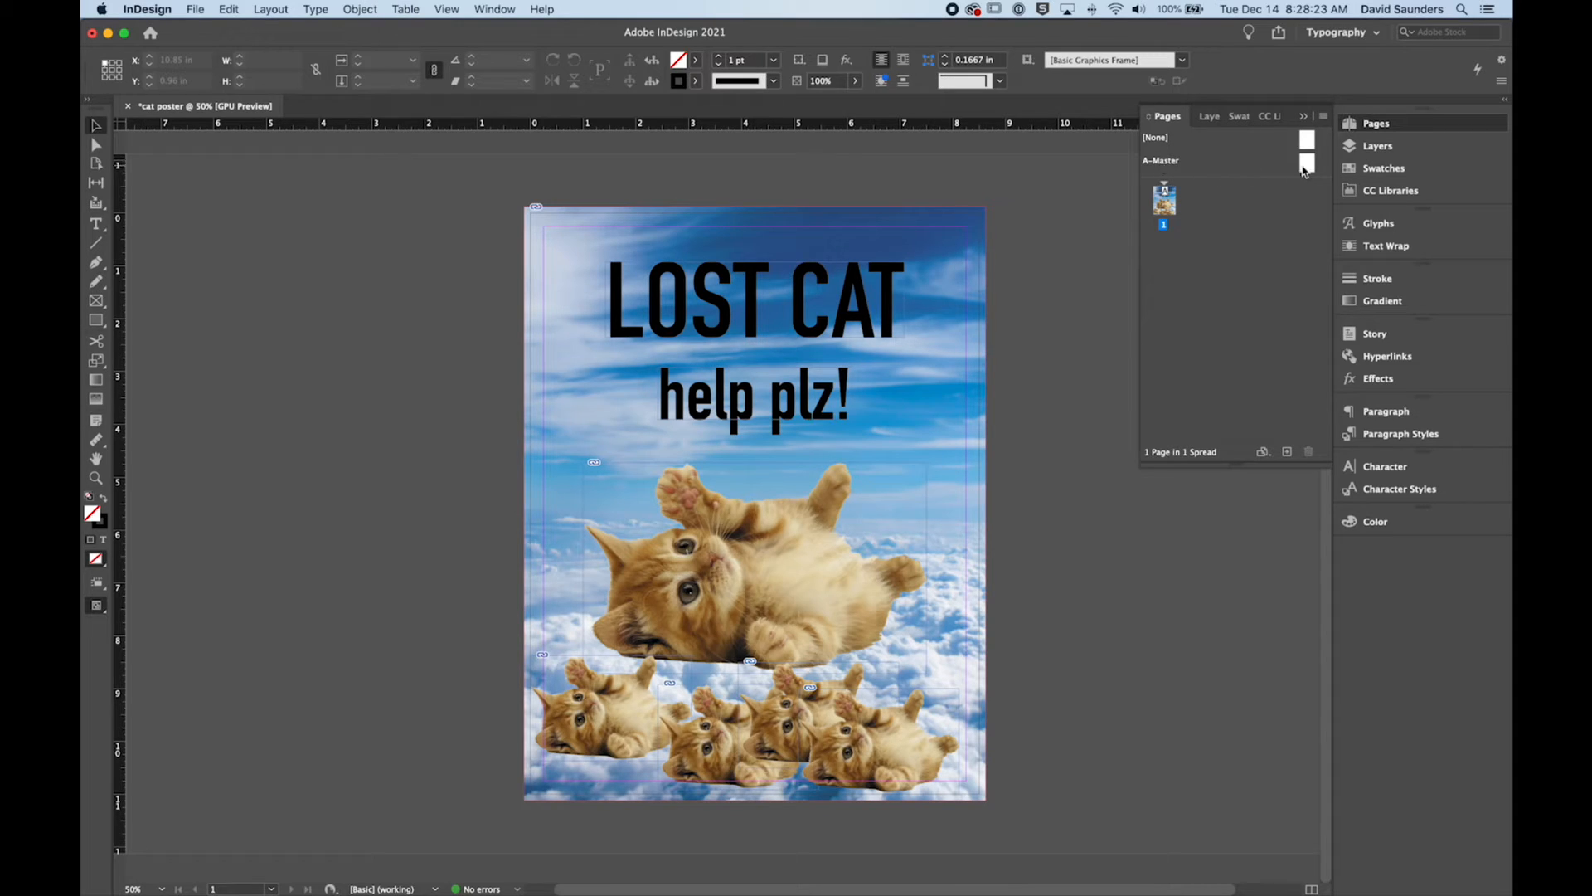
{"action": "left_click", "coordinate": [1196, 168]}
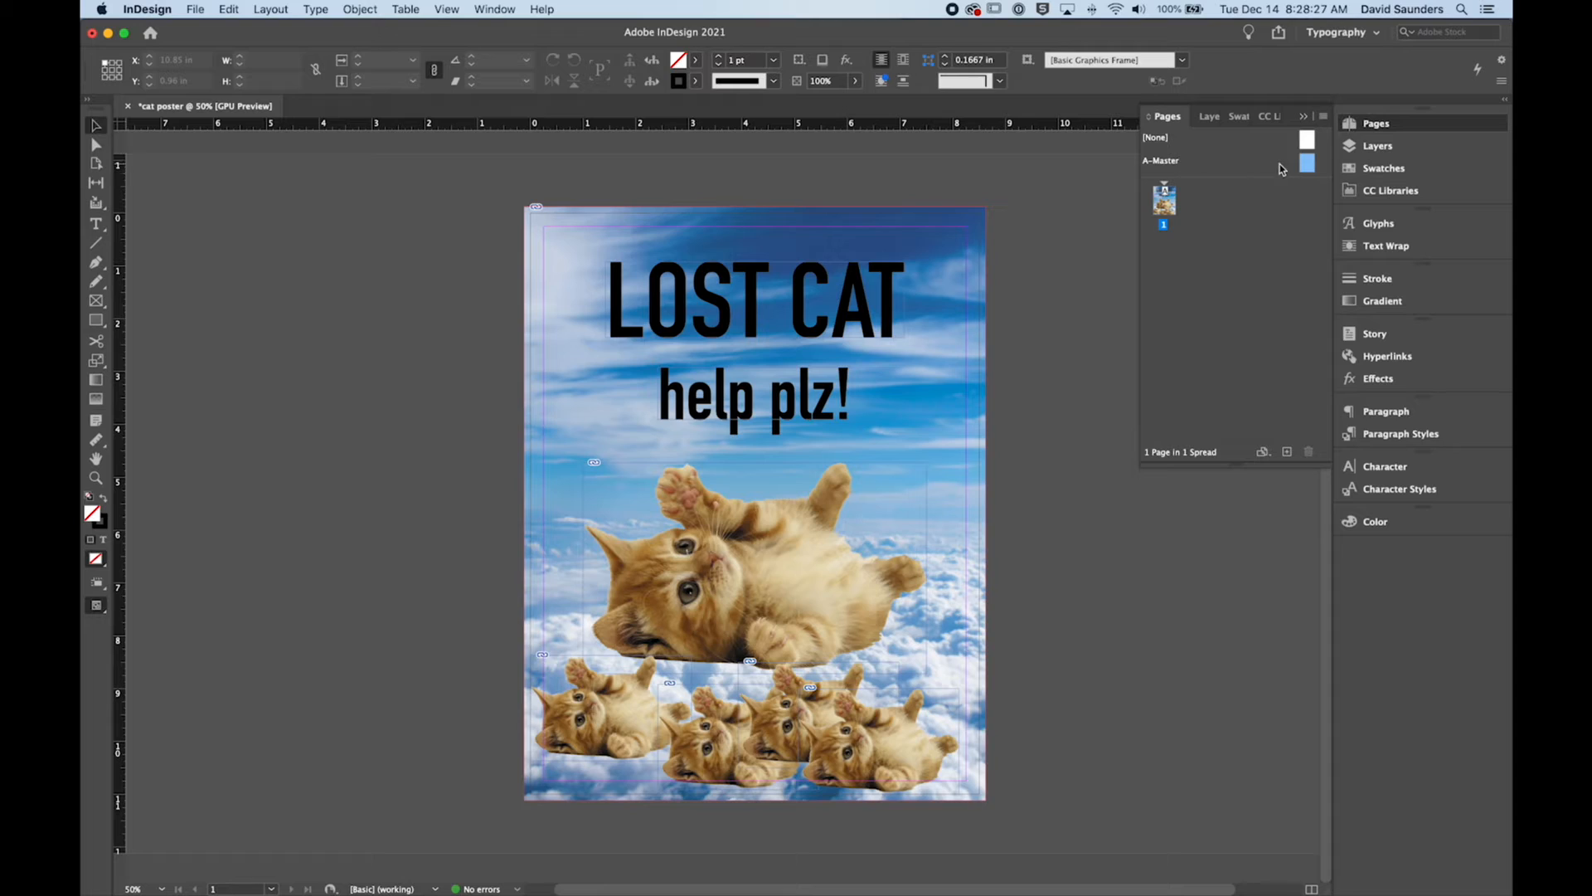
Step: Show the paragraph settings and enlarge the "help plz!" text frame about its centre line to about 6.28 in wide and 2 in high
{"action": "left_click", "coordinate": [1383, 415]}
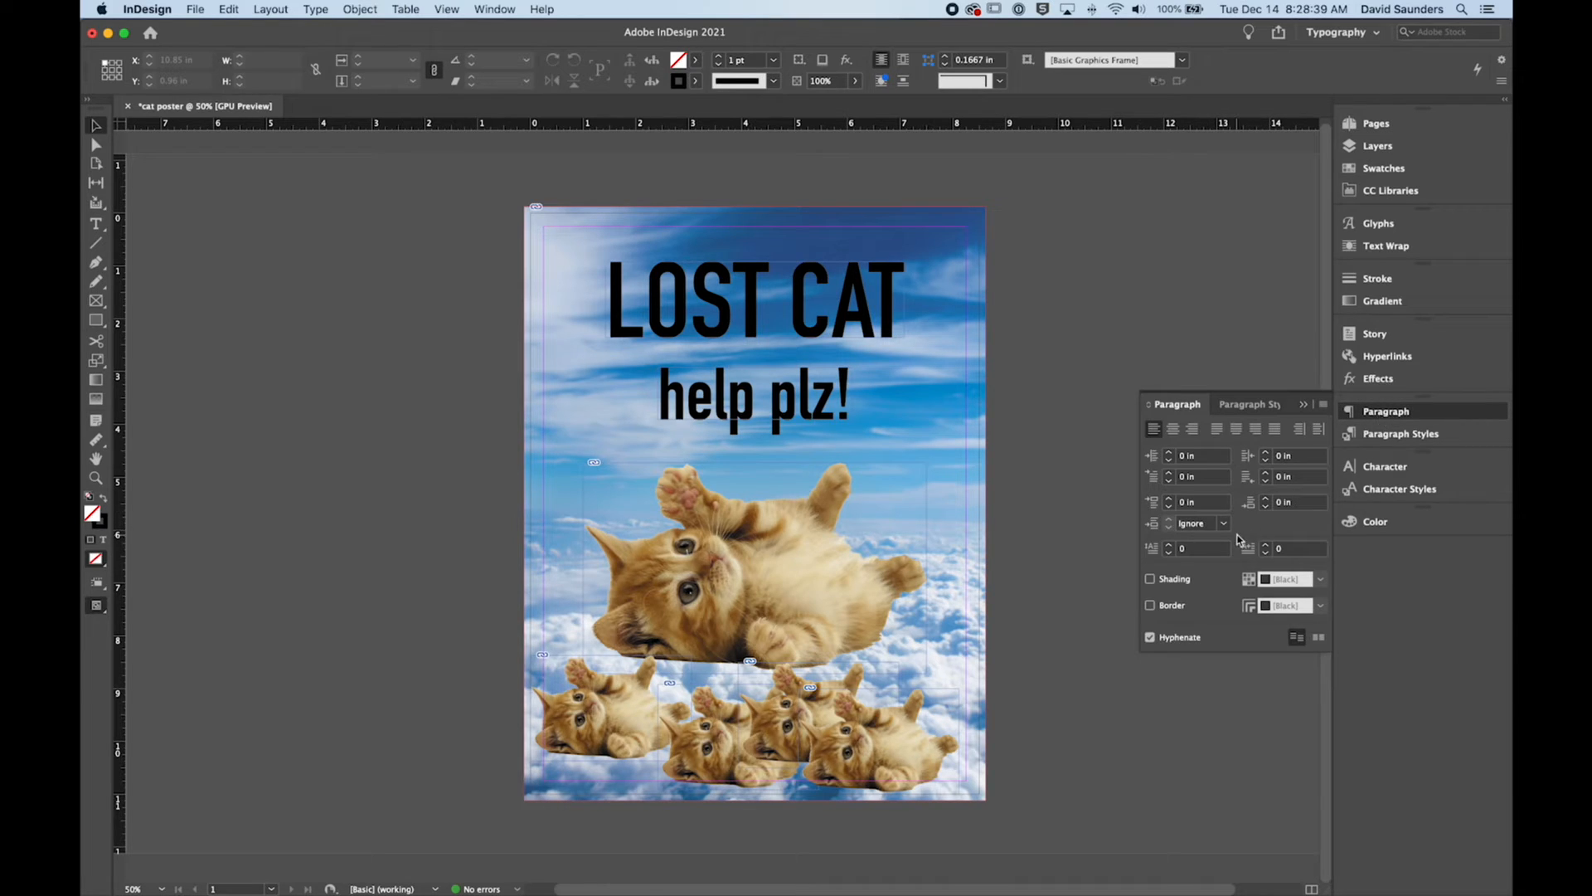
{"action": "double_click", "coordinate": [770, 411]}
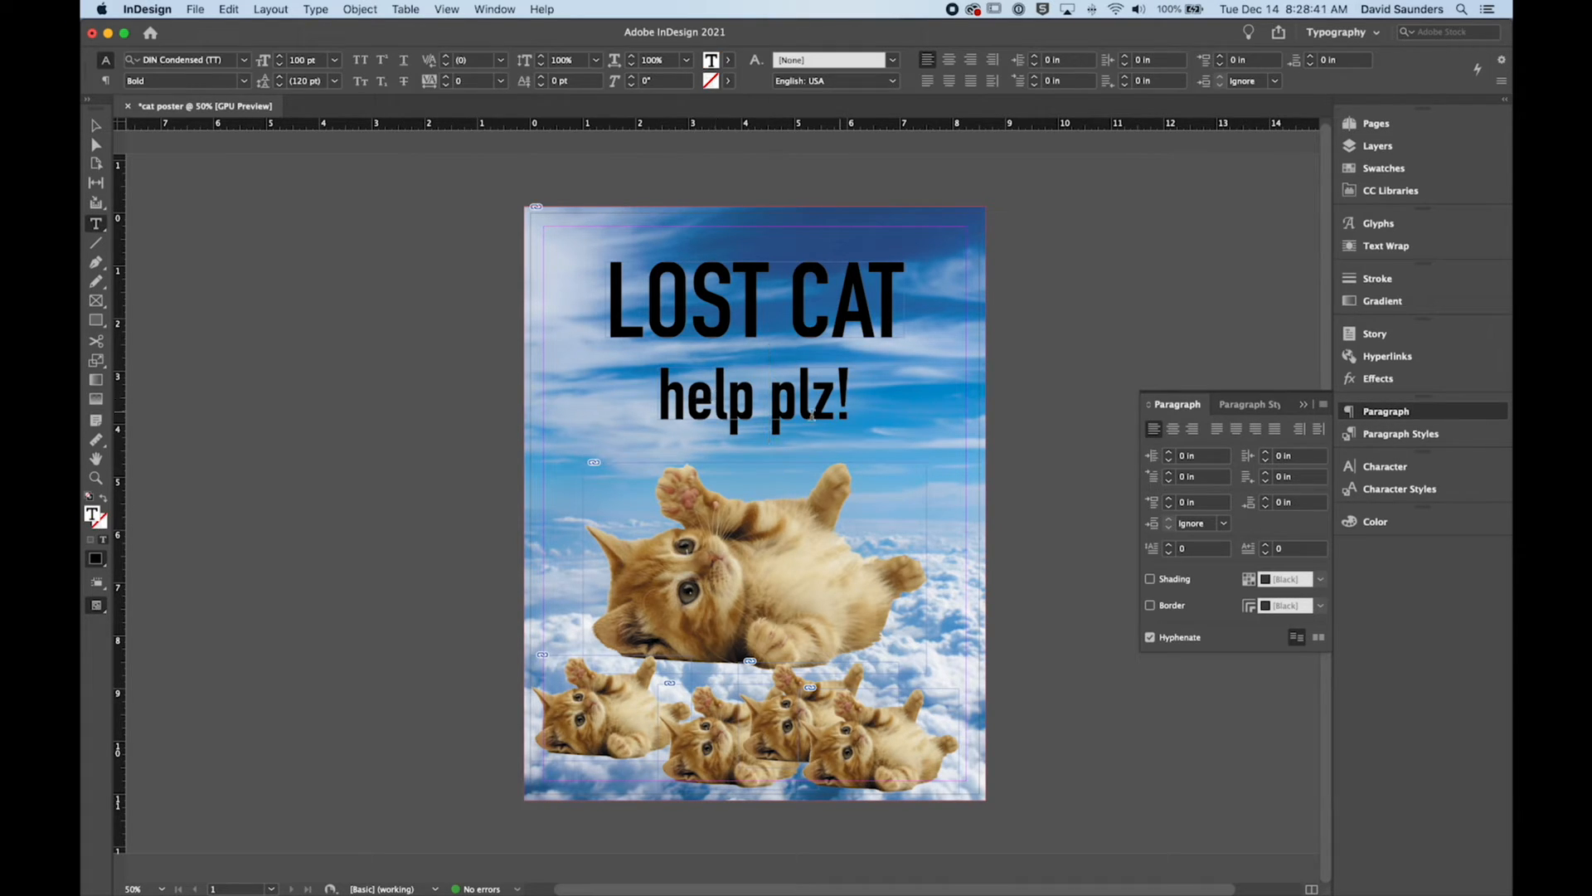
{"action": "key", "text": "Escape"}
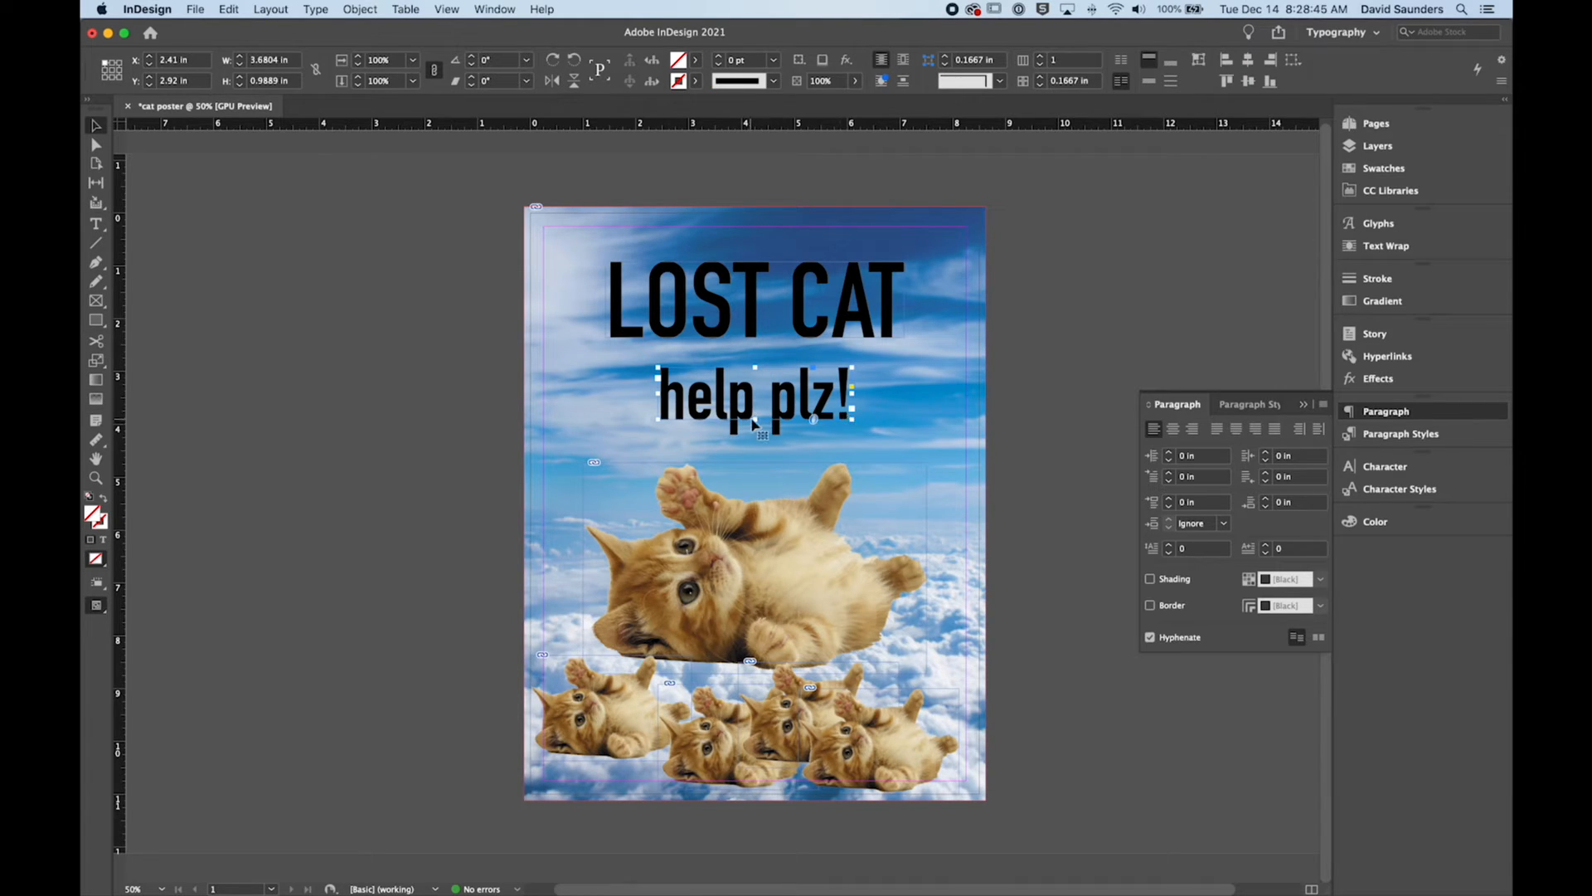
{"action": "left_click_drag", "start_coordinate": [755, 420], "coordinate": [759, 473]}
{"action": "left_click_drag", "start_coordinate": [851, 420], "coordinate": [921, 420]}
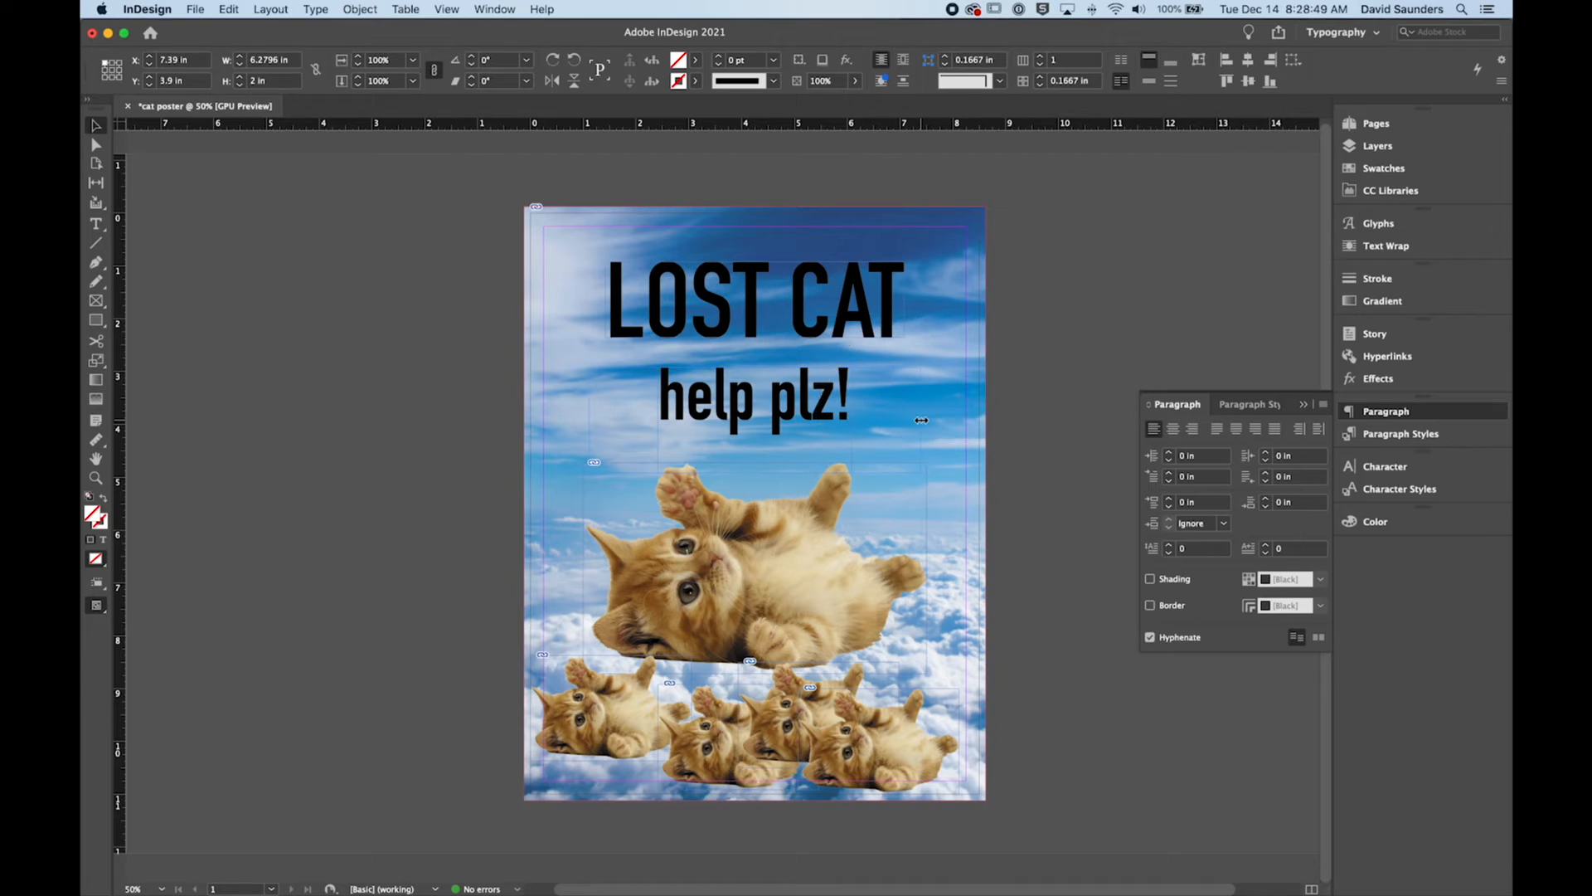
Step: Set the font size of all the "help plz!" text to 40 pt
{"action": "double_click", "coordinate": [750, 414]}
{"action": "key", "text": "super+a"}
{"action": "left_click", "coordinate": [309, 60]}
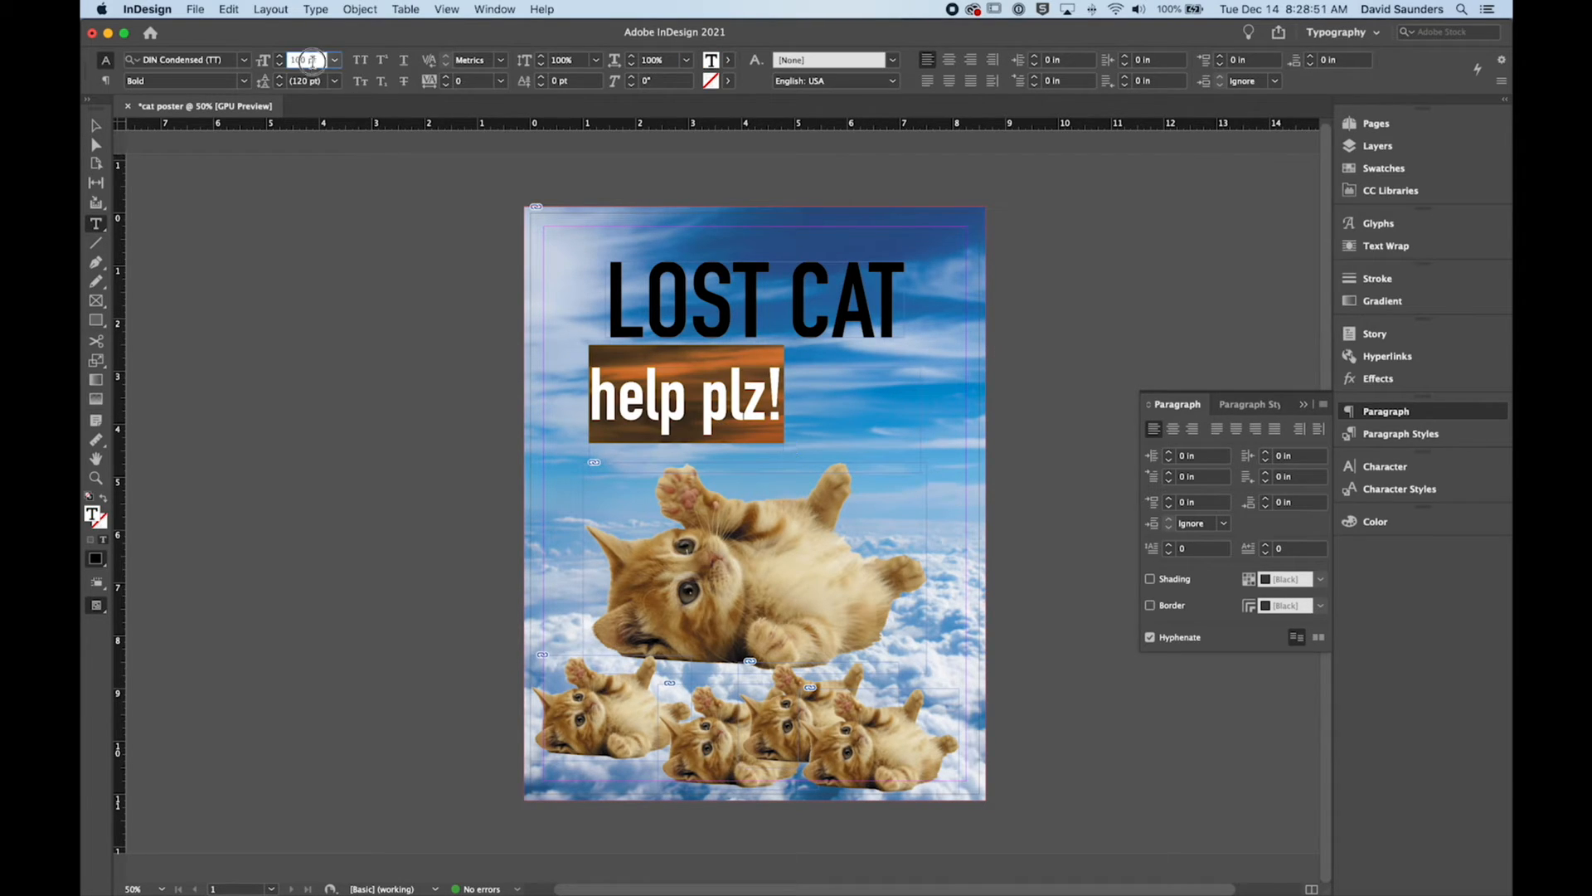
{"action": "type", "text": "40"}
{"action": "key", "text": "Tab"}
Step: Fill the rest of the "help plz!" frame with placeholder text
{"action": "right_click", "coordinate": [630, 380]}
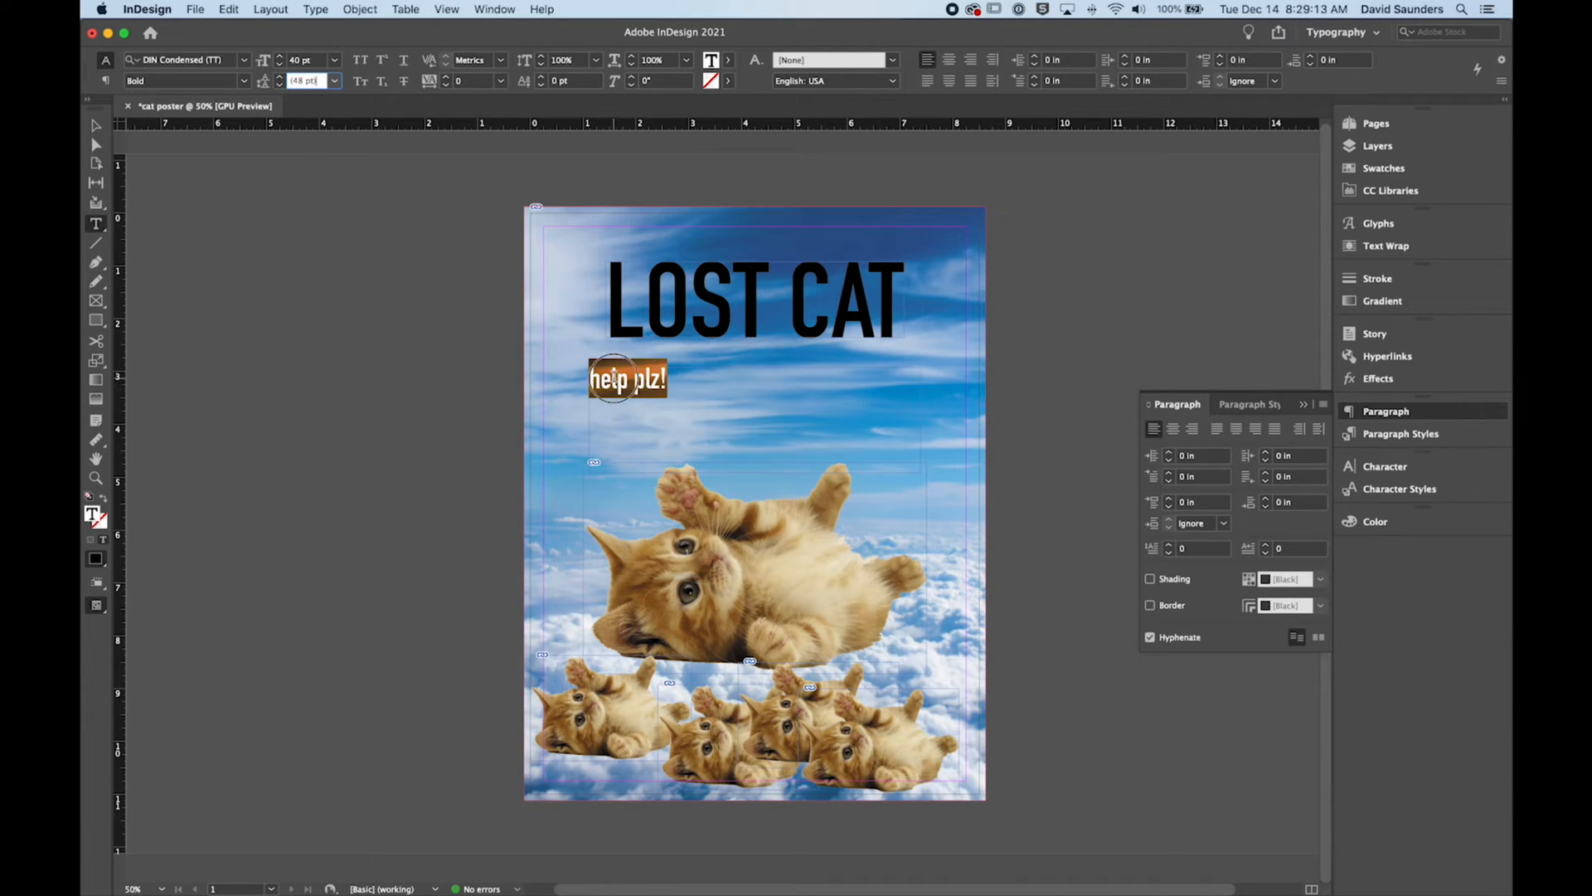
{"action": "triple_click", "coordinate": [614, 378]}
{"action": "right_click", "coordinate": [611, 380]}
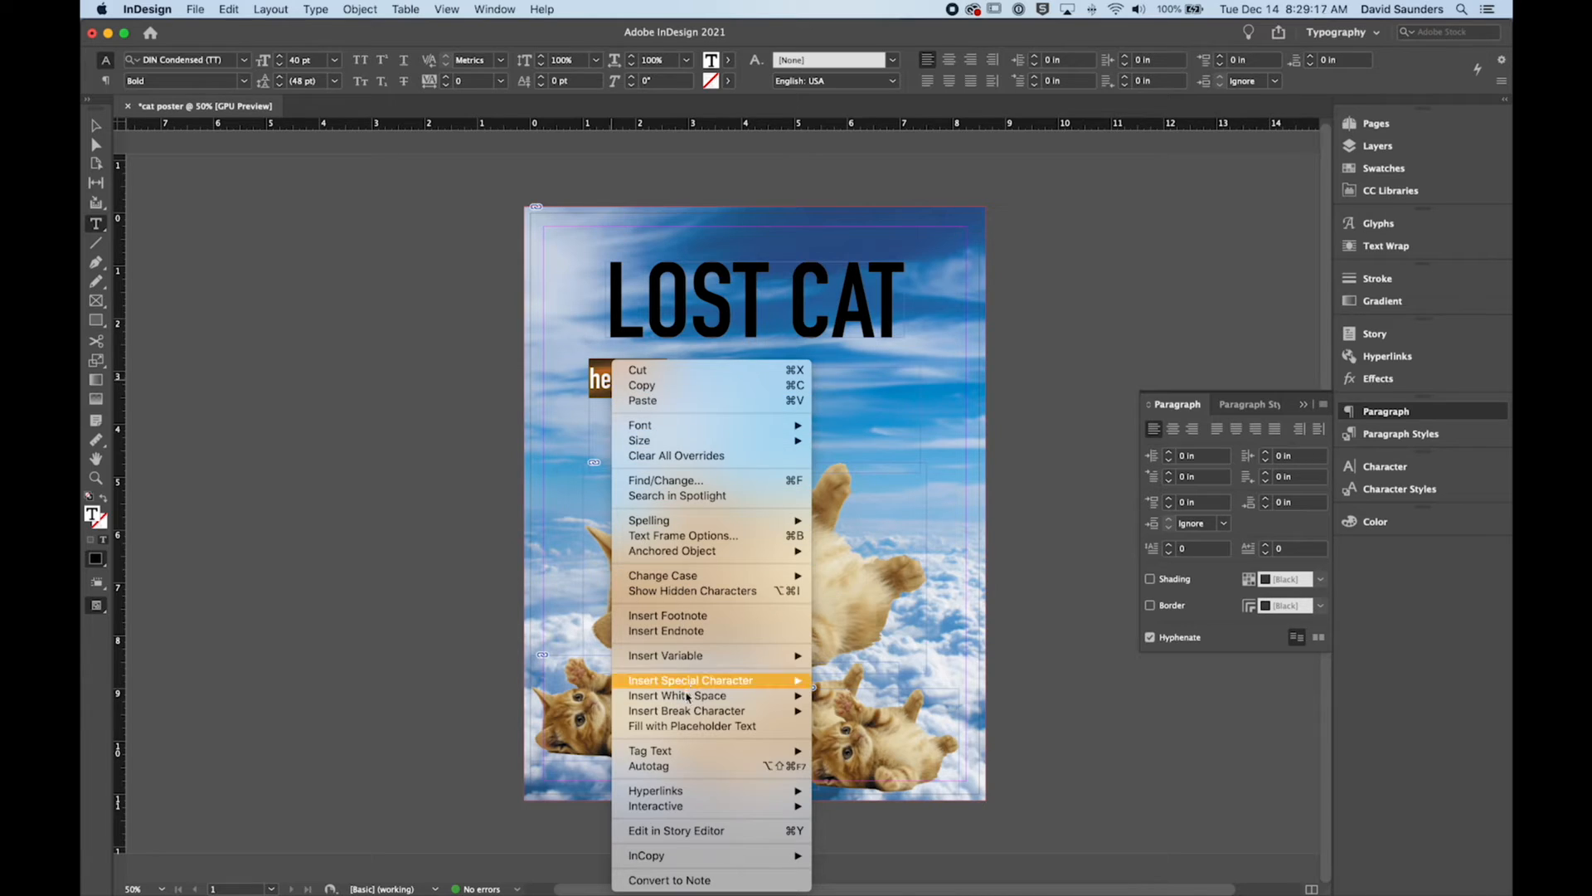
{"action": "left_click", "coordinate": [755, 727]}
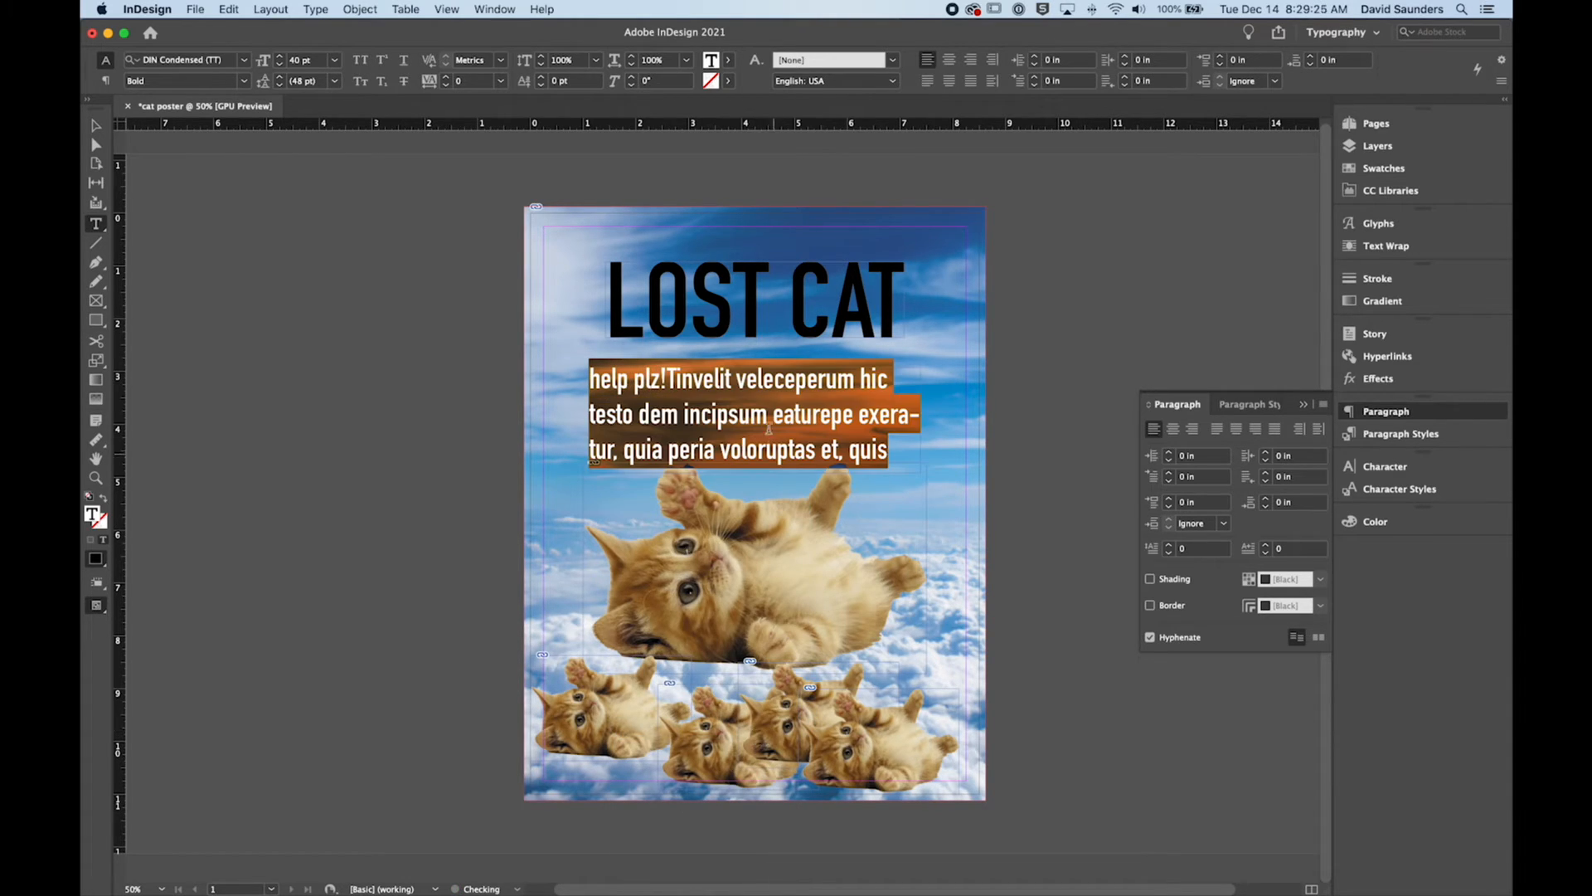
Step: Examine how the placeholder paragraph breaks a word with a hyphen at the end of its second line
{"action": "left_click", "coordinate": [623, 365]}
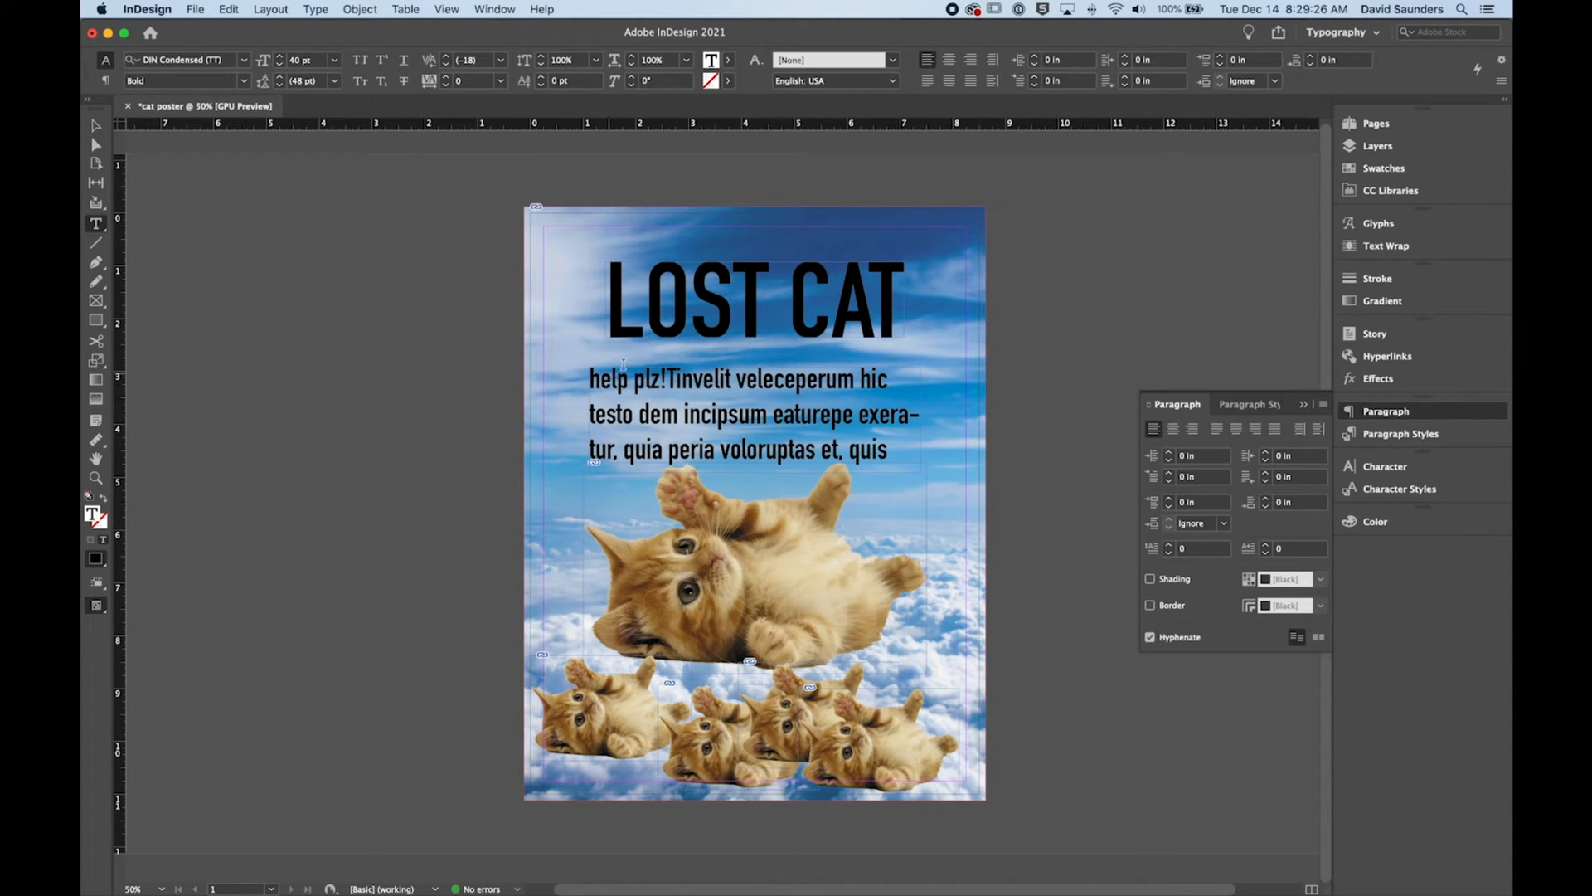
{"action": "triple_click", "coordinate": [761, 416]}
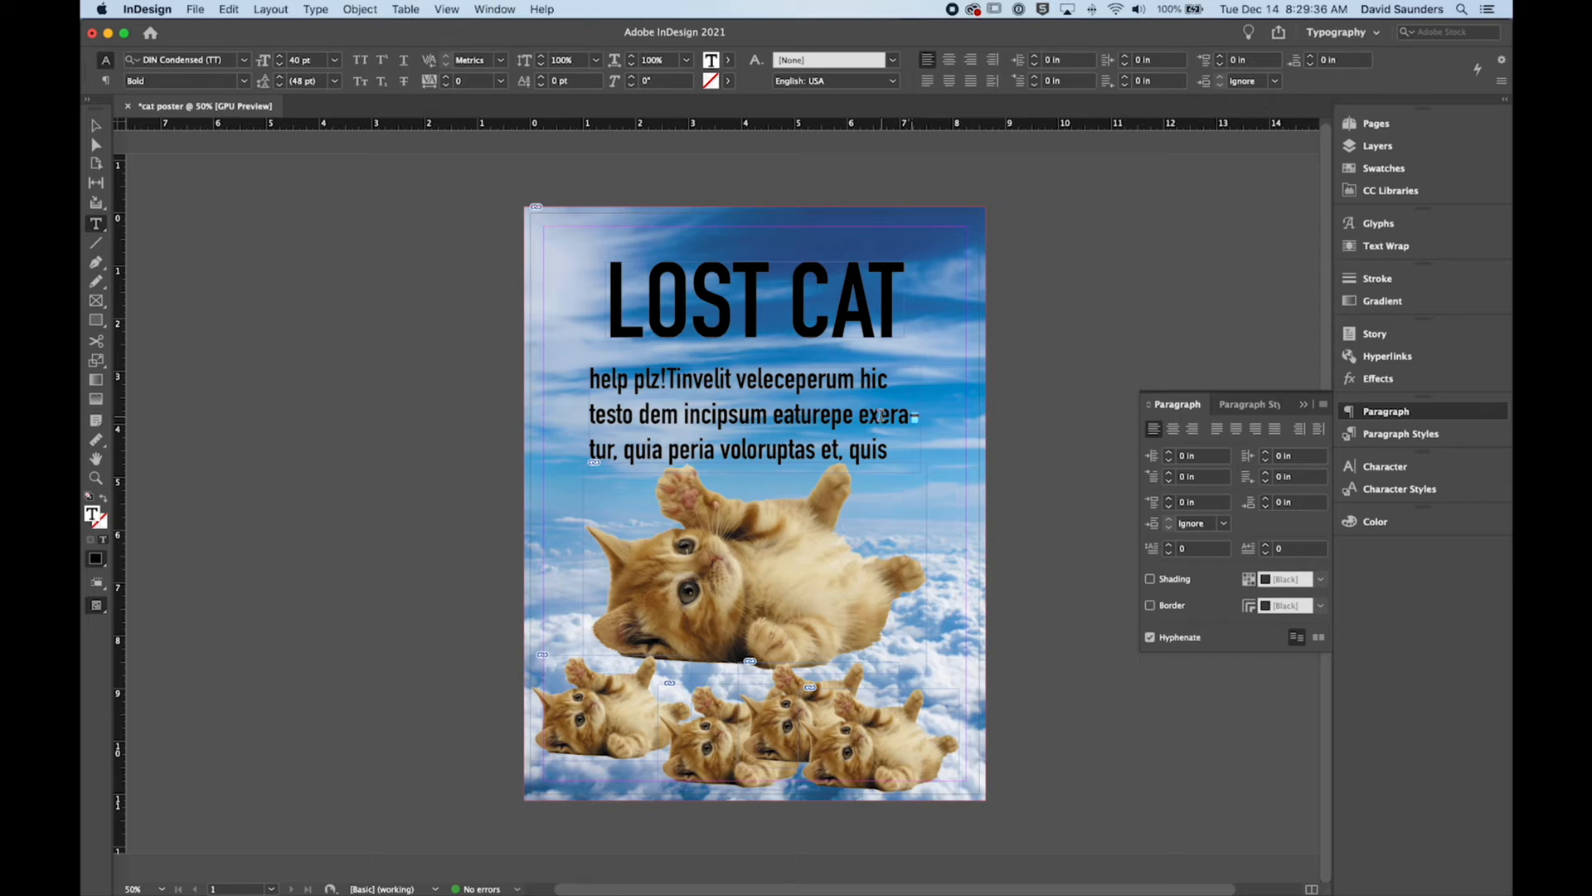
{"action": "left_click", "coordinate": [870, 415]}
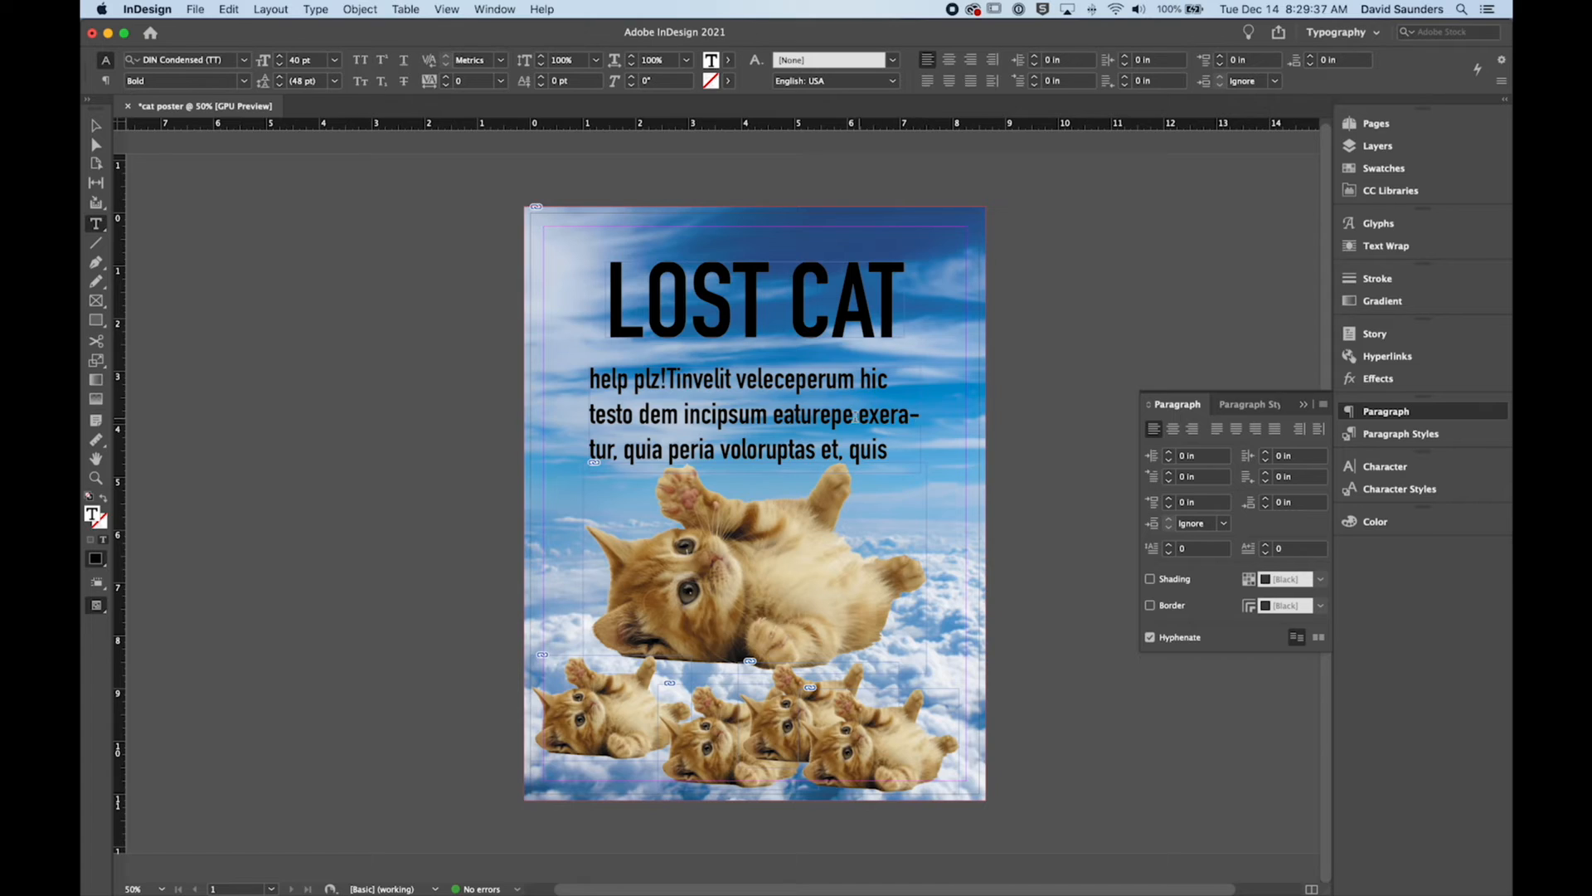
{"action": "left_click", "coordinate": [910, 415]}
{"action": "left_click_drag", "start_coordinate": [896, 416], "coordinate": [913, 416]}
{"action": "left_click", "coordinate": [915, 415]}
{"action": "left_click", "coordinate": [914, 415]}
{"action": "left_click", "coordinate": [641, 400]}
Step: Turn off hyphenation for the whole placeholder paragraph and extend its text frame downward to a height of about 2.4 in
{"action": "left_click_drag", "start_coordinate": [596, 380], "coordinate": [907, 453]}
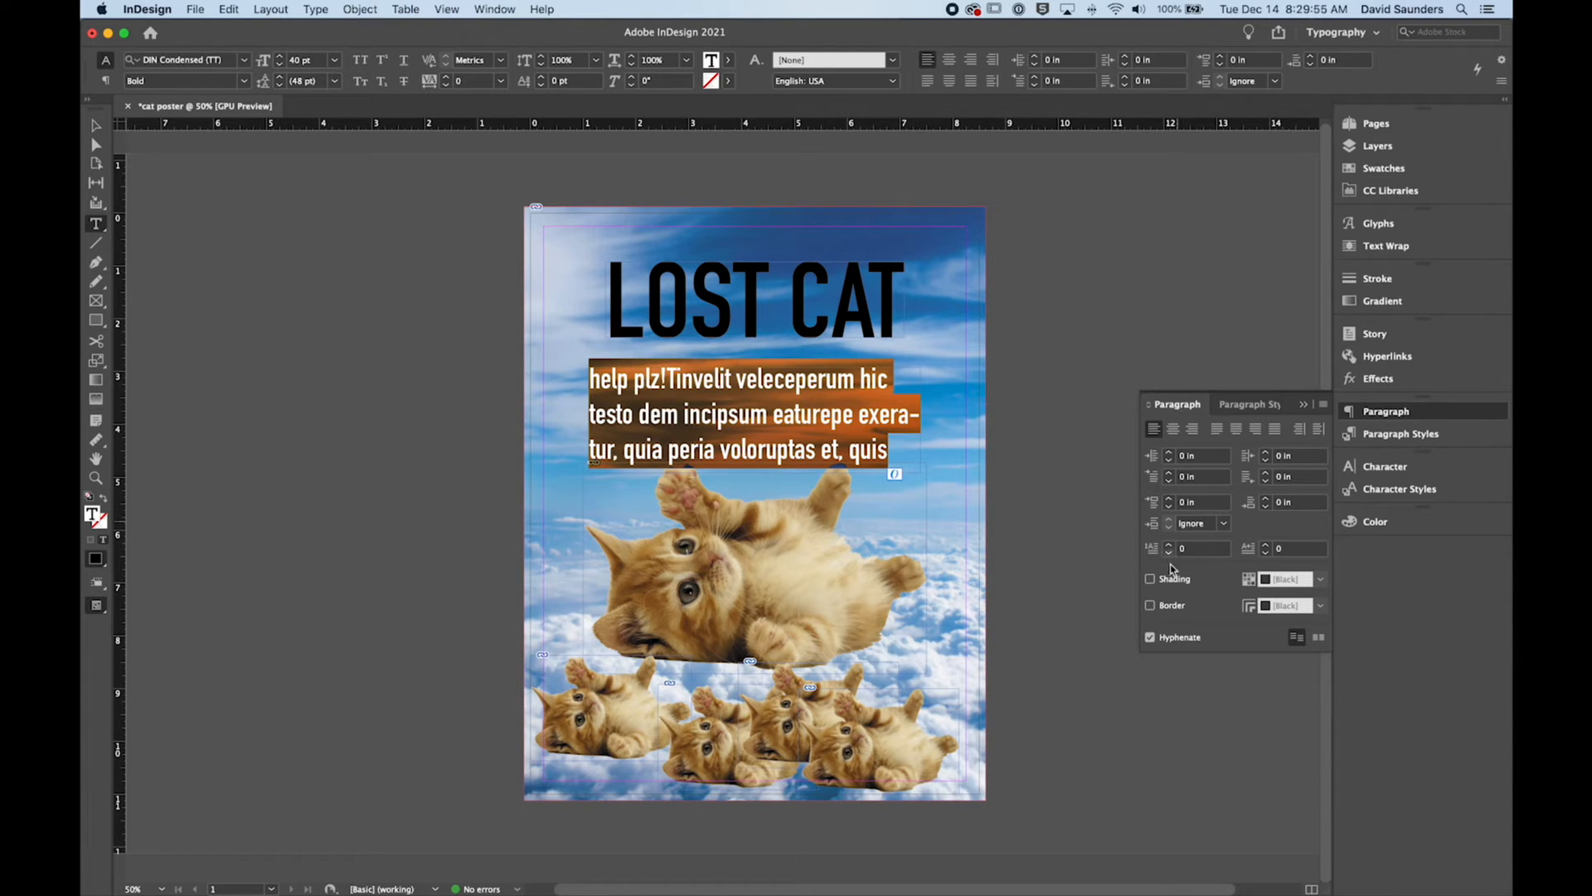
{"action": "left_click", "coordinate": [1151, 638]}
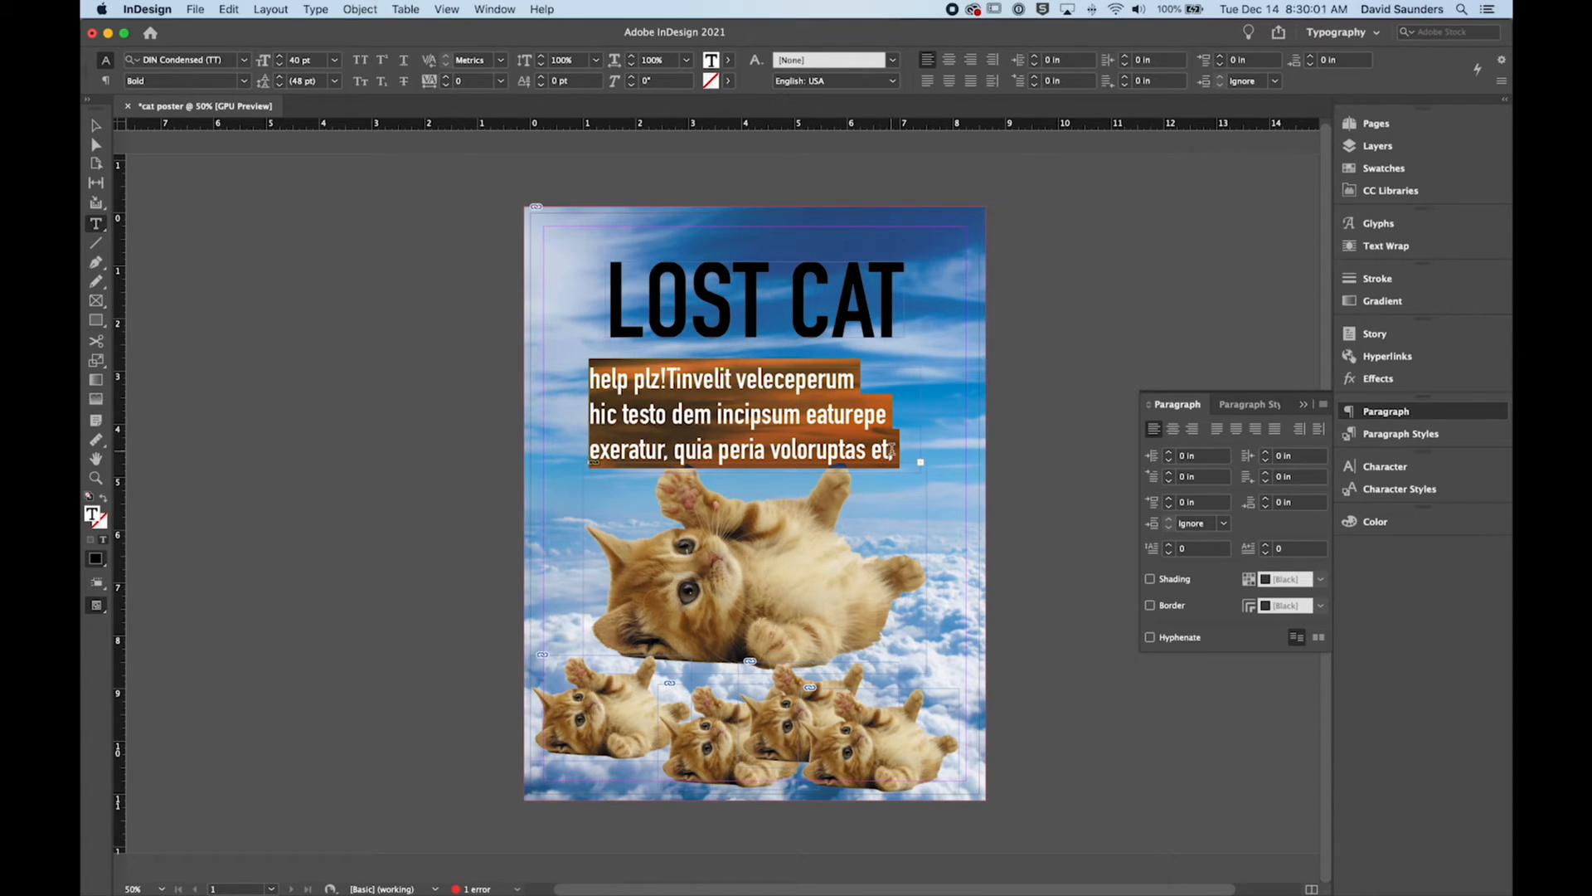
{"action": "key", "text": "Escape"}
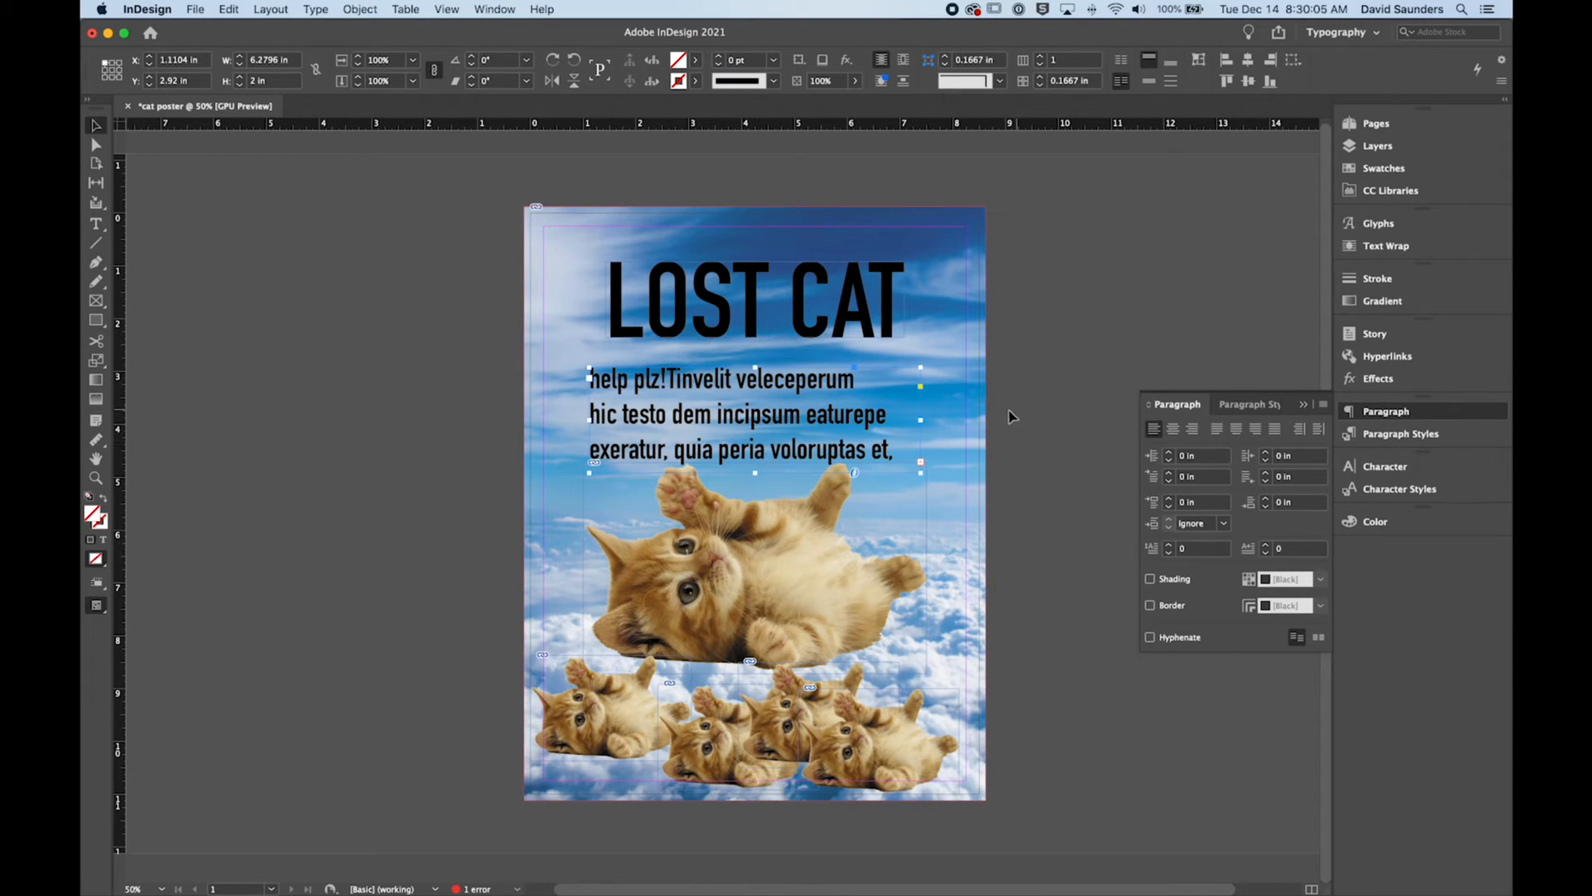
{"action": "left_click_drag", "start_coordinate": [757, 473], "coordinate": [759, 494]}
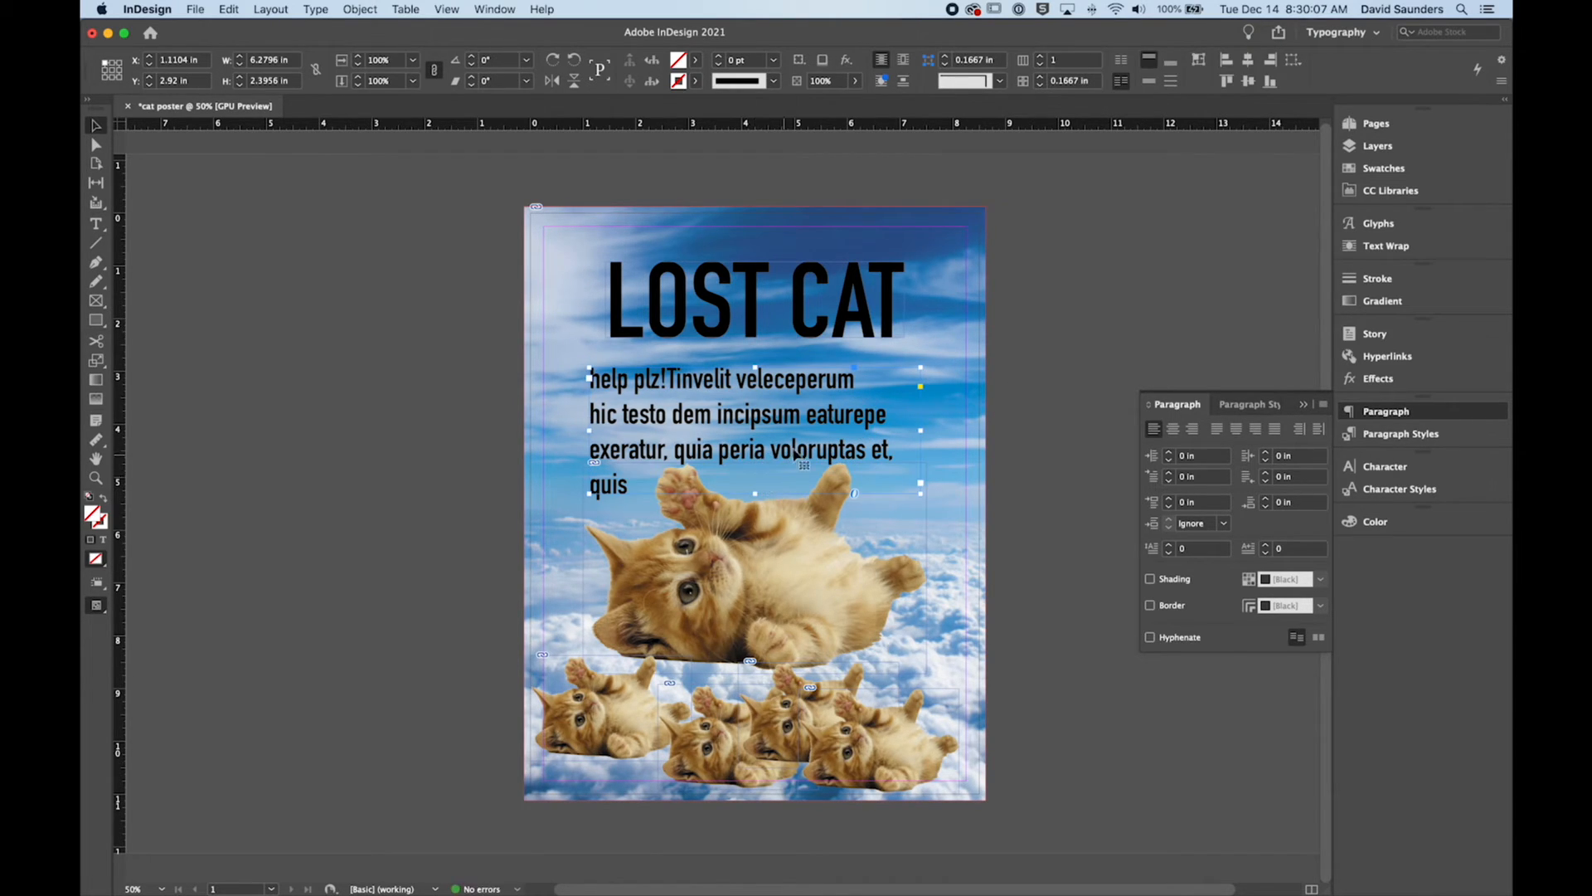
Step: Reduce the font size of the whole placeholder paragraph to 35 pt and leave text editing with its frame selected
{"action": "double_click", "coordinate": [821, 442]}
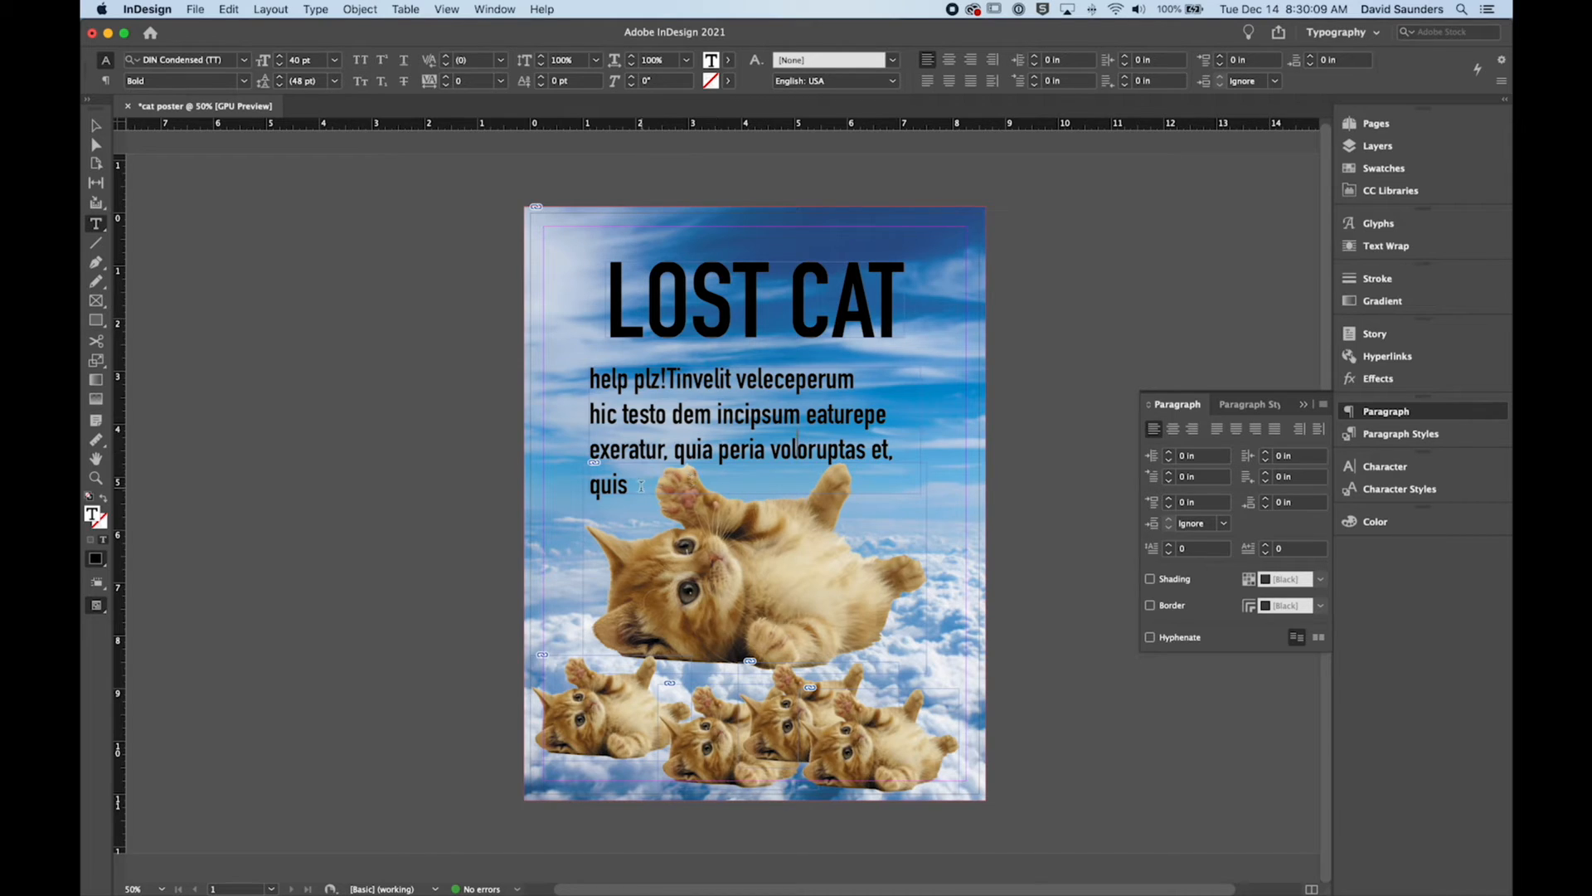
{"action": "left_click_drag", "start_coordinate": [641, 486], "coordinate": [587, 372]}
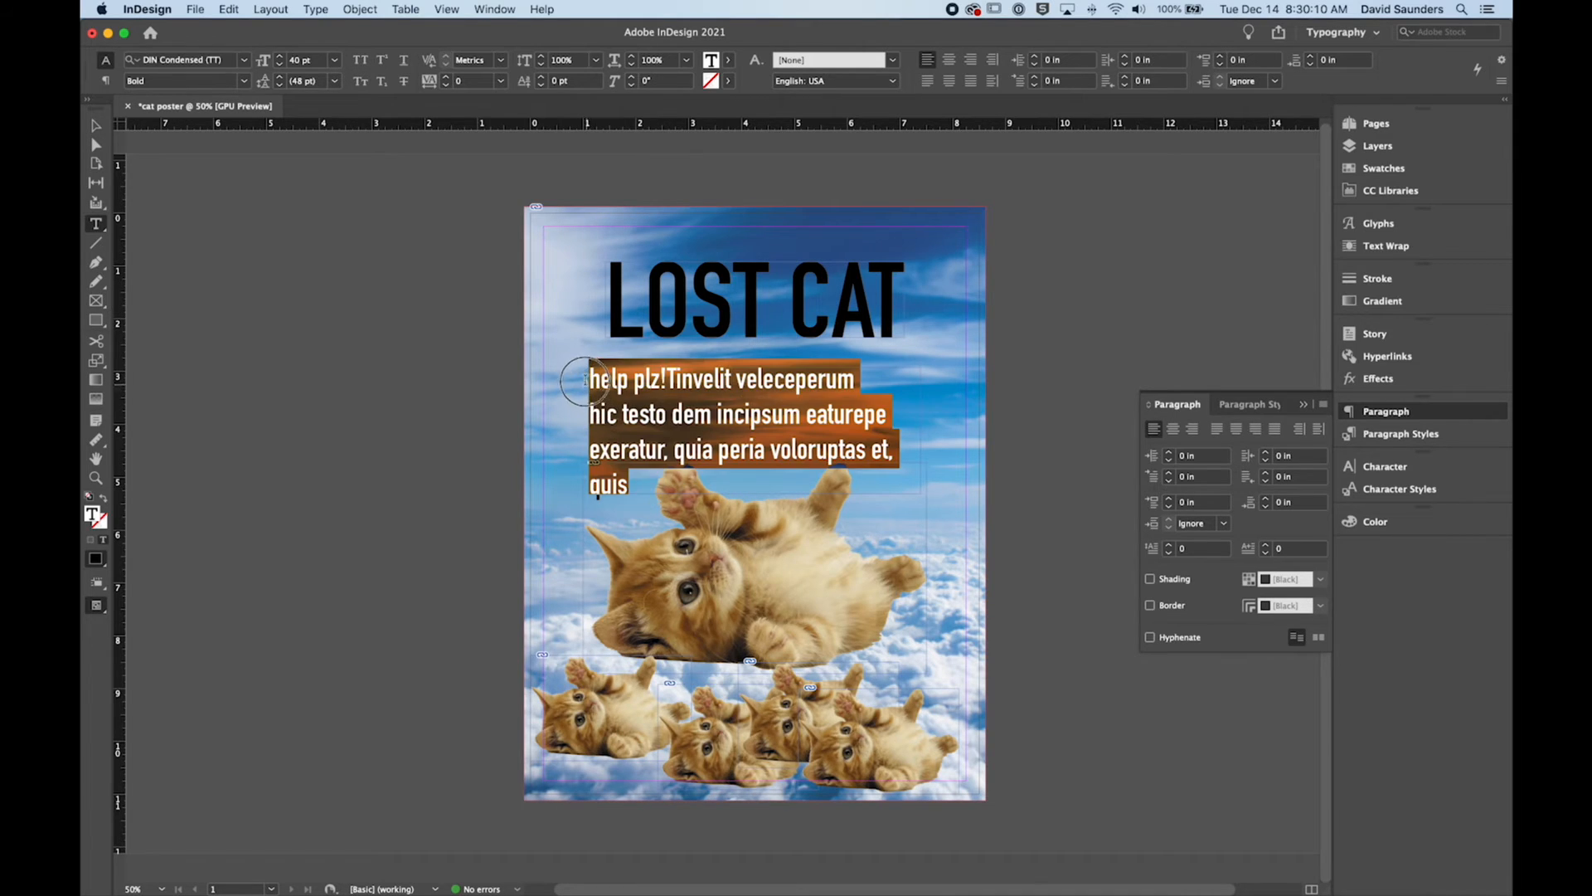
{"action": "left_click", "coordinate": [278, 66]}
{"action": "left_click", "coordinate": [278, 66]}
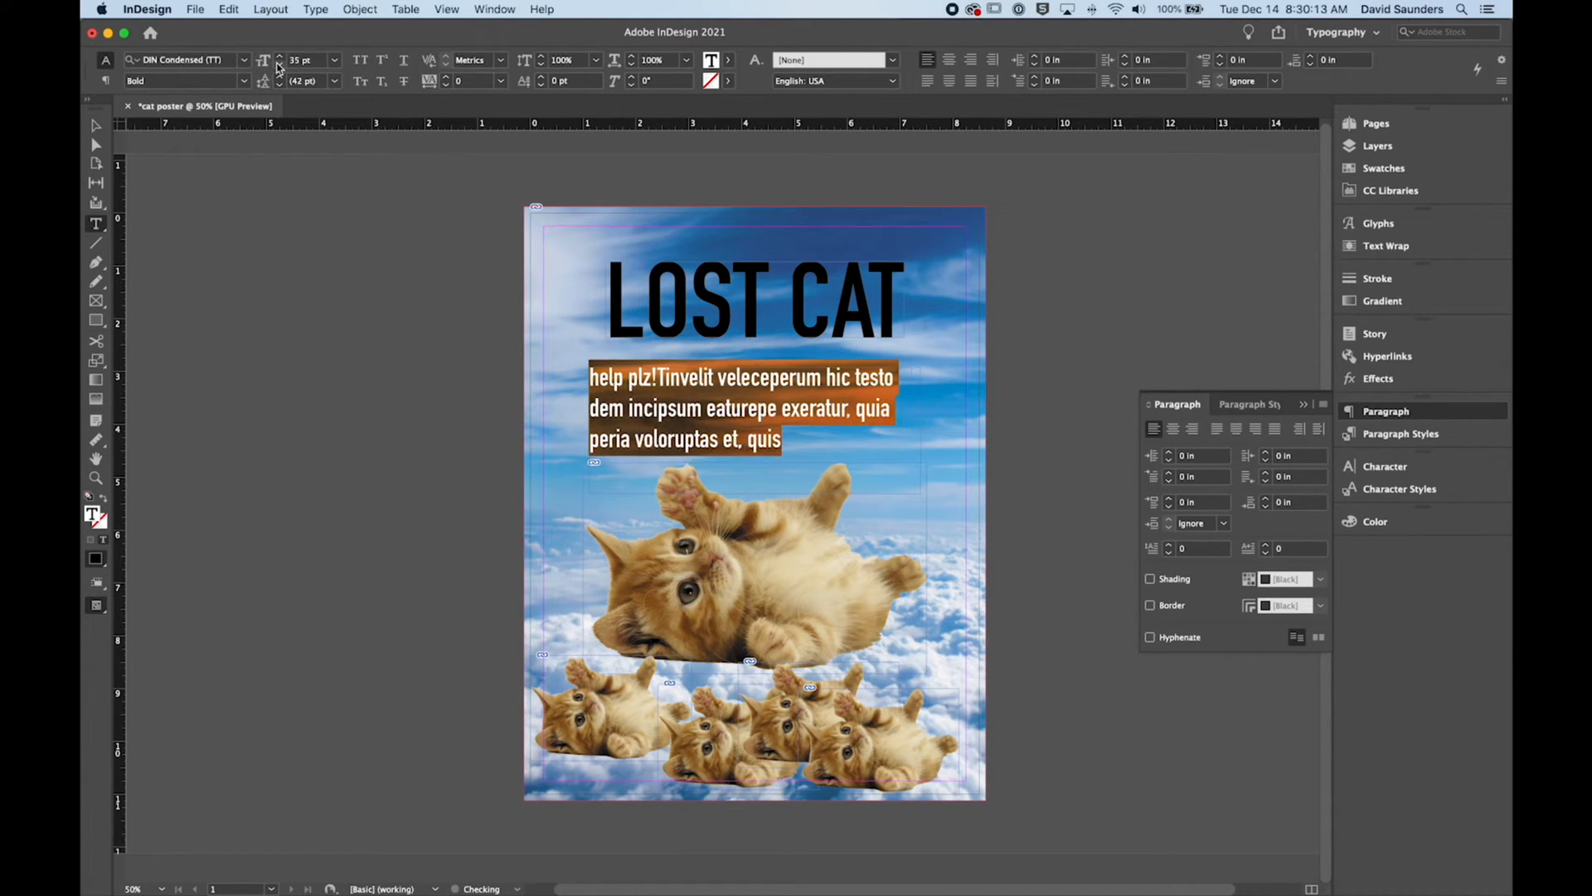
{"action": "left_click", "coordinate": [96, 125]}
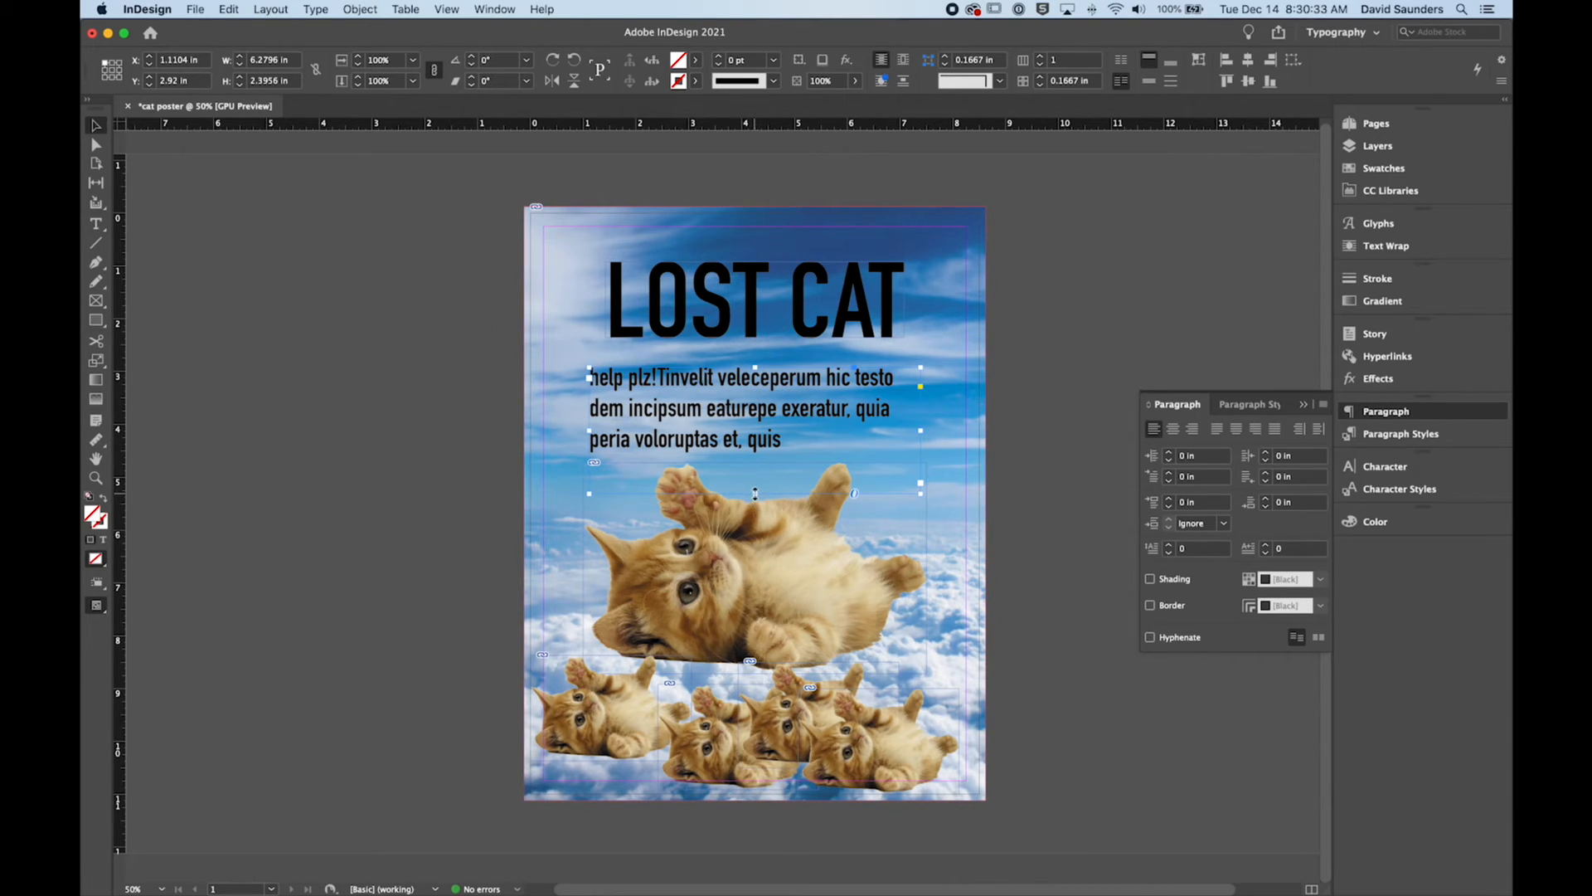
Step: Shorten the "help plz!" text frame from its lower edge, move it slightly up toward the headline, and deselect it
{"action": "left_click_drag", "start_coordinate": [755, 494], "coordinate": [780, 449]}
{"action": "left_click_drag", "start_coordinate": [800, 411], "coordinate": [801, 403]}
{"action": "left_click", "coordinate": [1053, 379]}
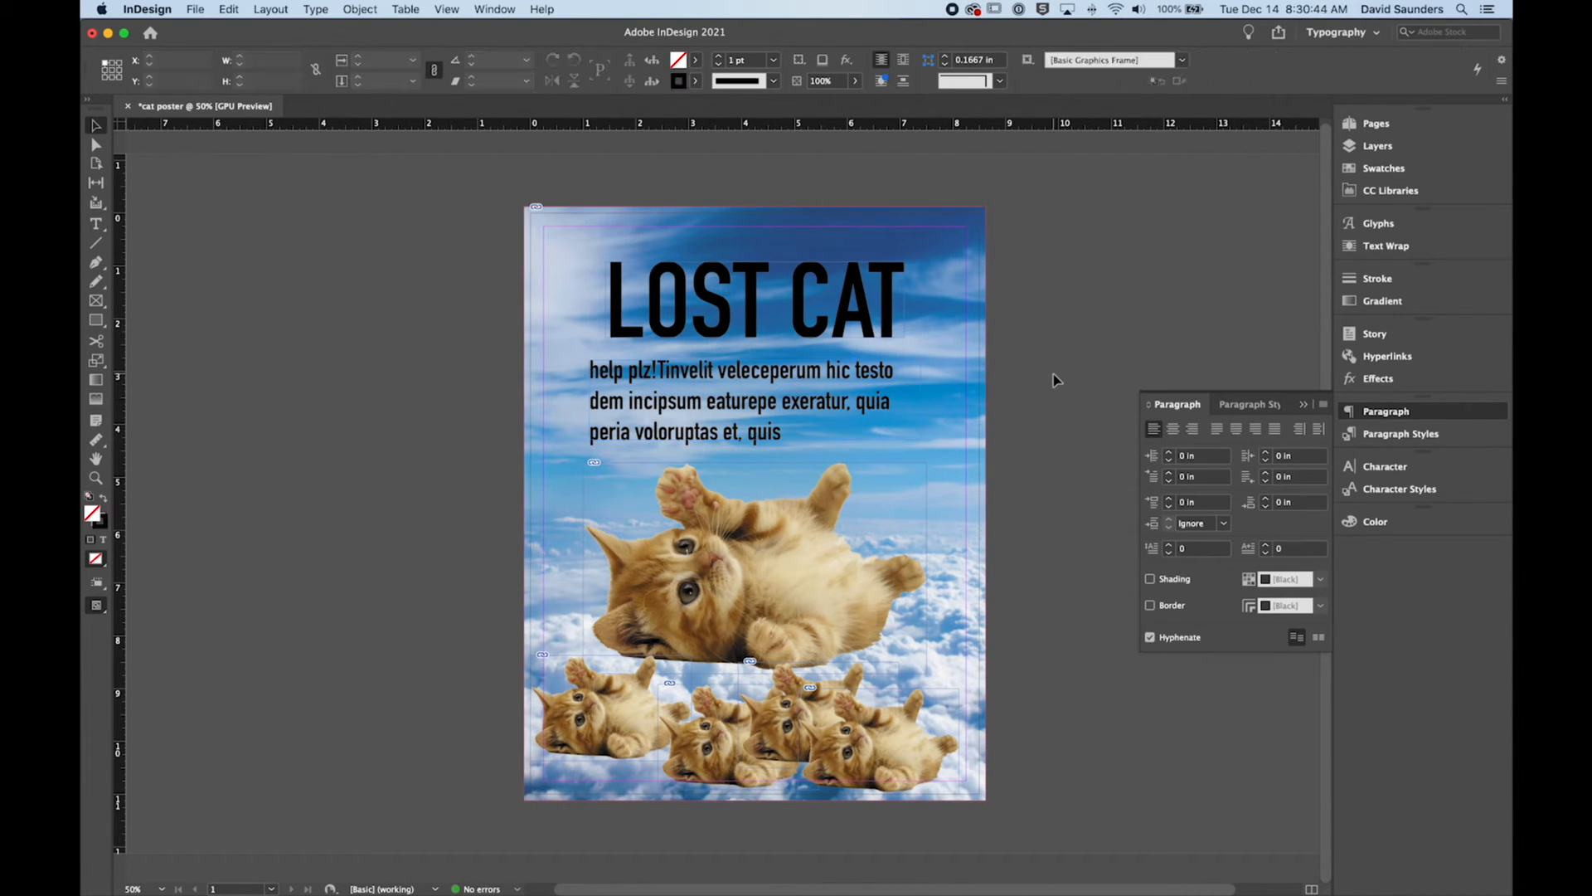
Step: Turn off hyphenation as the default with nothing selected, and put the paragraph settings away
{"action": "left_click", "coordinate": [1153, 639]}
{"action": "left_click", "coordinate": [1306, 406]}
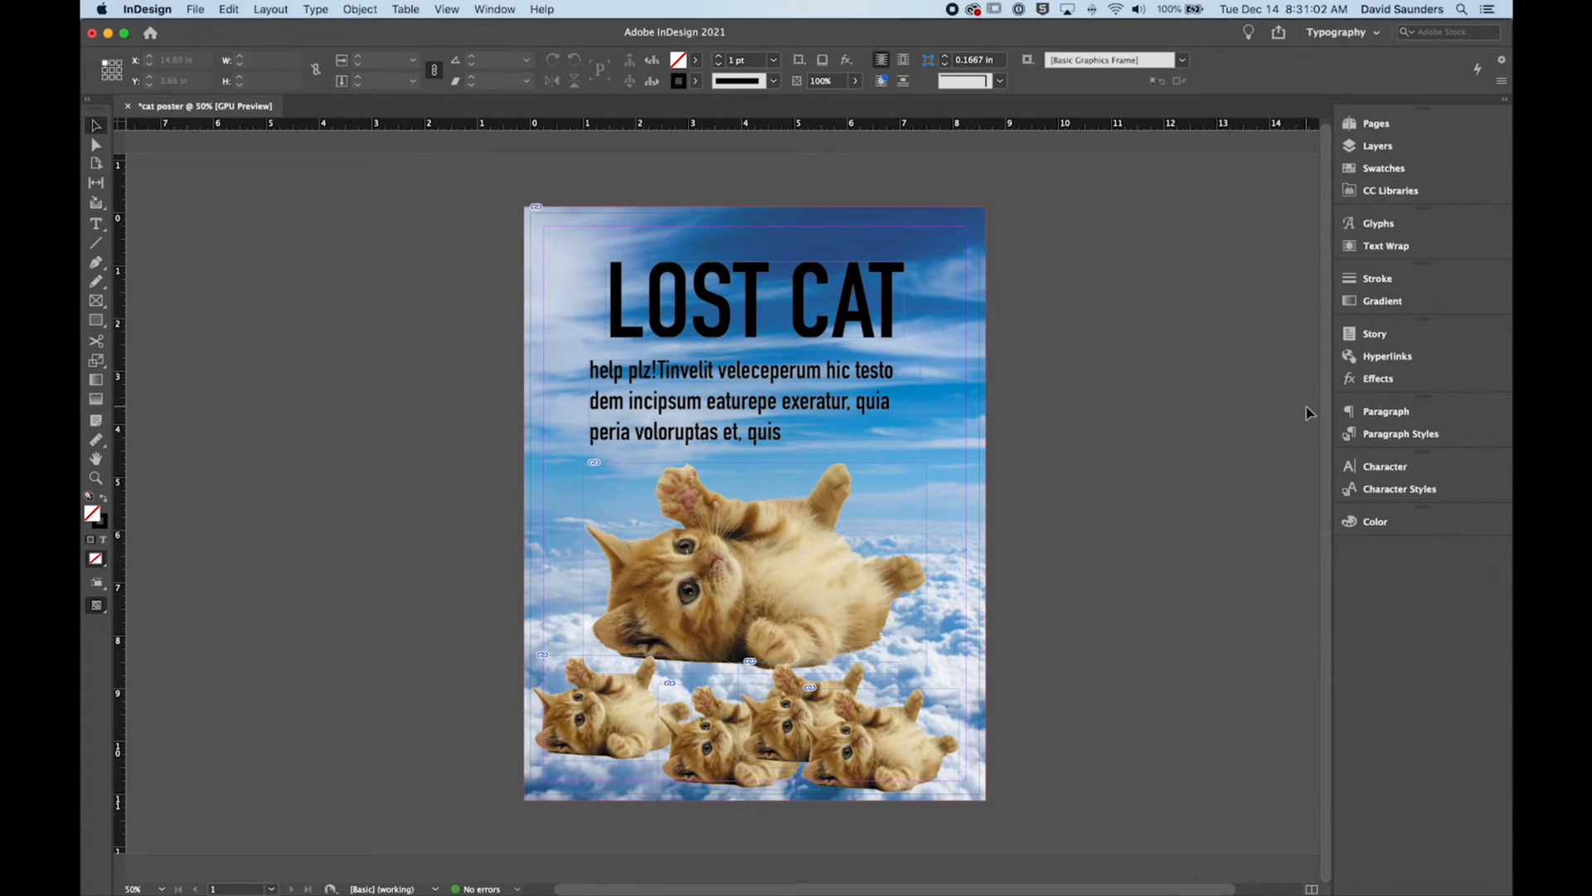
Step: List the objects inside Layer 1 and move sky.jpg to the front of the stacking order
{"action": "left_click", "coordinate": [1387, 146]}
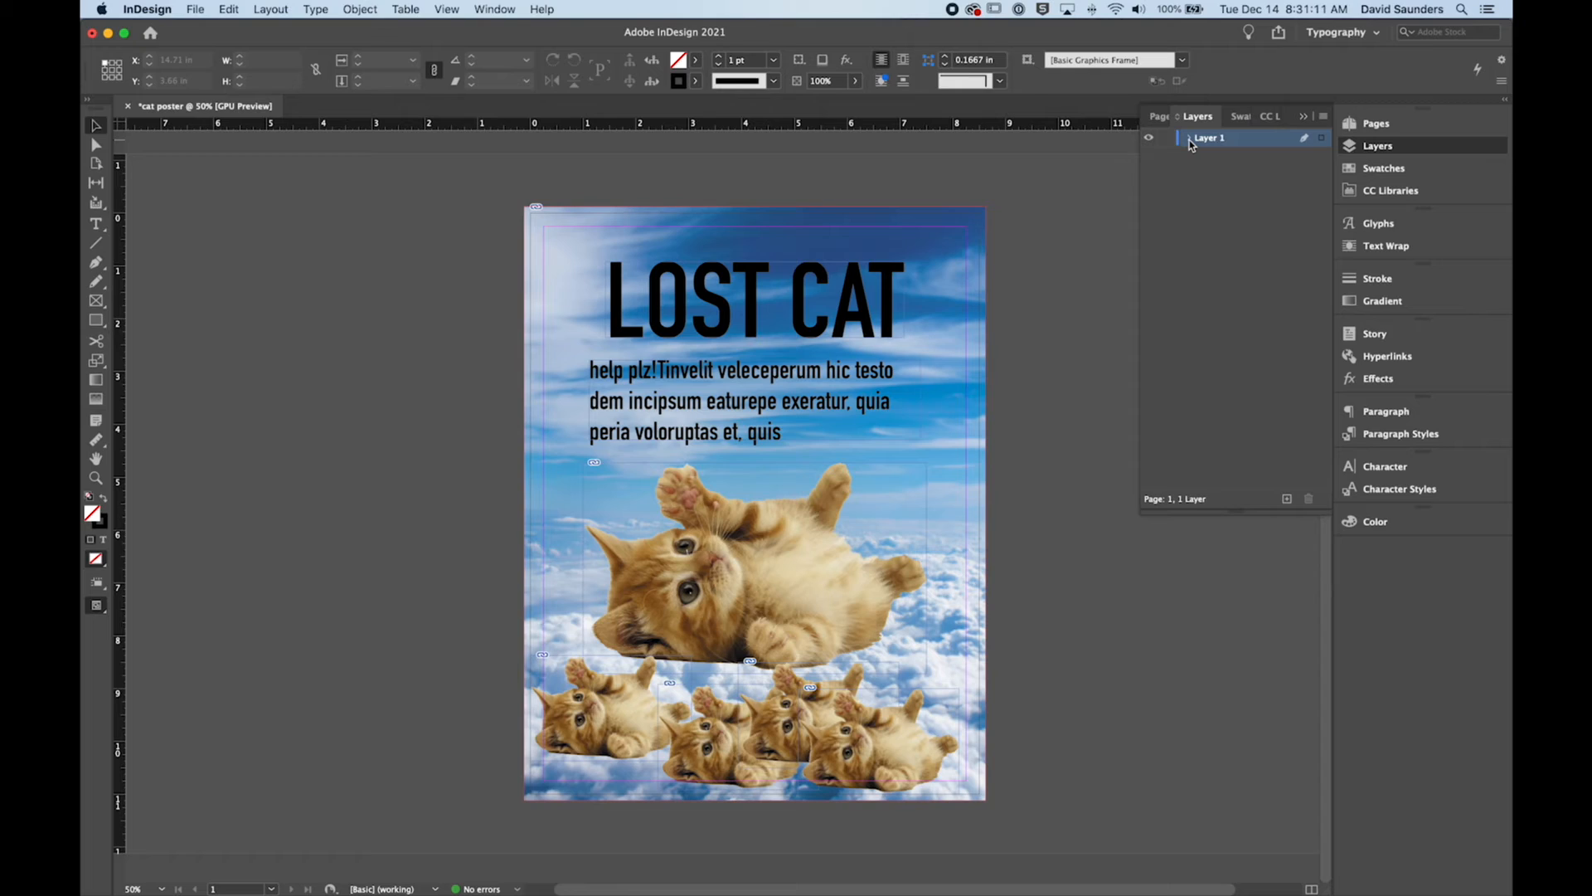
{"action": "left_click", "coordinate": [1189, 139]}
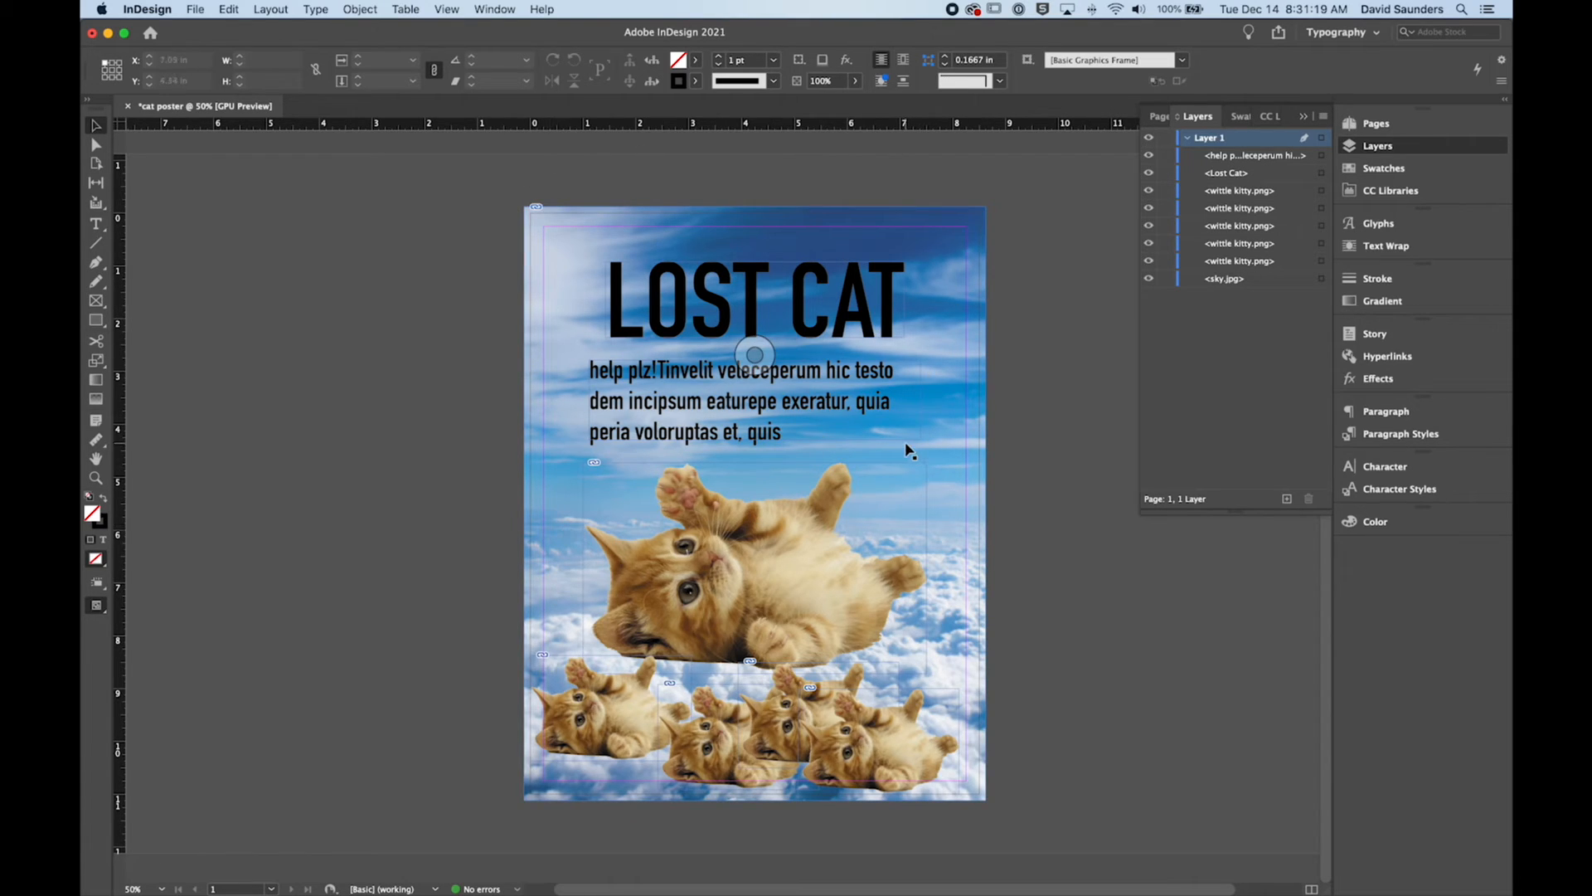
{"action": "left_click", "coordinate": [1279, 308]}
{"action": "left_click", "coordinate": [1253, 266]}
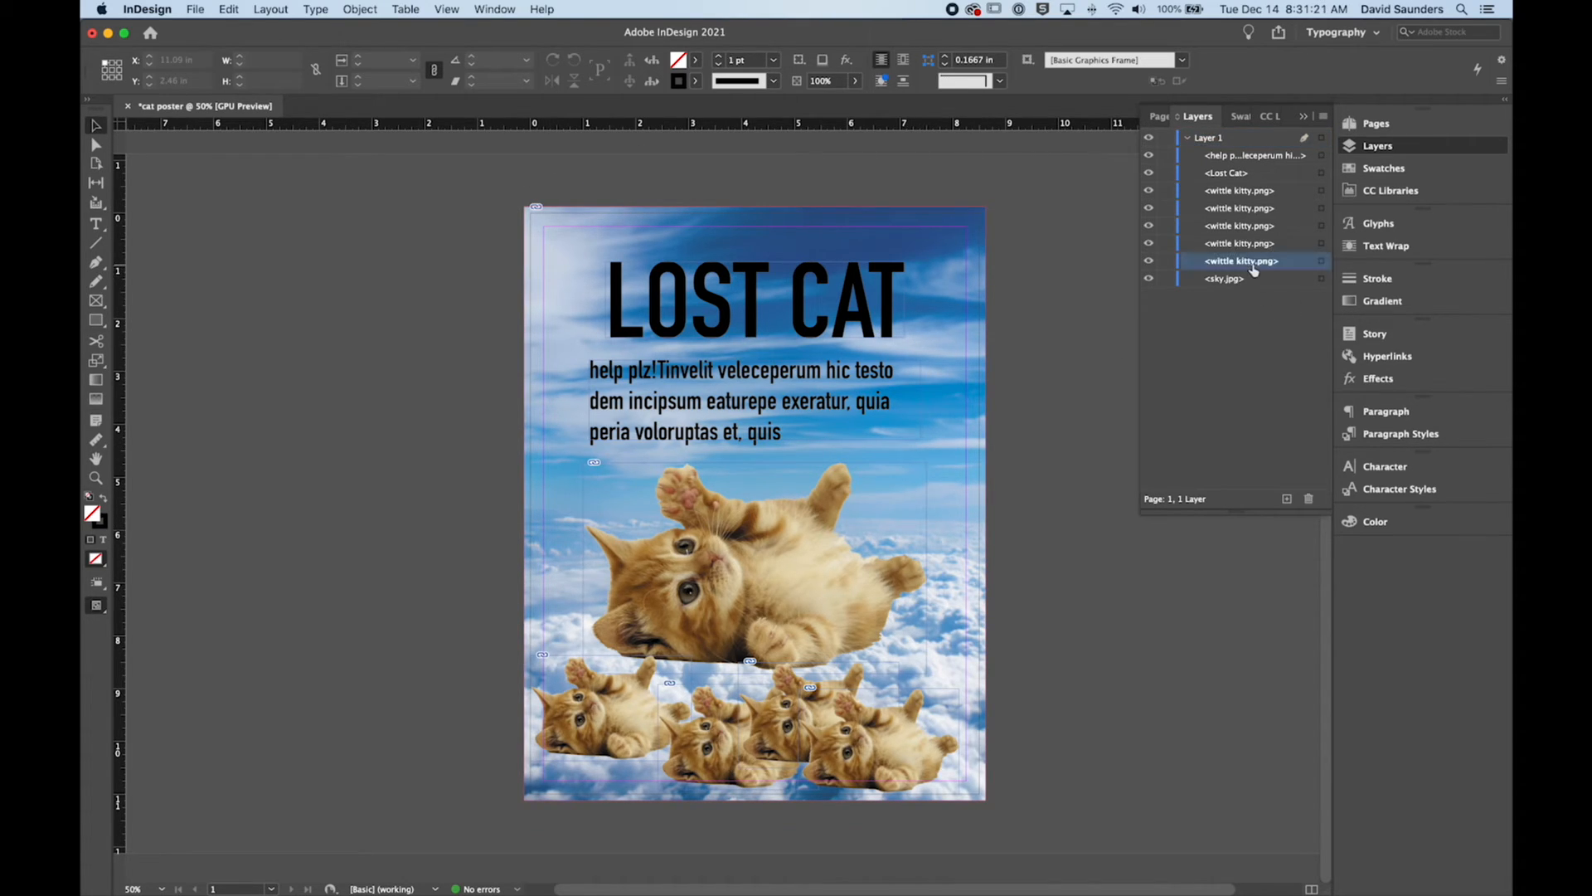
{"action": "left_click", "coordinate": [1224, 193]}
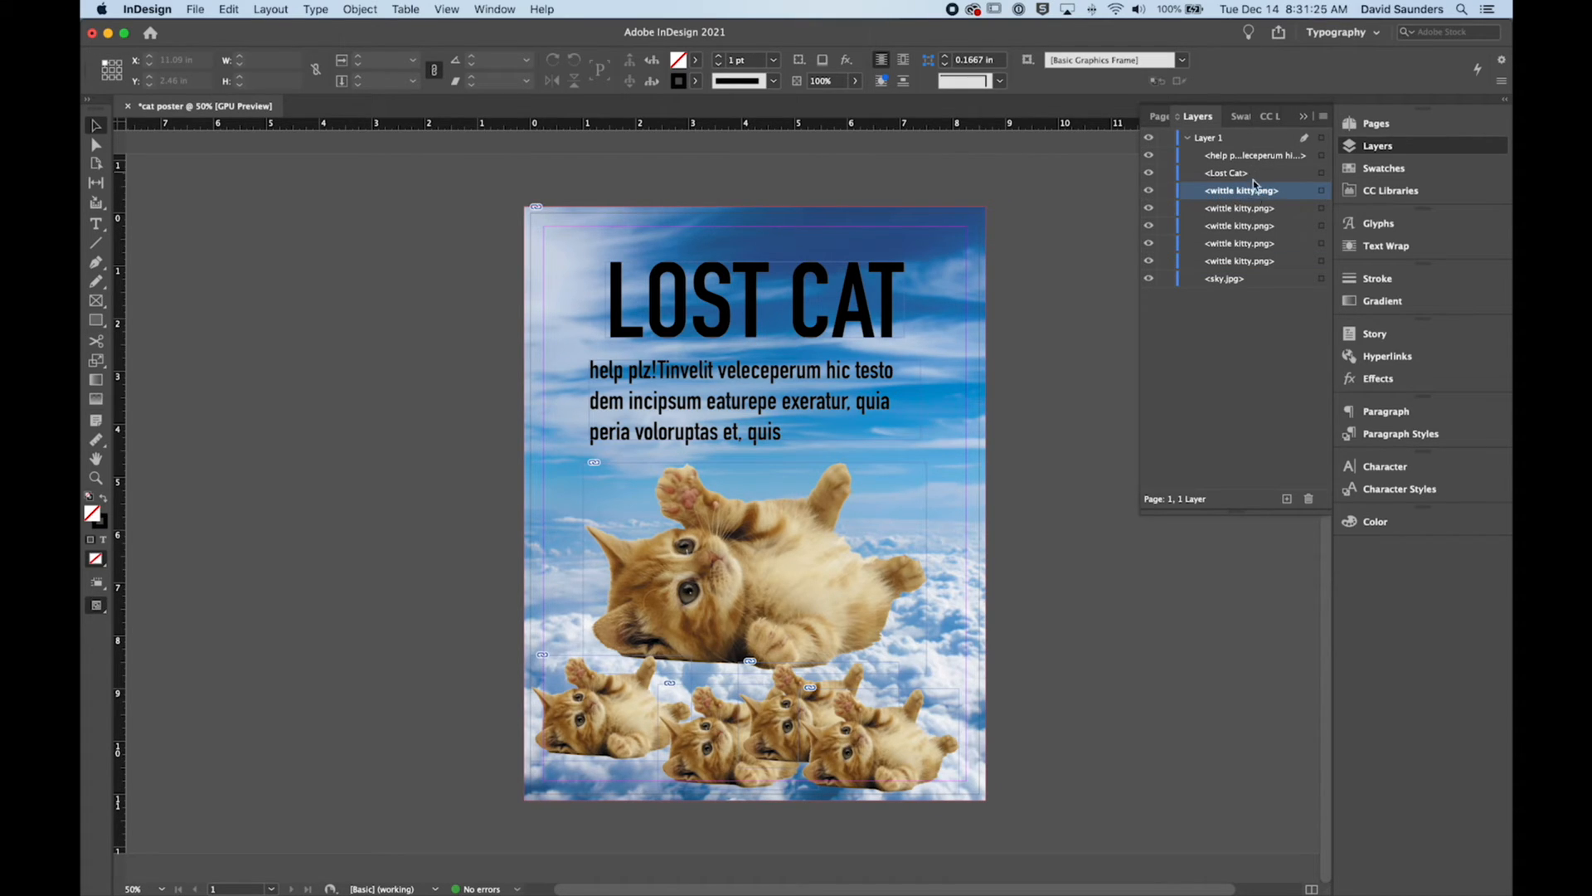
{"action": "left_click", "coordinate": [1225, 282]}
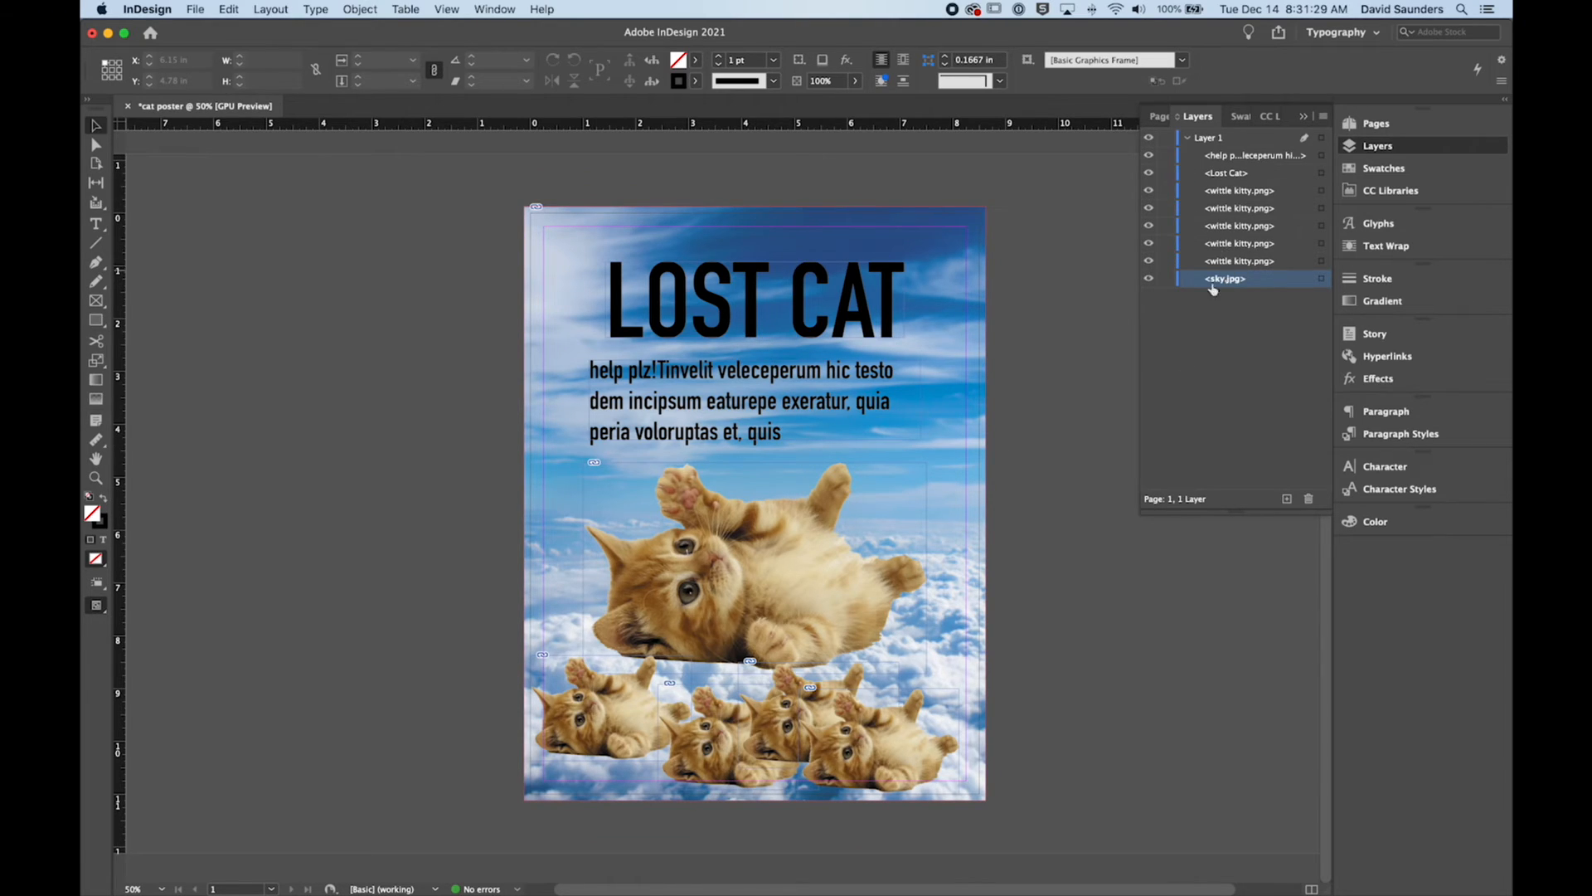
{"action": "left_click_drag", "start_coordinate": [1219, 287], "coordinate": [1222, 154]}
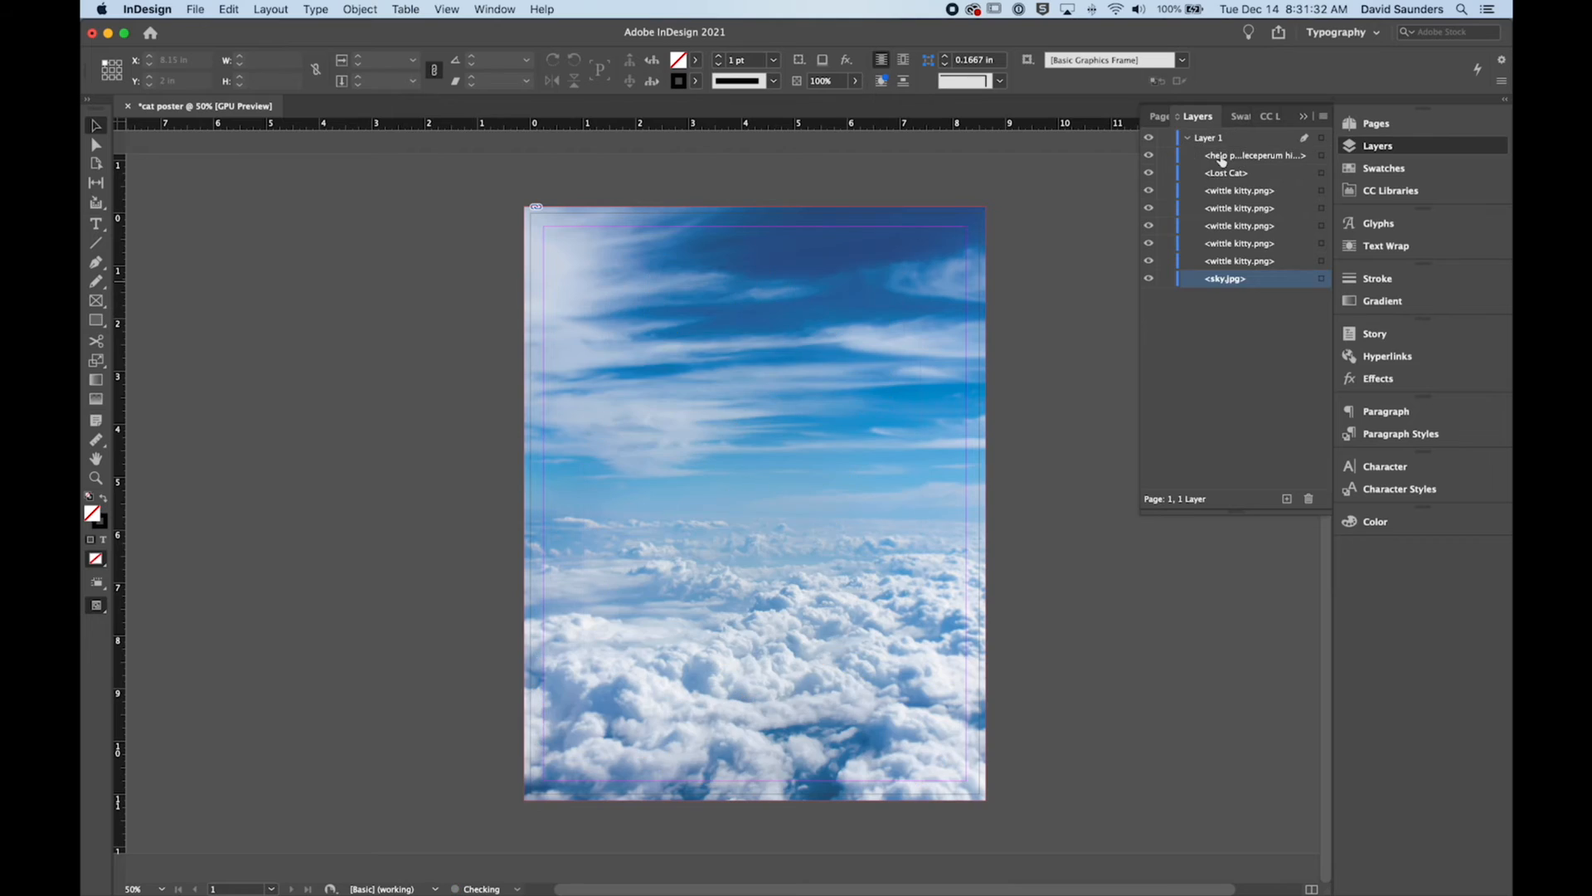
Step: Send the sky background image to the back of the stacking order and put the layer list away
{"action": "left_click", "coordinate": [755, 503]}
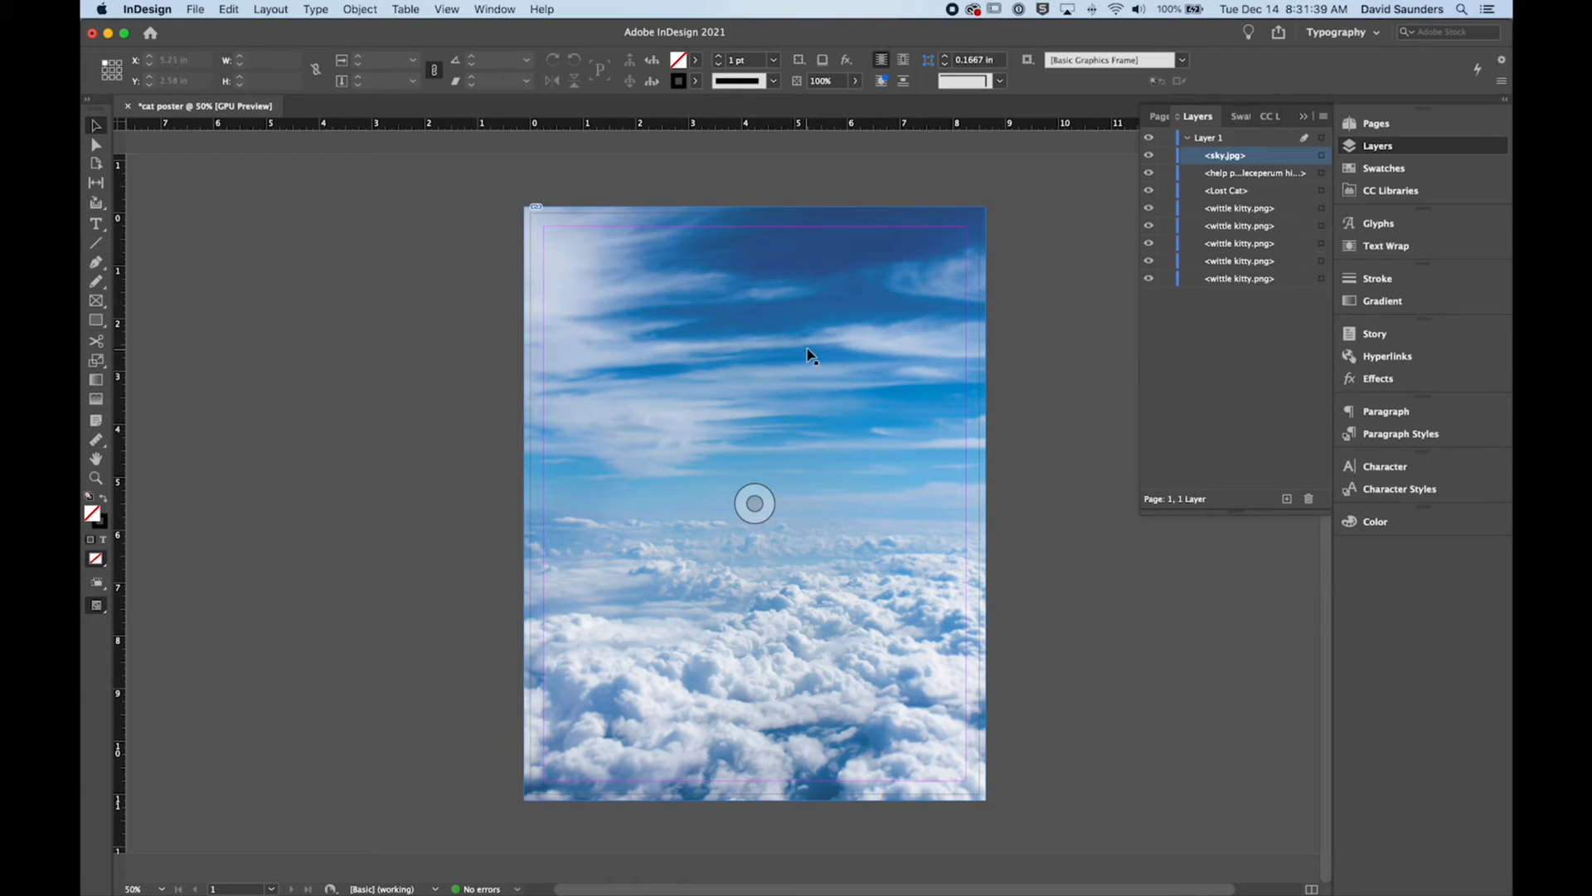
{"action": "left_click", "coordinate": [645, 279]}
{"action": "right_click", "coordinate": [678, 271]}
{"action": "mouse_move", "coordinate": [769, 591]}
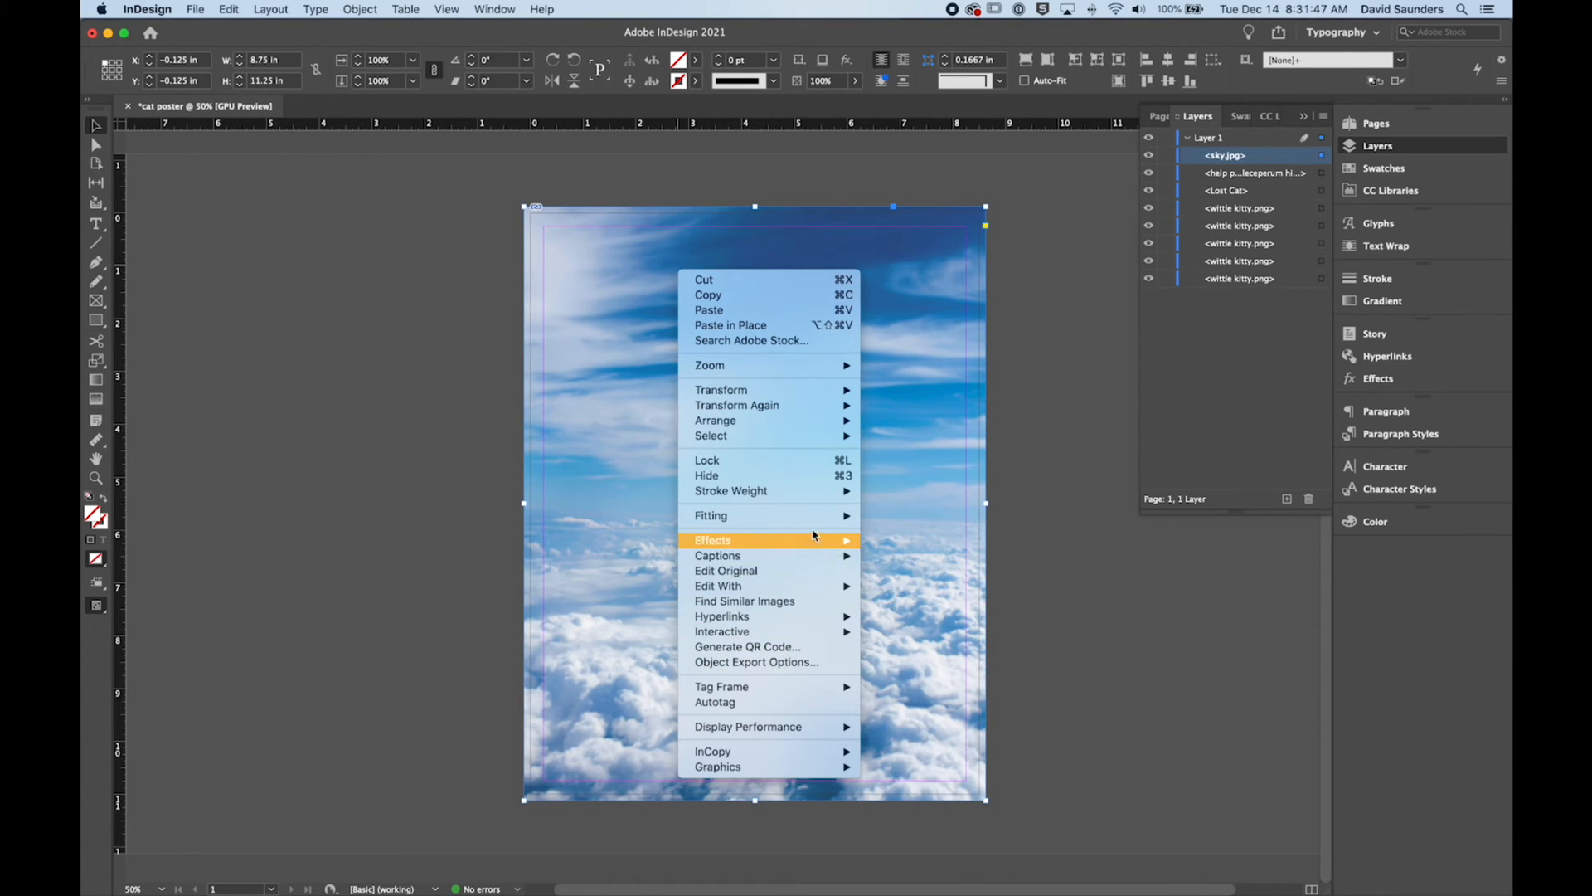
{"action": "mouse_move", "coordinate": [811, 421]}
{"action": "left_click", "coordinate": [917, 437]}
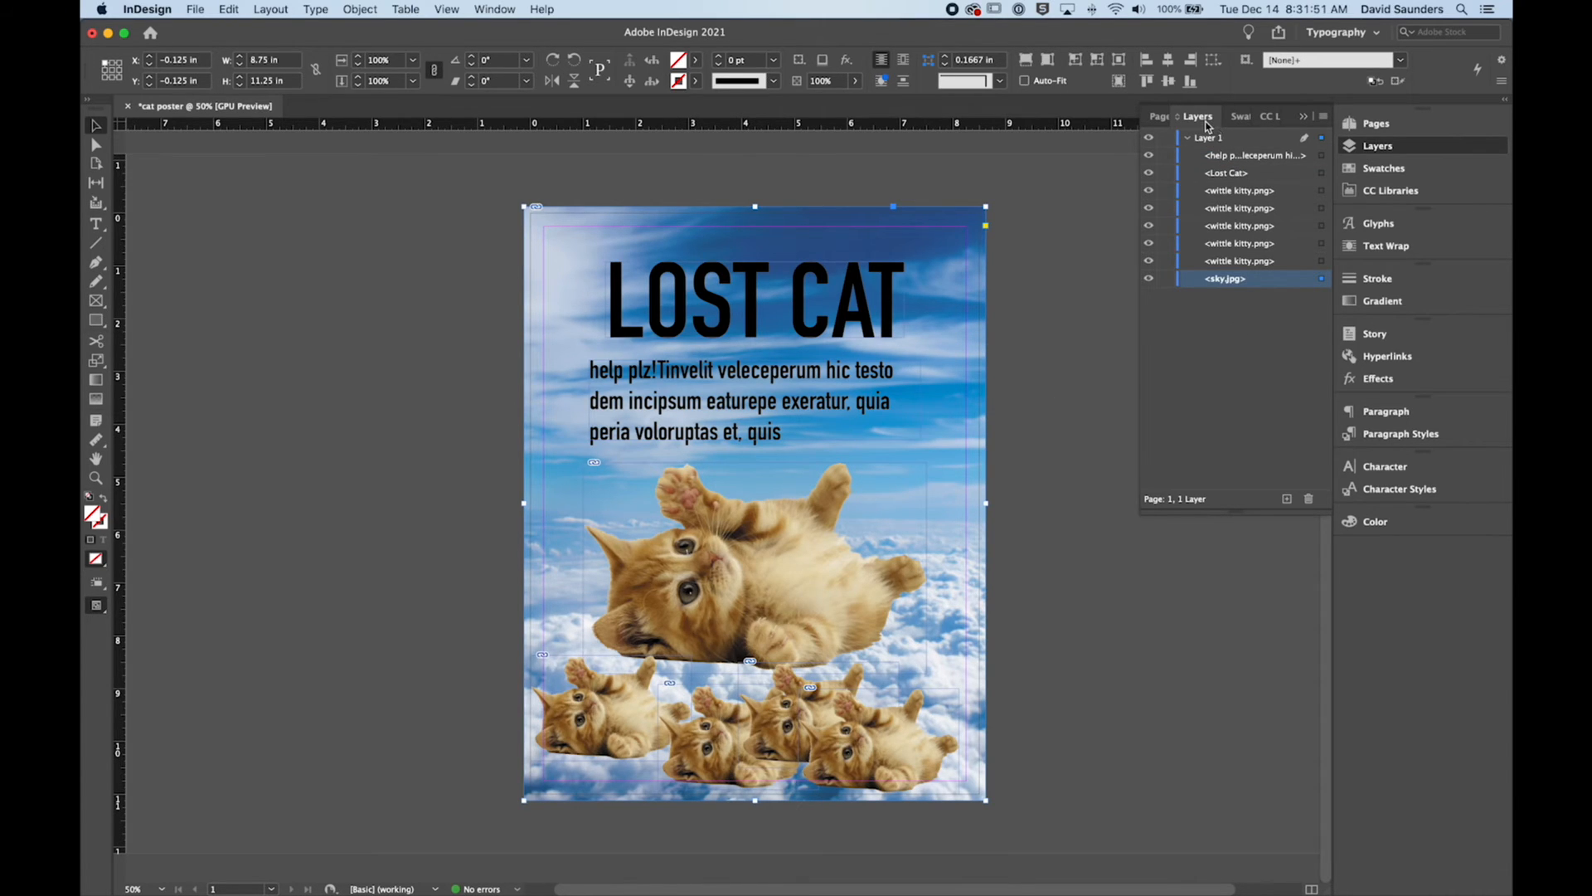
{"action": "mouse_move", "coordinate": [1238, 280]}
{"action": "left_mouse_down"}
{"action": "mouse_move", "coordinate": [1235, 156]}
{"action": "mouse_move", "coordinate": [1236, 285]}
{"action": "left_mouse_up"}
{"action": "left_click", "coordinate": [1220, 325]}
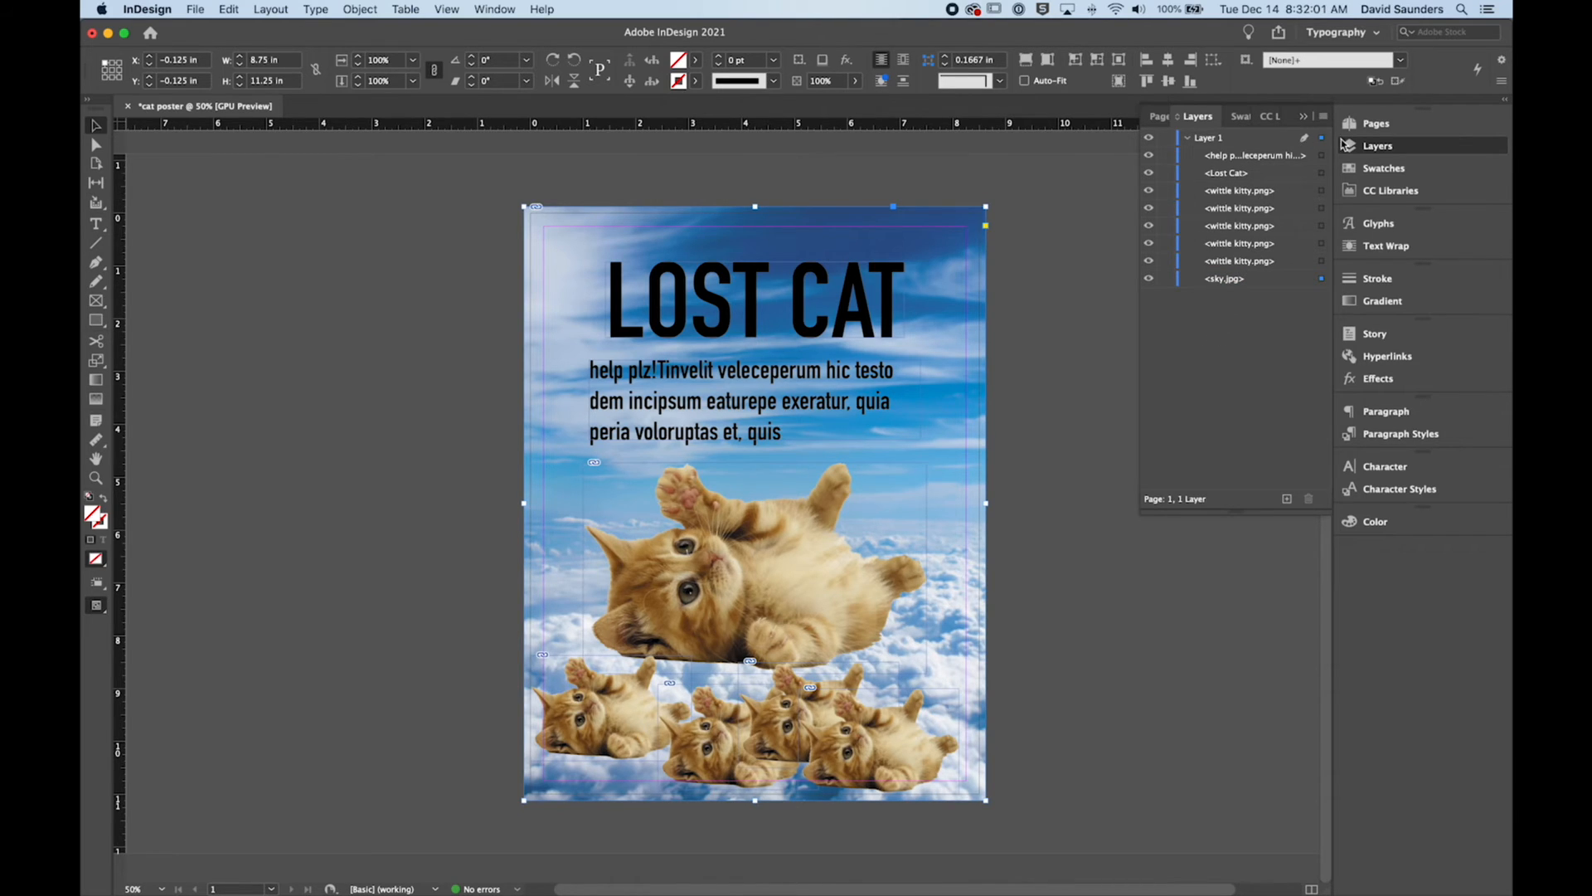
{"action": "left_click", "coordinate": [1366, 151]}
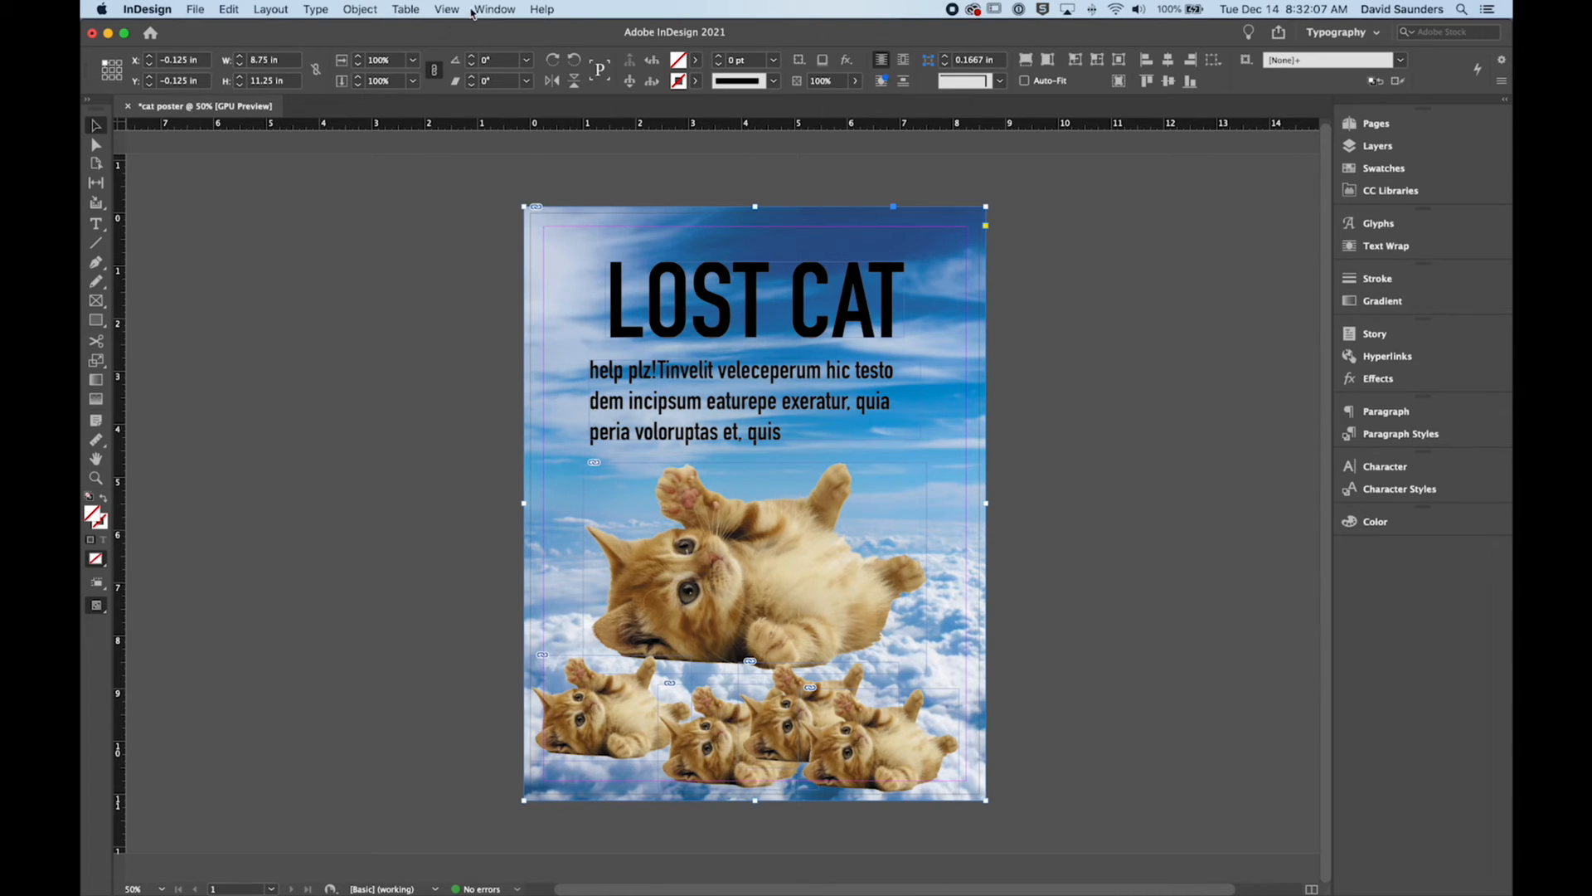
Step: Open the document's links list, place it clear of the poster, and inspect the large kitten image's link info
{"action": "left_click", "coordinate": [497, 10]}
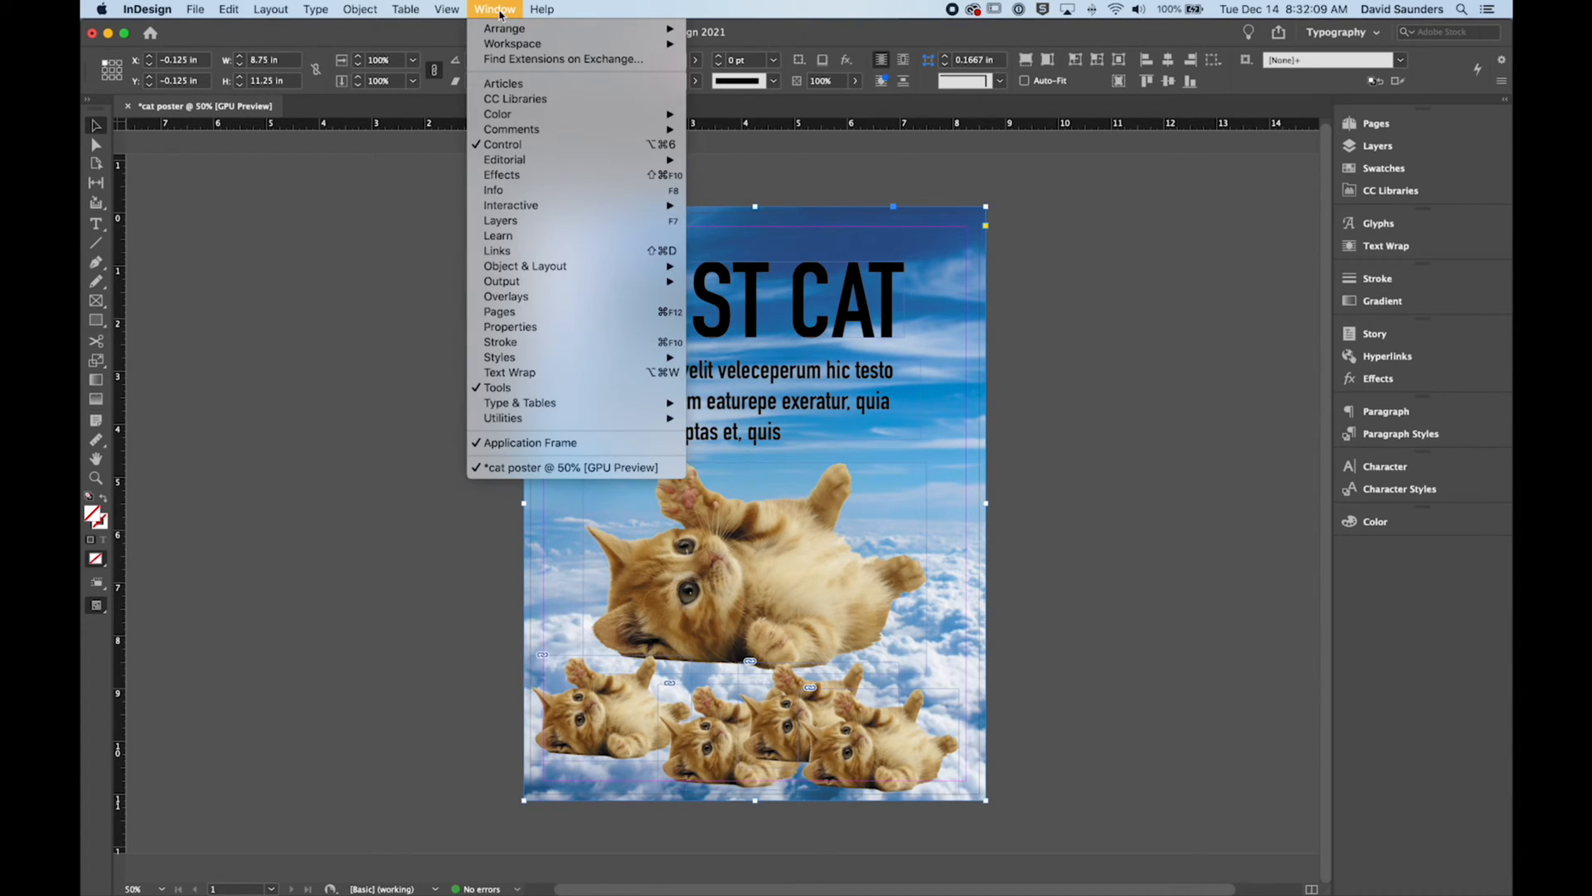
{"action": "left_click", "coordinate": [515, 253]}
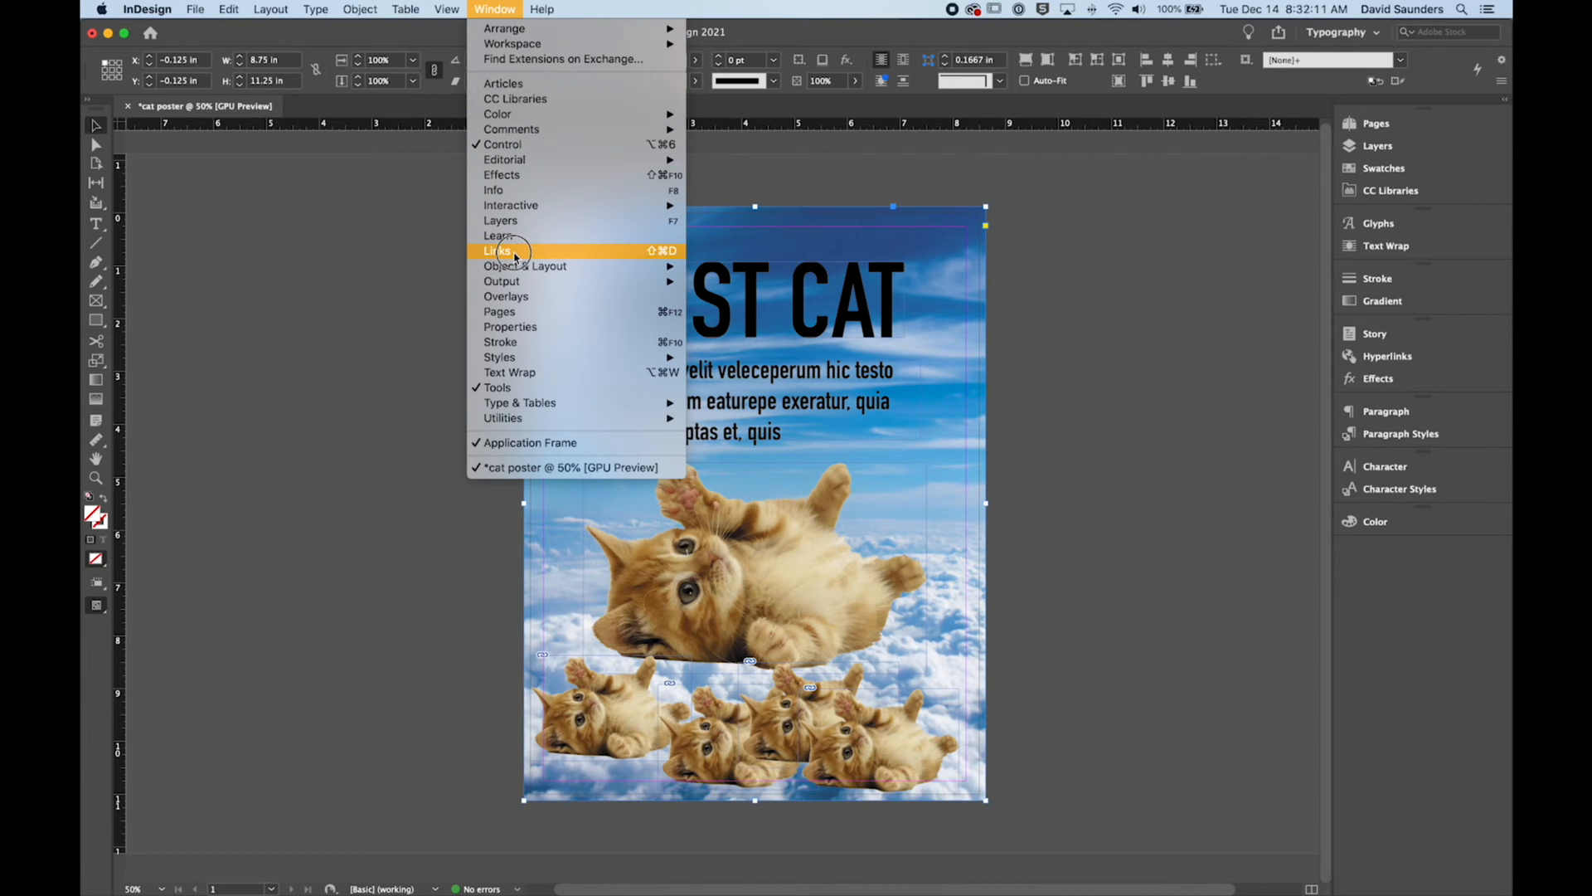
{"action": "left_click_drag", "start_coordinate": [571, 274], "coordinate": [1163, 168]}
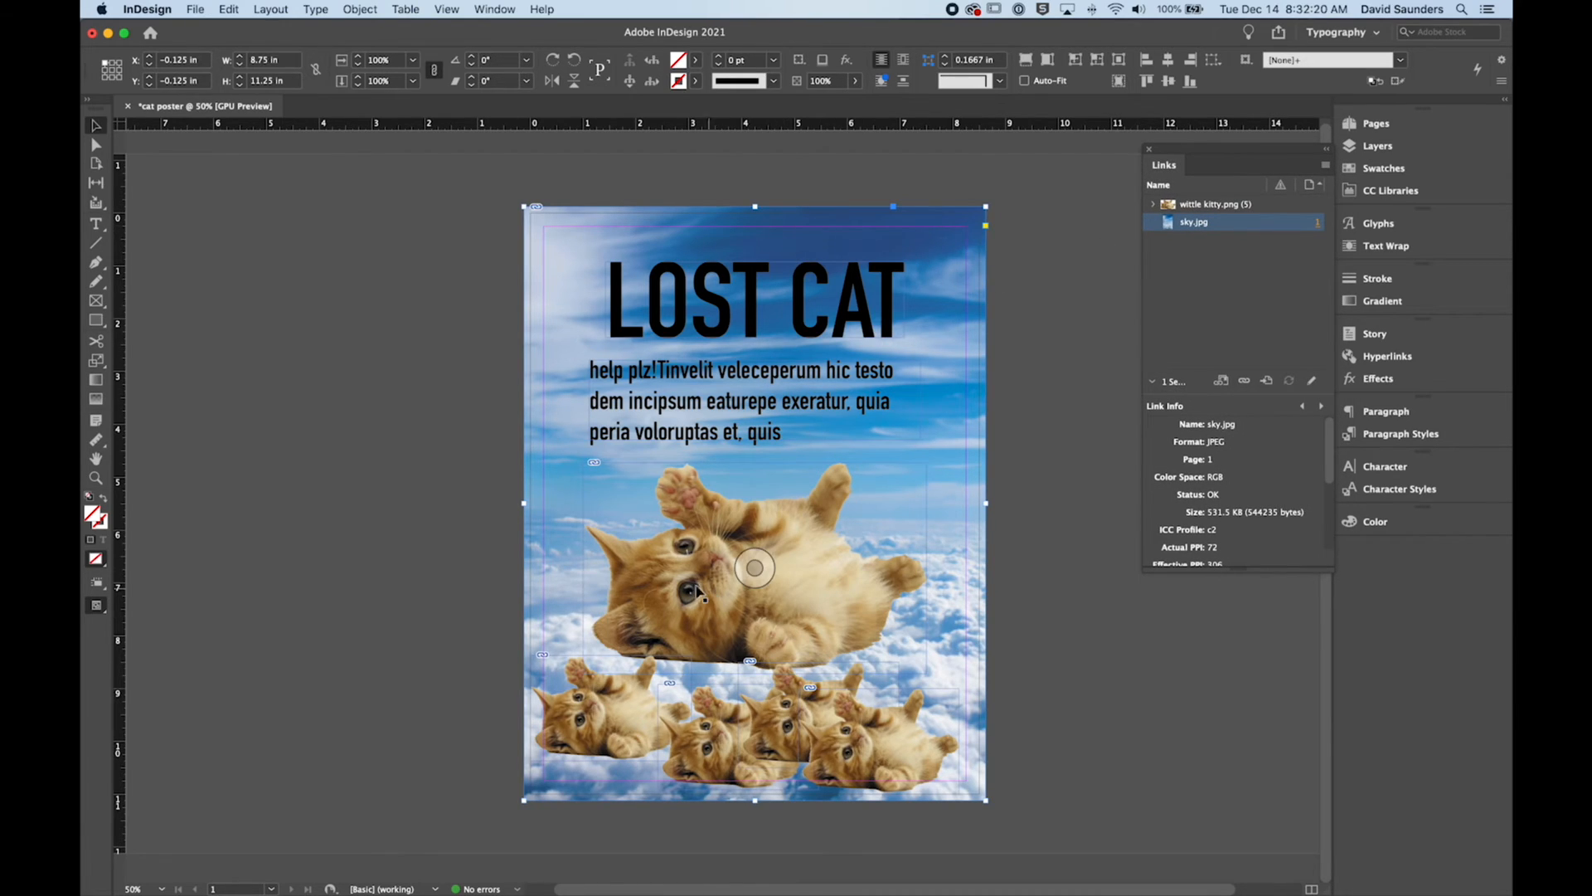
{"action": "left_click", "coordinate": [739, 571]}
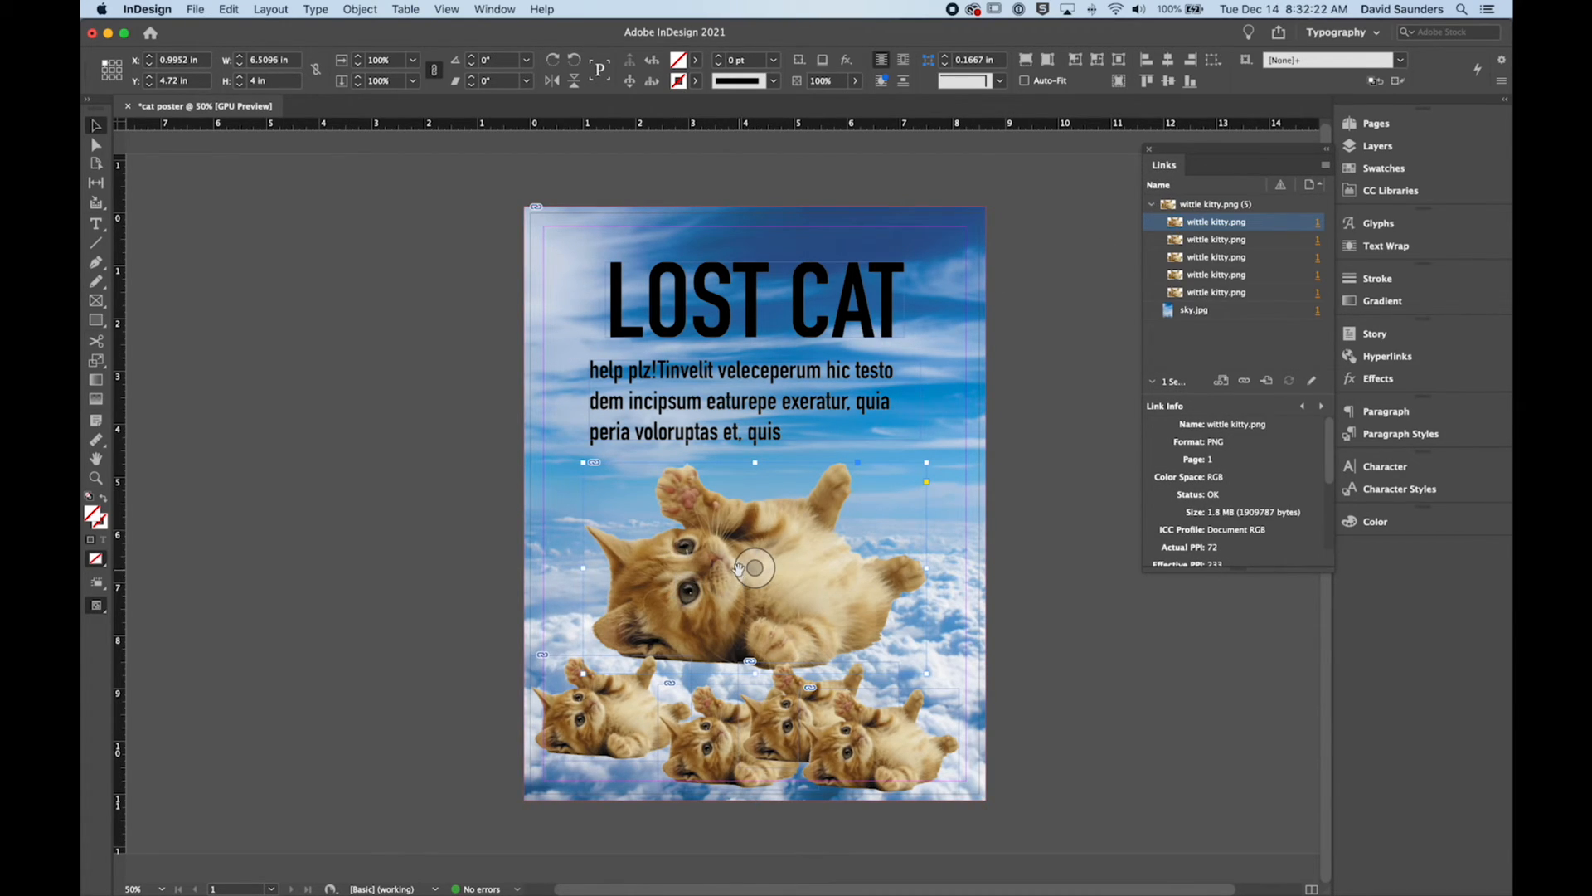
{"action": "left_click", "coordinate": [1034, 354]}
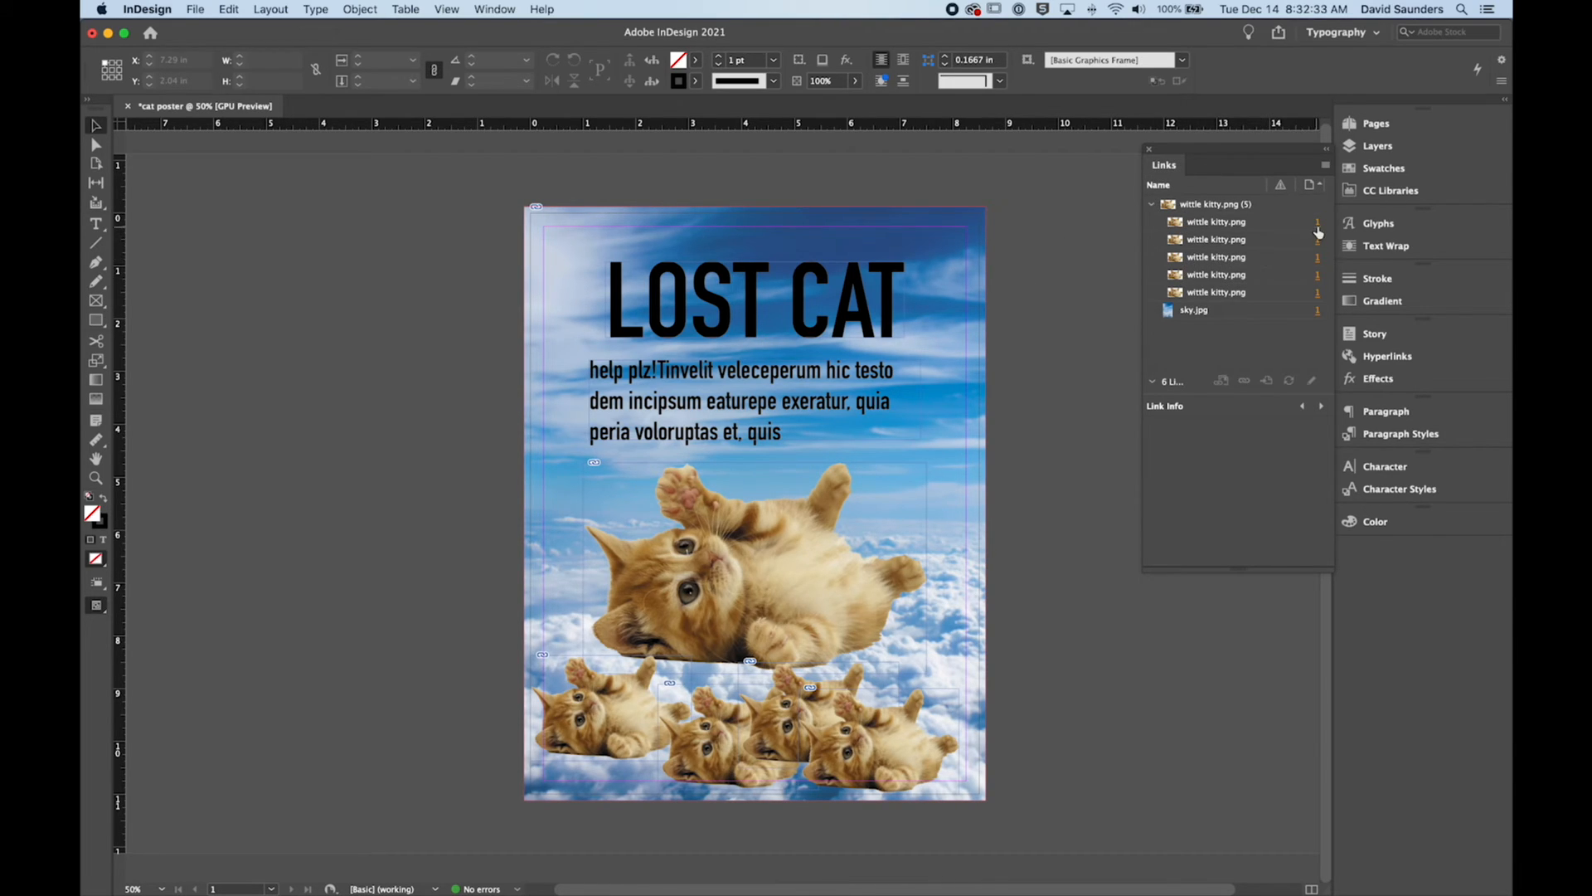
Step: Go to the first wittle kitty.png link's placement on page 1, and deselect it
{"action": "left_click", "coordinate": [1195, 231]}
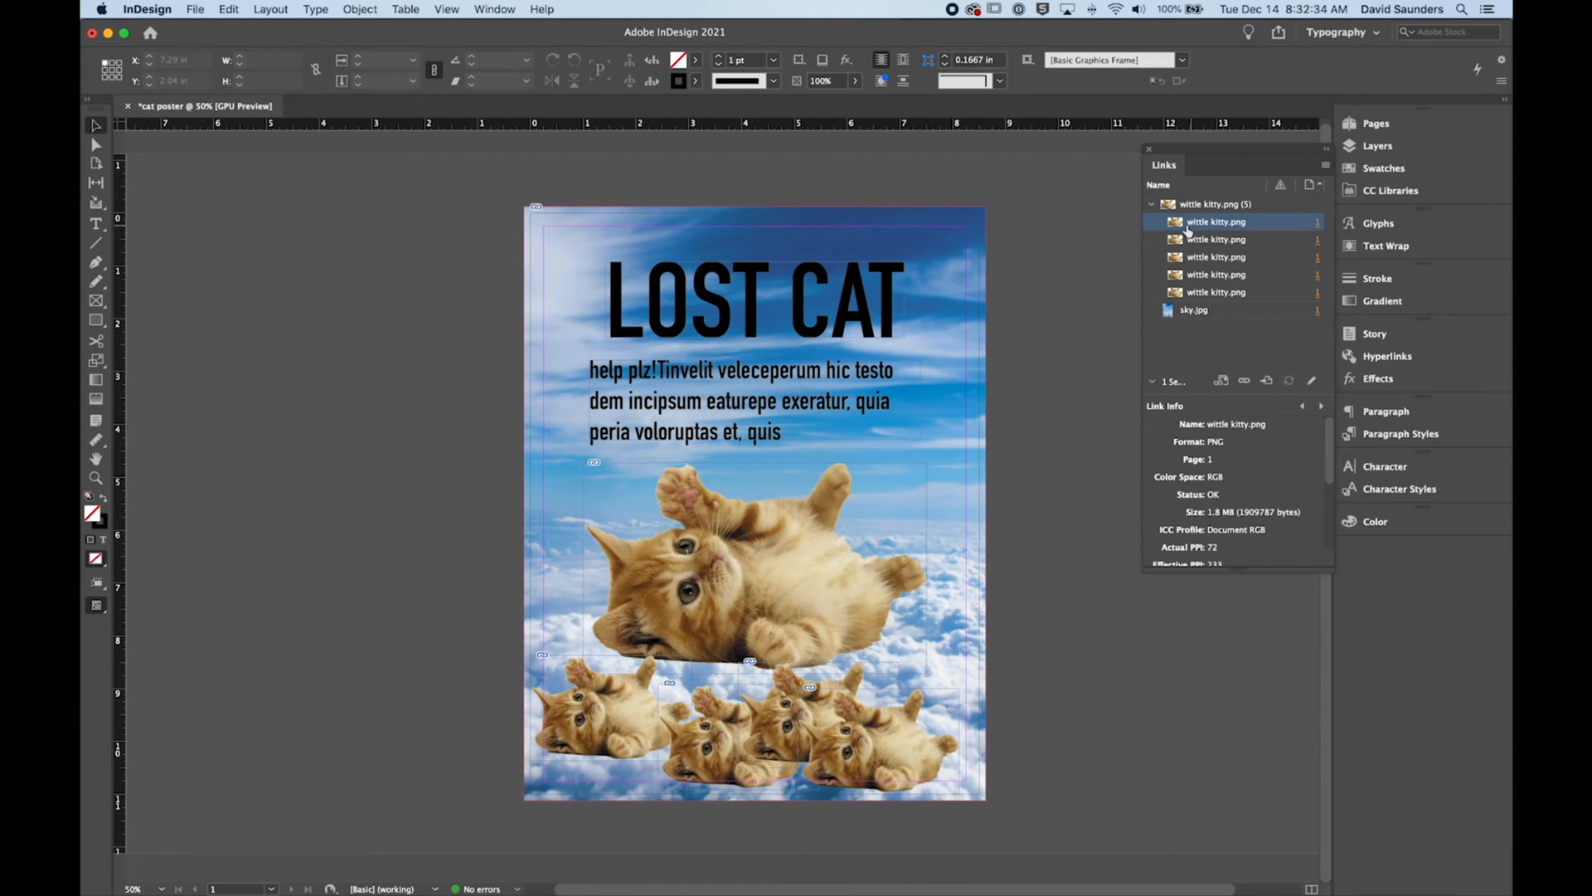
{"action": "left_click", "coordinate": [1318, 223]}
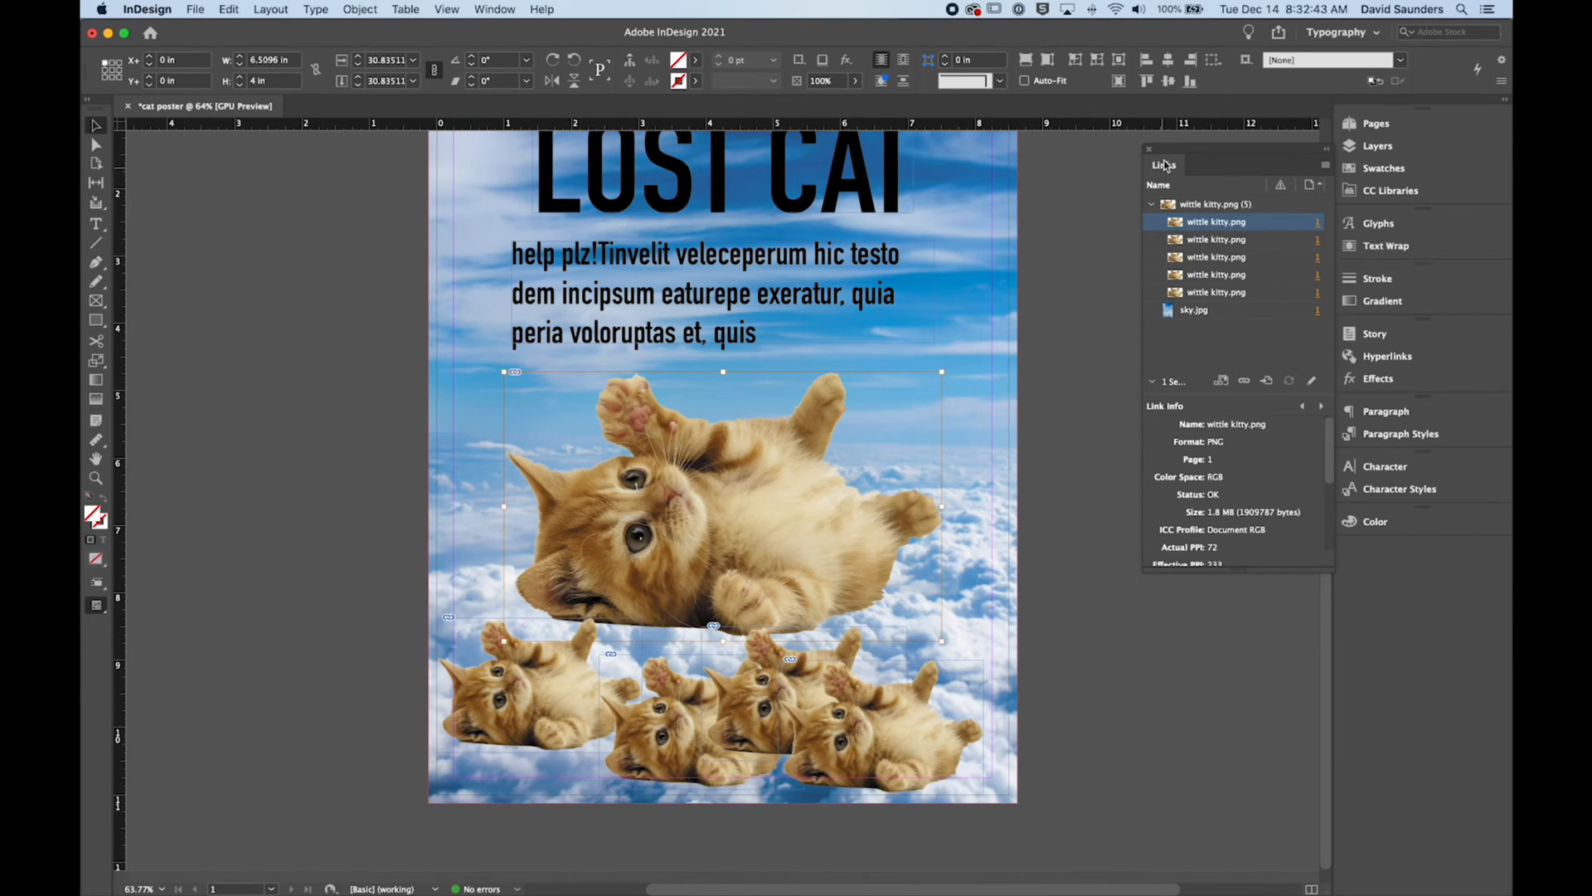
{"action": "left_click", "coordinate": [1080, 250]}
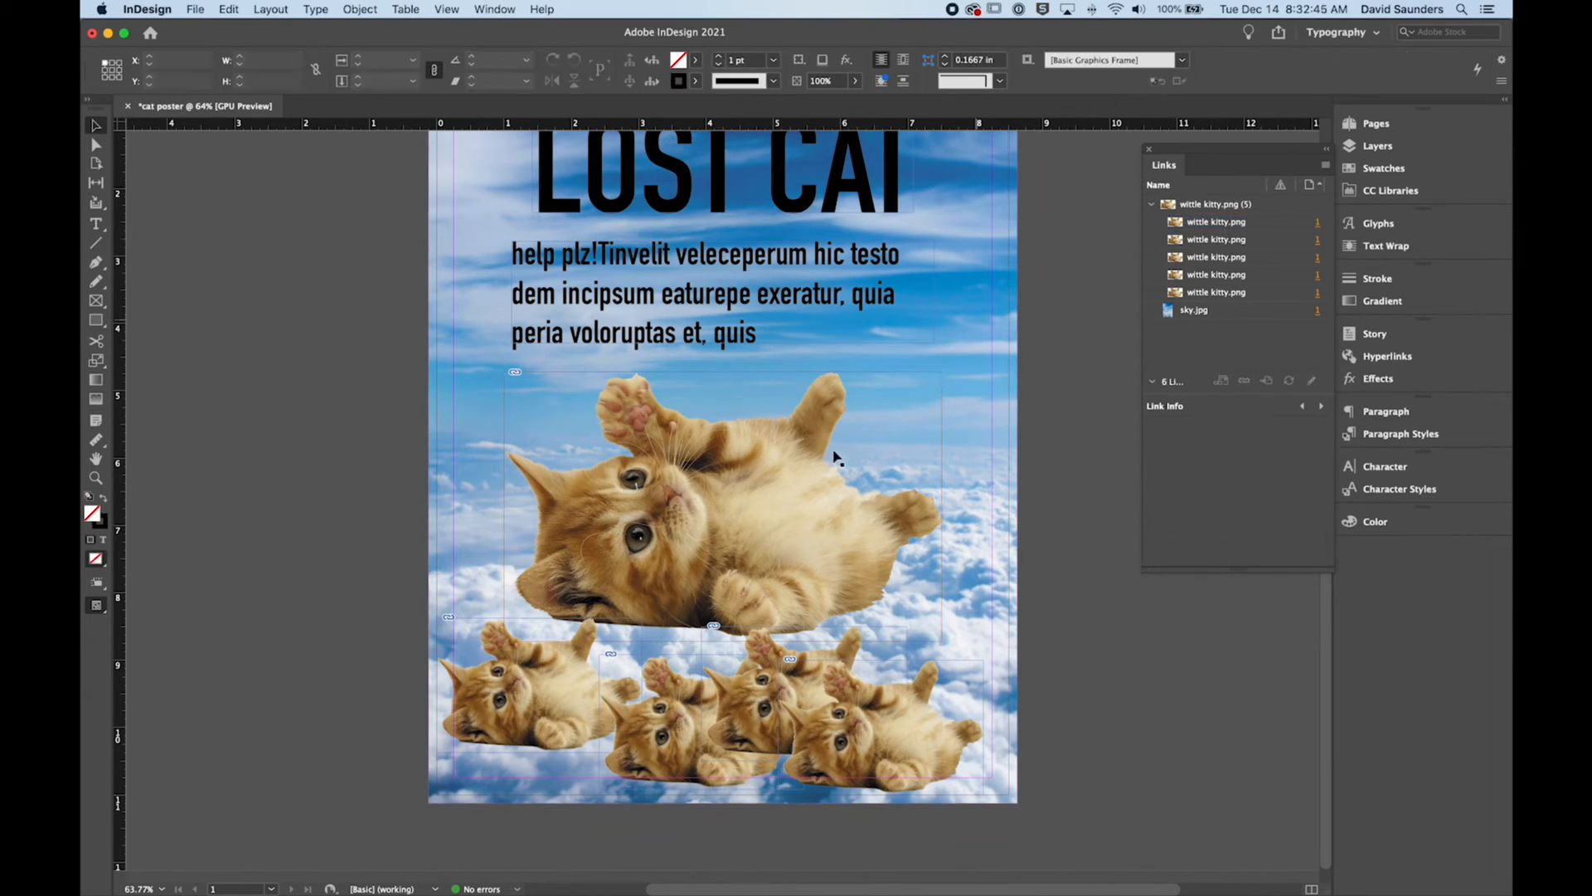
Step: Switch to Finder and create a folder named "indesign links" on the Desktop
{"action": "left_click", "coordinate": [455, 860]}
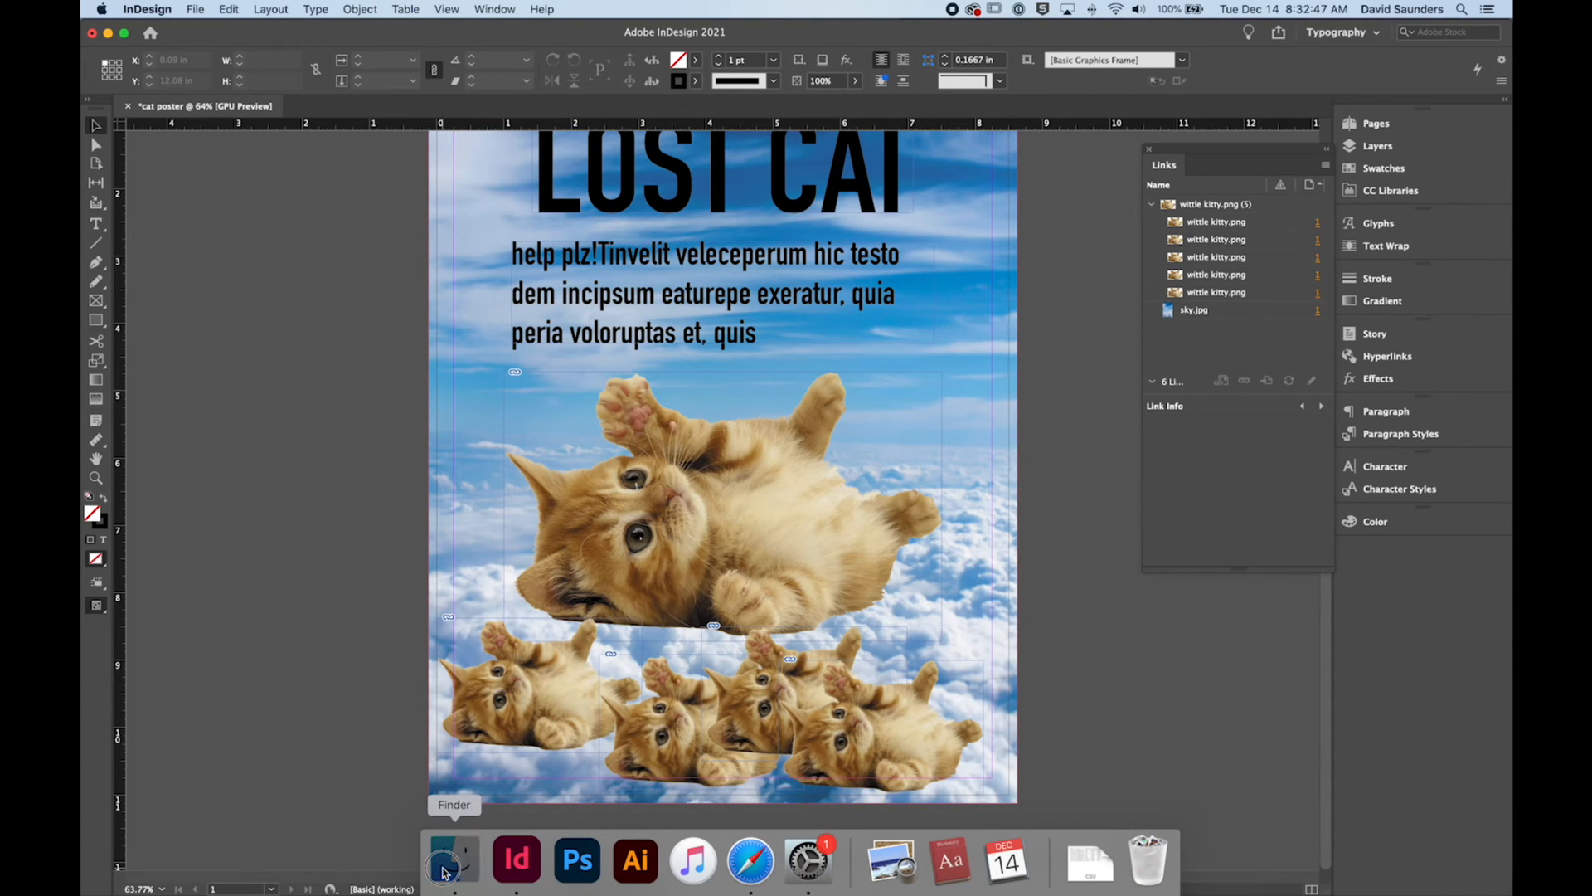
{"action": "left_click", "coordinate": [1174, 31]}
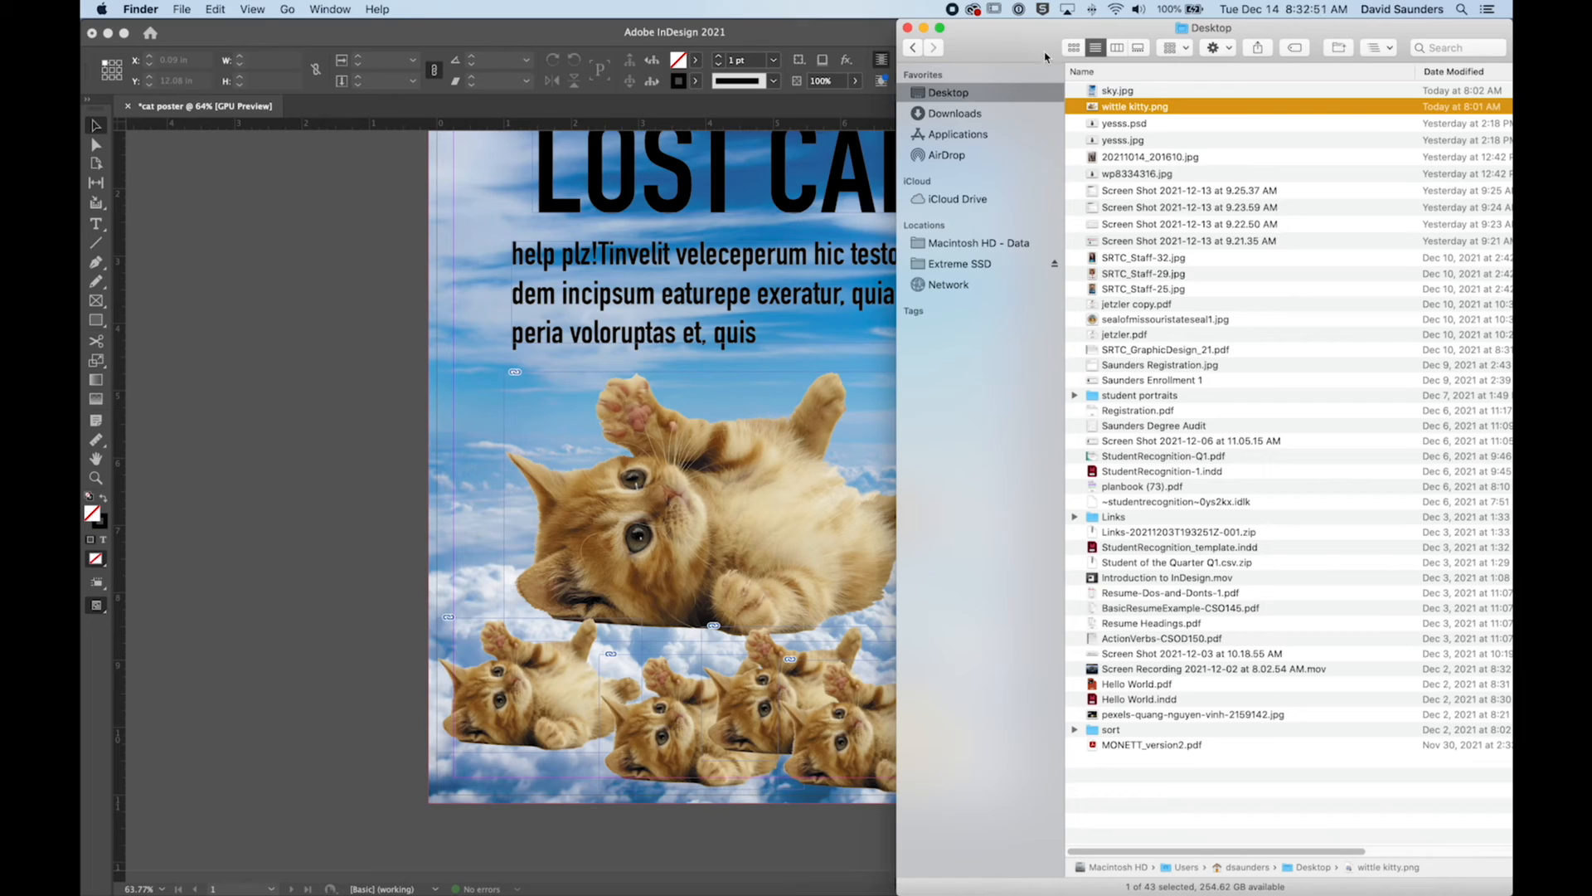
{"action": "left_click", "coordinate": [1334, 50]}
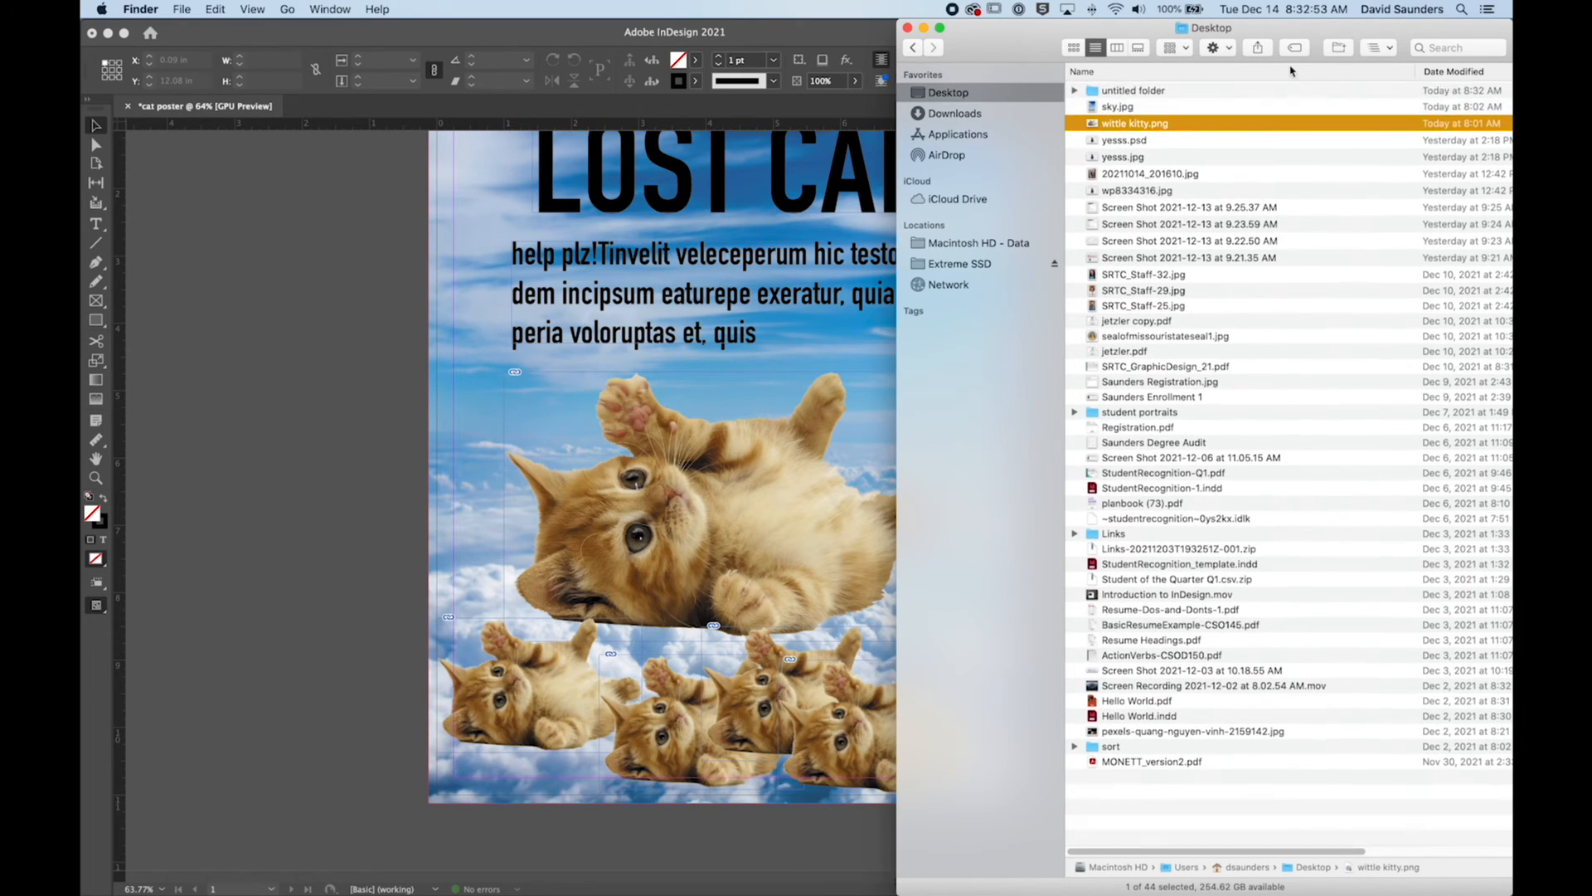
{"action": "type", "text": "indesi"}
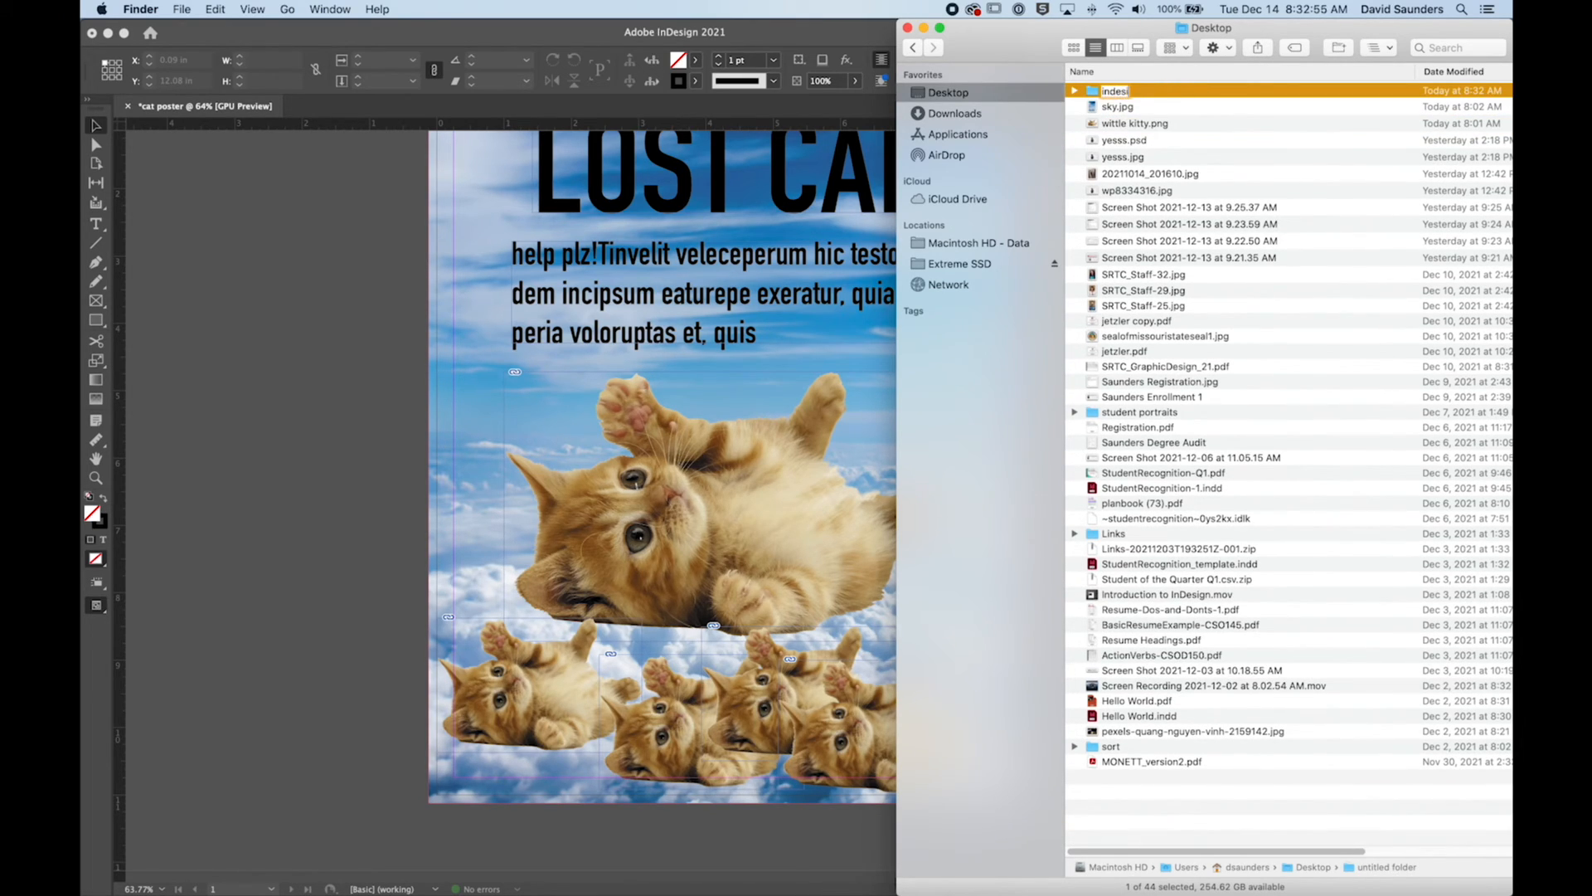
{"action": "type", "text": "gn links"}
{"action": "key", "text": "Return"}
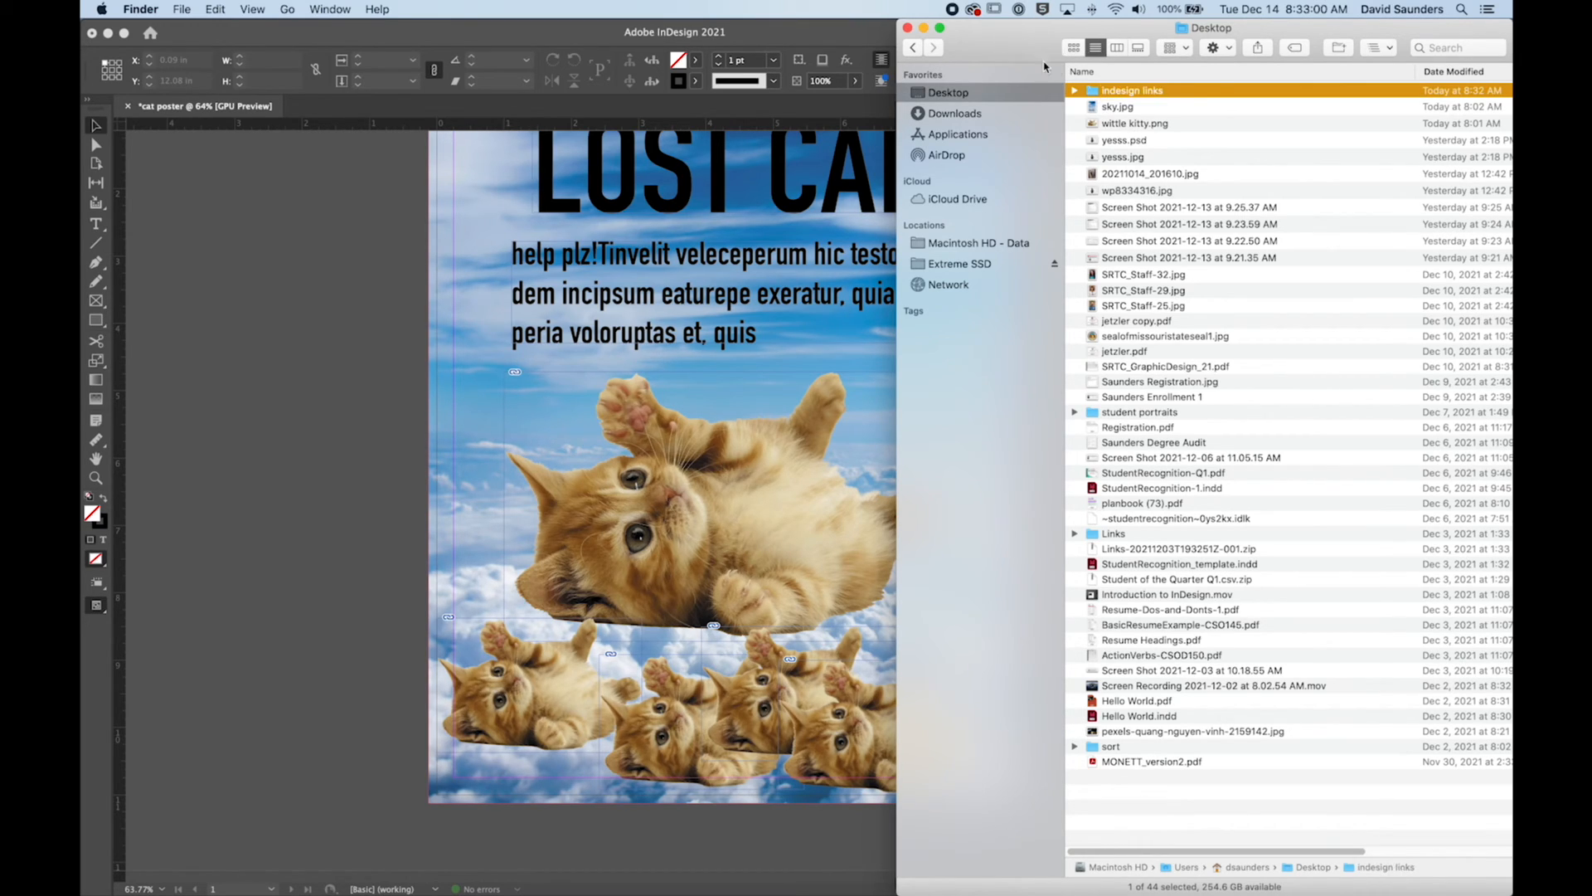
Step: Move sky.jpg and wittle kitty.png from the Desktop into the "indesign links" folder
{"action": "left_click", "coordinate": [1113, 107]}
{"action": "left_click", "coordinate": [1126, 125], "text": "super"}
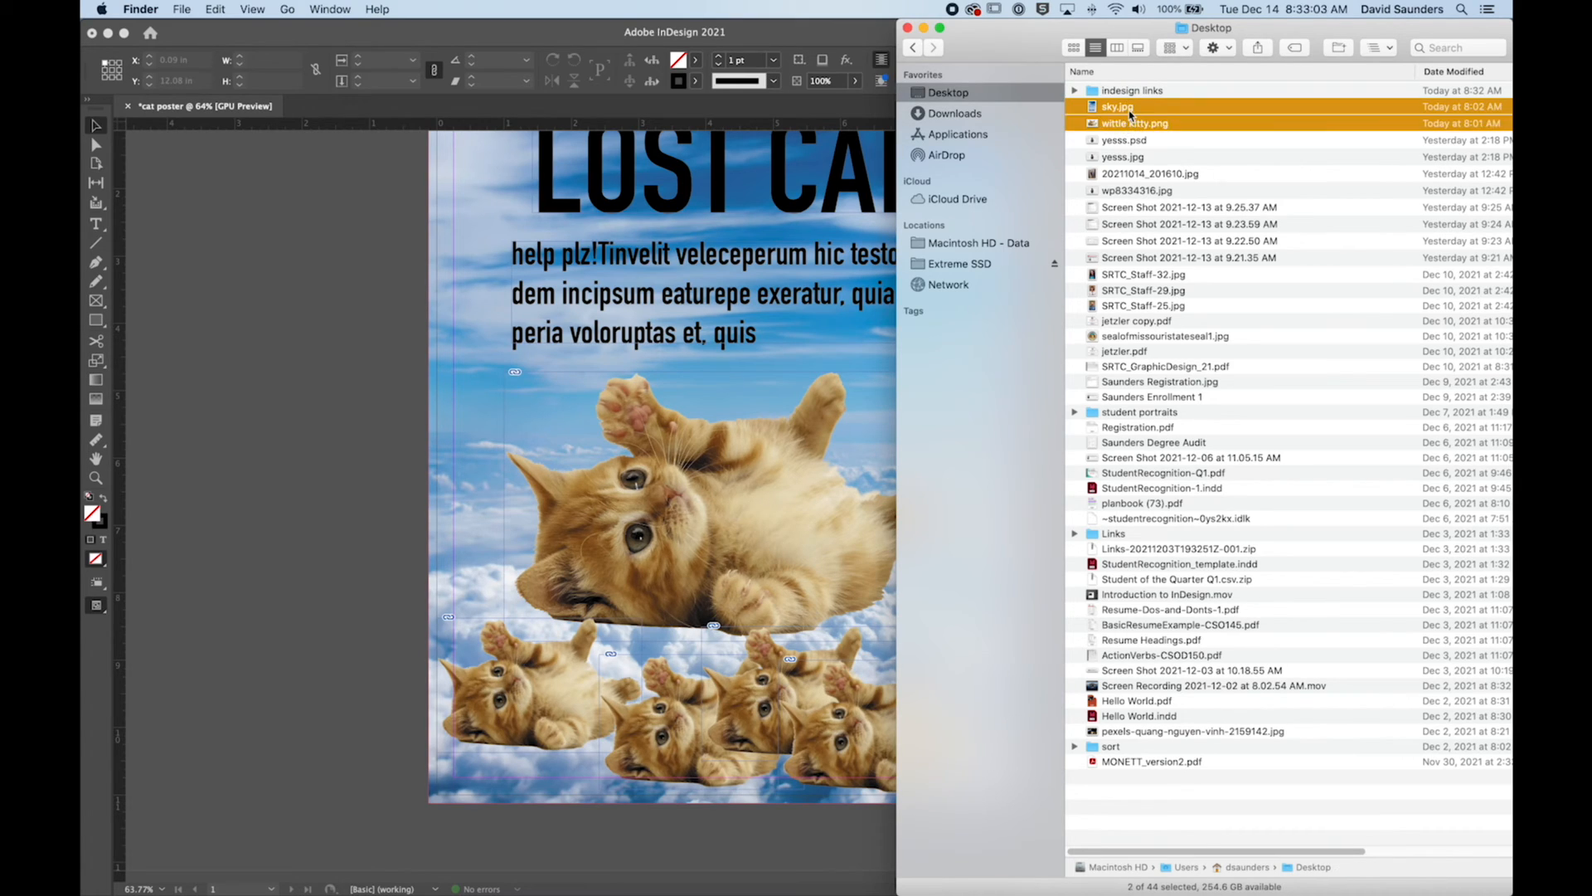
{"action": "left_click_drag", "start_coordinate": [1125, 124], "coordinate": [1133, 93]}
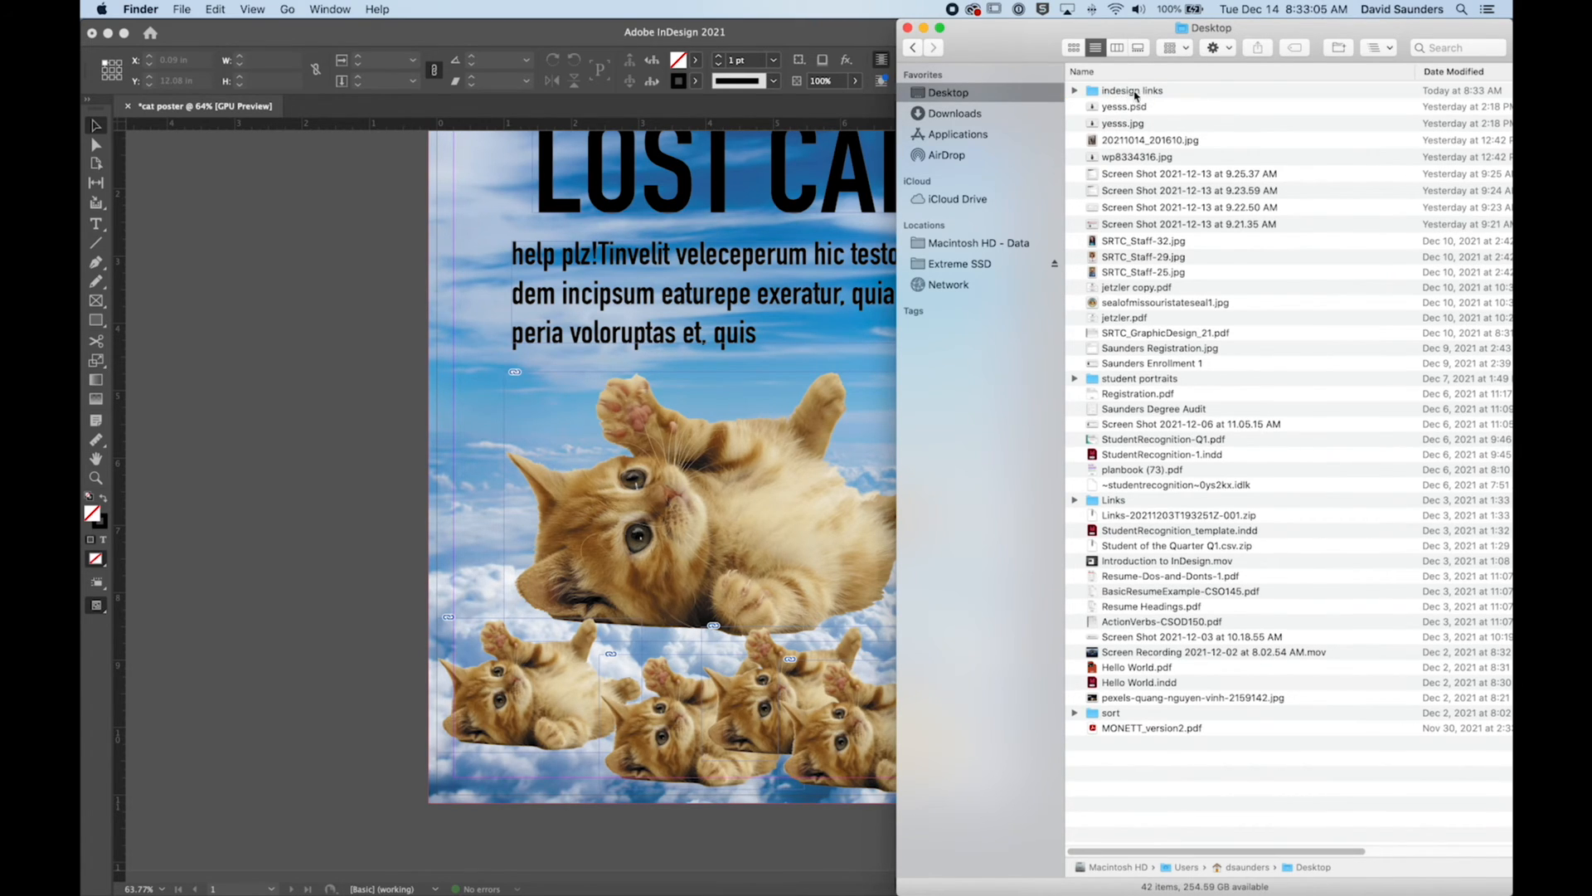
Step: Switch back to InDesign and relink the missing wittle kitty.png to the copy in the Desktop's "indesign links" folder, searching that folder for missing links
{"action": "key", "text": "super+Tab"}
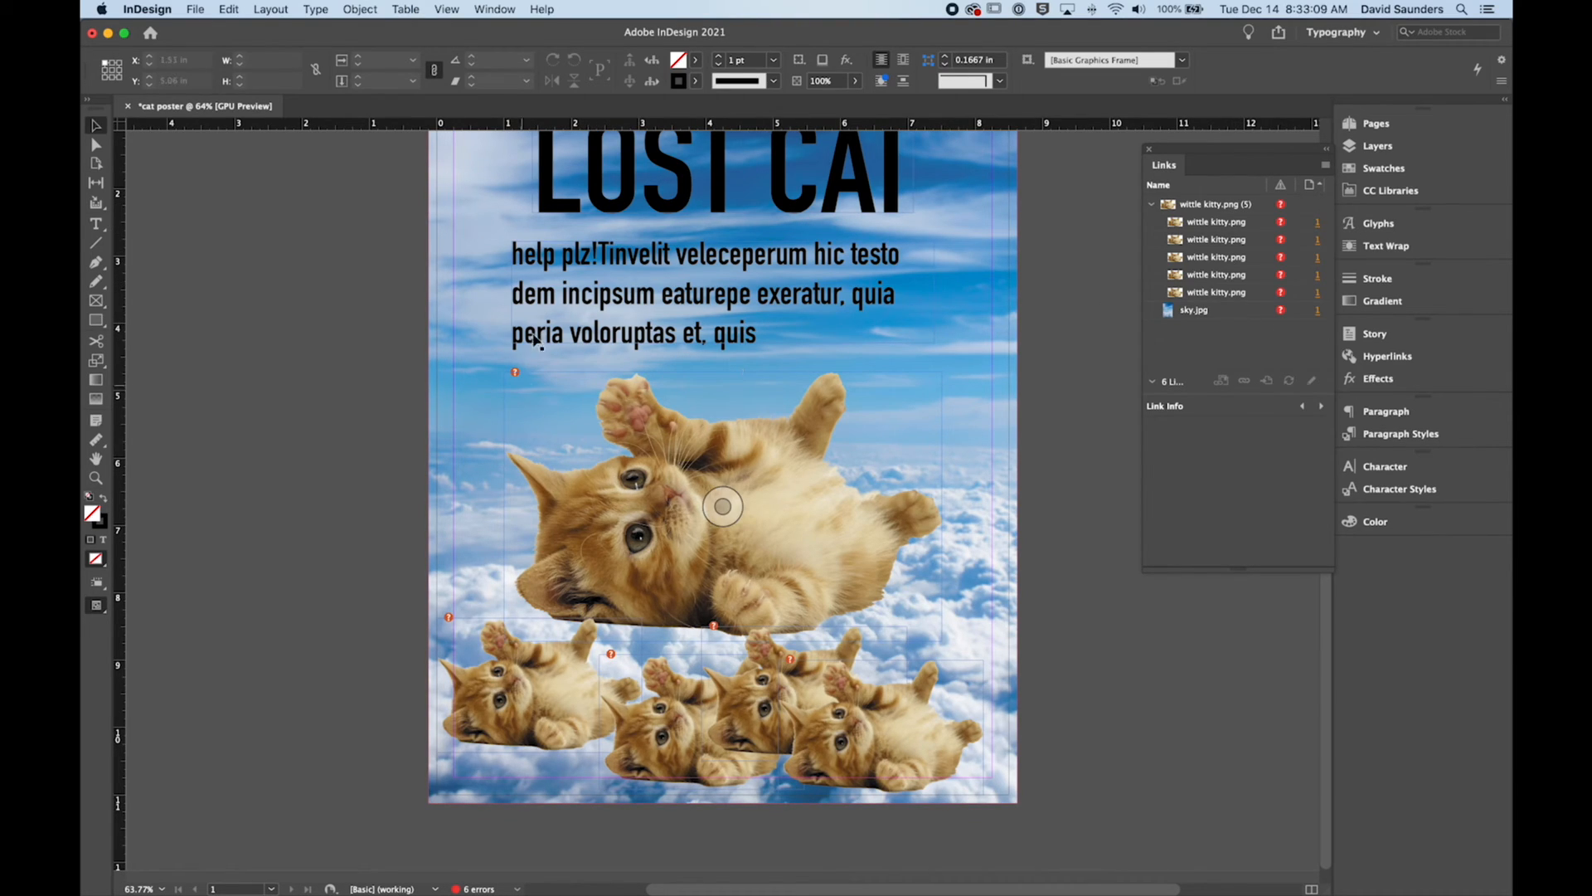
{"action": "double_click", "coordinate": [1282, 205]}
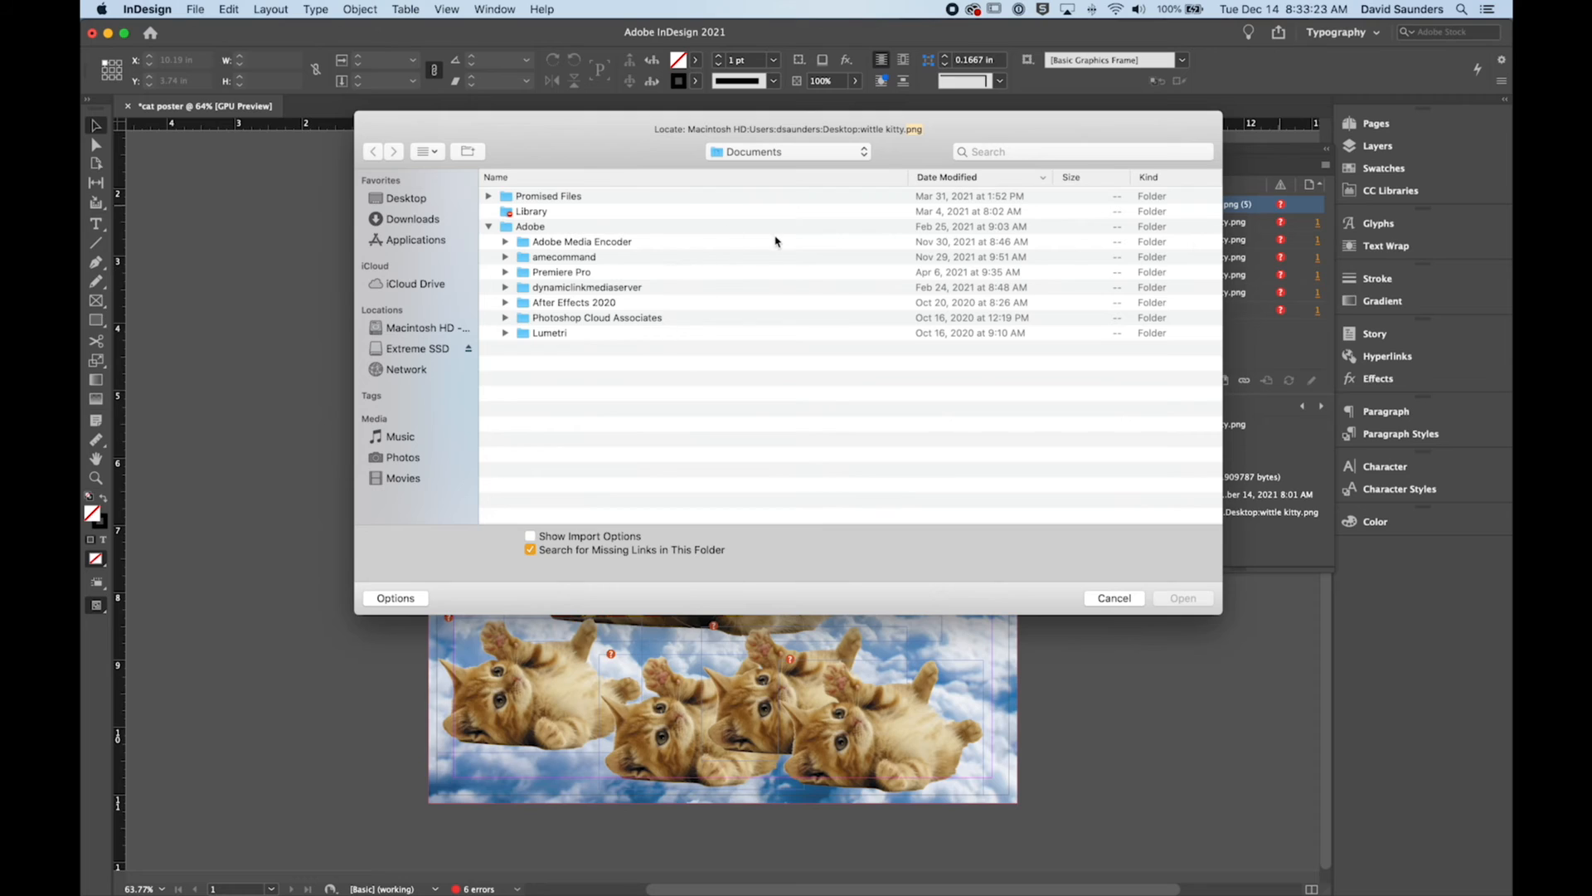
{"action": "left_click", "coordinate": [409, 200]}
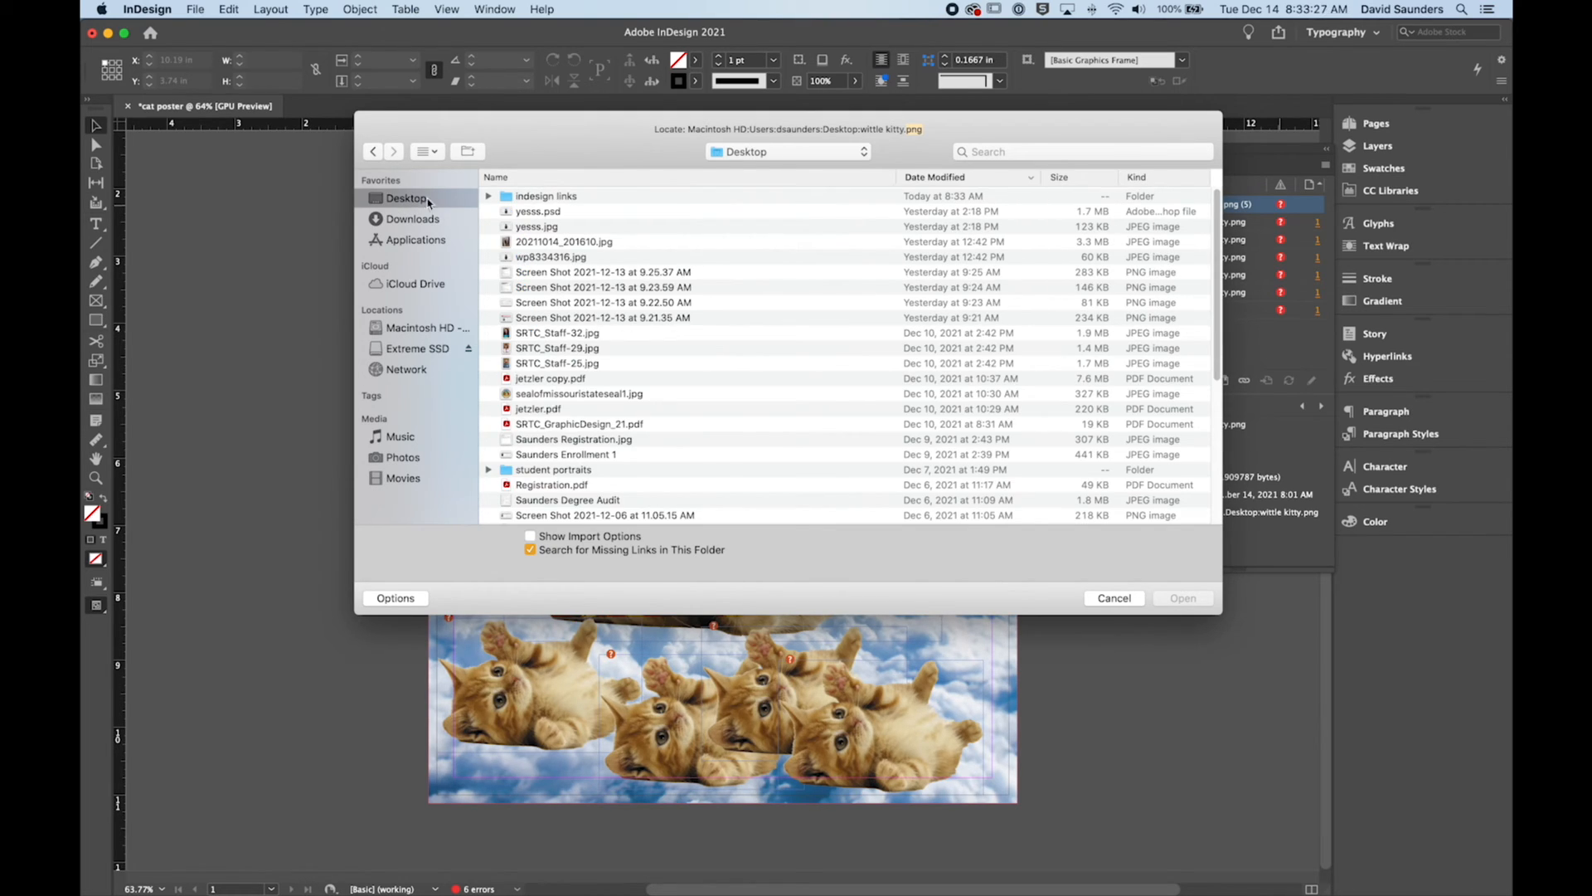
{"action": "double_click", "coordinate": [547, 197]}
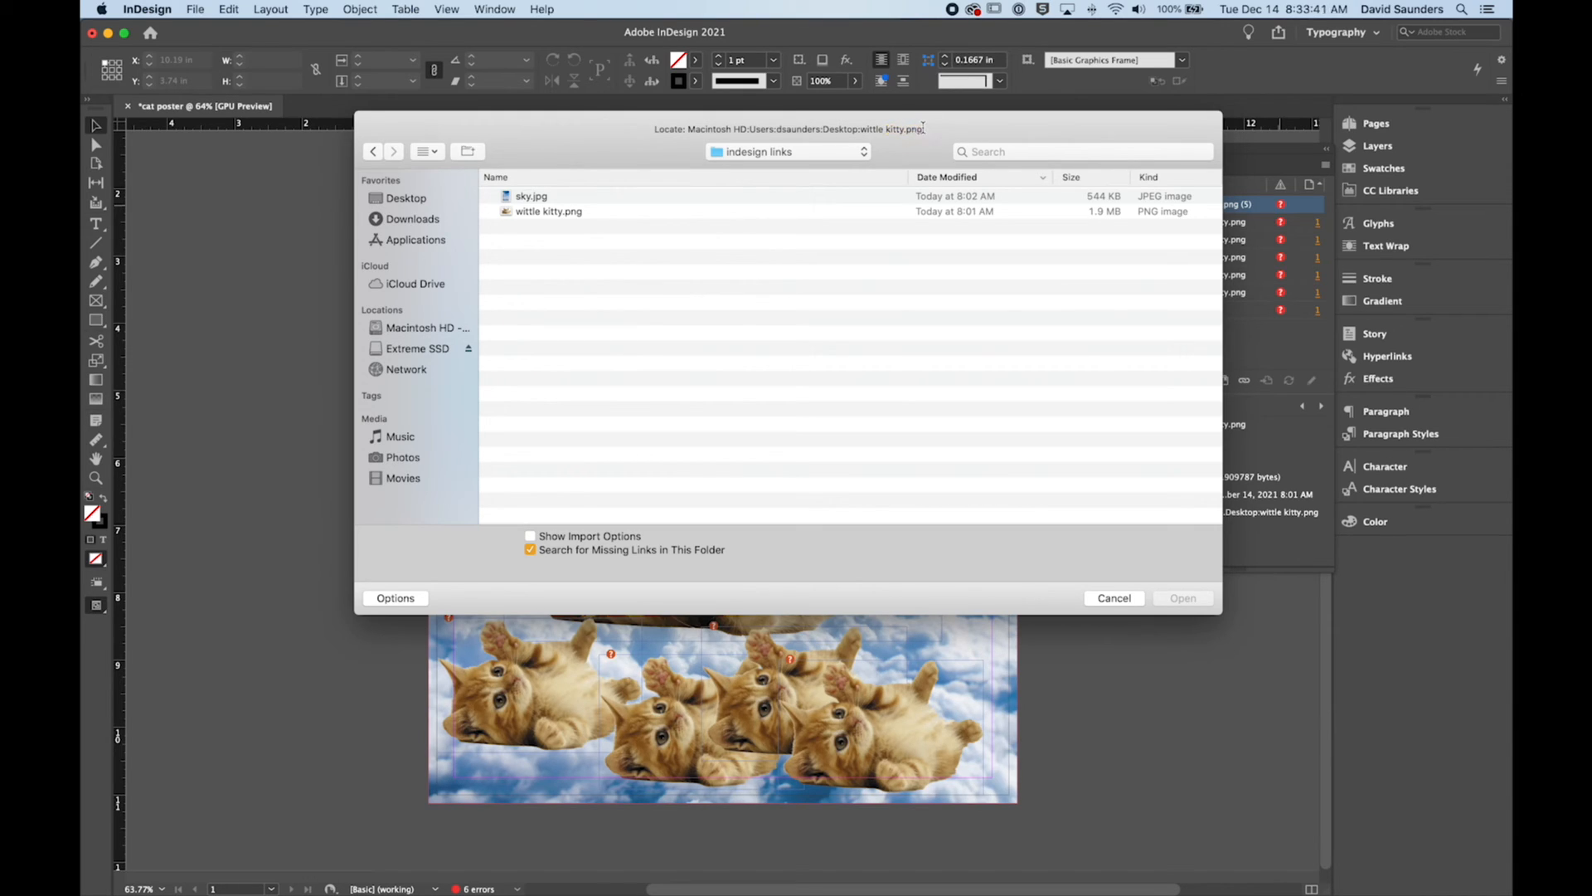
{"action": "left_click_drag", "start_coordinate": [860, 128], "coordinate": [922, 128]}
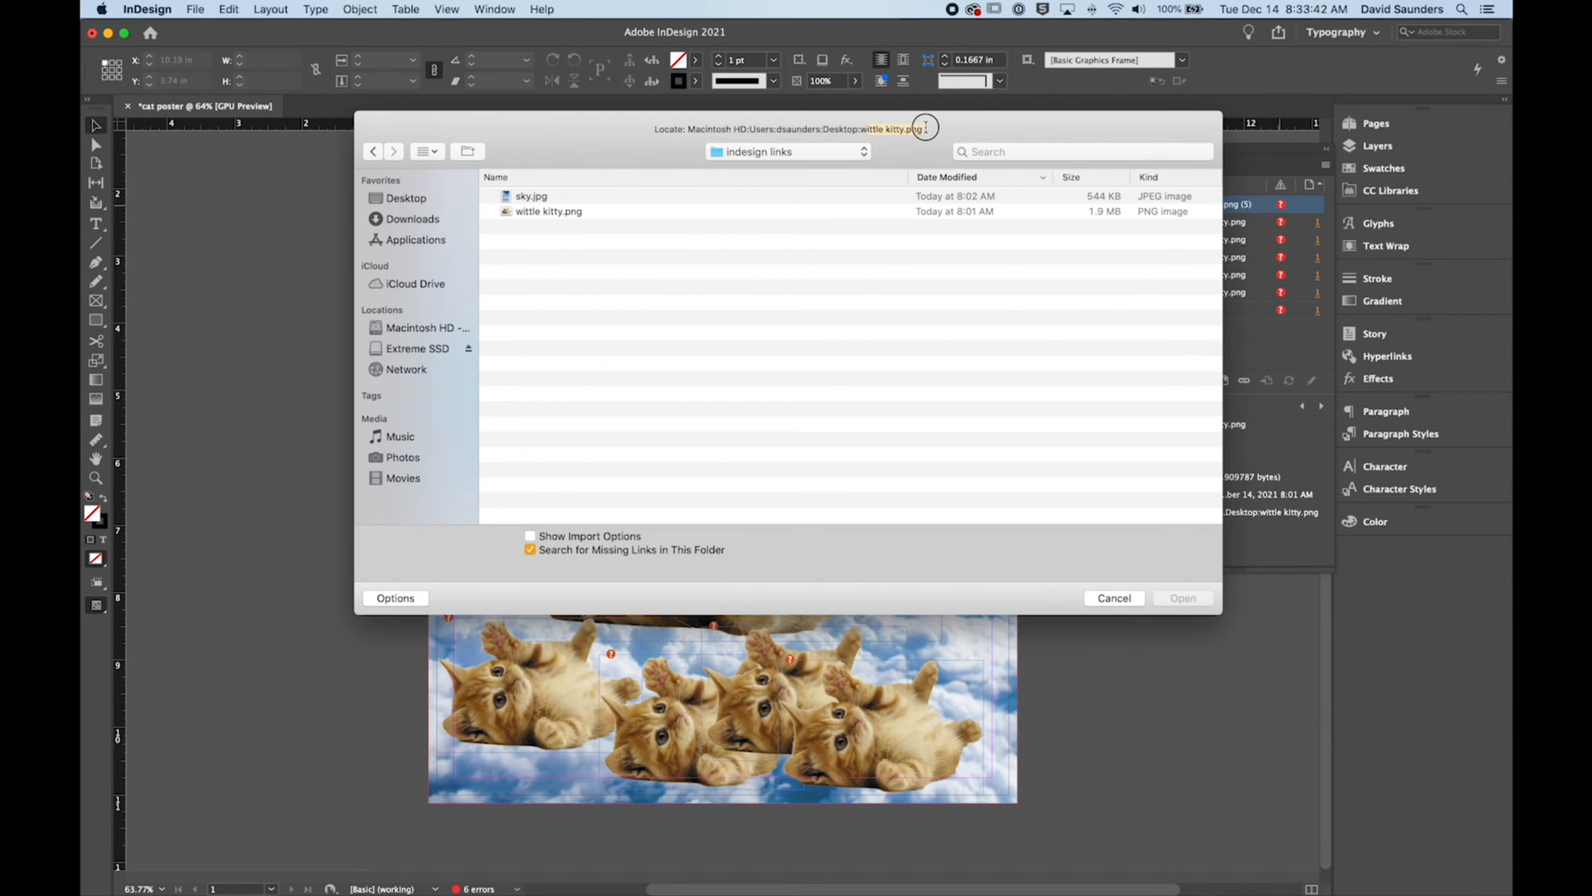
{"action": "left_click", "coordinate": [535, 213]}
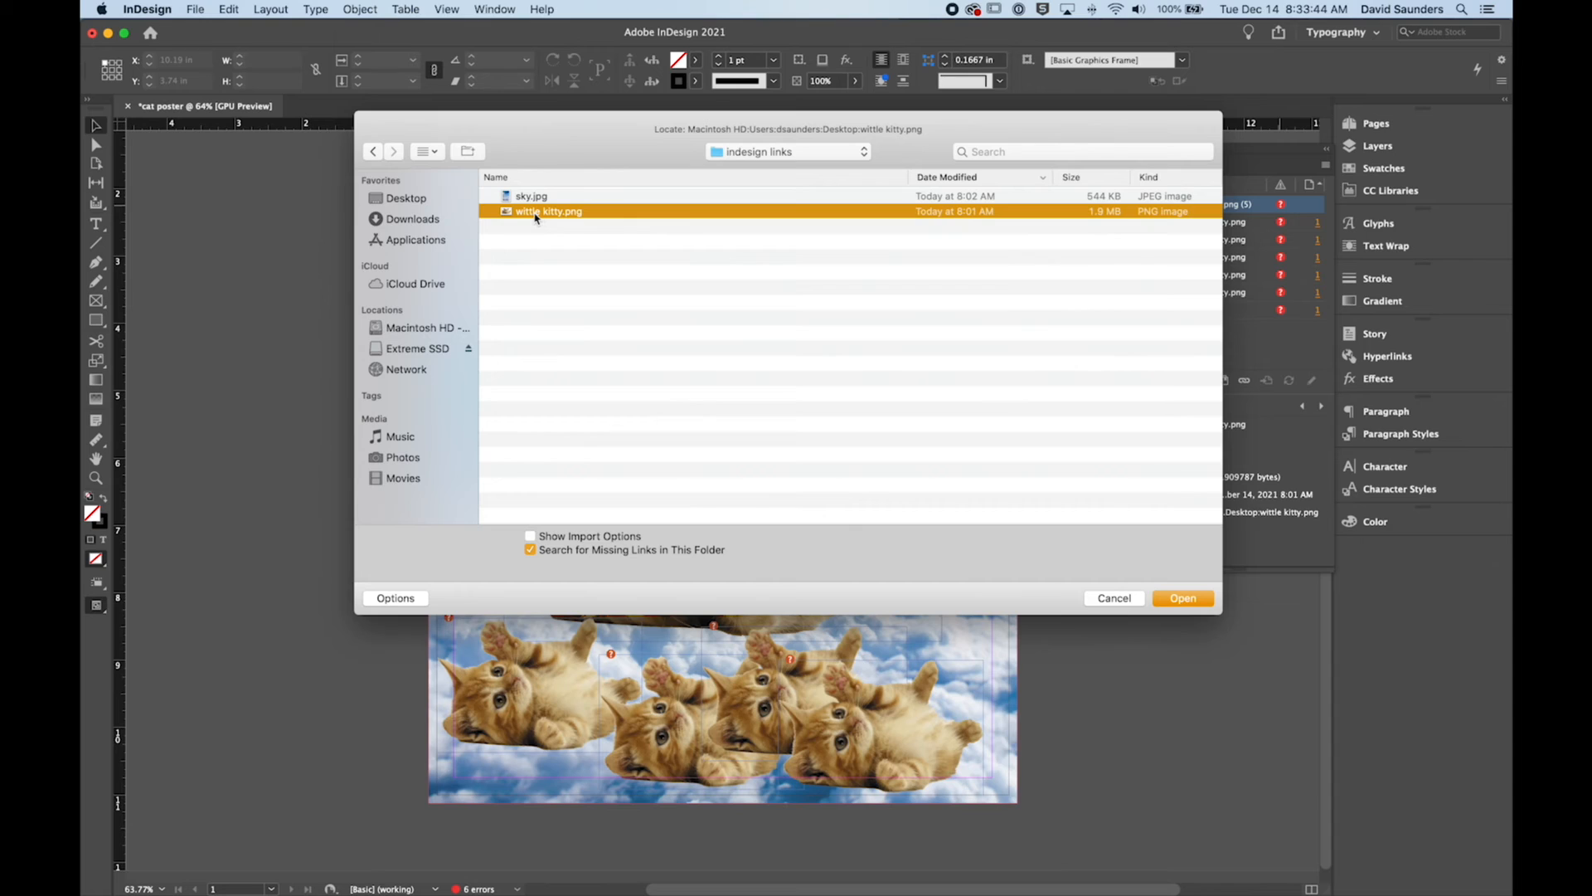
{"action": "left_click", "coordinate": [1183, 599]}
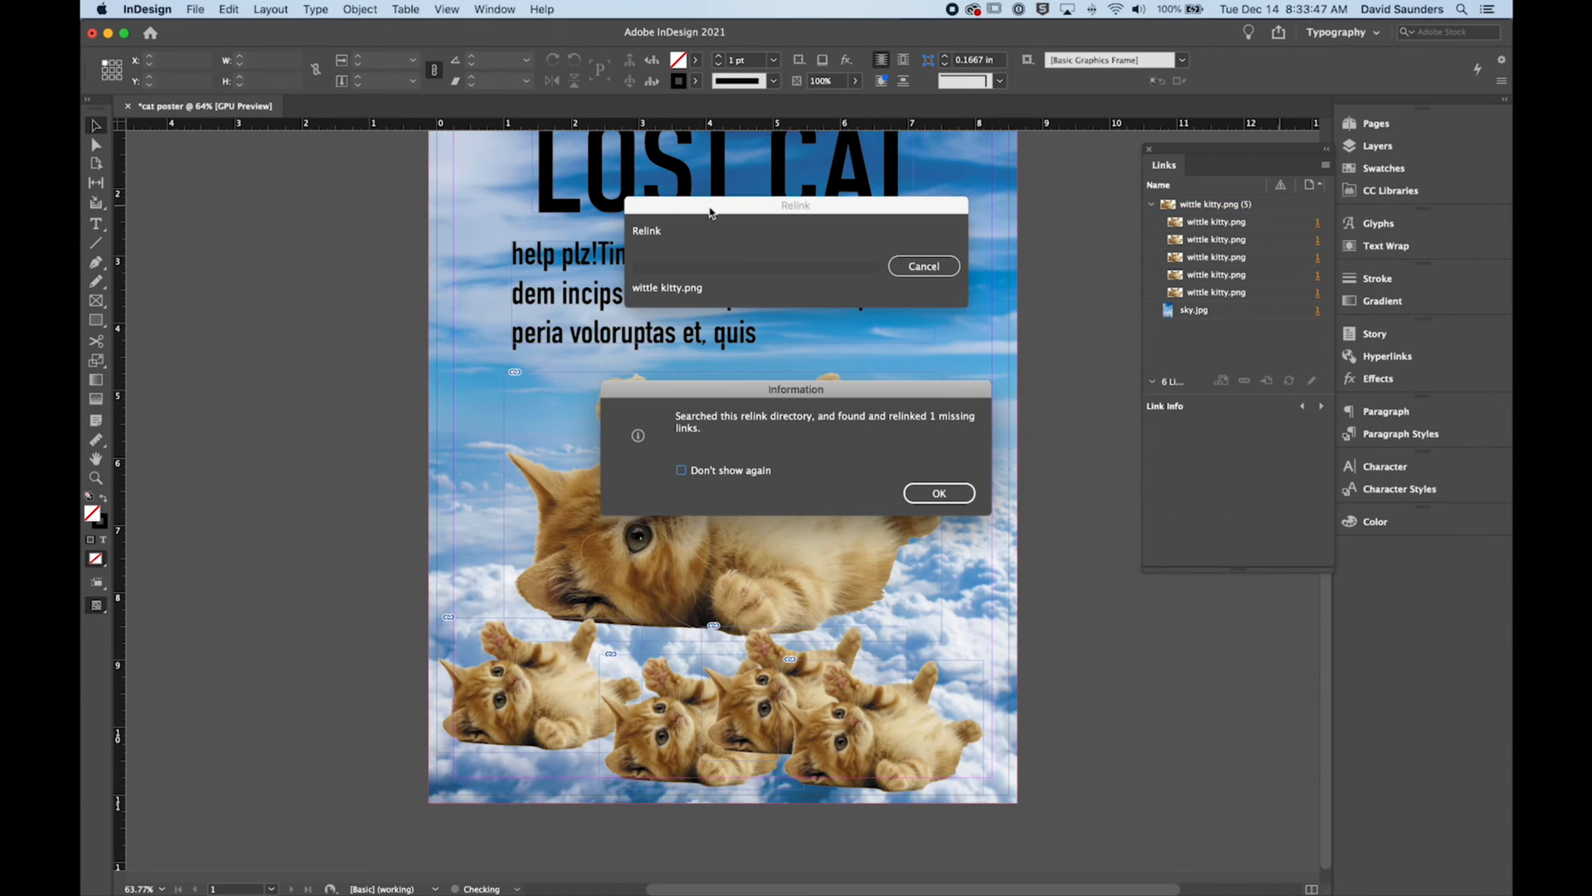
Step: Set the relink information message not to show again and dismiss it
{"action": "left_click_drag", "start_coordinate": [792, 394], "coordinate": [778, 383]}
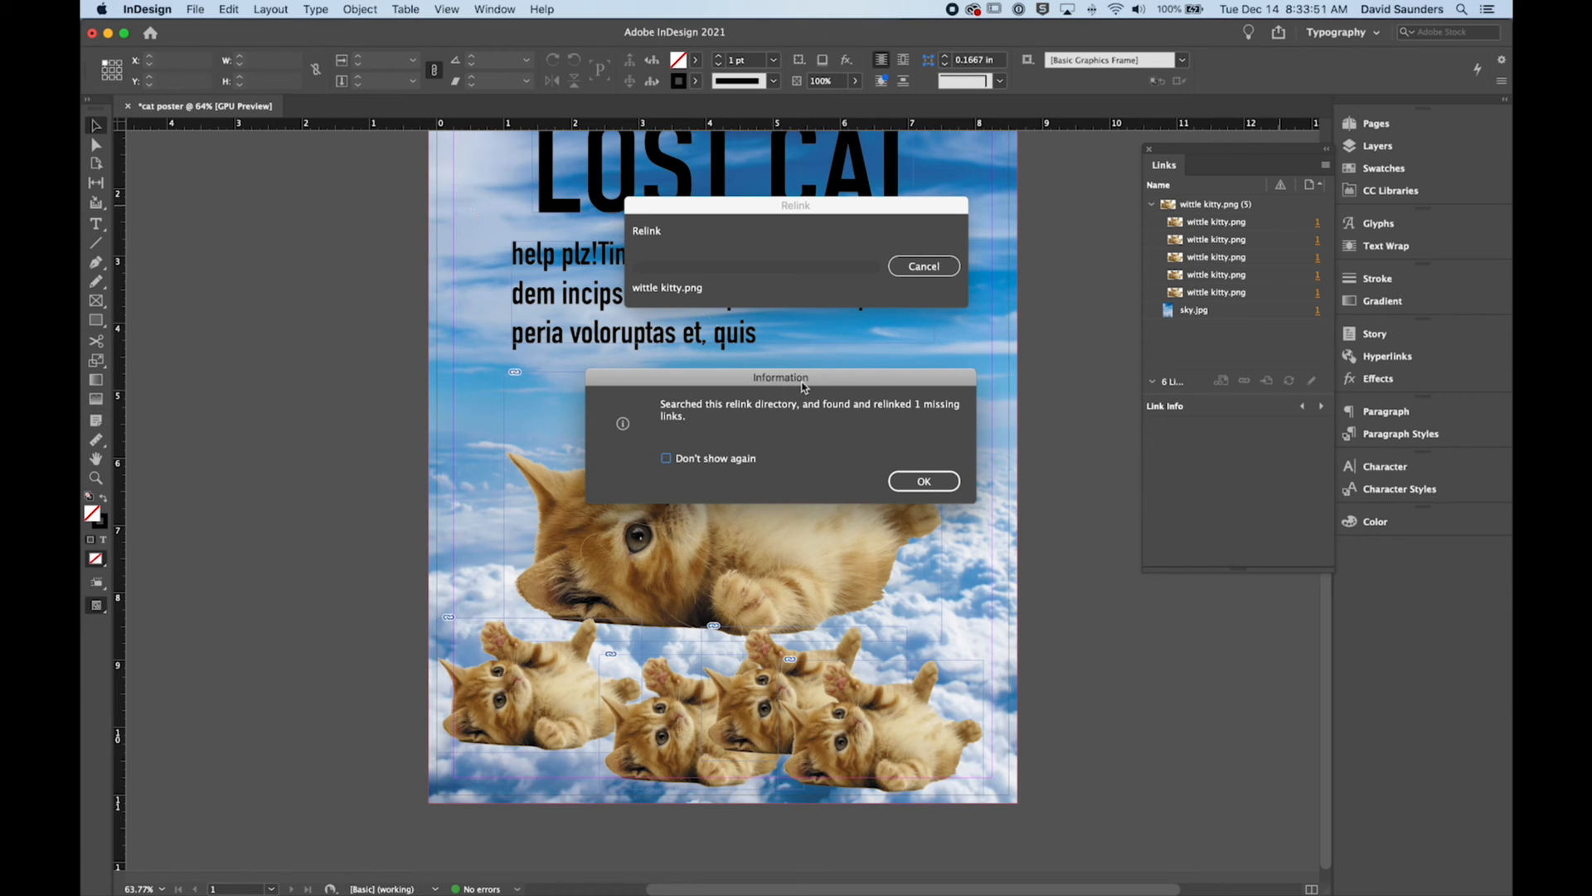
{"action": "left_click_drag", "start_coordinate": [850, 392], "coordinate": [840, 380]}
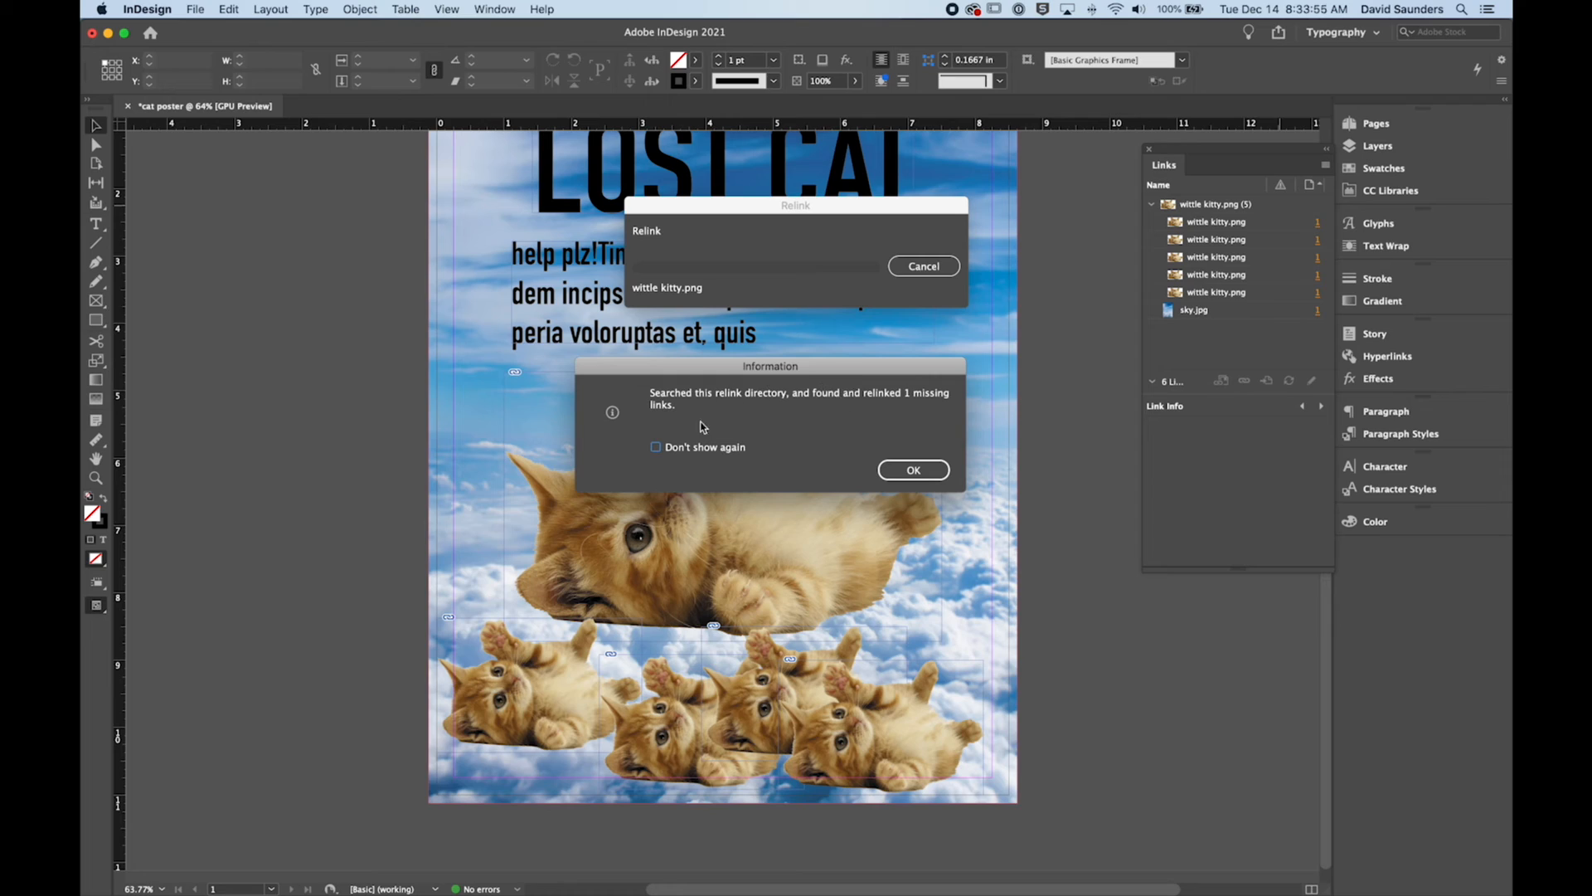
{"action": "left_click", "coordinate": [657, 447]}
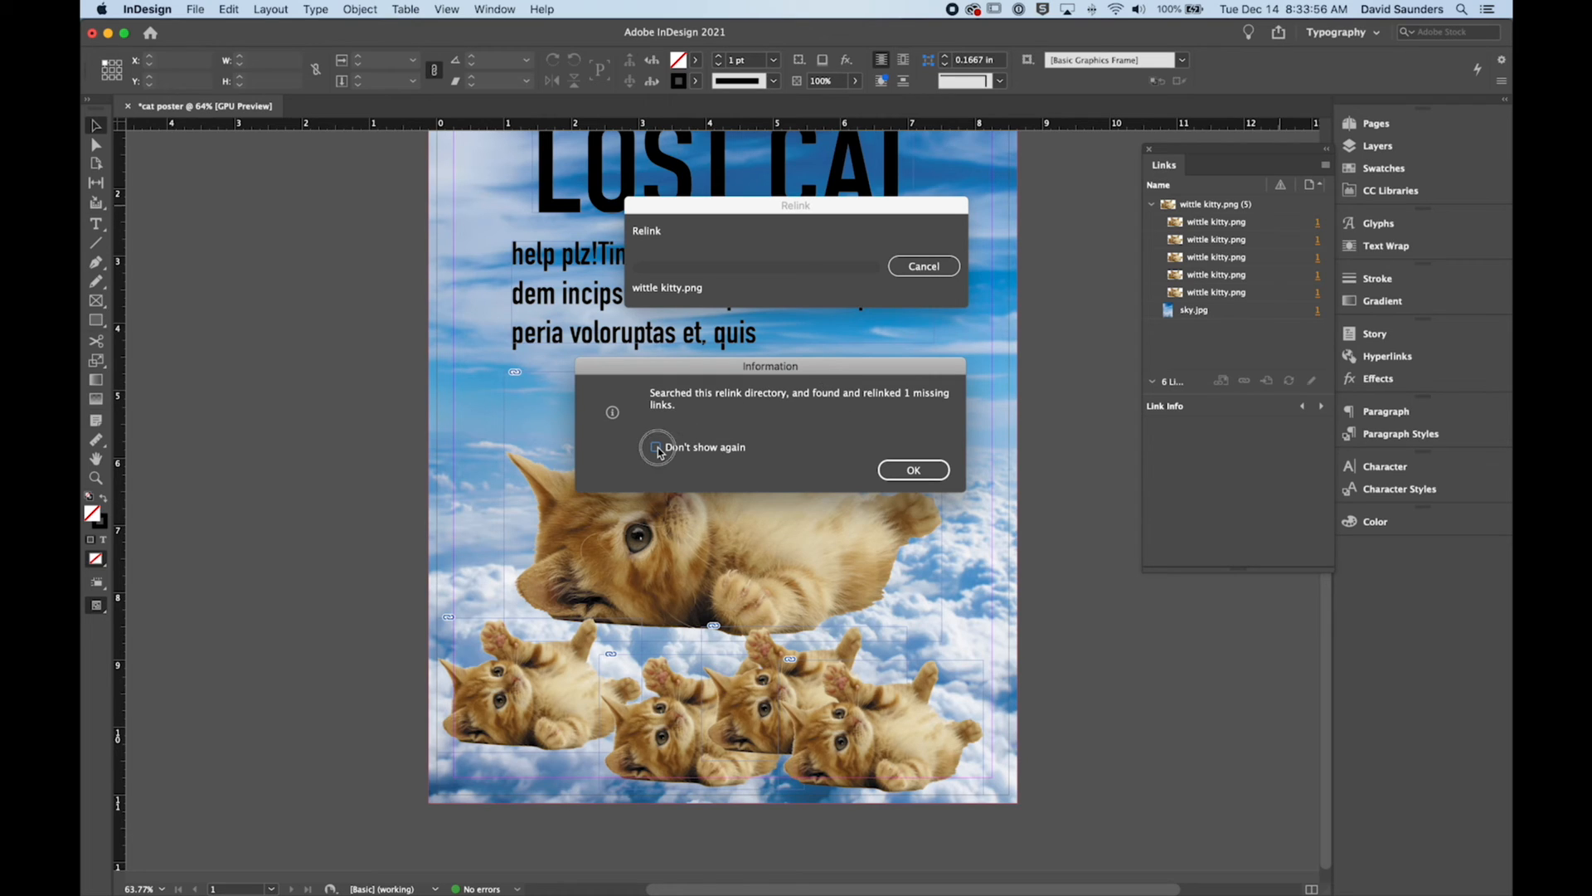
{"action": "left_click", "coordinate": [906, 473]}
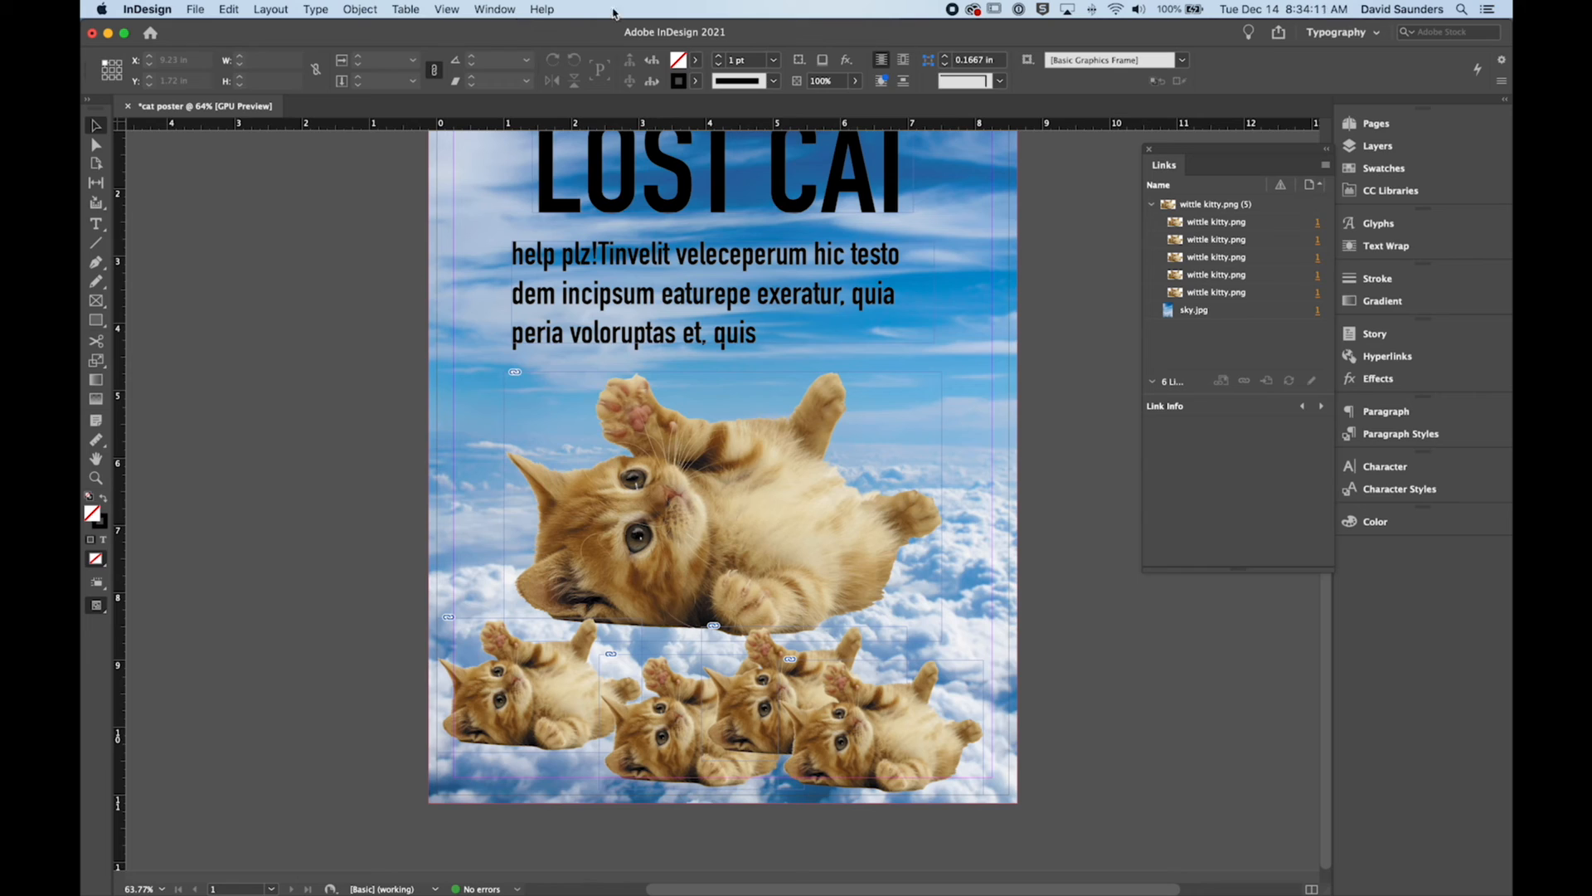
{"action": "left_click", "coordinate": [497, 10]}
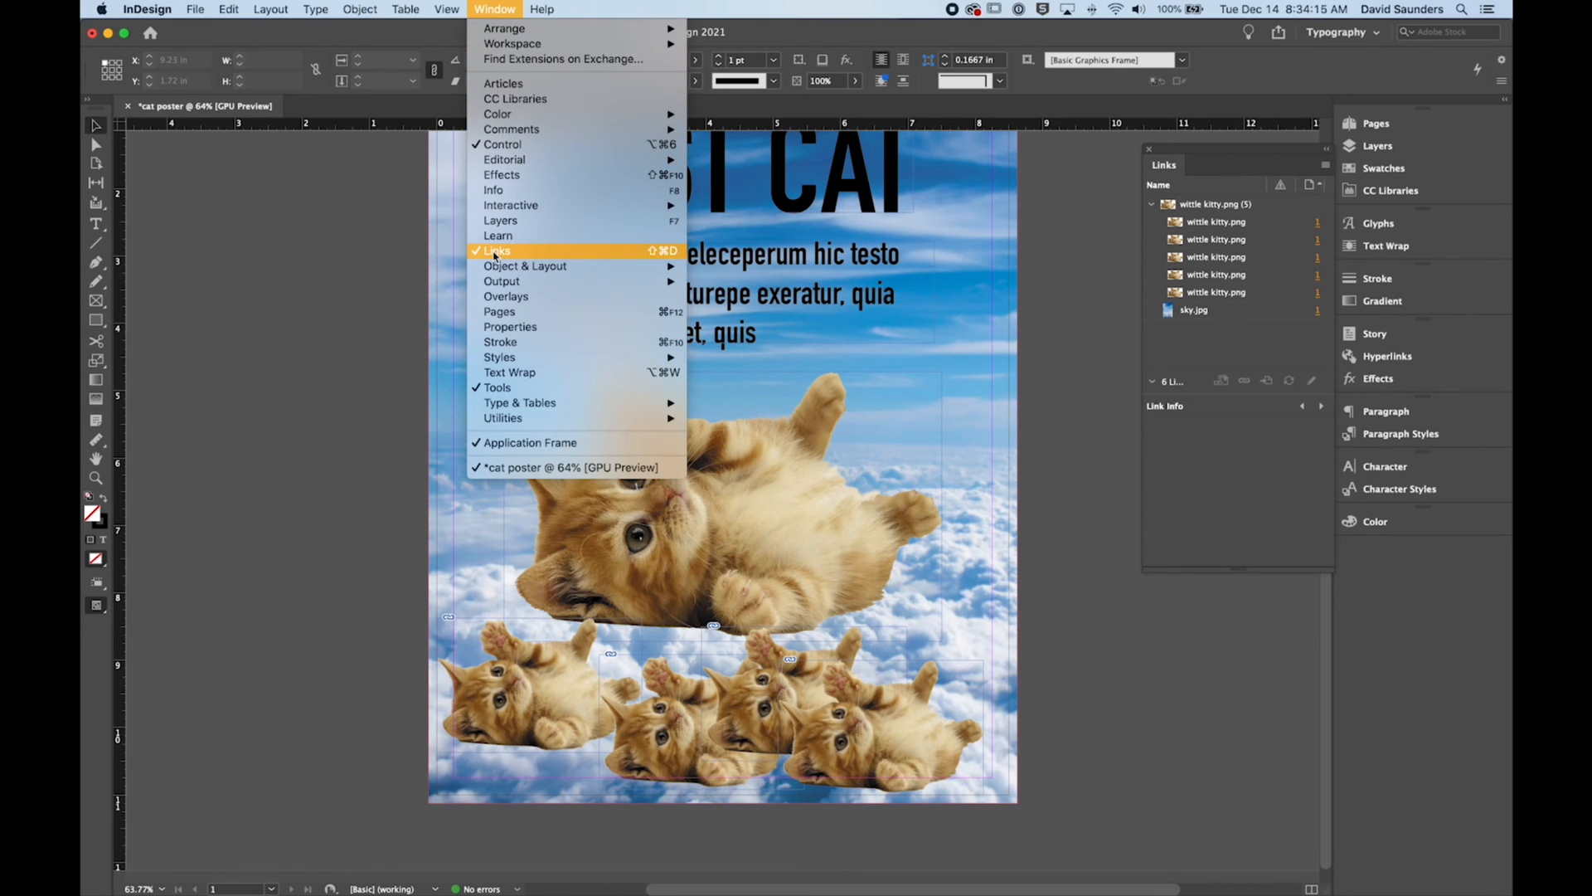
{"action": "left_click", "coordinate": [495, 252]}
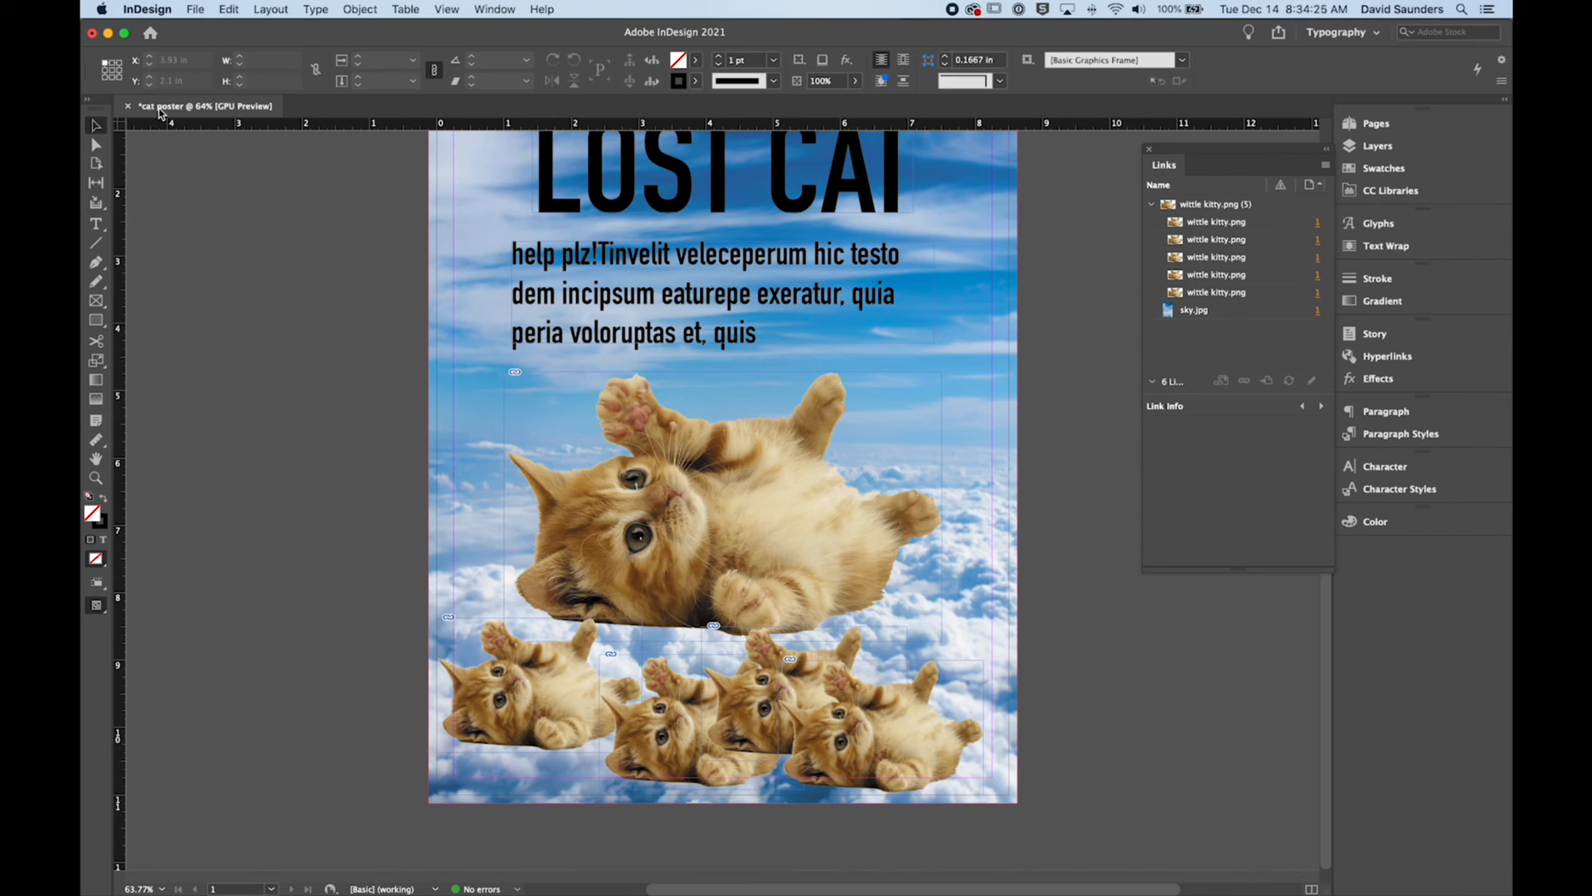
Step: Save the document as "cat poster" in InDesign 2021 document format inside the "indesign links" folder
{"action": "key", "text": "super+s"}
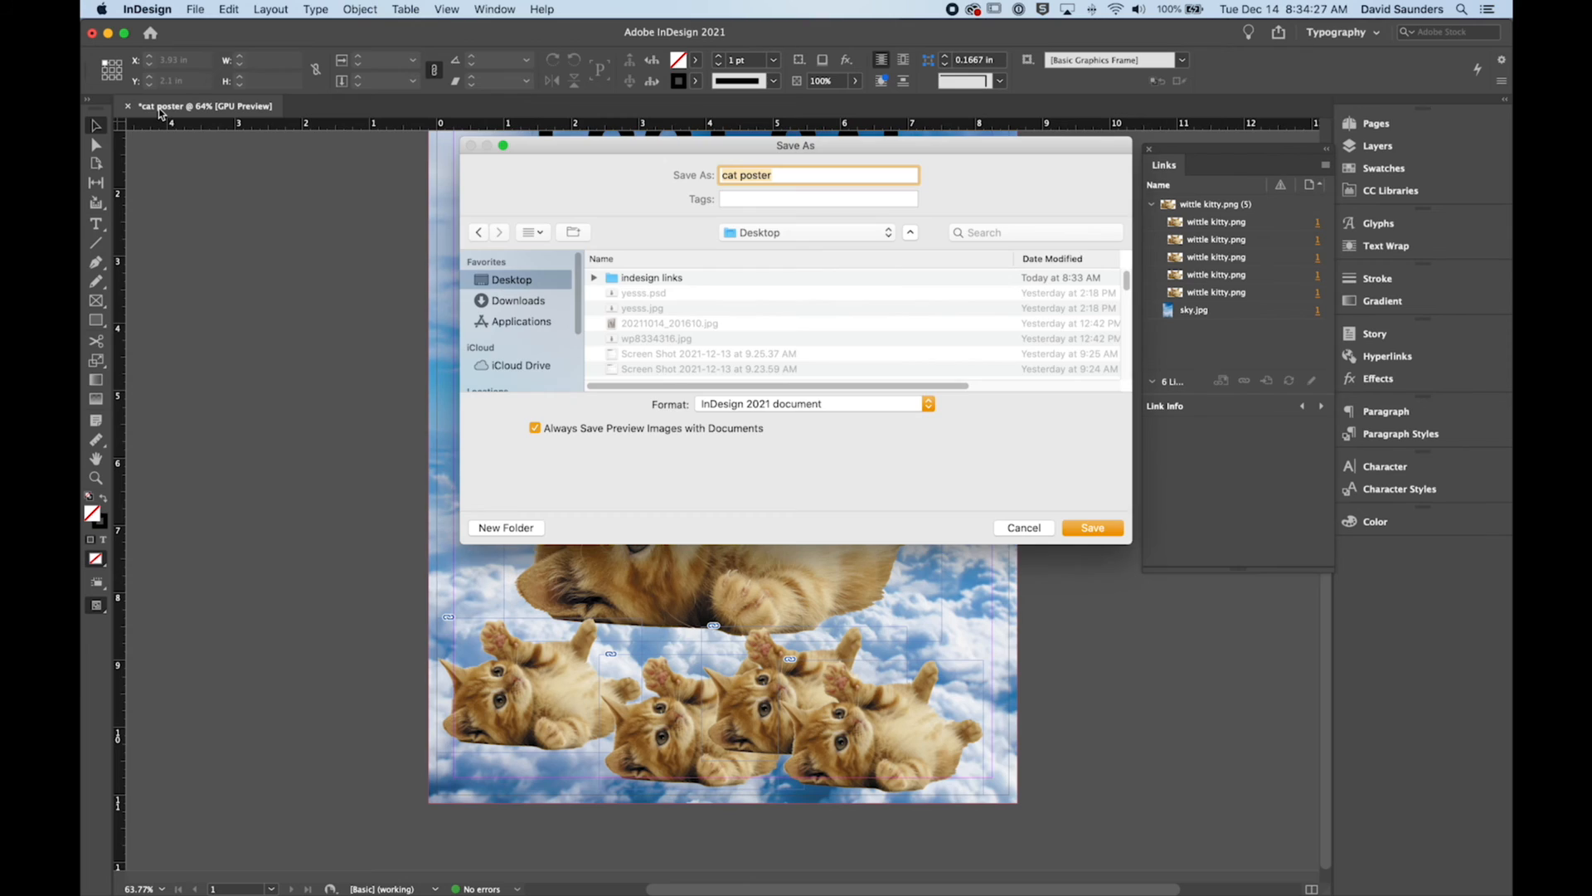
{"action": "left_click", "coordinate": [759, 174]}
{"action": "left_click", "coordinate": [773, 233]}
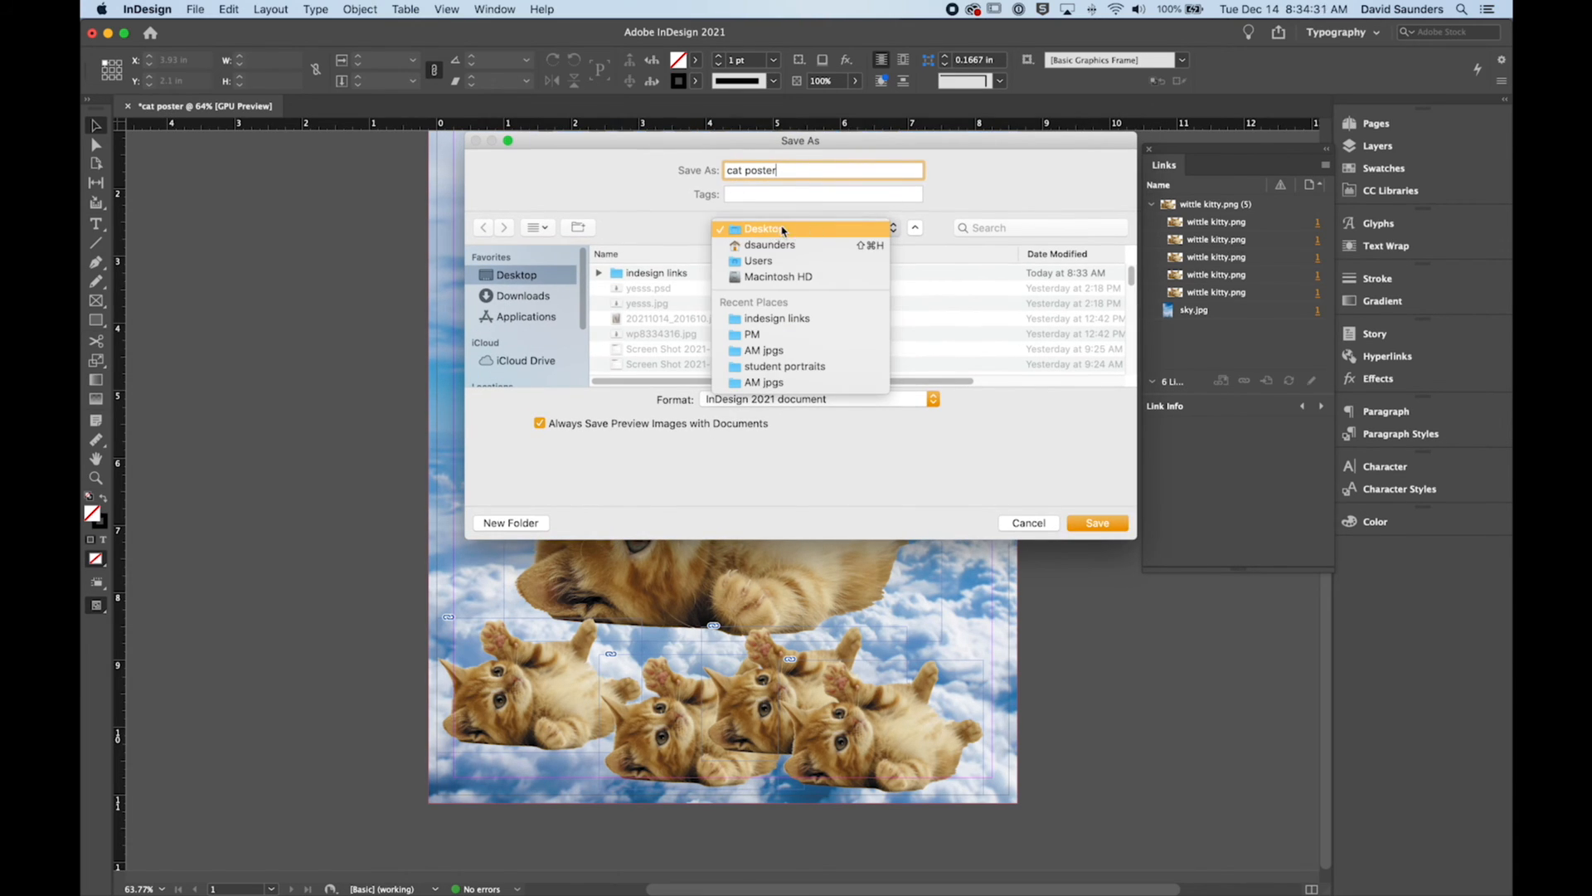
{"action": "left_click", "coordinate": [689, 230]}
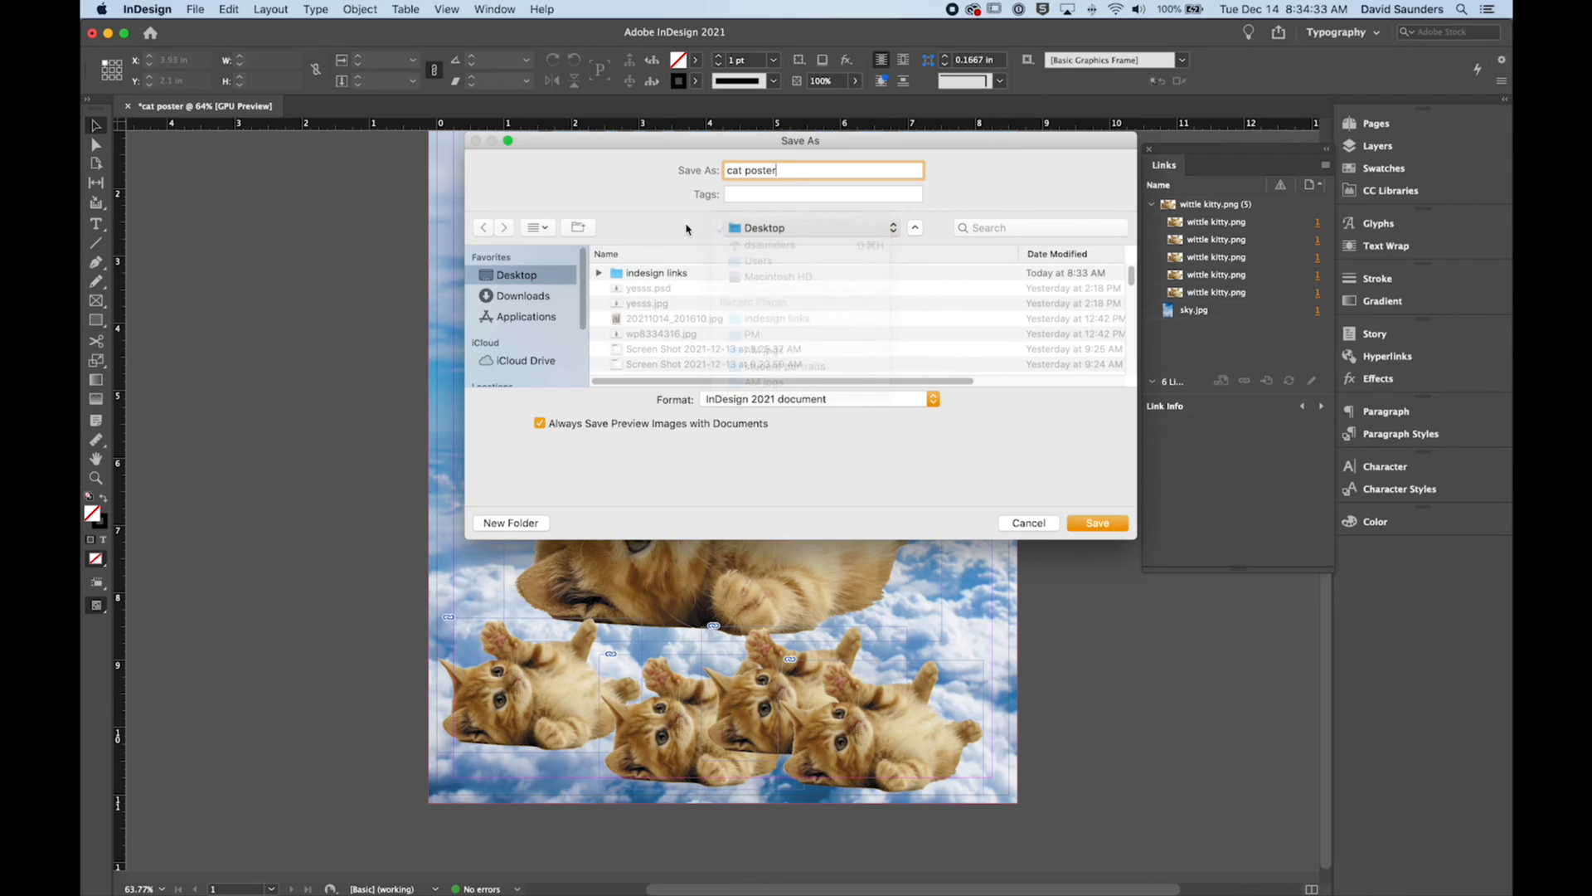
{"action": "left_click", "coordinate": [649, 276]}
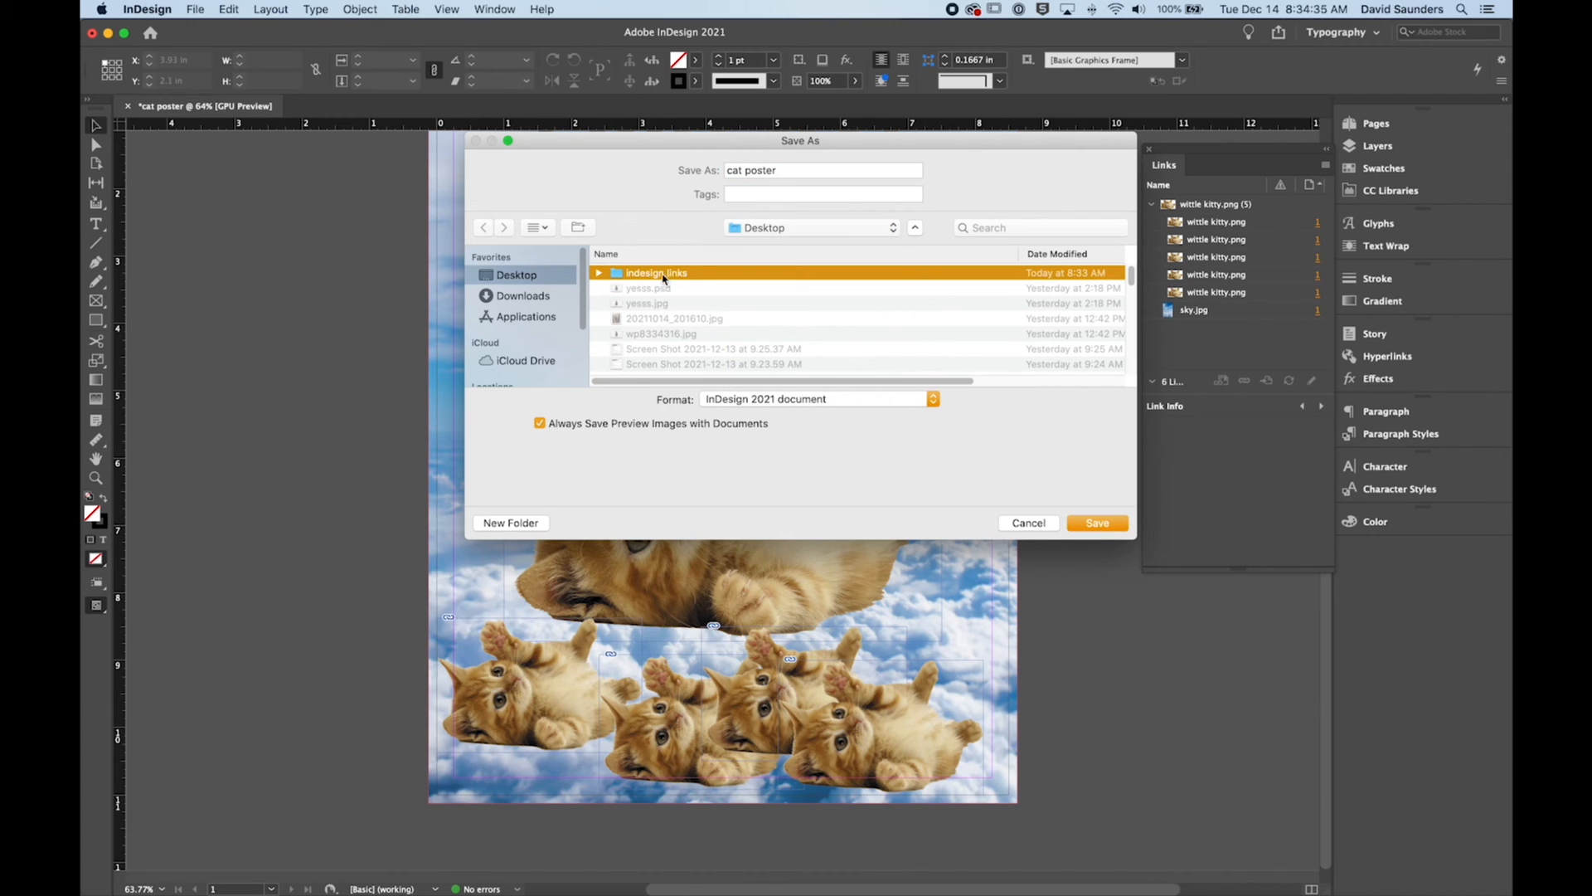
{"action": "left_click", "coordinate": [1101, 523]}
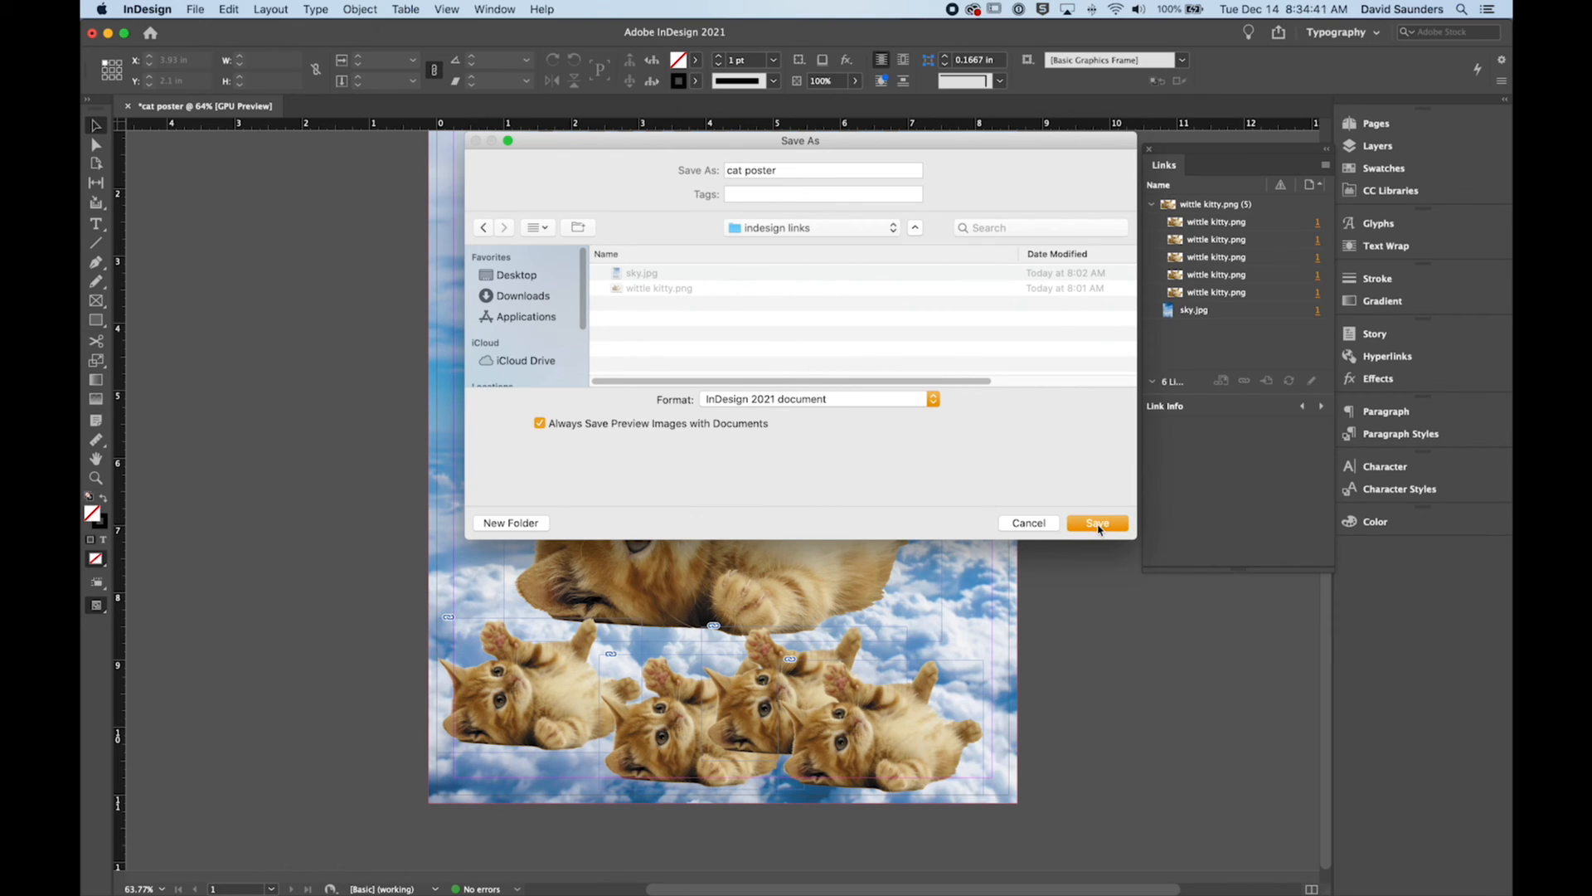
{"action": "left_click", "coordinate": [1098, 523]}
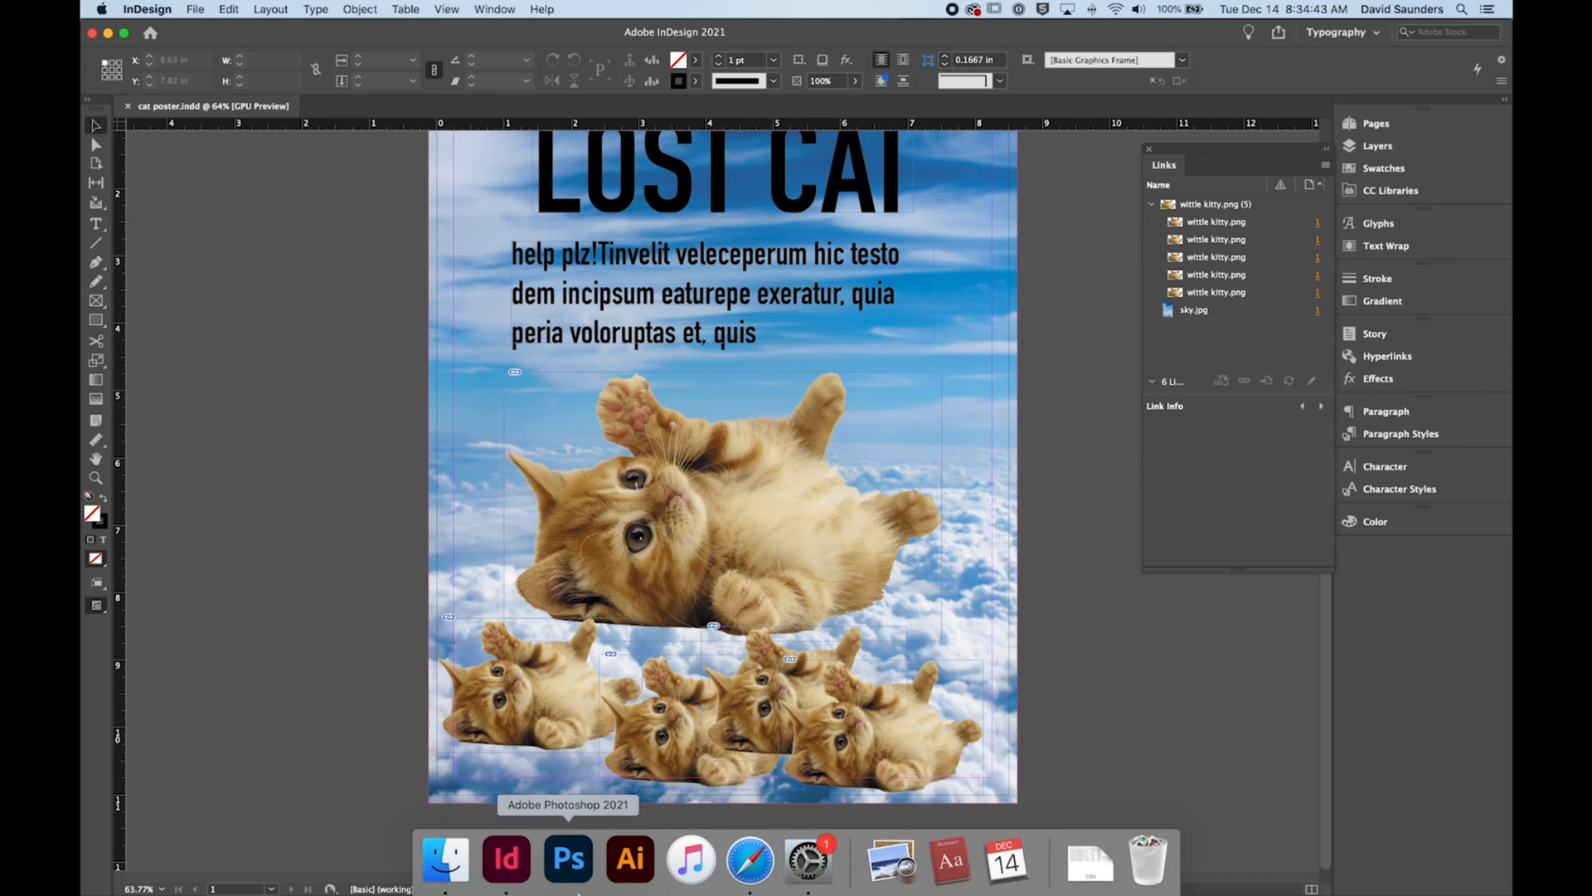
Step: Check the contents of the "indesign links" folder in Finder, and return to the poster in InDesign
{"action": "left_click", "coordinate": [471, 861]}
{"action": "double_click", "coordinate": [1115, 90]}
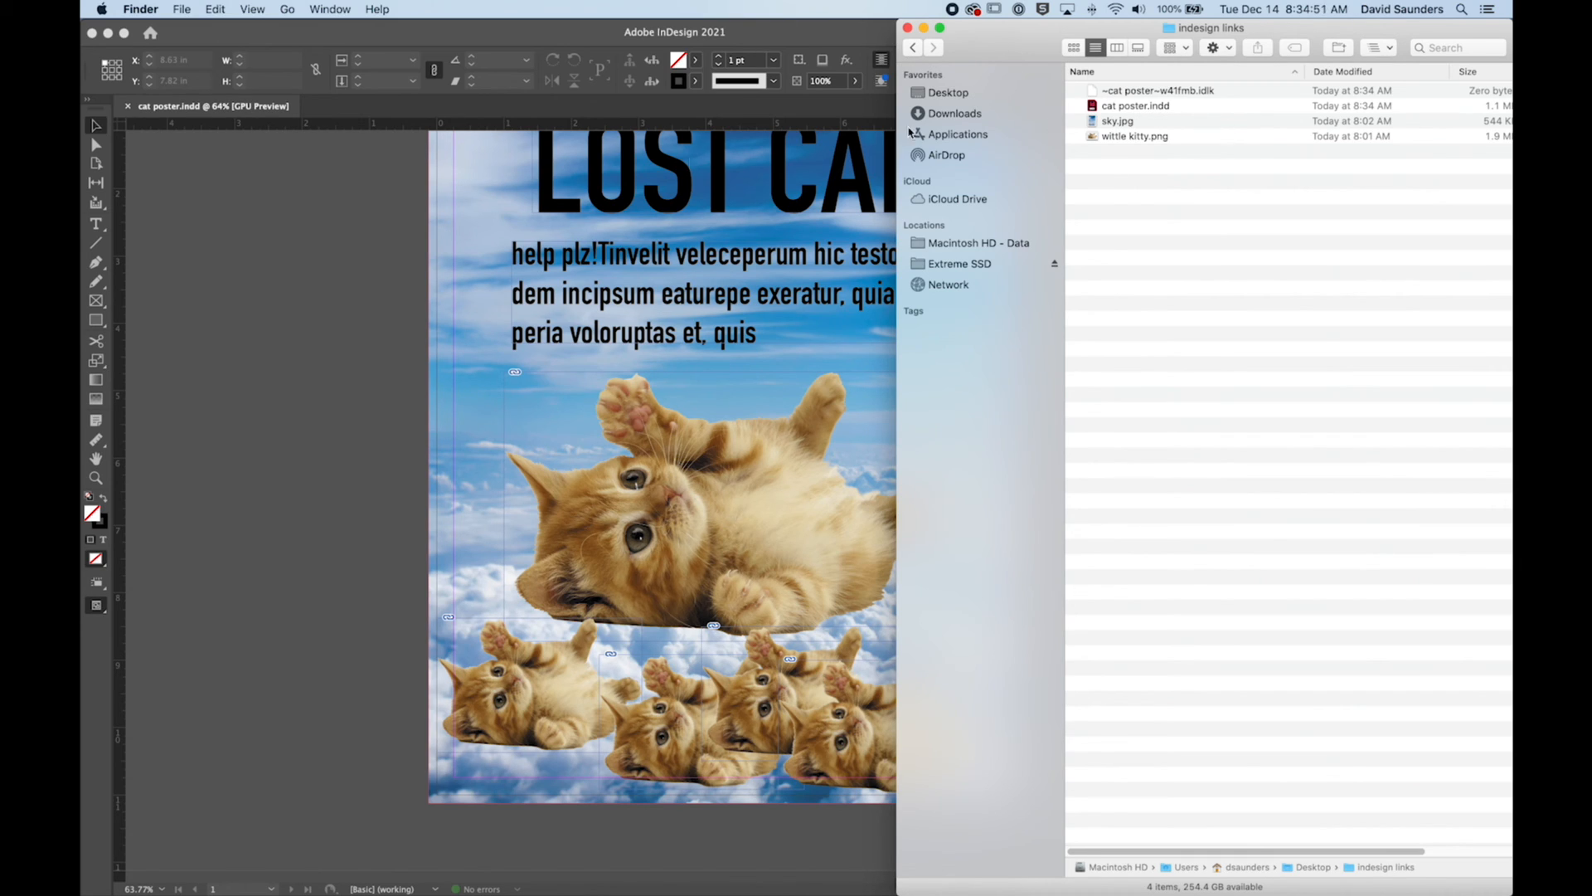
{"action": "left_click", "coordinate": [378, 235]}
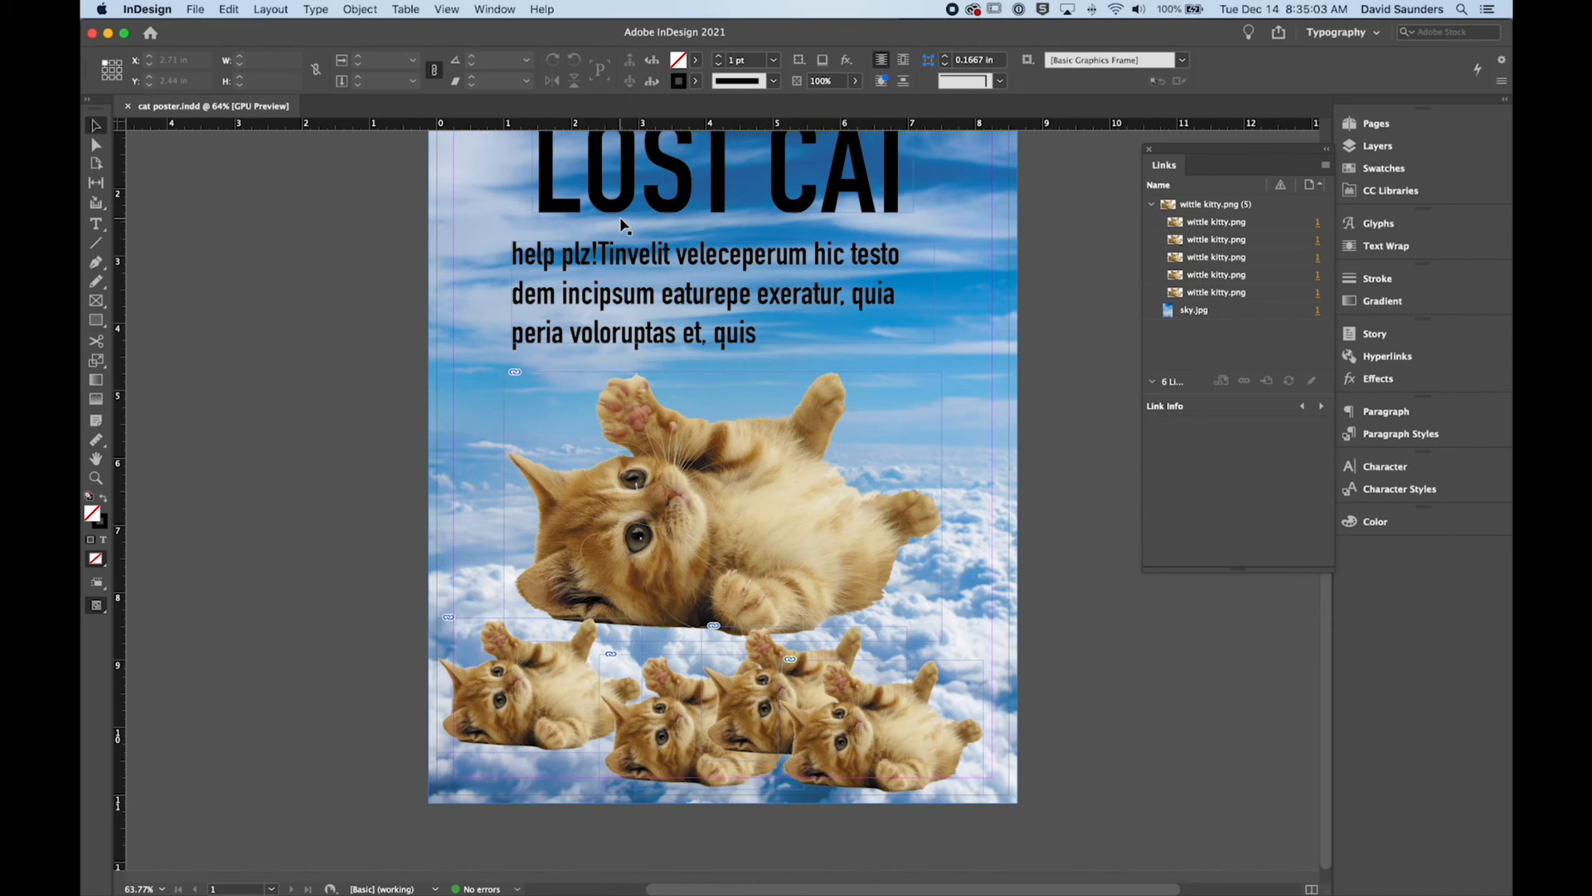
Step: Start exporting the poster as "cat poster" in Adobe PDF (Print) format to the "indesign links" folder
{"action": "key", "text": "super+e"}
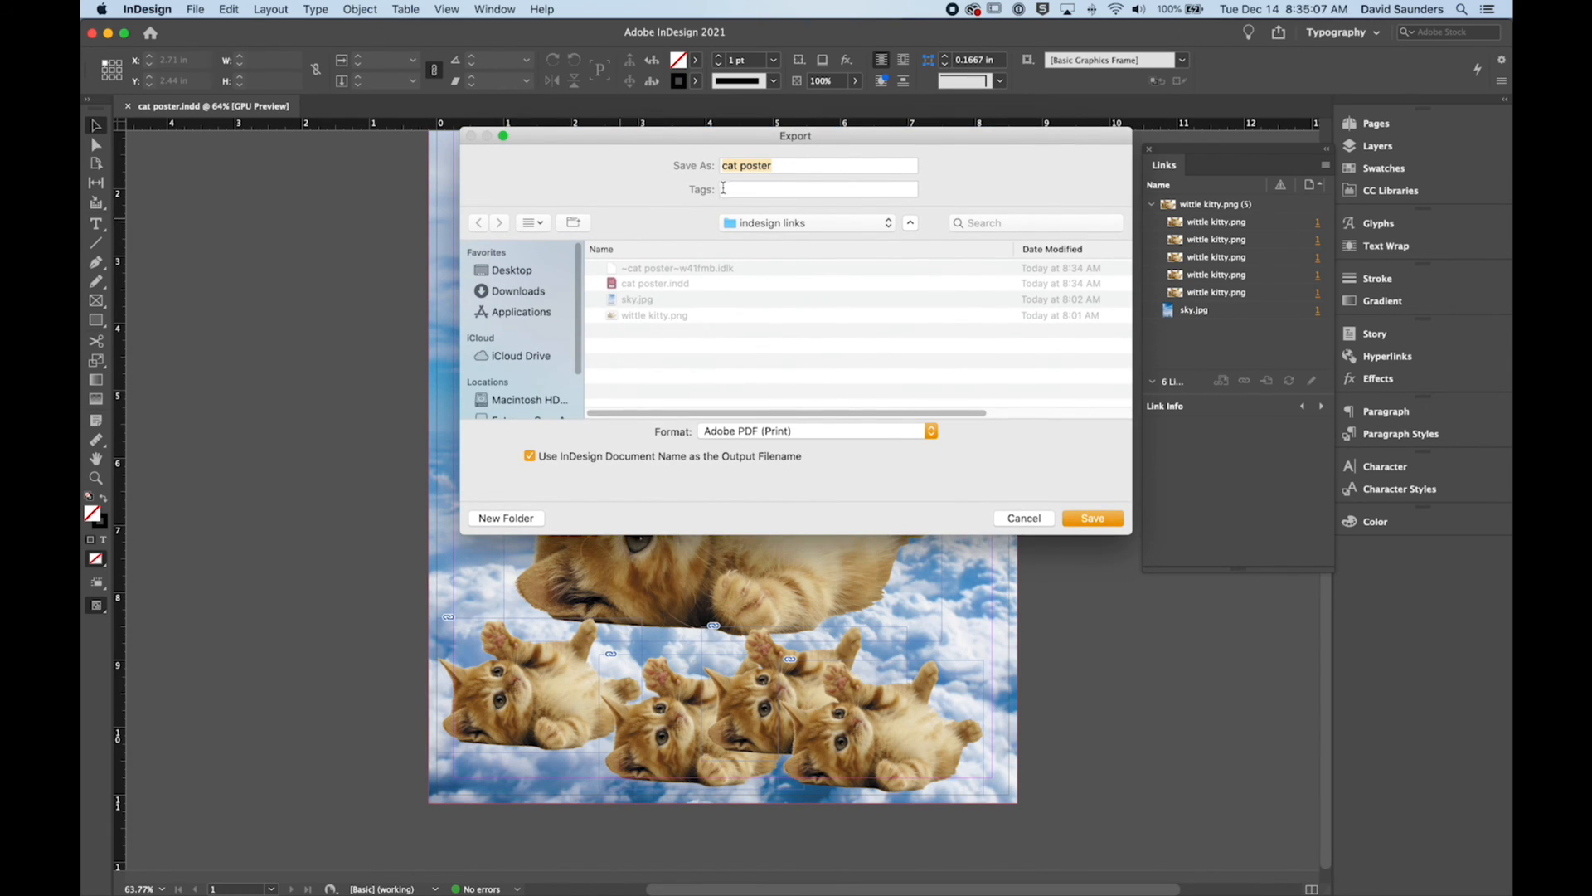
{"action": "left_click", "coordinate": [1021, 518]}
{"action": "left_click", "coordinate": [195, 9]}
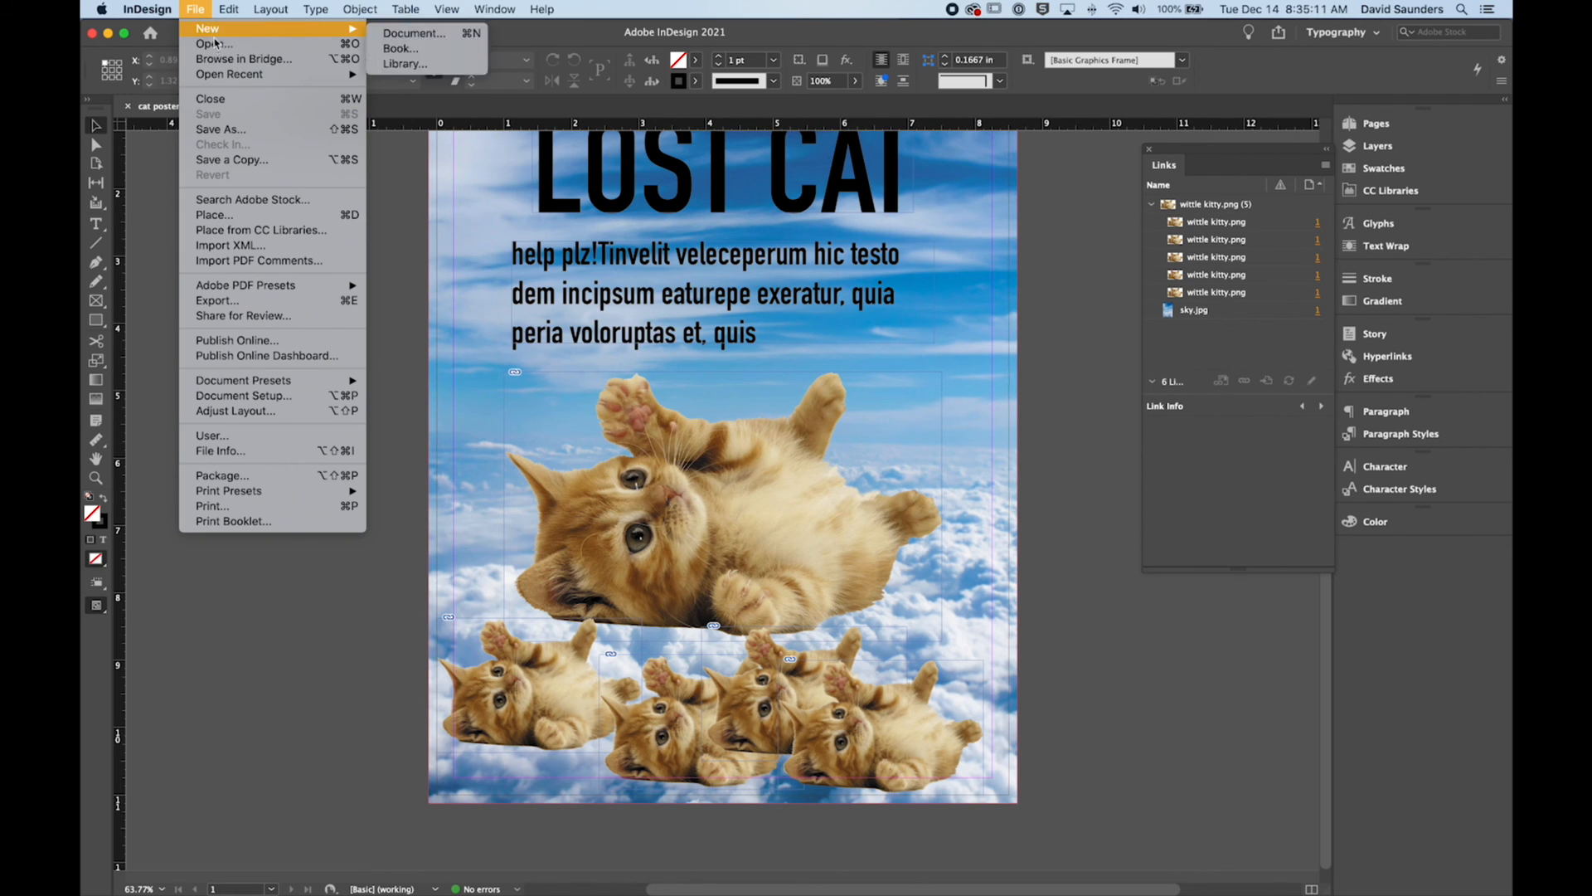
{"action": "left_click", "coordinate": [259, 302]}
{"action": "left_click_drag", "start_coordinate": [688, 137], "coordinate": [639, 162]}
{"action": "left_click", "coordinate": [732, 250]}
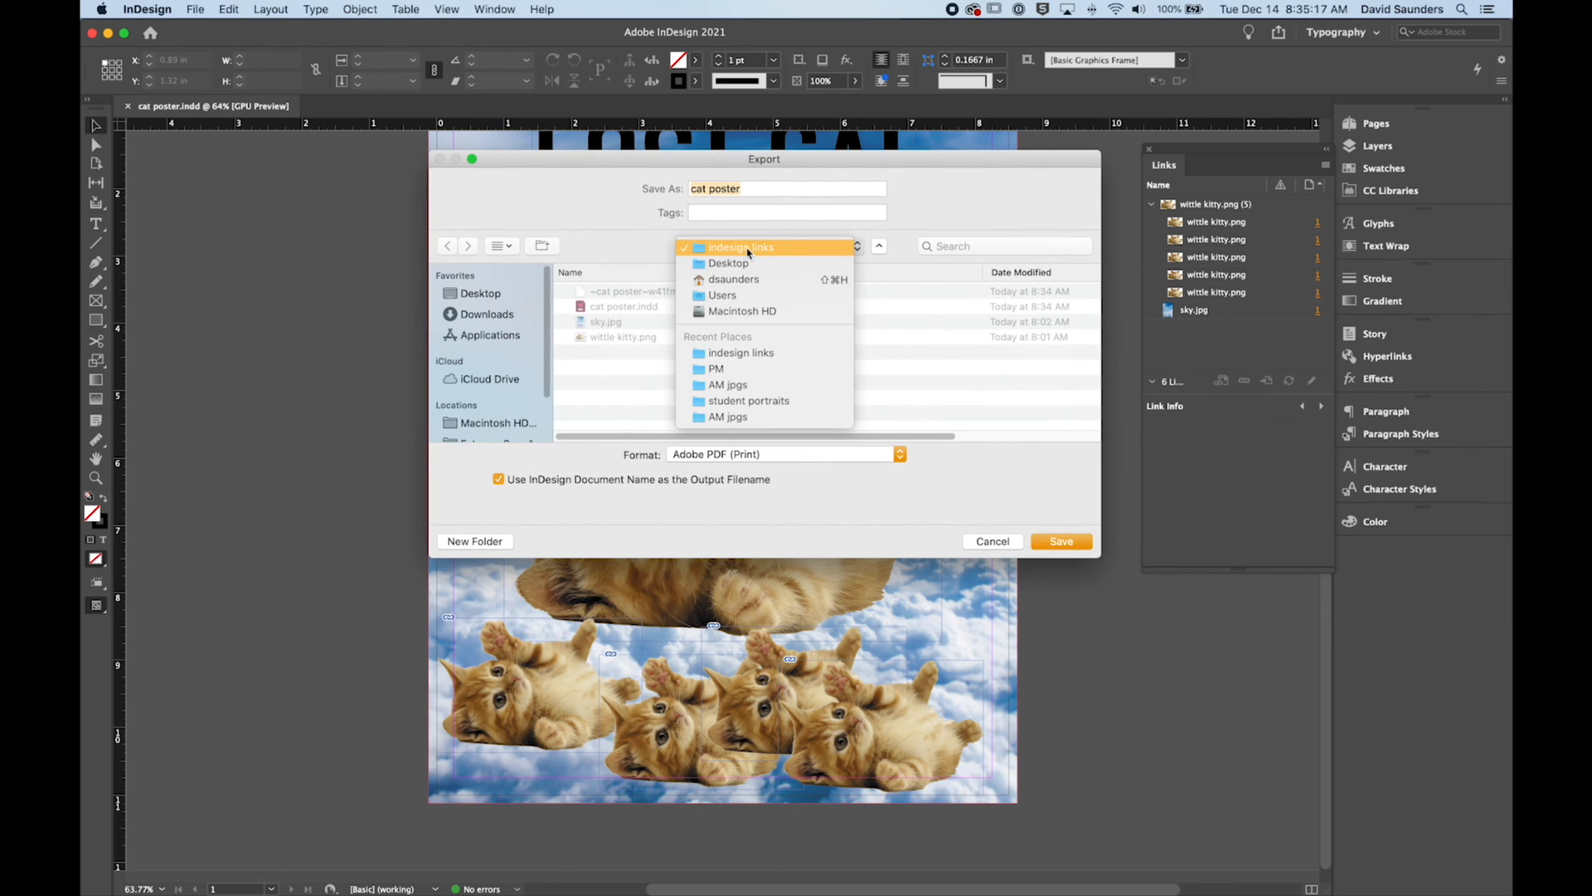
{"action": "left_click", "coordinate": [748, 249]}
{"action": "left_click", "coordinate": [700, 454]}
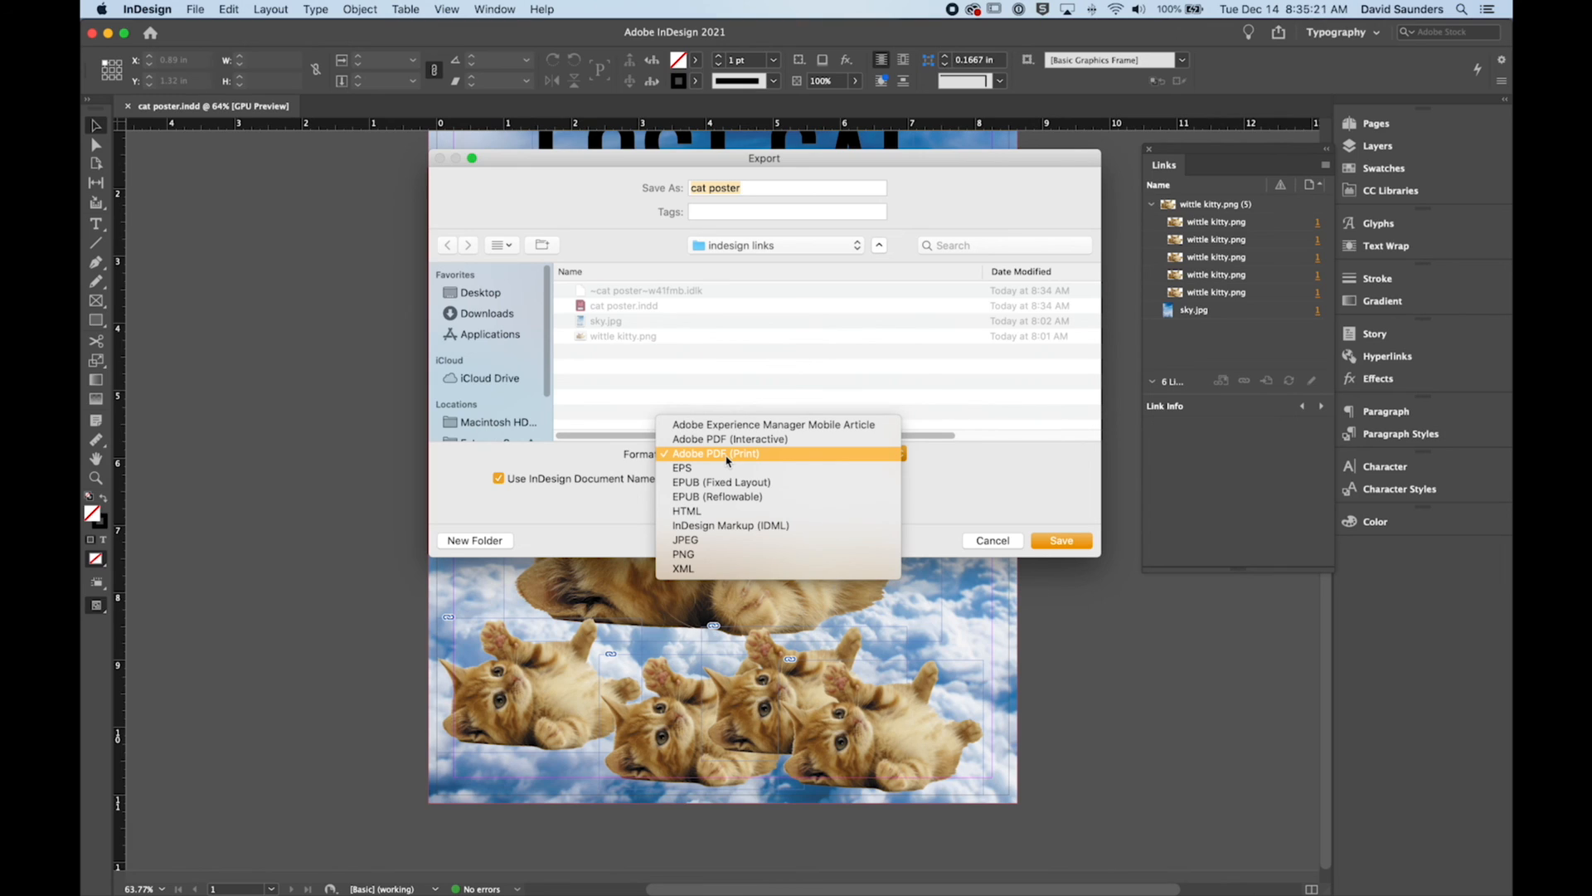
{"action": "left_click", "coordinate": [757, 462]}
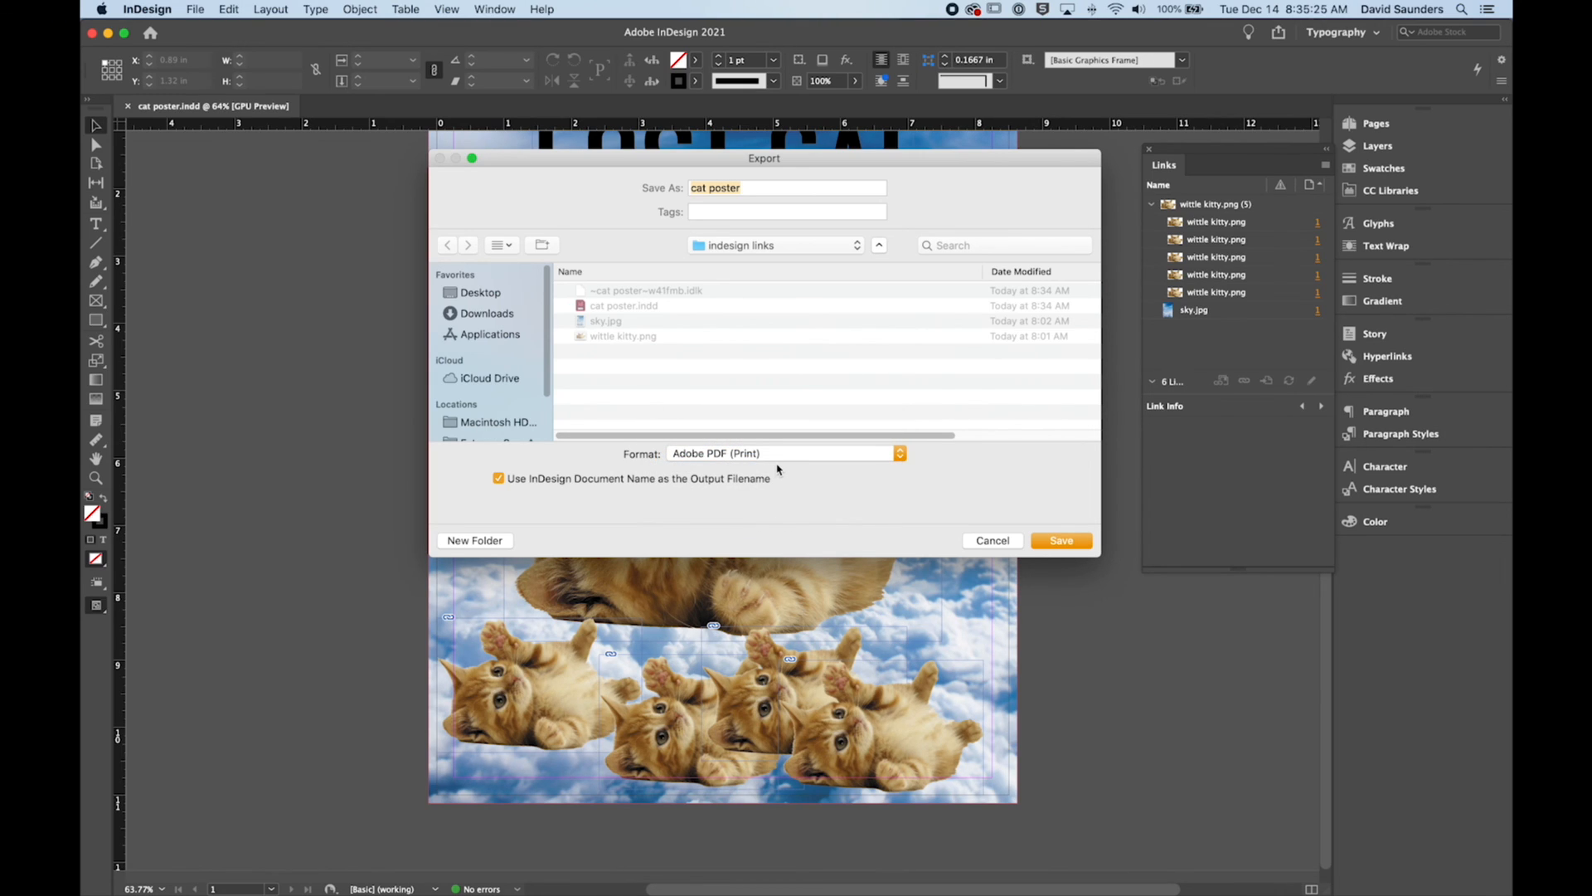
{"action": "left_click", "coordinate": [1062, 541]}
Step: Enable the document bleed settings and crop marks in the PDF export's marks and bleeds options
{"action": "left_click_drag", "start_coordinate": [844, 133], "coordinate": [811, 148]}
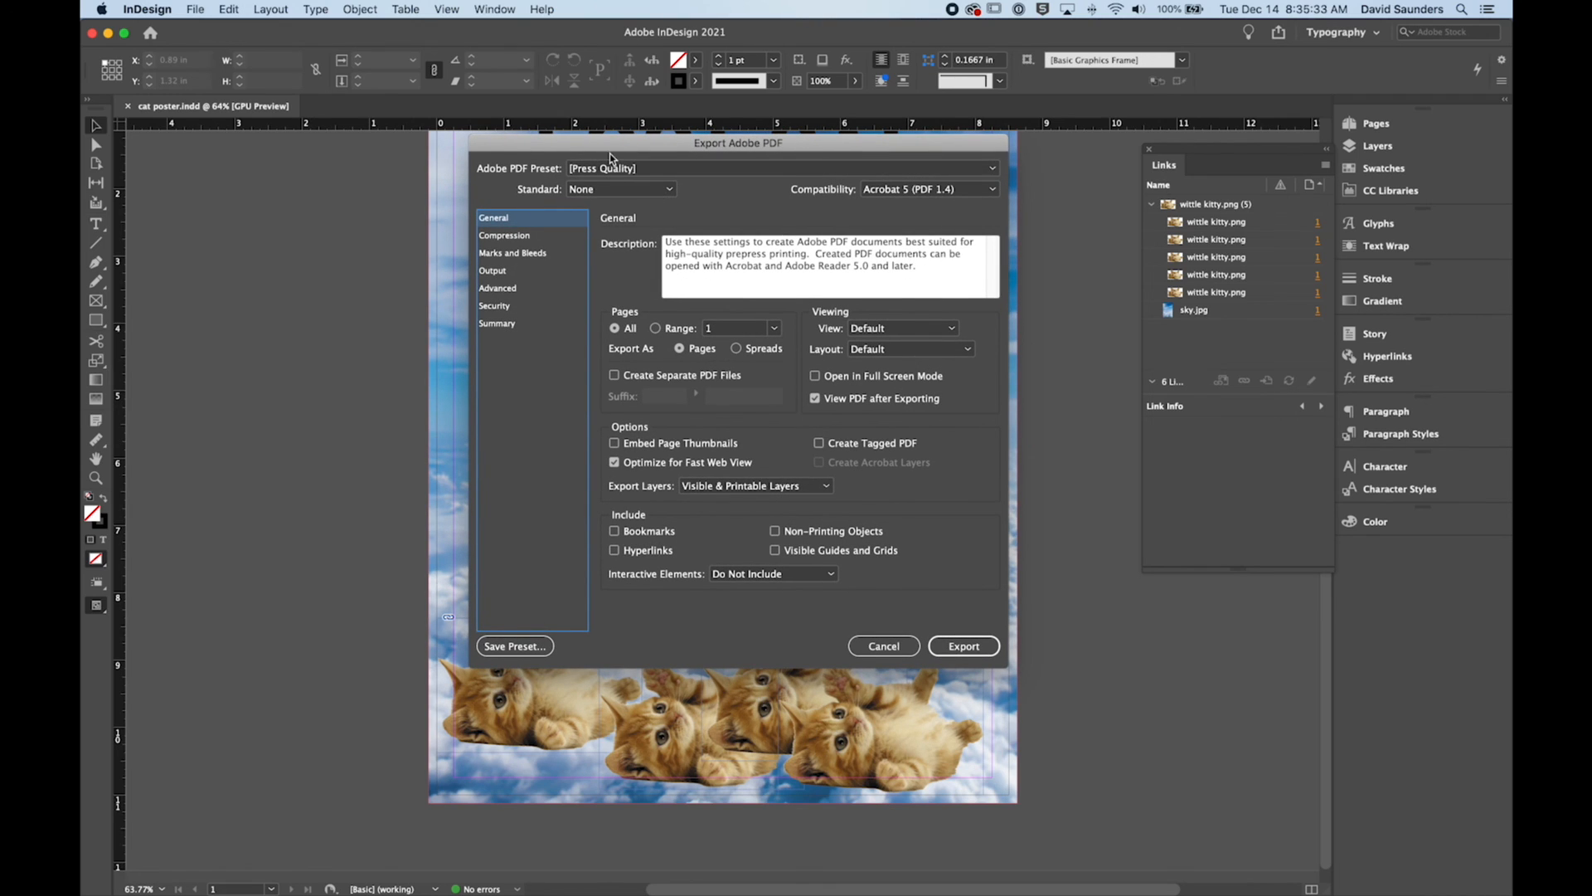
{"action": "left_click_drag", "start_coordinate": [610, 153], "coordinate": [611, 148]}
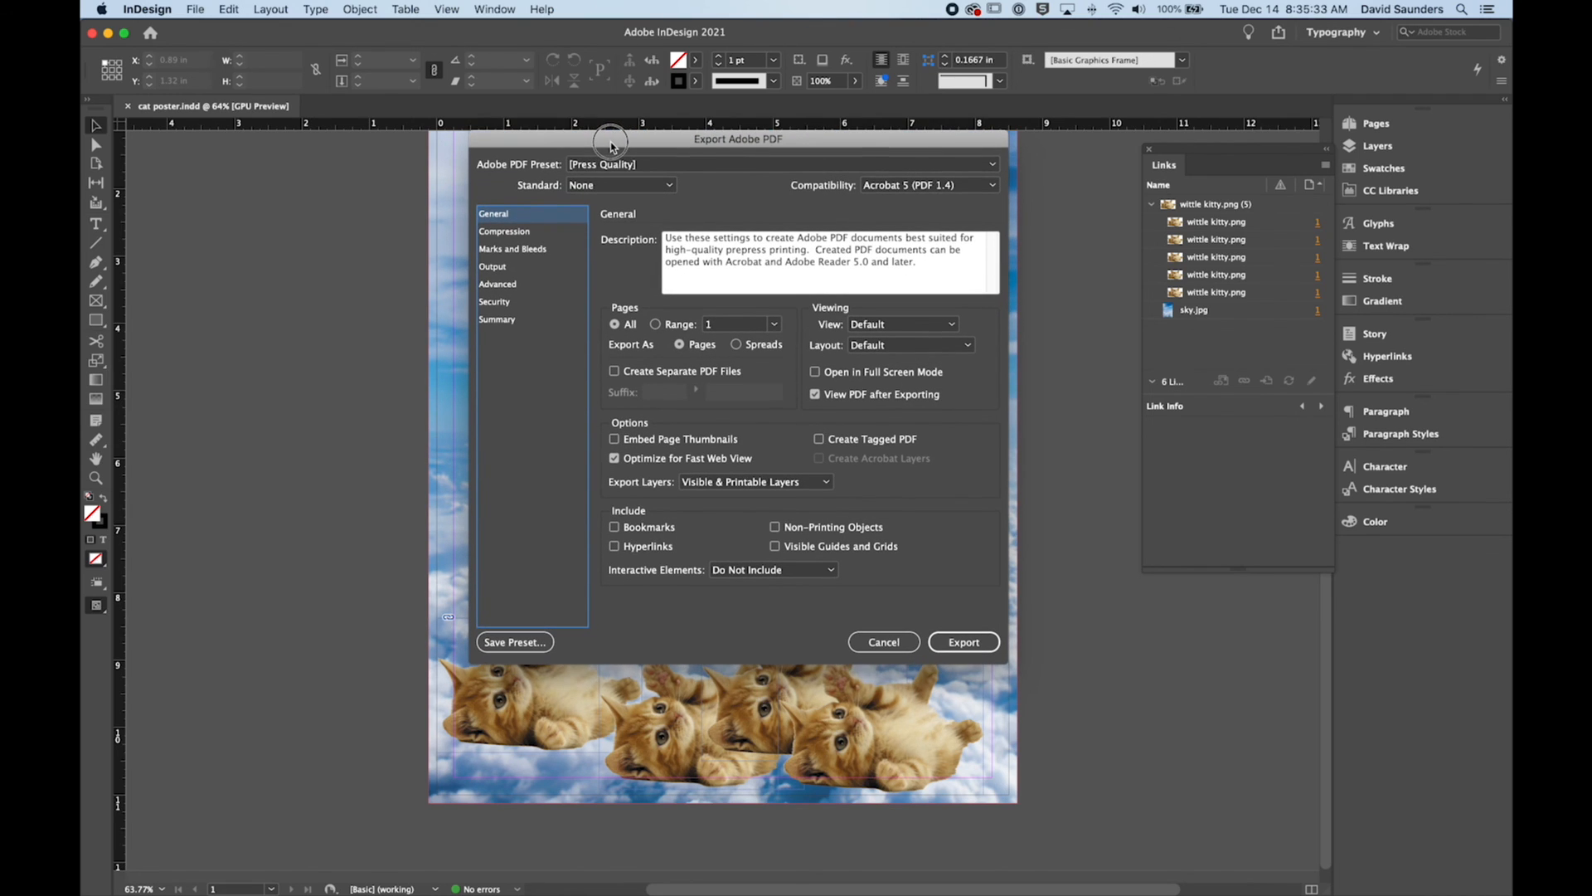
{"action": "left_click", "coordinate": [493, 250]}
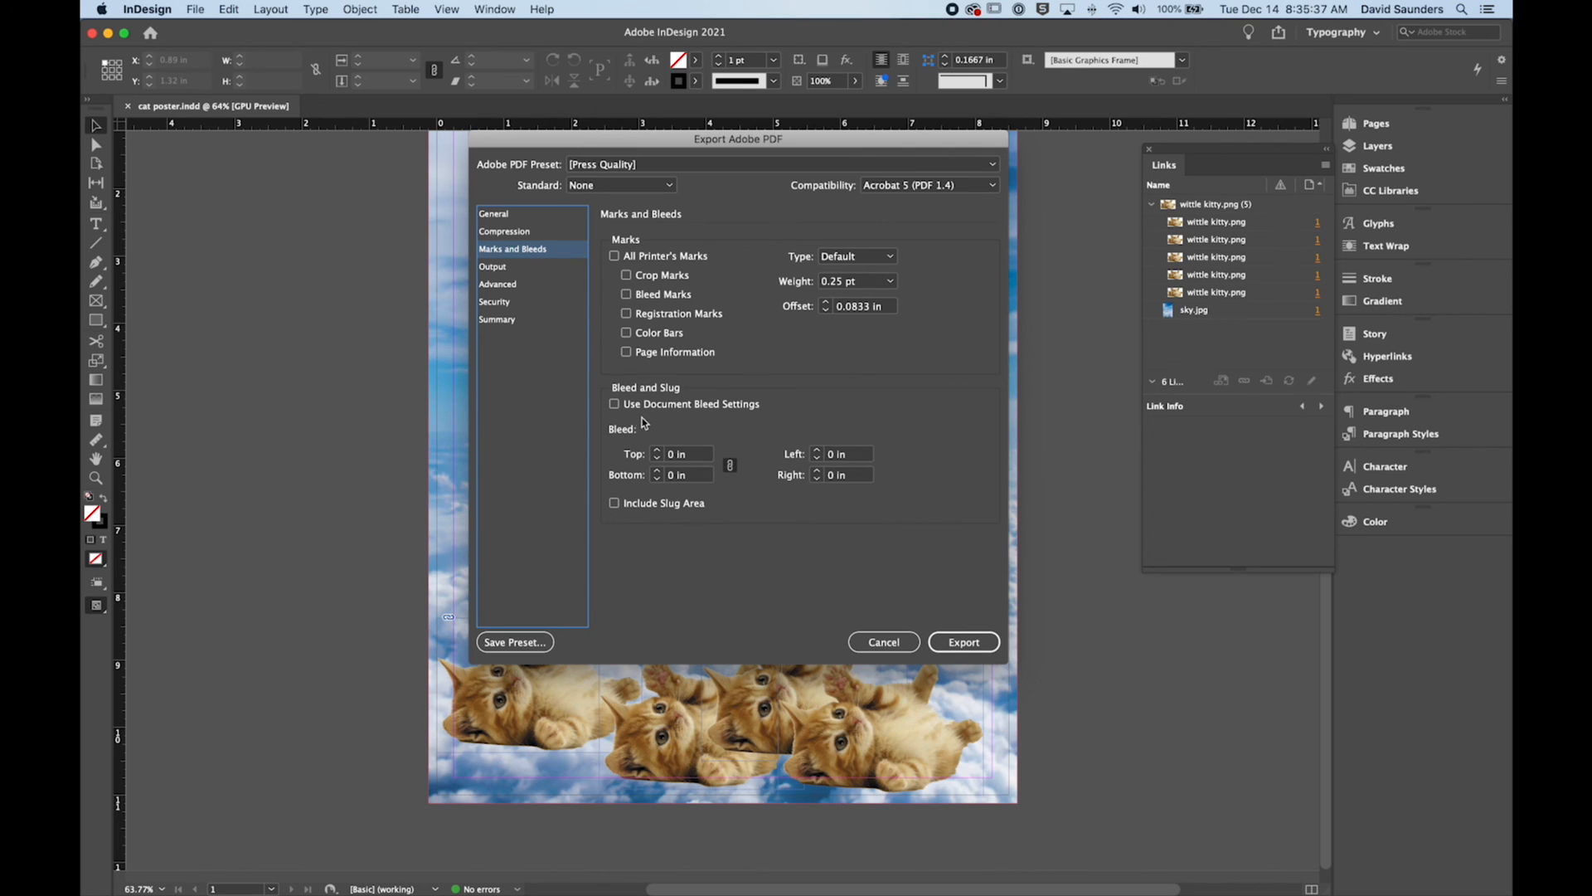
{"action": "left_click_drag", "start_coordinate": [679, 144], "coordinate": [680, 139]}
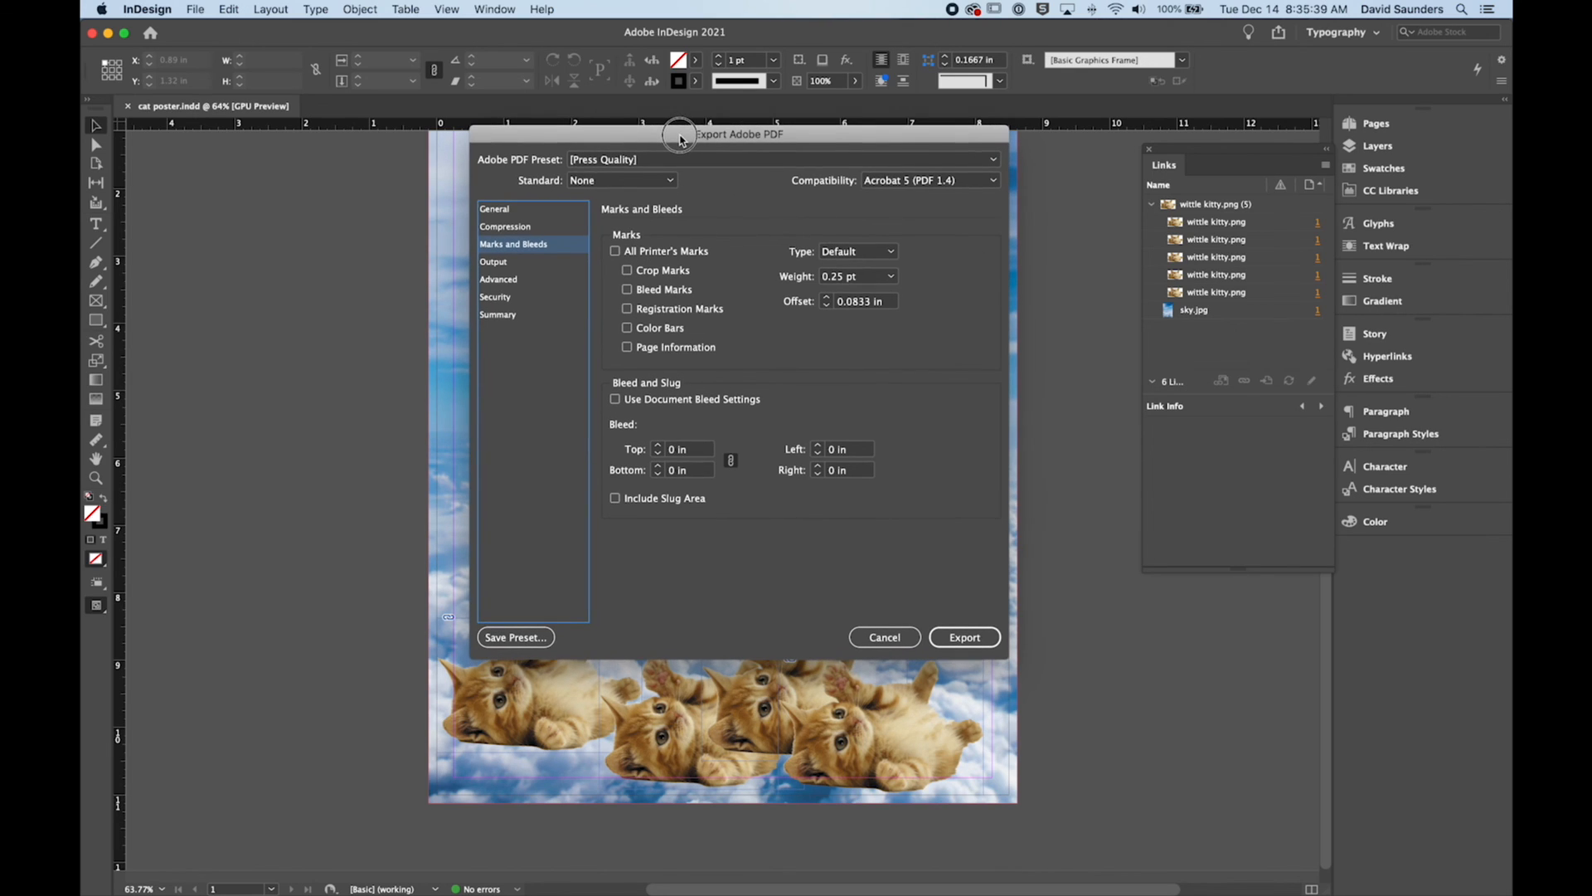
{"action": "left_click", "coordinate": [614, 400]}
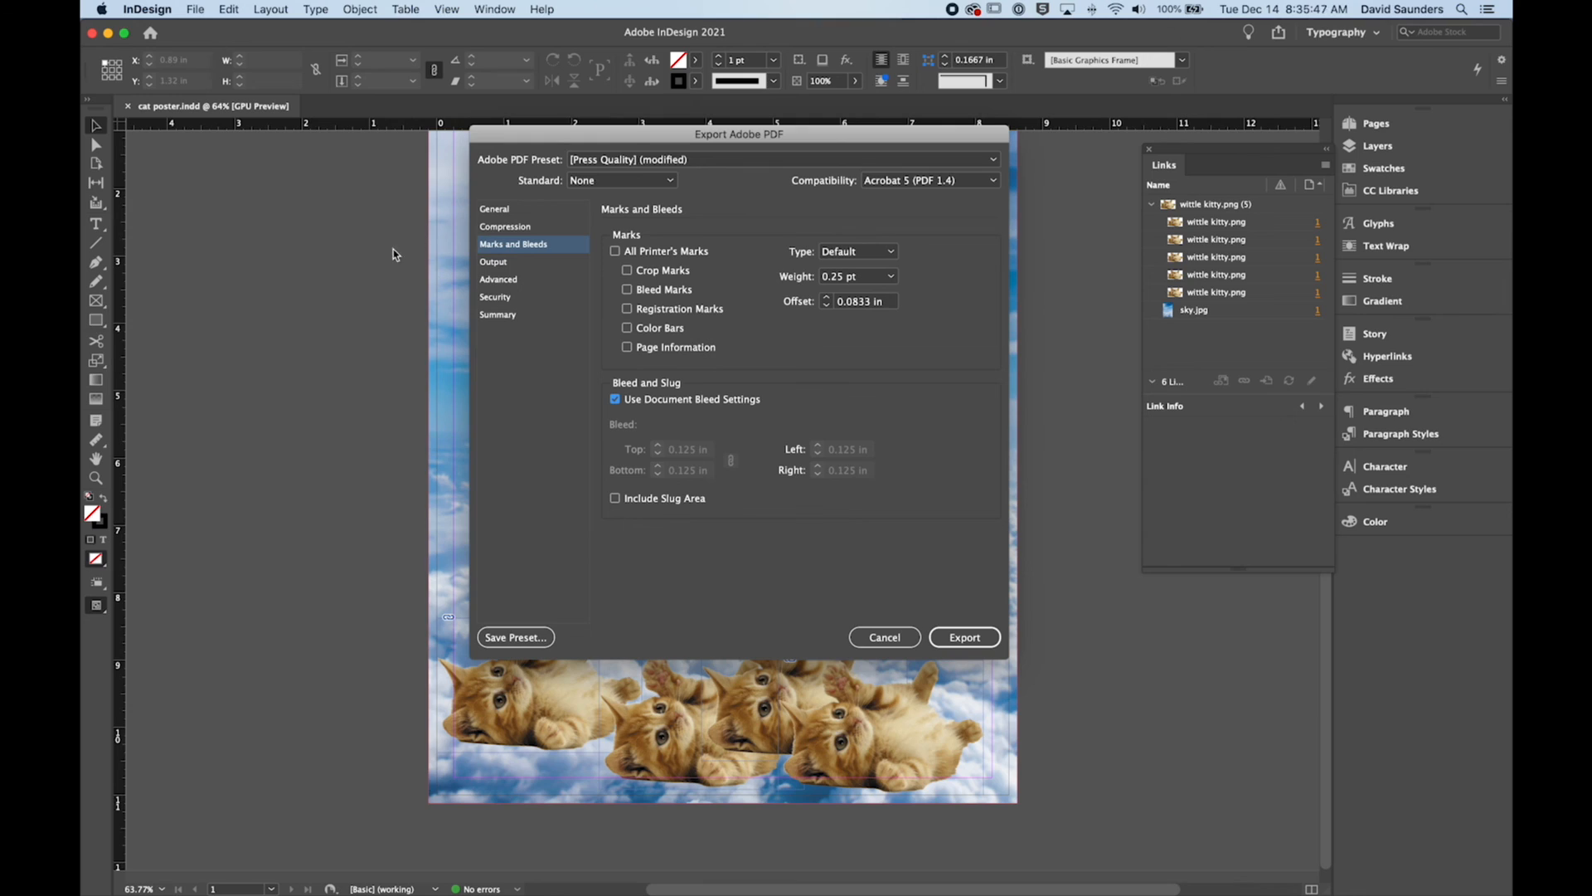
{"action": "left_click", "coordinate": [628, 271]}
{"action": "left_click_drag", "start_coordinate": [631, 142], "coordinate": [644, 139]}
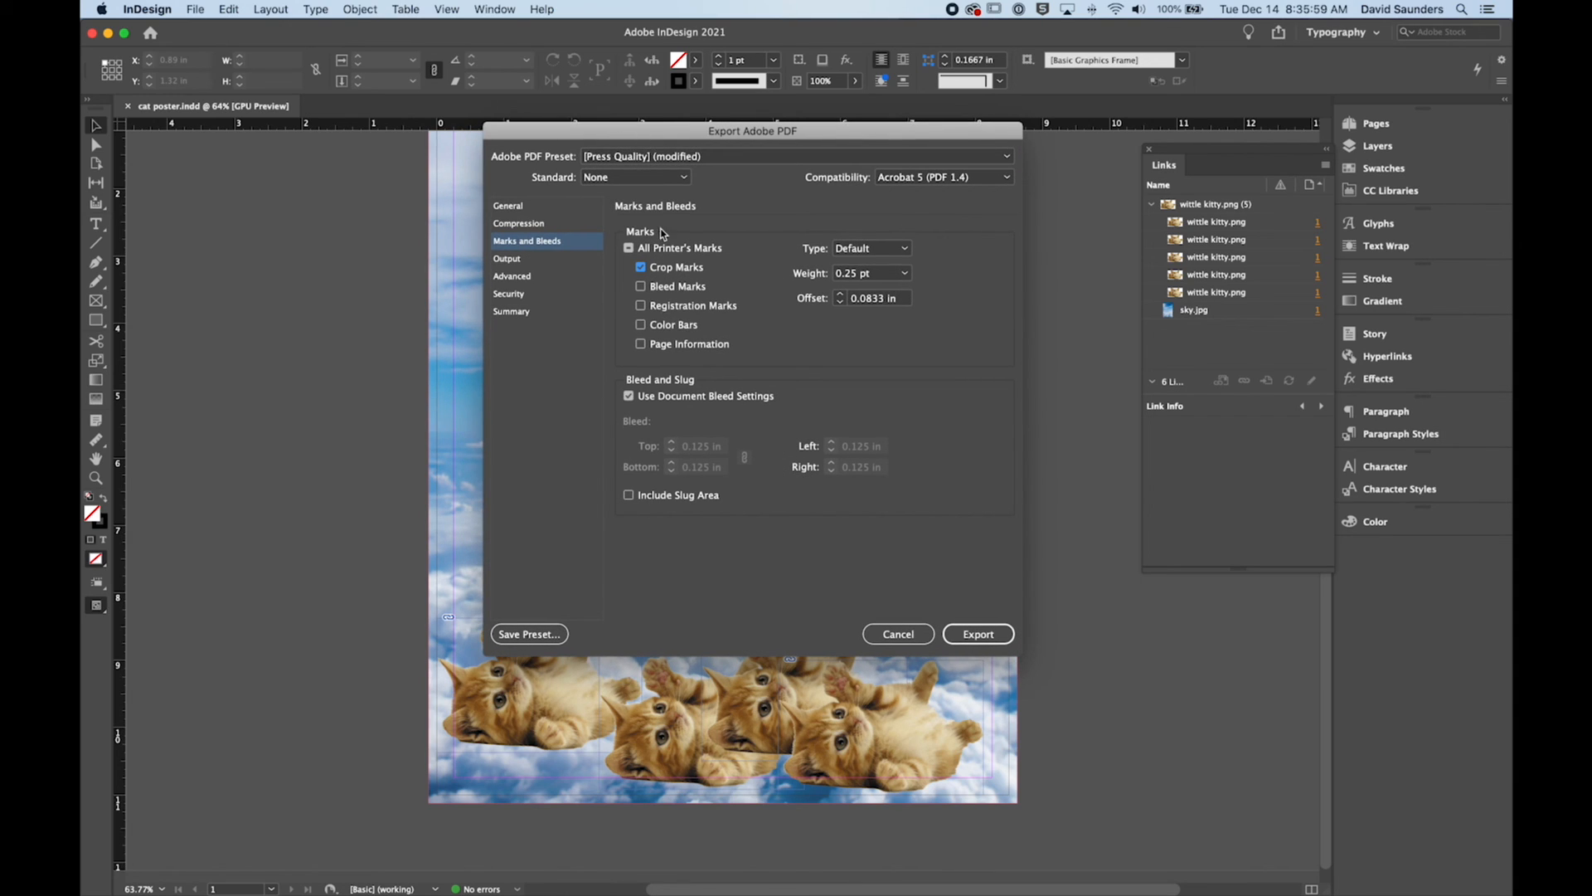
Step: Turn off crop marks and the document bleed settings, and change the PDF preset to Smallest File Size
{"action": "left_click", "coordinate": [643, 270]}
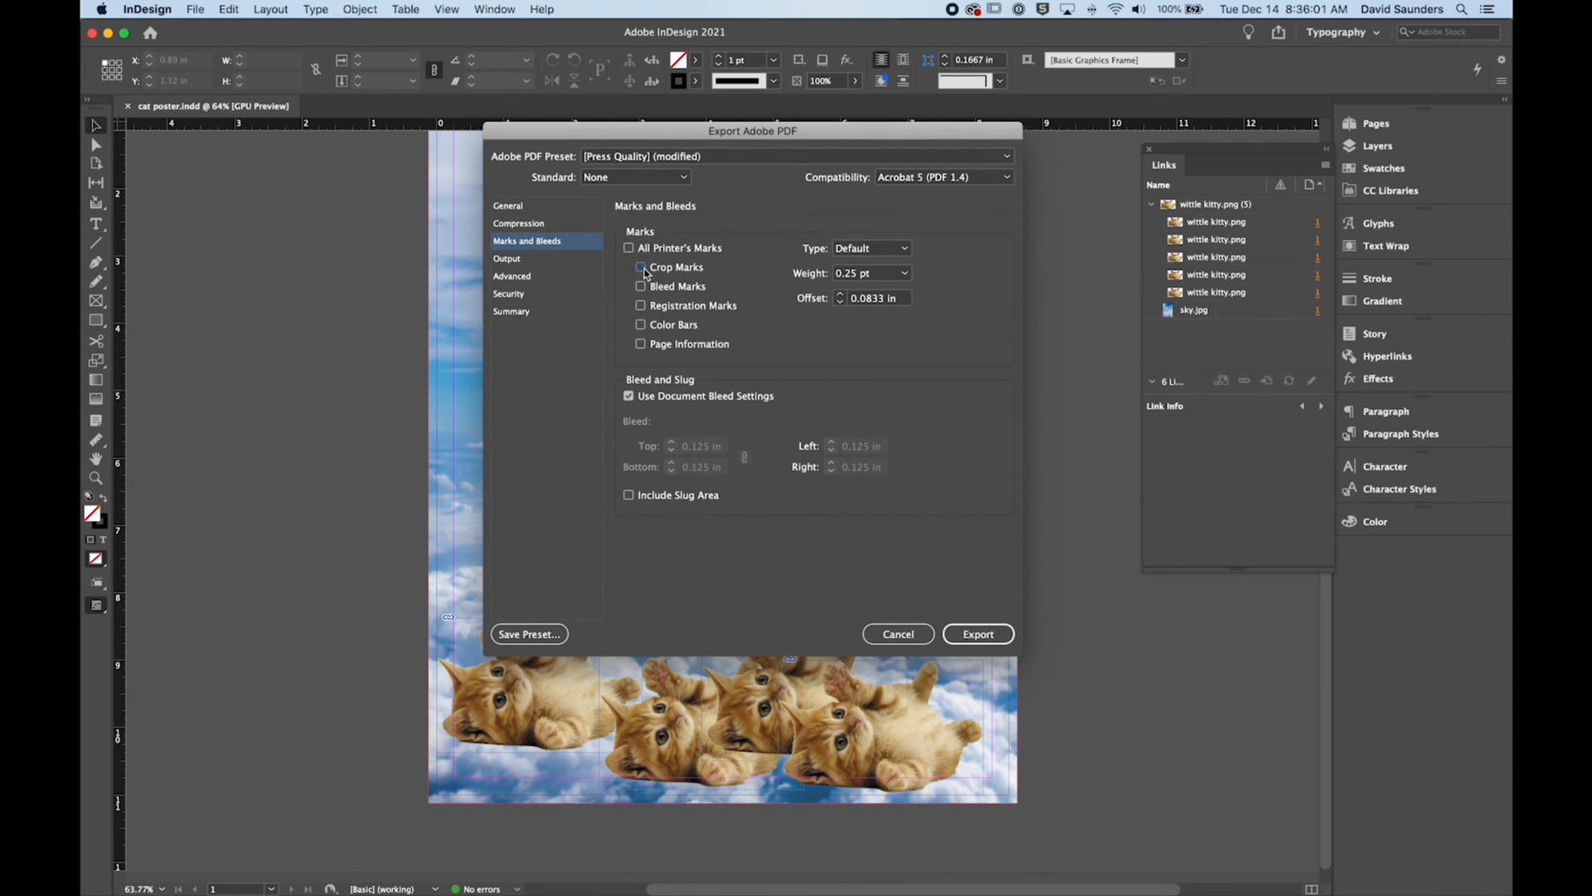
{"action": "left_click", "coordinate": [628, 397]}
{"action": "left_click", "coordinate": [618, 158]}
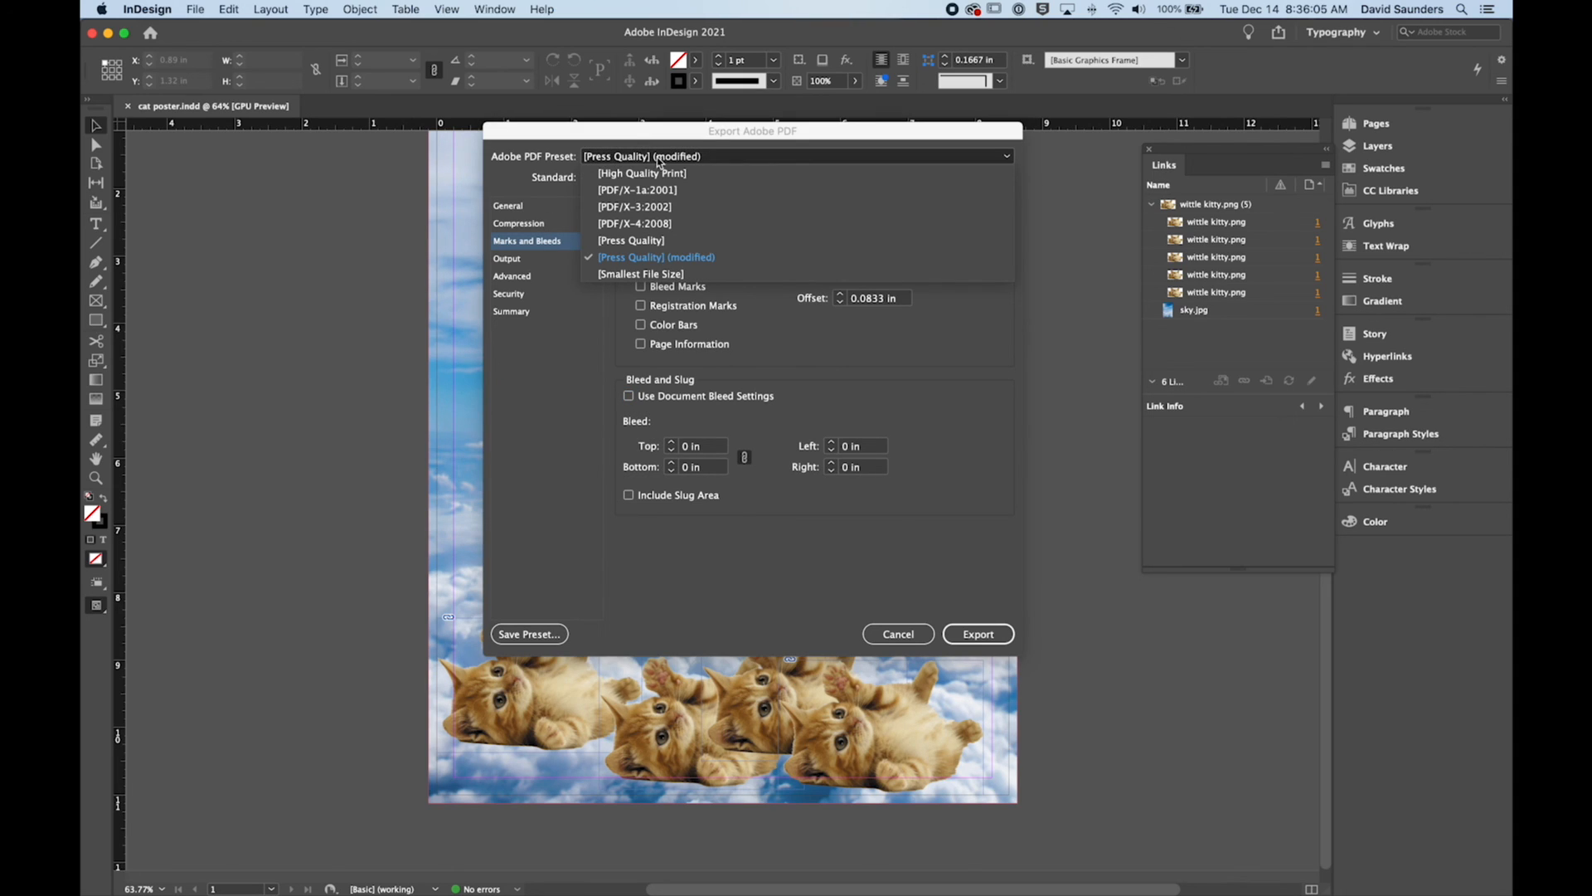
{"action": "left_click", "coordinate": [667, 276]}
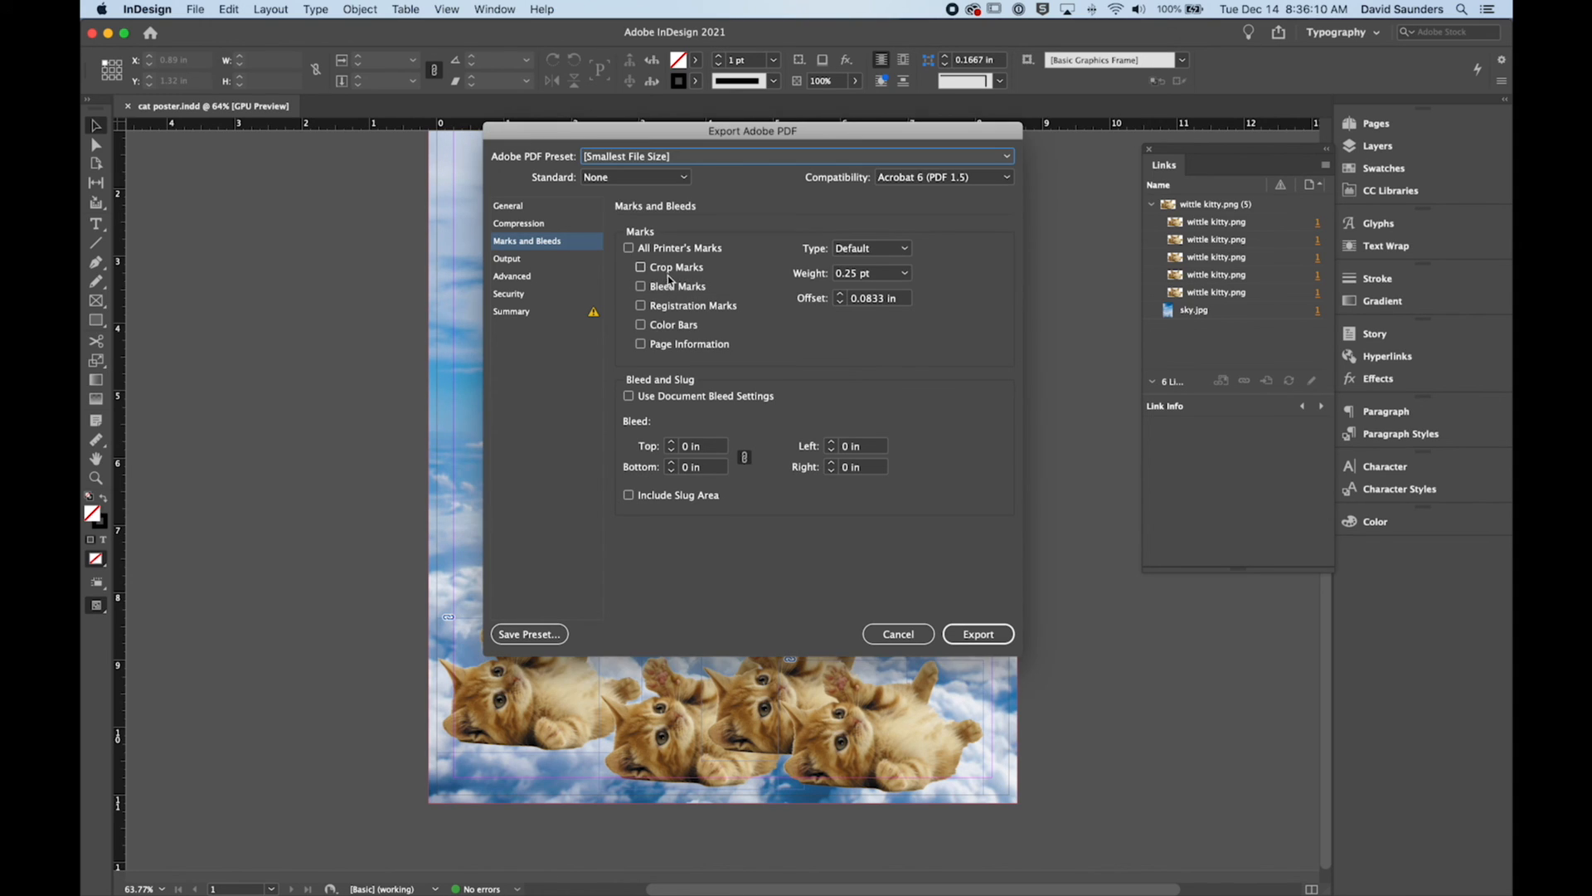
{"action": "mouse_move", "coordinate": [677, 143]}
{"action": "left_mouse_down"}
{"action": "mouse_move", "coordinate": [656, 131]}
{"action": "mouse_move", "coordinate": [690, 121]}
{"action": "left_mouse_up"}
Step: Set the PDF preset to Press Quality and export the poster
{"action": "left_click", "coordinate": [667, 137]}
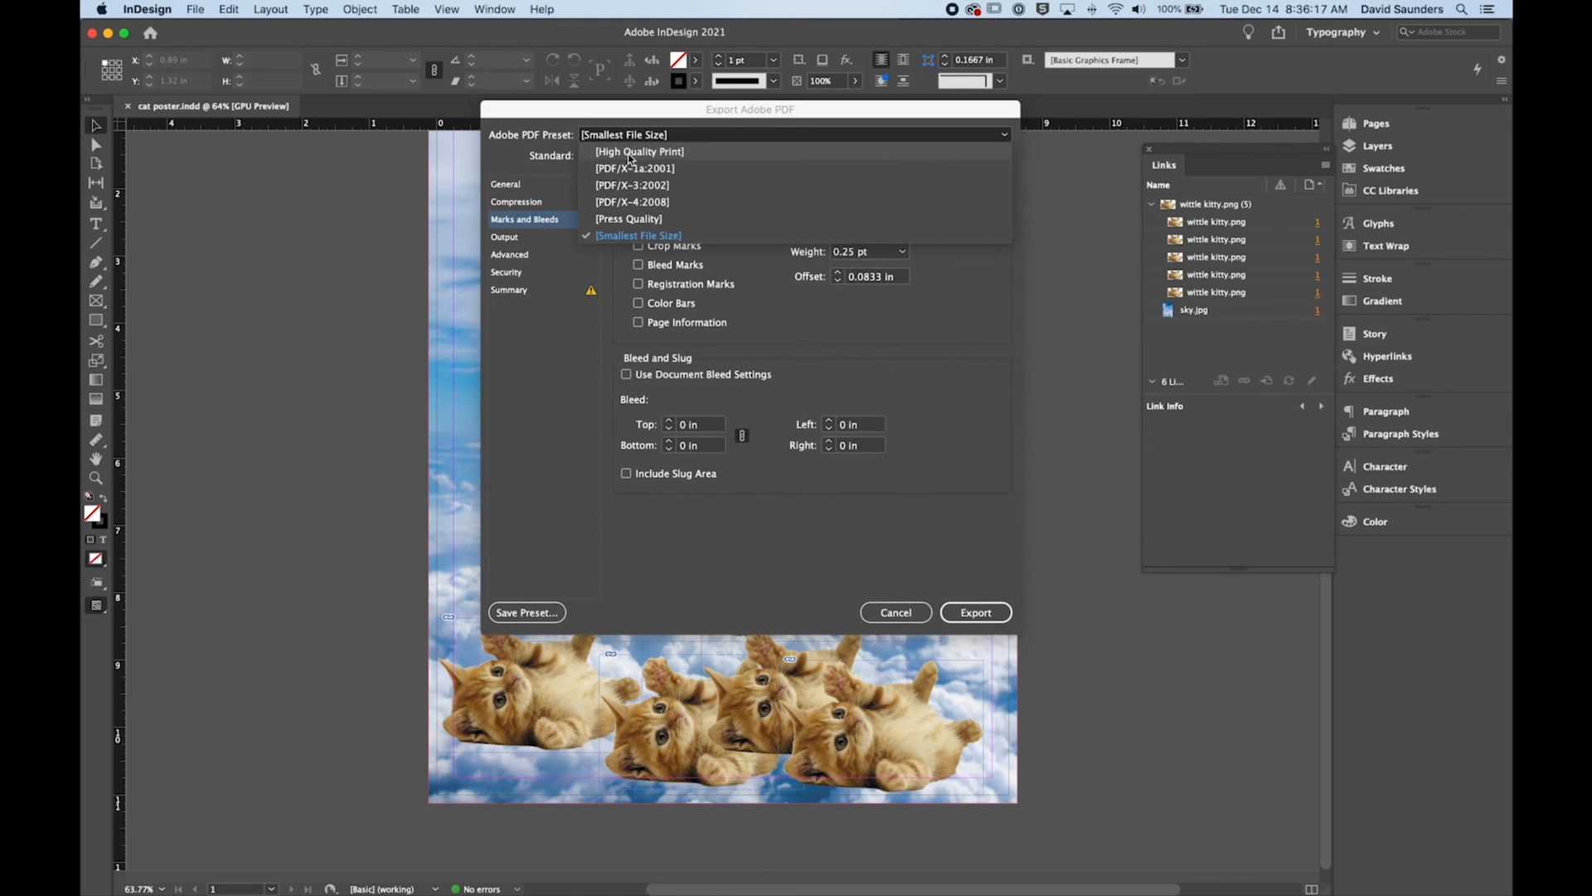
{"action": "left_click", "coordinate": [664, 224]}
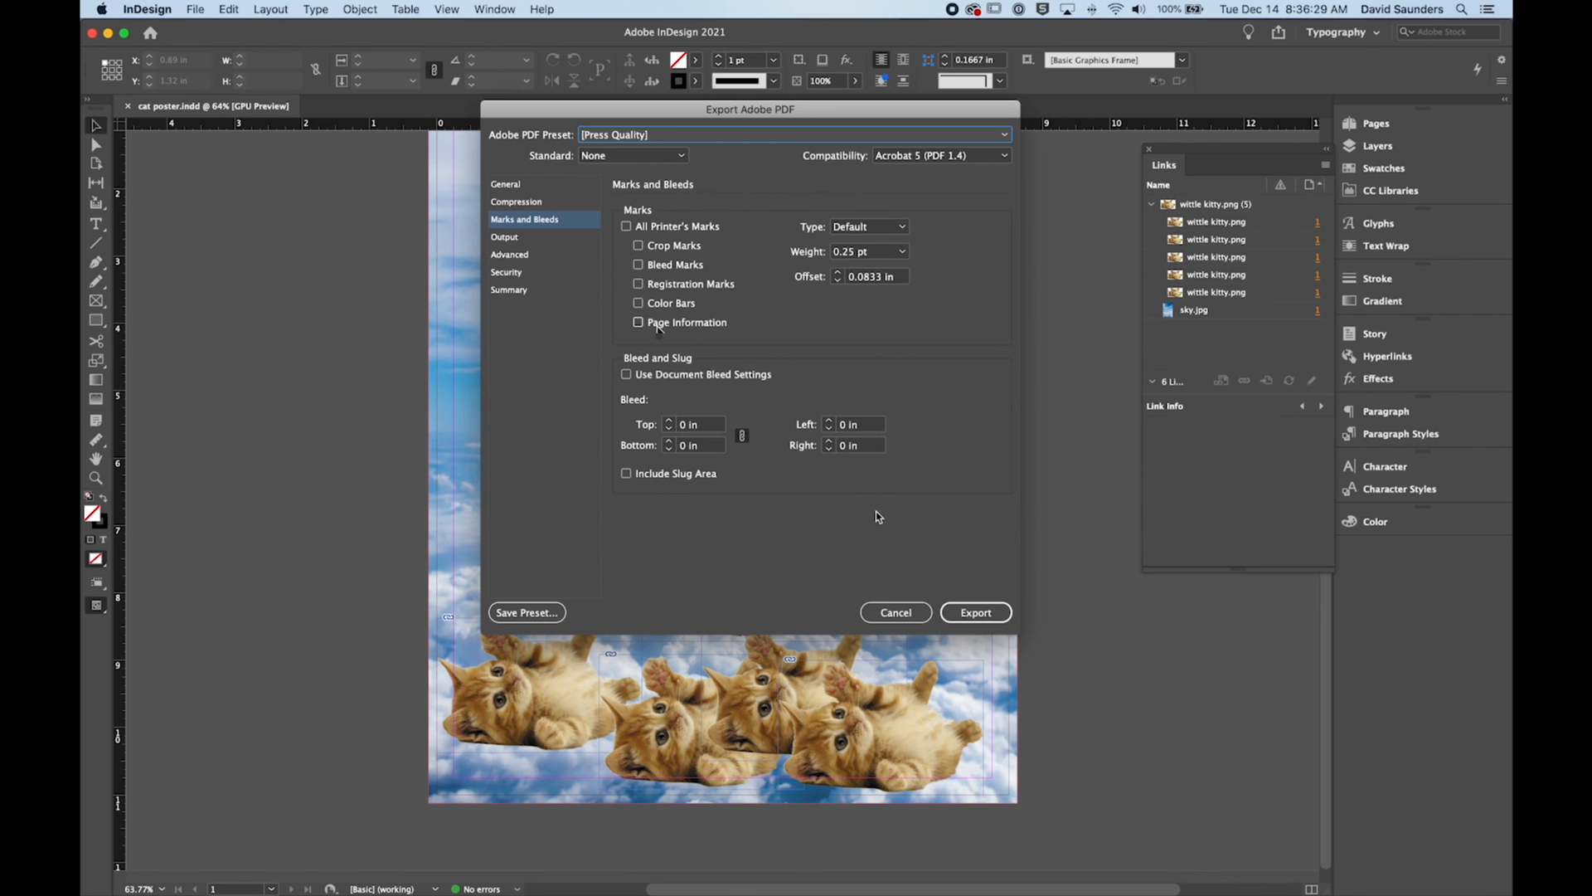
{"action": "left_click", "coordinate": [971, 613]}
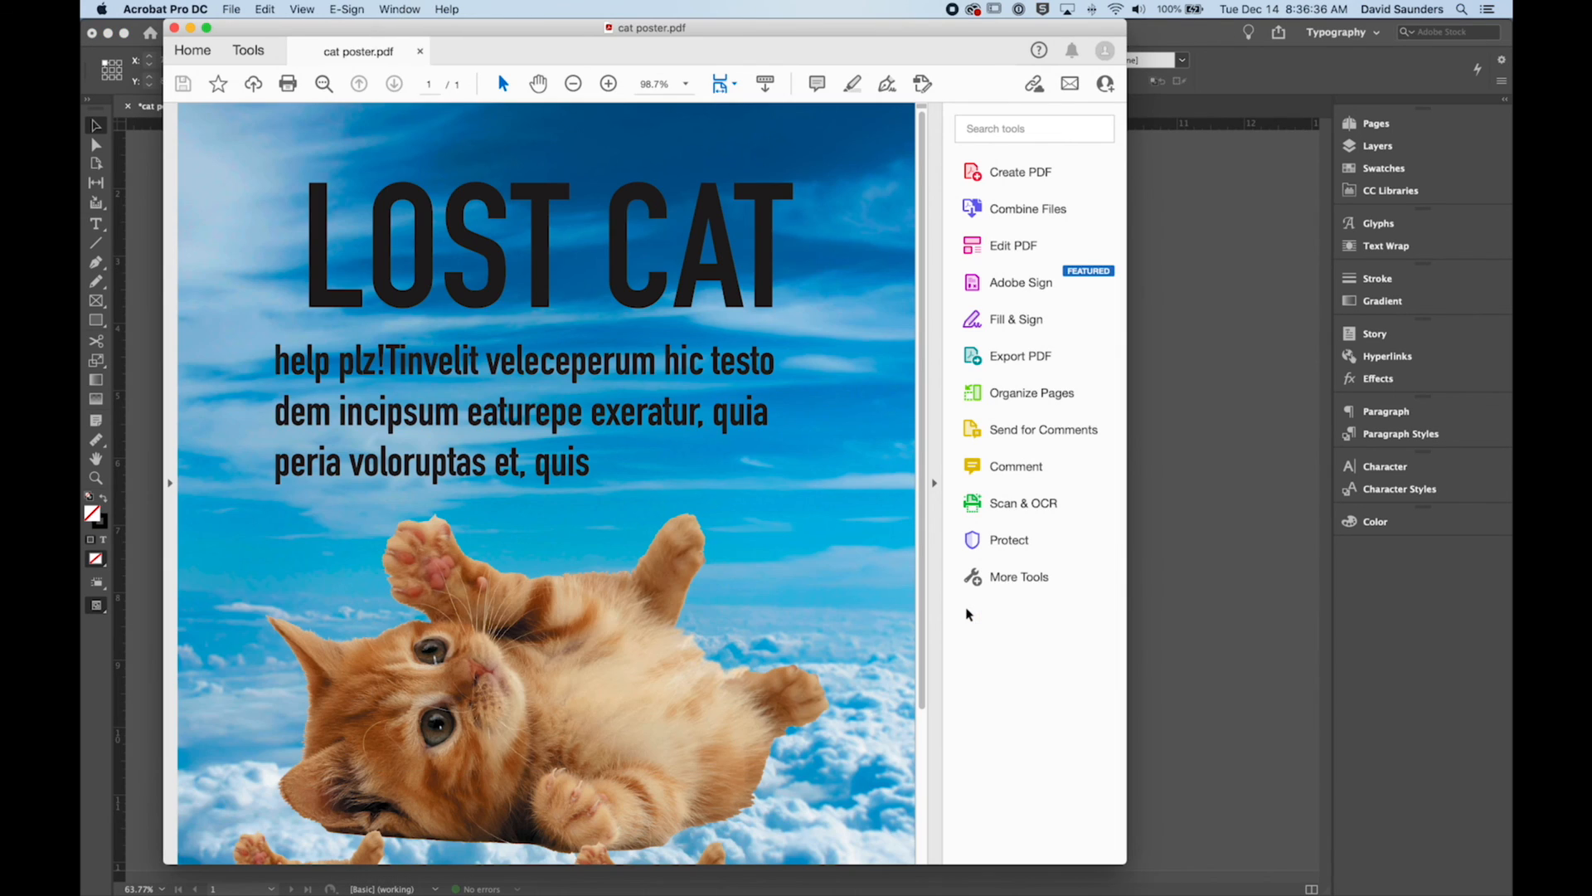
Step: Review the exported cat poster.pdf in Acrobat from the headline down to the row of small kittens
{"action": "left_click_drag", "start_coordinate": [656, 25], "coordinate": [678, 23]}
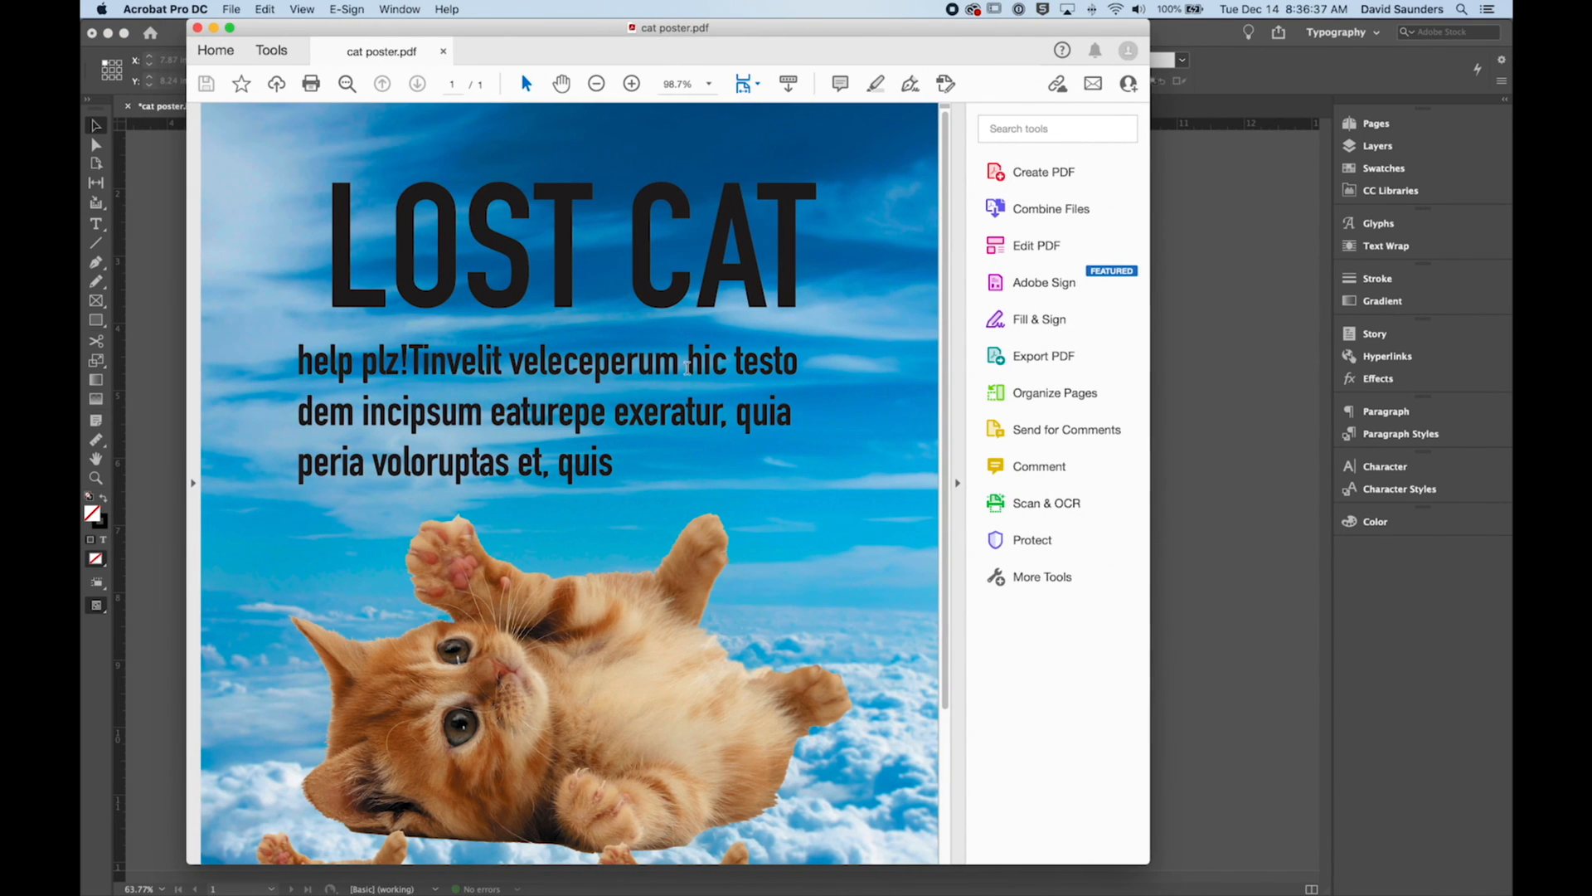
{"action": "scroll", "coordinate": [702, 391], "scroll_direction": "down", "scroll_amount": 5}
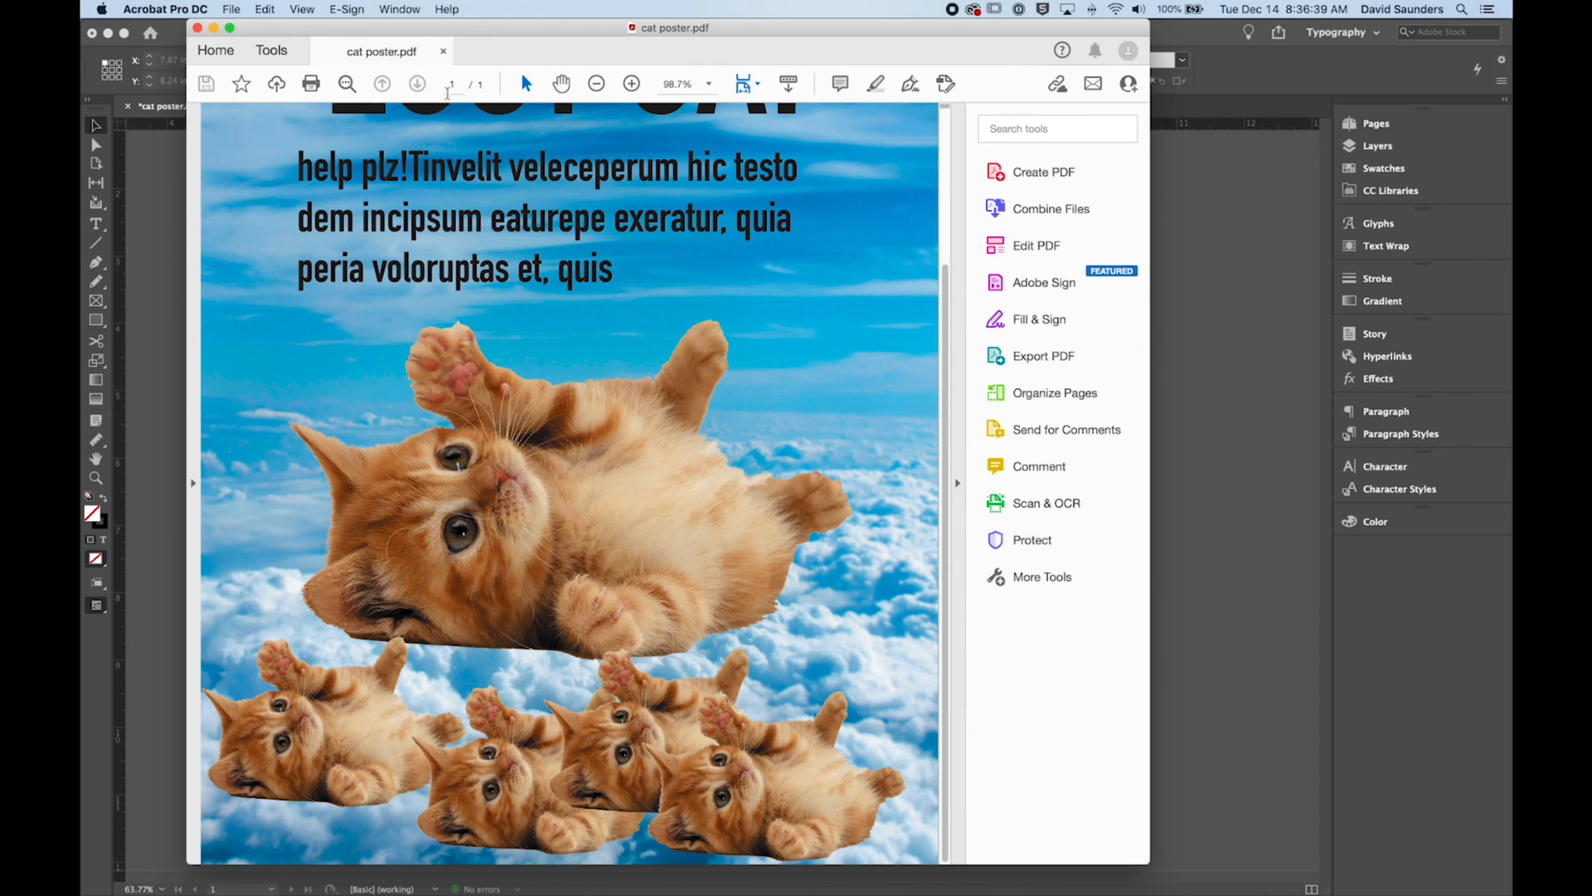
{"action": "left_click_drag", "start_coordinate": [488, 21], "coordinate": [544, 20]}
{"action": "scroll", "coordinate": [685, 348], "scroll_direction": "up", "scroll_amount": 5}
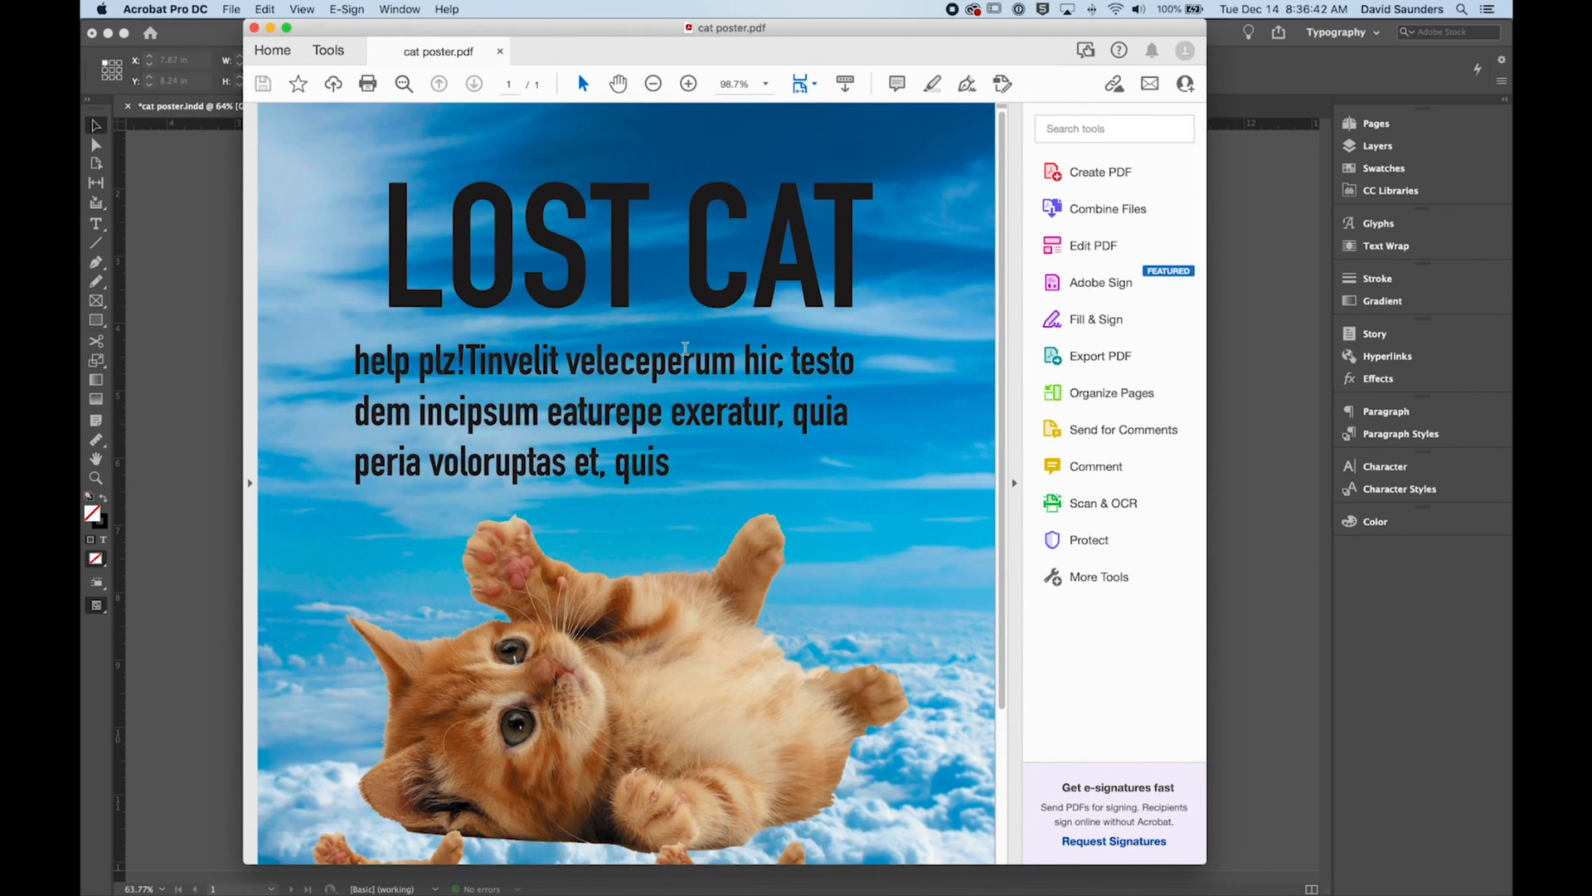
{"action": "scroll", "coordinate": [685, 348], "scroll_direction": "down", "scroll_amount": 5}
{"action": "left_click_drag", "start_coordinate": [883, 28], "coordinate": [927, 15]}
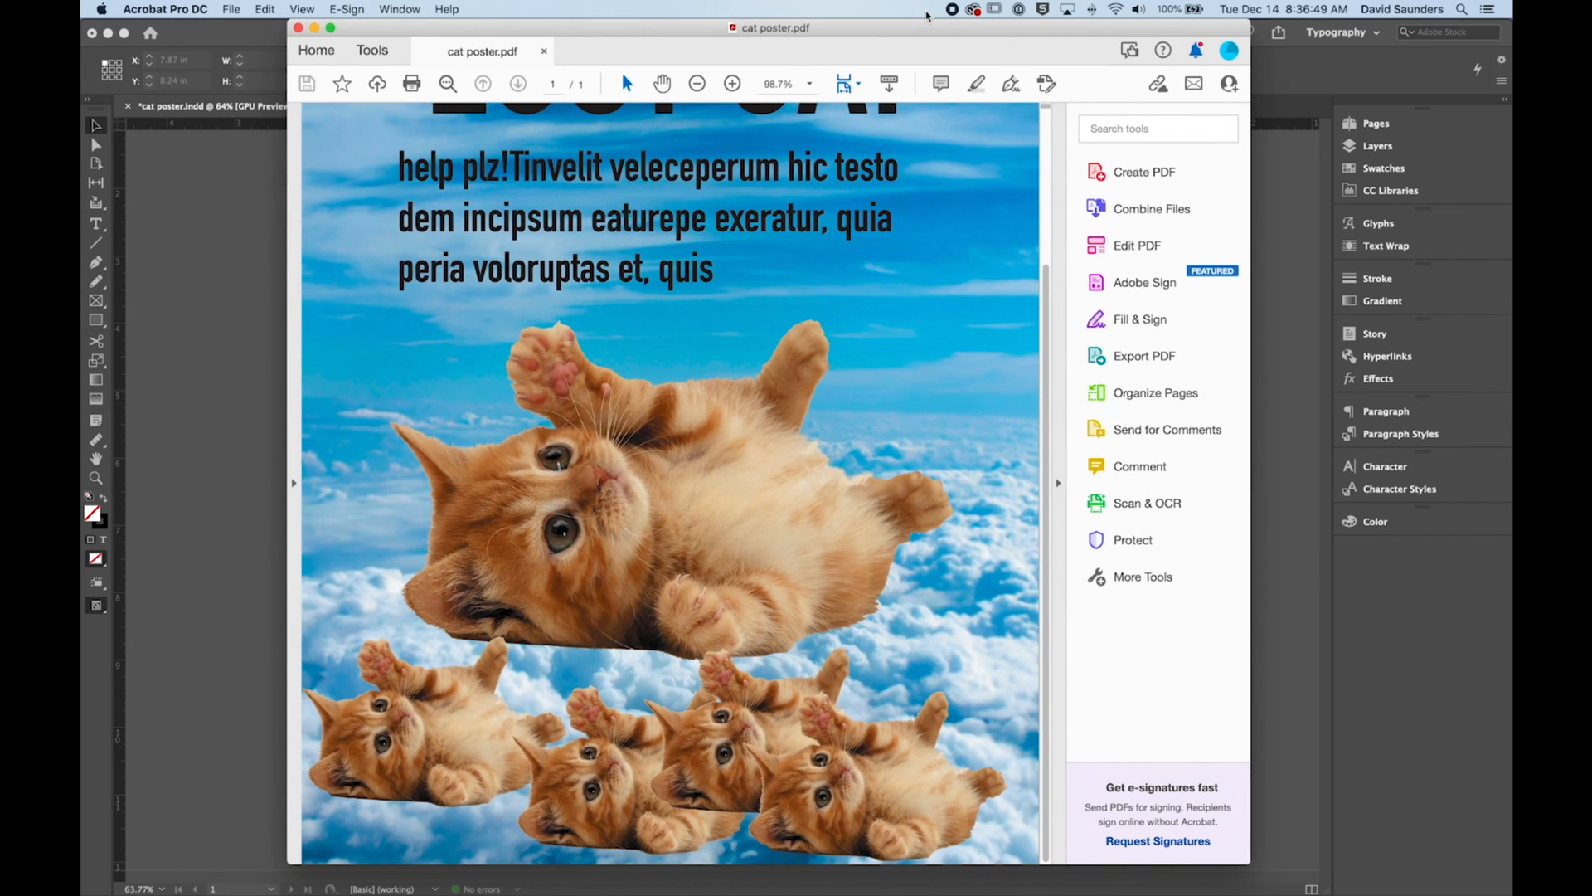